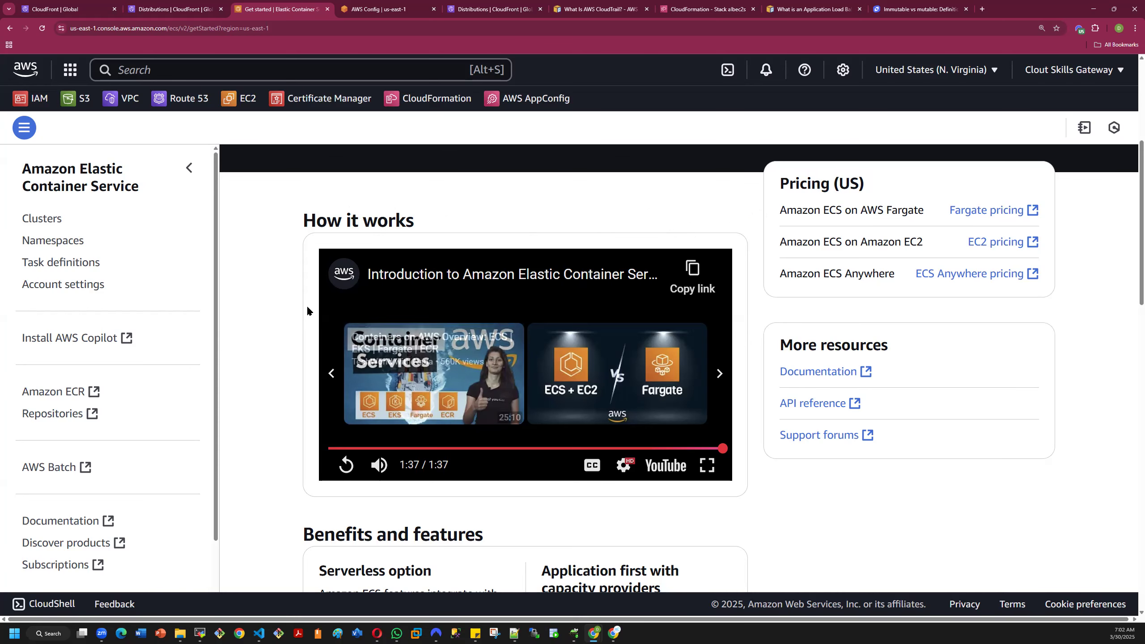
- Read through the benefits, features and use cases of Amazon ECS on its getting-started page
scroll(293, 297, "down", 3)
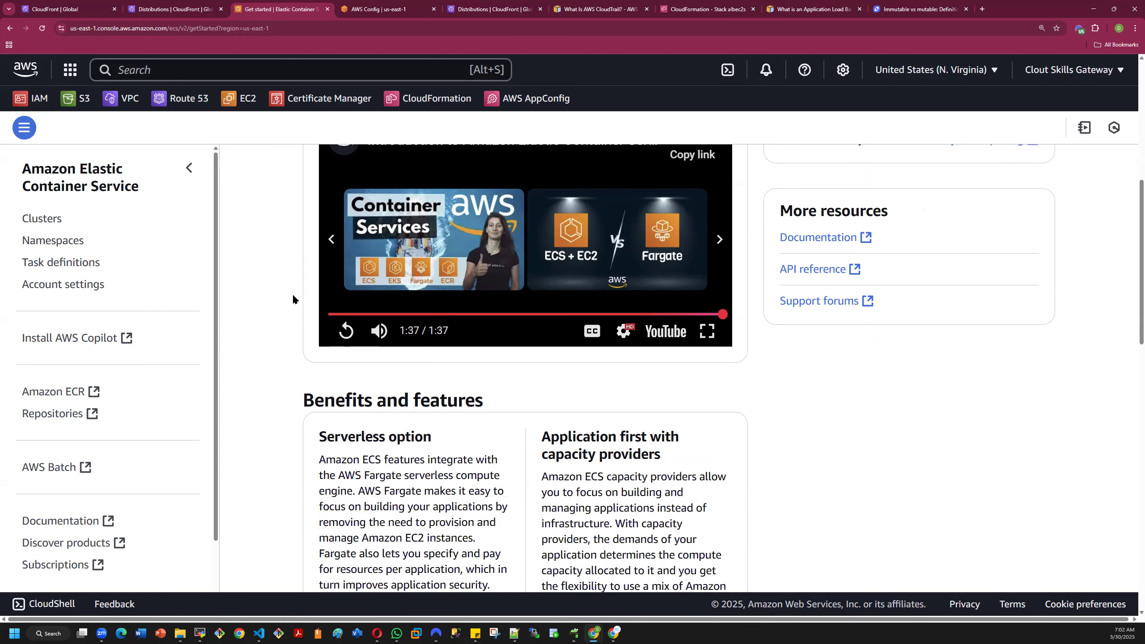
scroll(293, 297, "down", 3)
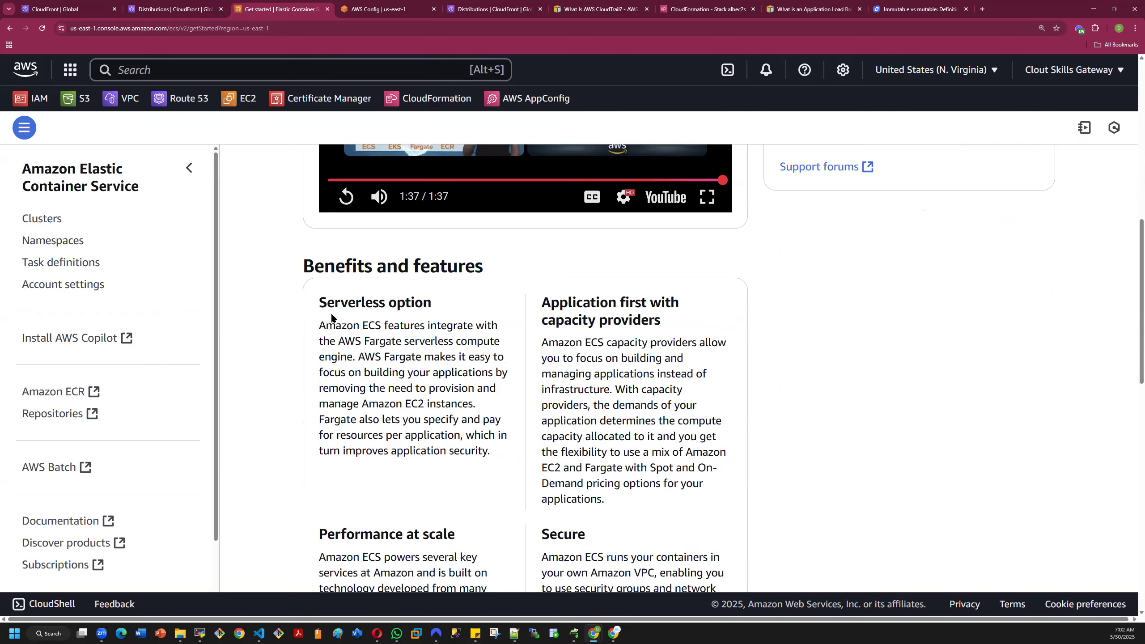
left_click_drag(321, 304, 450, 311)
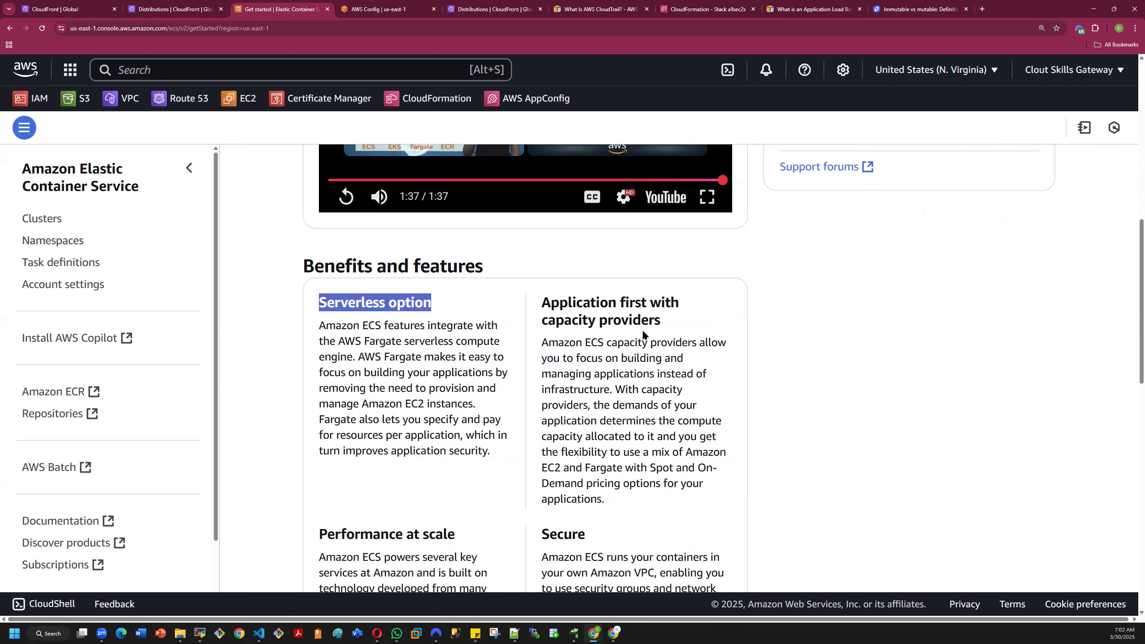
scroll(640, 338, "down", 3)
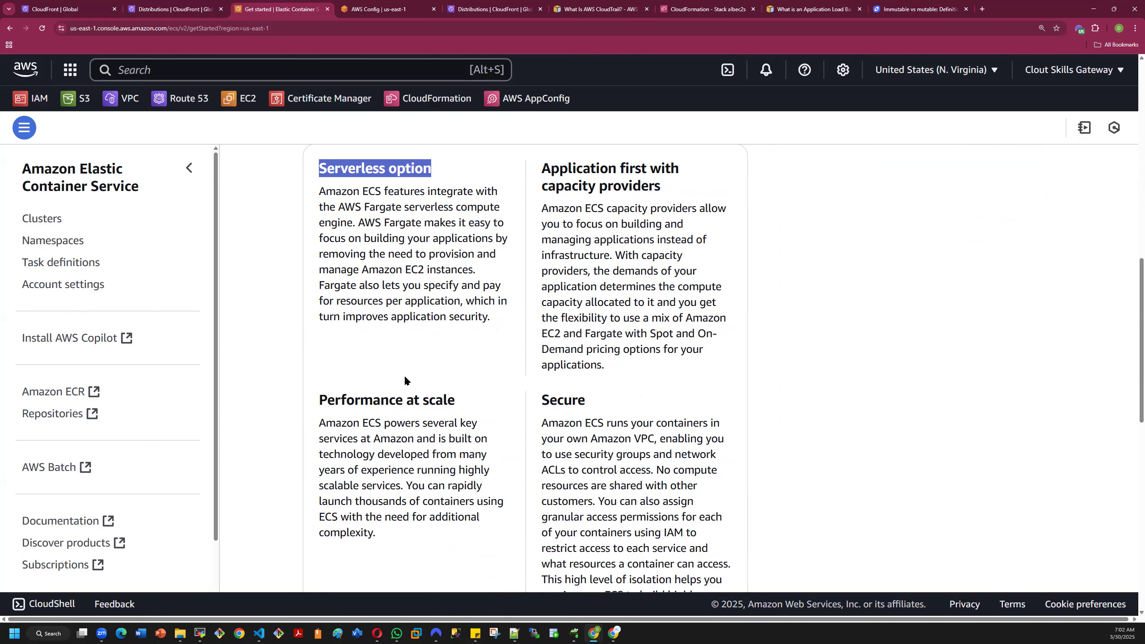
scroll(433, 401, "down", 3)
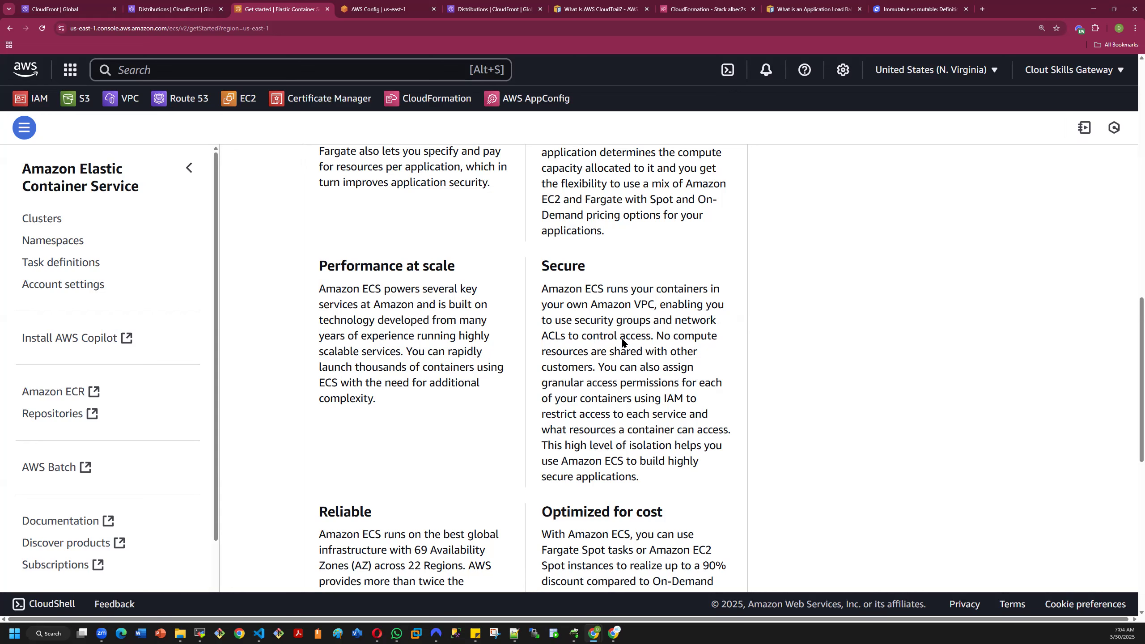
left_click_drag(636, 305, 653, 304)
left_click(635, 316)
scroll(625, 417, "down", 3)
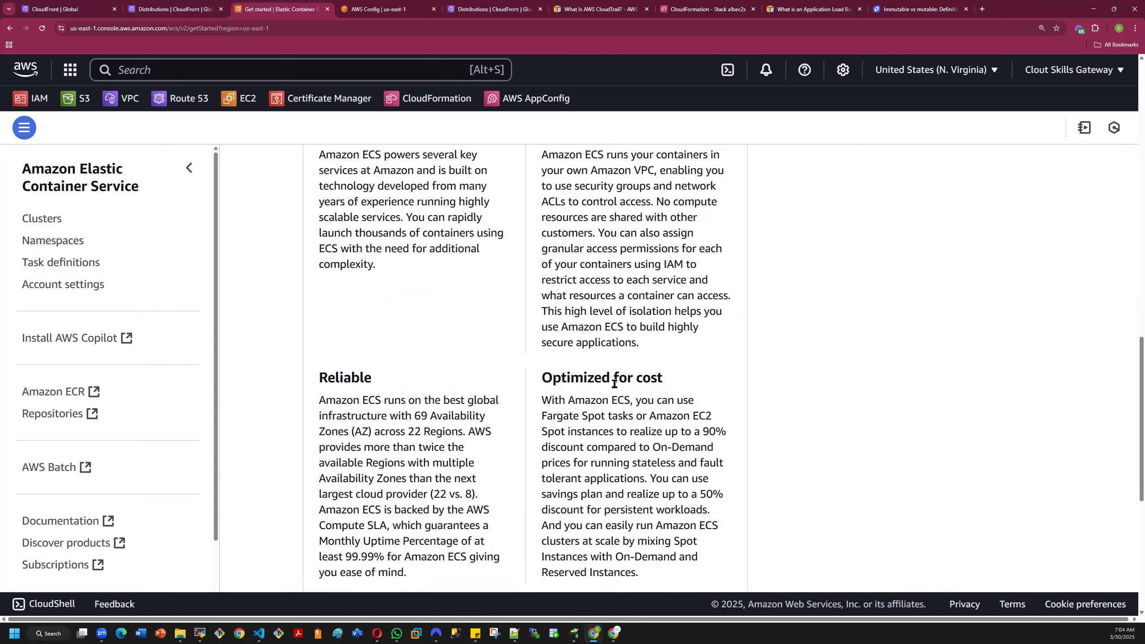
scroll(667, 392, "down", 3)
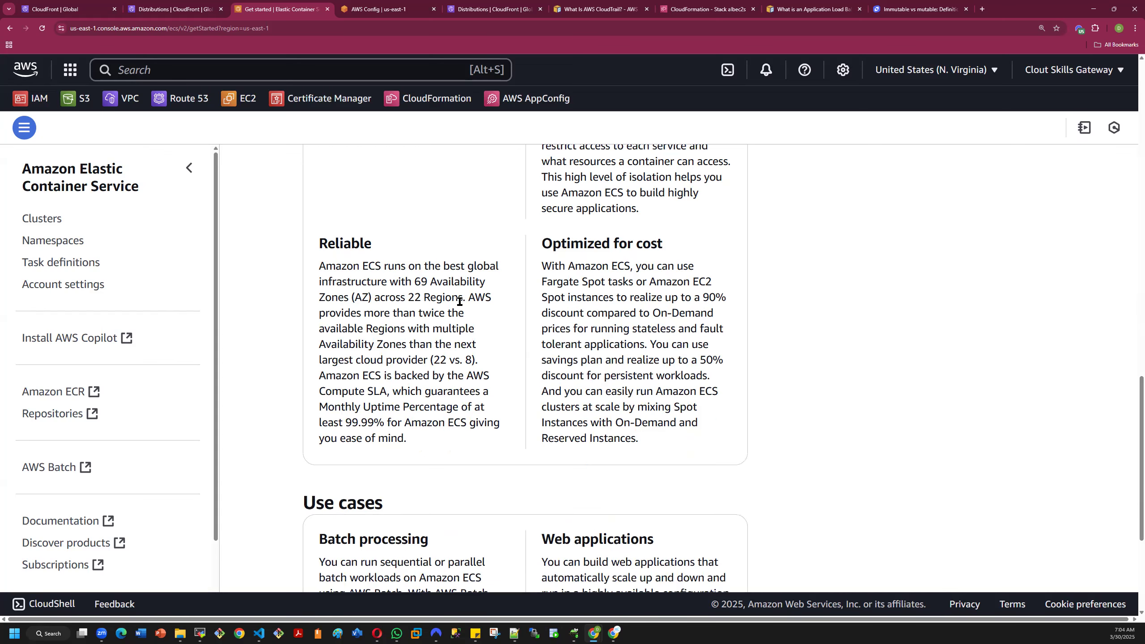
scroll(406, 267, "down", 5)
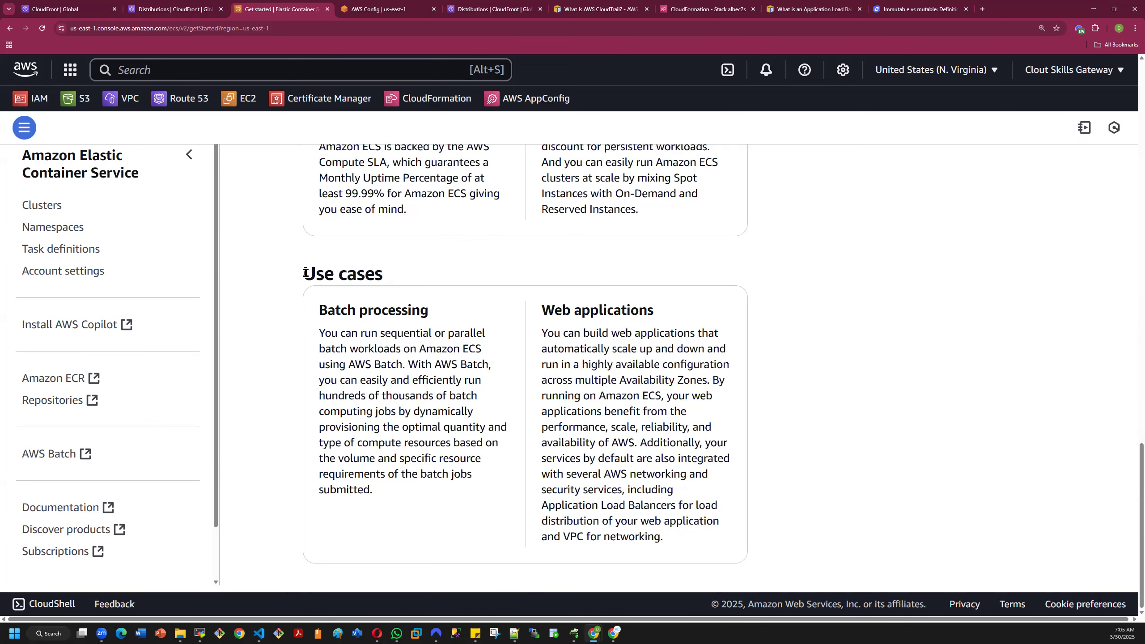
scroll(180, 301, "up", 10)
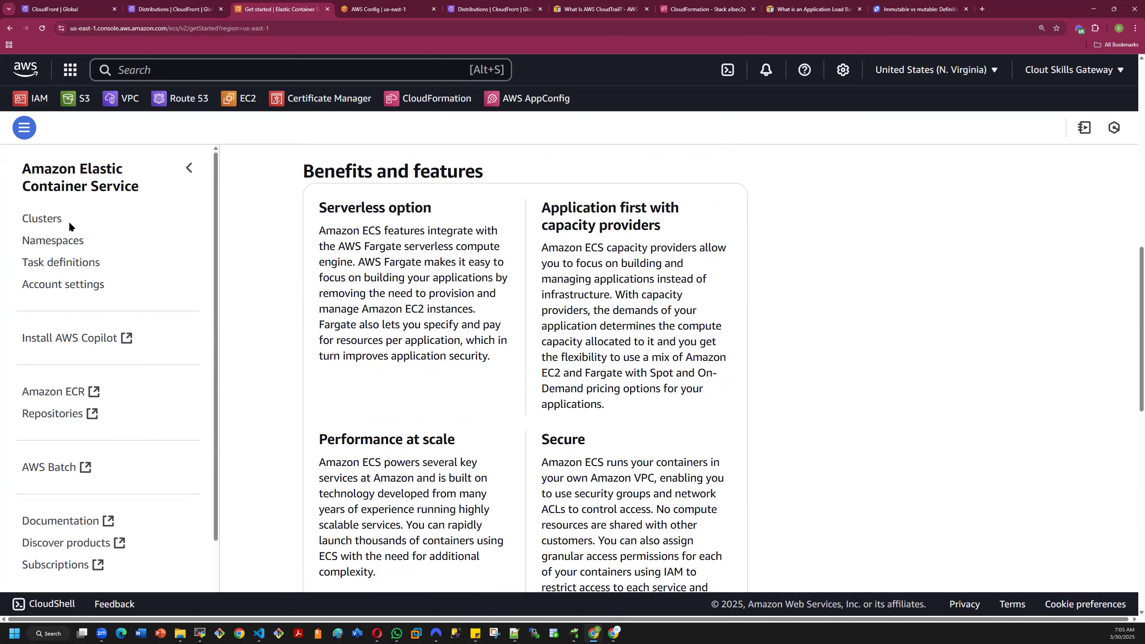
- Open the form for creating an ECS cluster and review its name, default namespace and infrastructure options
left_click(37, 219)
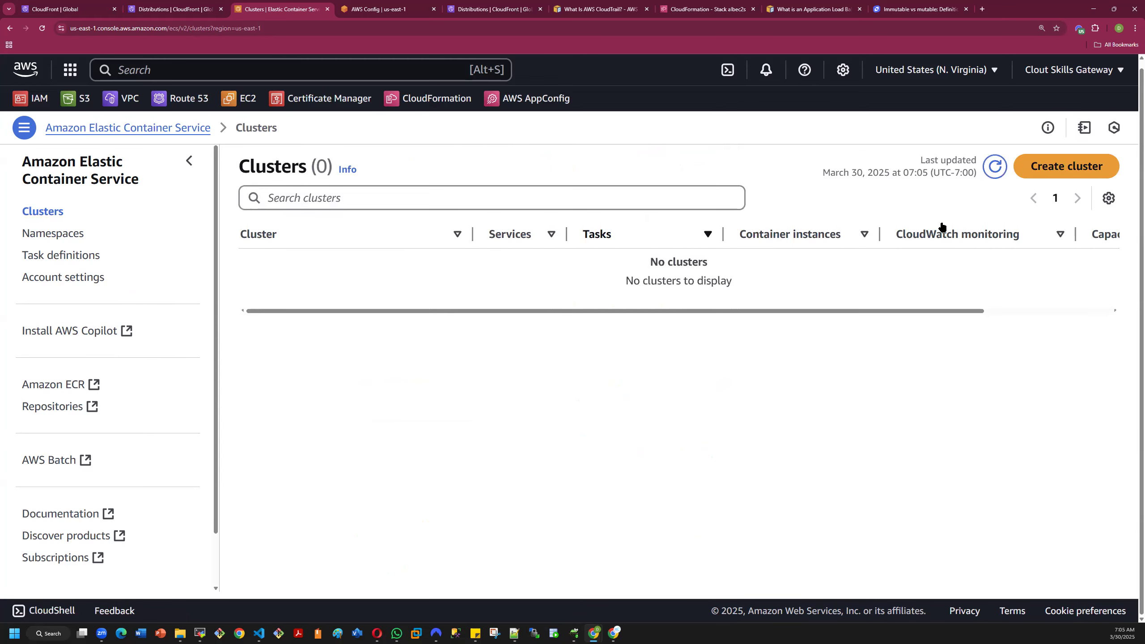
left_click(1067, 166)
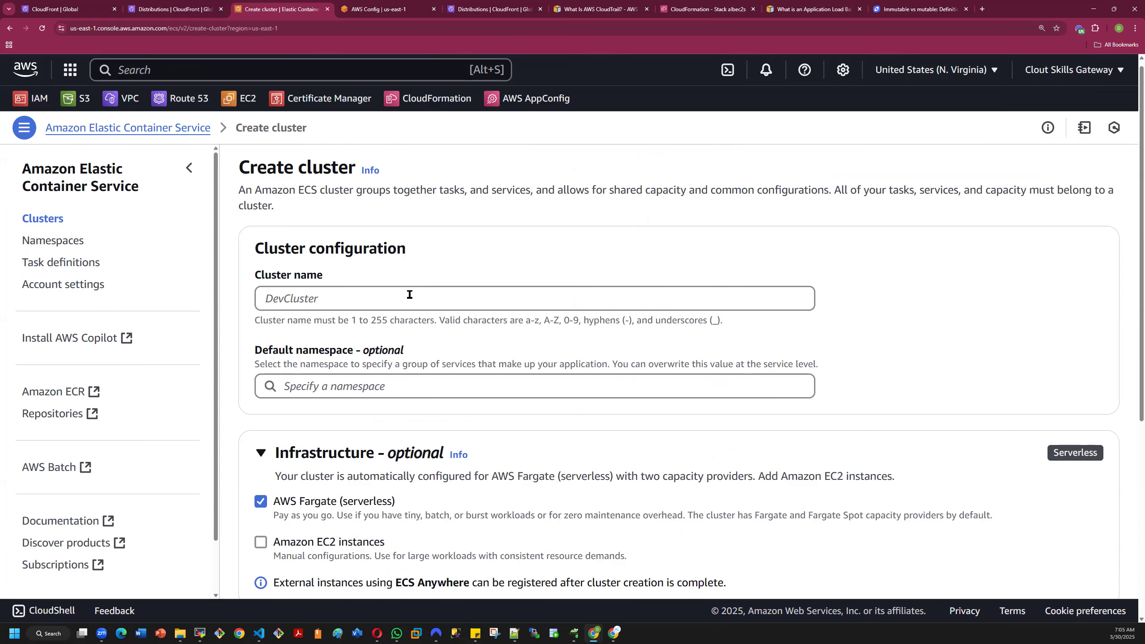
scroll(409, 296, "down", 3)
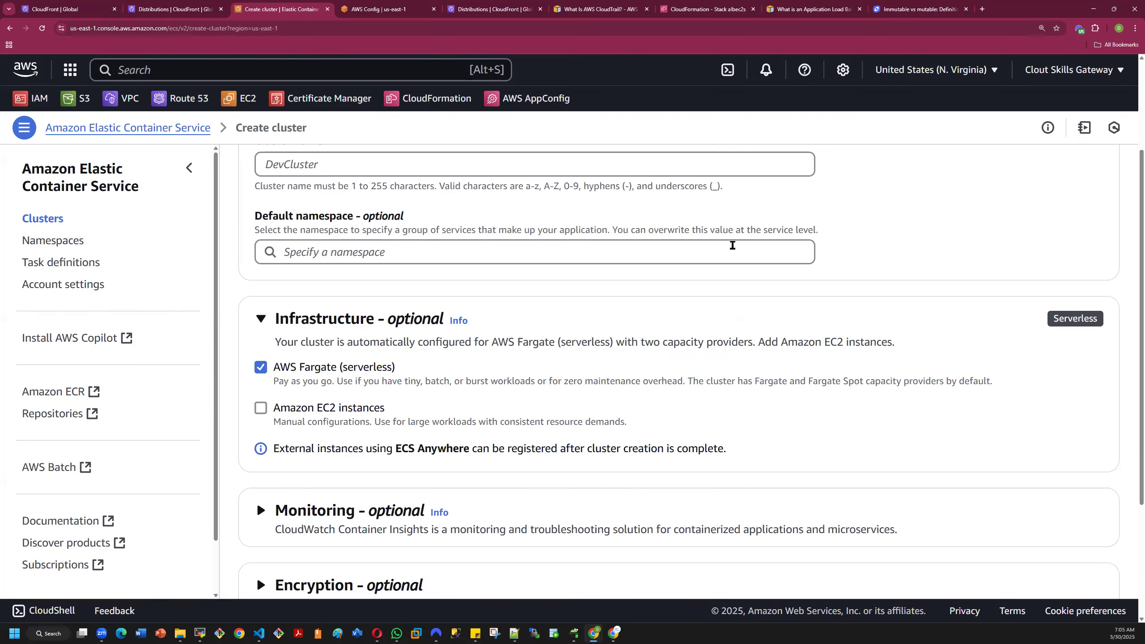
left_click(616, 257)
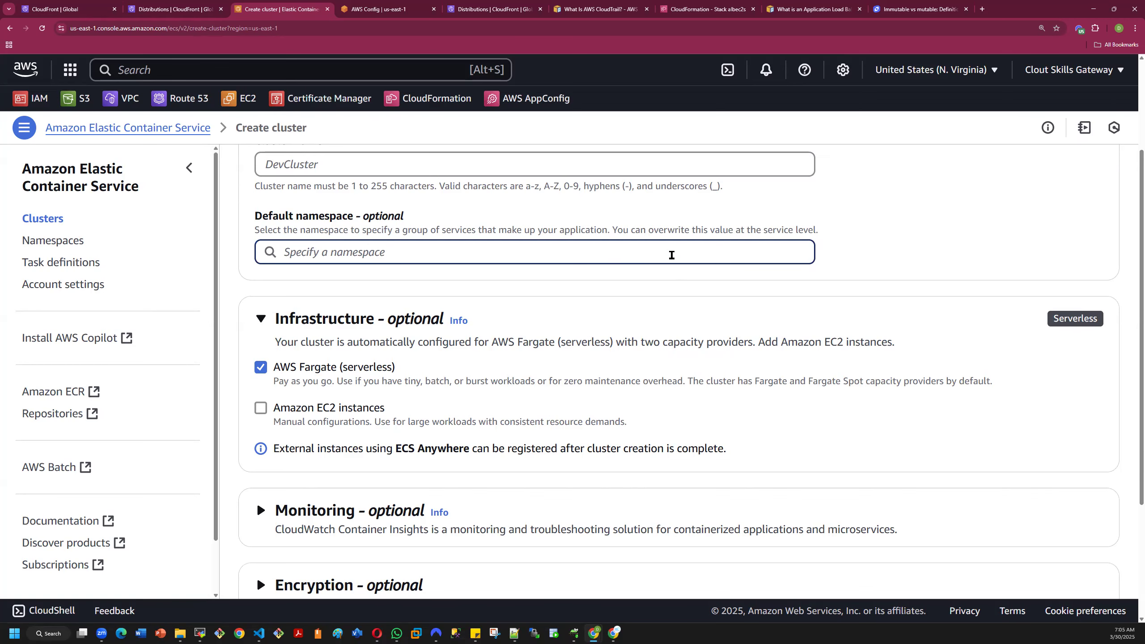
scroll(883, 229, "down", 3)
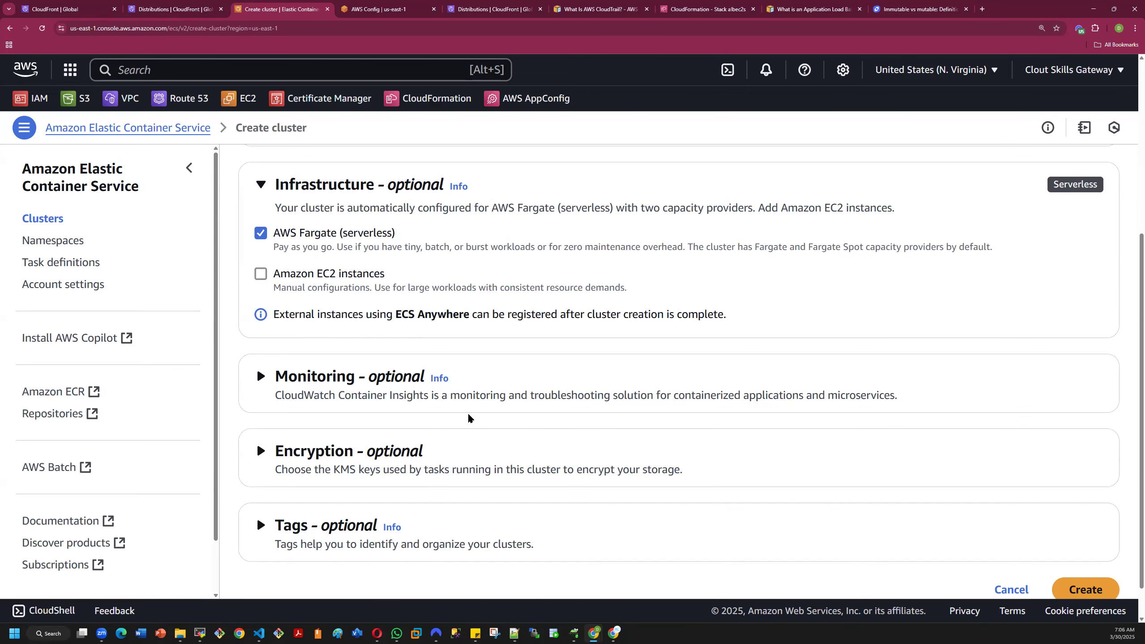
scroll(473, 415, "down", 1)
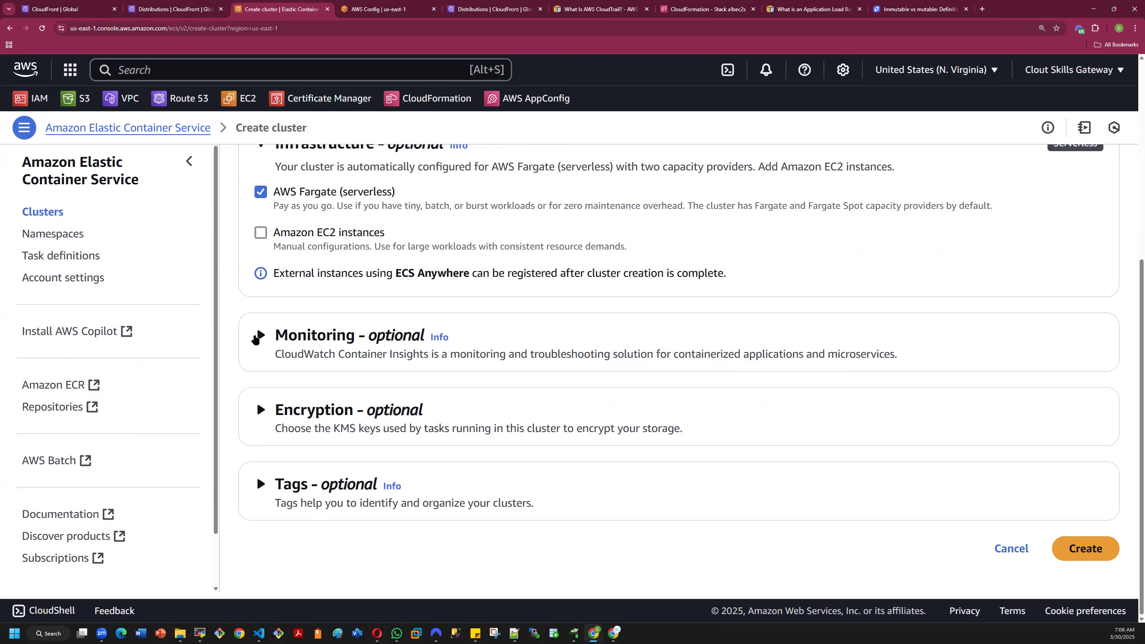
- Review the cluster's Container Insights monitoring levels, leaving monitoring set to Turned off, and expand the KMS encryption options
left_click(260, 335)
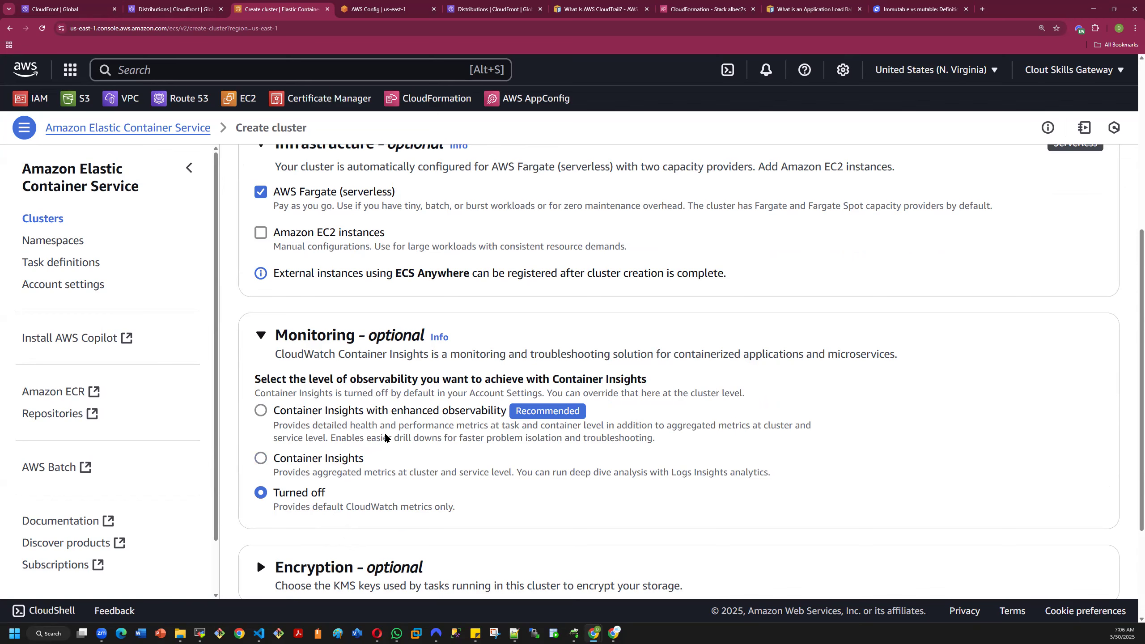
scroll(406, 433, "up", 3)
scroll(428, 428, "down", 3)
left_click_drag(275, 427, 499, 430)
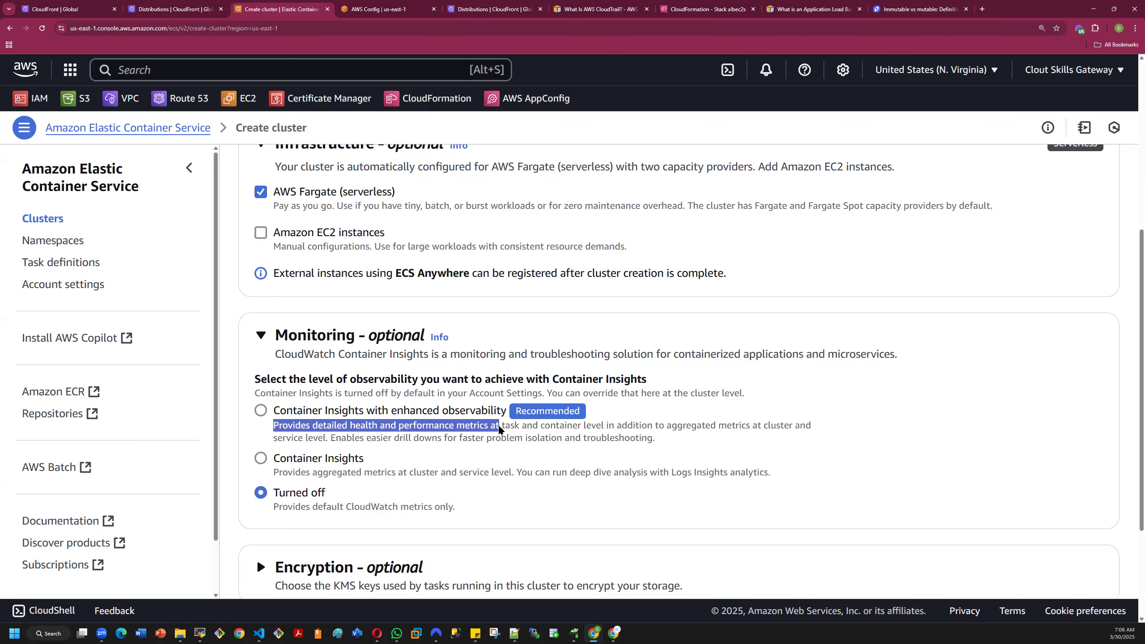
mouse_move(499, 430)
left_mouse_down()
mouse_move(743, 442)
mouse_move(776, 428)
mouse_move(711, 427)
mouse_move(595, 474)
mouse_move(551, 442)
mouse_move(394, 438)
mouse_move(379, 425)
left_mouse_up()
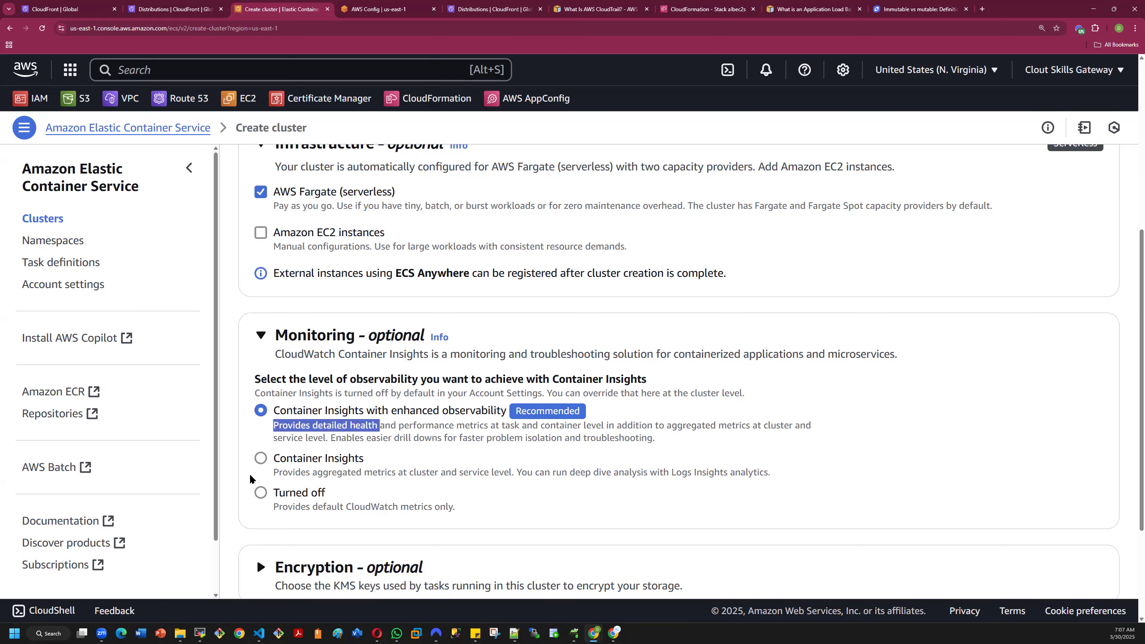
left_click(261, 493)
left_click(381, 499)
scroll(403, 488, "down", 3)
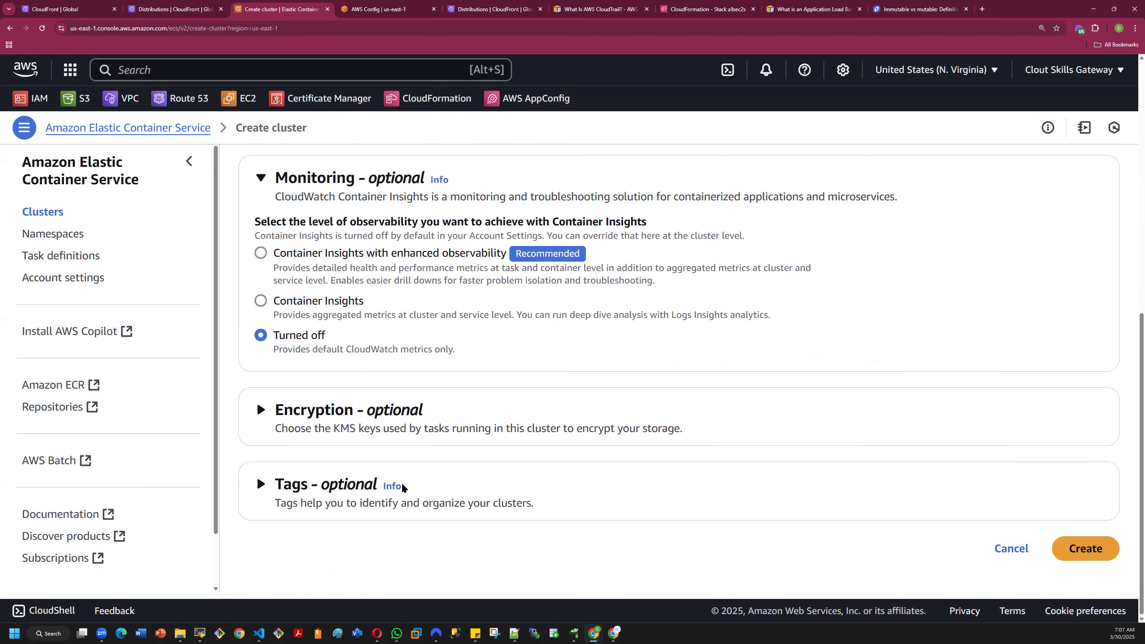
left_click(257, 409)
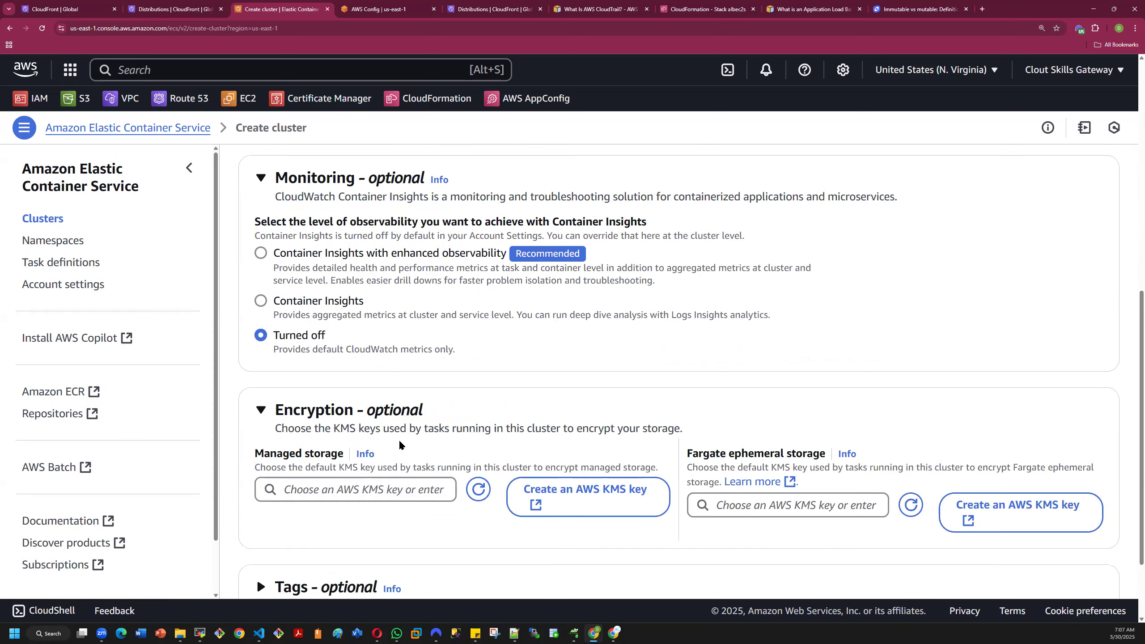
scroll(446, 497, "down", 3)
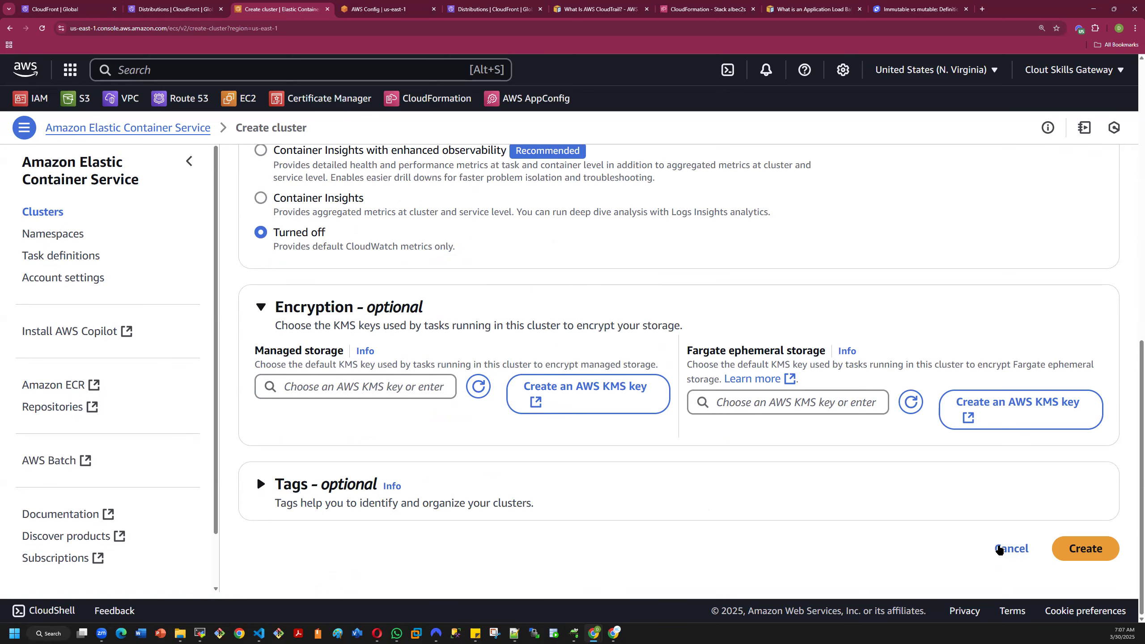
- View the ECS namespaces list and the task definitions list, including the help information about task definitions
left_click(77, 237)
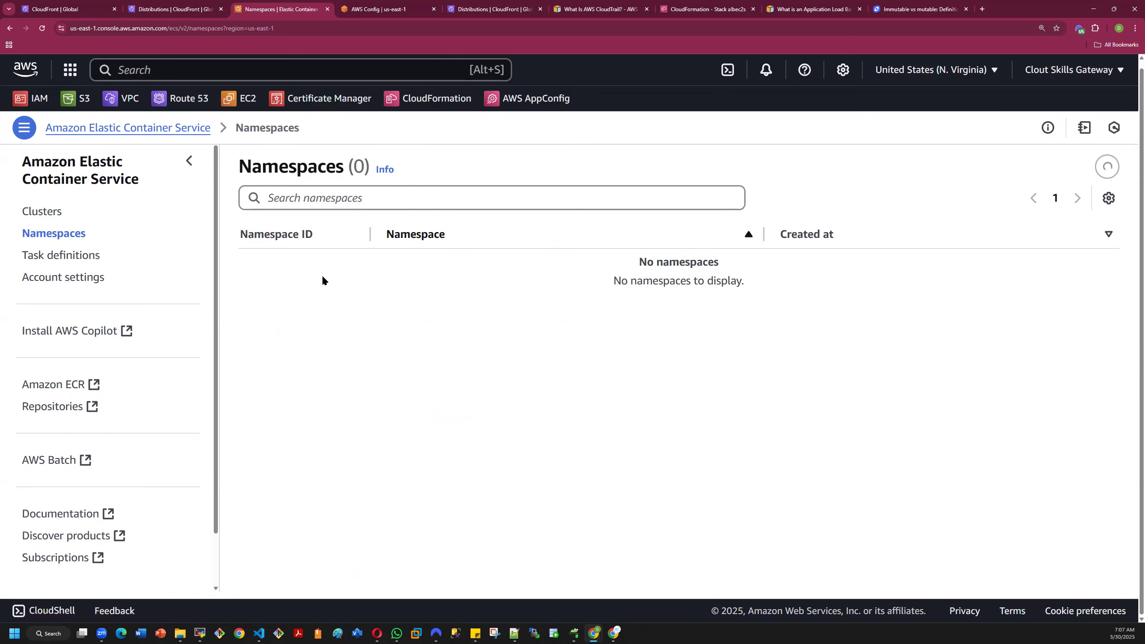
left_click(56, 257)
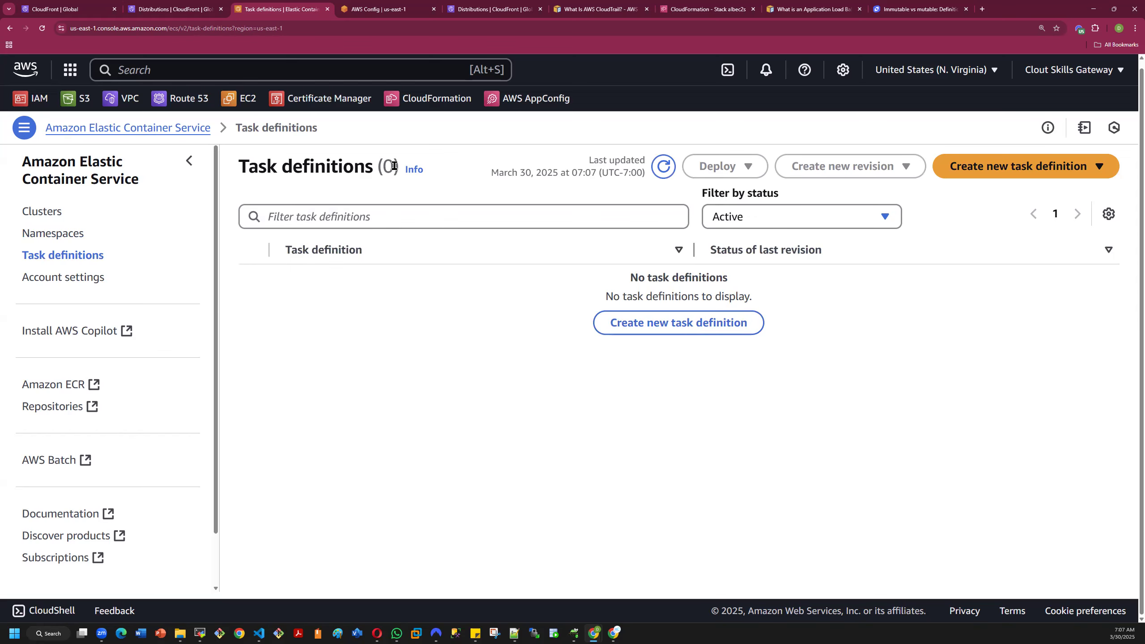
left_click(417, 170)
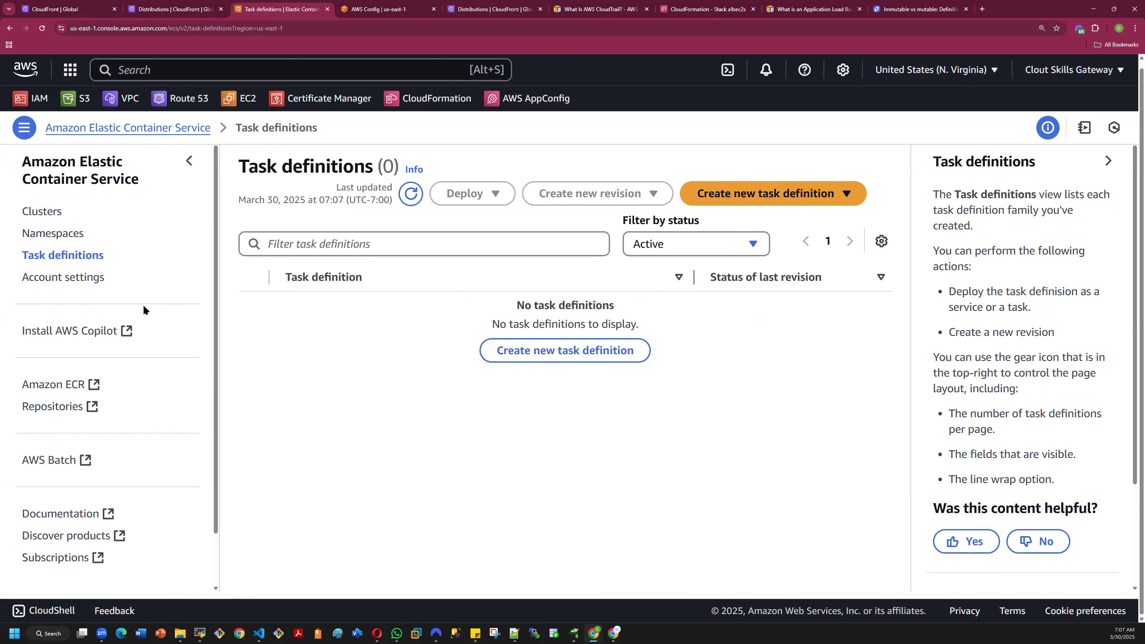
scroll(143, 305, "down", 3)
scroll(122, 311, "up", 2)
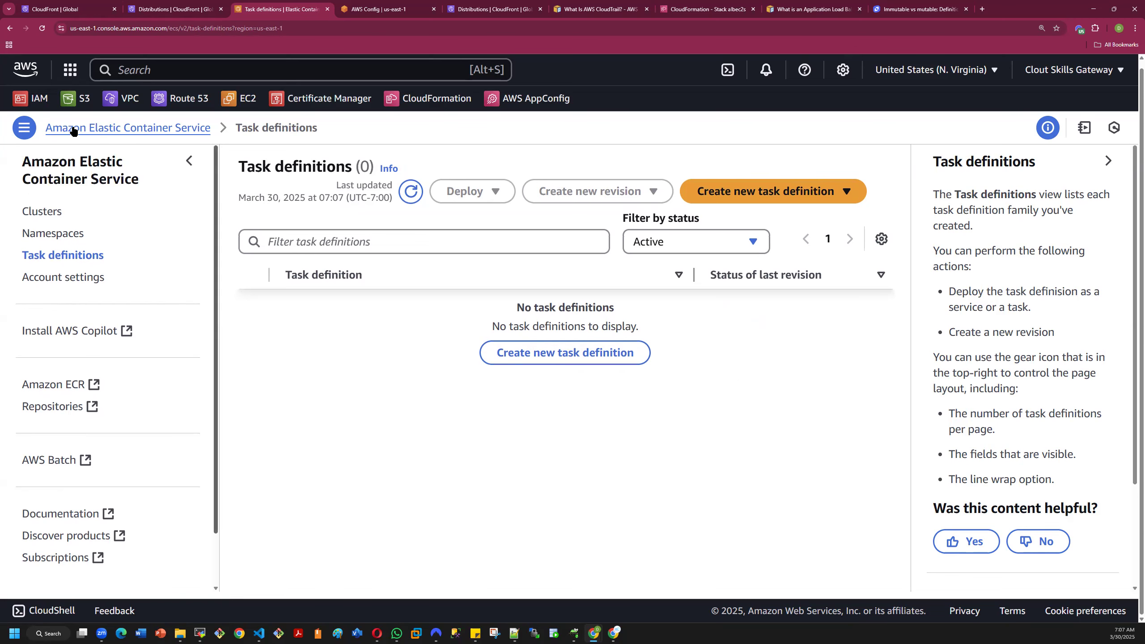
- Go back through the visited ECS pages to the AWS console's All services overview
left_click(8, 29)
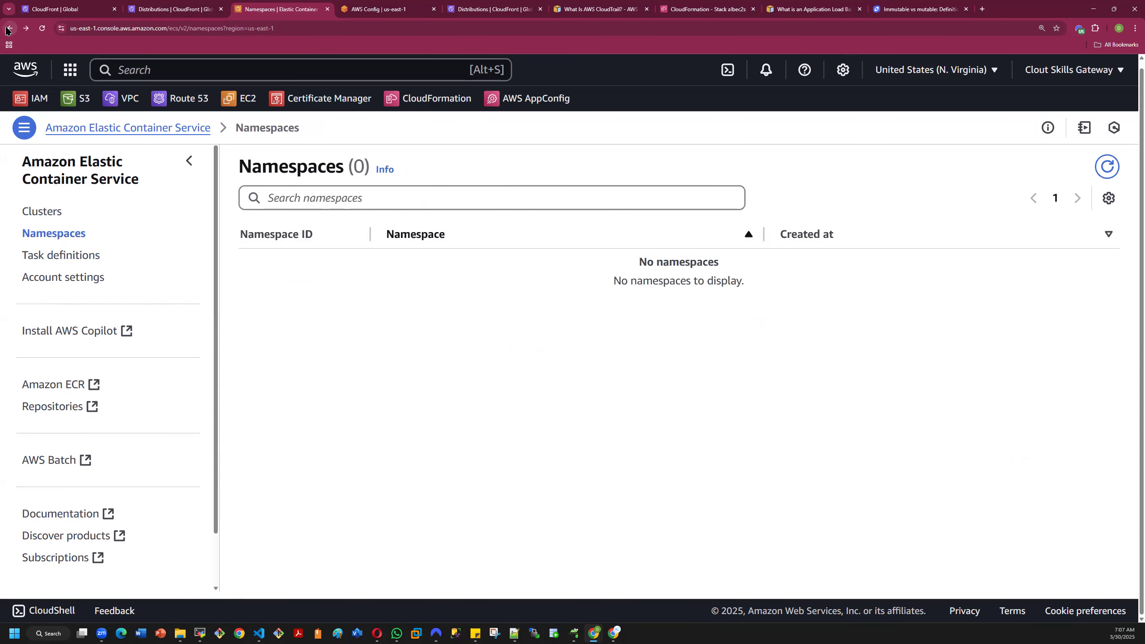
left_click(8, 28)
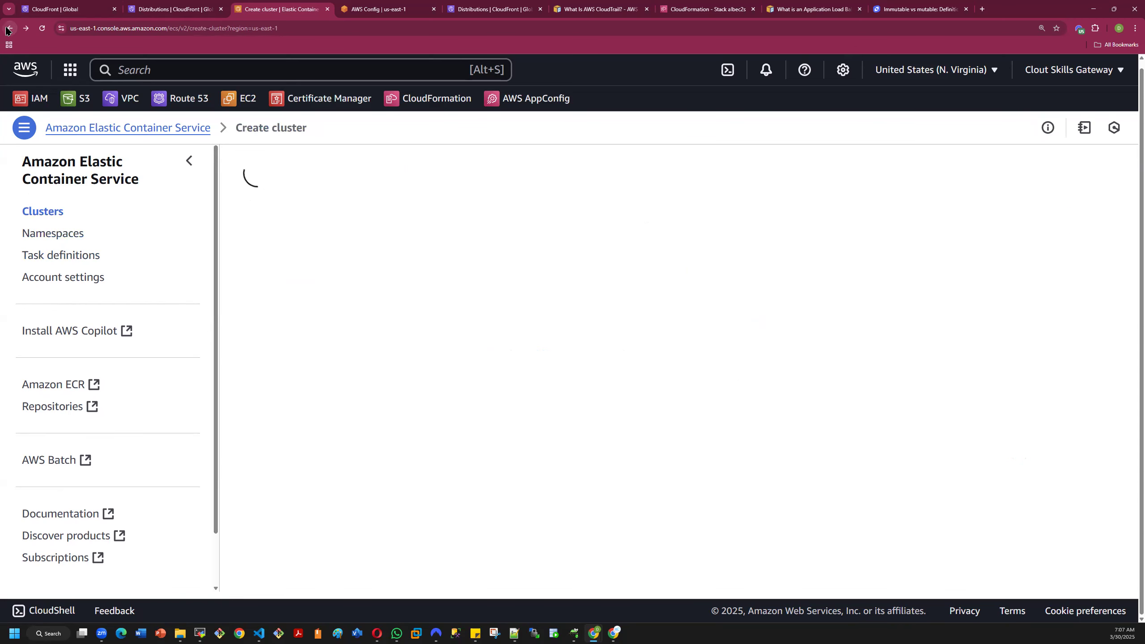
left_click(8, 29)
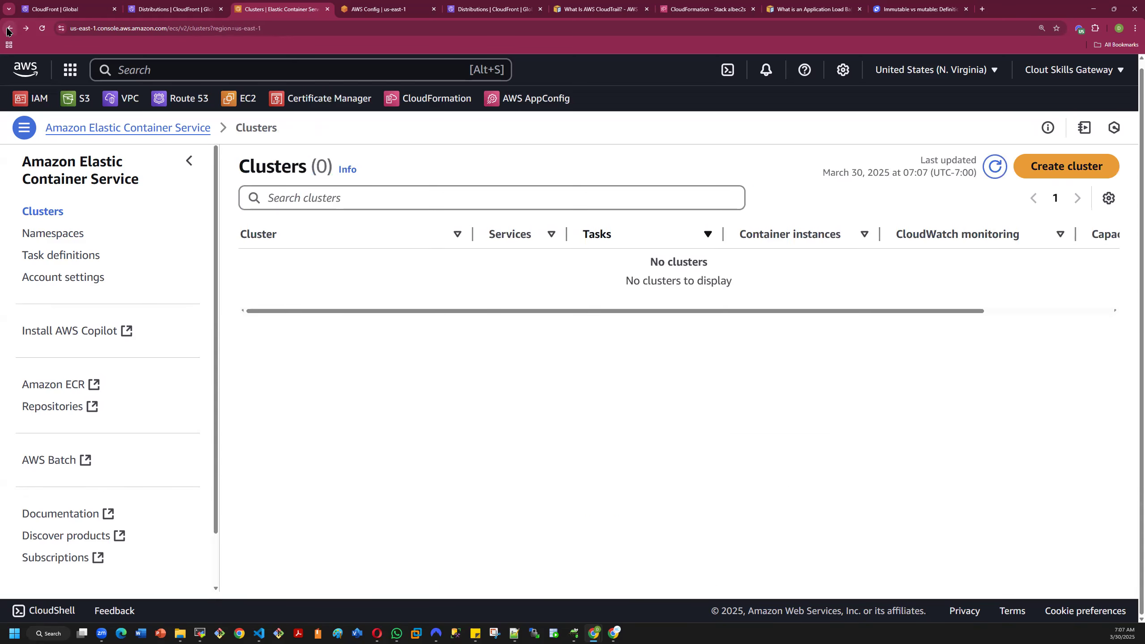
left_click(8, 28)
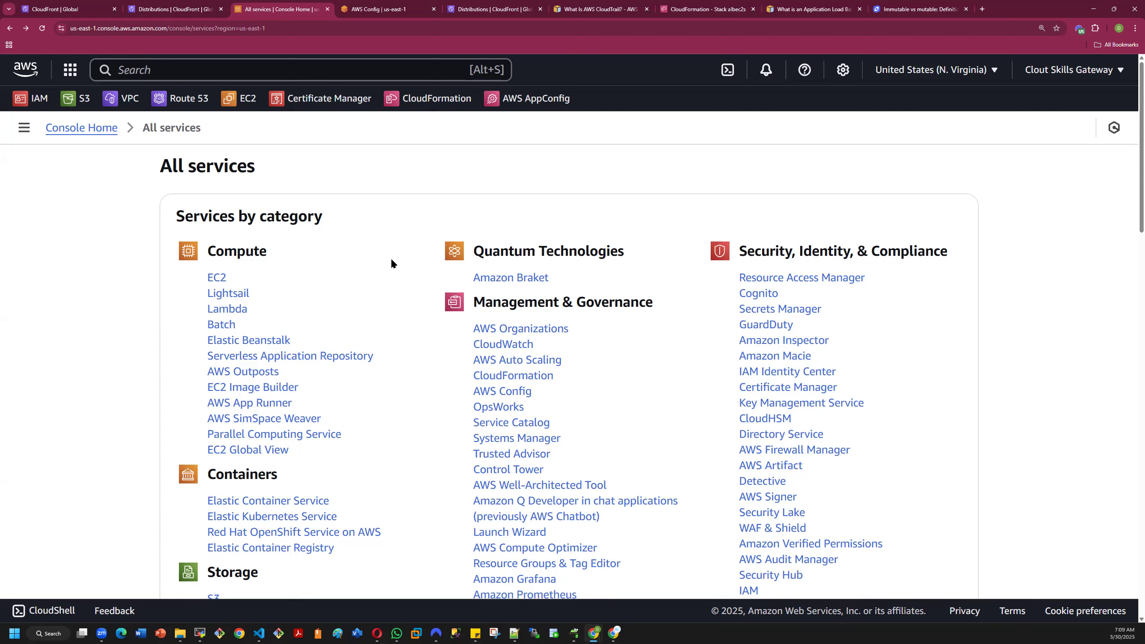
- In the browser tab holding the mutable vs immutable article, search Google for "what is a contanerized application"
left_click(892, 9)
left_click(140, 28)
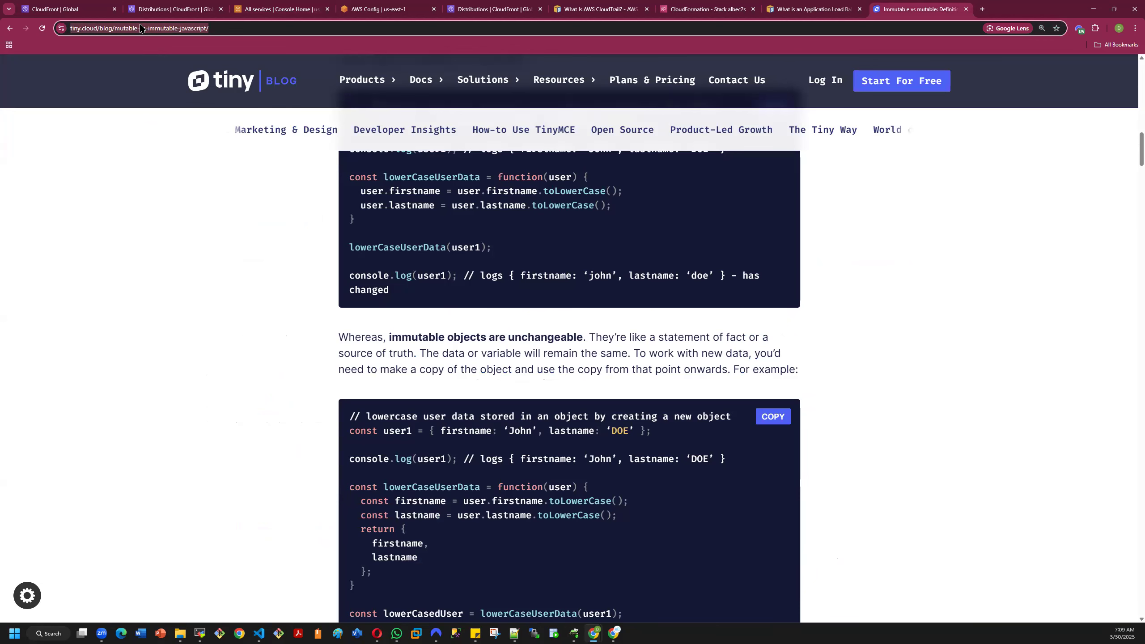
type("what is a contani")
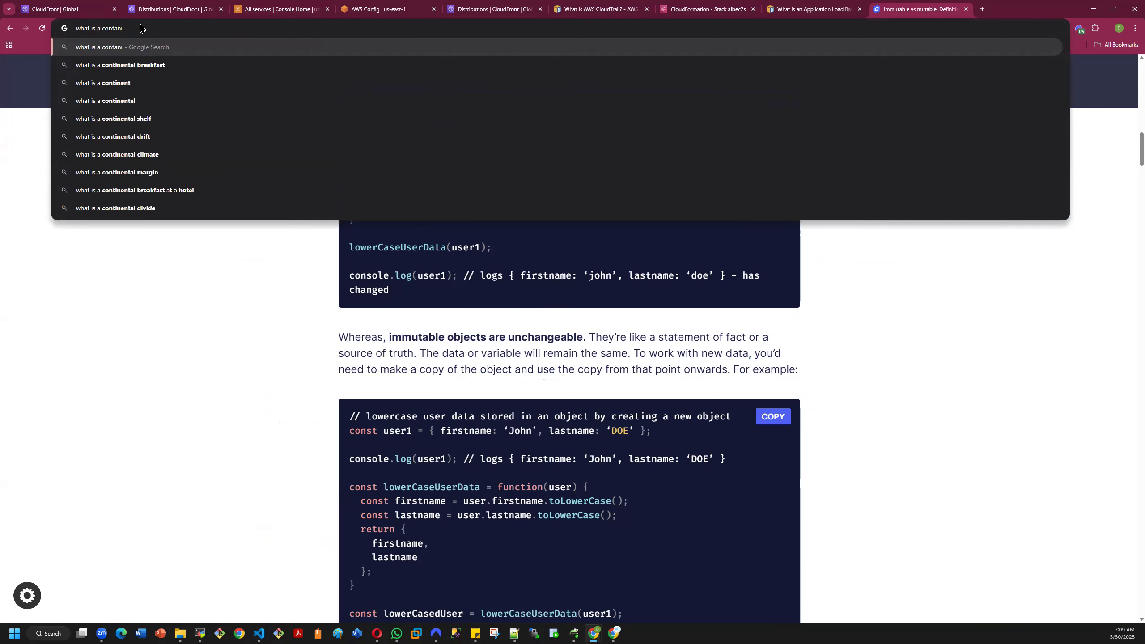
key("BackSpace")
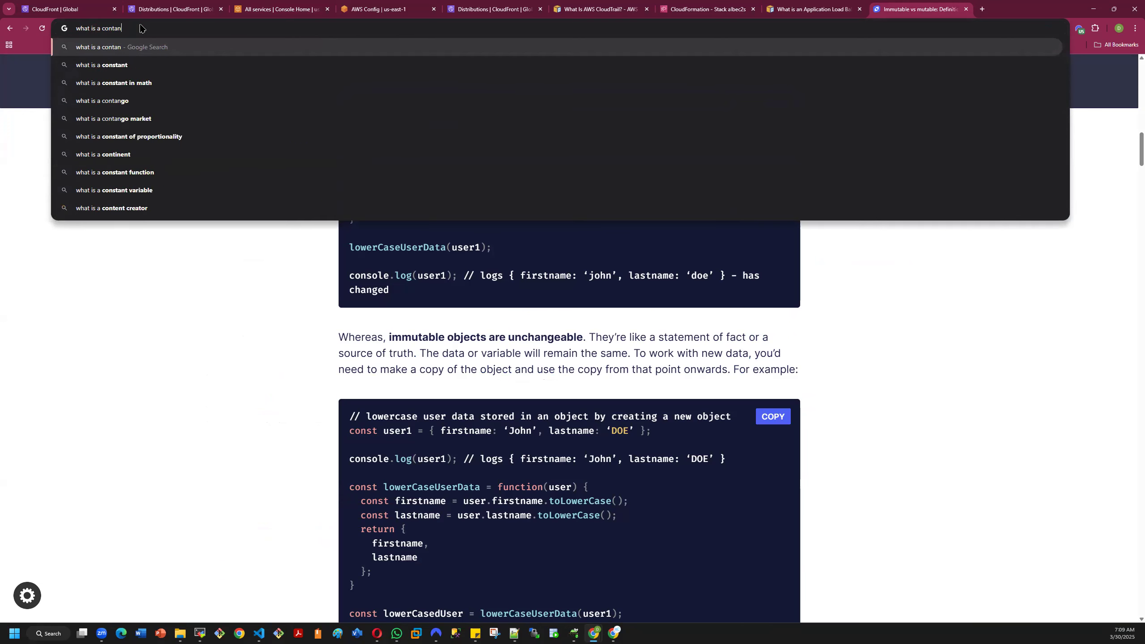
type("erized")
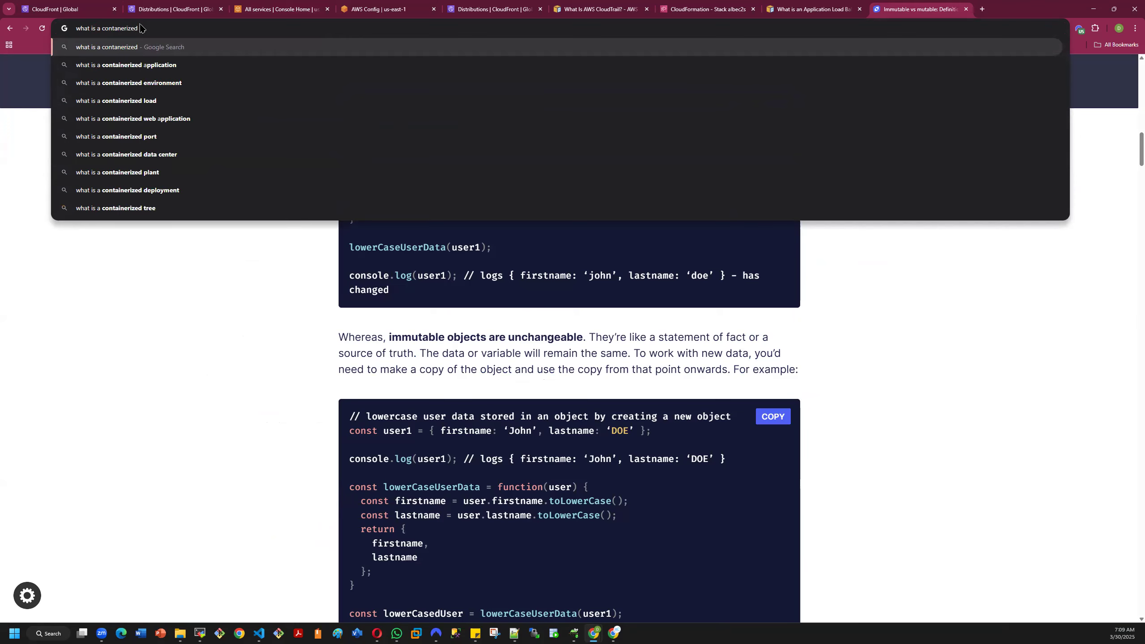
type(" app")
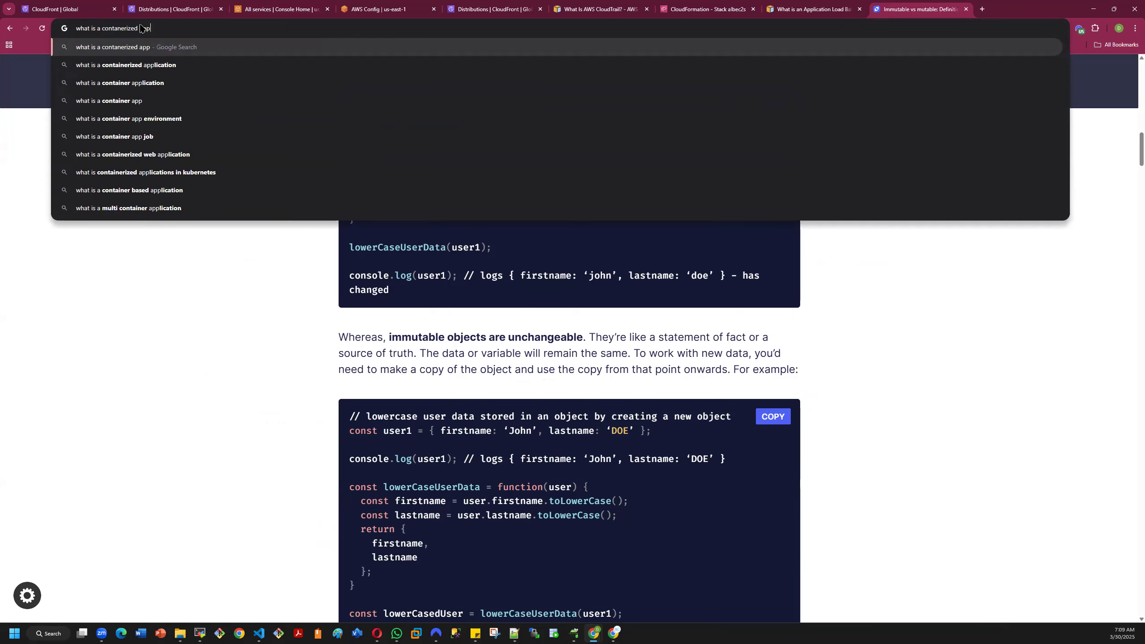
type("lication")
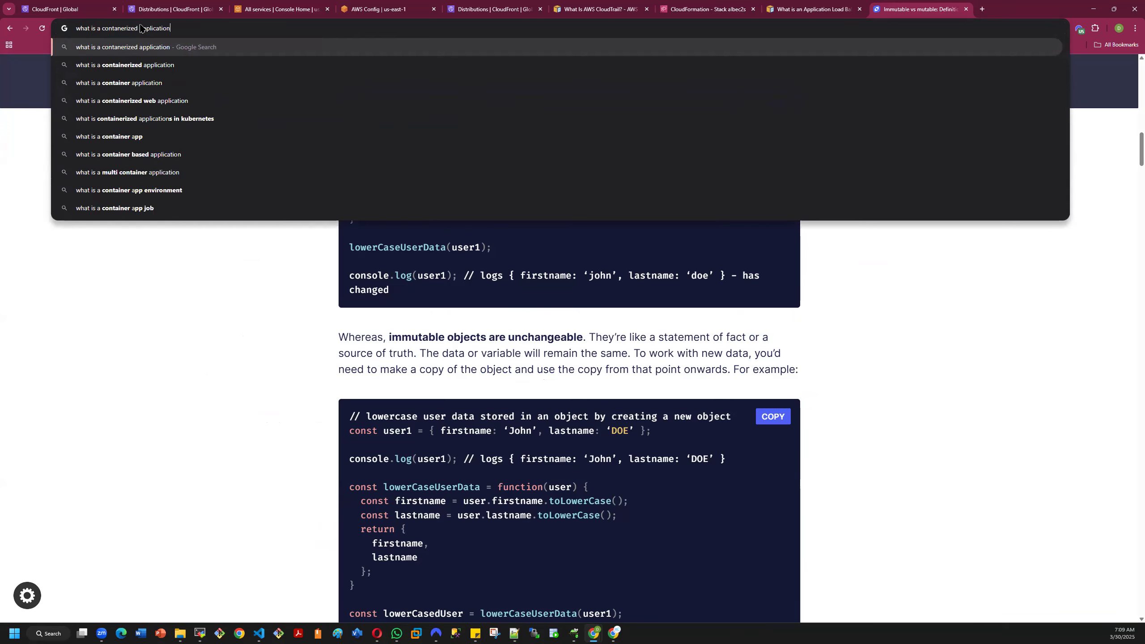
key("Return")
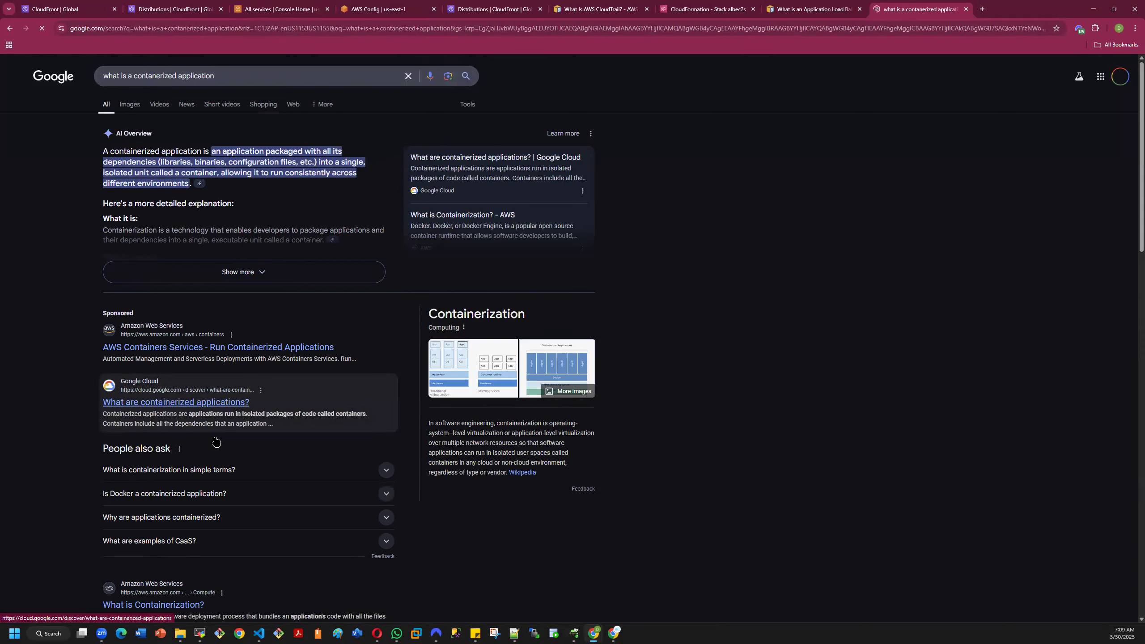
- Open NetScaler's "What is containerization?" article from the Containerization image result and examine its traditional virtualization versus microservices diagram at 125% zoom
left_click(477, 372)
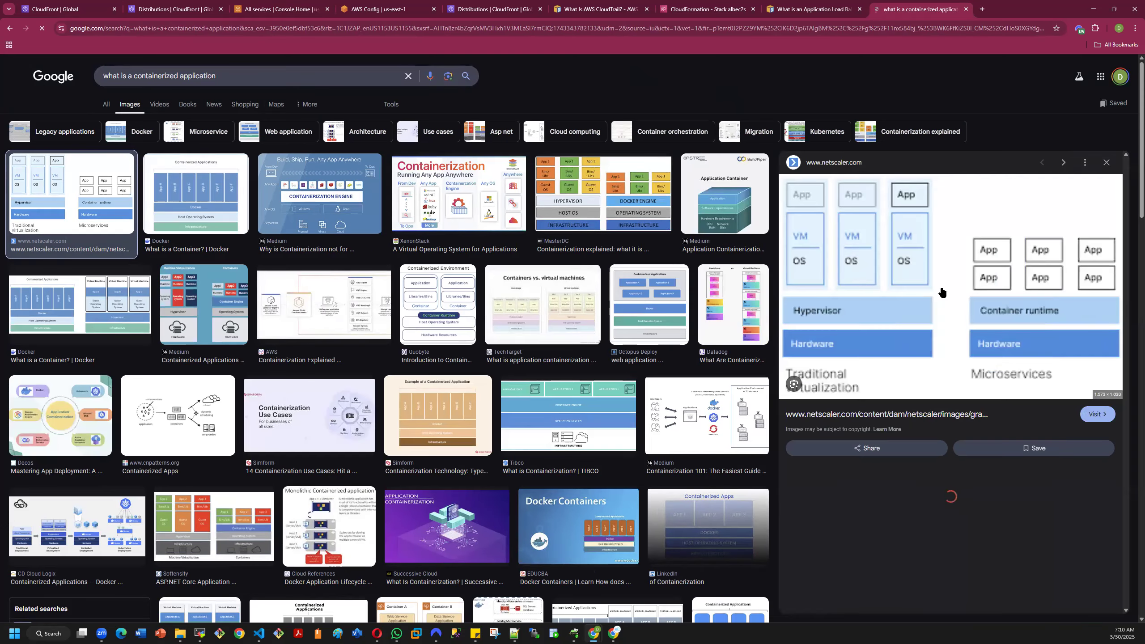
left_click(930, 285)
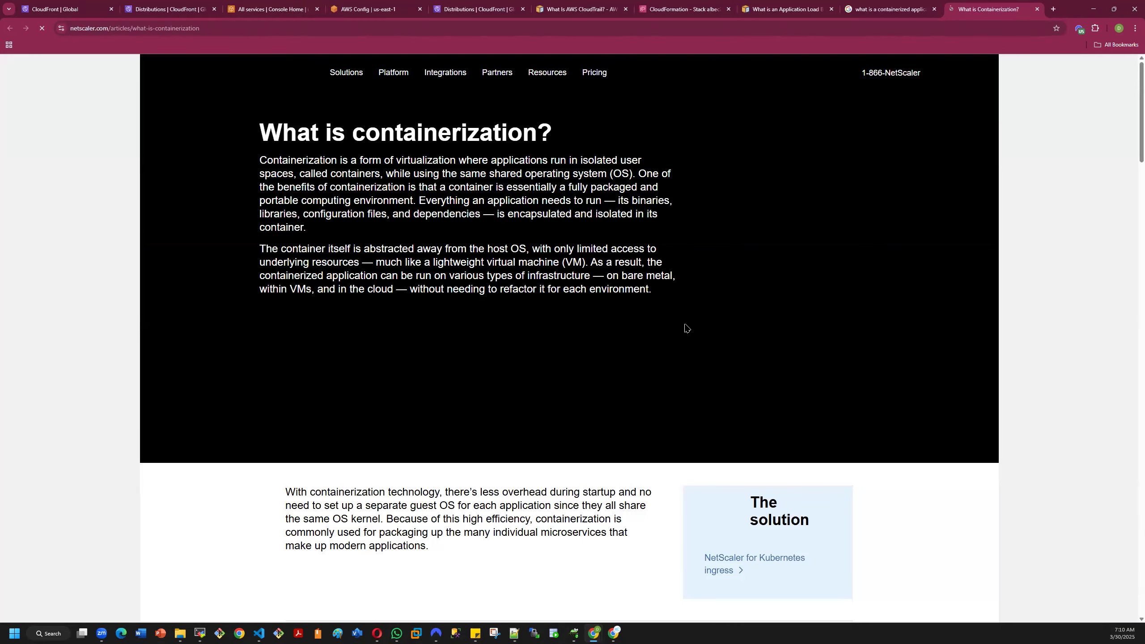
scroll(658, 319, "down", 4)
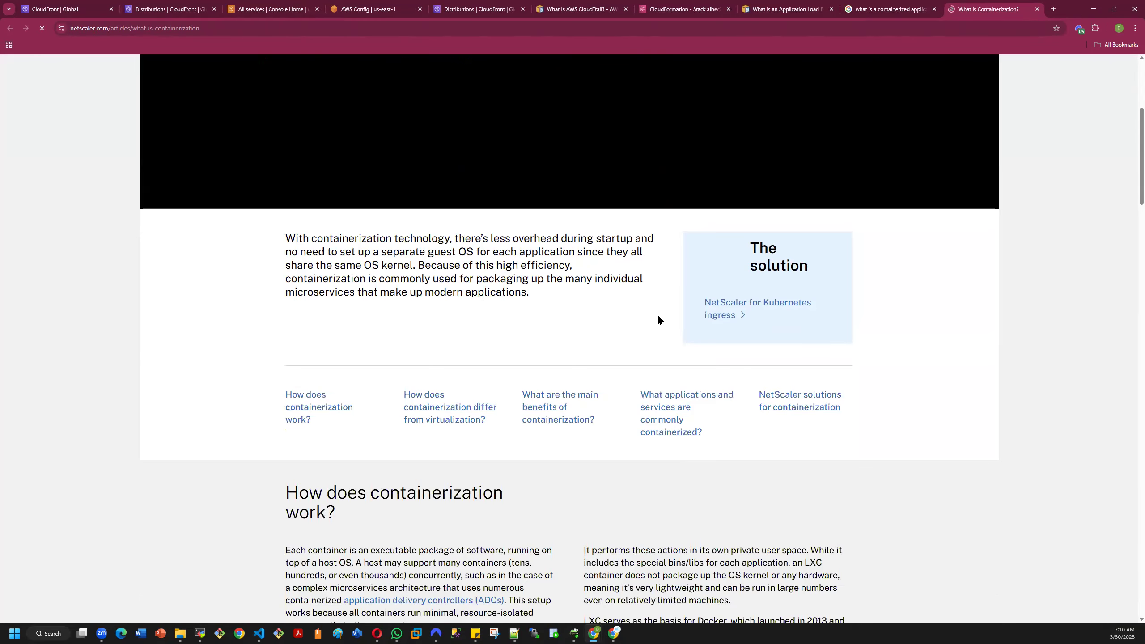
scroll(658, 319, "down", 5)
scroll(660, 321, "up", 2)
scroll(659, 321, "up", 10)
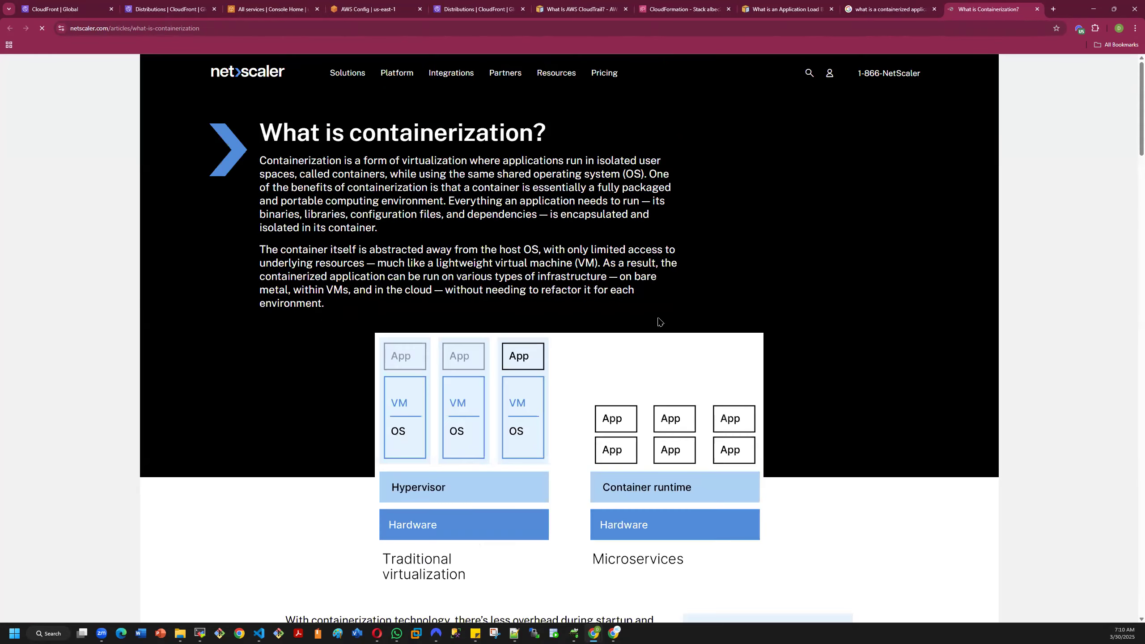
scroll(769, 371, "down", 3)
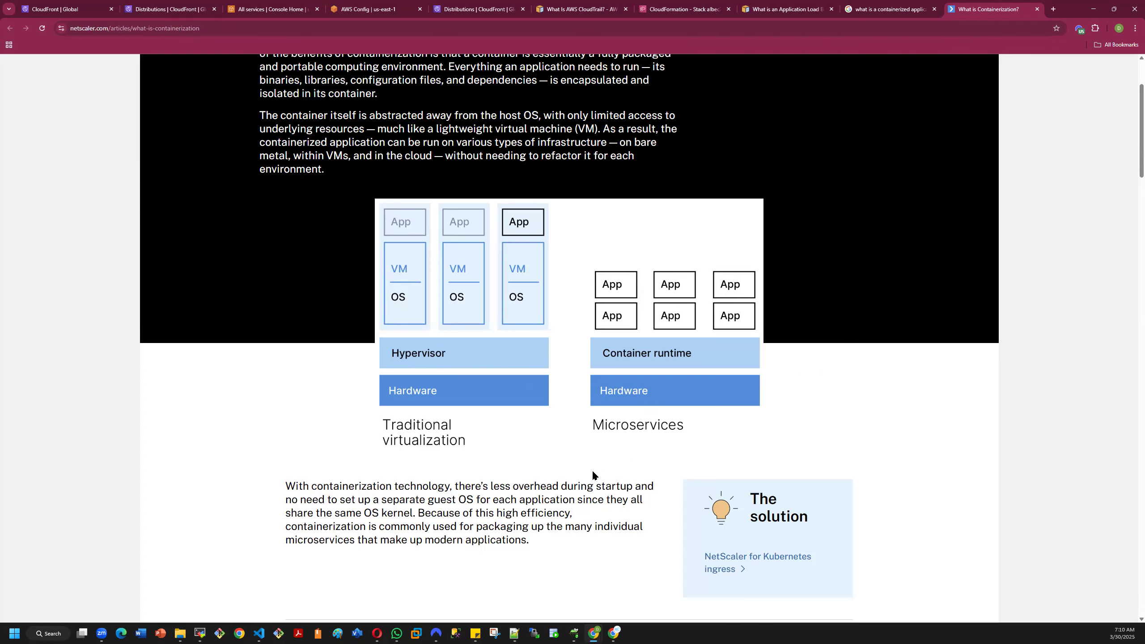
key("ctrl+plus")
key("ctrl+plus")
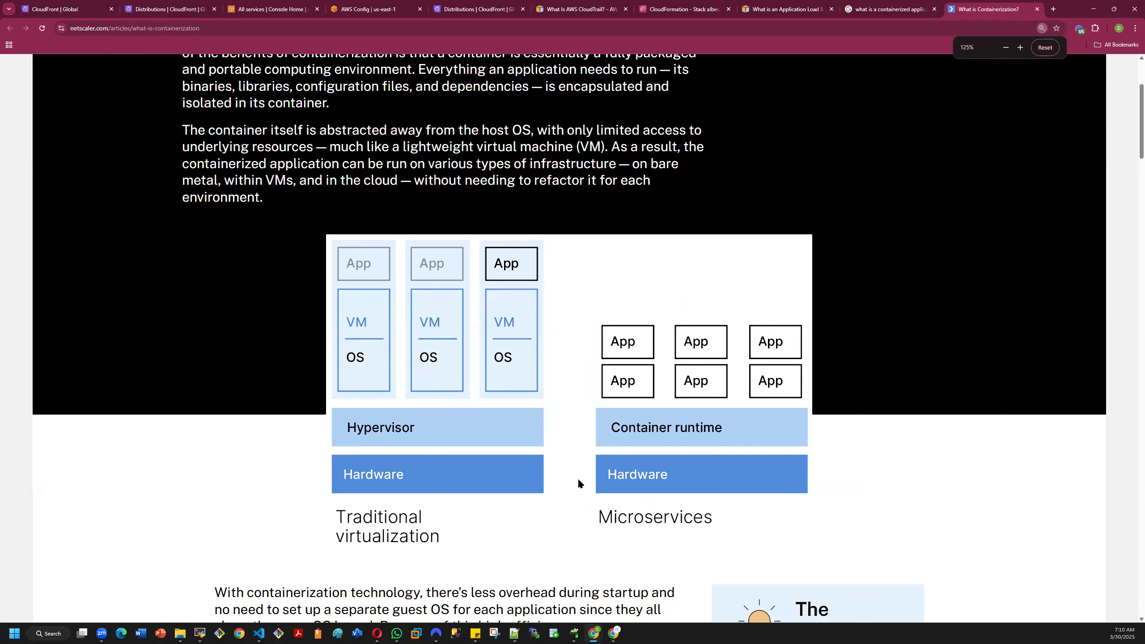
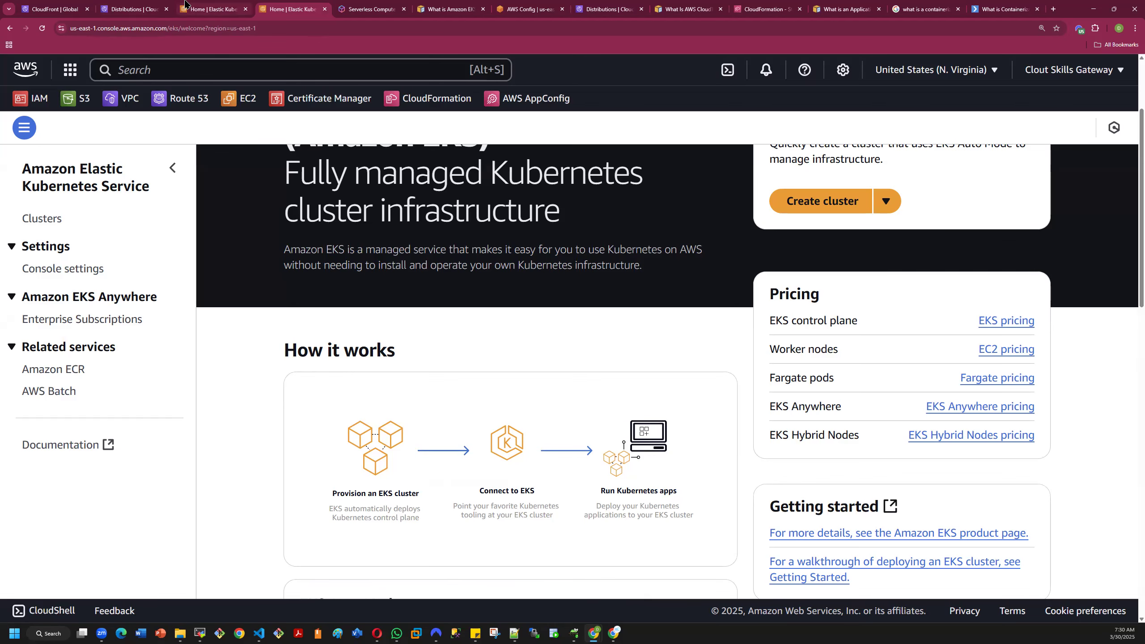
- Close the browser tabs holding the NetScaler containerization article, the Google image results and the Application Load Balancer guide
left_click(127, 8)
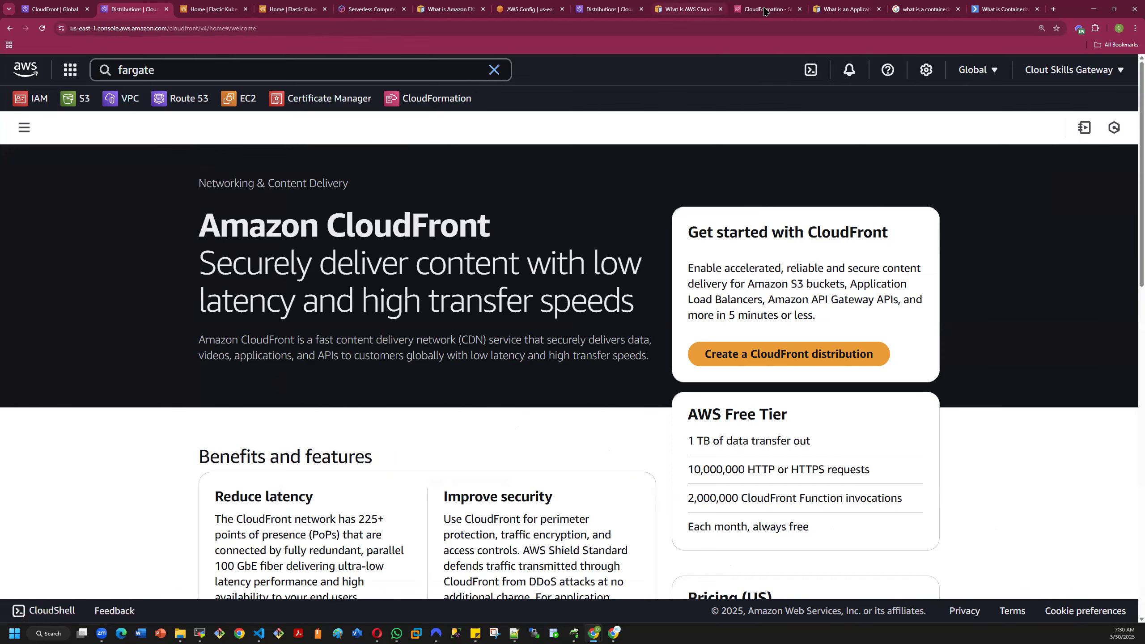
left_click(1020, 9)
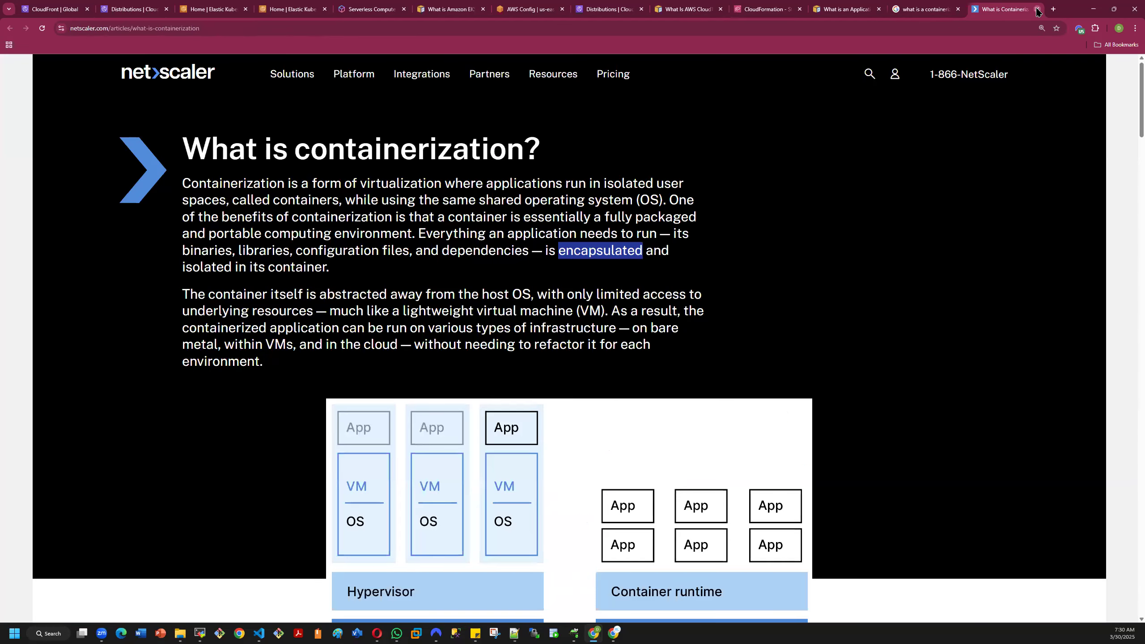
left_click(1037, 9)
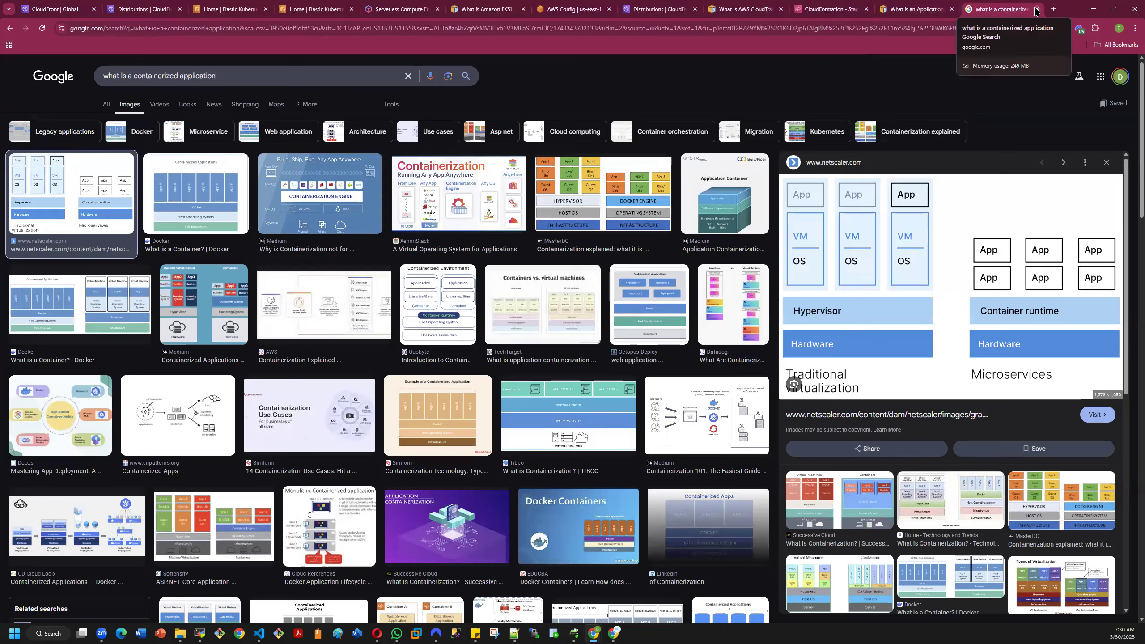
left_click(1037, 9)
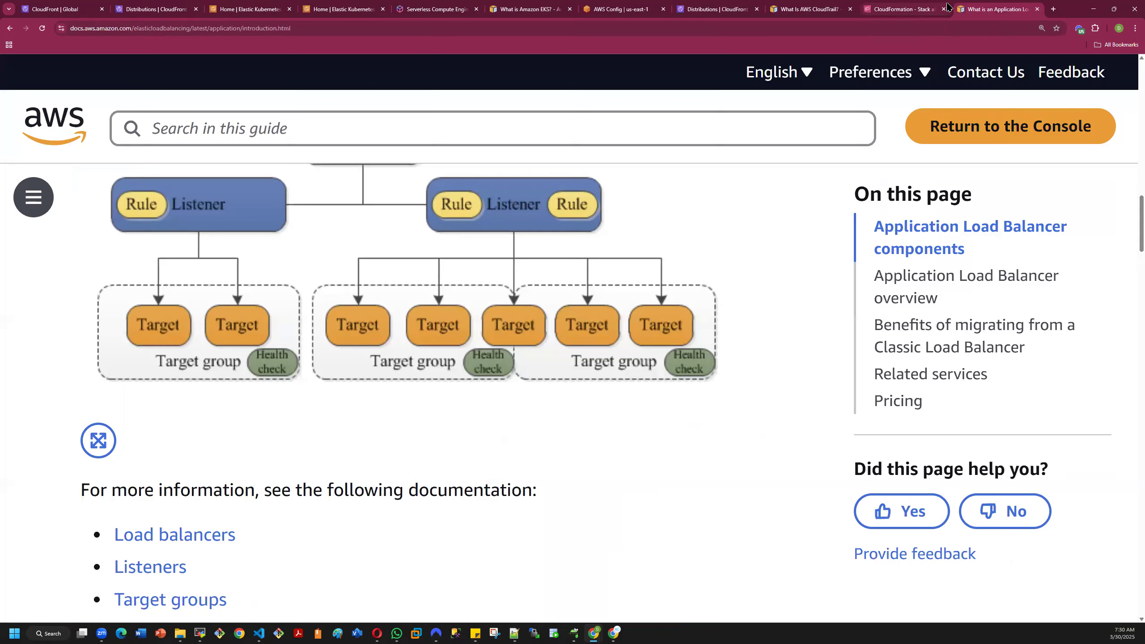
left_click(1037, 10)
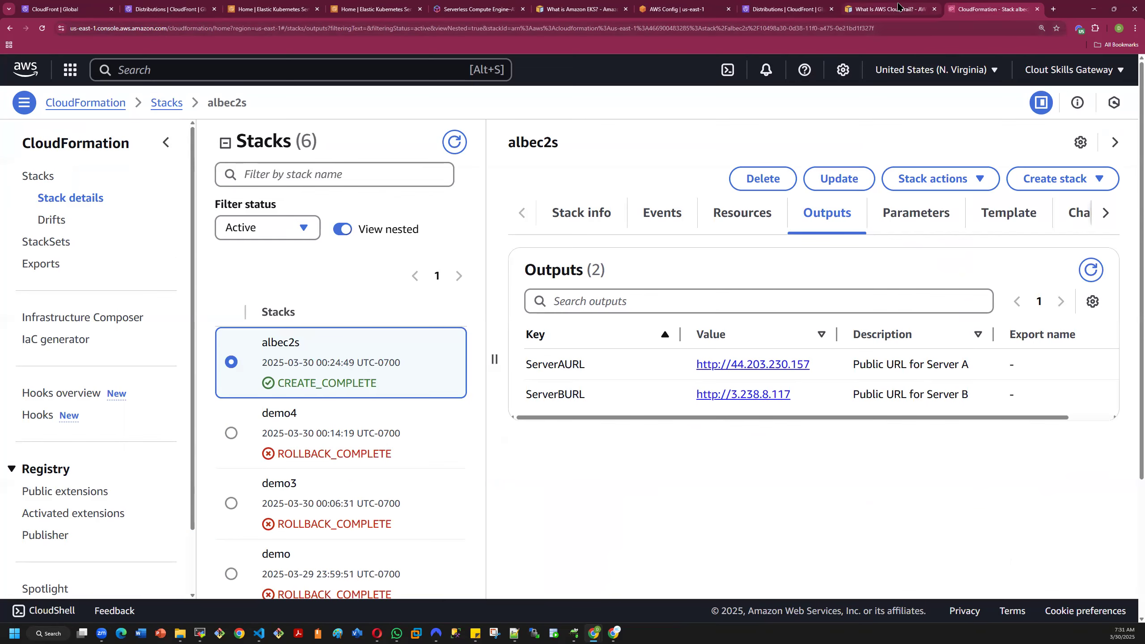
- Close the CloudTrail user guide tab and the CloudFront tab beside the CloudFormation one
left_click(876, 9)
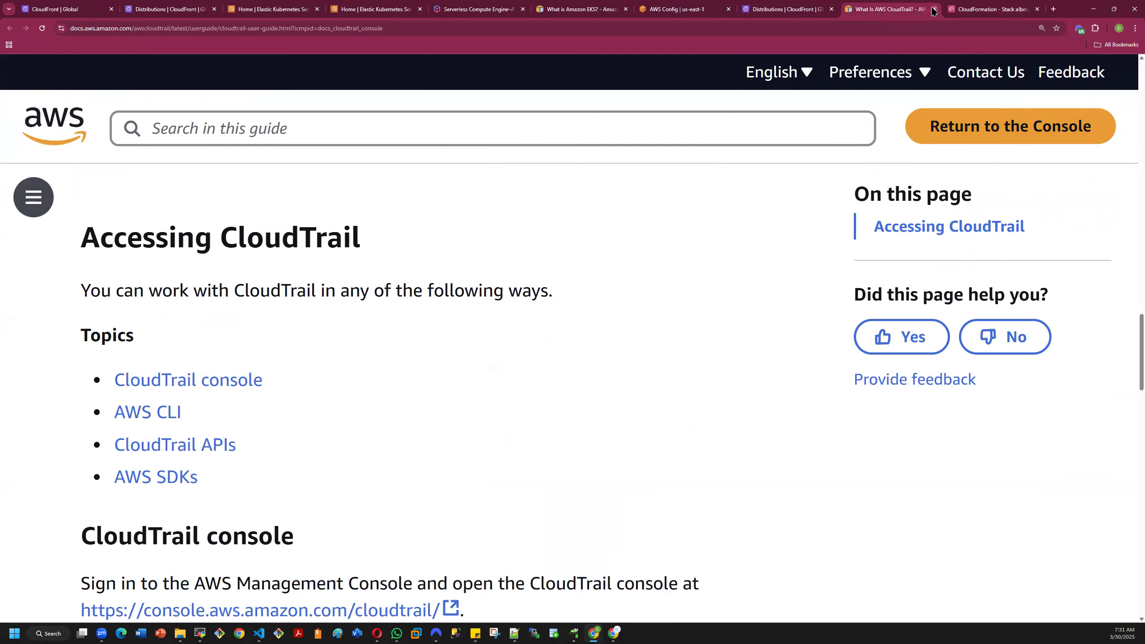
left_click(934, 8)
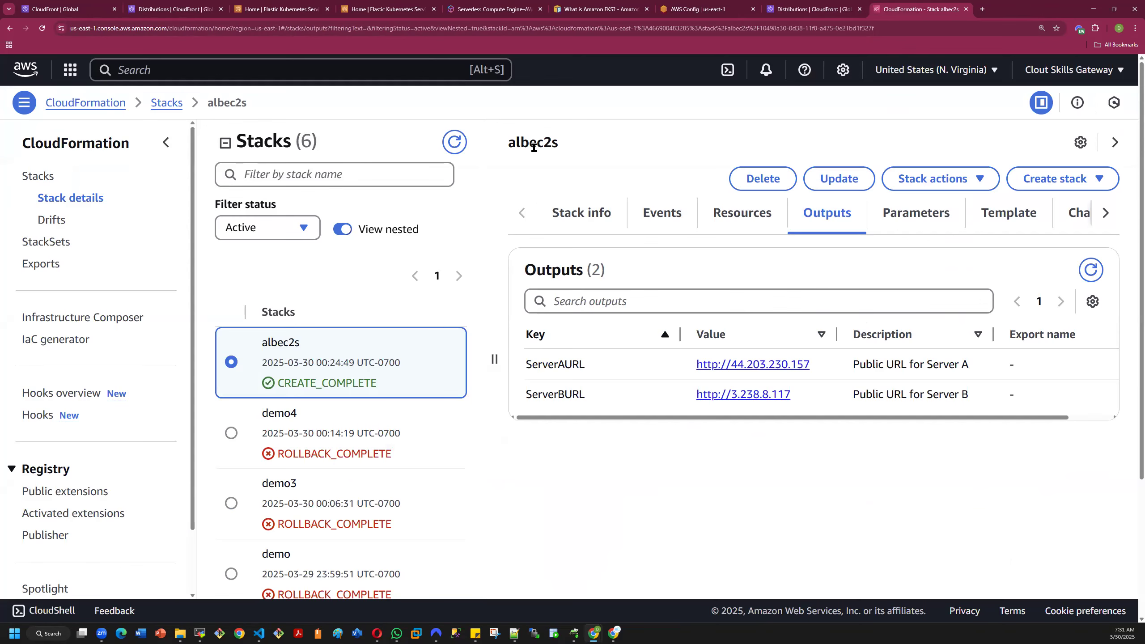
left_click(850, 8)
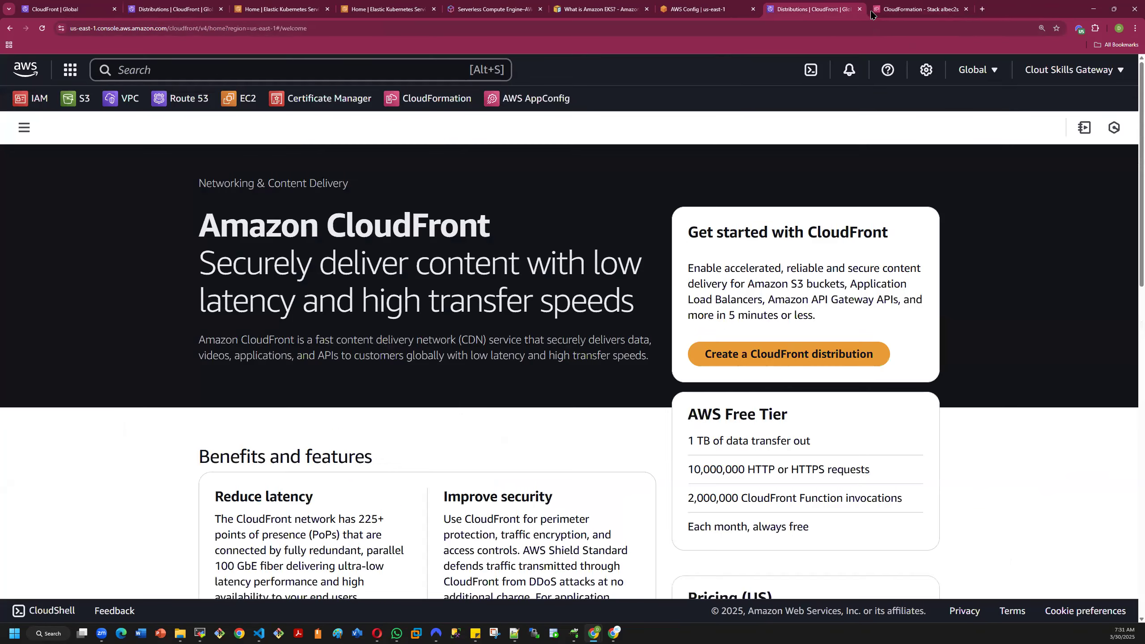
left_click(859, 9)
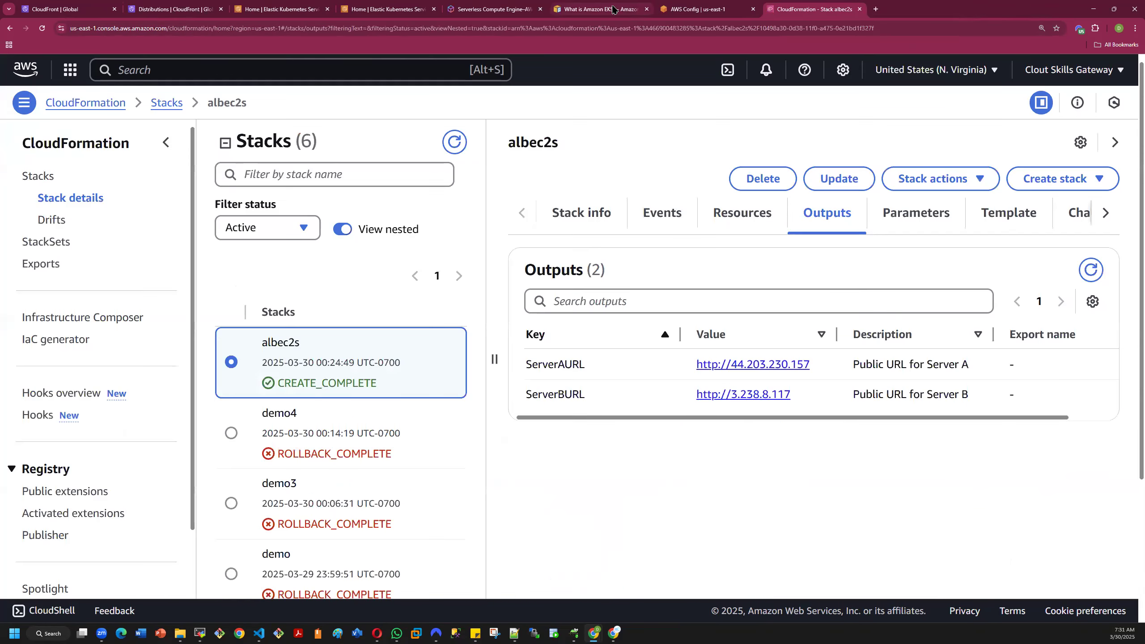
- Close the browser tabs for the Amazon EKS guide, AWS Config and AWS Fargate pricing
left_click(633, 11)
left_click(646, 9)
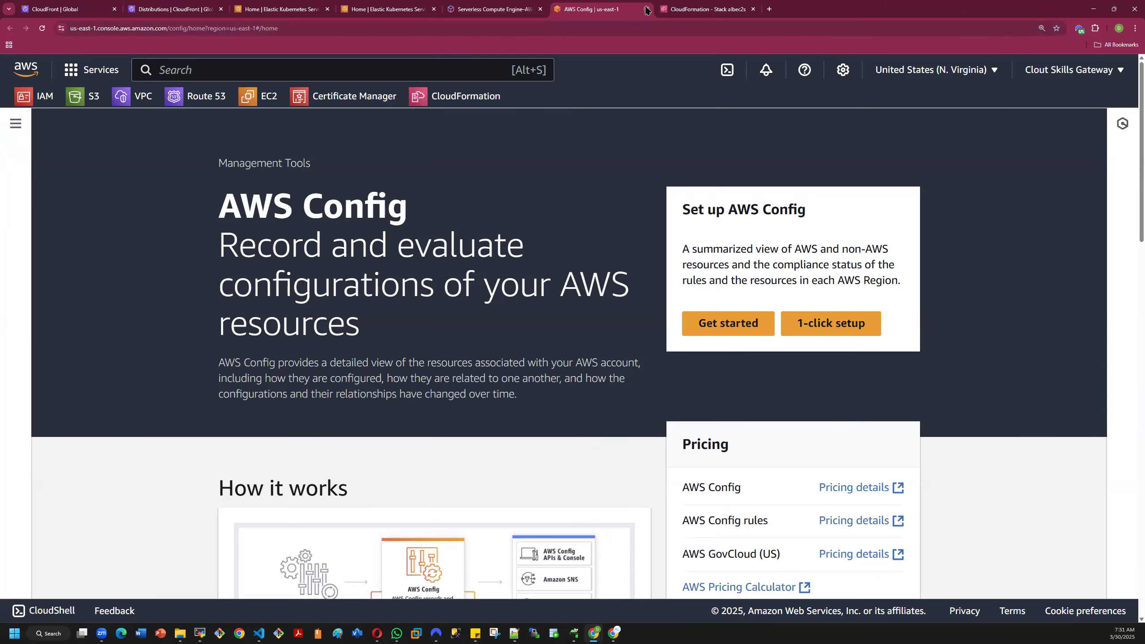
key("ctrl+w")
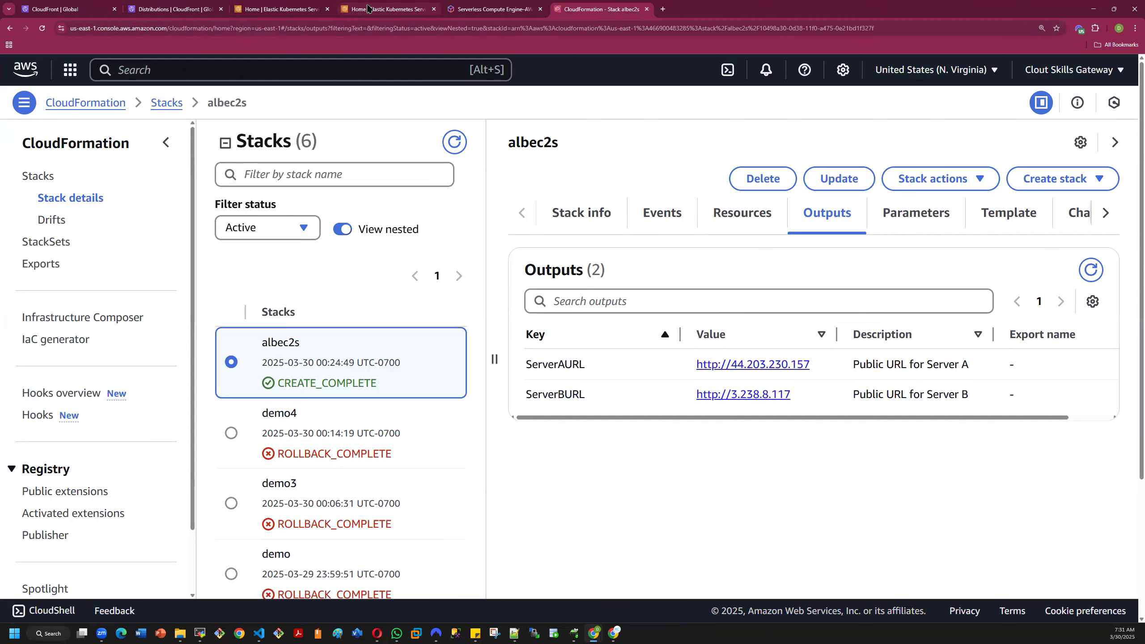
left_click(486, 7)
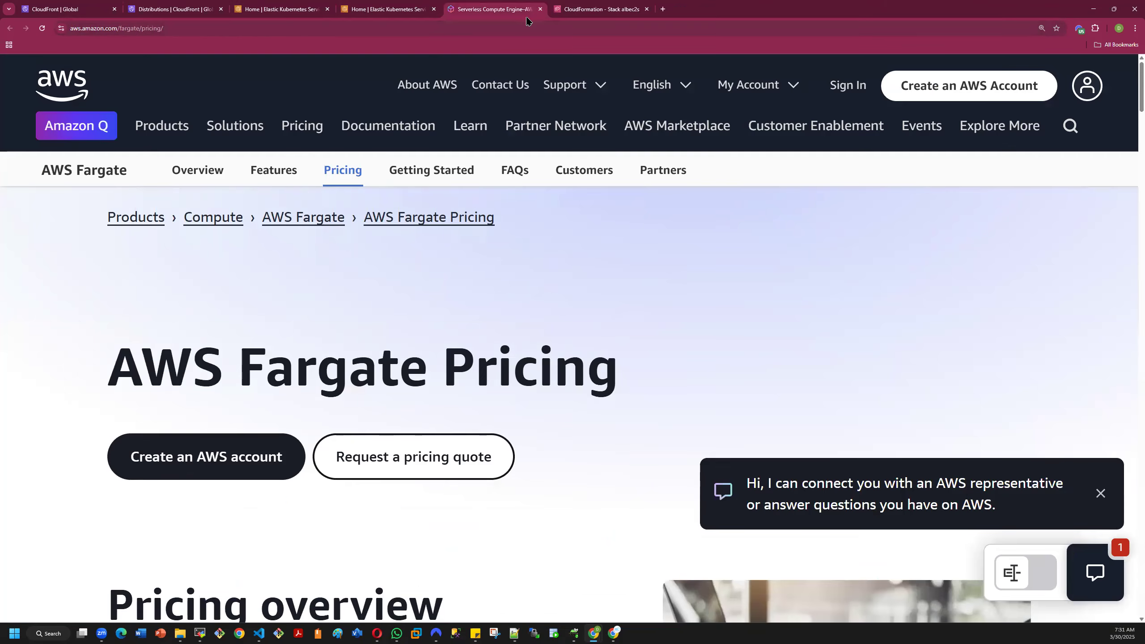
left_click(541, 9)
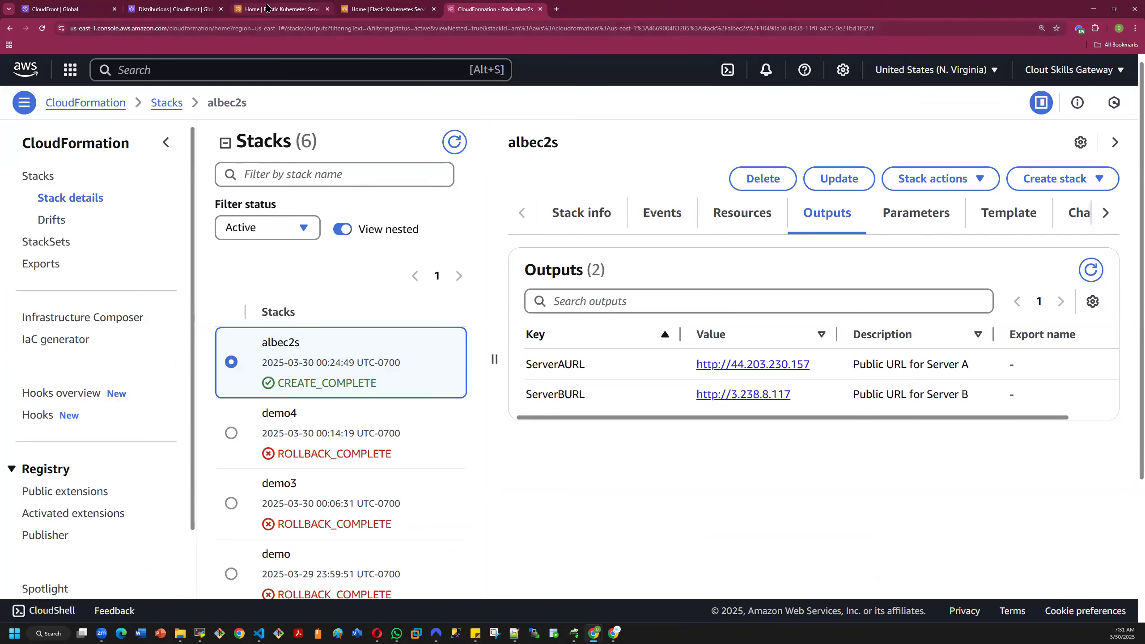
- Close the duplicate Elastic Kubernetes Service tab and both remaining CloudFront tabs, keeping one EKS home page and the CloudFormation tab
left_click(266, 8)
left_click(328, 9)
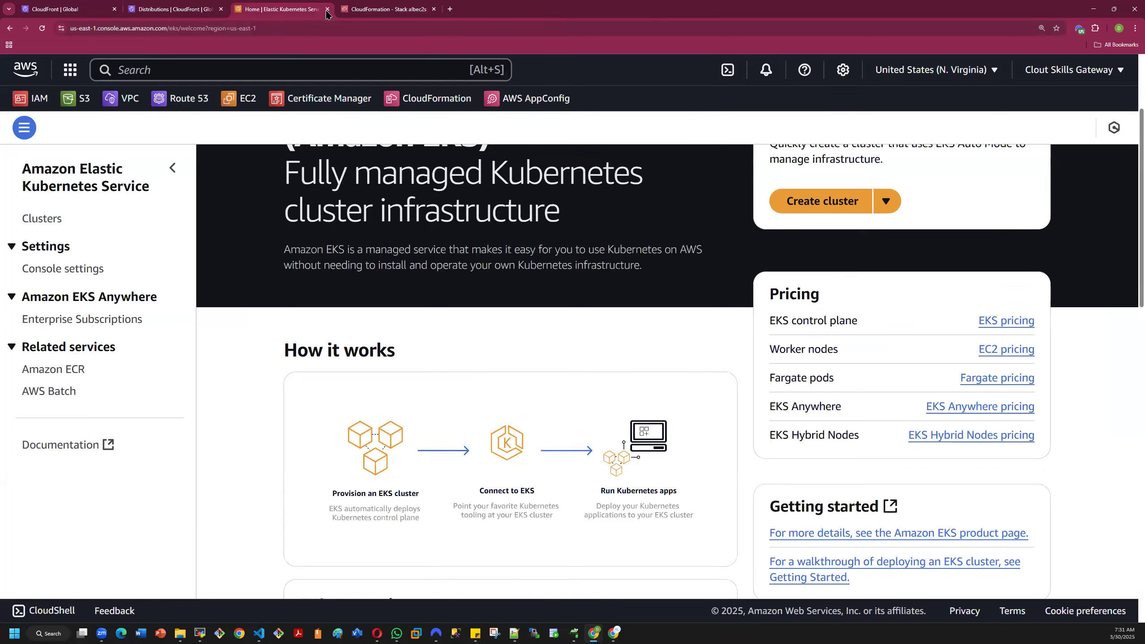
left_click(156, 7)
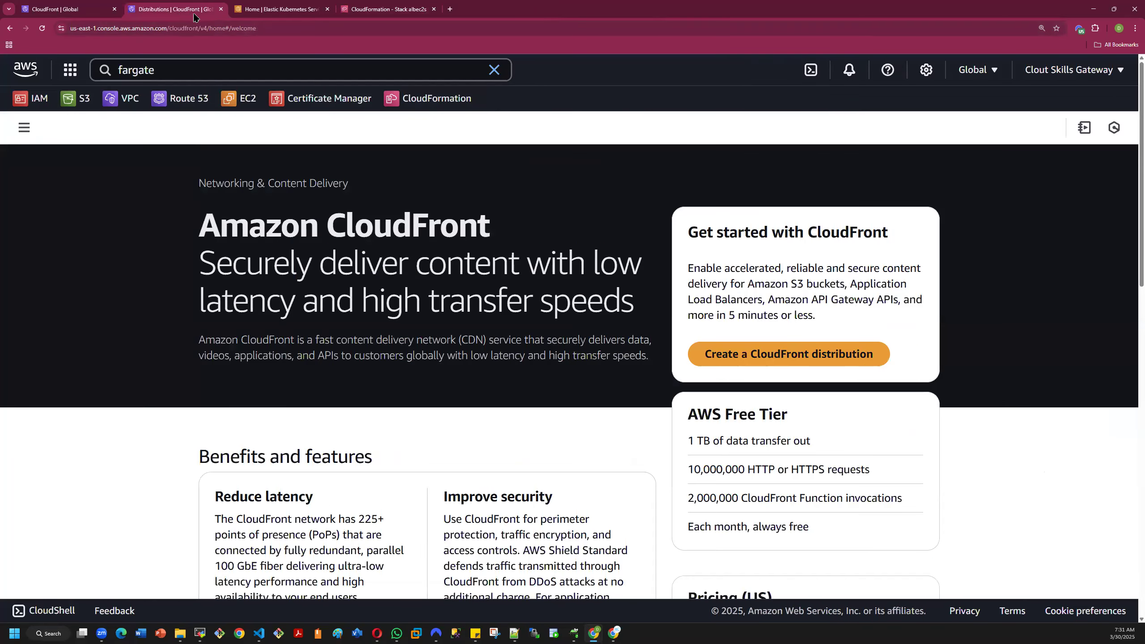
left_click(221, 9)
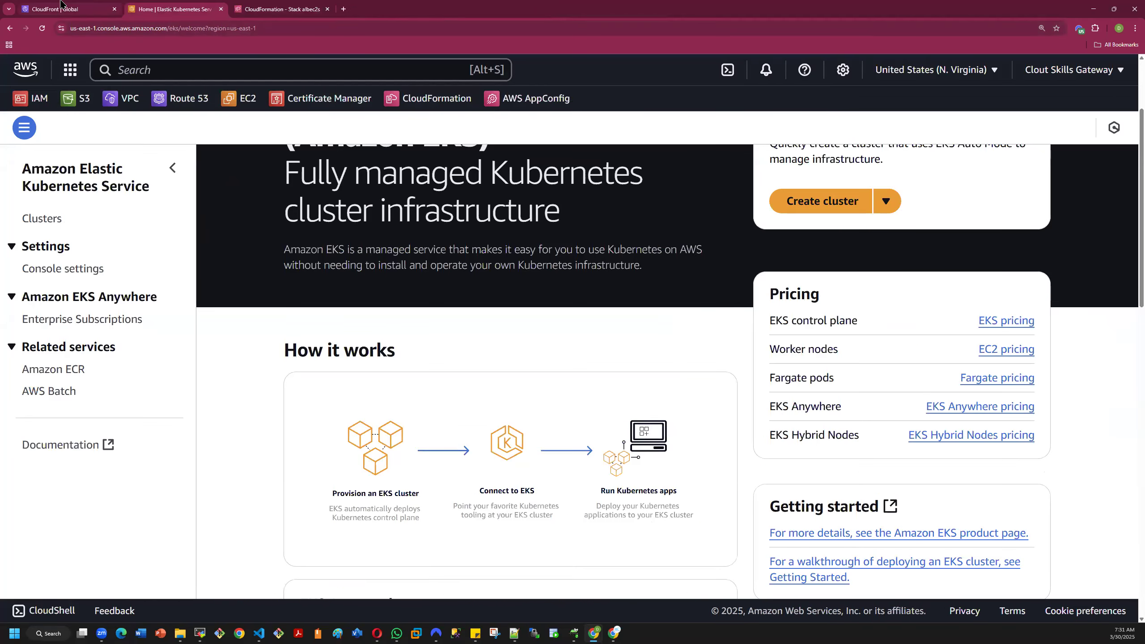
left_click(63, 7)
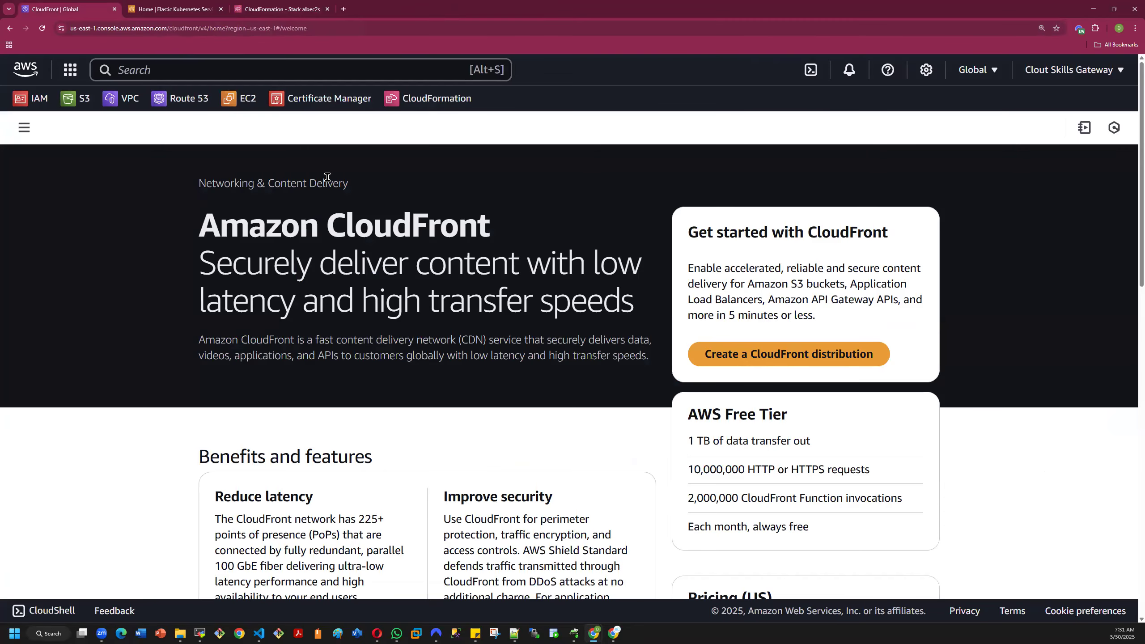
left_click(114, 9)
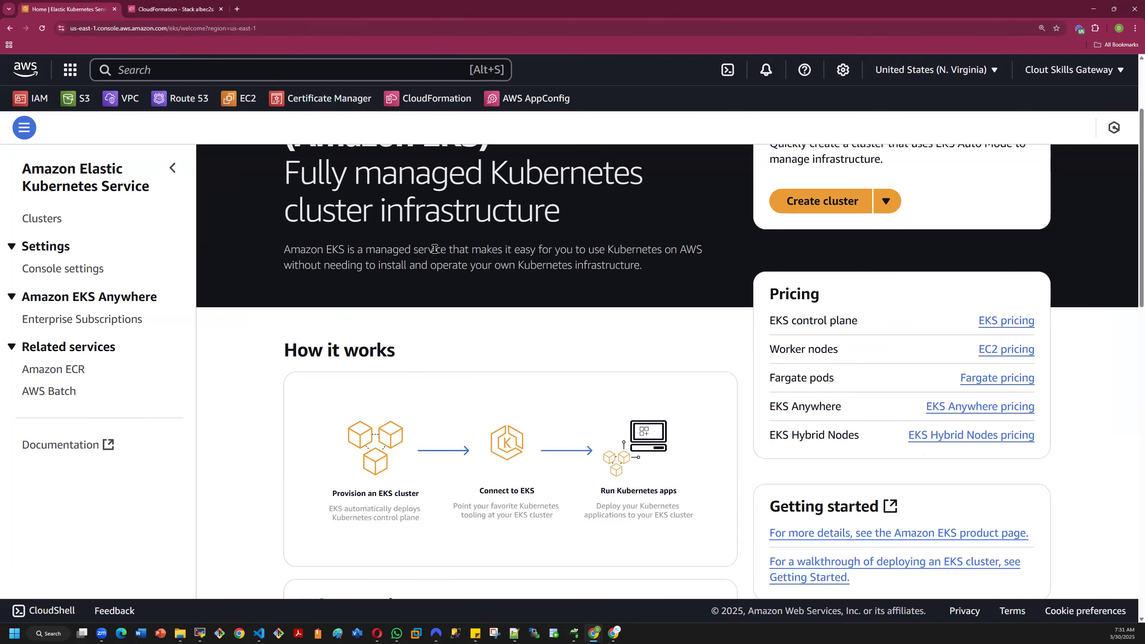
scroll(440, 253, "up", 3)
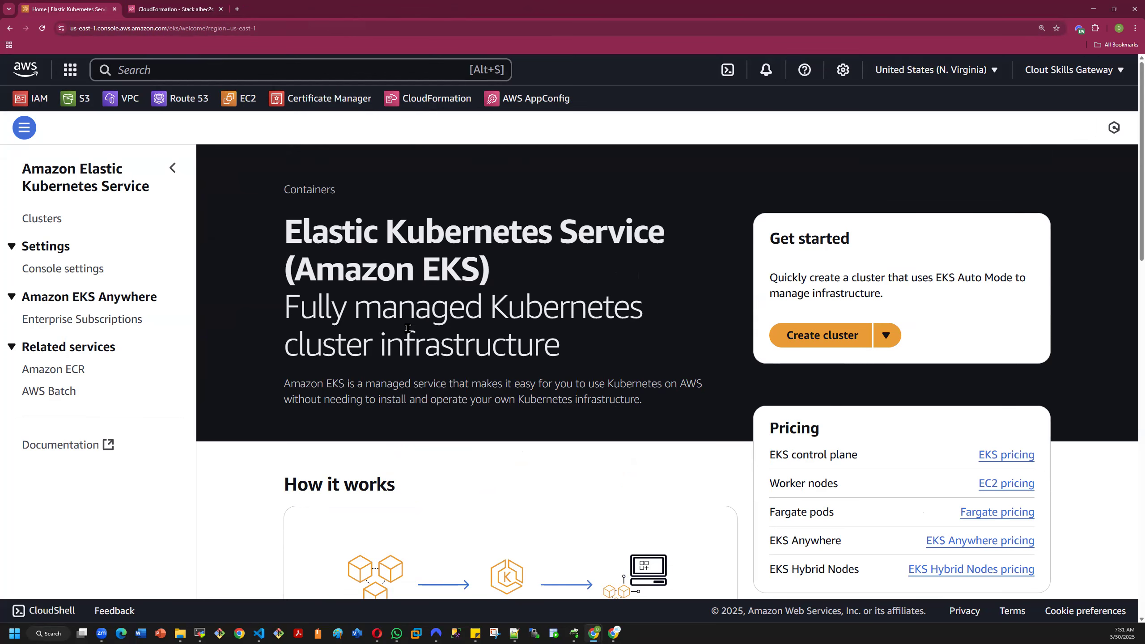
- Look through the CloudFormation stacks list, try the albec2s stack's ServerAURL link, and return to the stack's outputs
left_click(175, 9)
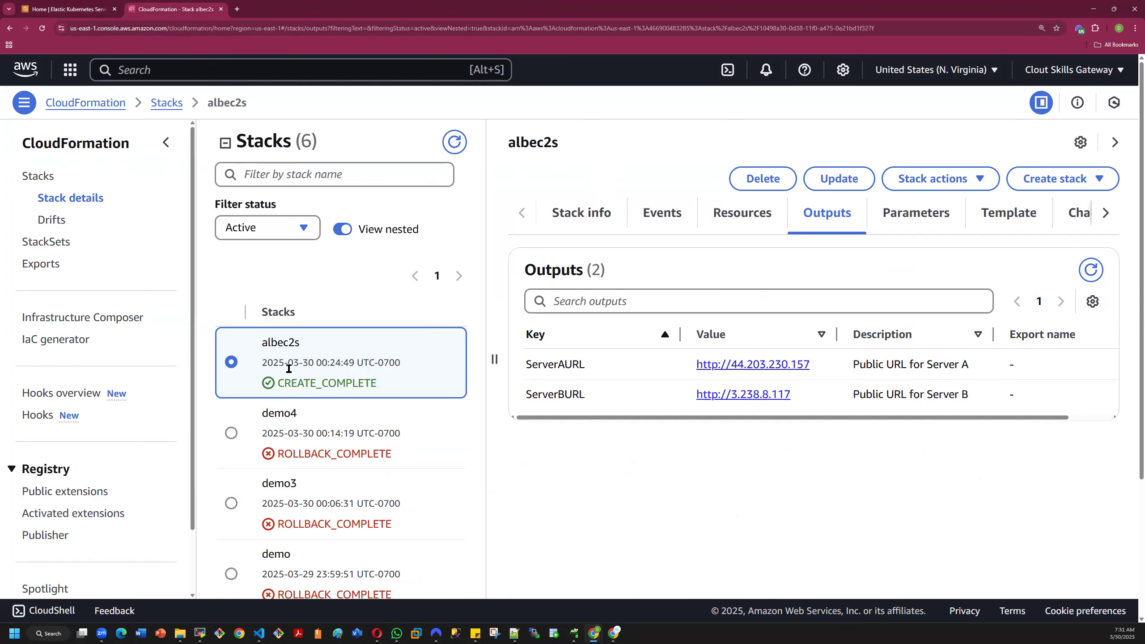
scroll(334, 397, "down", 4)
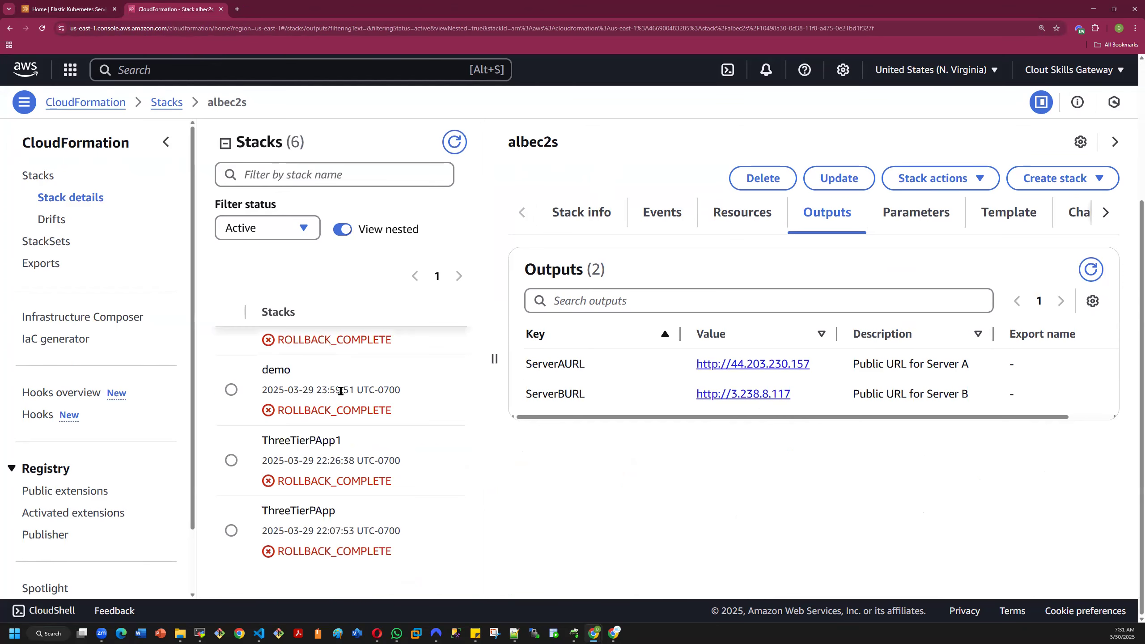
scroll(340, 391, "up", 3)
scroll(340, 399, "down", 3)
scroll(334, 398, "up", 4)
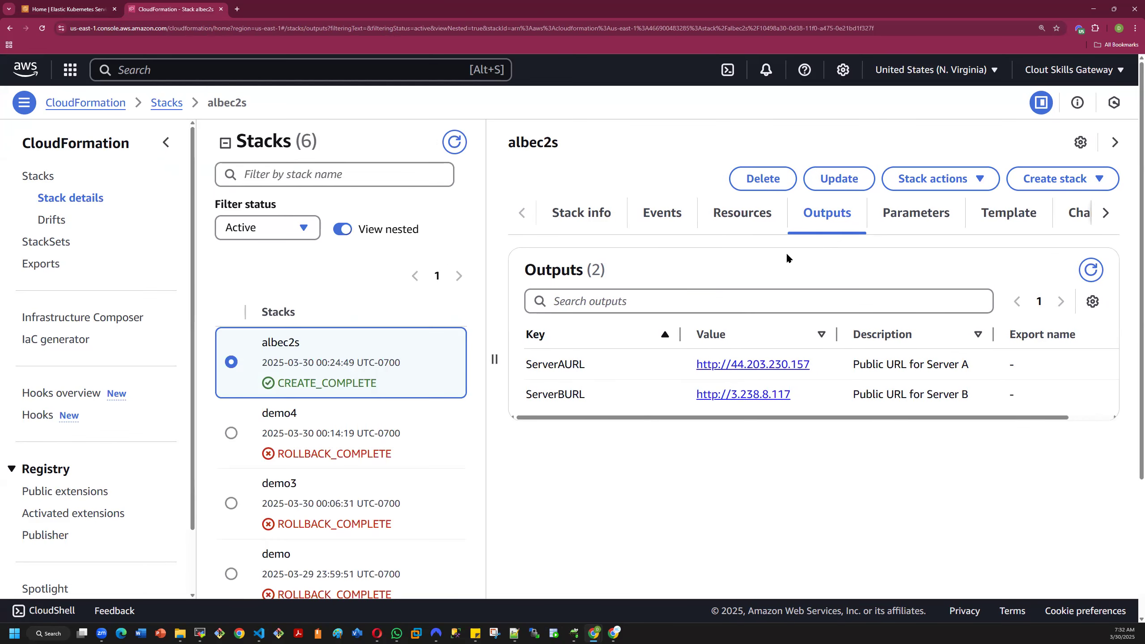
left_click(750, 368)
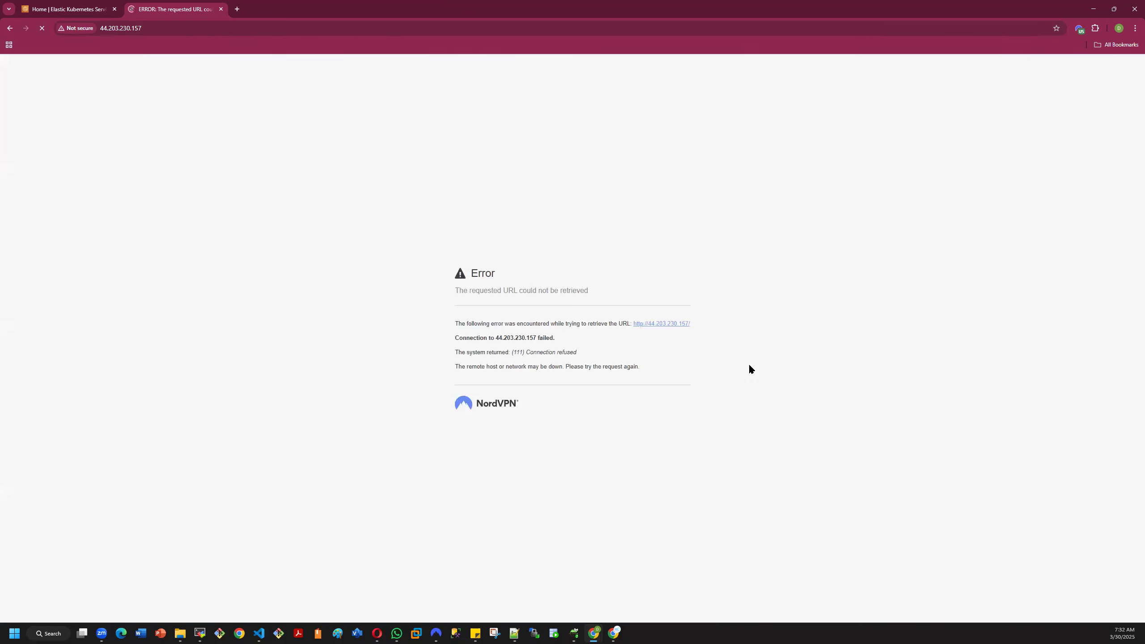
left_click(10, 29)
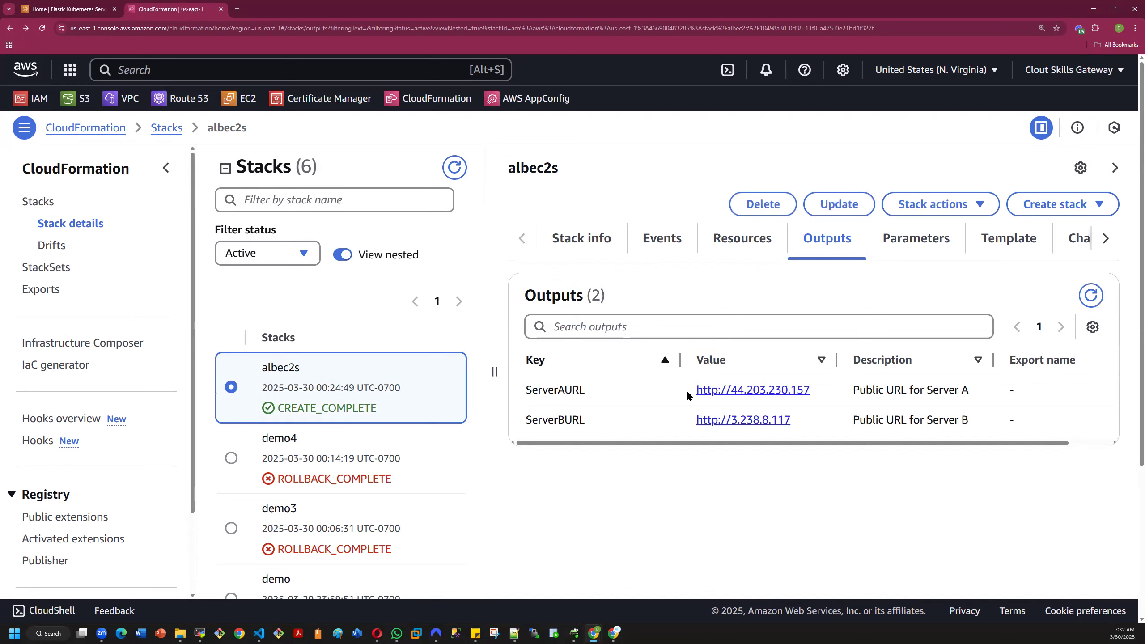
- Copy the ServerAURL value and the ServerBURL value, one after the other, from the albec2s stack's outputs
left_click_drag(785, 430, 821, 399)
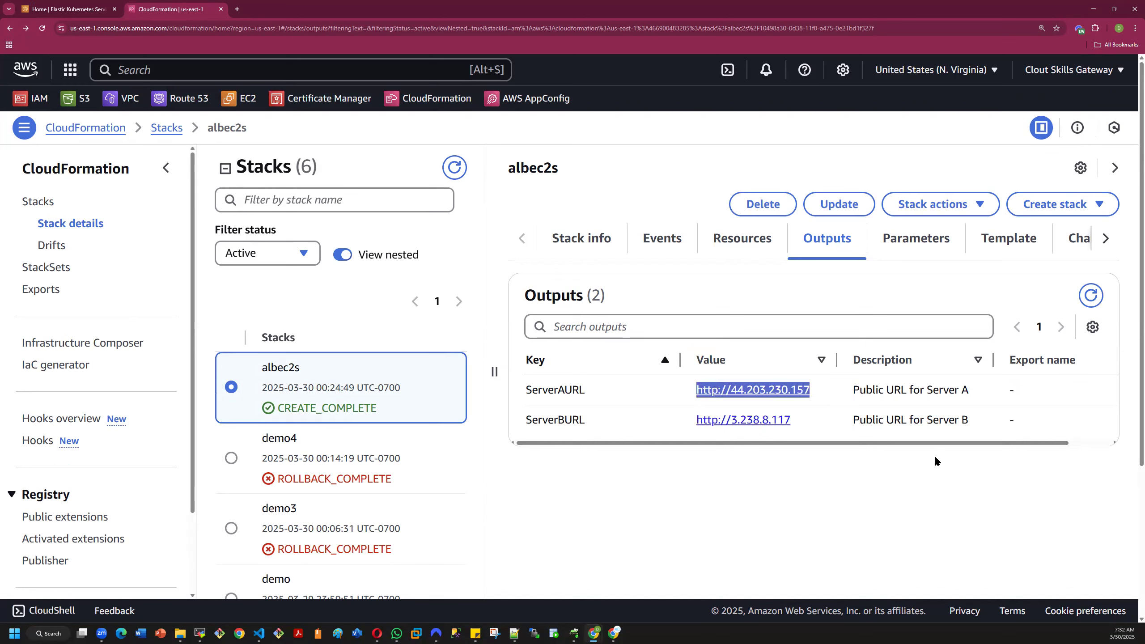
key("ctrl+c")
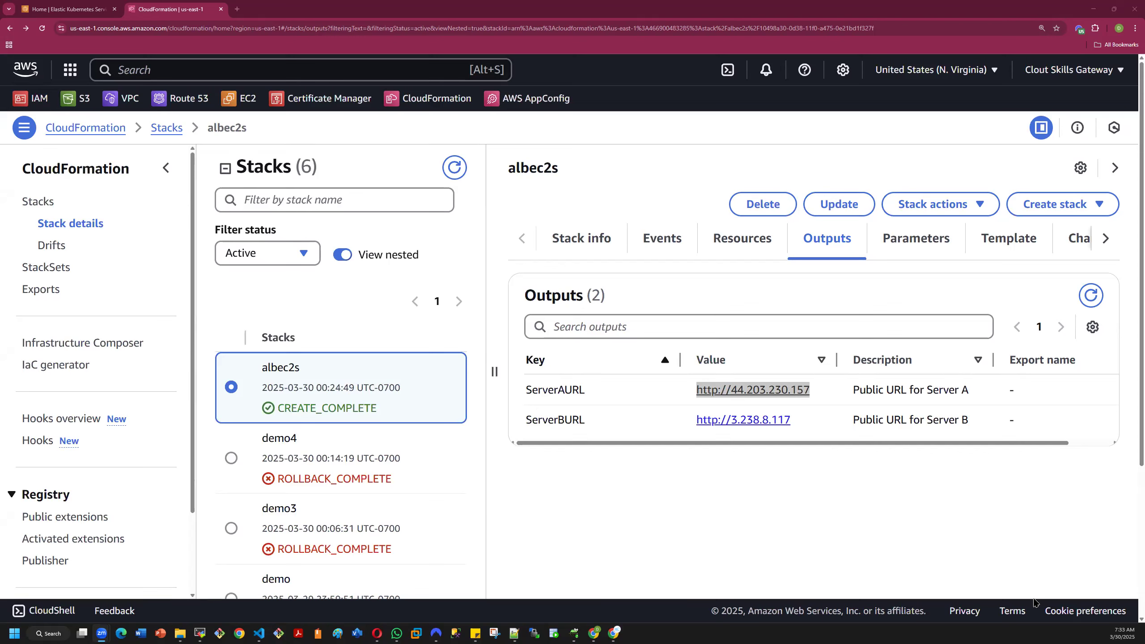
left_click_drag(686, 416, 790, 429)
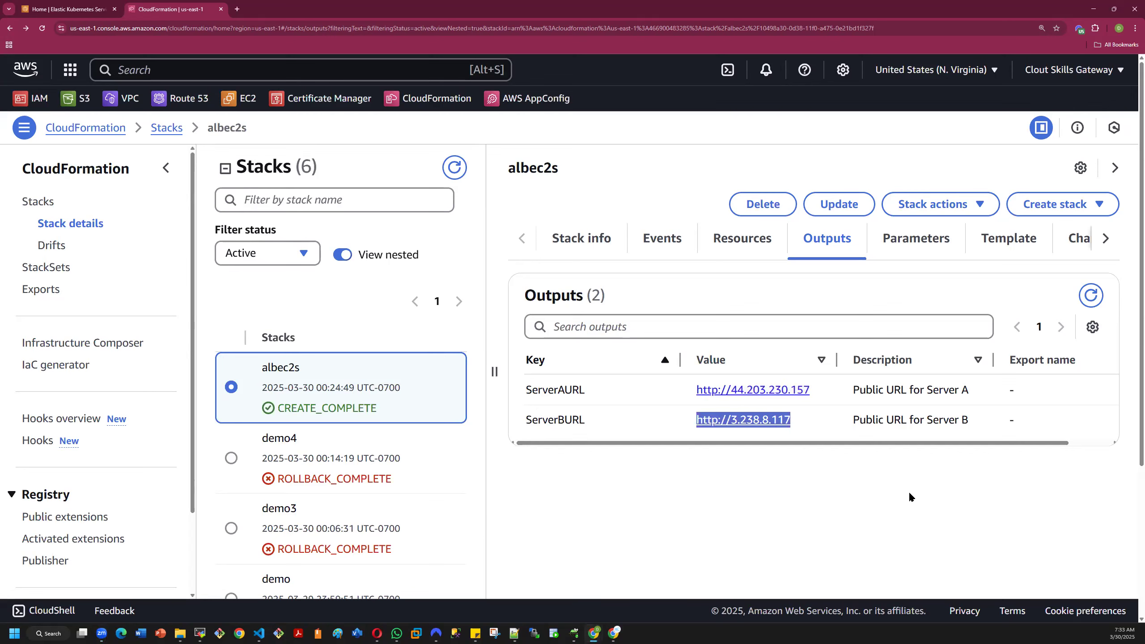
key("ctrl+c")
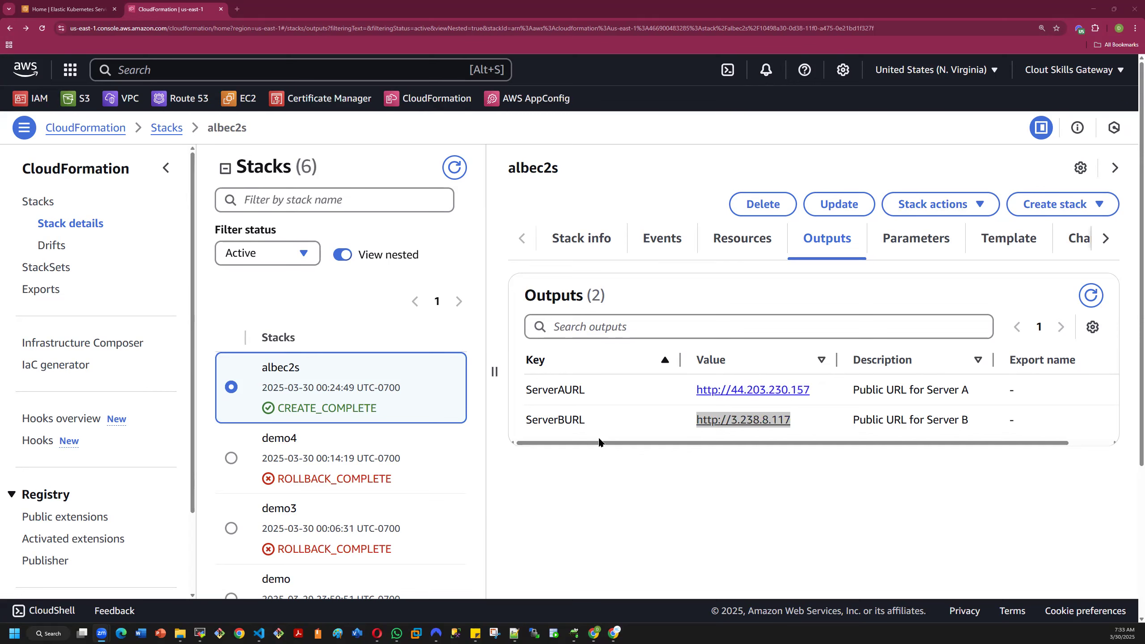
- Delete the albec2s stack permanently and dismiss the deletion notification
left_click(594, 485)
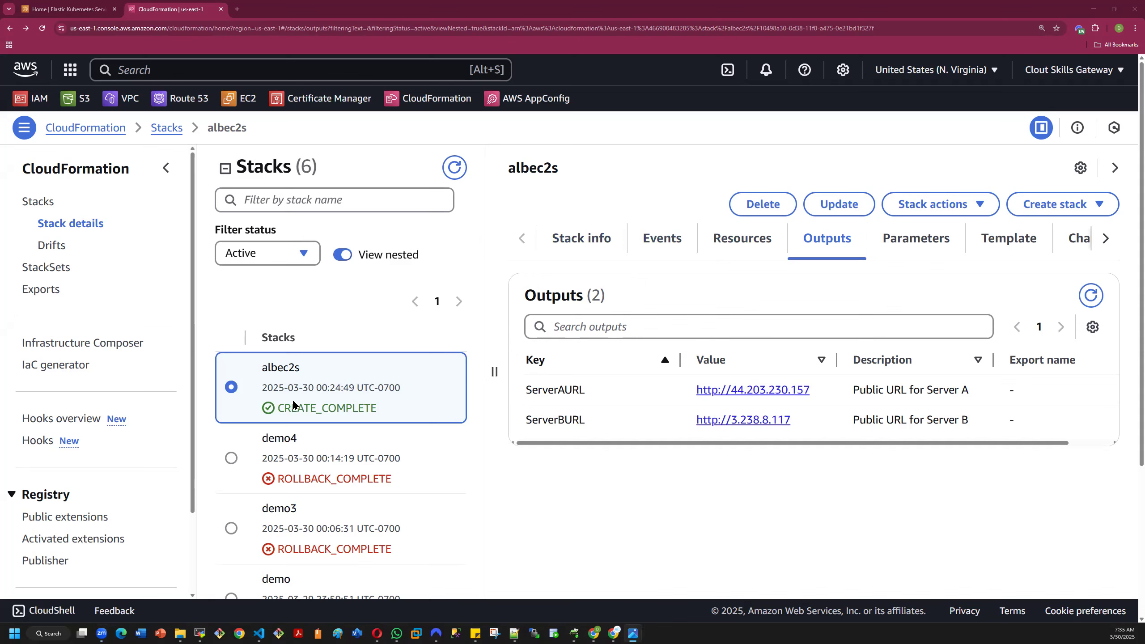
left_click(758, 206)
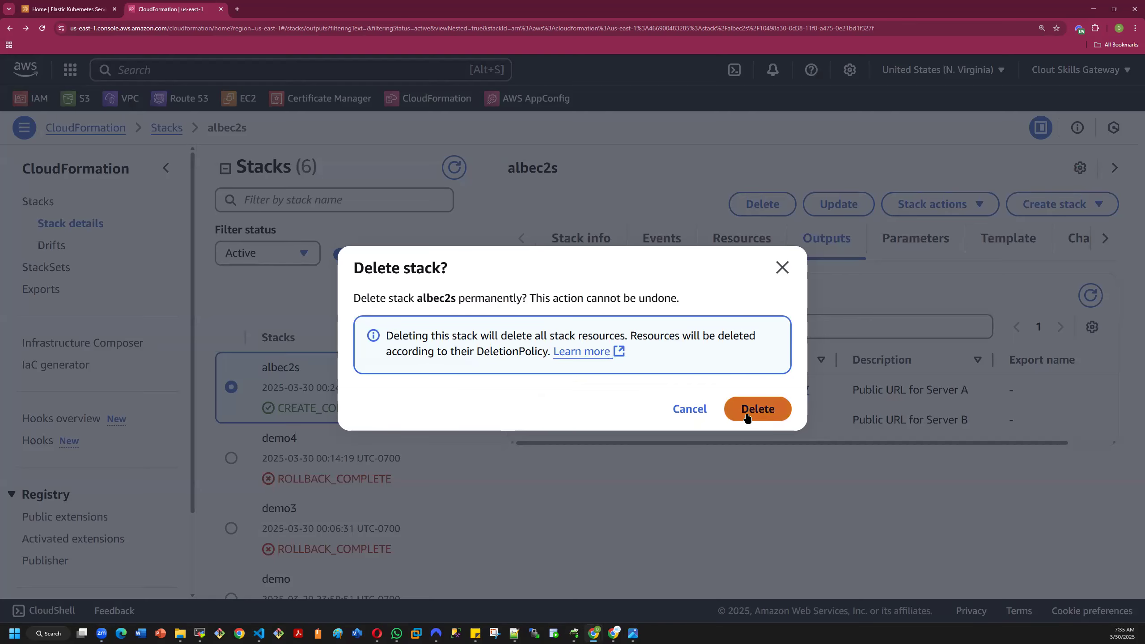
left_click(747, 418)
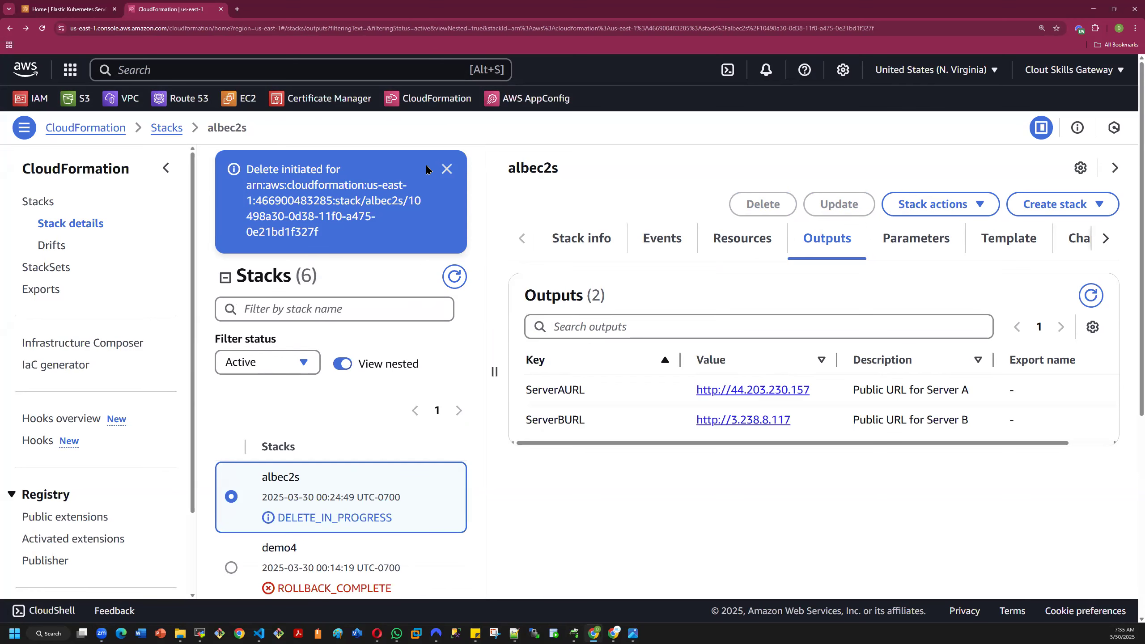
left_click(444, 168)
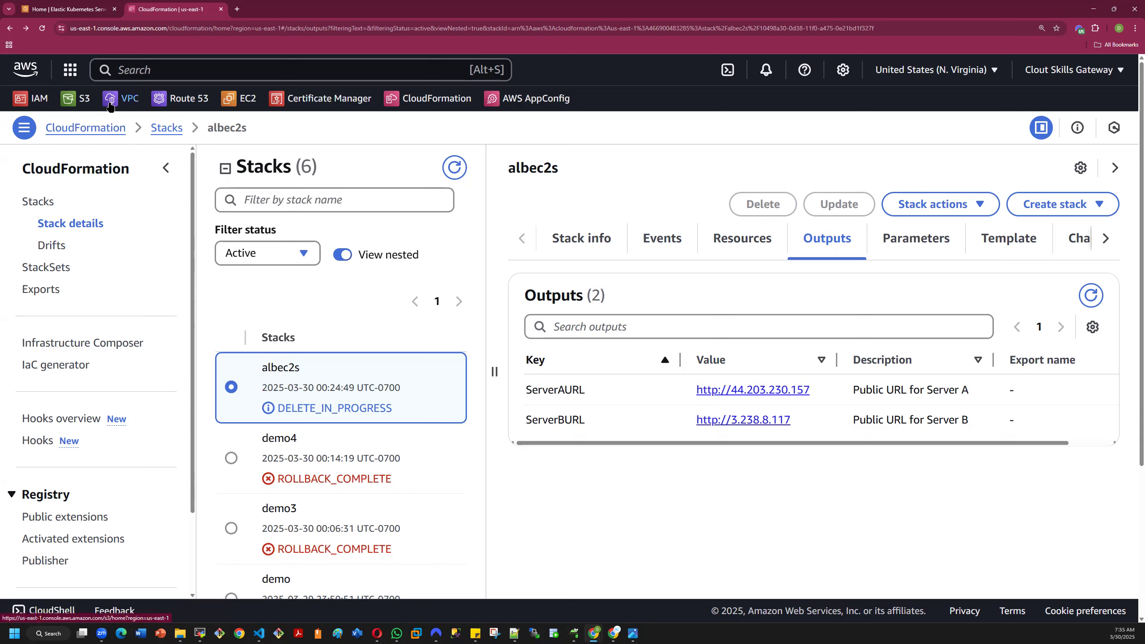
- Search the AWS services for "cloudfo" and open the CloudFormation stacks list
left_click(154, 70)
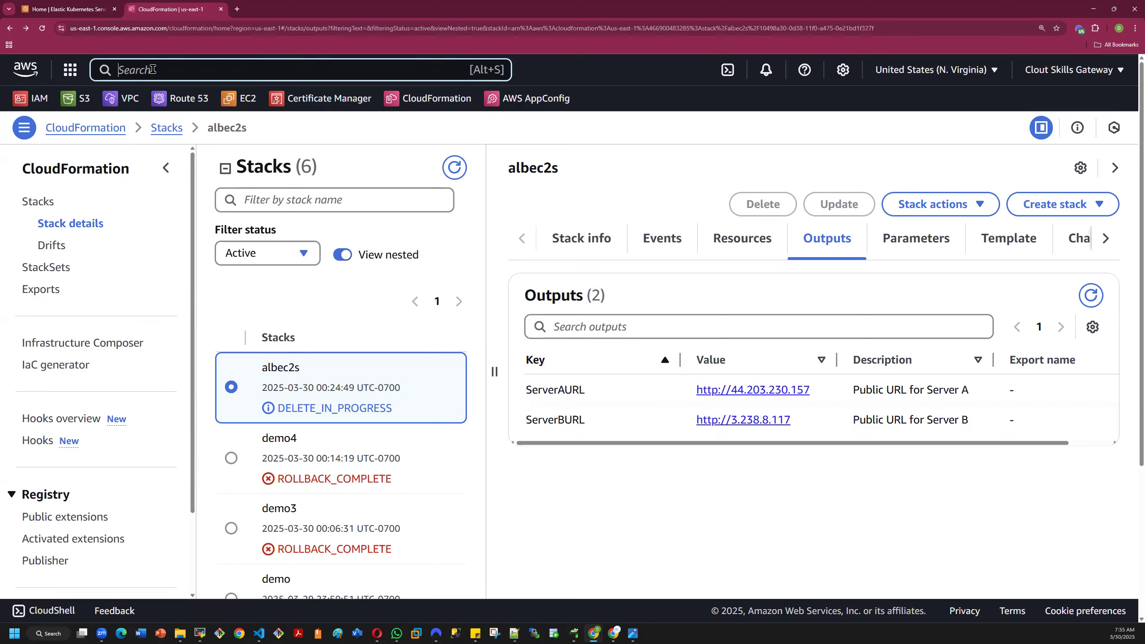
left_click(9, 28)
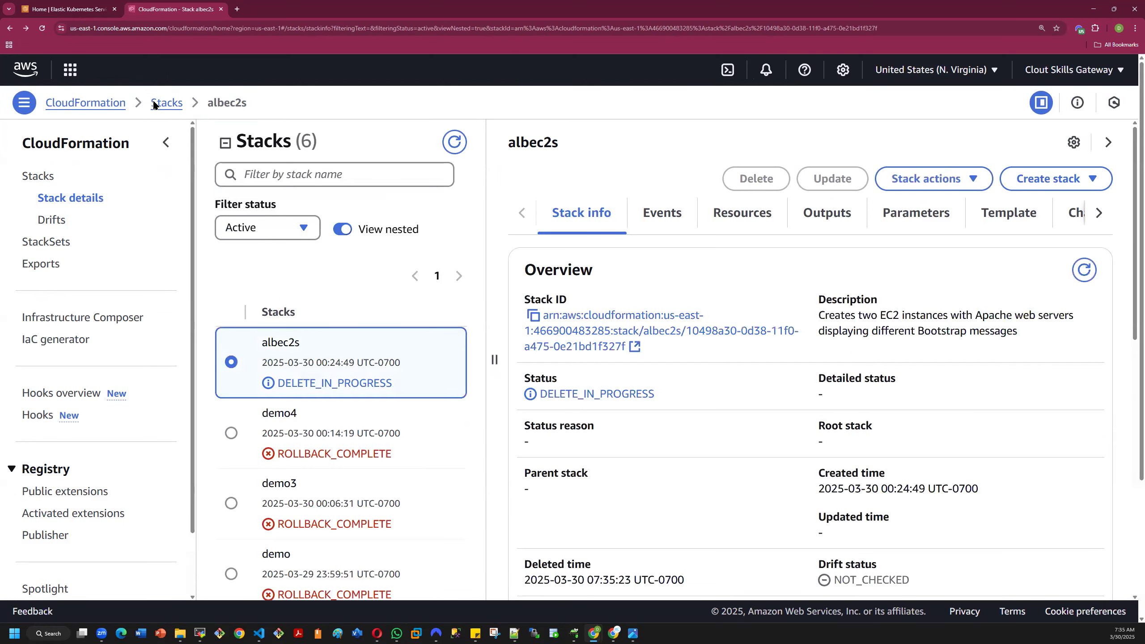
left_click(147, 70)
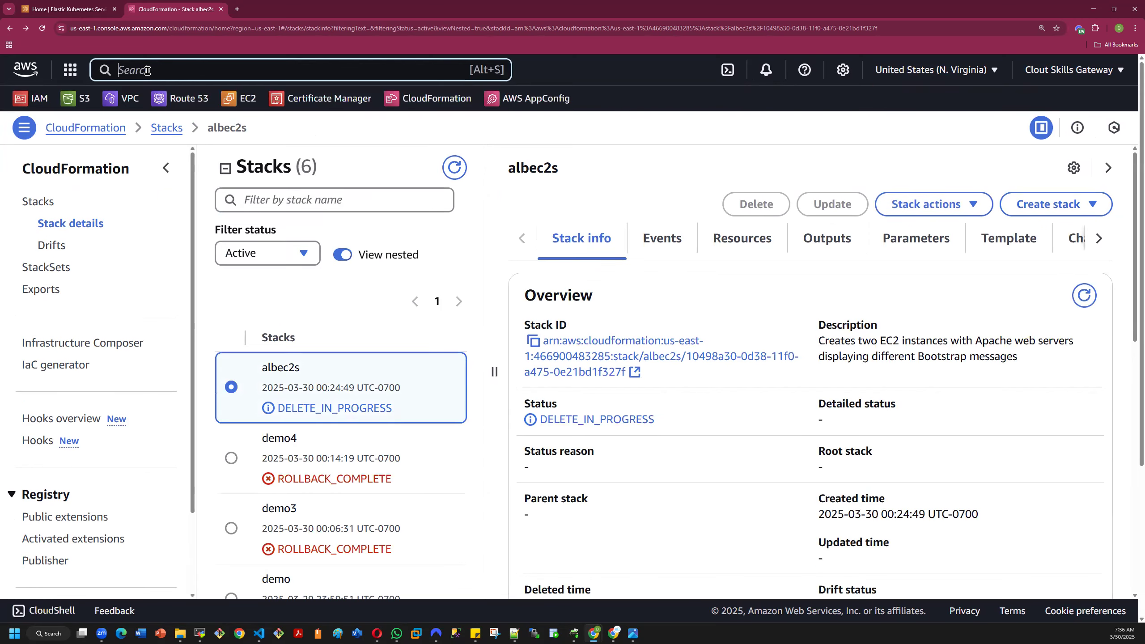
type("cl")
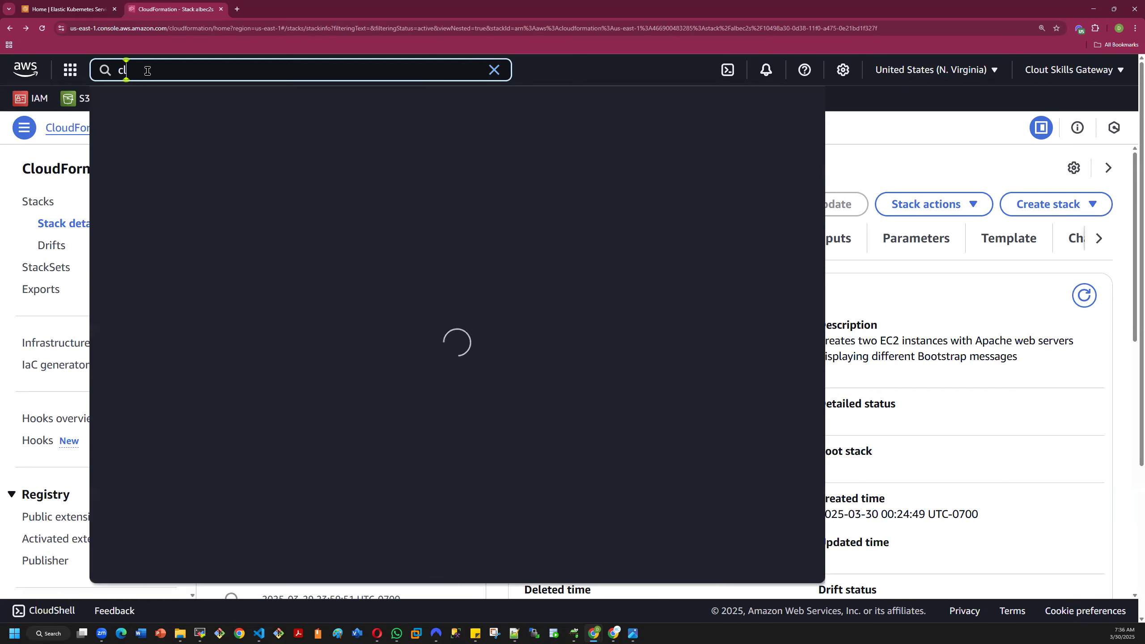
type("oudformation")
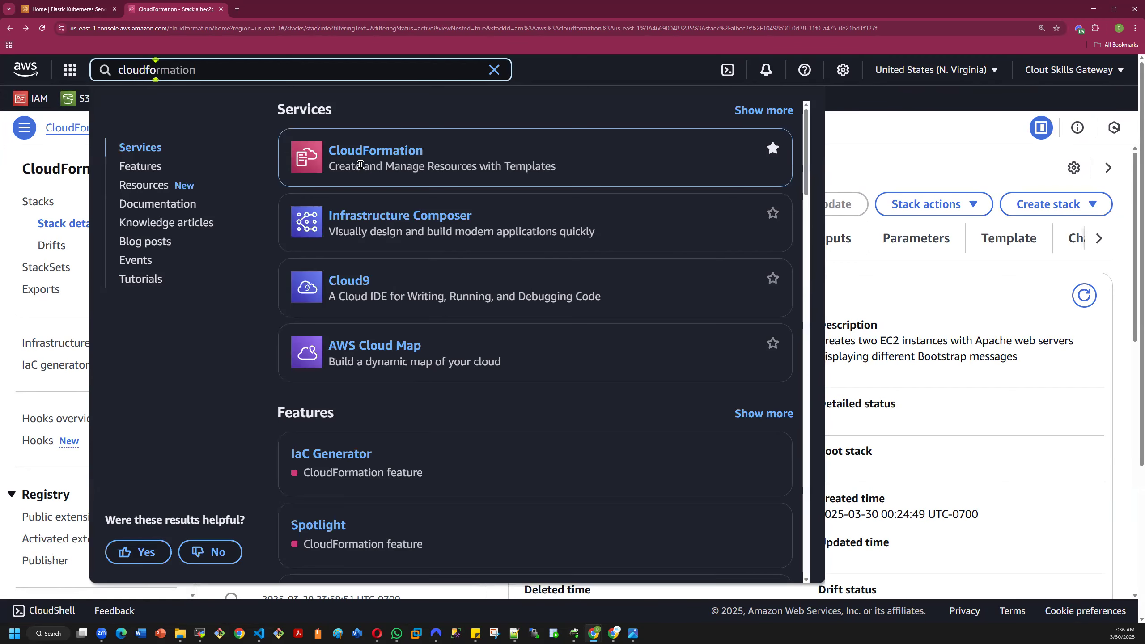
left_click(368, 153)
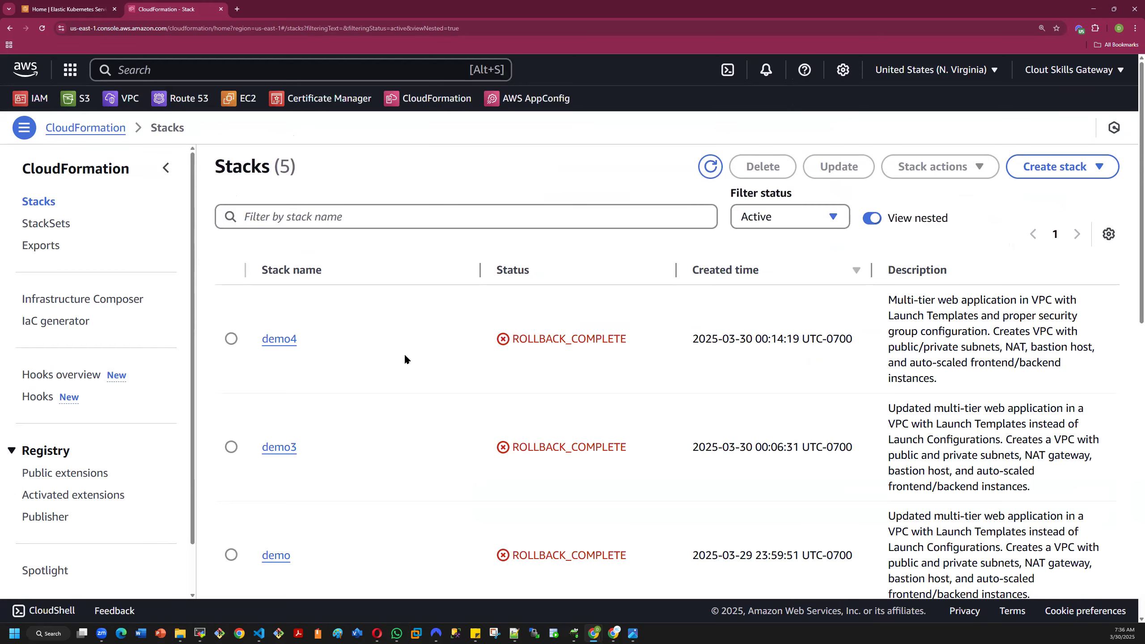
- Look through the stacks list, select the demo4 stack and confirm its deletion
scroll(405, 357, "down", 5)
scroll(405, 354, "down", 7)
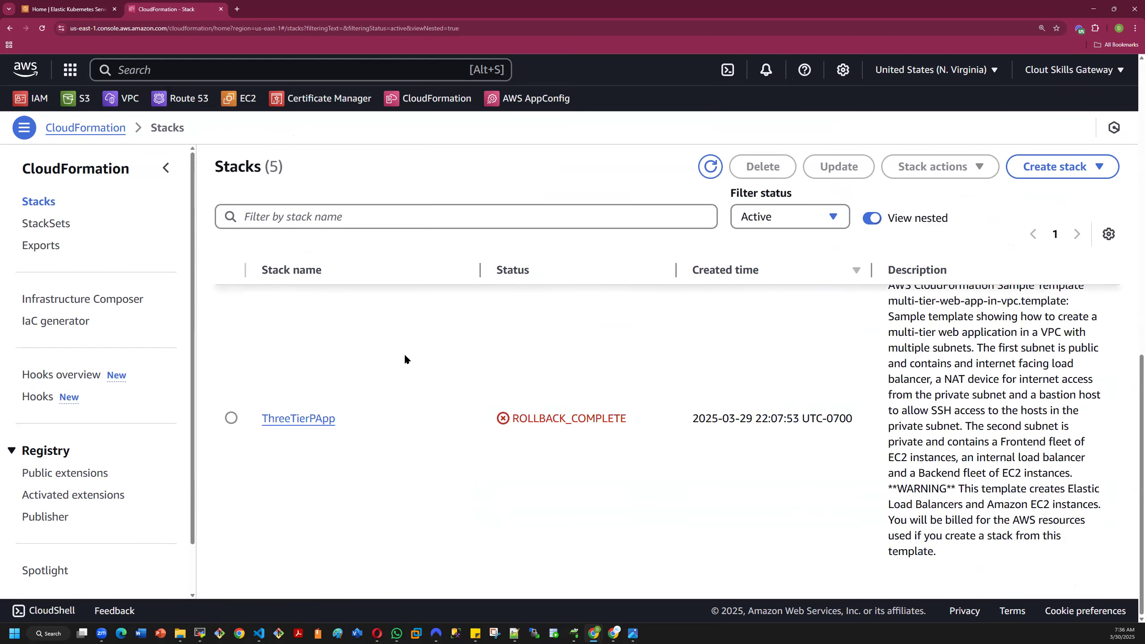
scroll(405, 356, "up", 12)
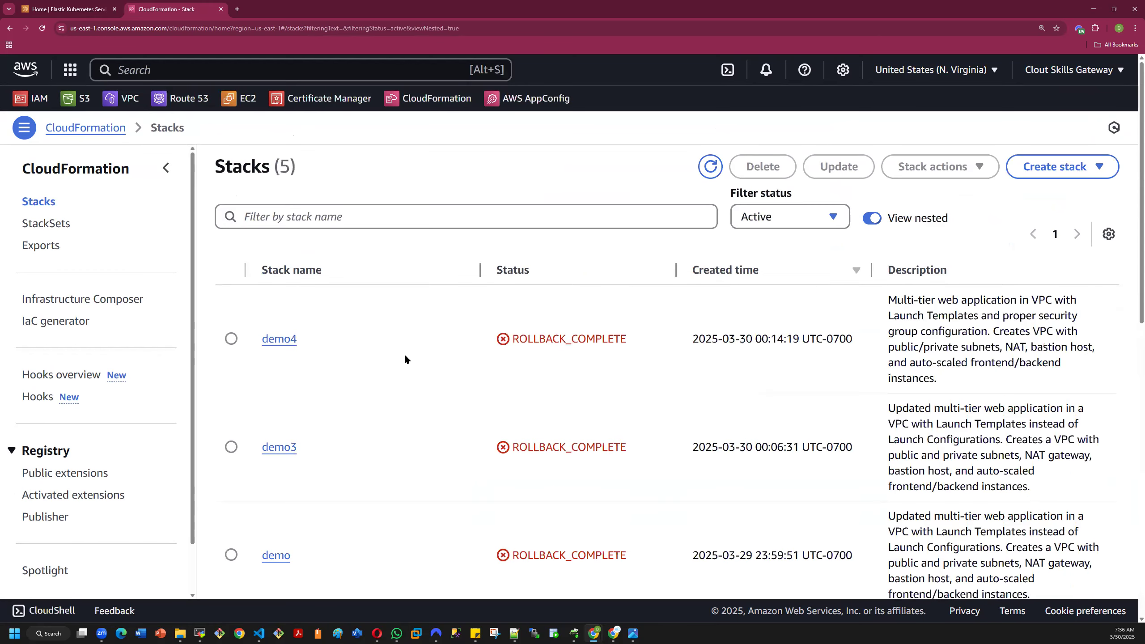
scroll(405, 353, "down", 10)
scroll(404, 353, "up", 10)
left_click(230, 339)
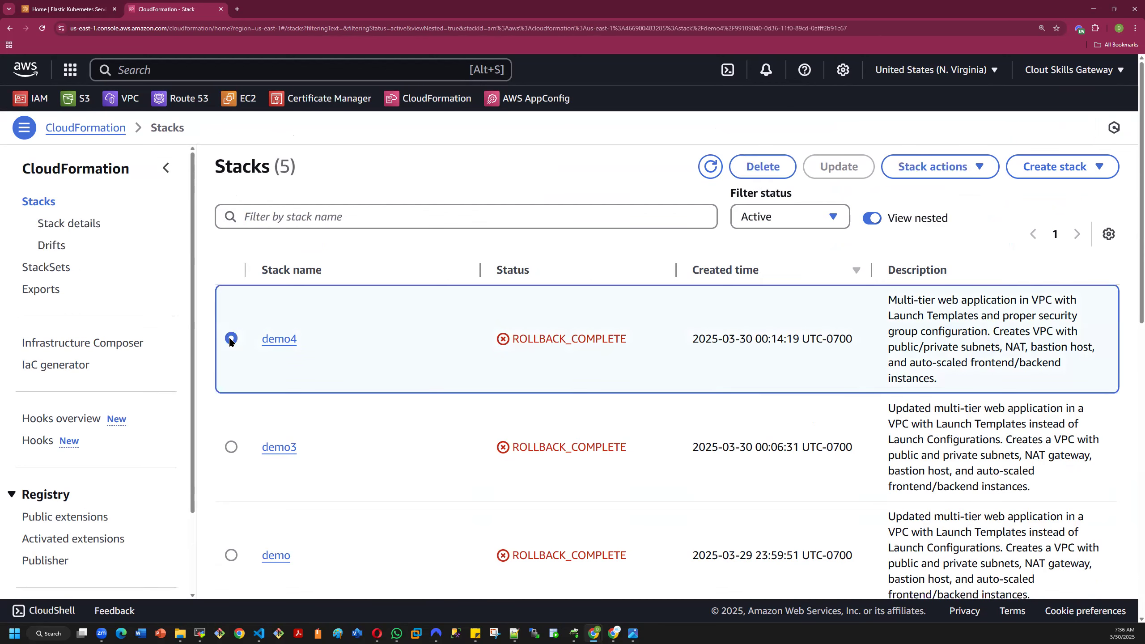
left_click(765, 168)
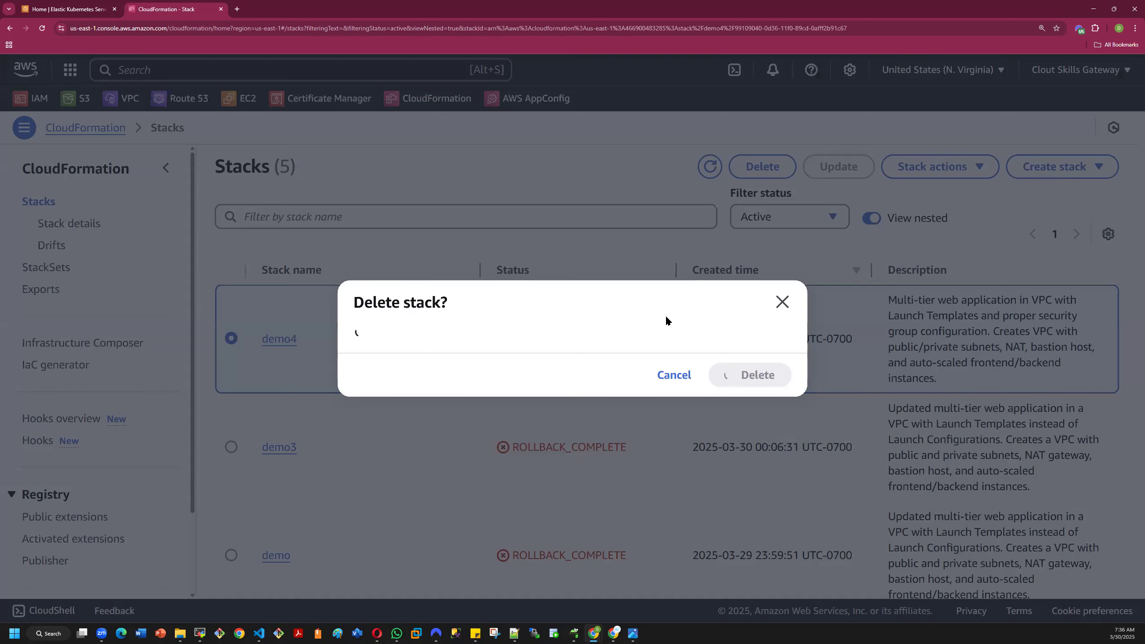
left_click(767, 410)
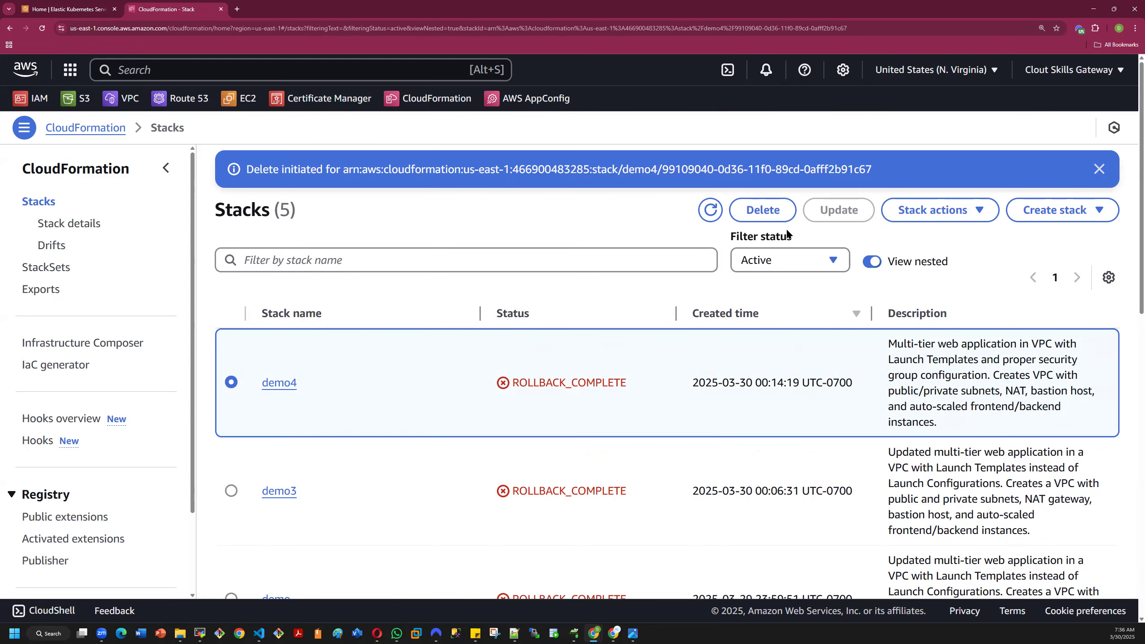
- Select the demo3 stack and review its available actions, the stack creation options, its details and its drift page
left_click(230, 491)
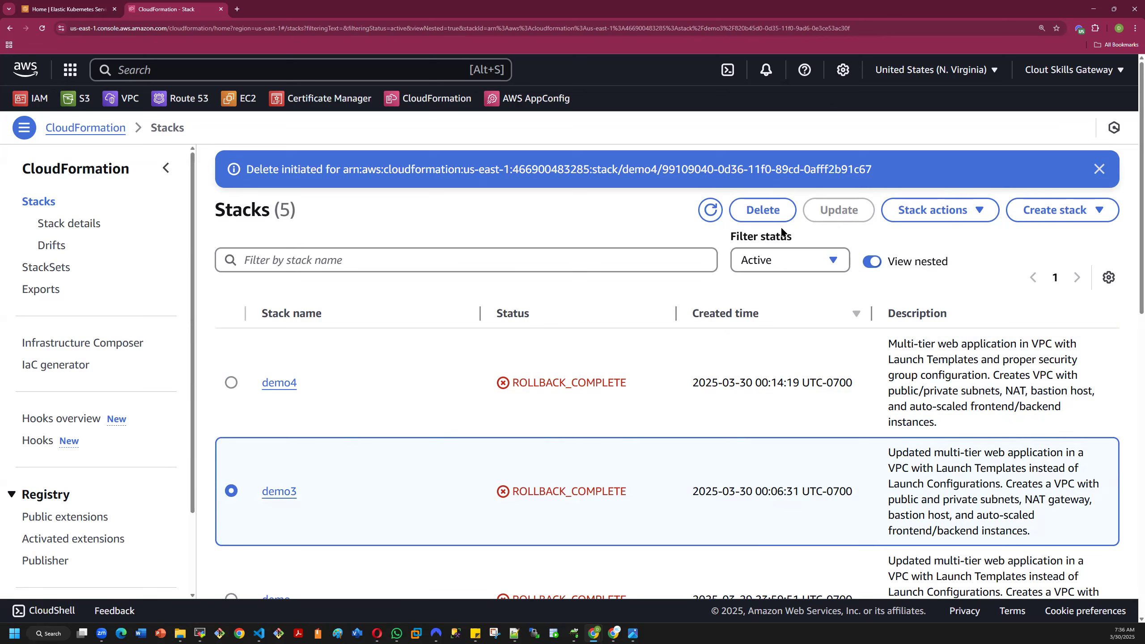
left_click(964, 215)
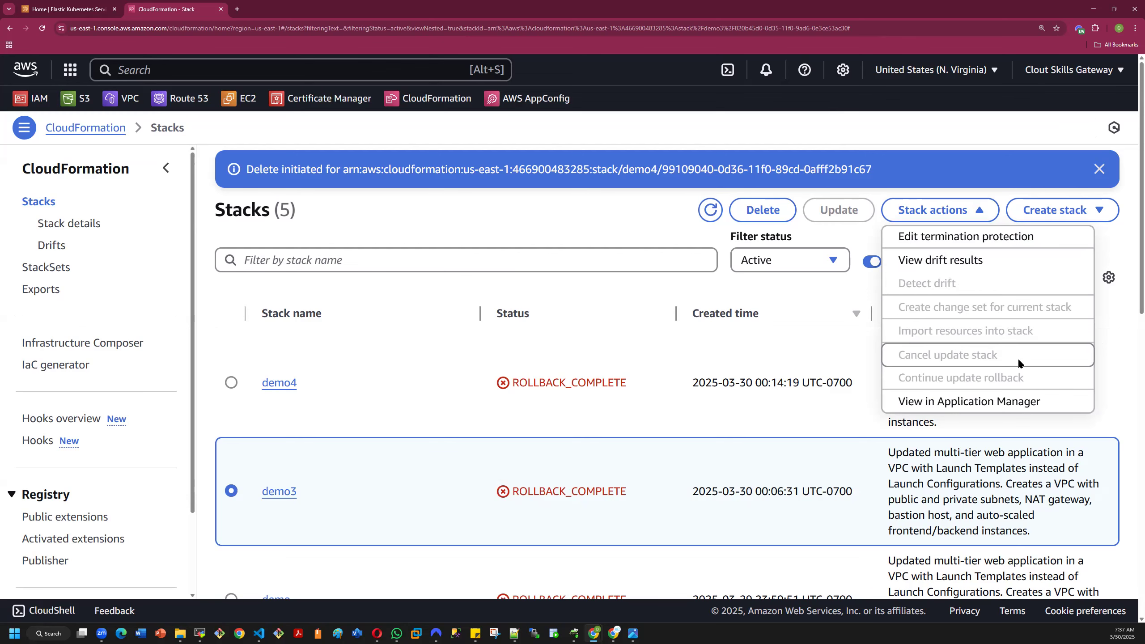
left_click(817, 318)
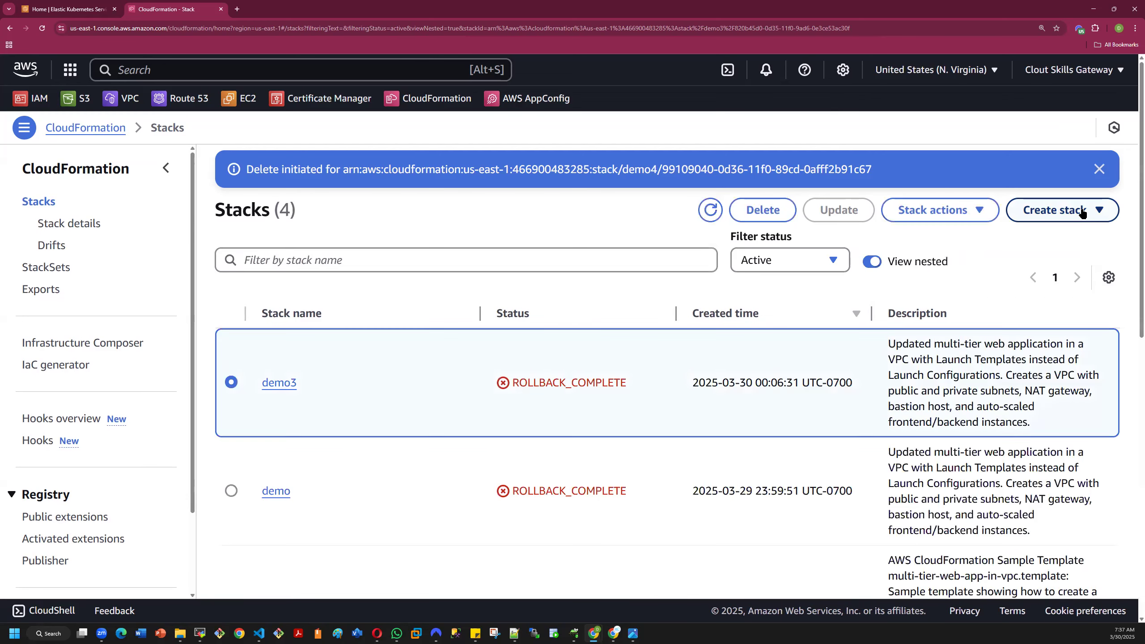
left_click(1090, 212)
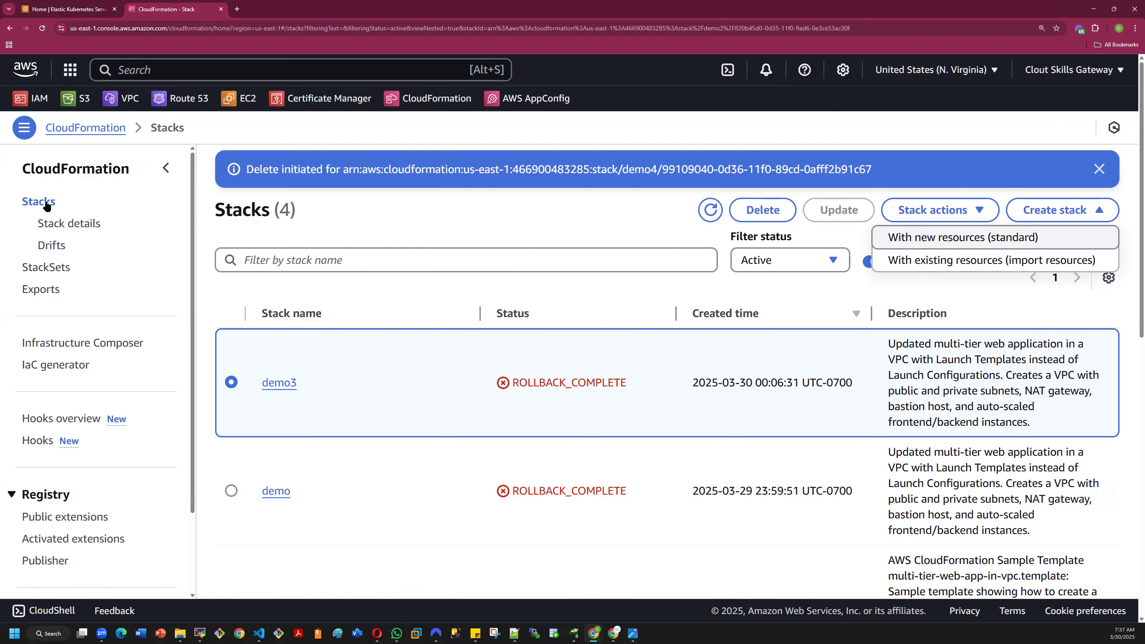
left_click(65, 225)
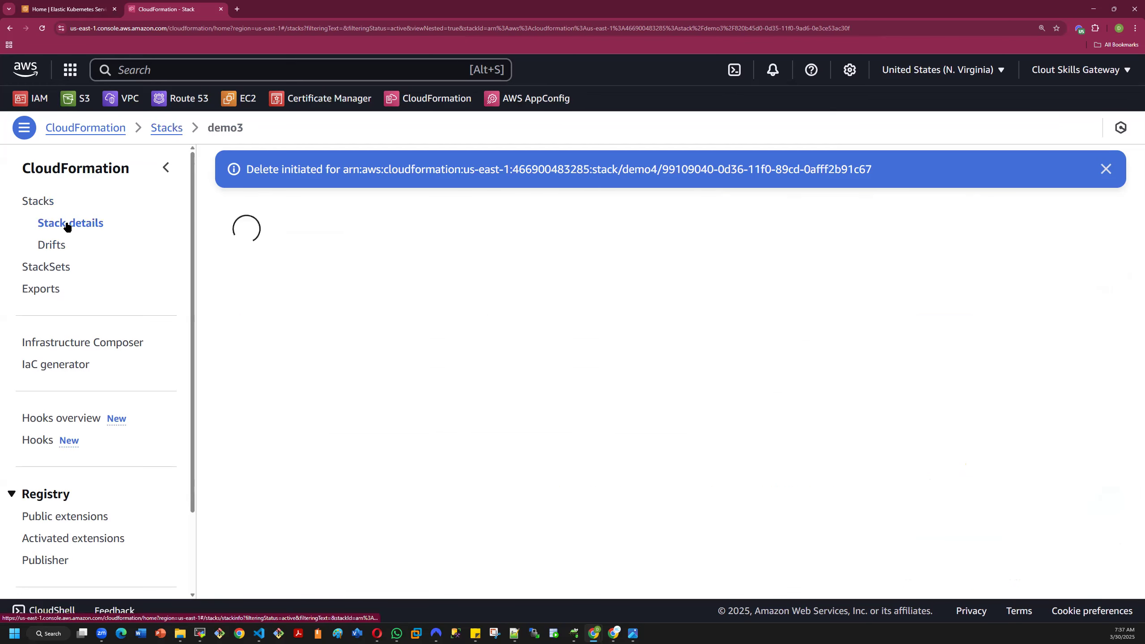
left_click(45, 246)
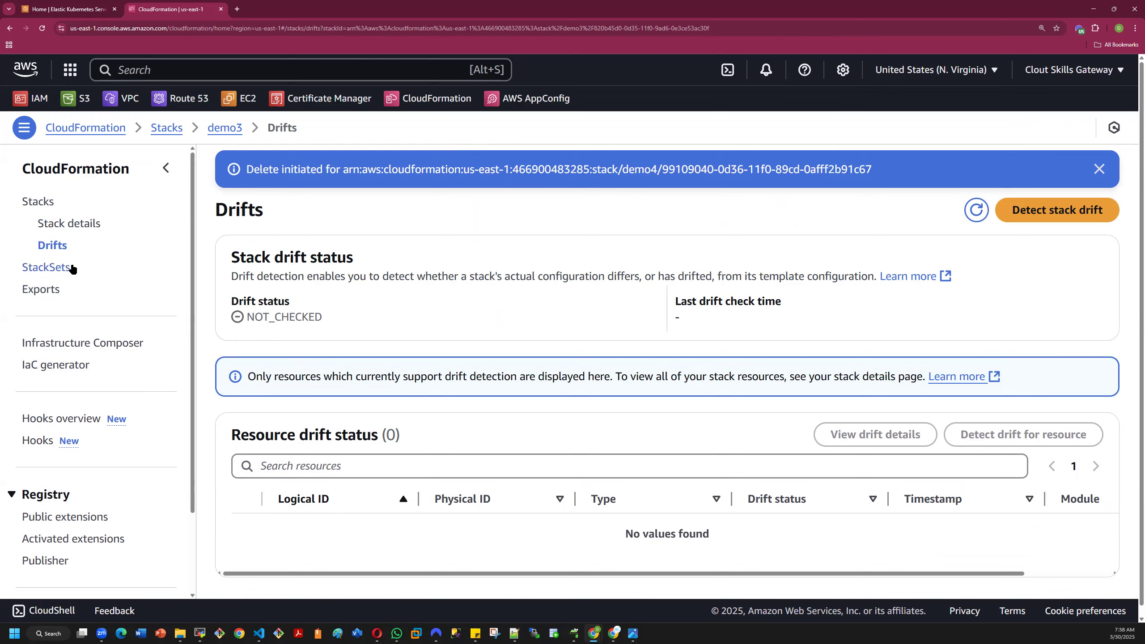
- Open Infrastructure Composer from the CloudFormation console
scroll(123, 310, "down", 3)
scroll(124, 310, "up", 3)
scroll(122, 322, "down", 2)
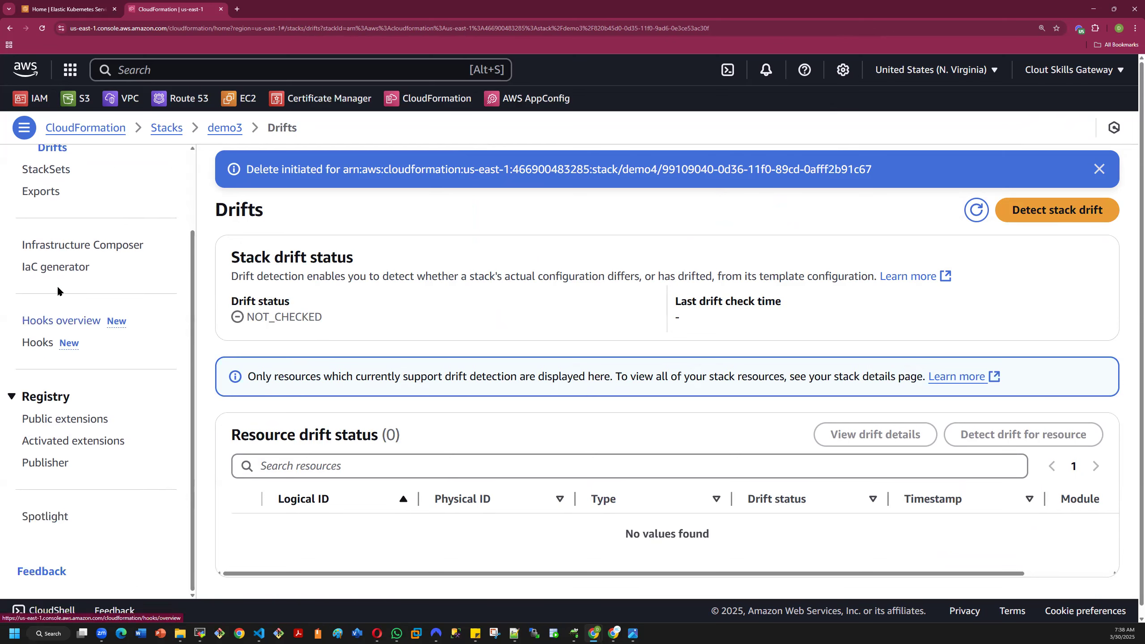
left_click(71, 245)
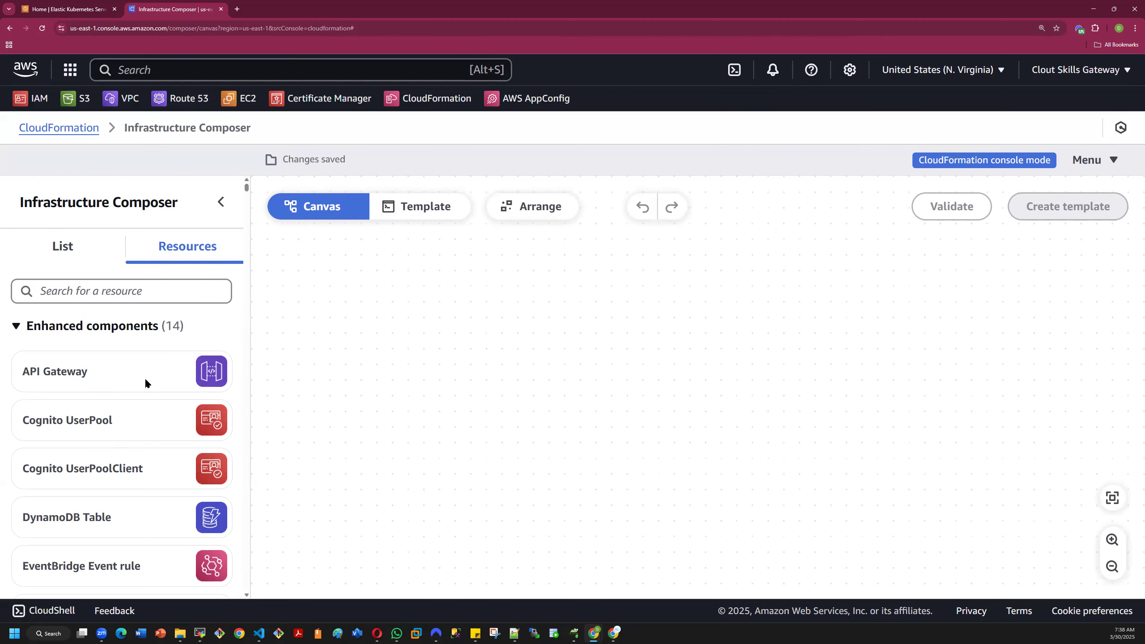
- Place an API Gateway resource on the composer canvas and open its resource properties
left_click_drag(142, 371, 557, 386)
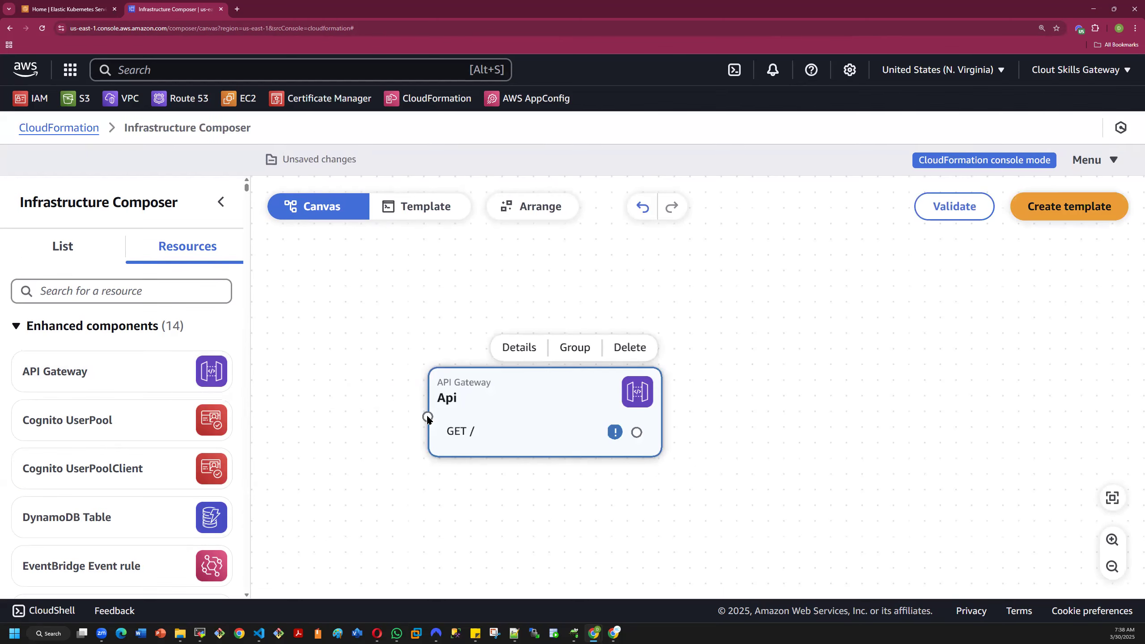
left_click_drag(365, 391, 332, 391)
double_click(473, 375)
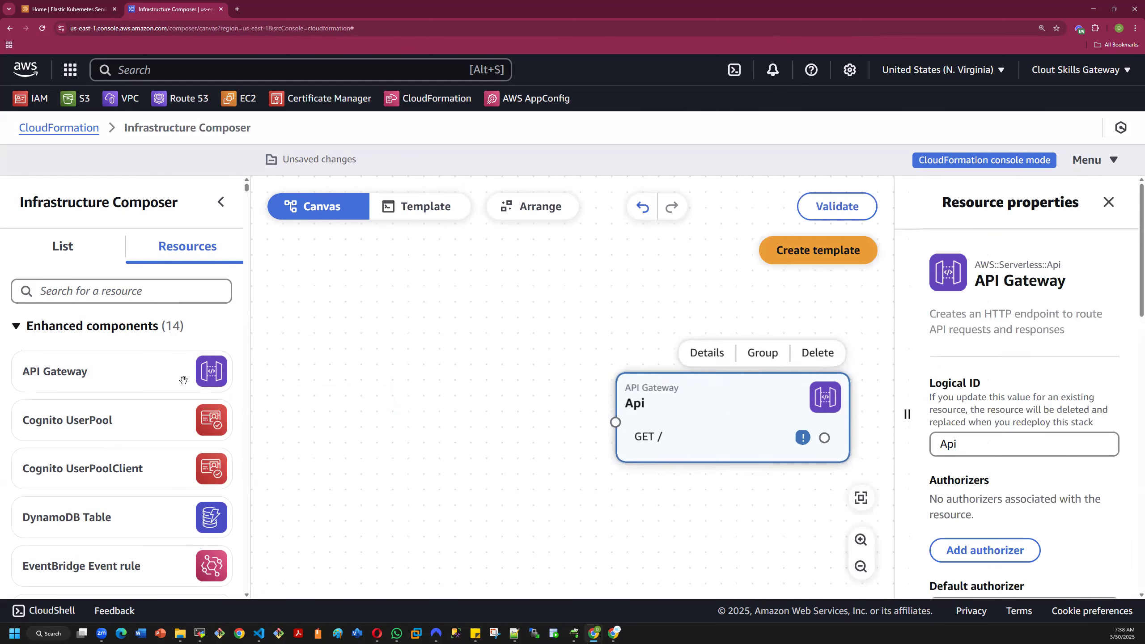
- Add a Cognito UserPool resource to the canvas and rearrange the cards so UserPool sits above the API Gateway
left_click_drag(106, 429, 440, 417)
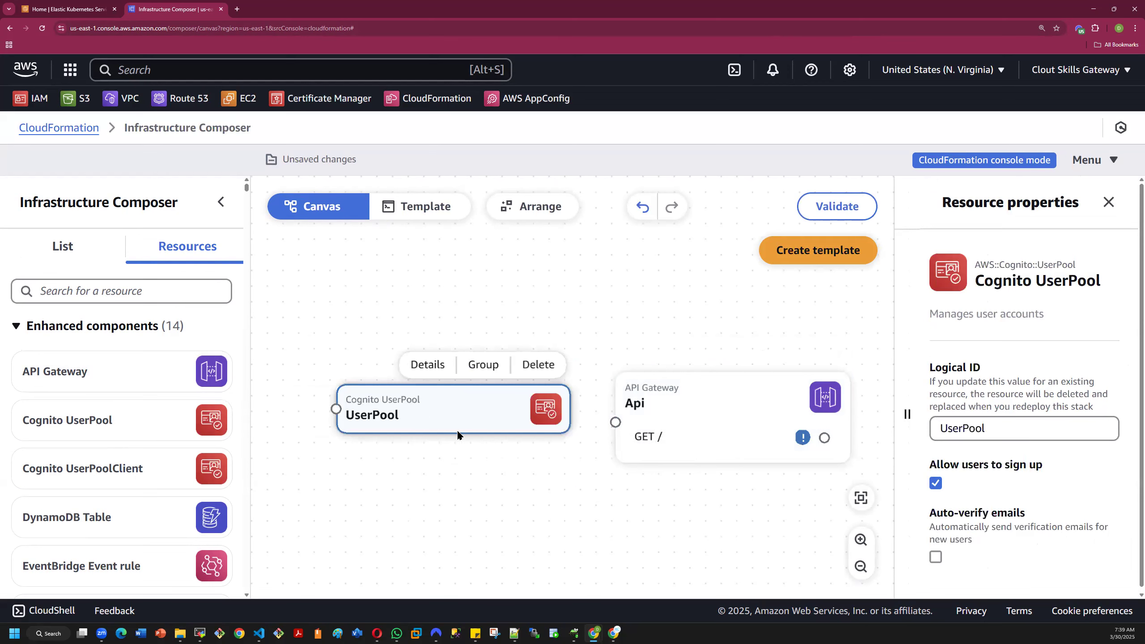
left_click_drag(616, 424, 333, 411)
left_click_drag(616, 423, 441, 529)
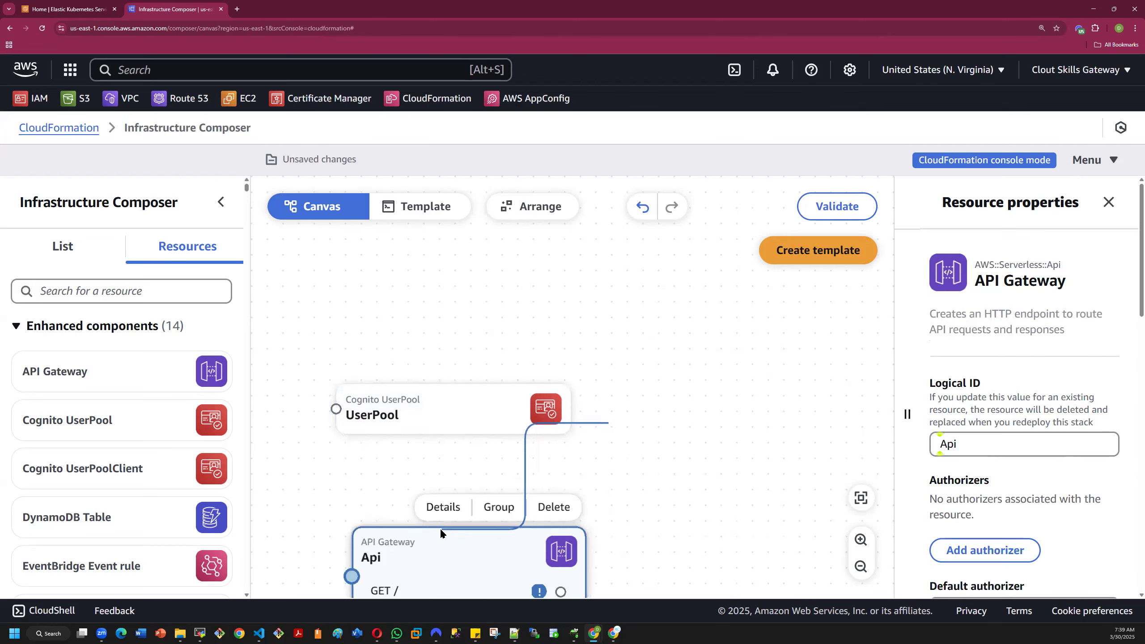
left_click_drag(413, 410, 604, 367)
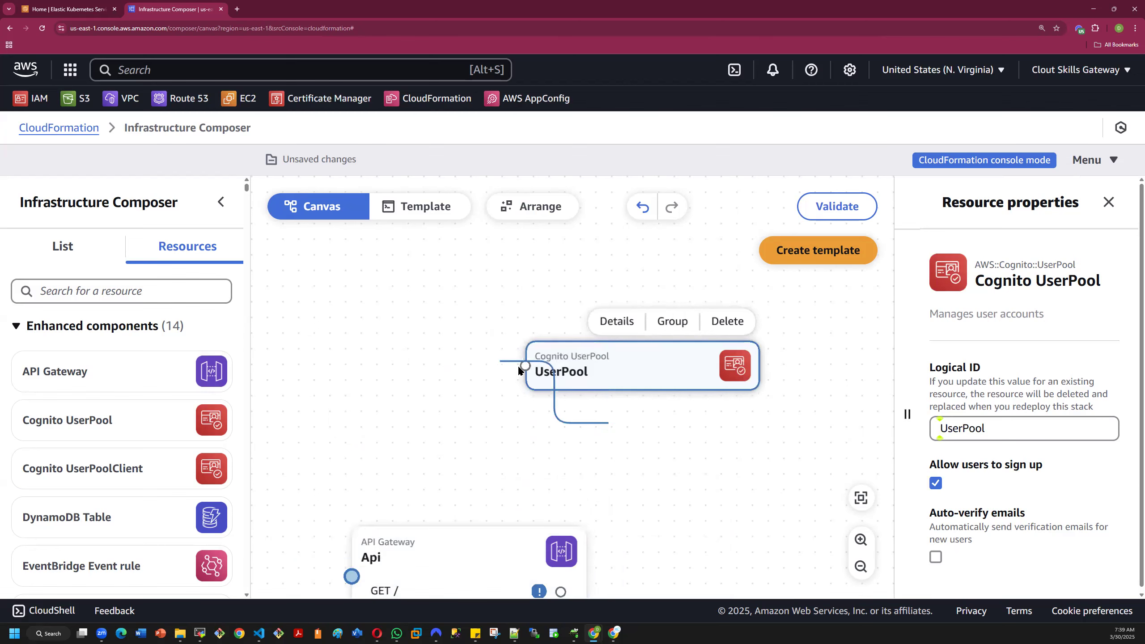
- Try to draw a connection between the API Gateway and the Cognito UserPool resources
left_click_drag(494, 457, 453, 469)
left_click_drag(410, 450, 524, 366)
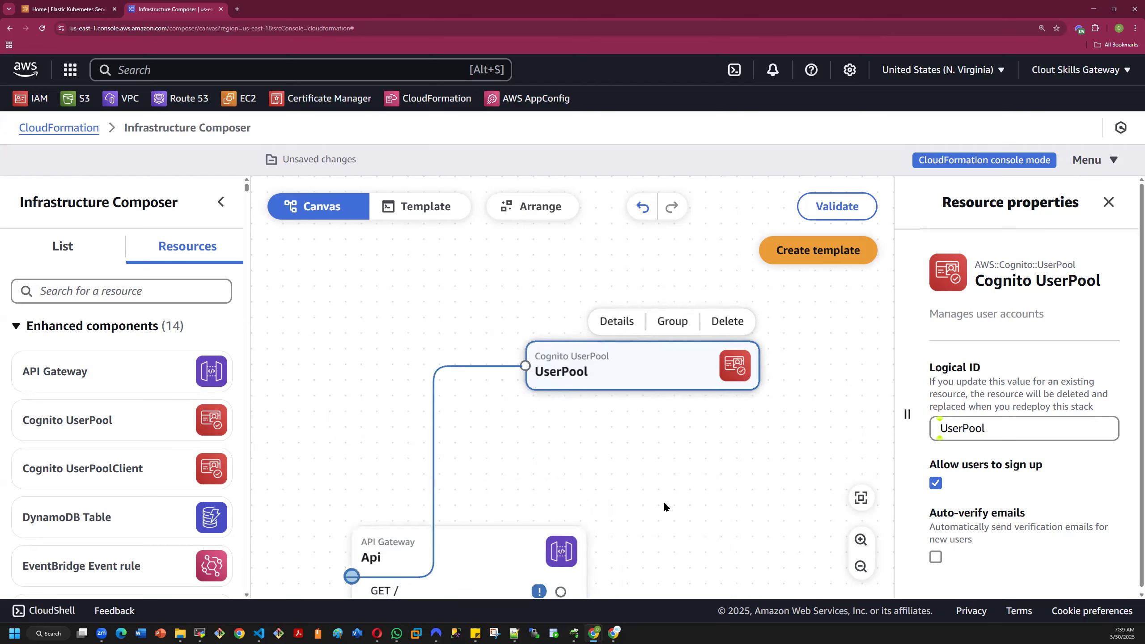
left_click_drag(523, 368, 533, 425)
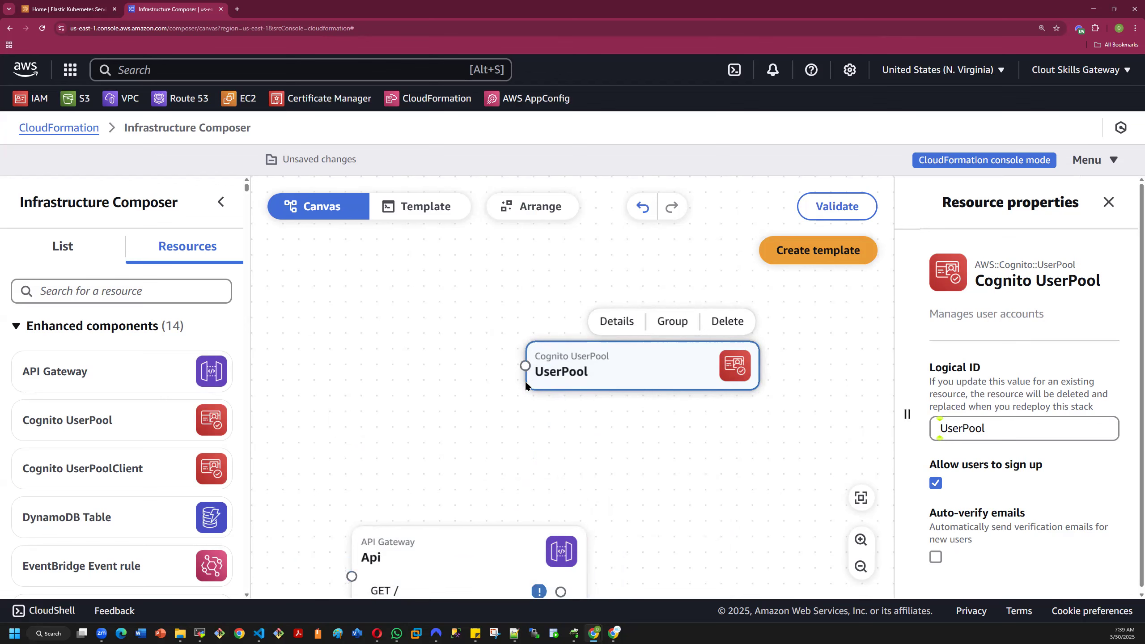
- Move the API Gateway card up to just below the UserPool card and select UserPool
left_click(467, 557)
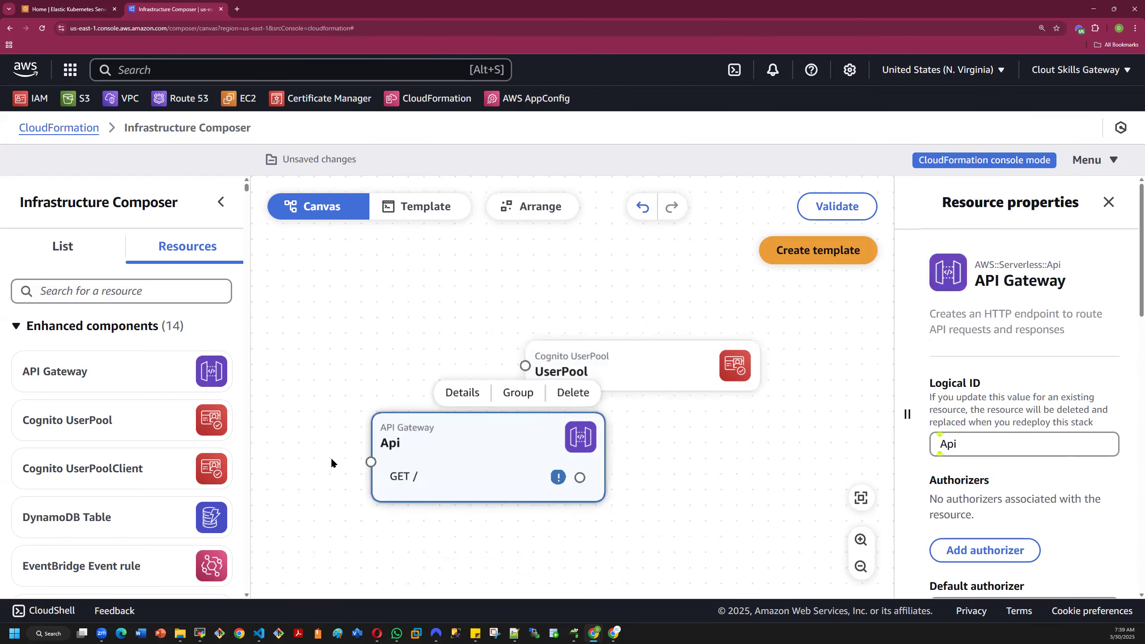
left_click_drag(281, 408, 689, 386)
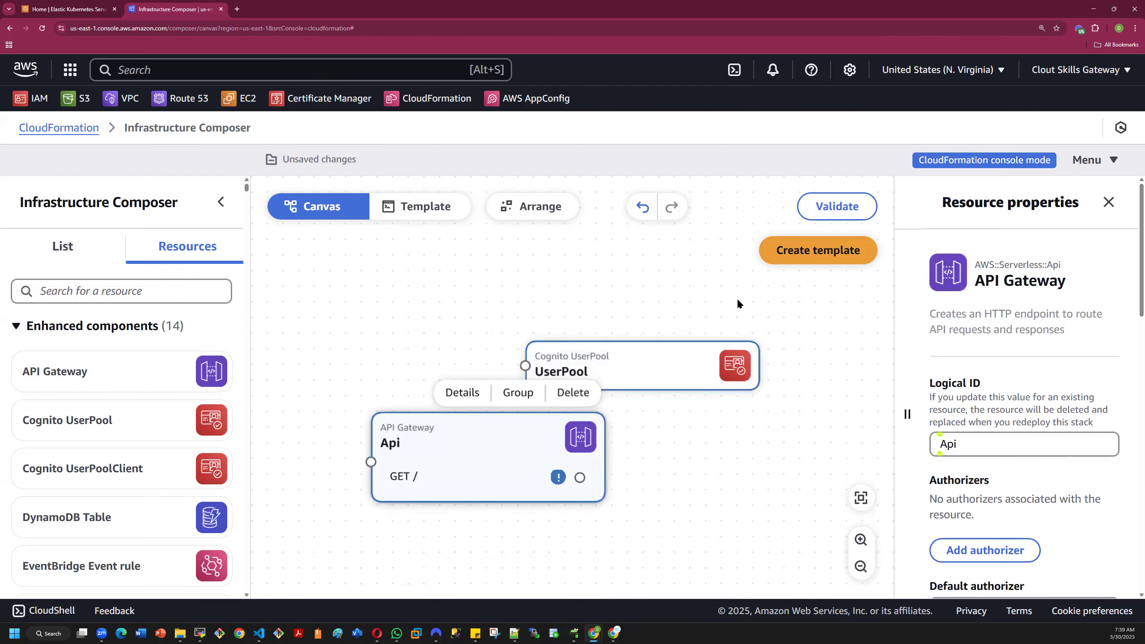
left_click(678, 366)
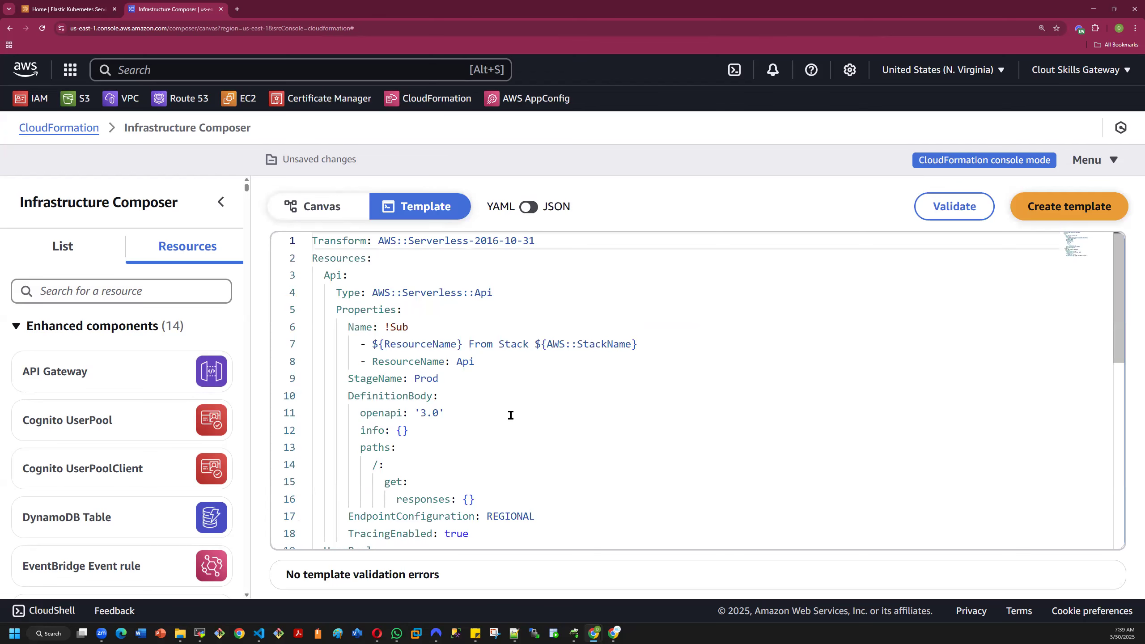
- Read through the YAML template generated for the Api and UserPool resources and highlight its Transform line
scroll(510, 415, "down", 2)
scroll(511, 415, "down", 3)
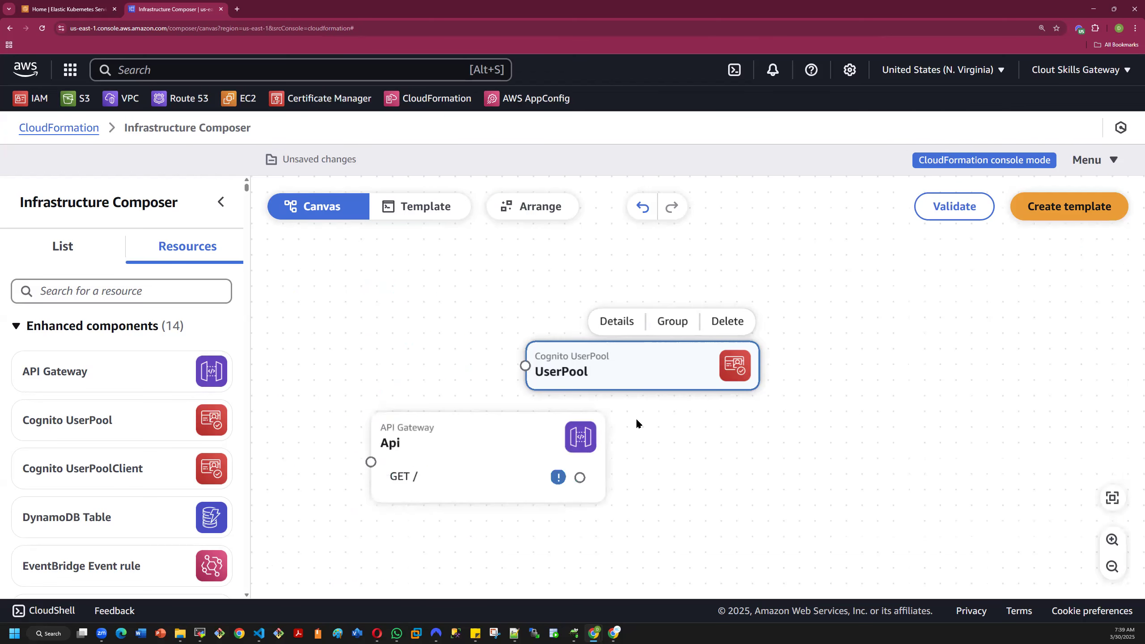
left_click(412, 207)
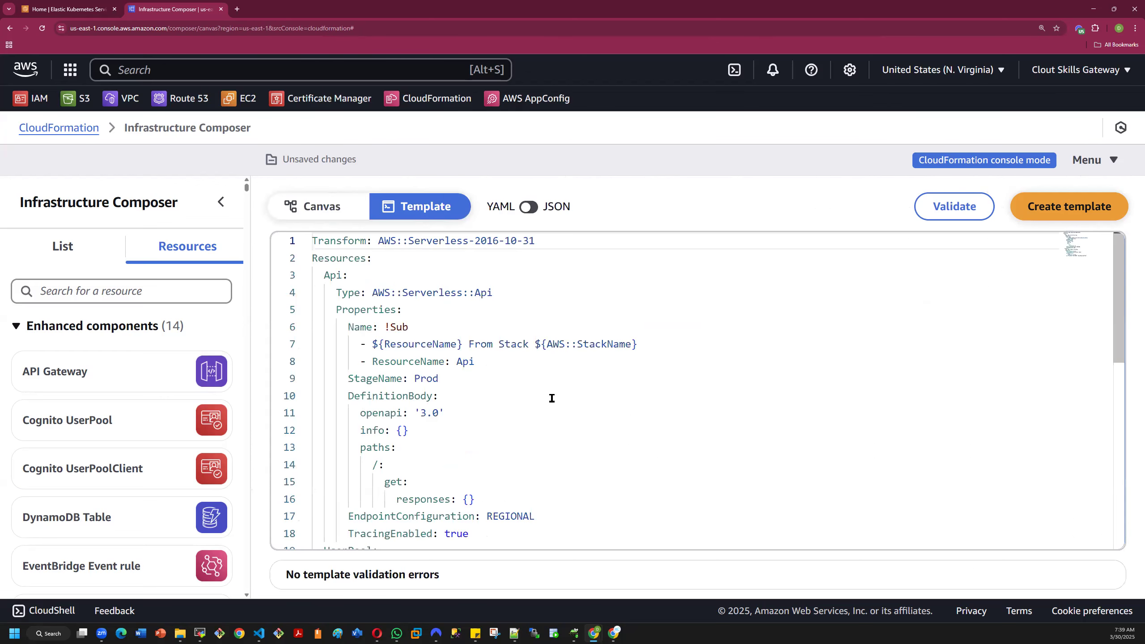
scroll(551, 398, "down", 8)
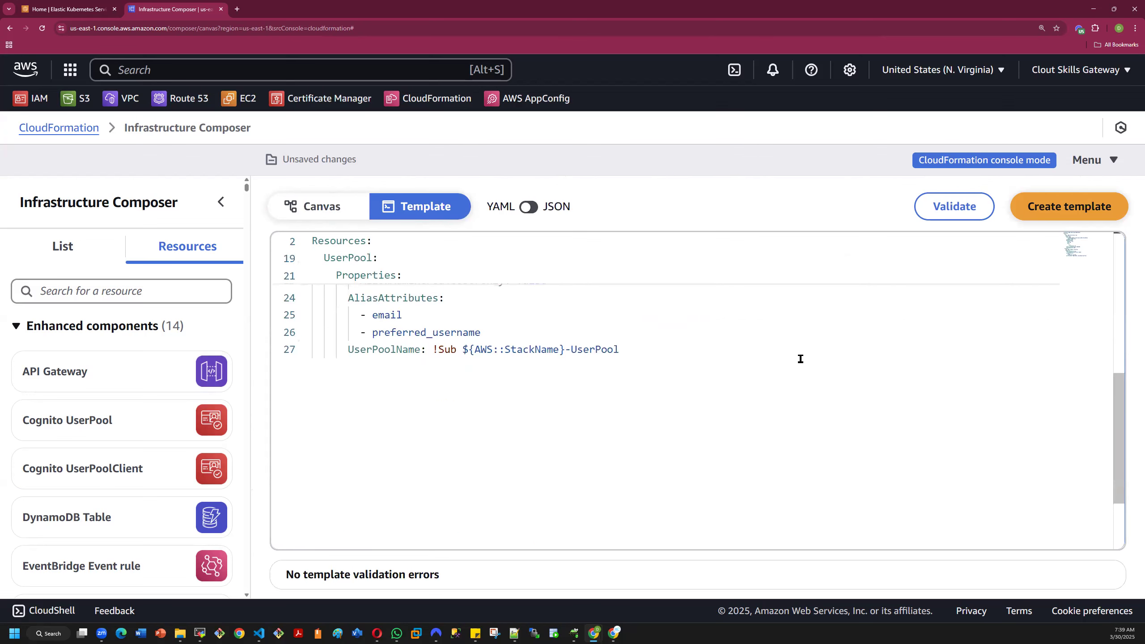
scroll(1053, 276, "up", 4)
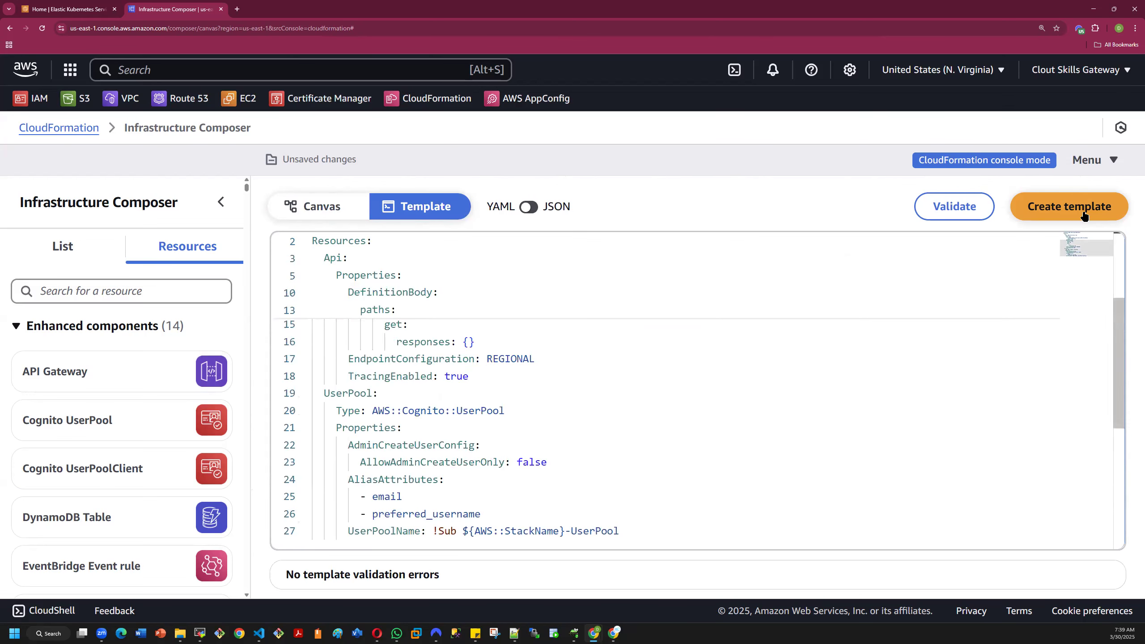
scroll(720, 387, "up", 3)
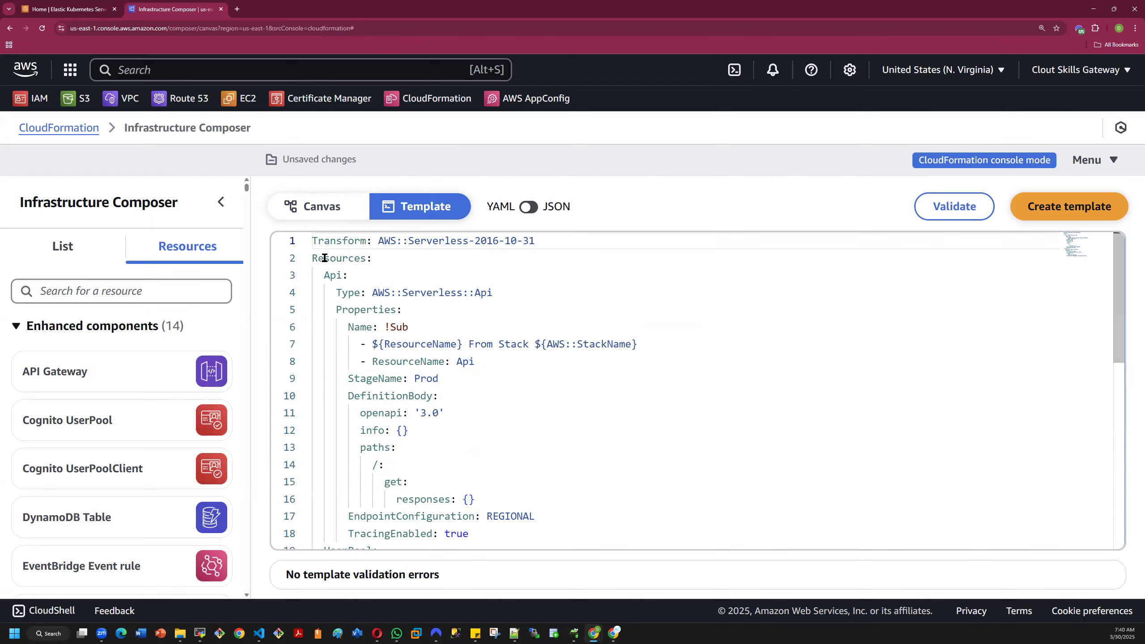
left_click_drag(312, 242, 544, 241)
key("shift+End")
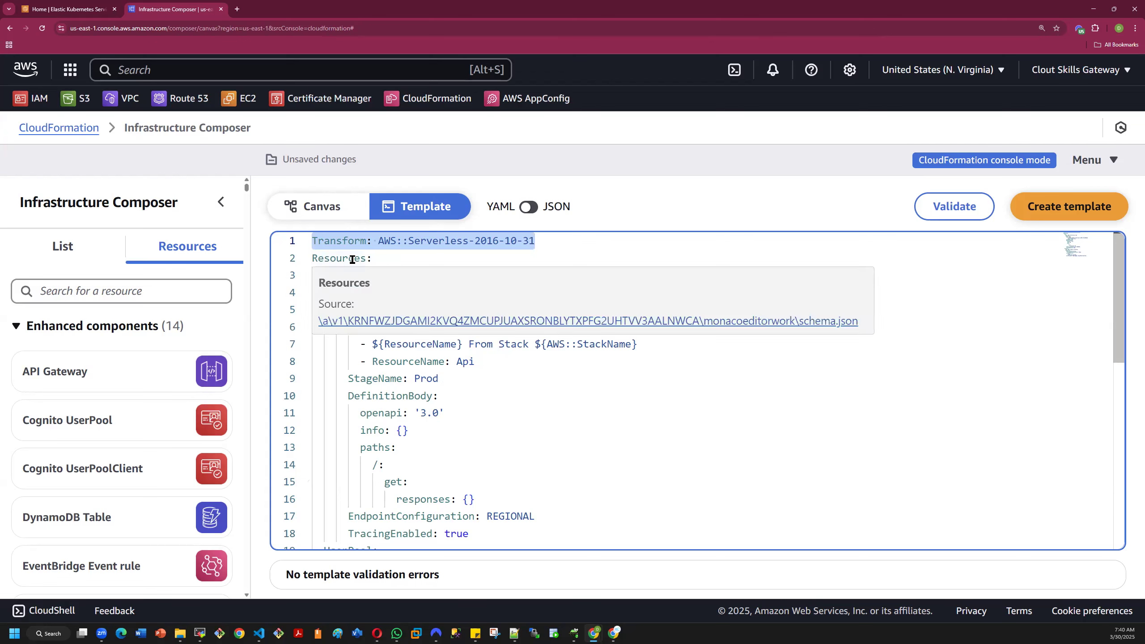
- Highlight the Resources line and read through the Api and UserPool definitions in the YAML template
left_click(313, 256)
key("shift+End")
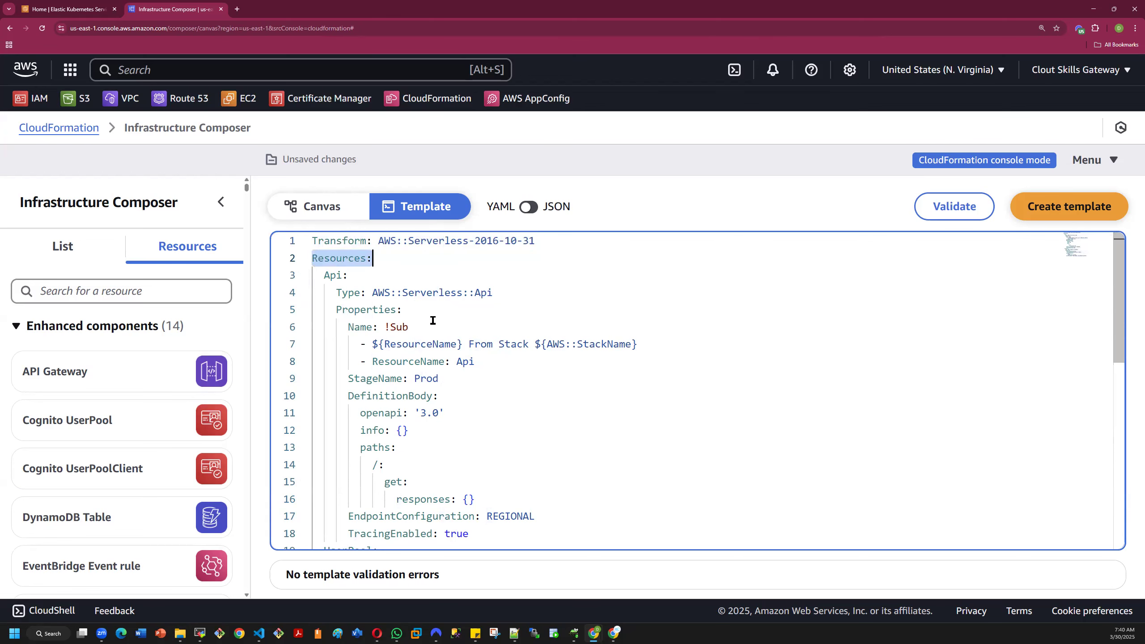
scroll(433, 321, "down", 2)
scroll(433, 323, "down", 3)
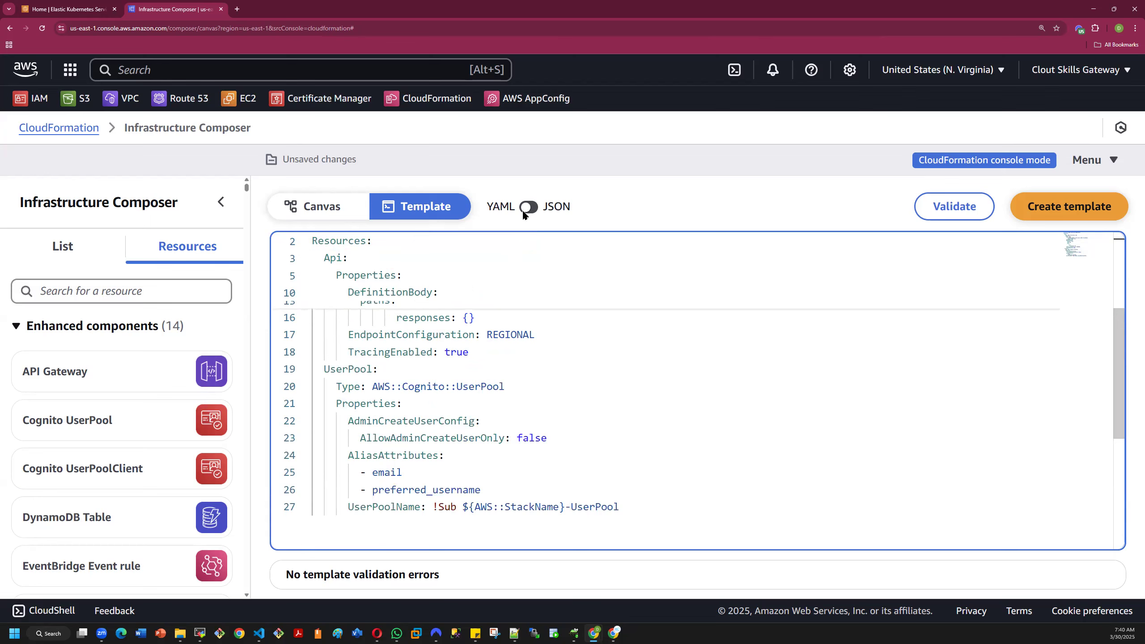
left_click(504, 208)
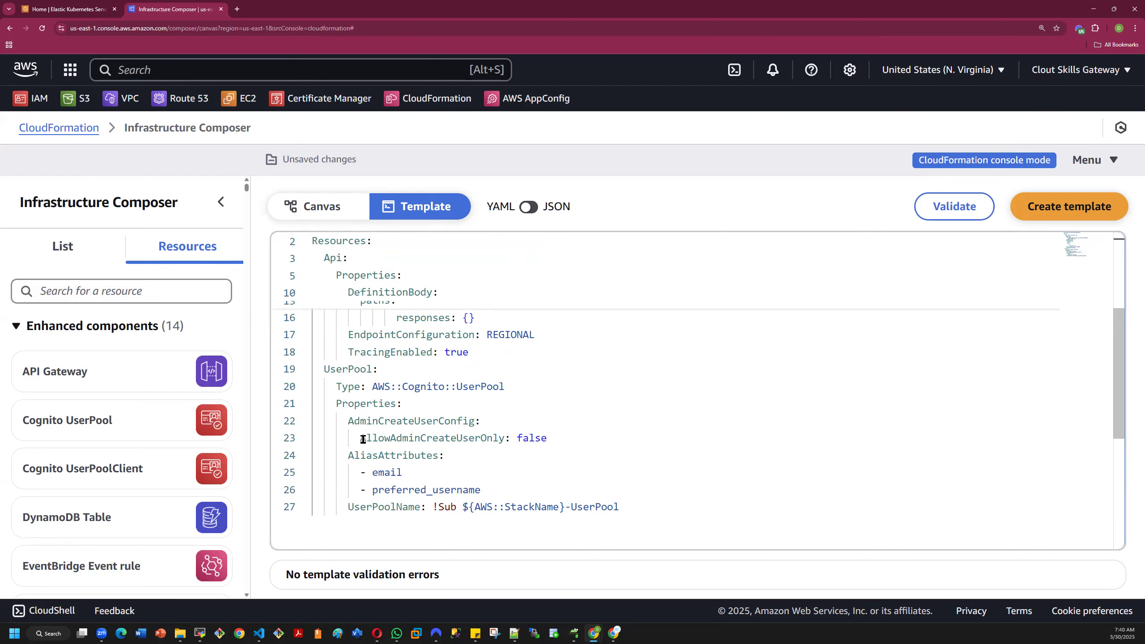
scroll(352, 431, "up", 1)
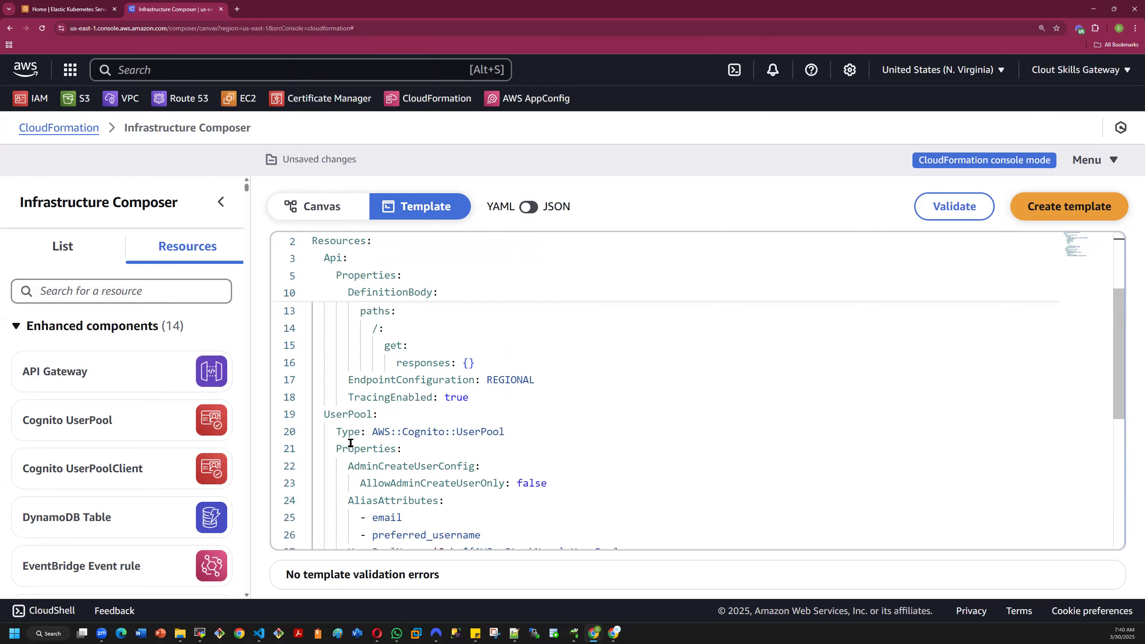
scroll(354, 429, "up", 2)
scroll(339, 410, "up", 1)
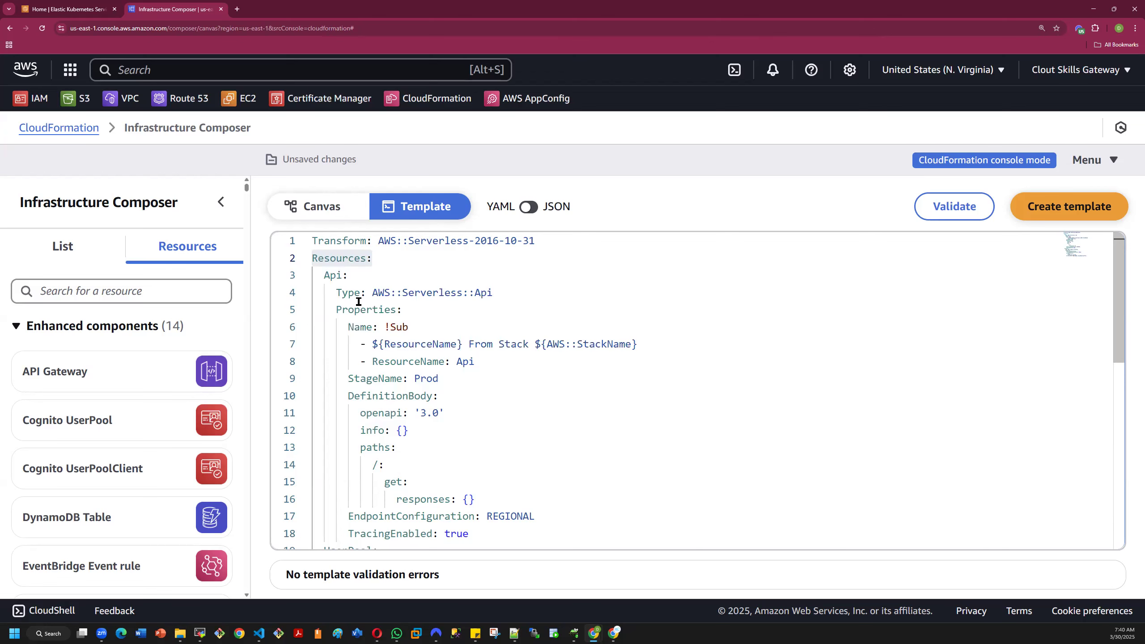
mouse_move(341, 298)
scroll(440, 478, "down", 1)
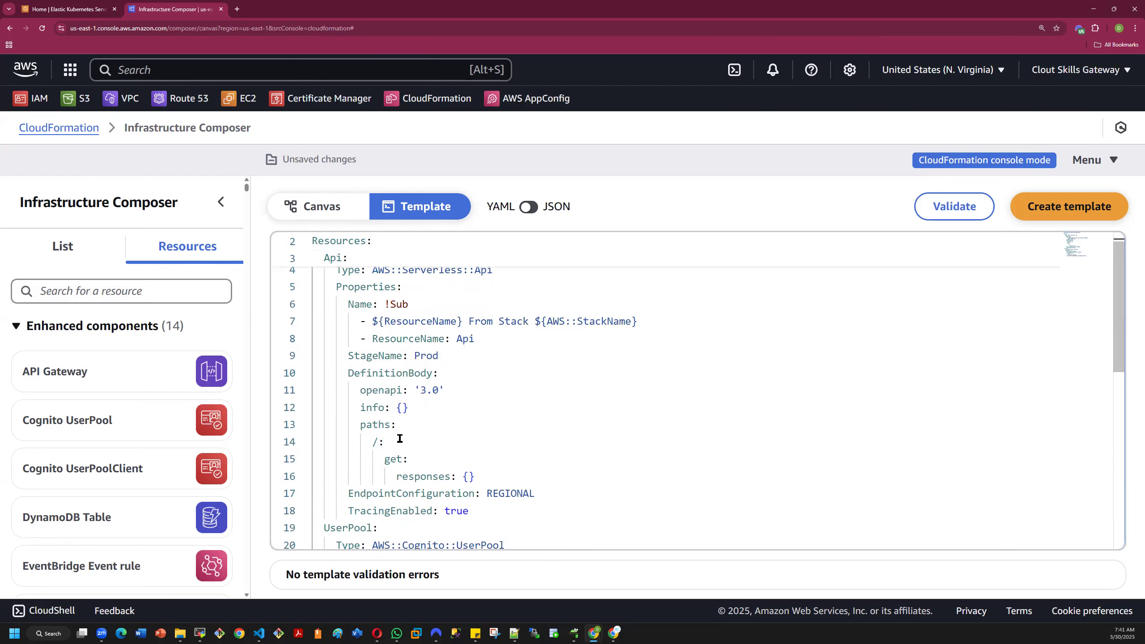
scroll(398, 439, "down", 1)
scroll(407, 415, "up", 2)
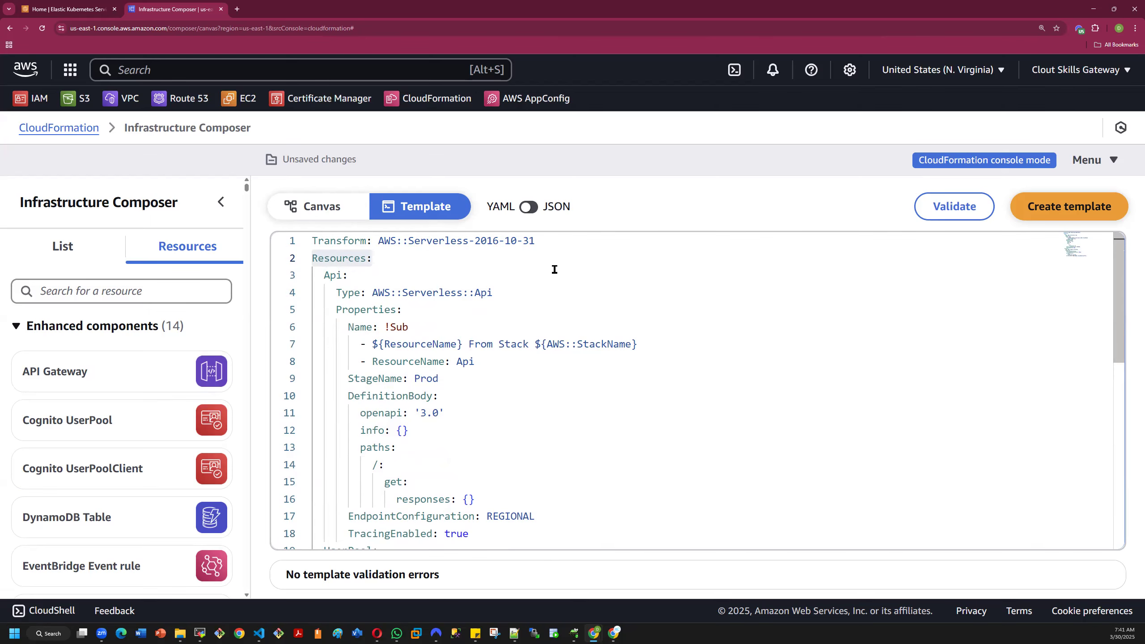
- Convert the template from YAML to JSON and inspect the paired brackets in the Api resource's Name property
left_click(529, 207)
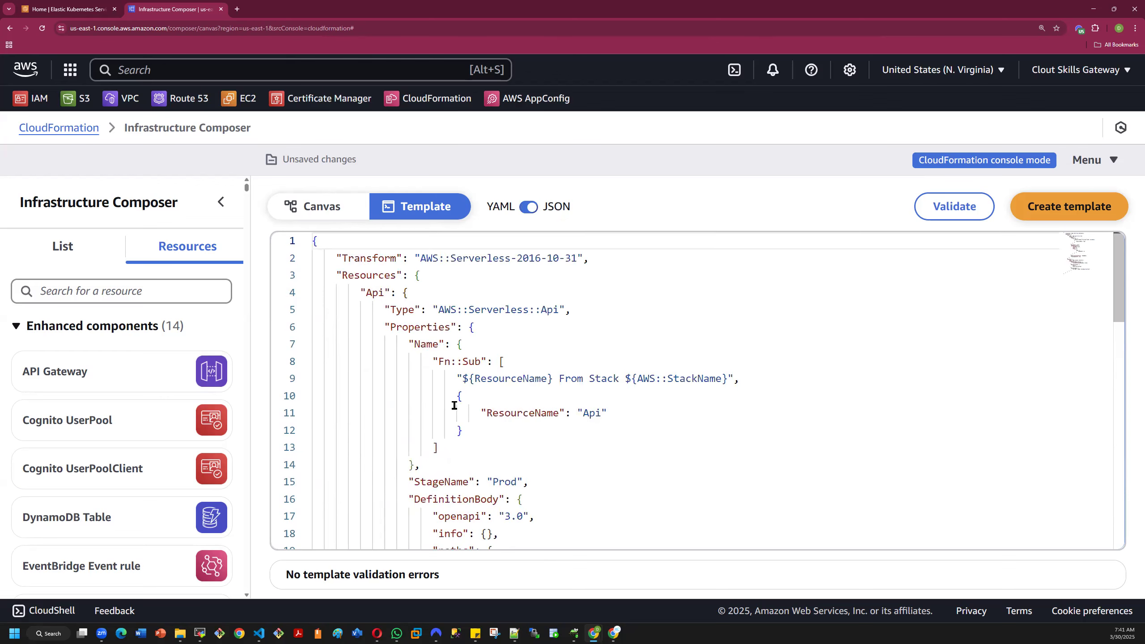
left_click(460, 395)
left_click(462, 430)
left_click(439, 448)
left_click(463, 431)
- Replace the opening brace after the Api resource's Properties key with a closing brace
left_click(473, 329)
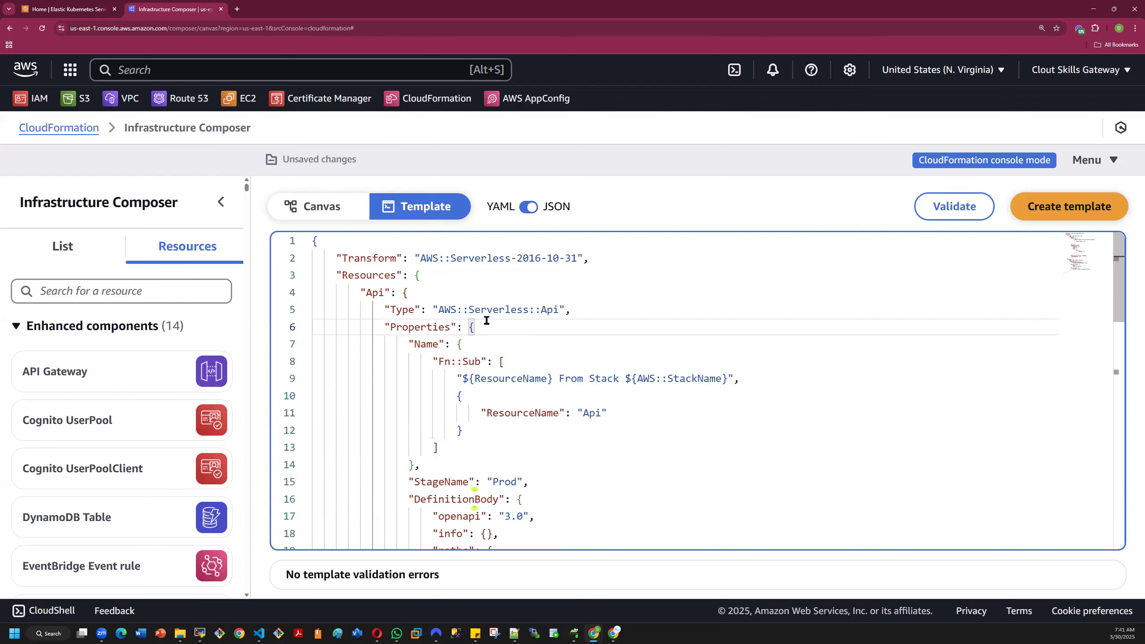
key("BackSpace")
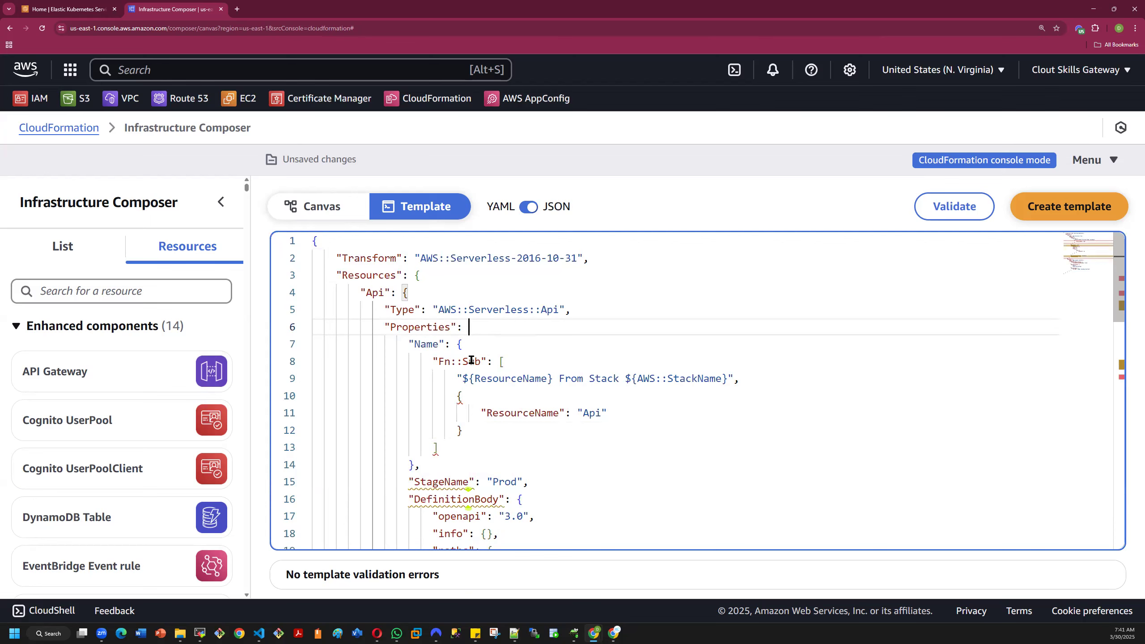
type("}")
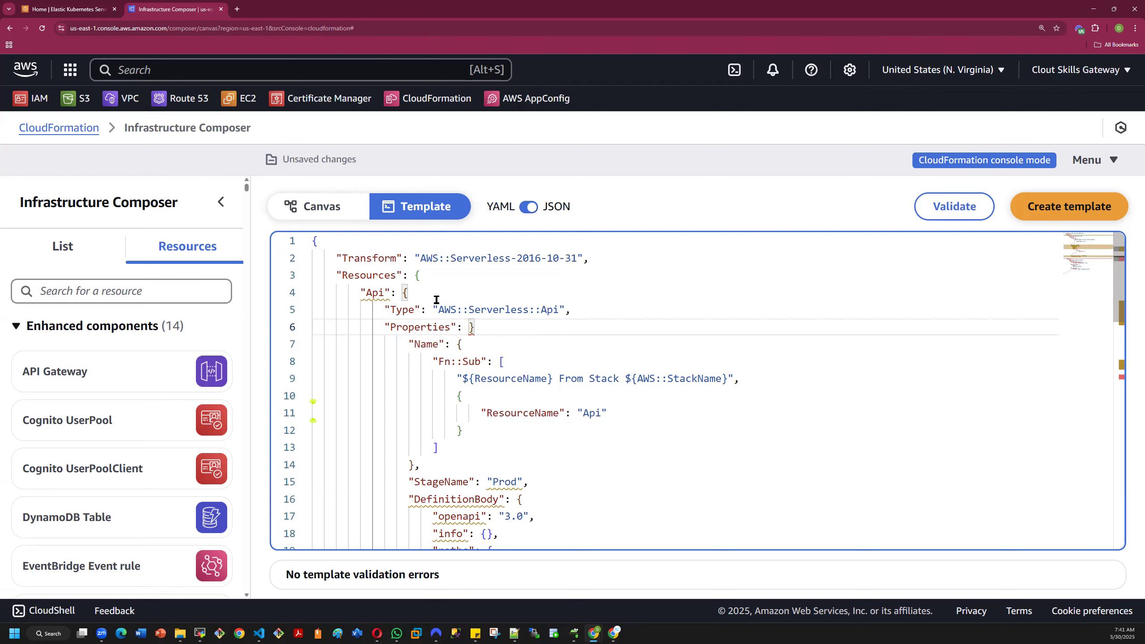
- Examine the JSON template from Api to UserPool for syntax warnings and check the brace pairing around the get method
scroll(449, 330, "down", 5)
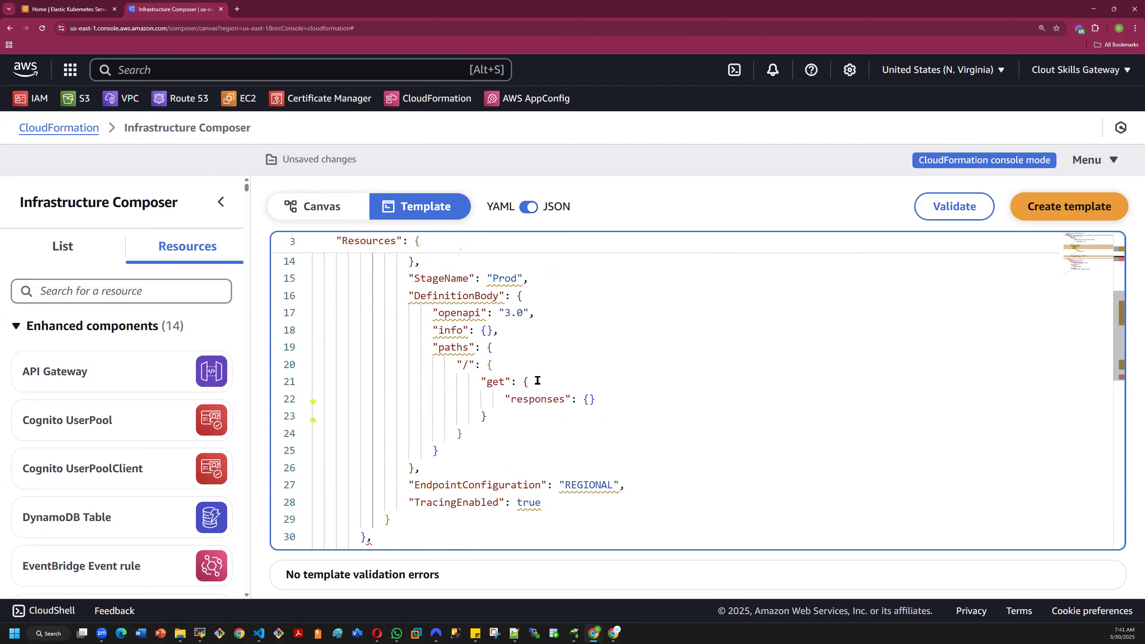
left_click(537, 382)
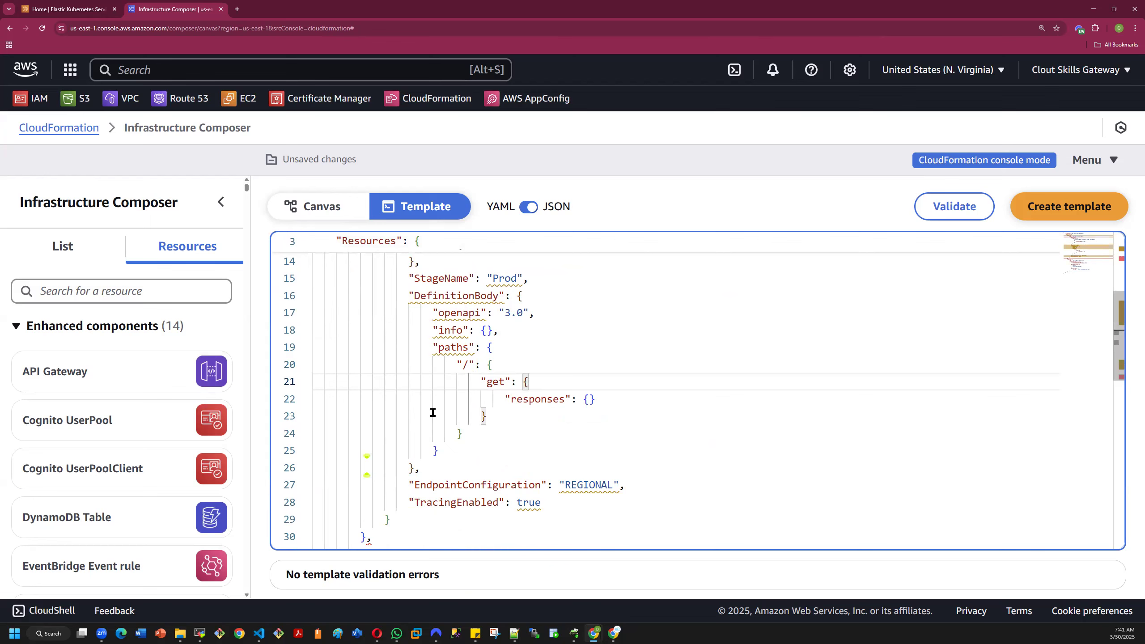
scroll(435, 411, "down", 3)
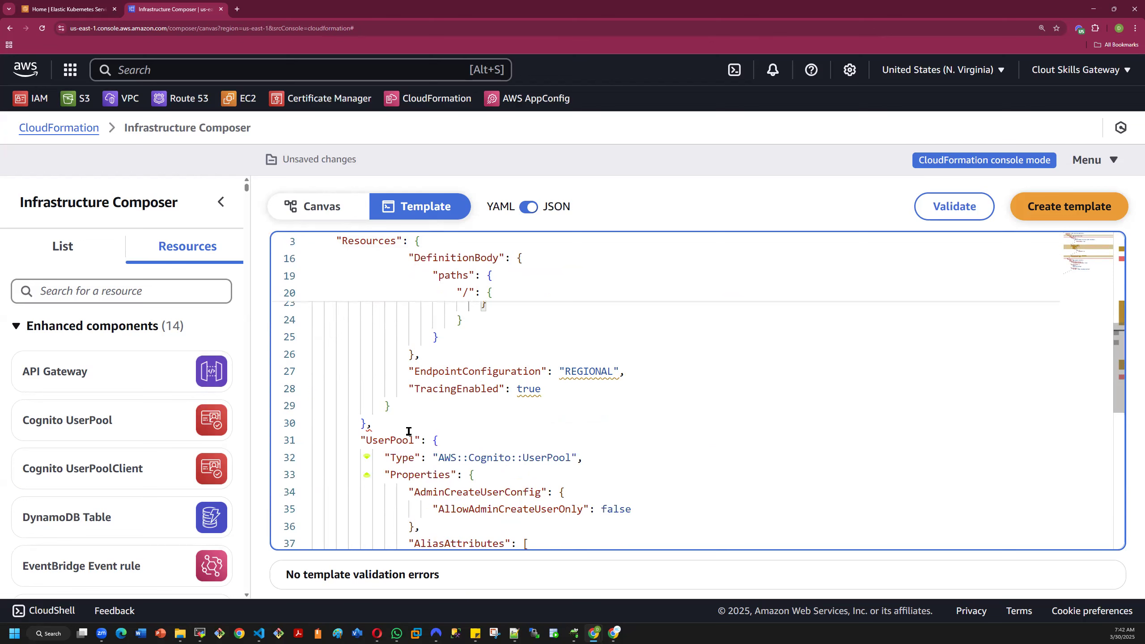
scroll(488, 423, "up", 4)
scroll(581, 409, "up", 4)
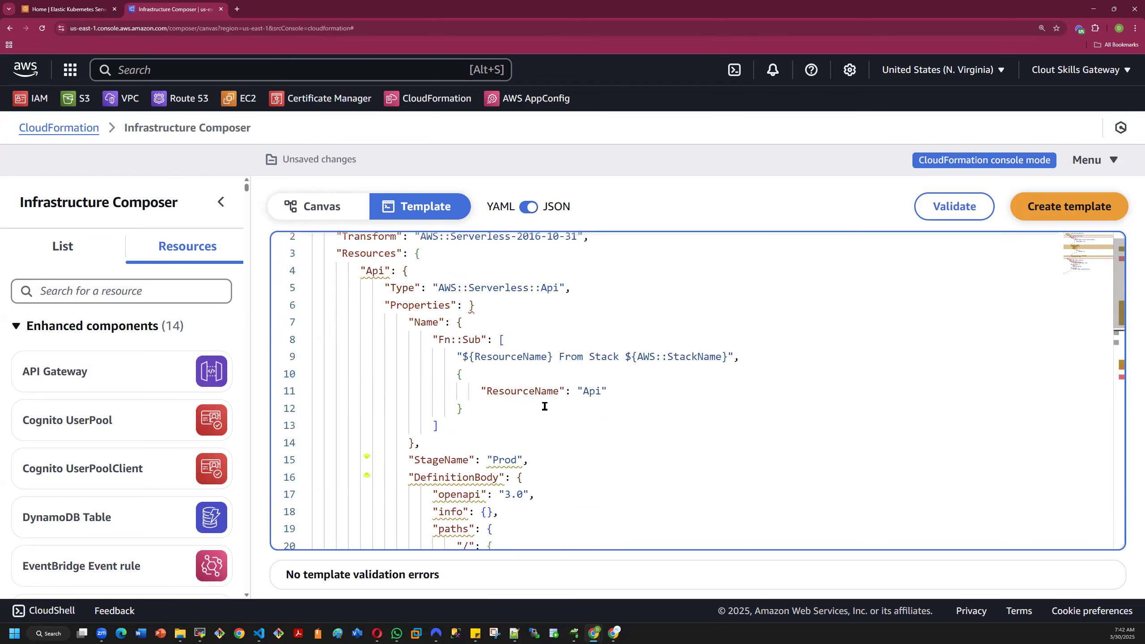
scroll(494, 327, "up", 1)
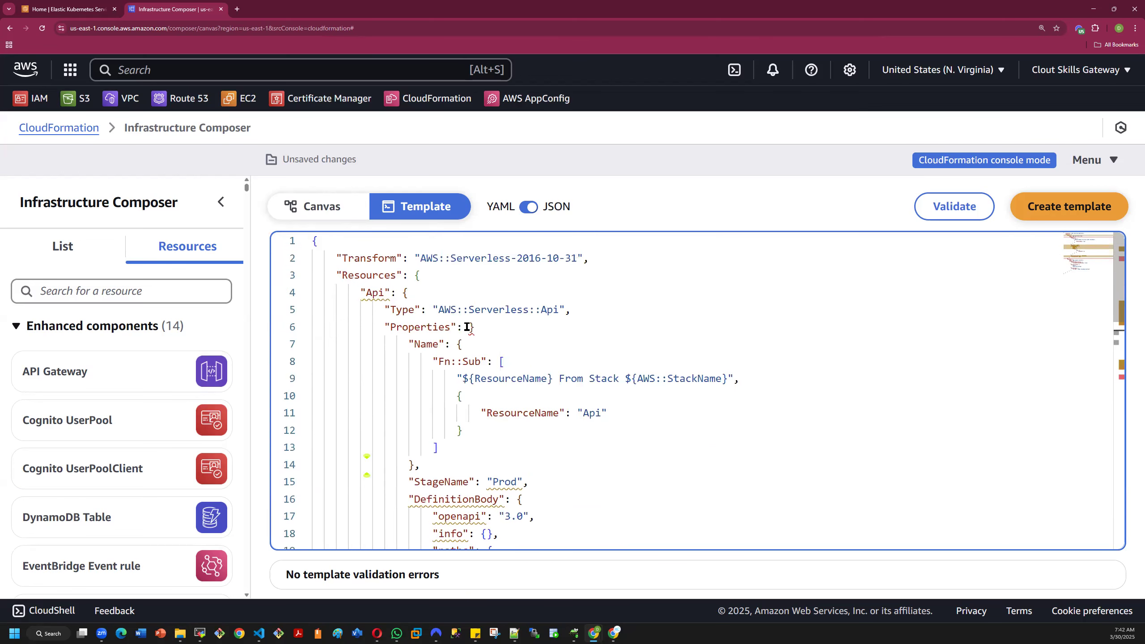
mouse_move(470, 328)
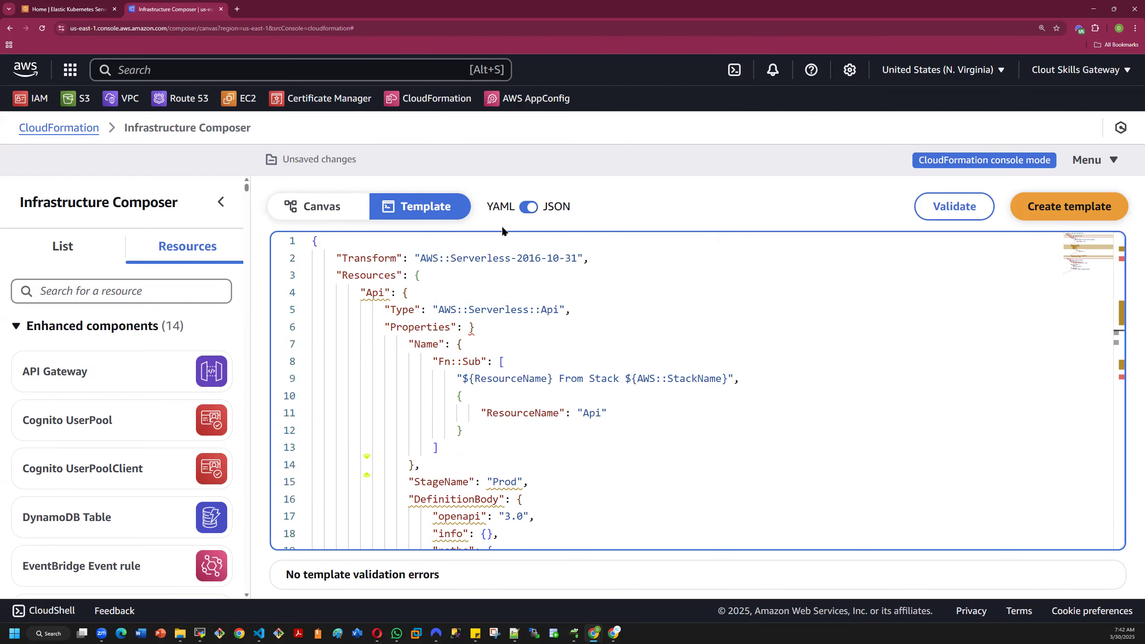
scroll(472, 362, "down", 1)
scroll(472, 361, "down", 4)
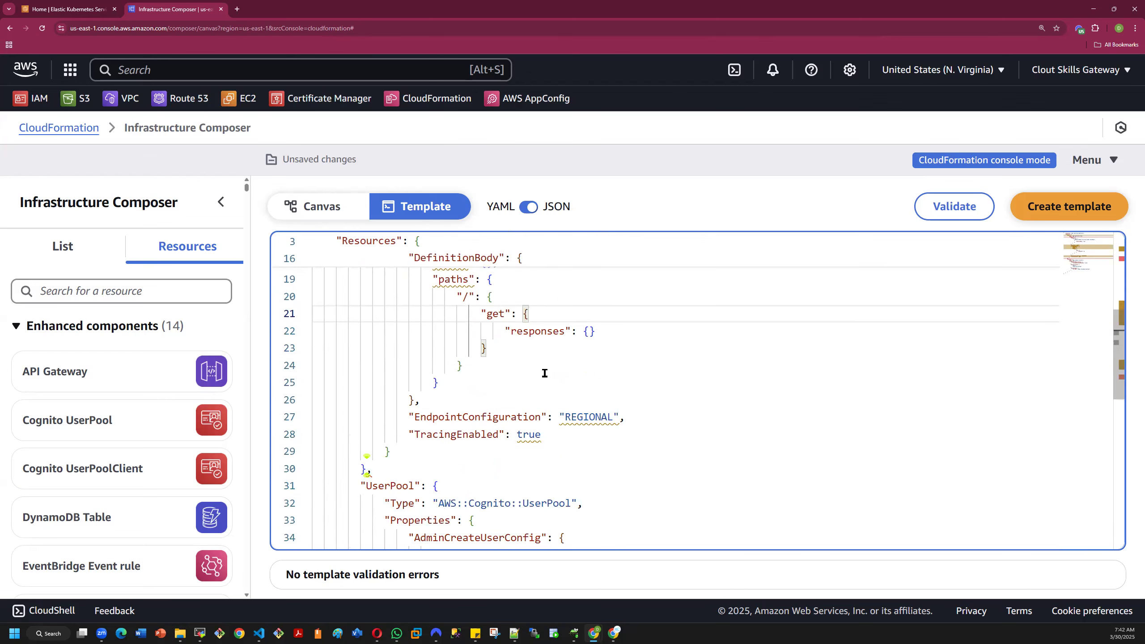
- Try to convert the JSON template back to YAML, dismiss the error banner and try the conversion again
left_click(527, 207)
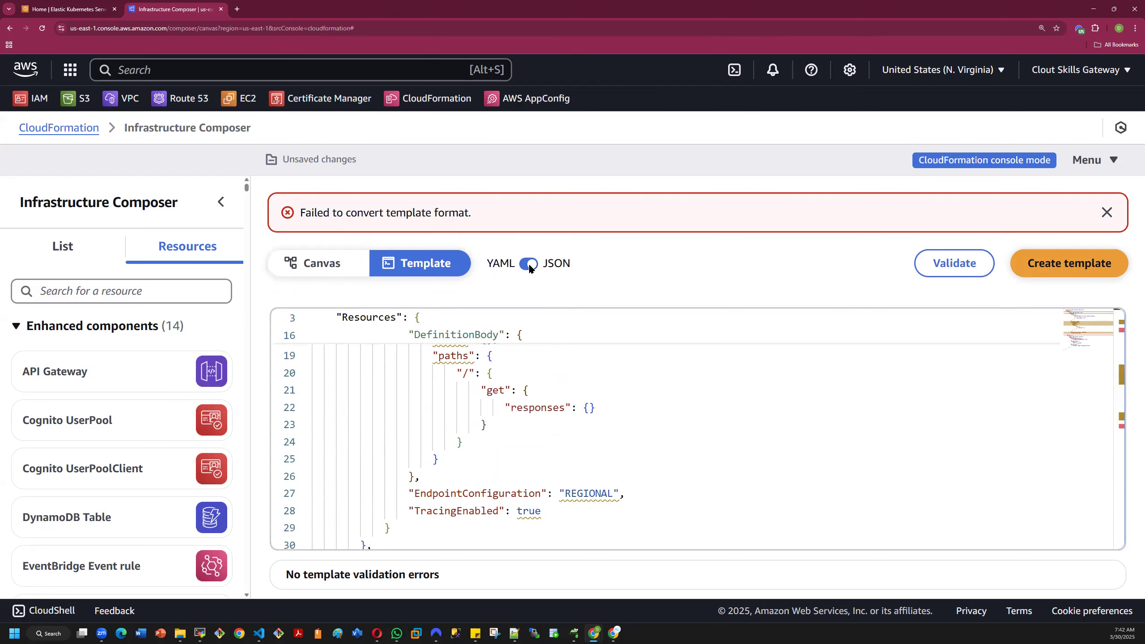
left_click(1107, 213)
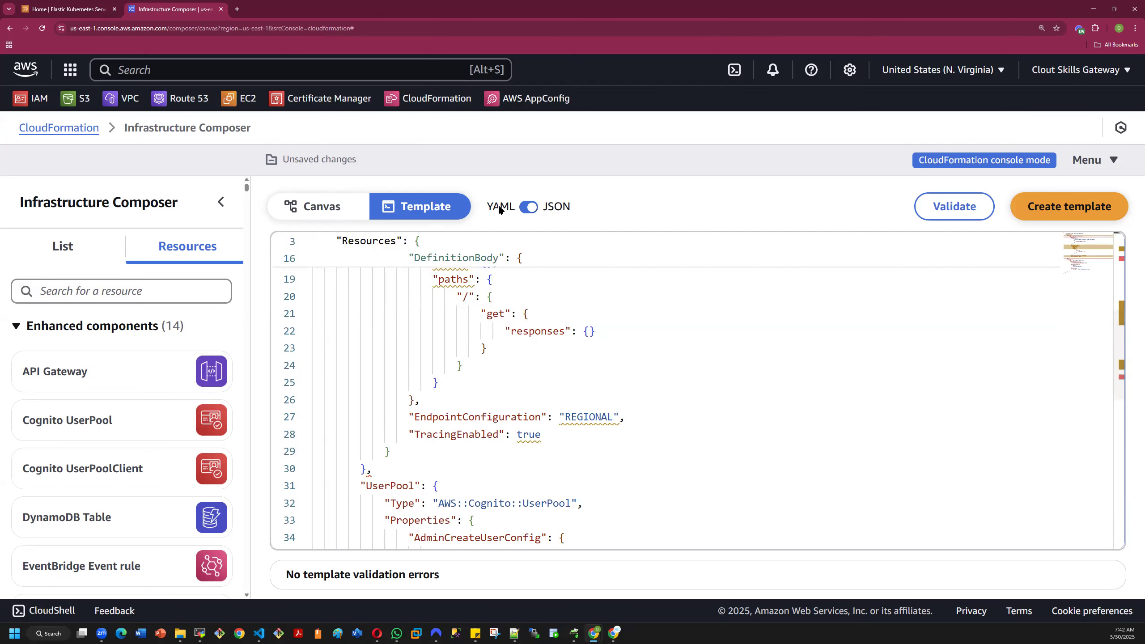
left_click(527, 207)
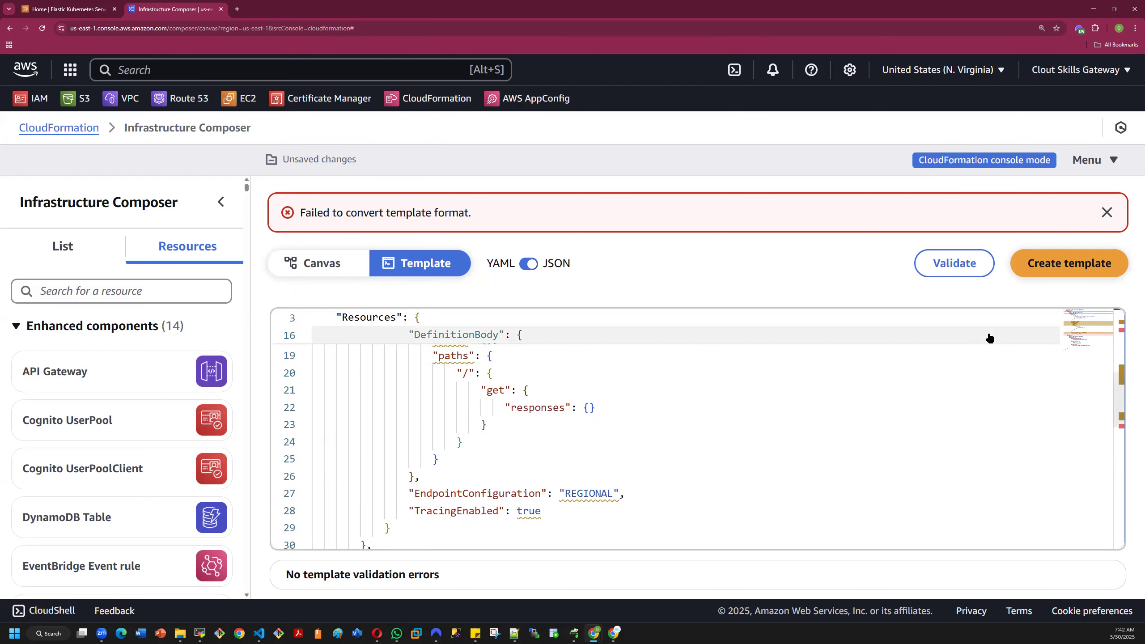
- Validate the JSON template and locate the line named in the validation results
scroll(1037, 370, "down", 2)
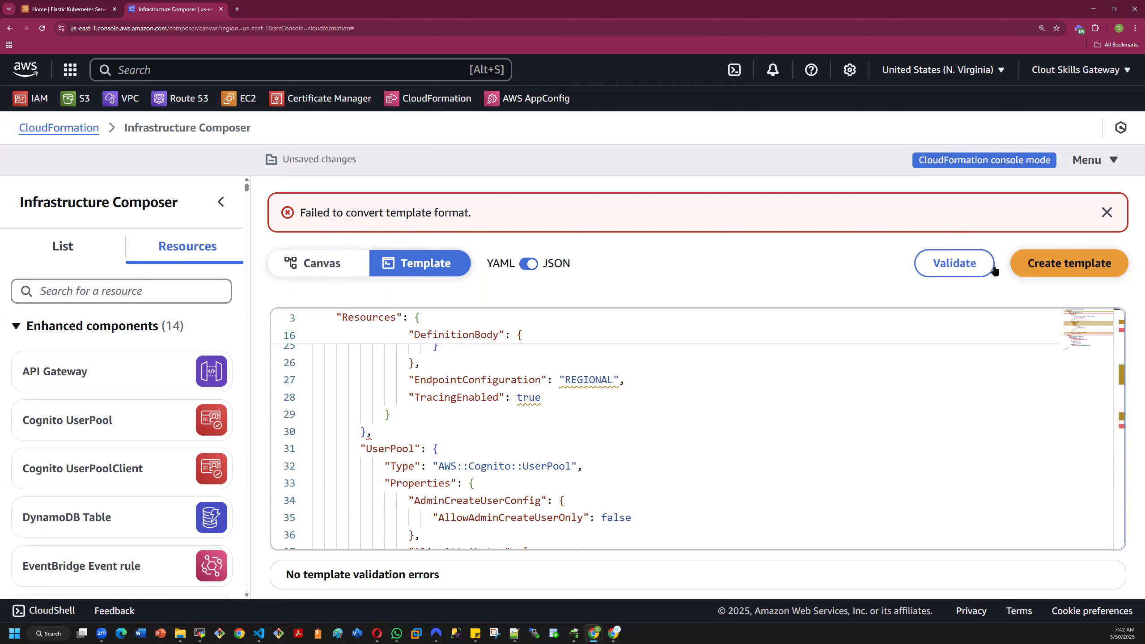
left_click(949, 266)
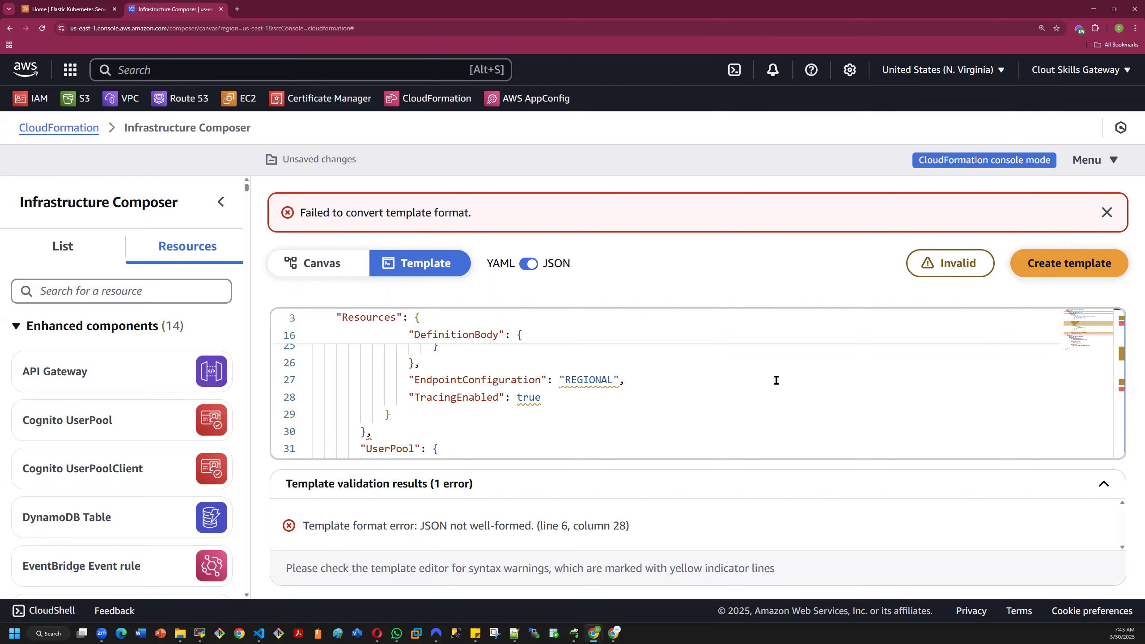
scroll(599, 390, "up", 1)
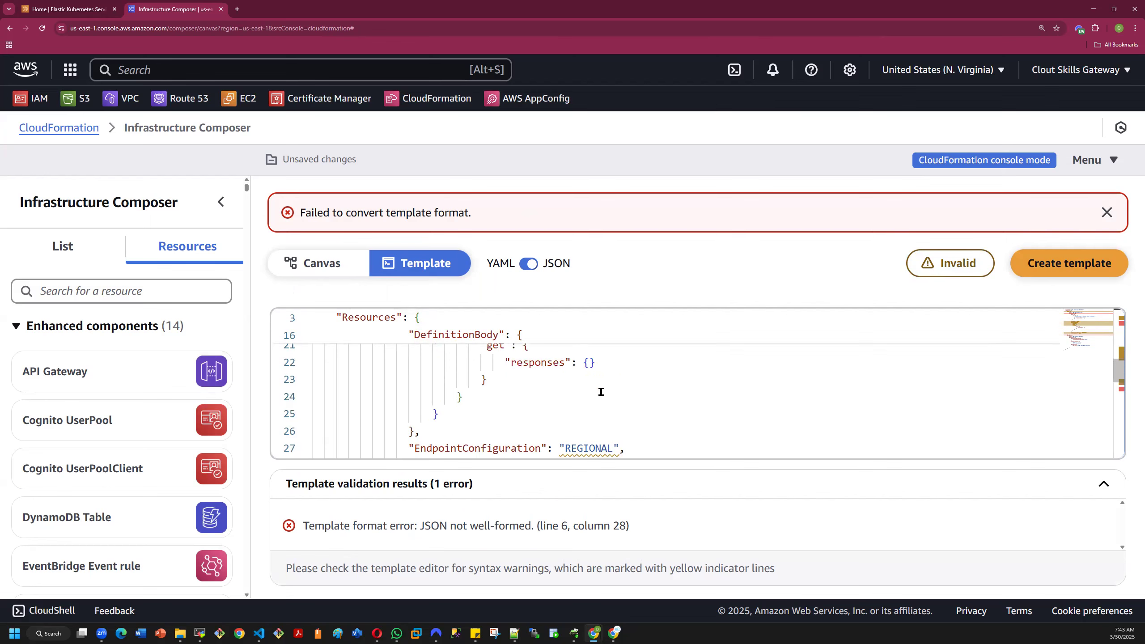
scroll(603, 390, "up", 2)
scroll(518, 394, "up", 1)
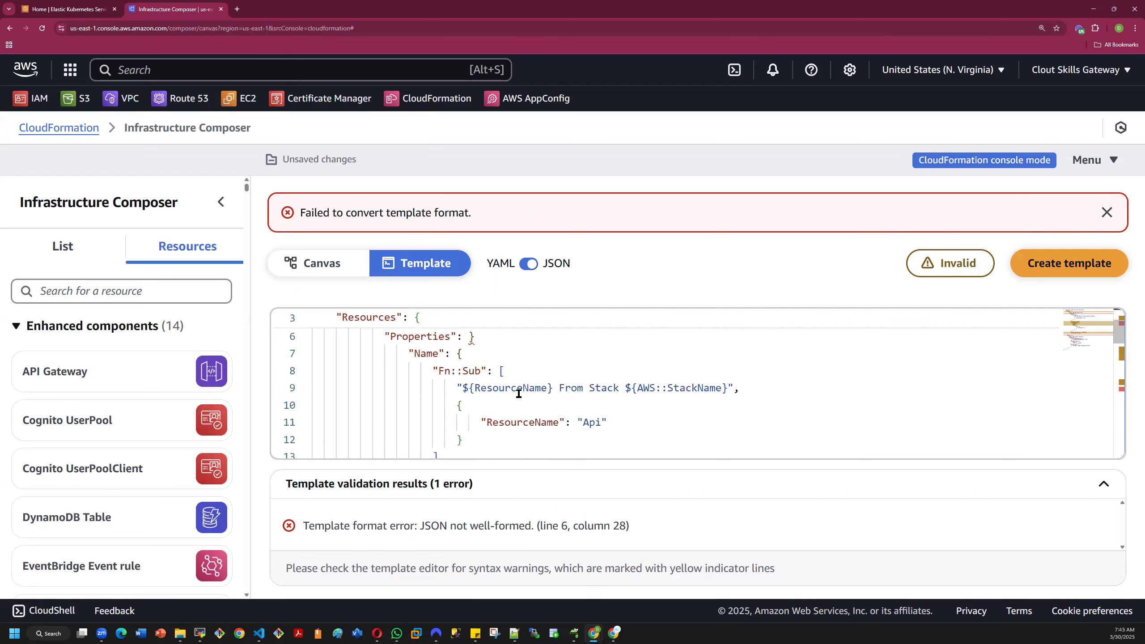
scroll(454, 407, "up", 1)
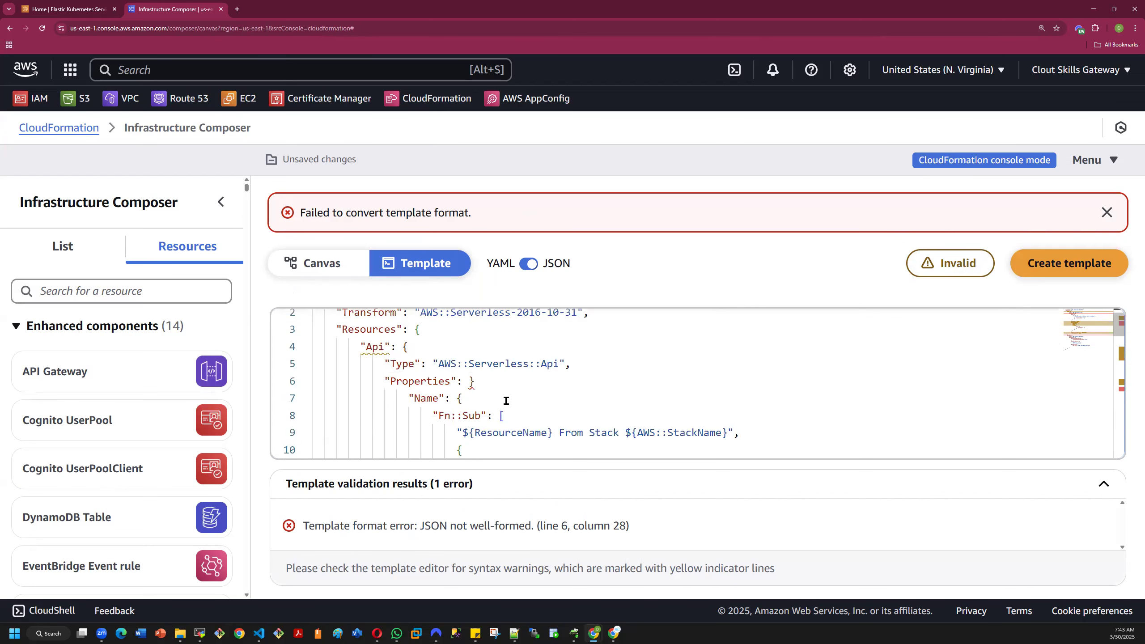
- Try to correct the brace after the Api resource's Properties key using the editor's completion suggestions
left_click(475, 383)
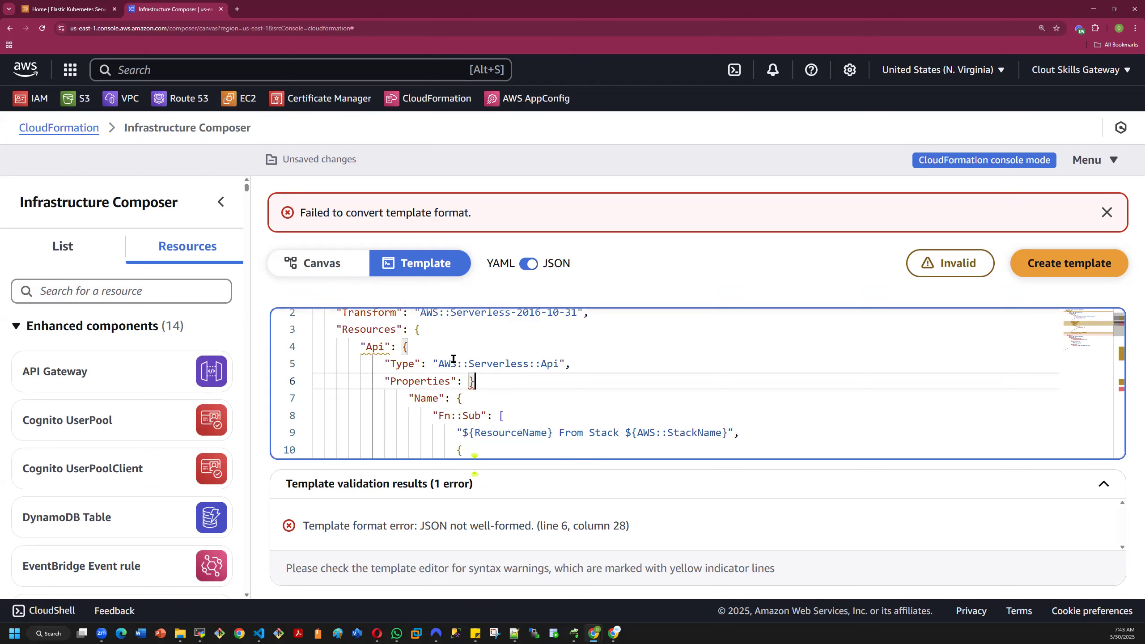
mouse_move(472, 382)
key("BackSpace")
scroll(713, 394, "up", 1)
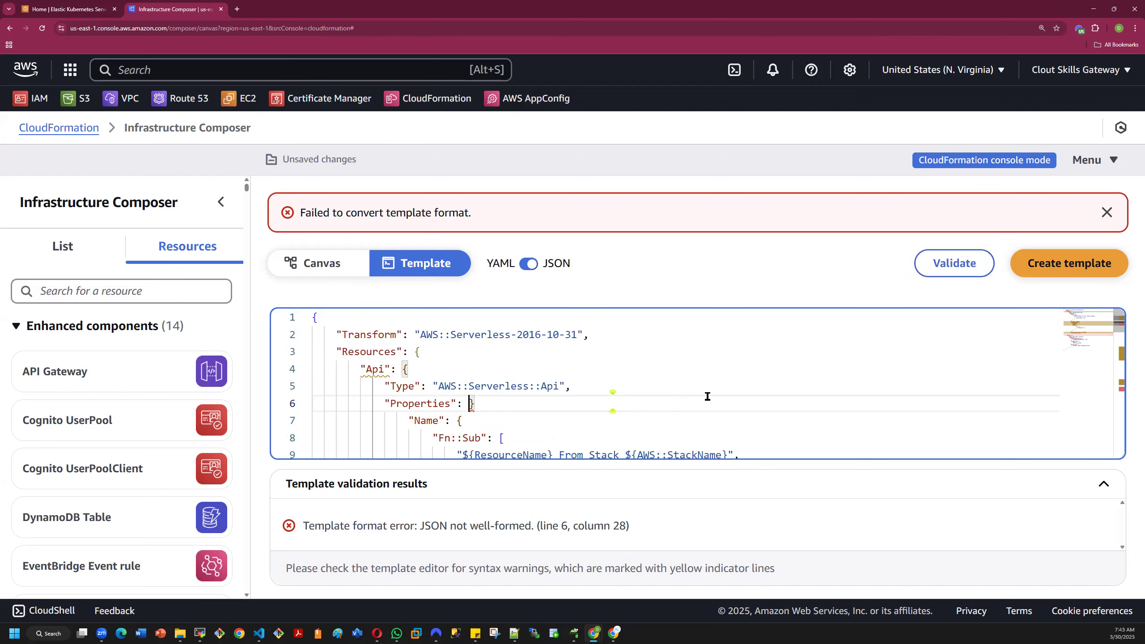
key("ctrl+space")
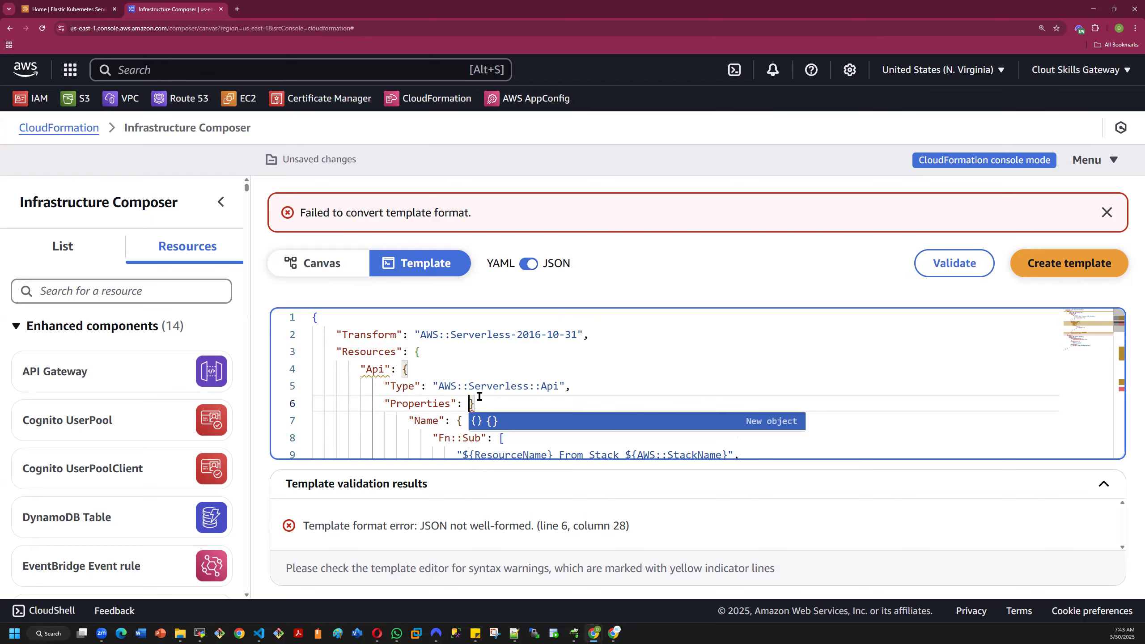
scroll(480, 397, "down", 1)
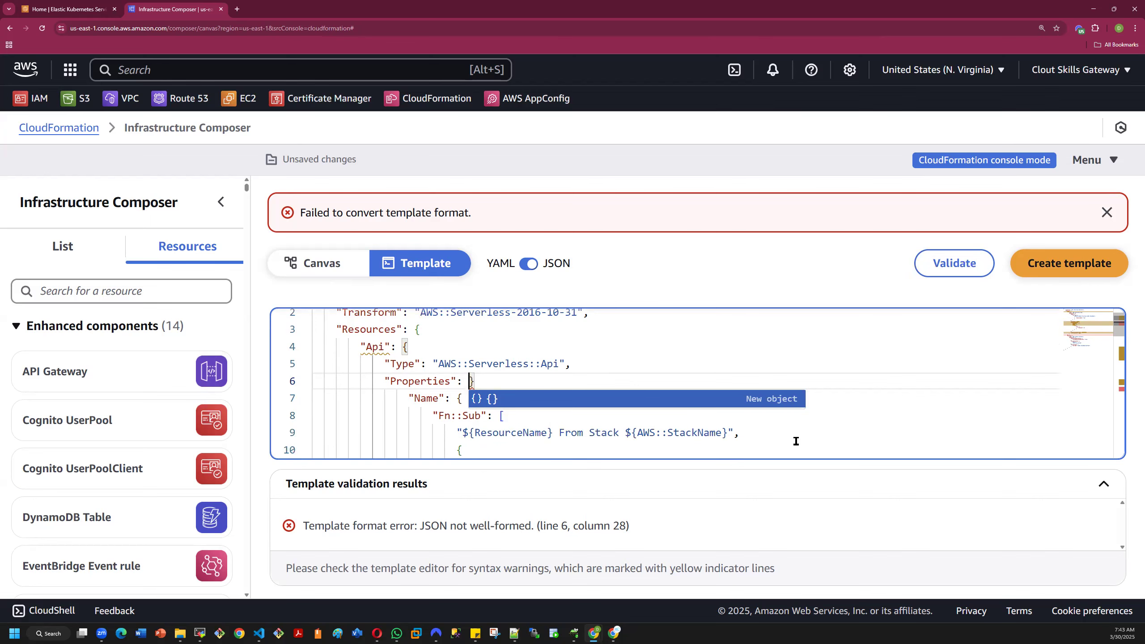
scroll(784, 455, "down", 4)
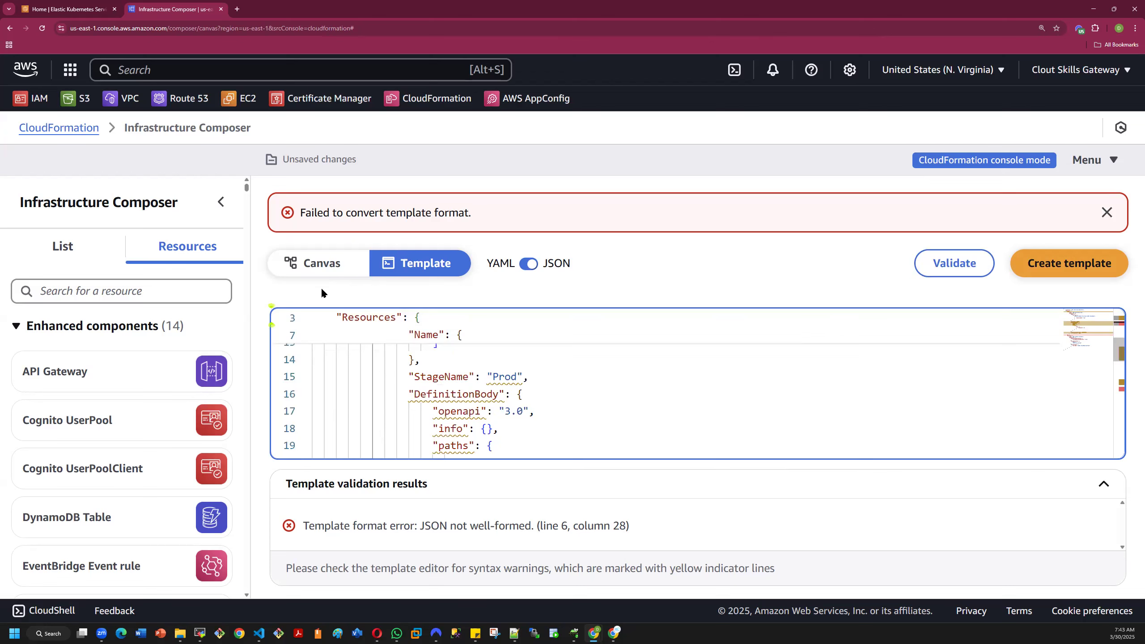
- Leave Infrastructure Composer without saving the changes and open the stack details of demo3
left_click(10, 28)
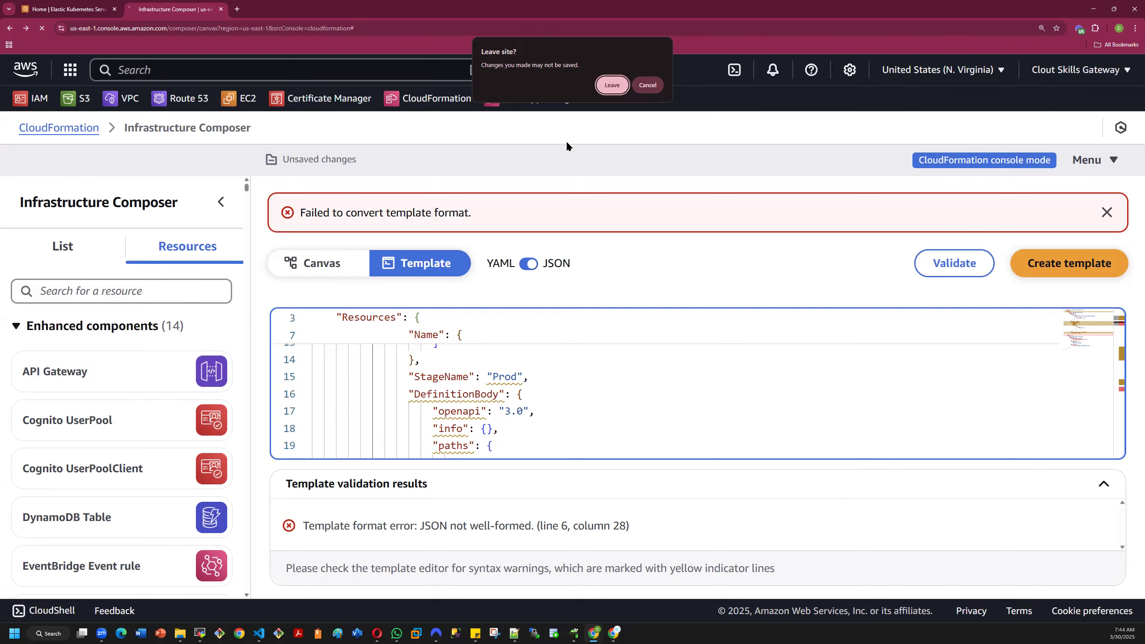
left_click(612, 86)
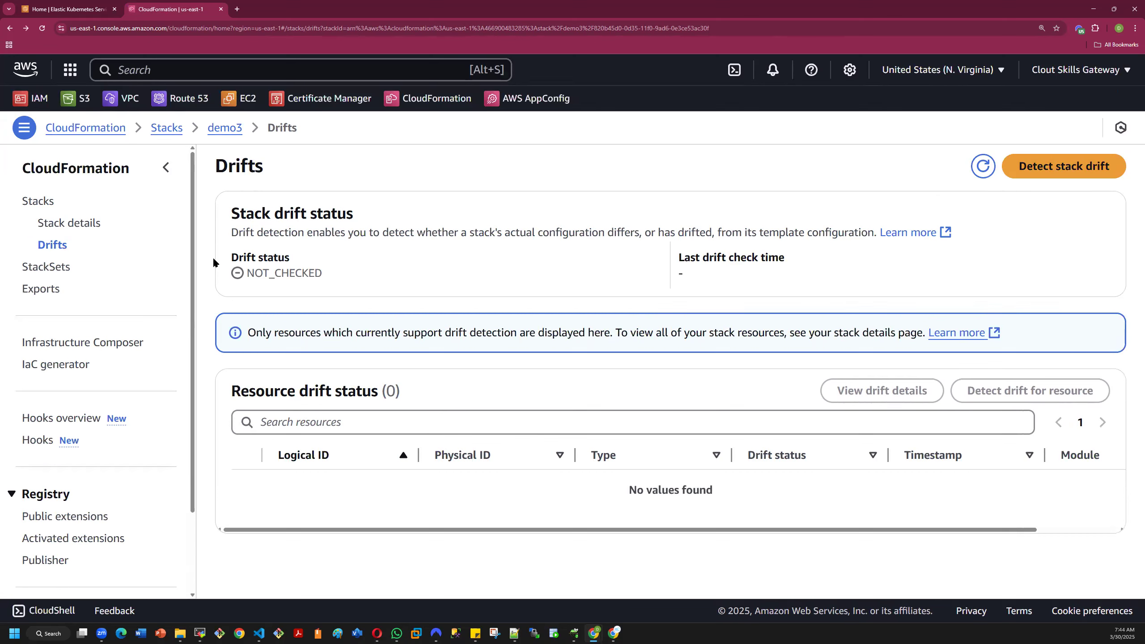
left_click(73, 224)
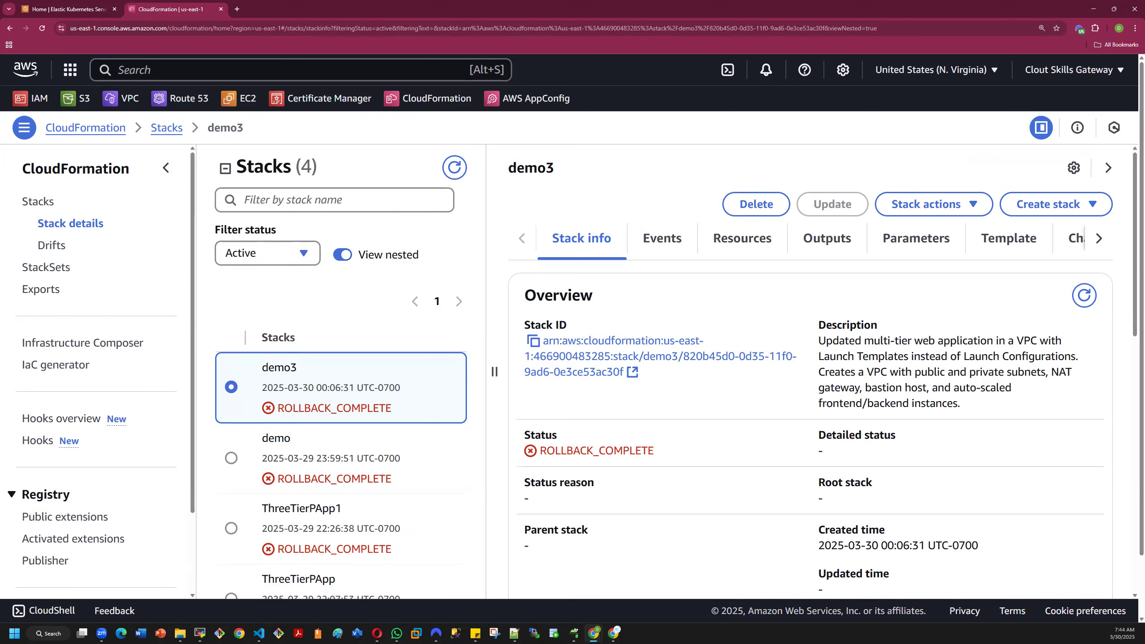
- Switch to Visual Studio Code with the albec2s.yaml CloudFormation template
key("alt+Tab")
left_click(865, 146)
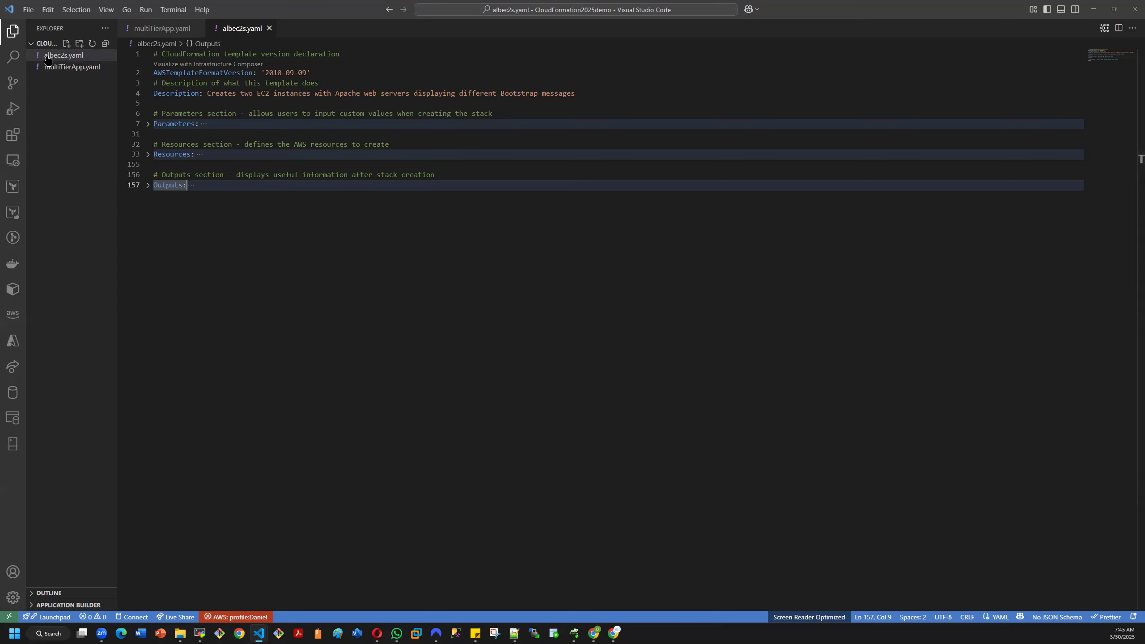
- Enlarge the albec2s.yaml text in the editor and bring the CloudFormation2025demo File Explorer window over it
left_click(179, 635)
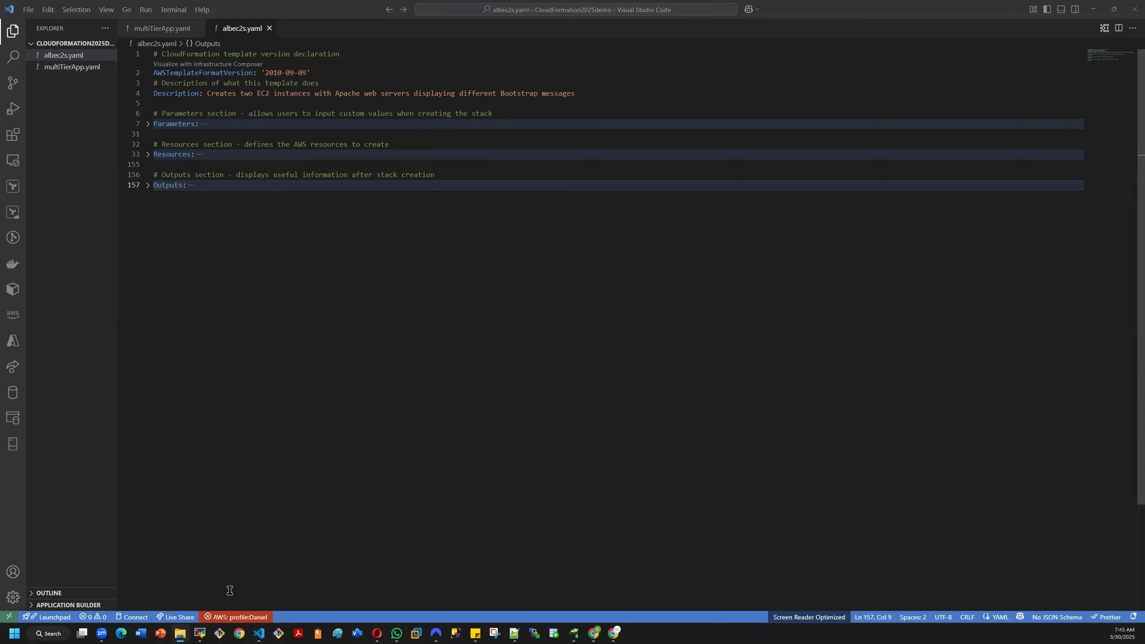
scroll(360, 444, "up", 3)
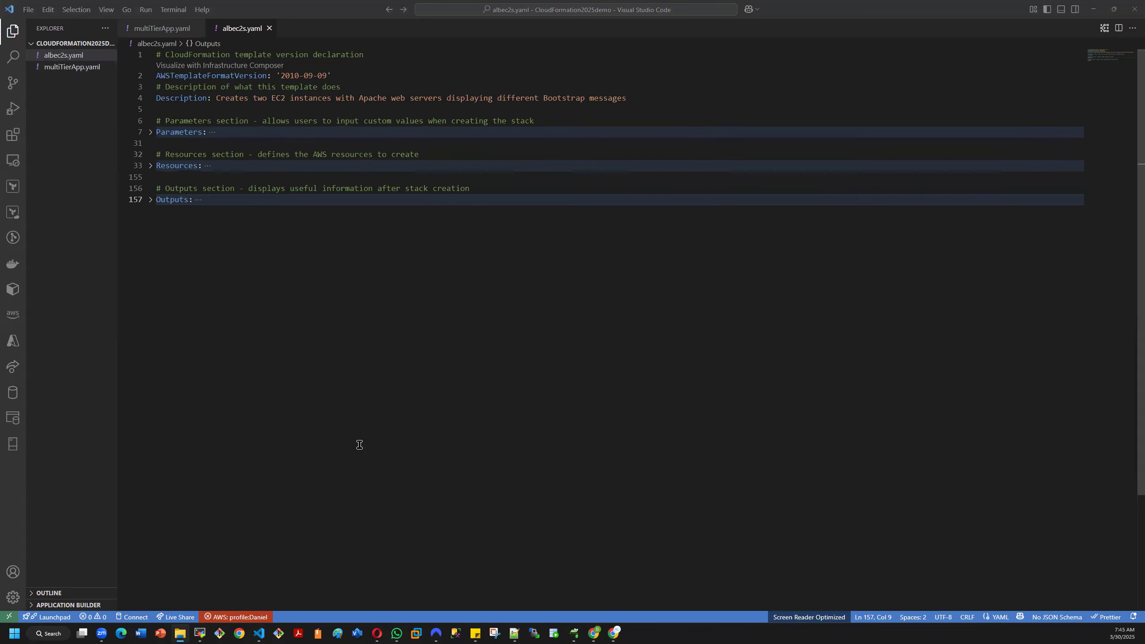
scroll(360, 445, "up", 1)
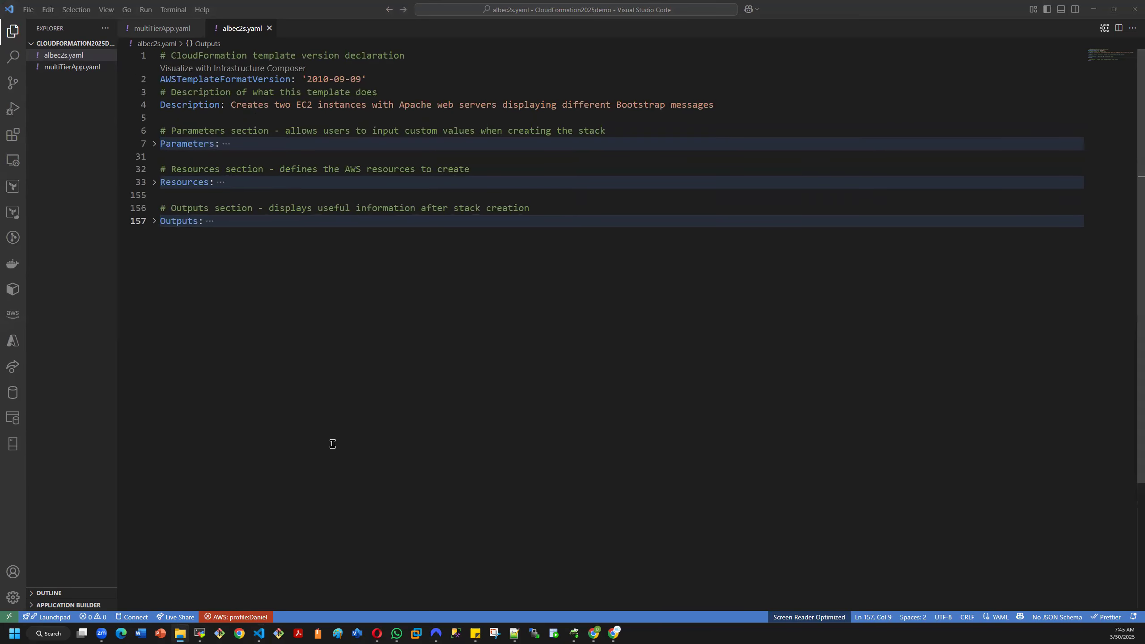
scroll(332, 444, "up", 2)
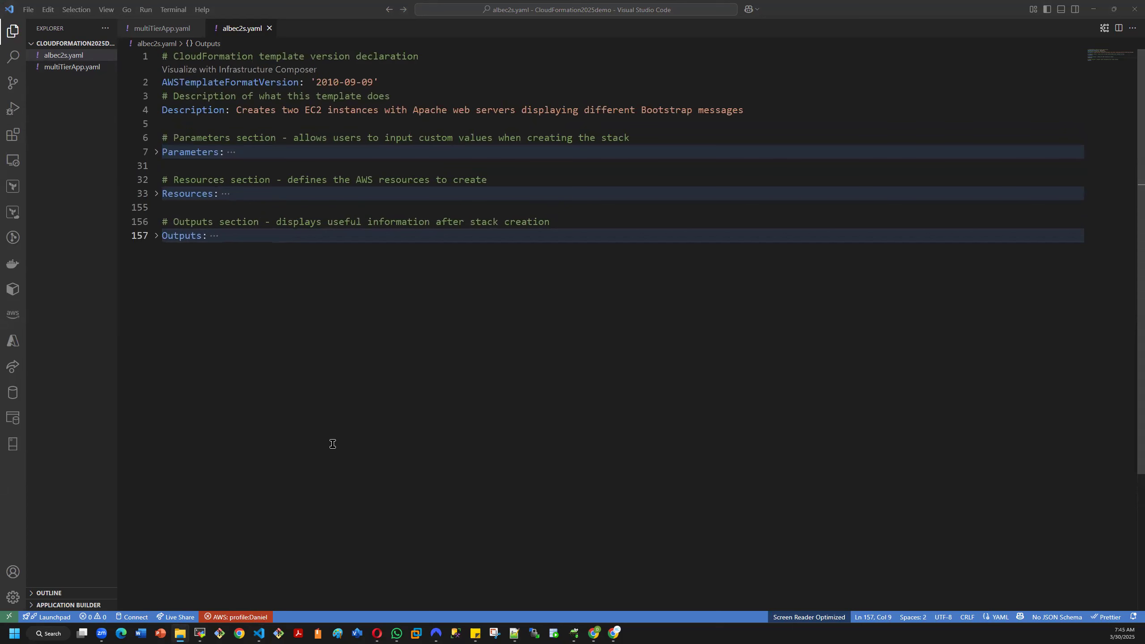
scroll(333, 443, "up", 3)
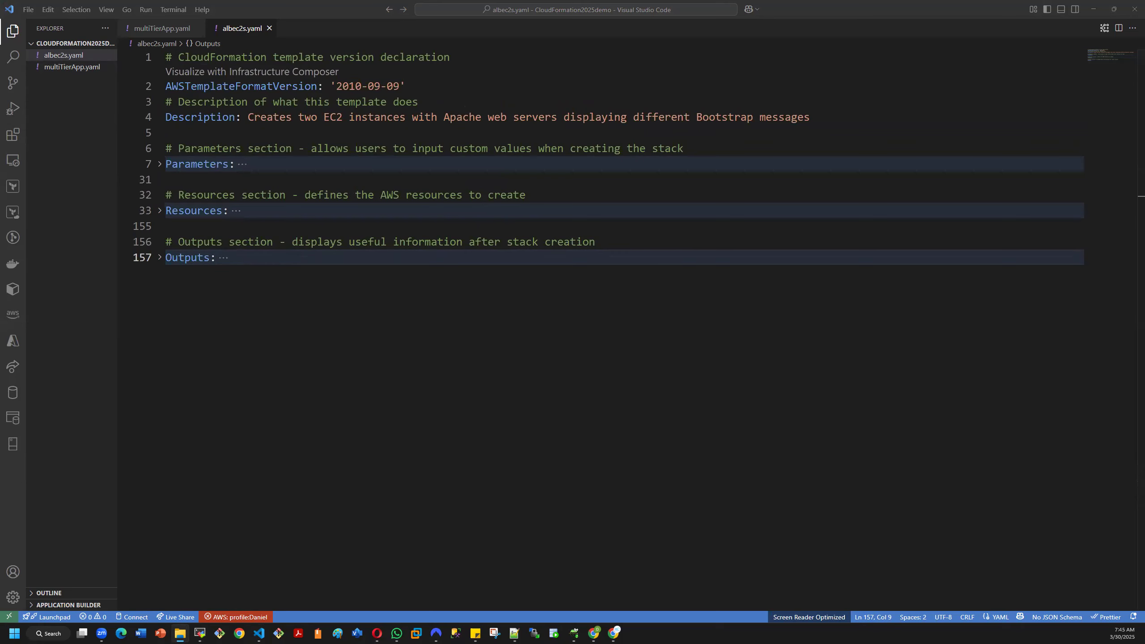
left_click_drag(1144, 149, 638, 148)
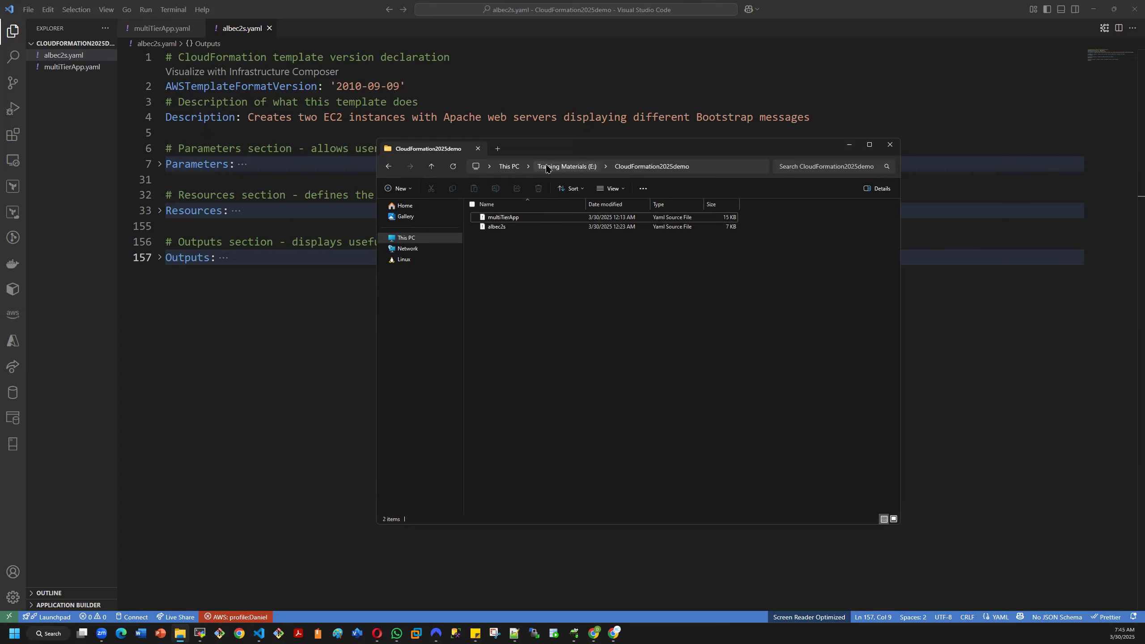
- Show the full path of the CloudFormation2025demo folder and its location on the Training Materials (E:) drive, ending inside the folder
left_click(702, 168)
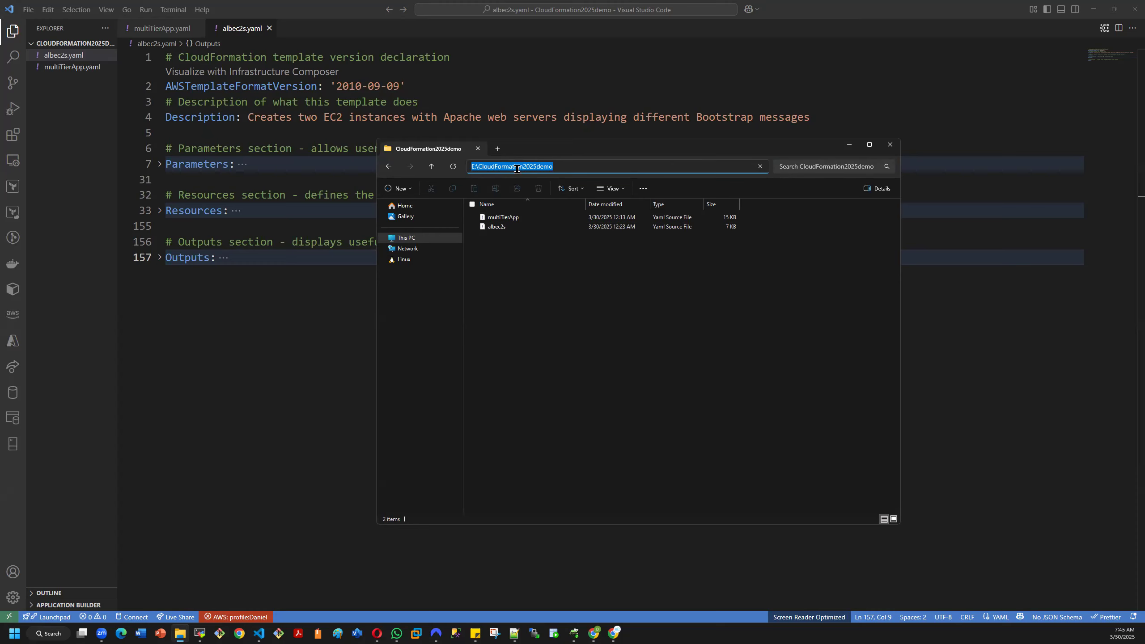
left_click(721, 304)
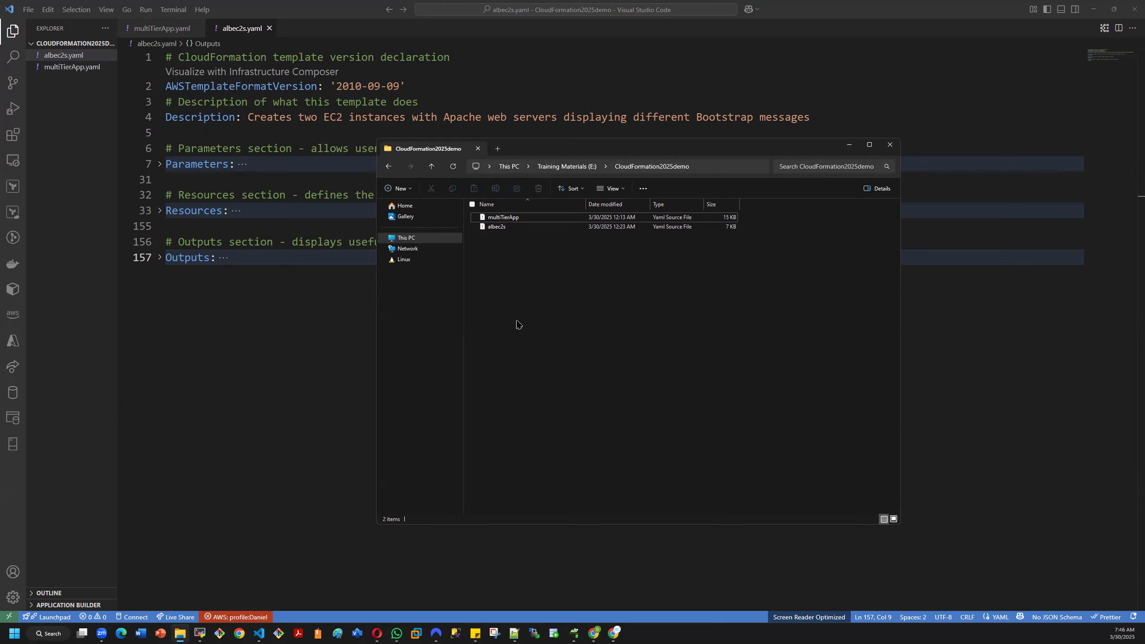
left_click(387, 168)
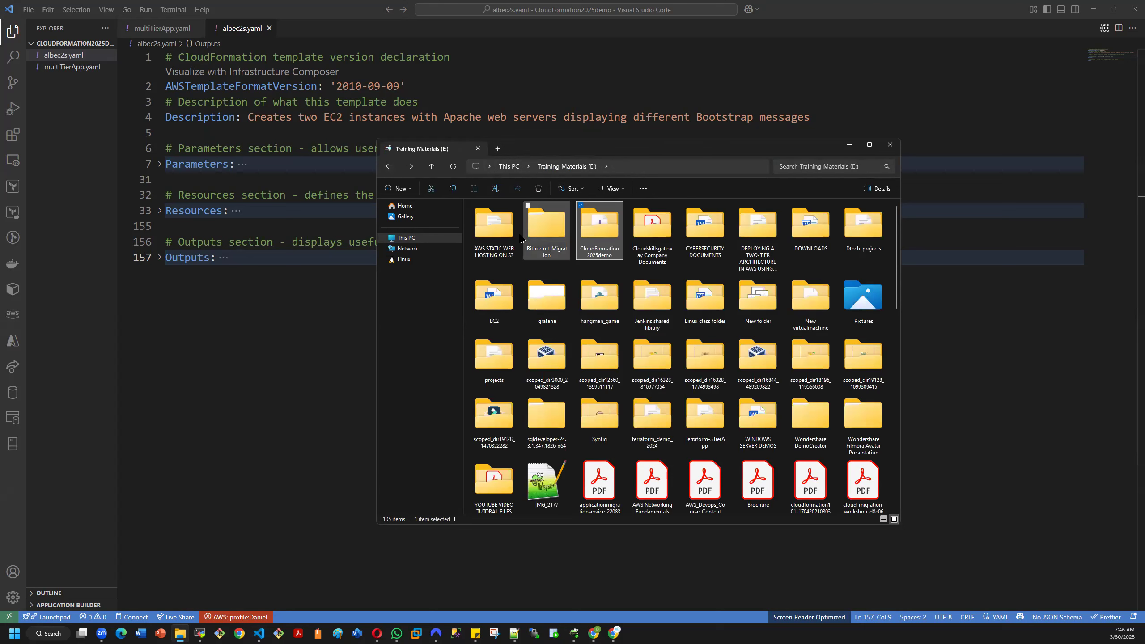
double_click(600, 239)
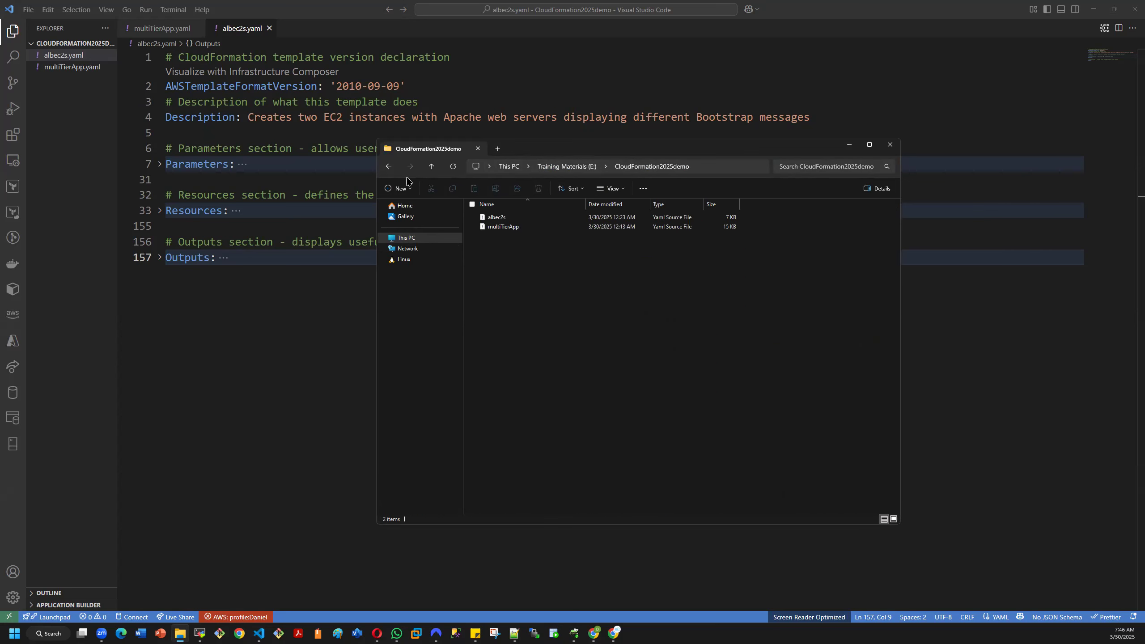
left_click(390, 167)
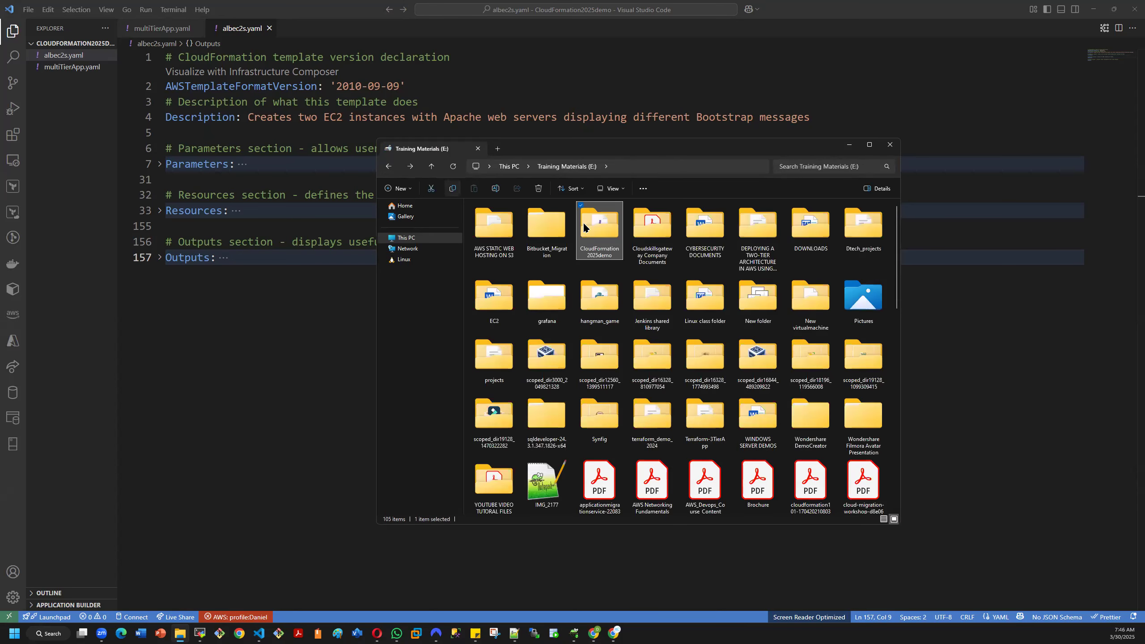
double_click(611, 239)
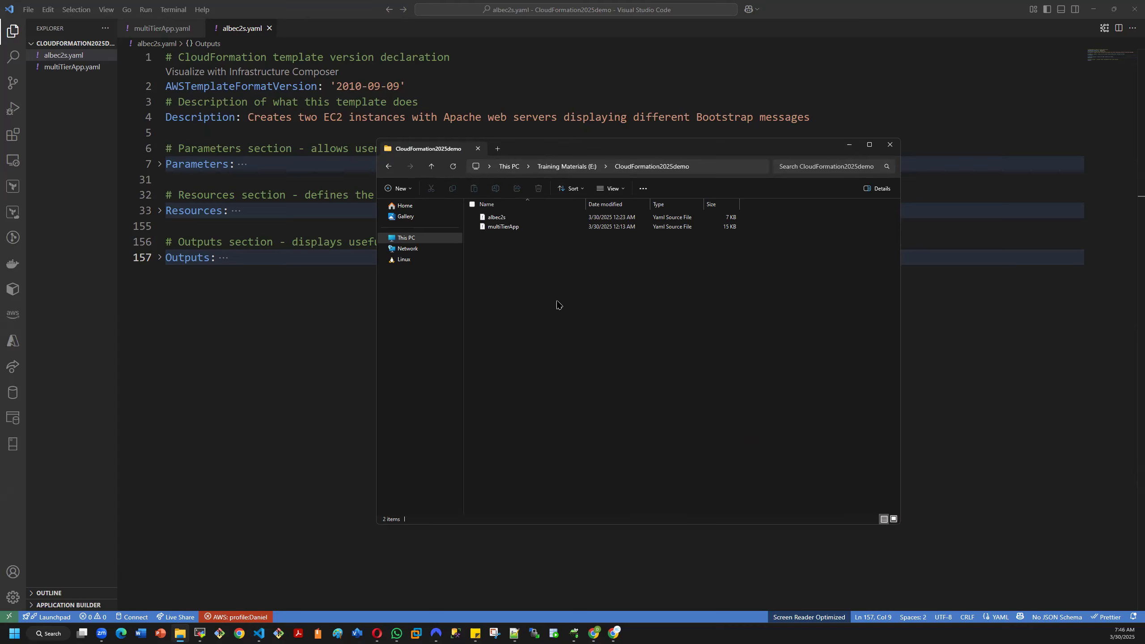
- Open the CloudFormation2025demo folder with Visual Studio Code from File Explorer
right_click(534, 272)
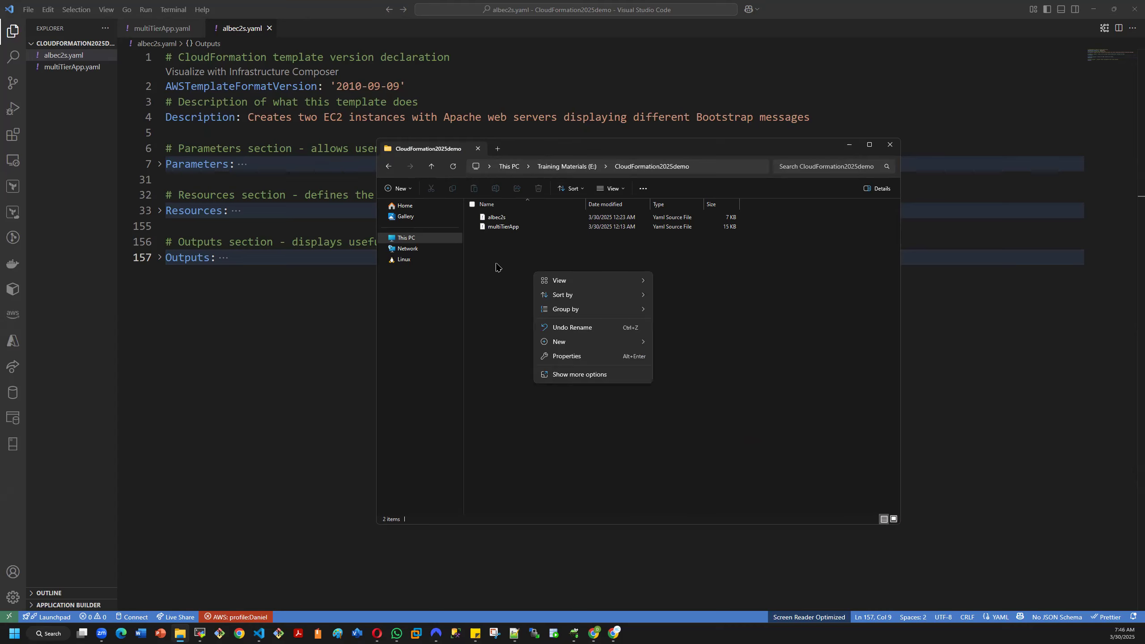
left_click(493, 302)
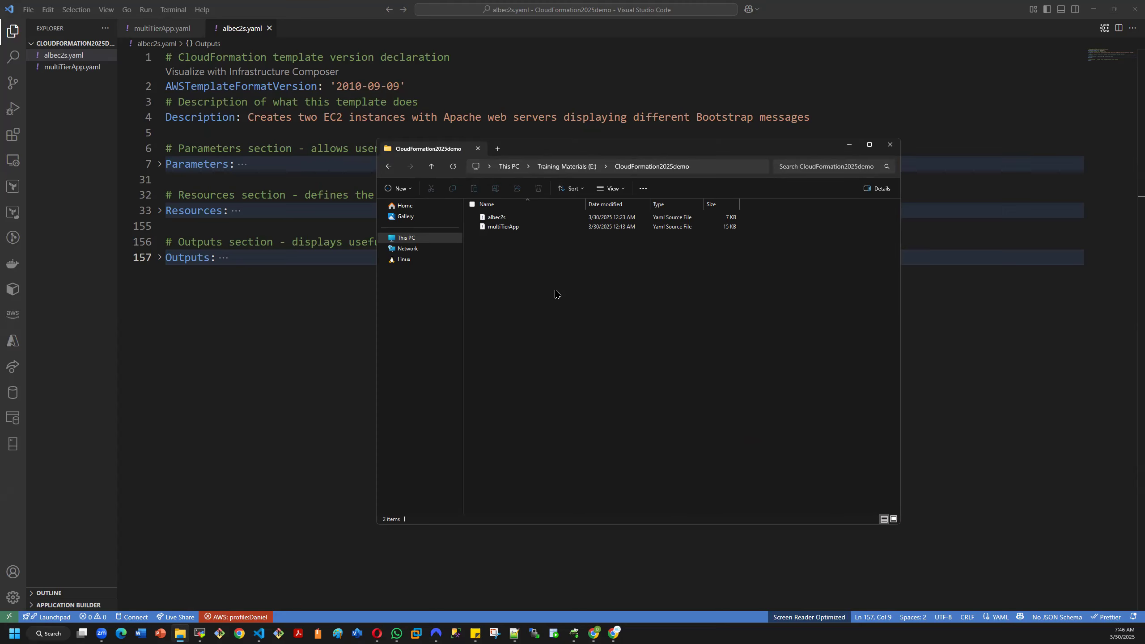
right_click(555, 294)
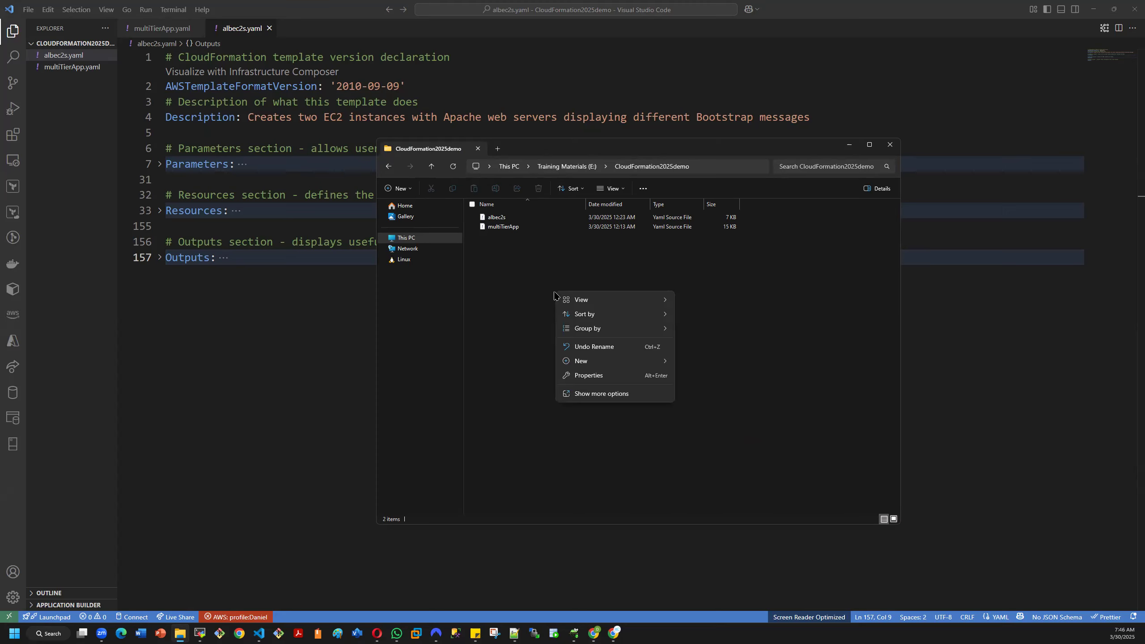
left_click(584, 395)
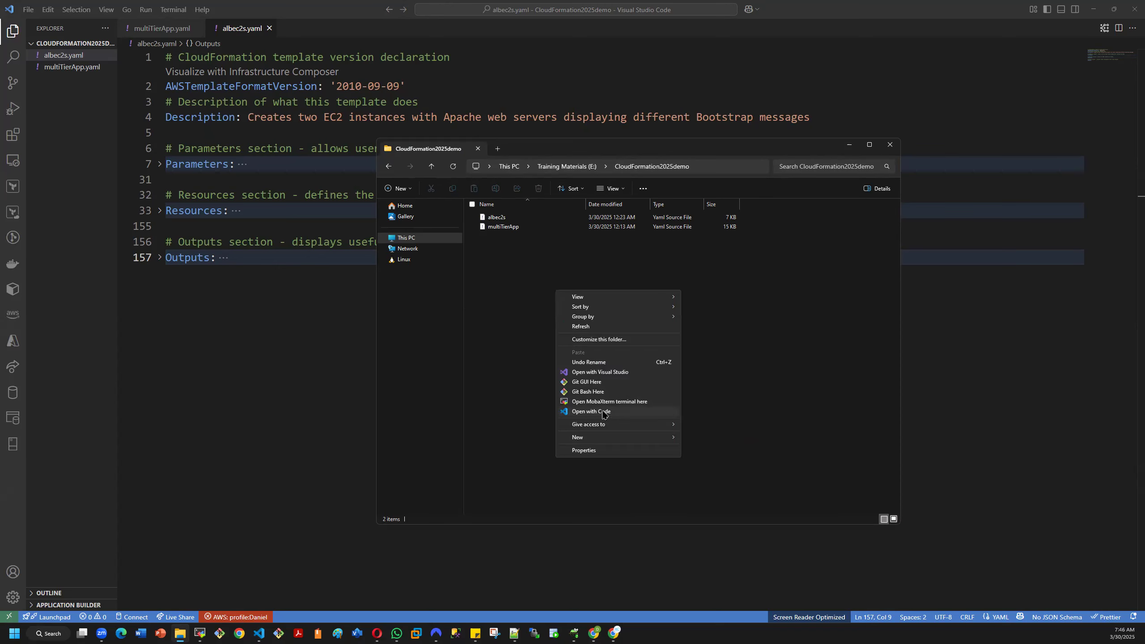
left_click(583, 414)
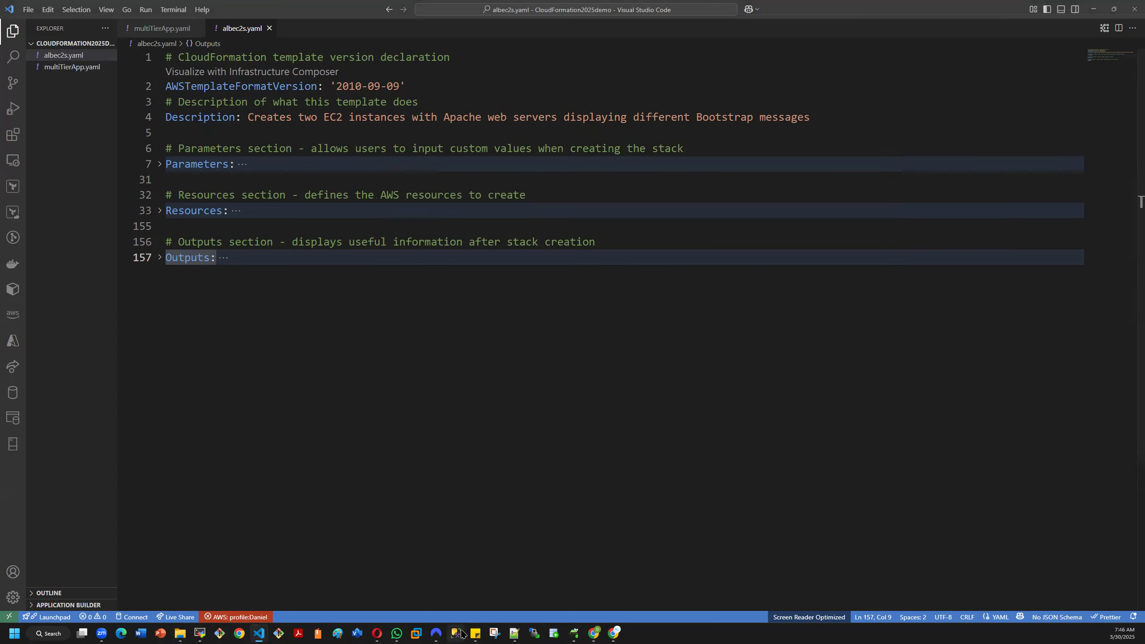
- Switch back to the CloudFormation2025demo folder in File Explorer and launch Git Bash there
left_click(181, 634)
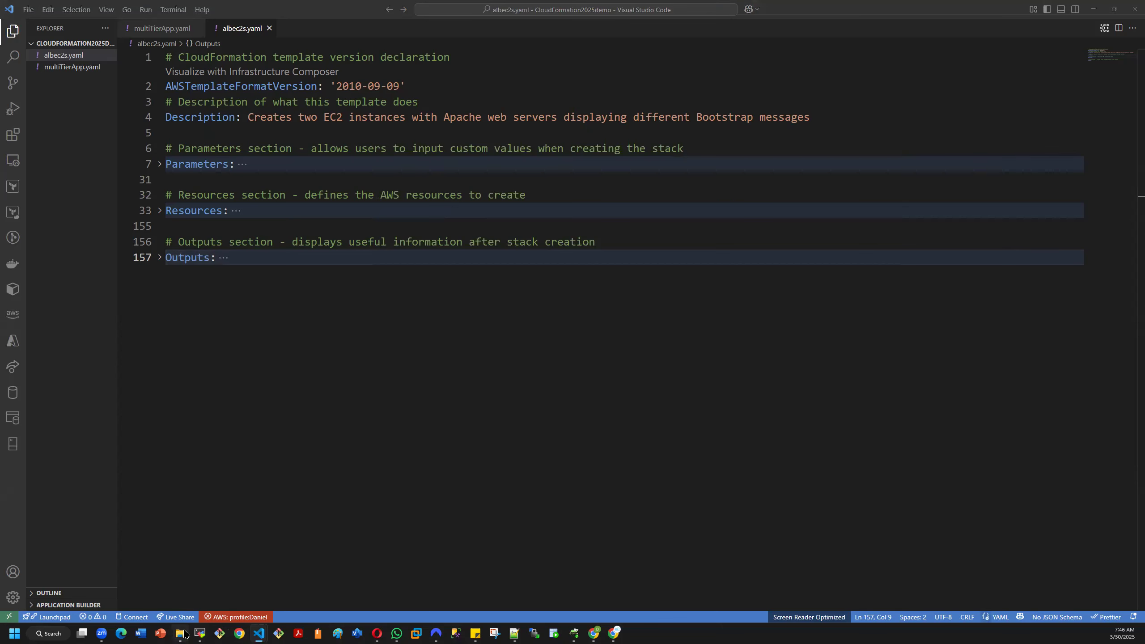
right_click(521, 288)
left_click(553, 390)
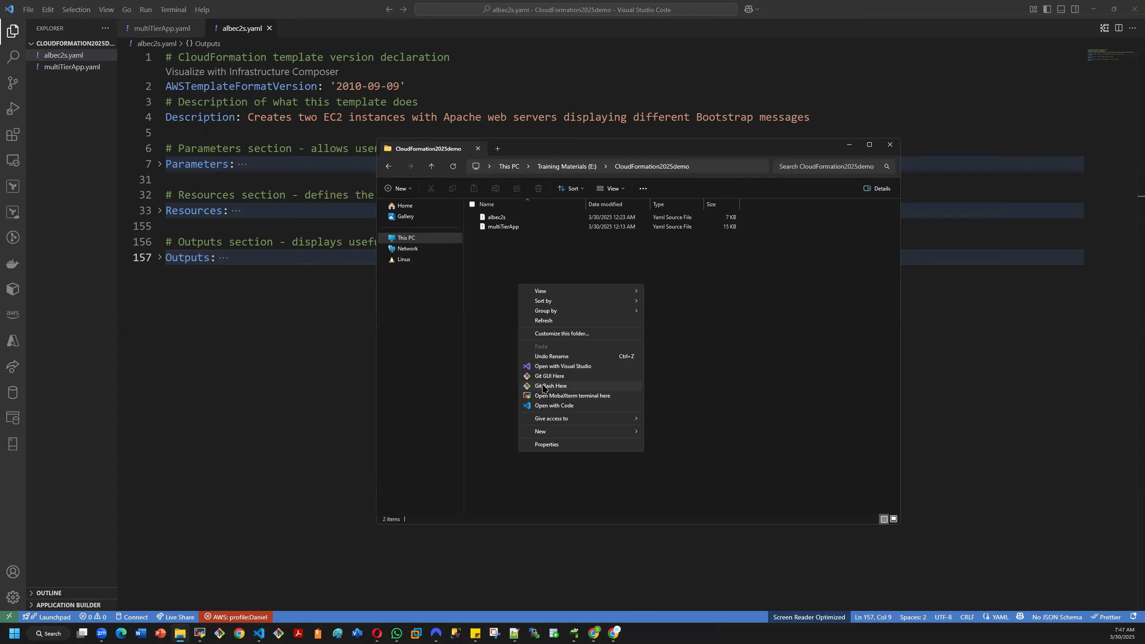
left_click(544, 387)
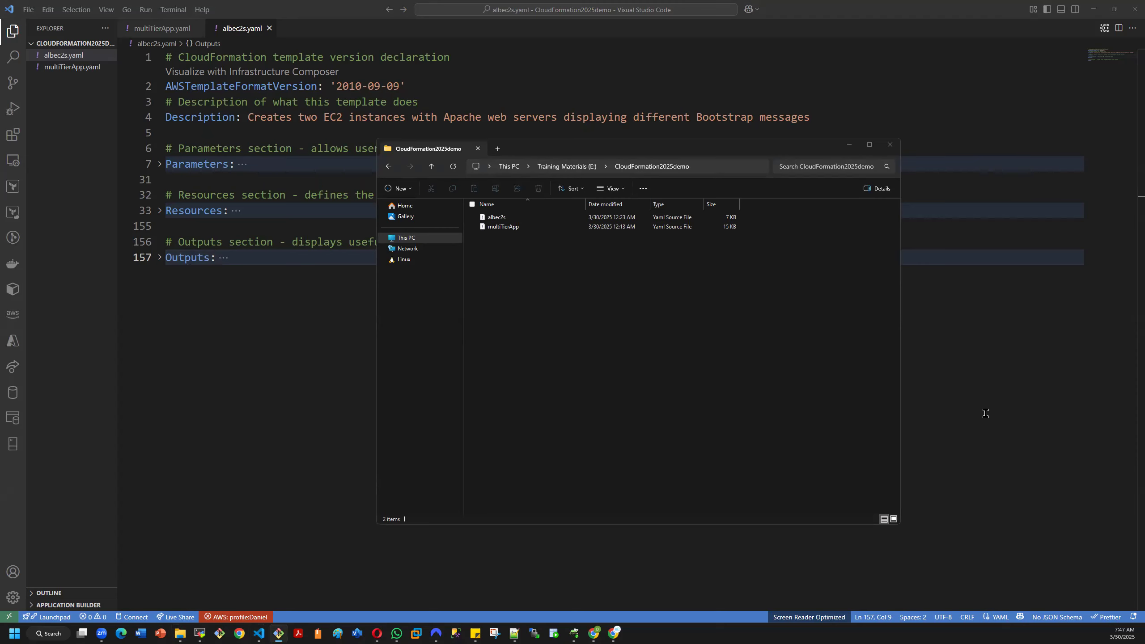
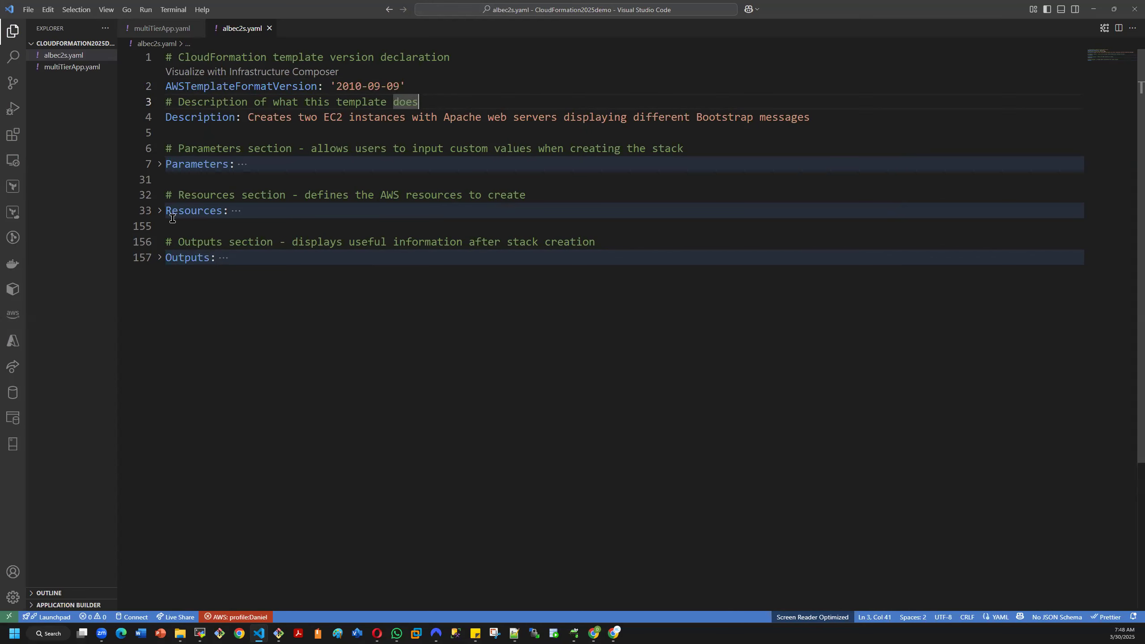
- Expand the Parameters section of albec2s.yaml and look over its key pair, instance type and SSH location parameters
left_click(419, 87)
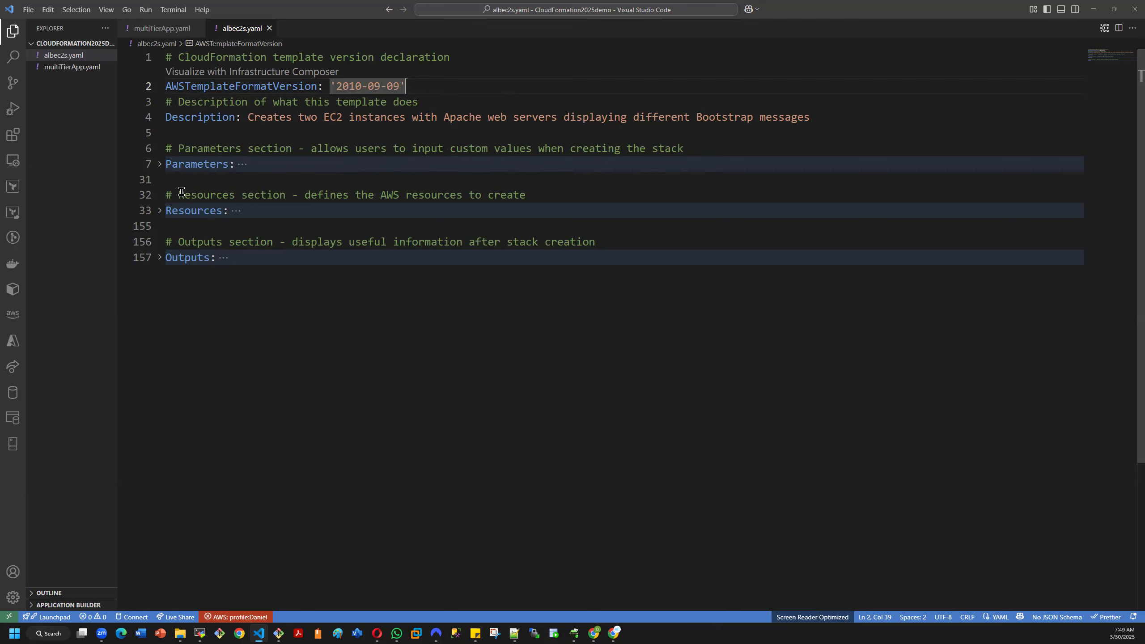
left_click(160, 165)
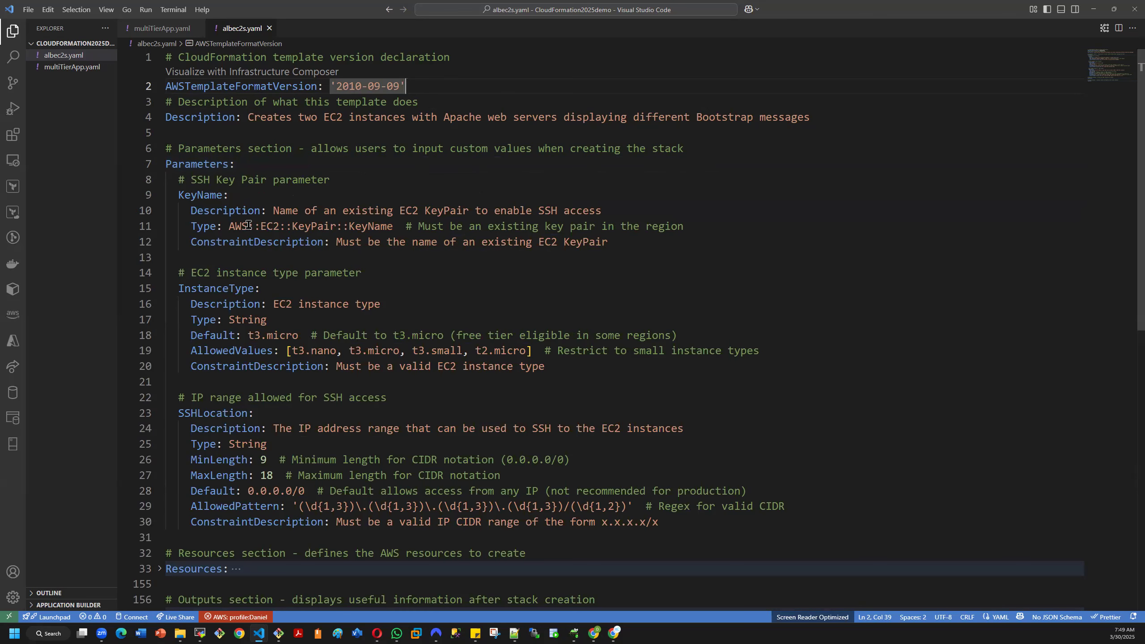
scroll(446, 341, "down", 1)
scroll(433, 342, "up", 1)
scroll(309, 305, "down", 2)
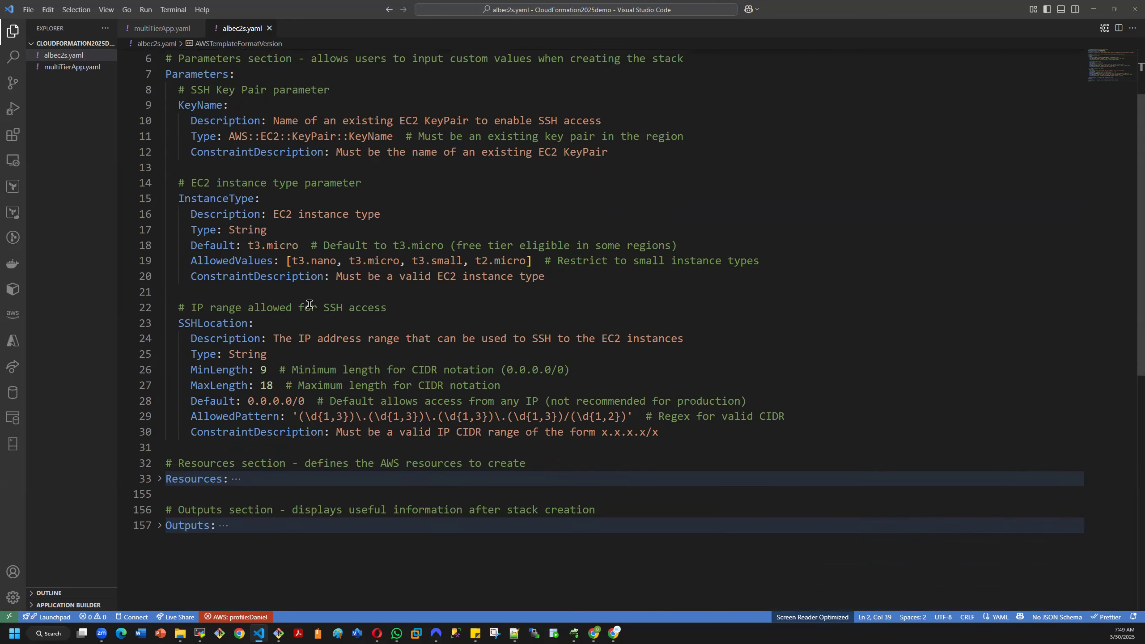
scroll(307, 306, "up", 2)
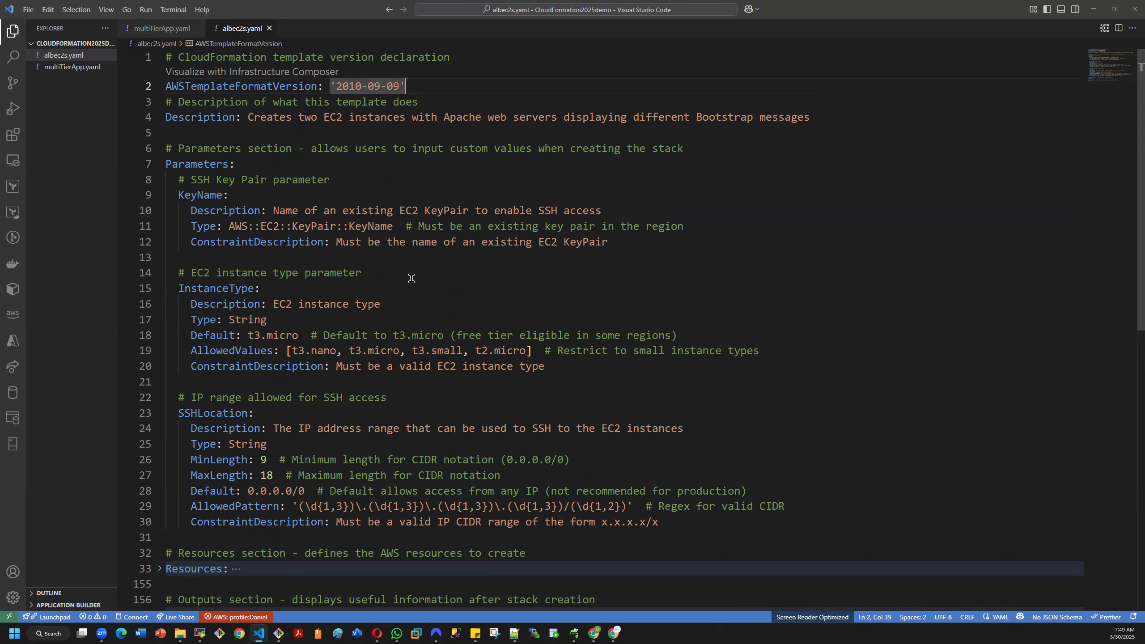
- Highlight the KeyName block, the InstanceType block and the list of allowed instance types in the Parameters section
left_click_drag(179, 196, 325, 258)
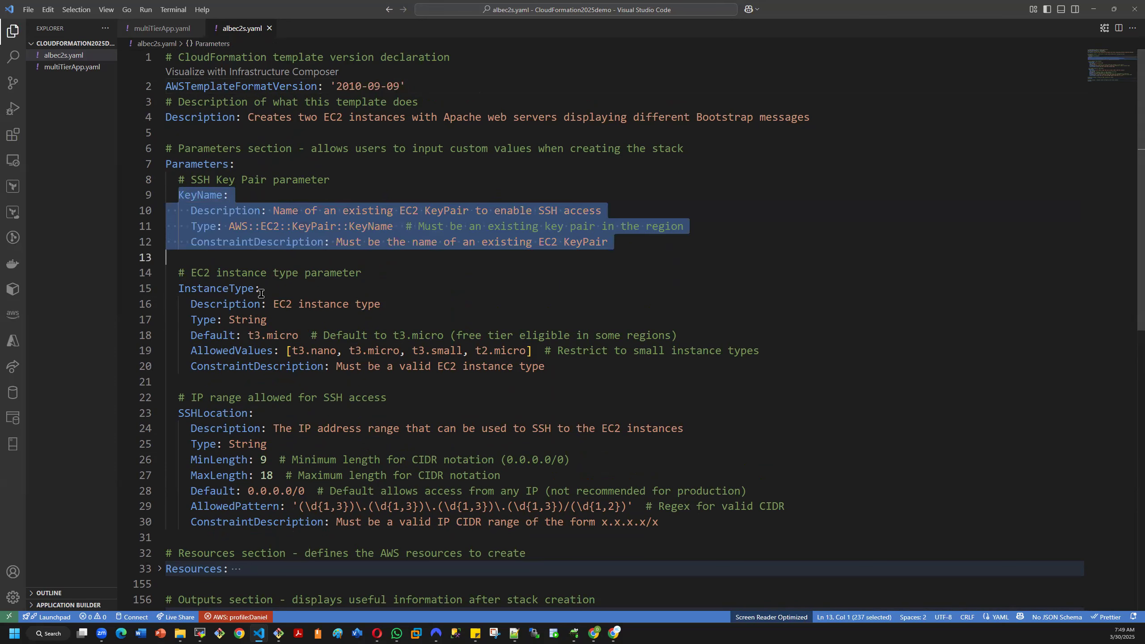
left_click_drag(179, 291, 444, 379)
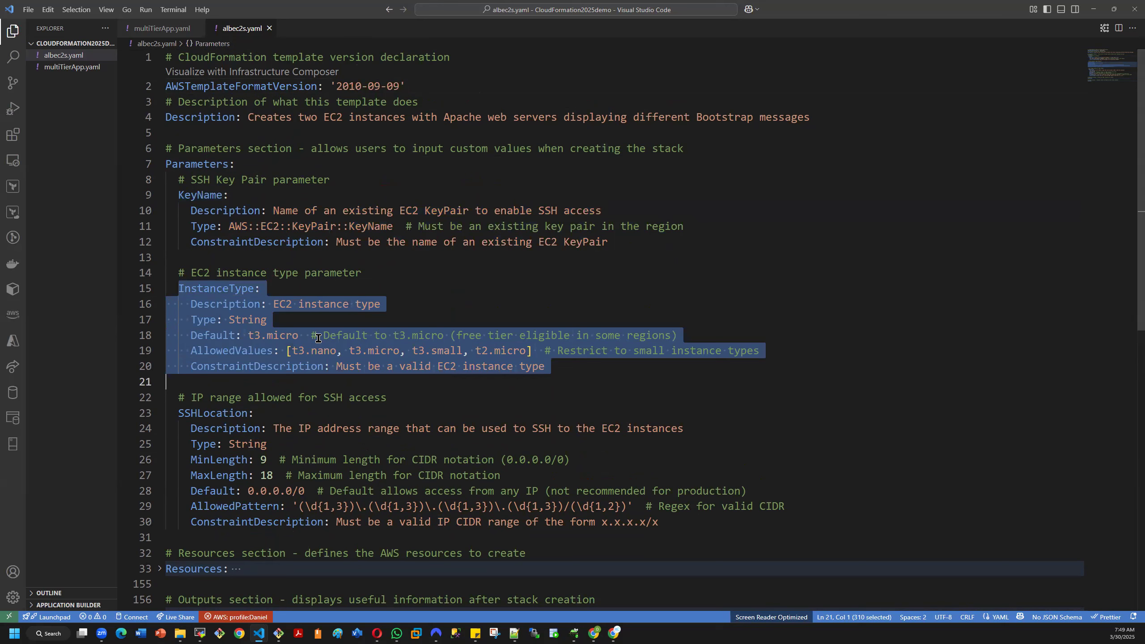
left_click_drag(288, 352, 531, 353)
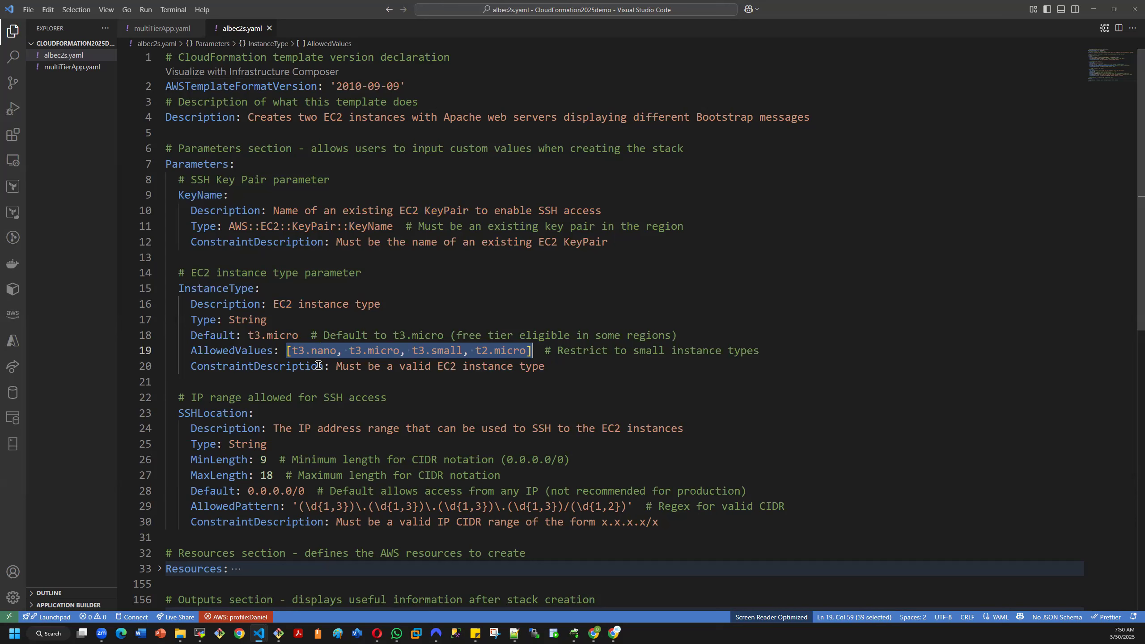
left_click(397, 383)
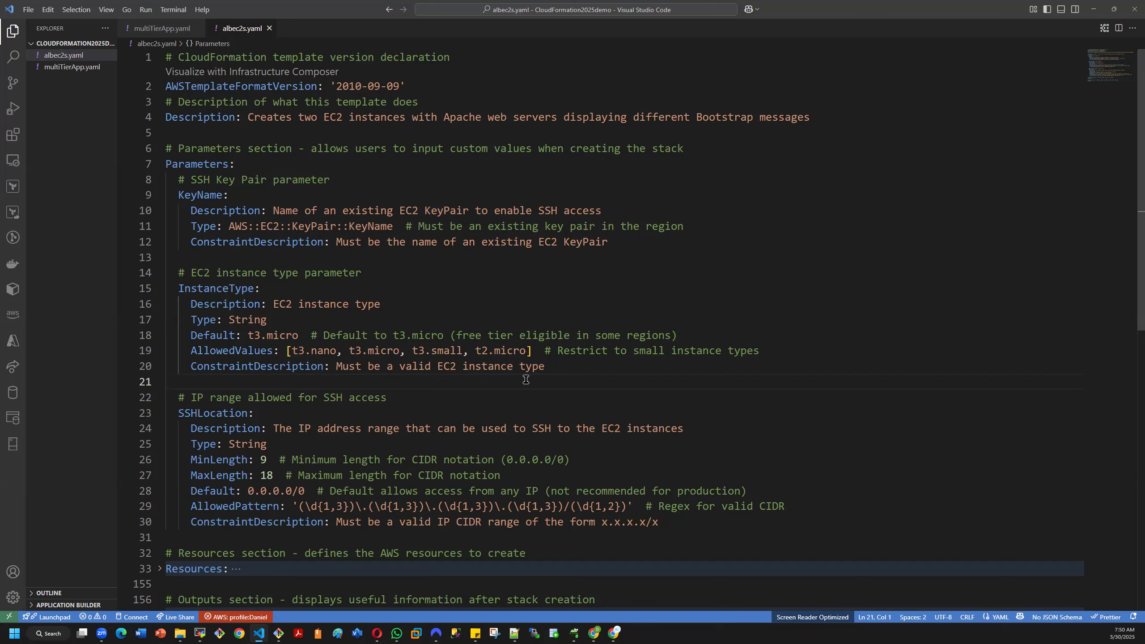
left_click_drag(289, 350, 525, 354)
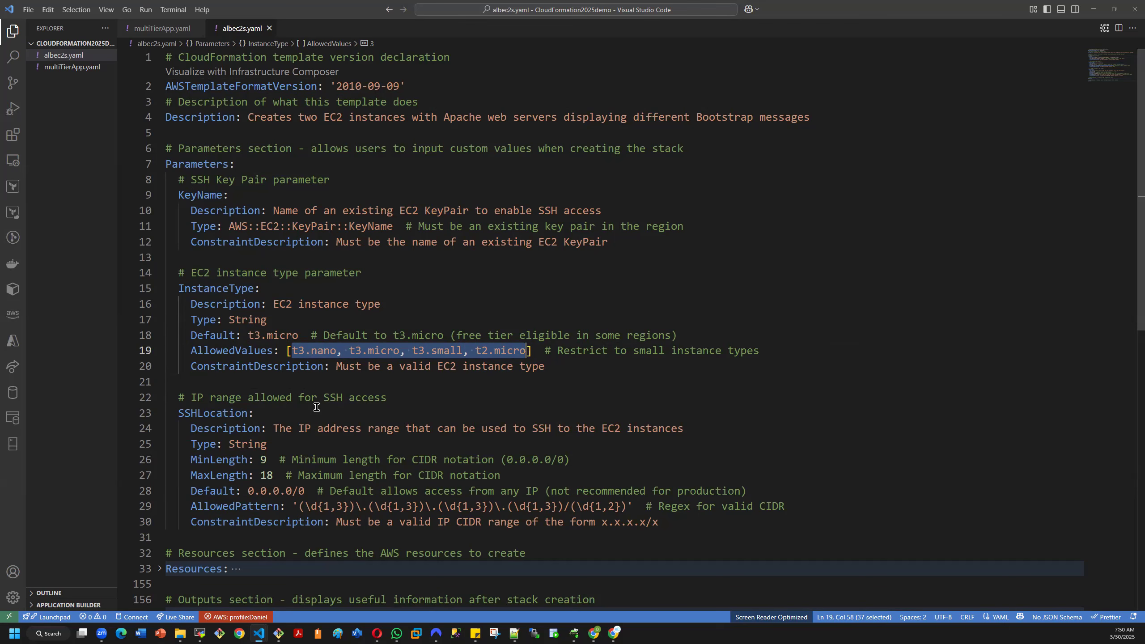
- Examine the SSHLocation parameter's length limits, default, allowed pattern and constraint description
scroll(313, 408, "down", 1)
scroll(312, 409, "down", 1)
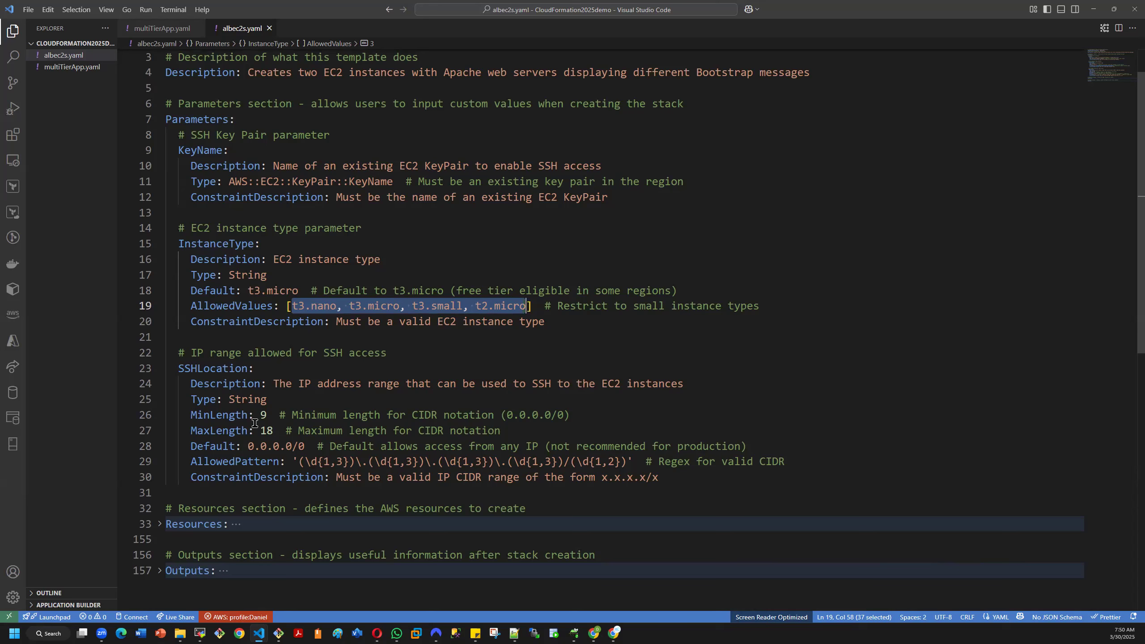
scroll(287, 426, "down", 1)
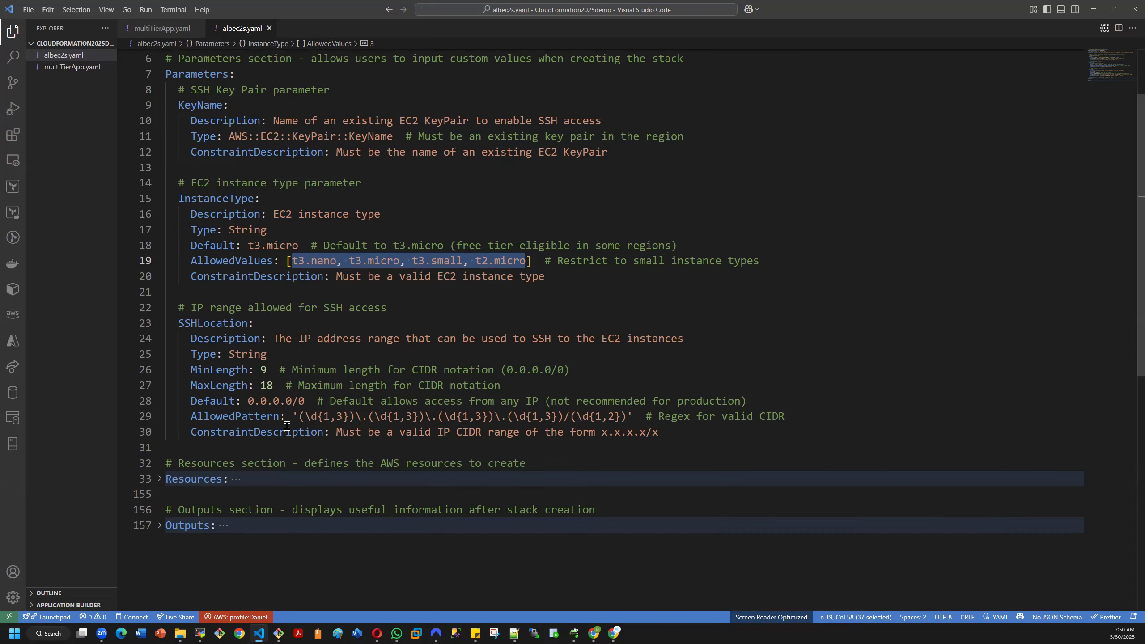
scroll(287, 426, "down", 1)
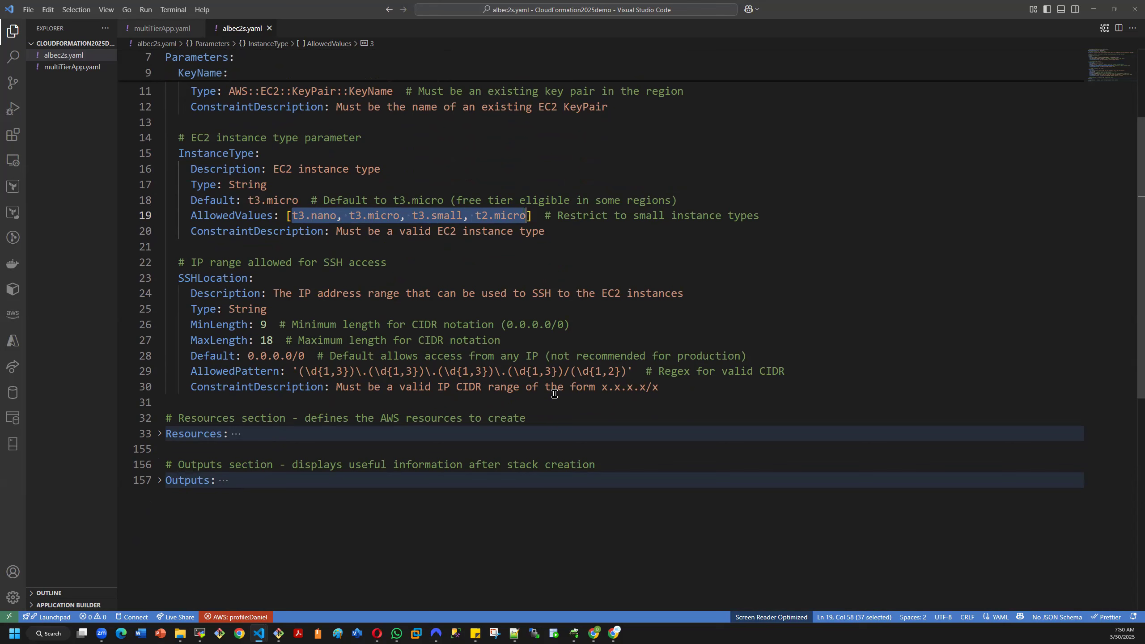
scroll(515, 396, "down", 2)
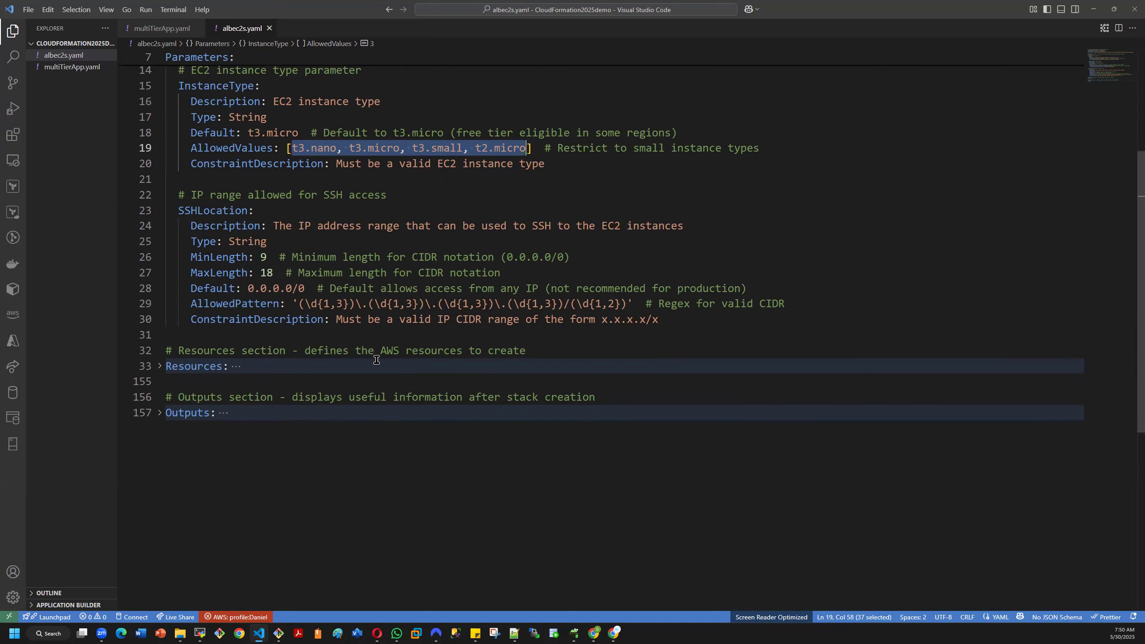
- Expand the Resources section, review the web server security group and highlight ServerA's ImageId value
left_click(160, 367)
scroll(350, 408, "down", 2)
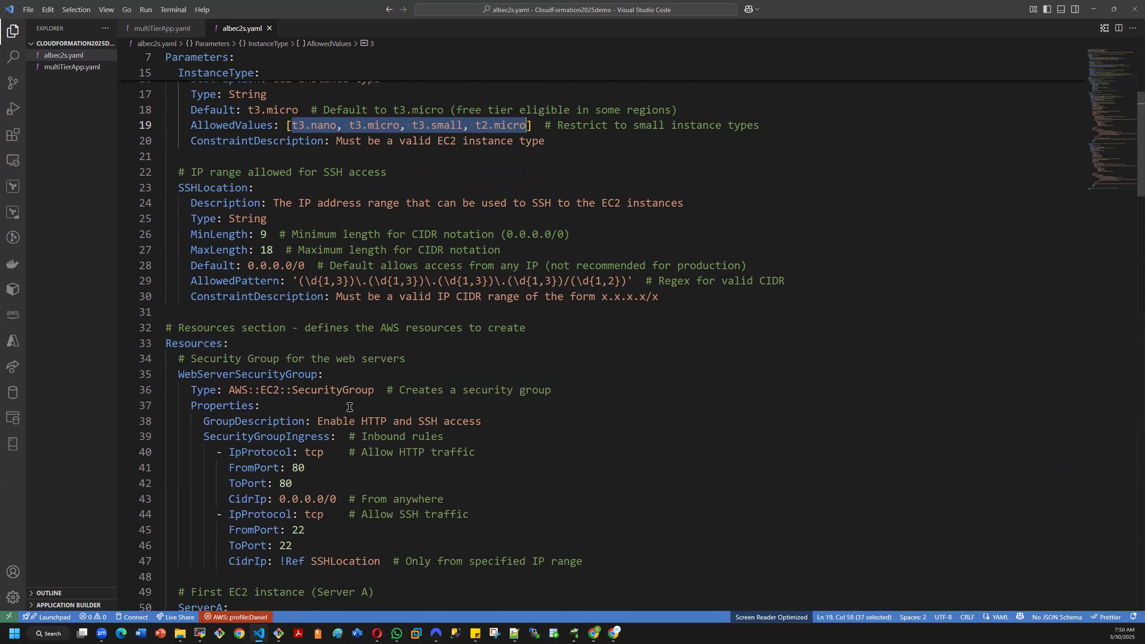
scroll(349, 408, "down", 2)
scroll(346, 410, "down", 1)
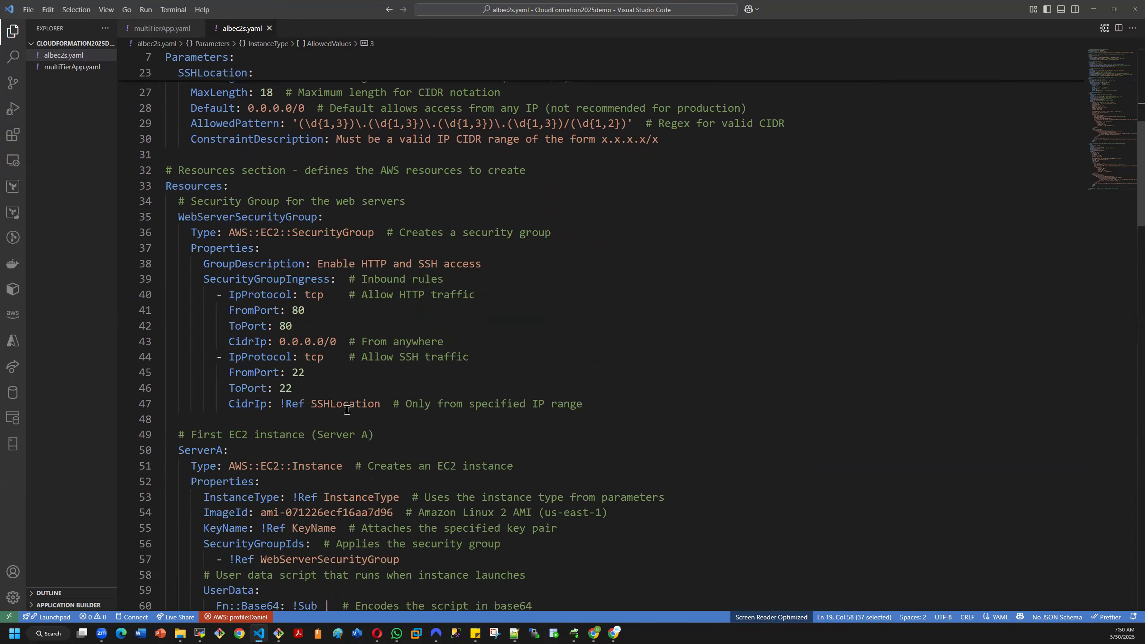
scroll(347, 410, "down", 1)
scroll(347, 411, "down", 1)
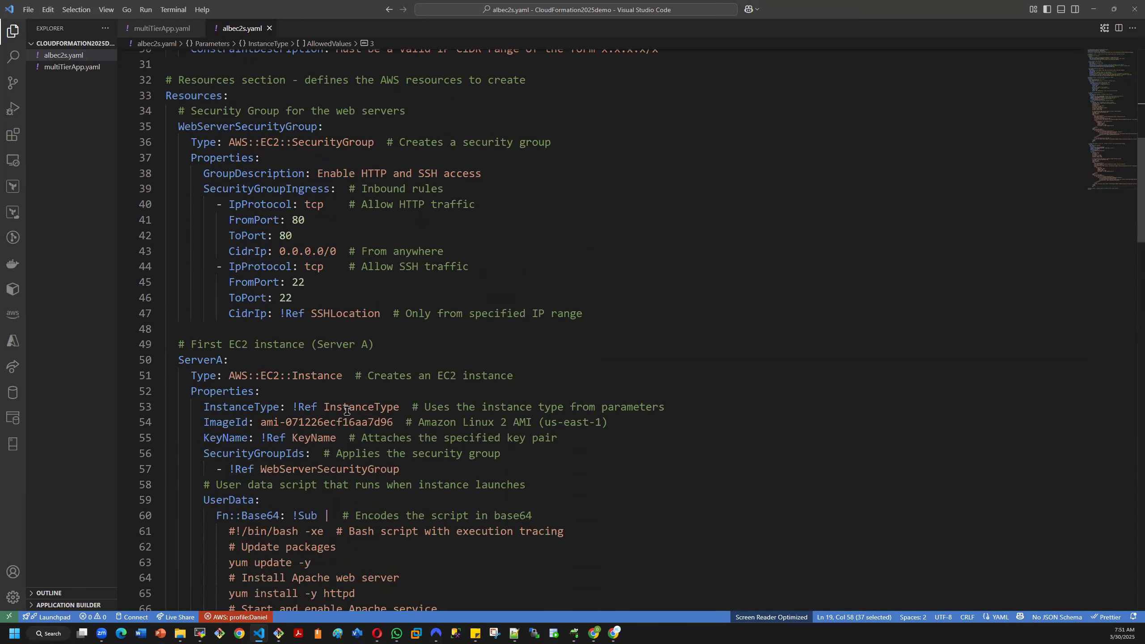
scroll(353, 417, "up", 1)
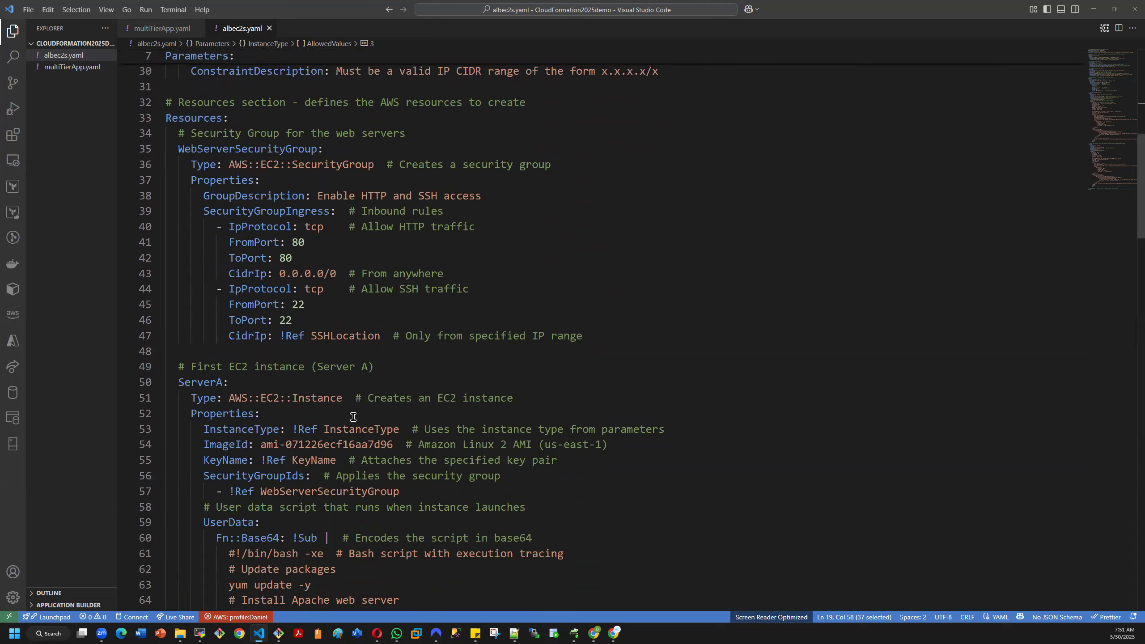
scroll(353, 428, "down", 2)
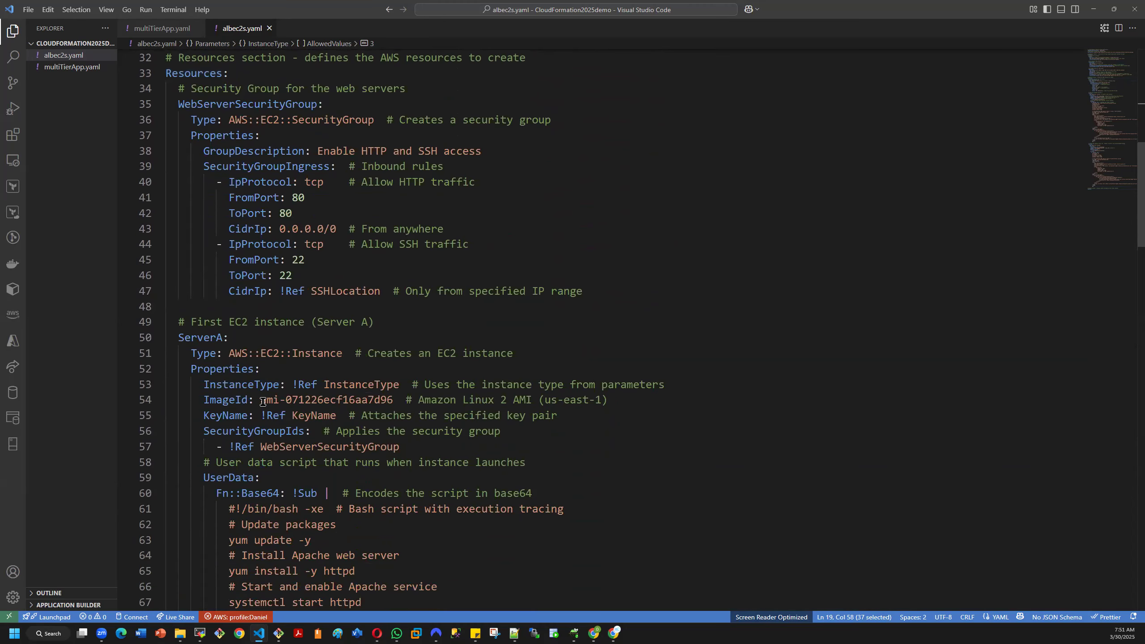
left_click_drag(263, 401, 394, 405)
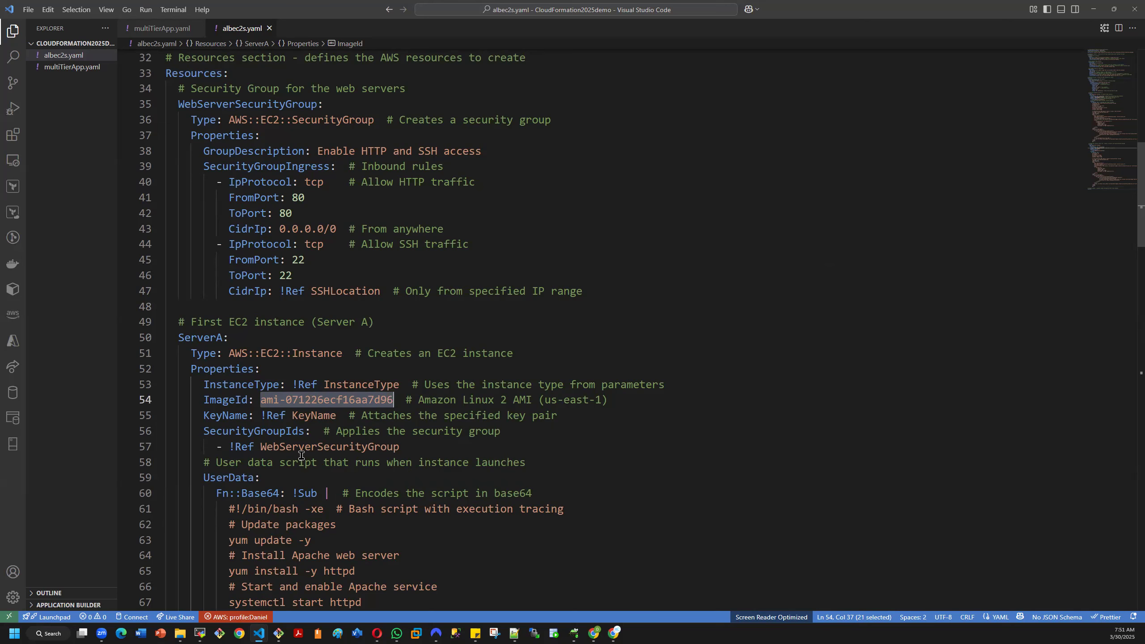
- Examine ServerA's user data script and highlight it from the #!/bin/bash line into the HTML page's style block
scroll(301, 456, "down", 2)
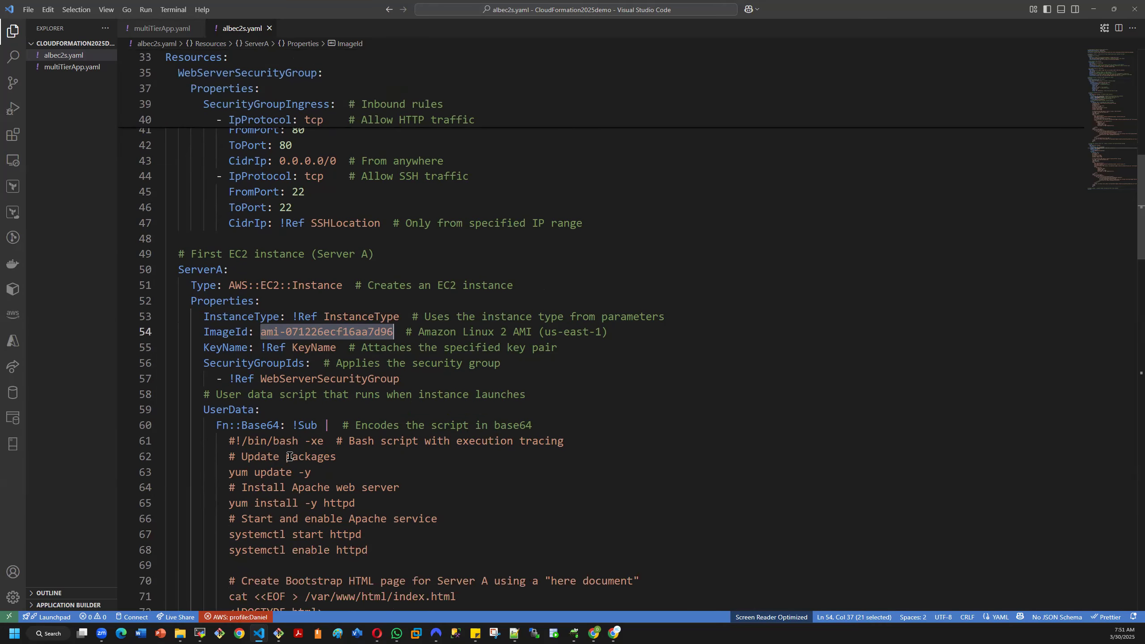
scroll(264, 464, "down", 3)
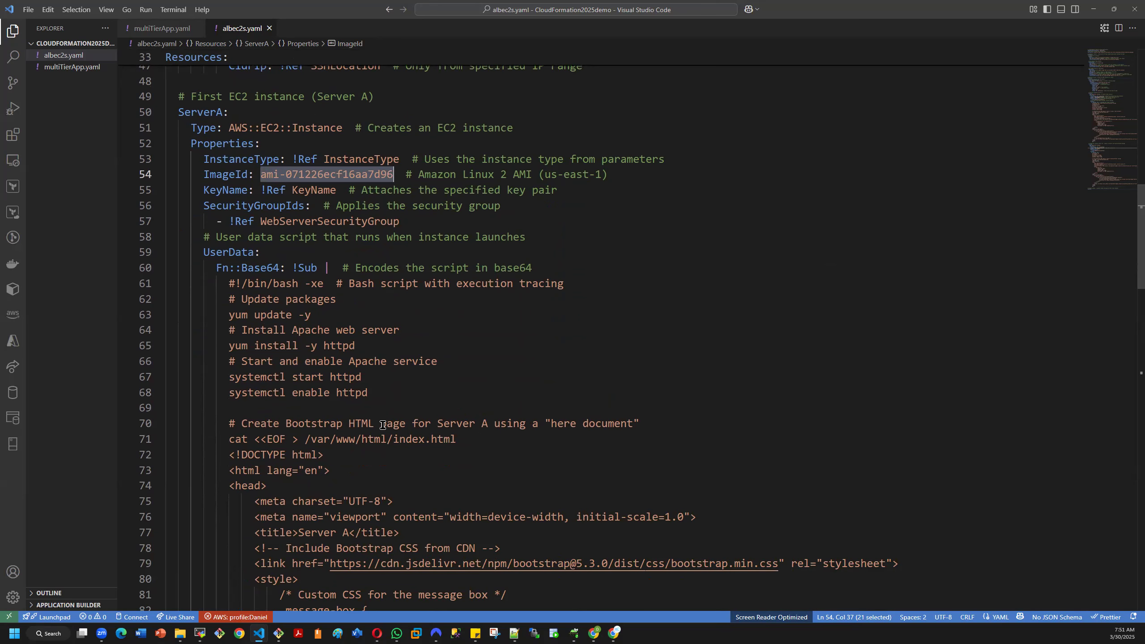
scroll(383, 406, "down", 1)
scroll(380, 403, "up", 1)
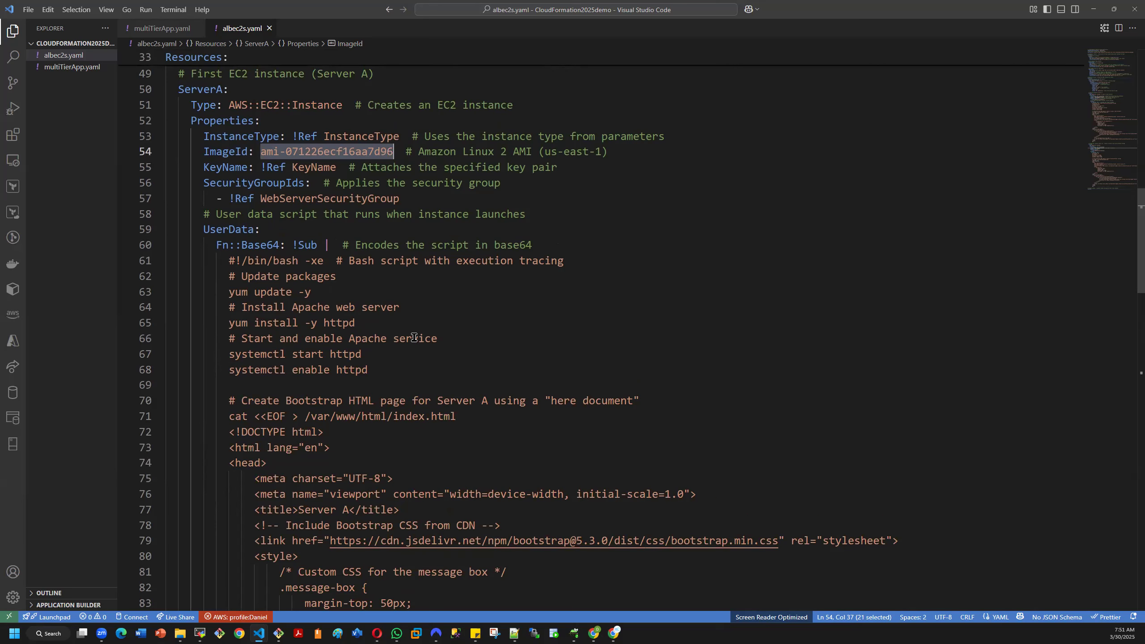
scroll(372, 328, "down", 3)
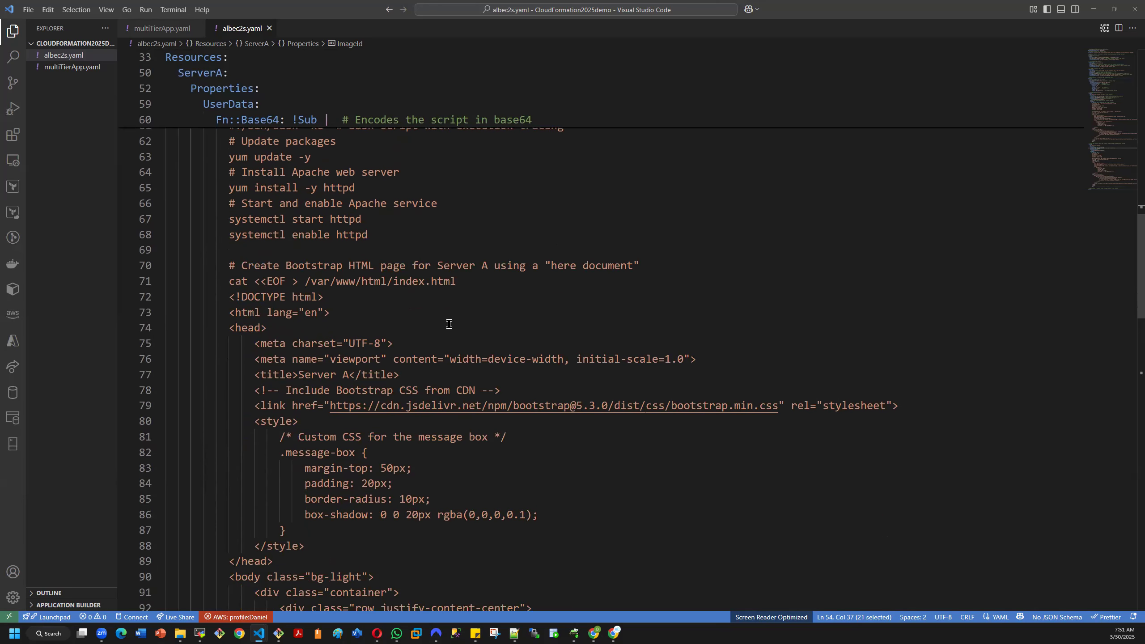
scroll(448, 362, "down", 2)
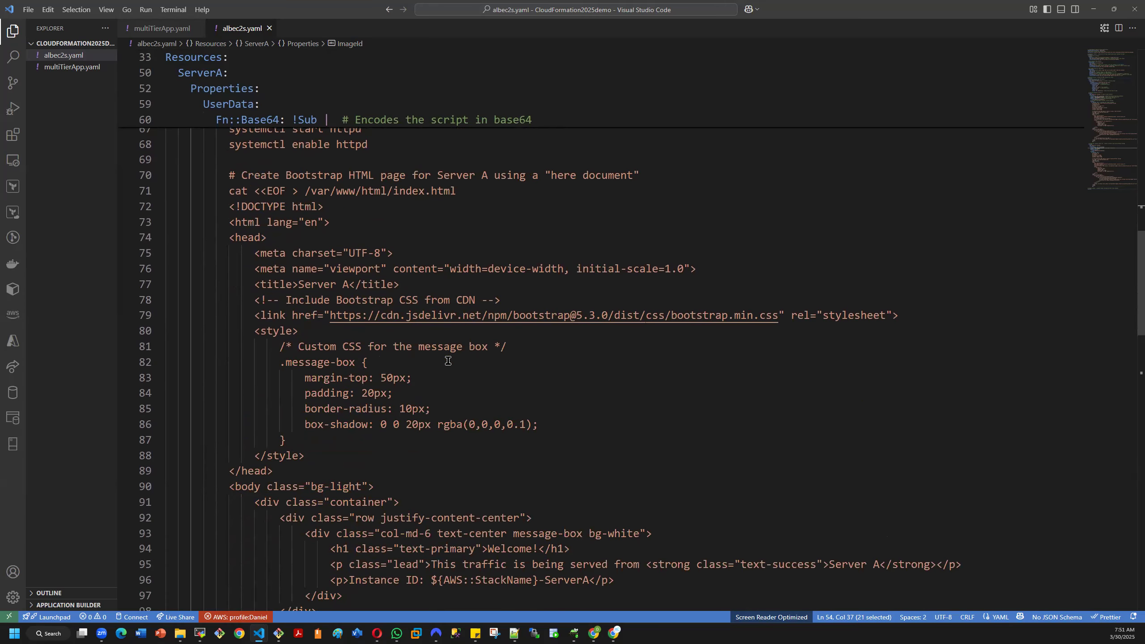
scroll(323, 352, "up", 3)
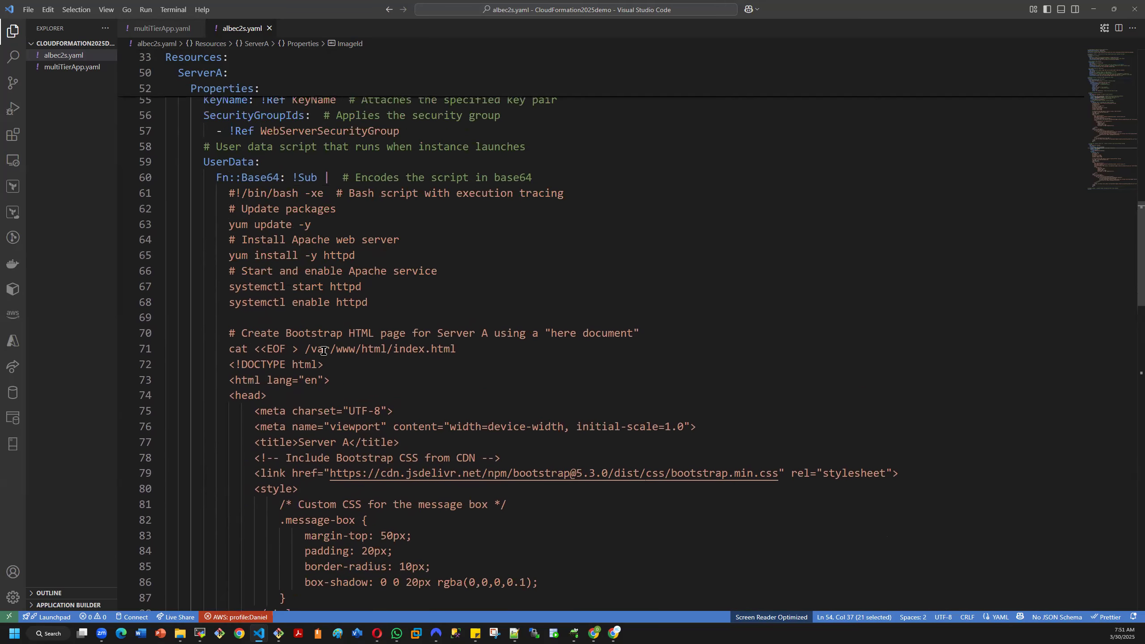
scroll(324, 351, "up", 2)
left_click(228, 266)
left_click_drag(229, 270, 615, 600)
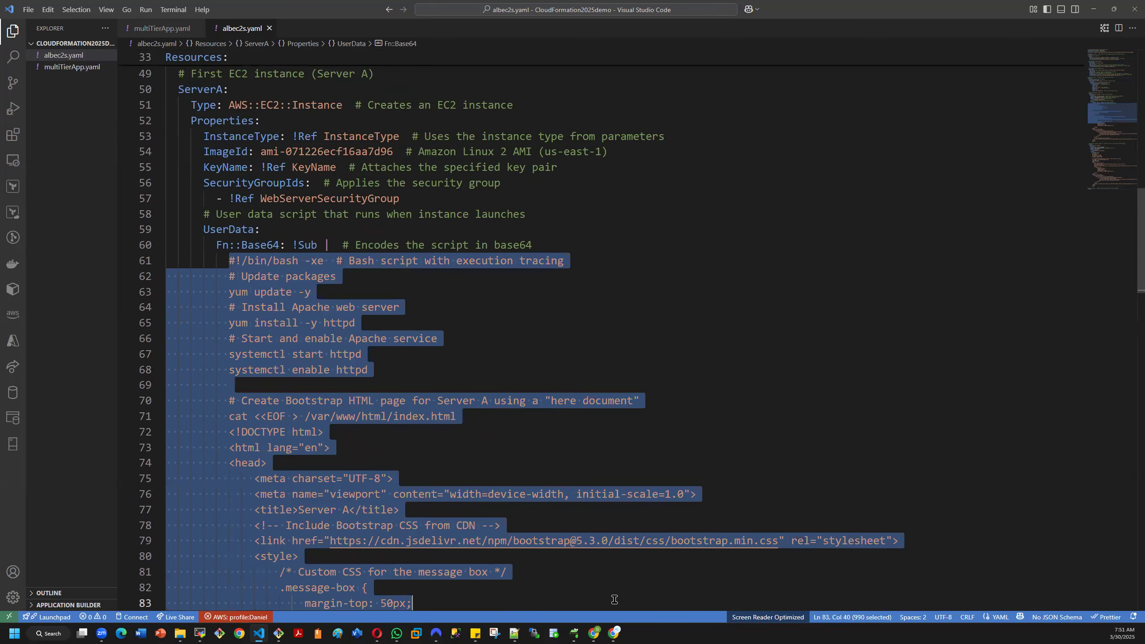
left_click(553, 490)
- Review the rest of ServerA's HTML page and the ServerB instance definition with its user data script
scroll(558, 428, "down", 5)
scroll(558, 427, "down", 4)
scroll(555, 428, "down", 3)
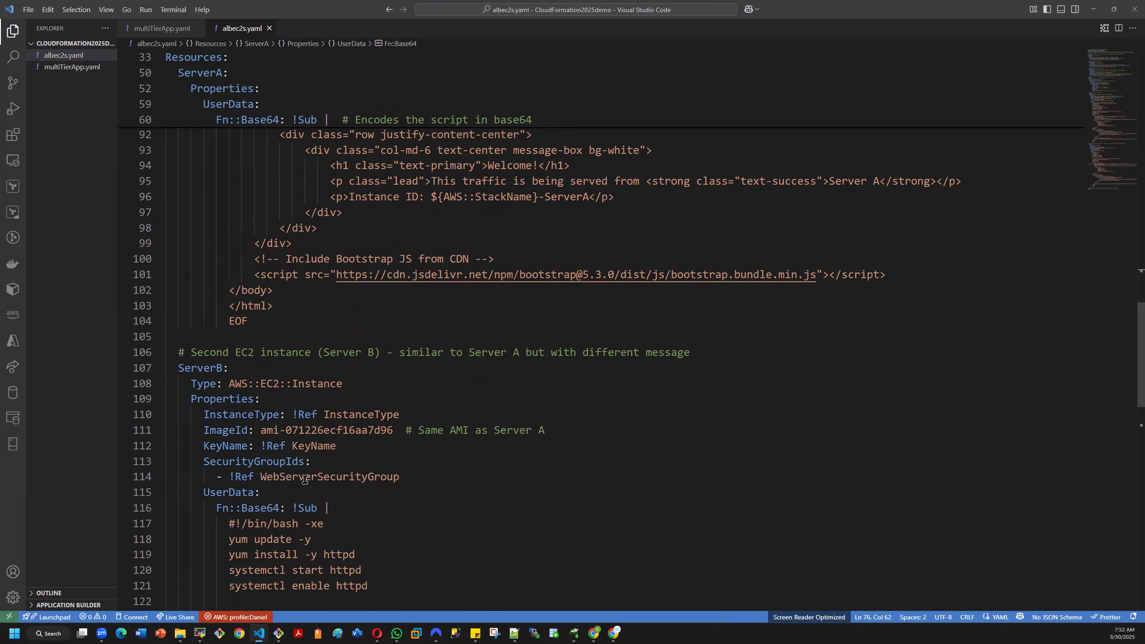
scroll(346, 482, "down", 7)
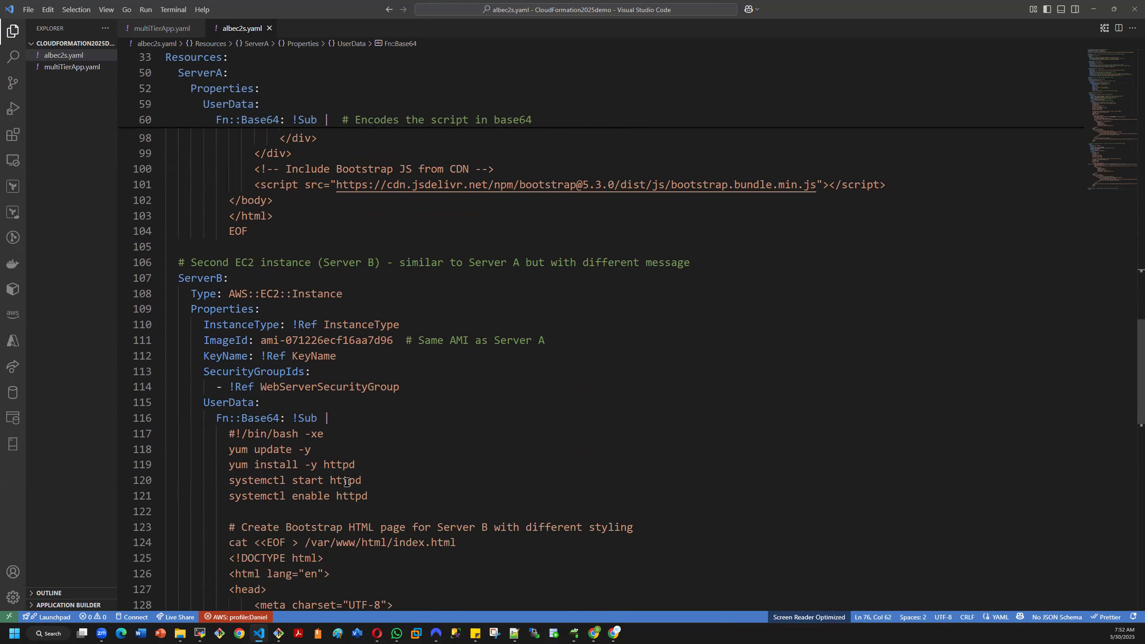
scroll(347, 482, "down", 7)
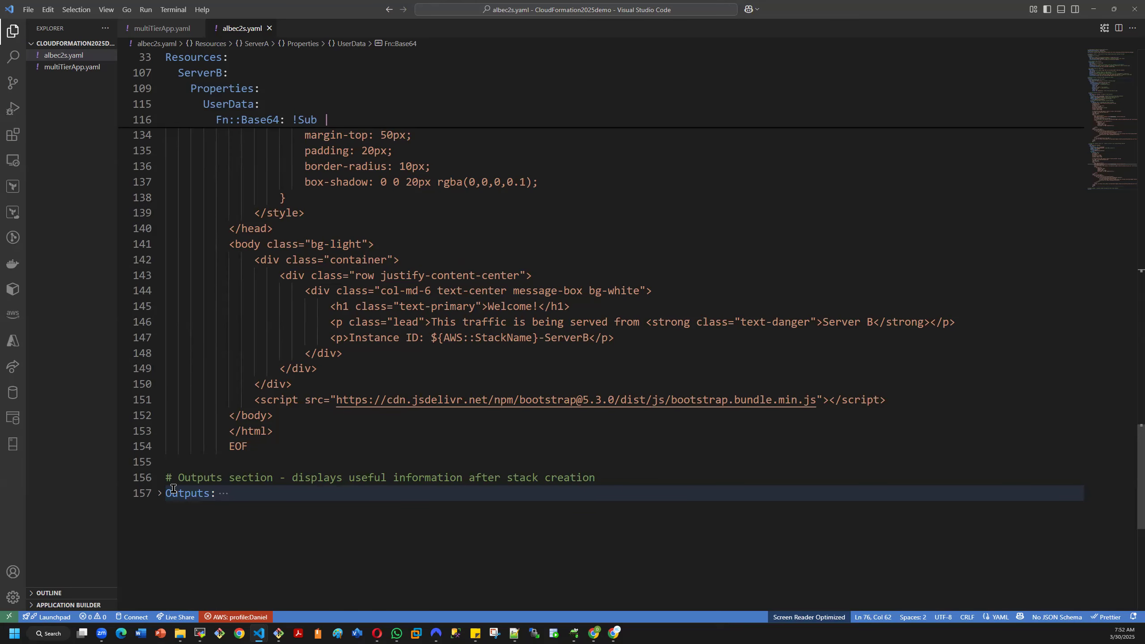
- Expand the Outputs section to read the server URL definitions, and return to the Parameters section
left_click(160, 495)
scroll(298, 480, "down", 3)
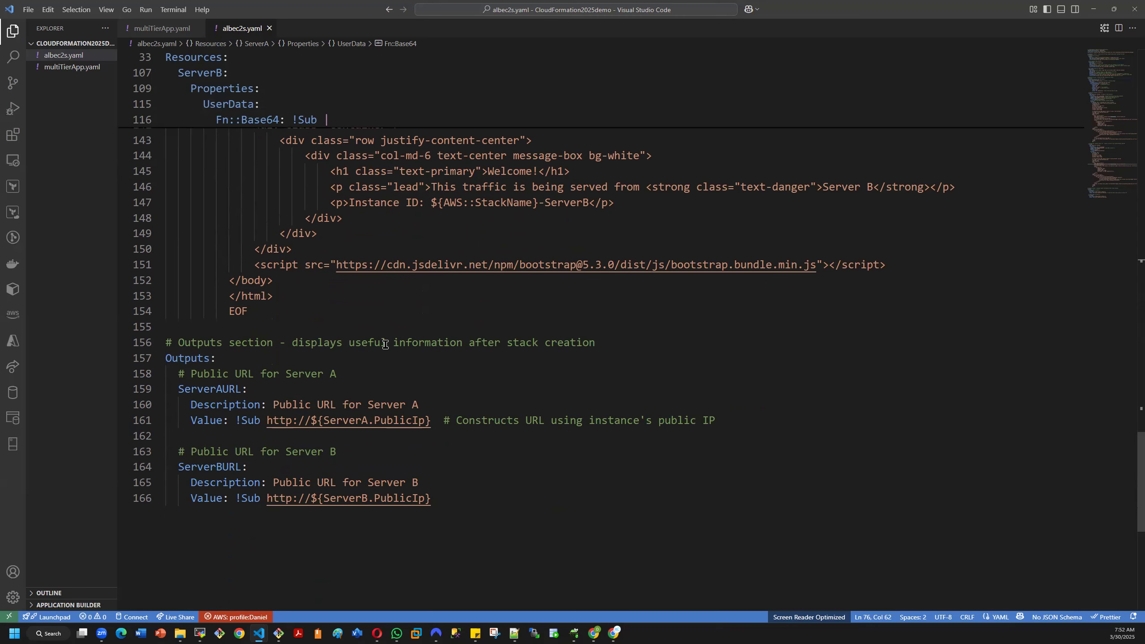
scroll(384, 393, "up", 1)
scroll(383, 392, "up", 10)
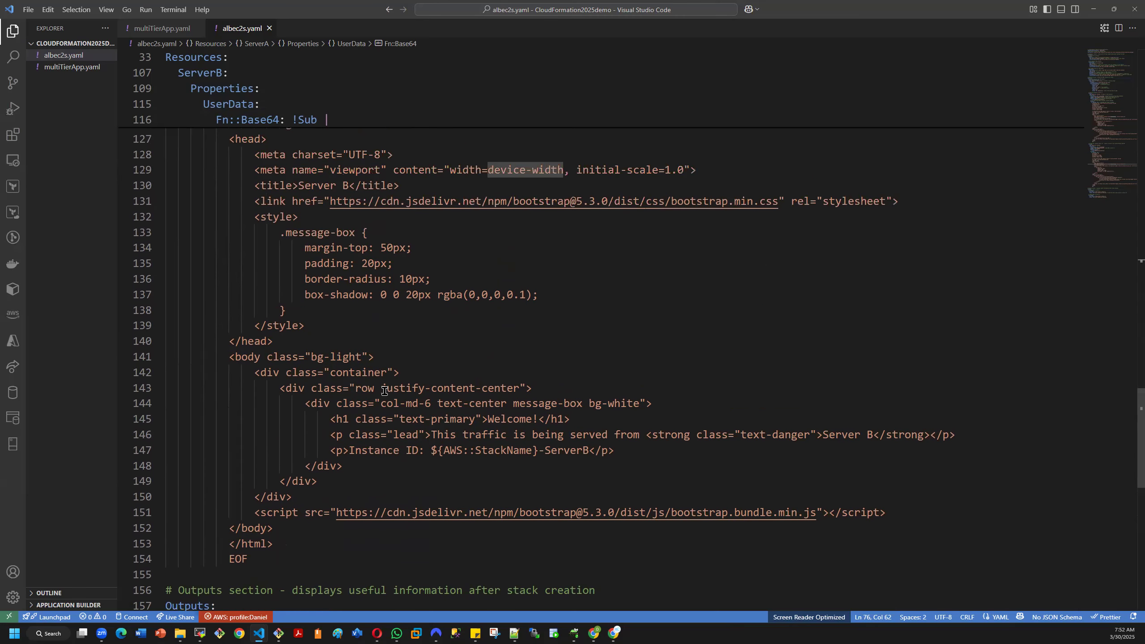
scroll(387, 389, "up", 12)
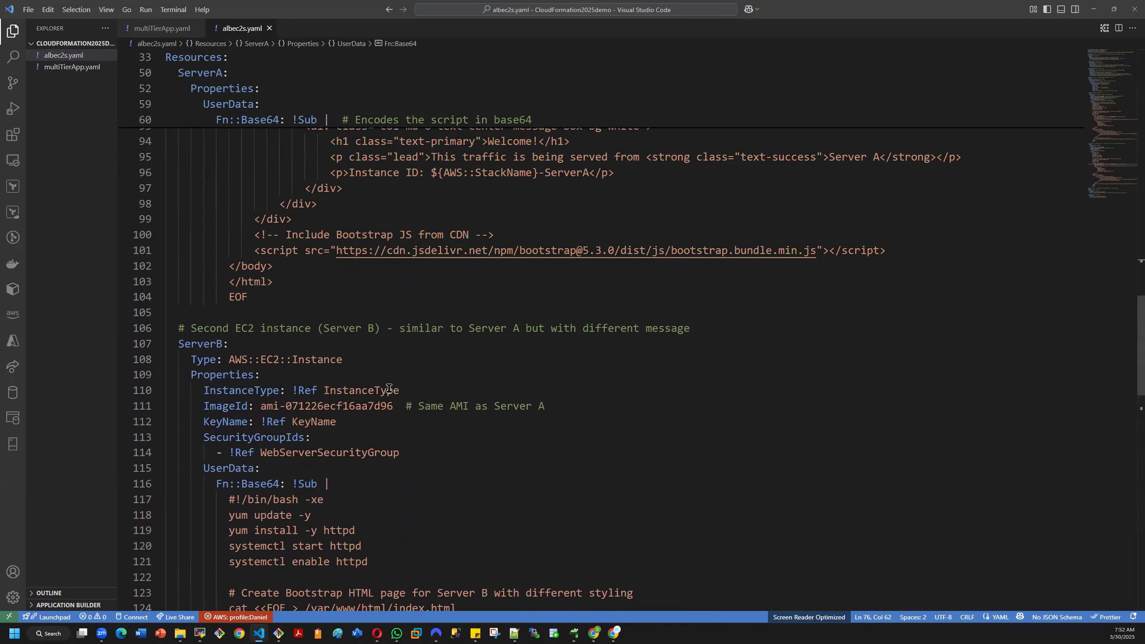
scroll(380, 391, "up", 12)
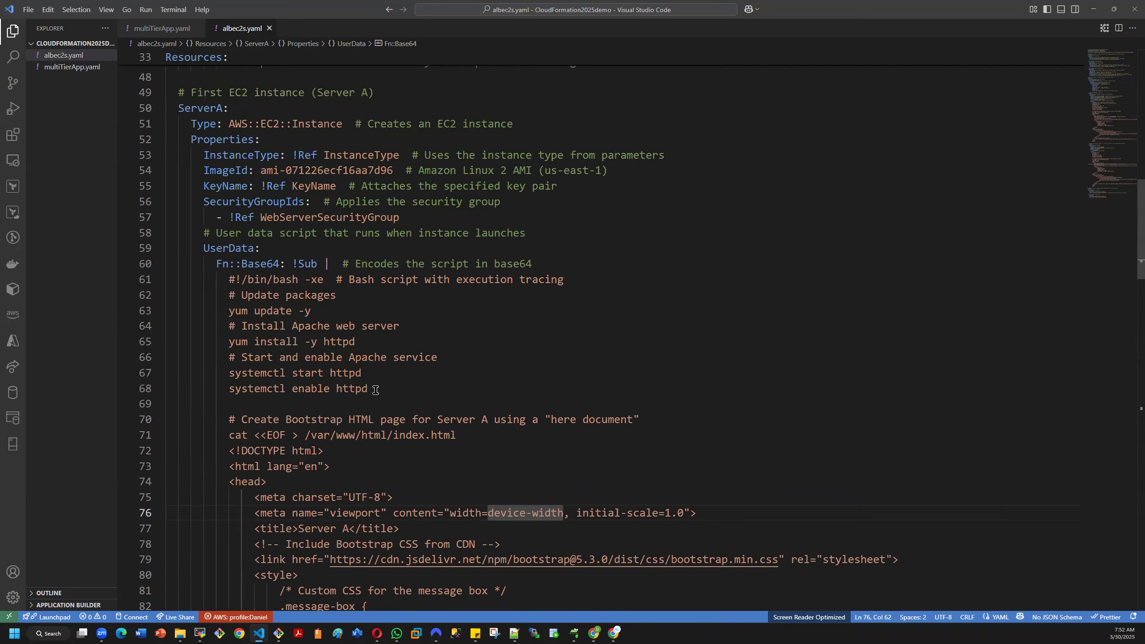
scroll(428, 389, "up", 10)
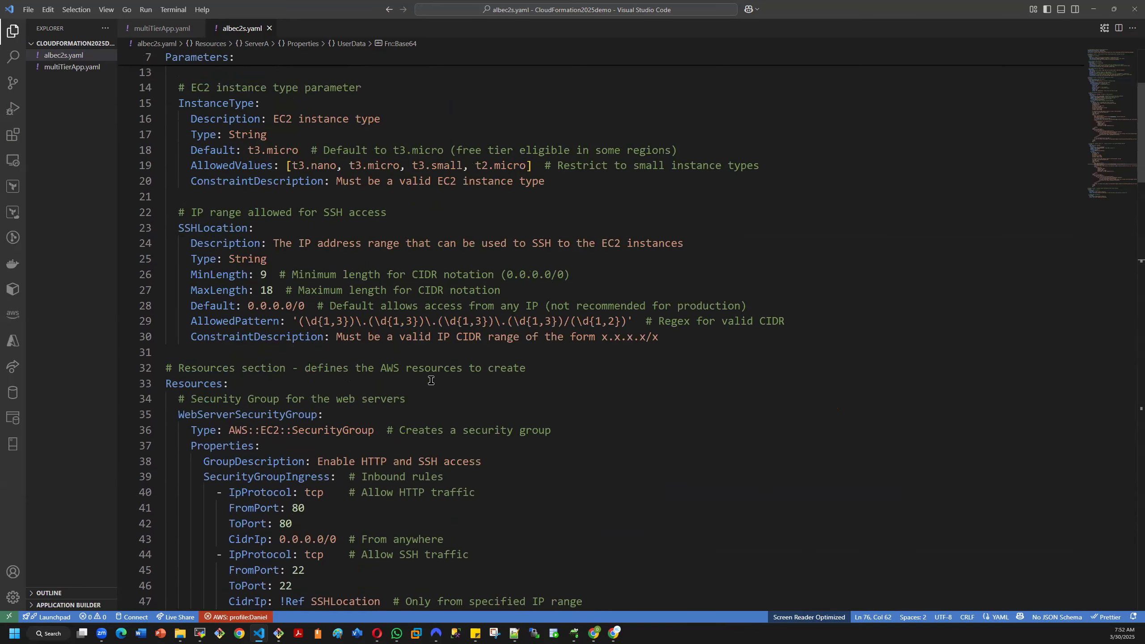
scroll(429, 378, "down", 15)
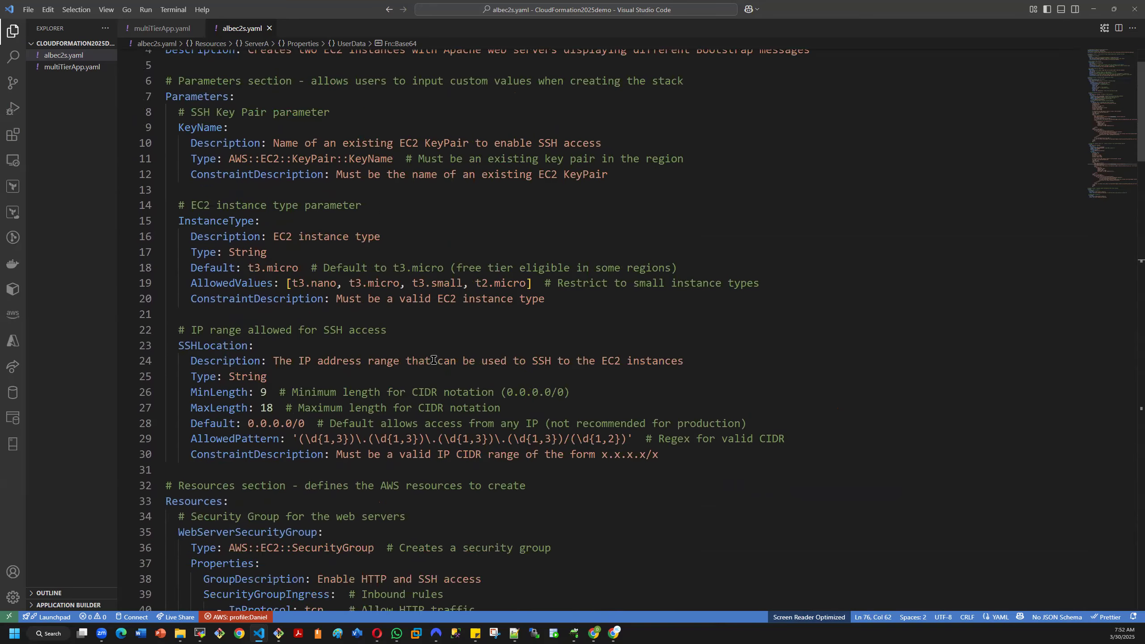
- Unindent the KeyName parameter's Description line to demonstrate YAML validation, and restore its indentation
scroll(434, 359, "up", 10)
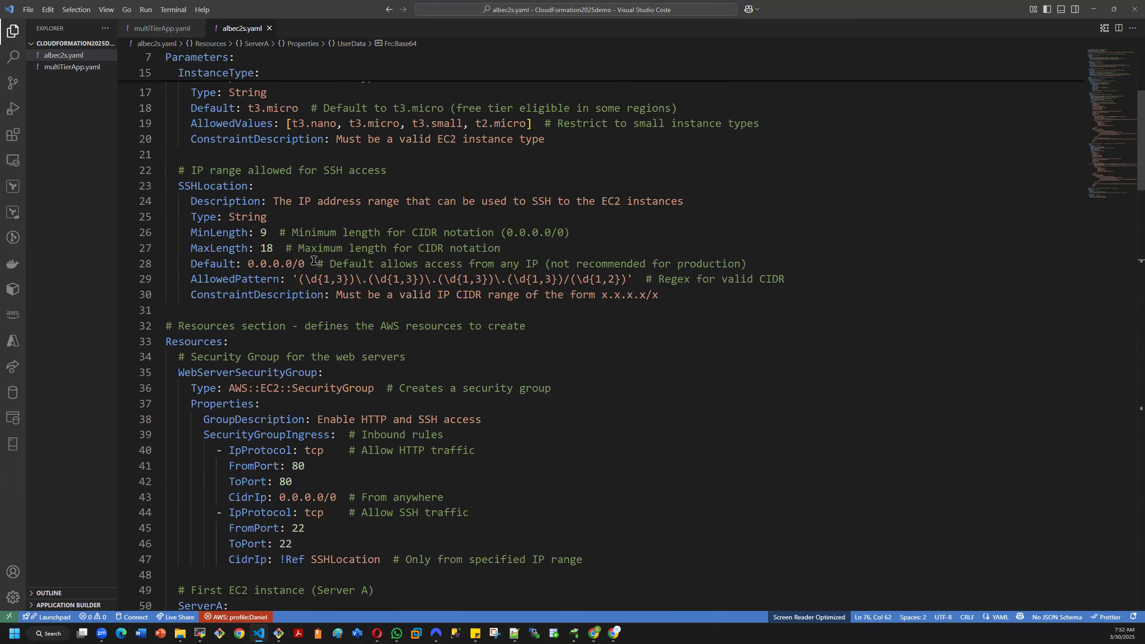
scroll(318, 271, "up", 5)
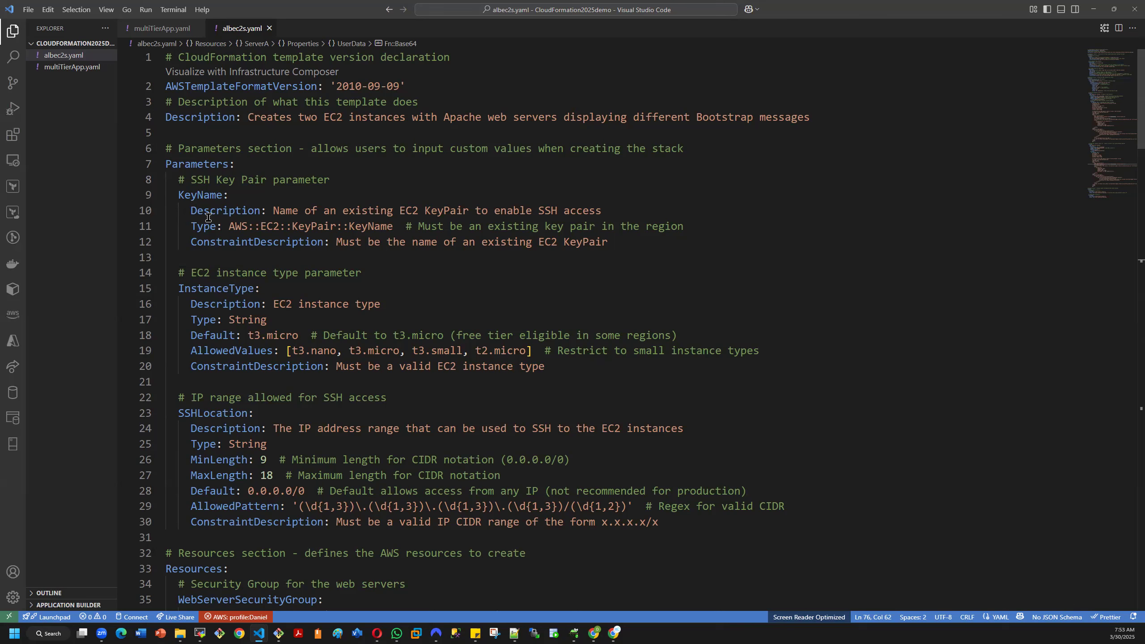
left_click(191, 209)
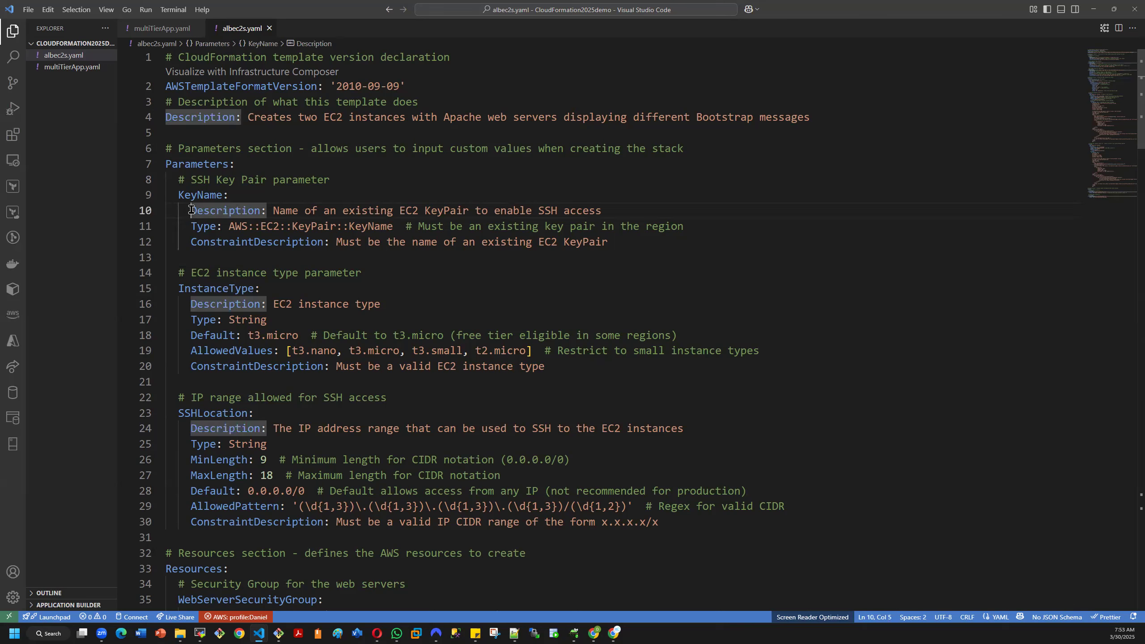
key("BackSpace")
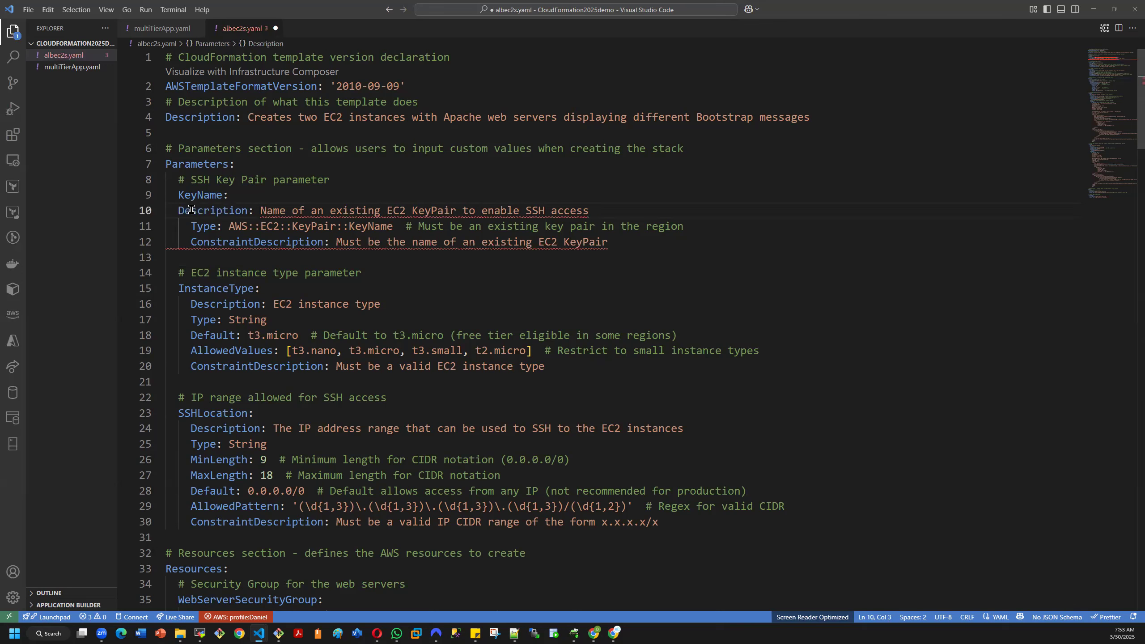
mouse_move(294, 213)
key("Tab")
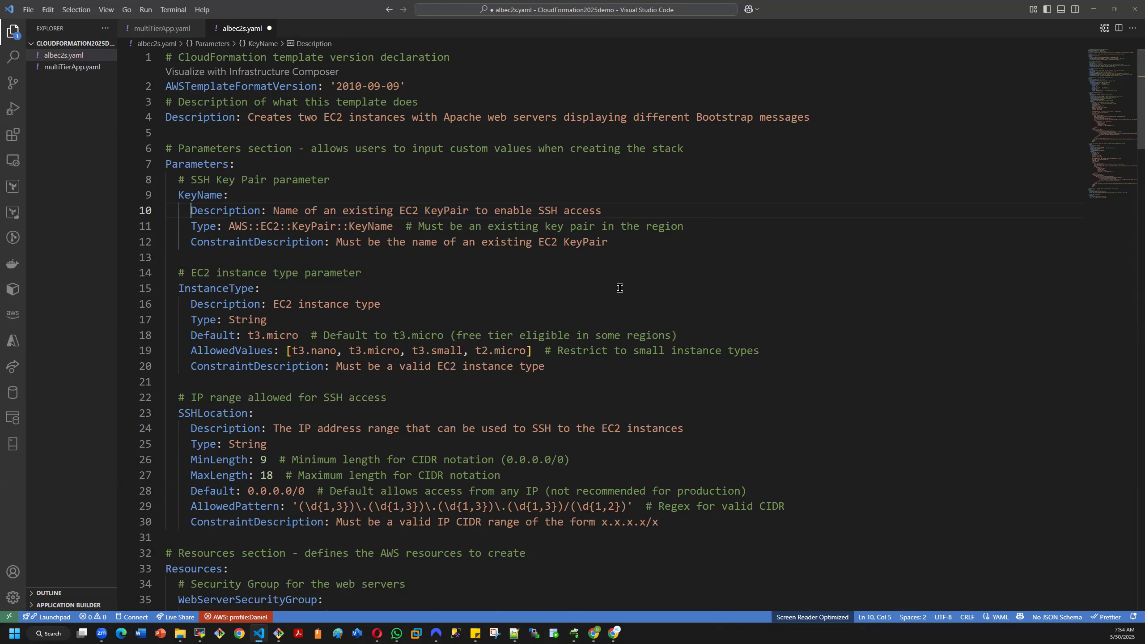
- Try an "S" before KeyName's Description to show code suggestions, remove it and save albec2s.yaml
type("@")
key("BackSpace")
type("S")
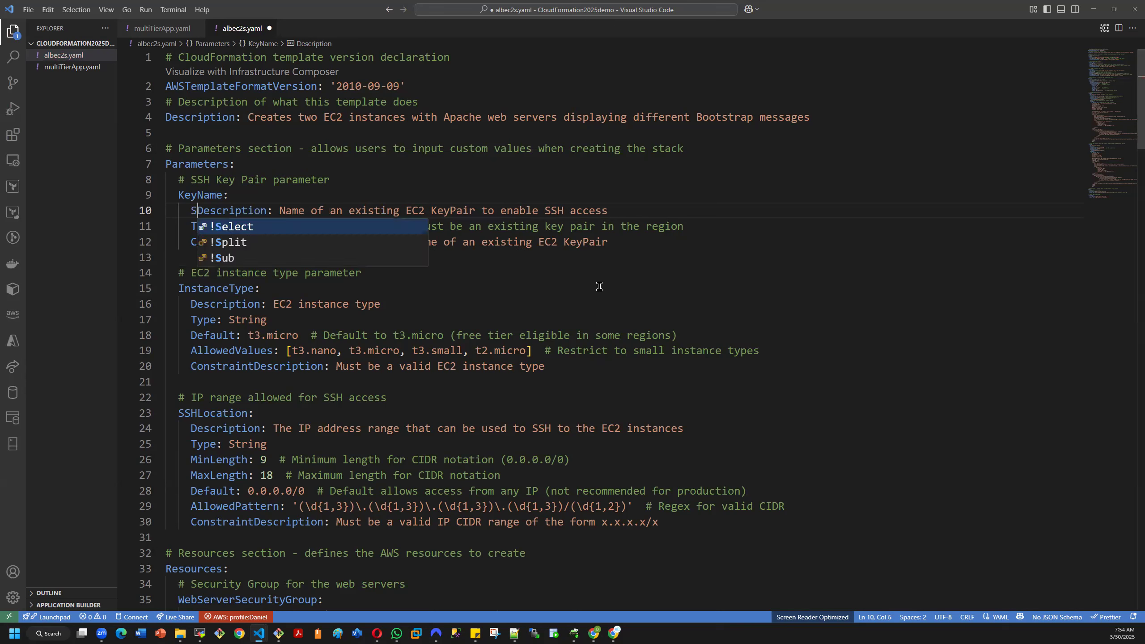
key("BackSpace")
key("ctrl+s")
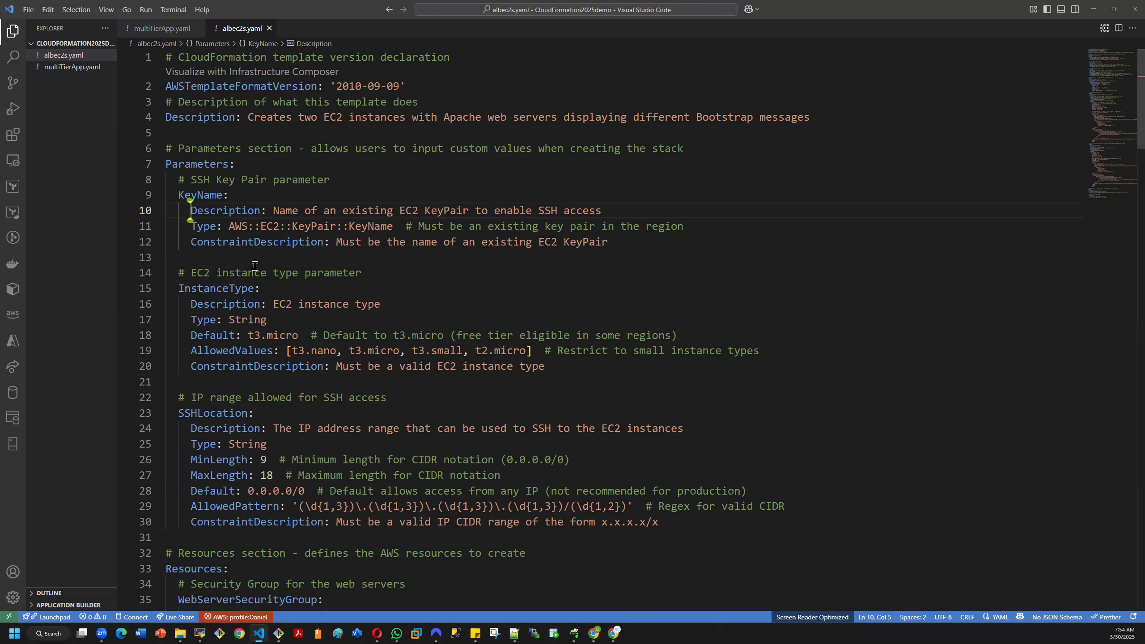
- Repeat the unindent and re-indent of KeyName's Description line, and save all open files
key("BackSpace")
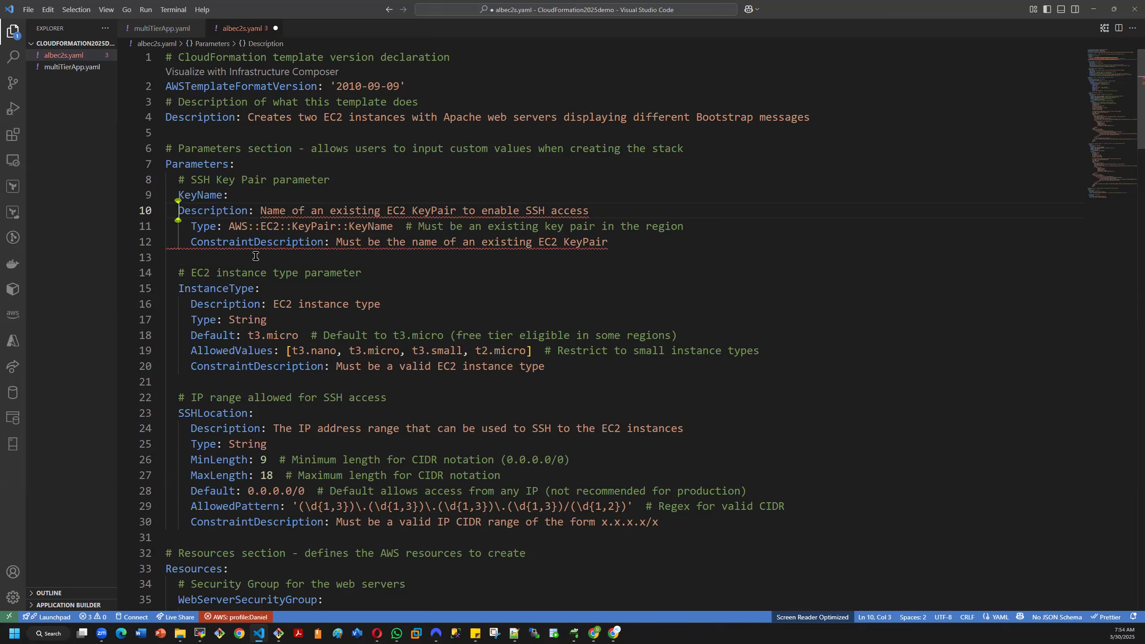
key("Tab")
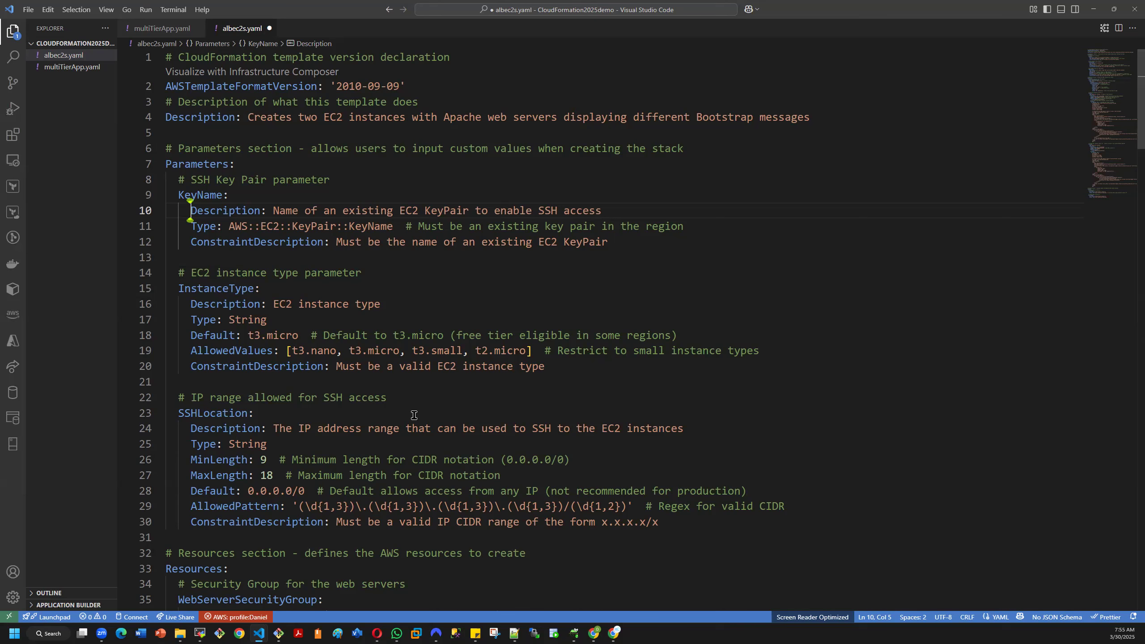
left_click(26, 10)
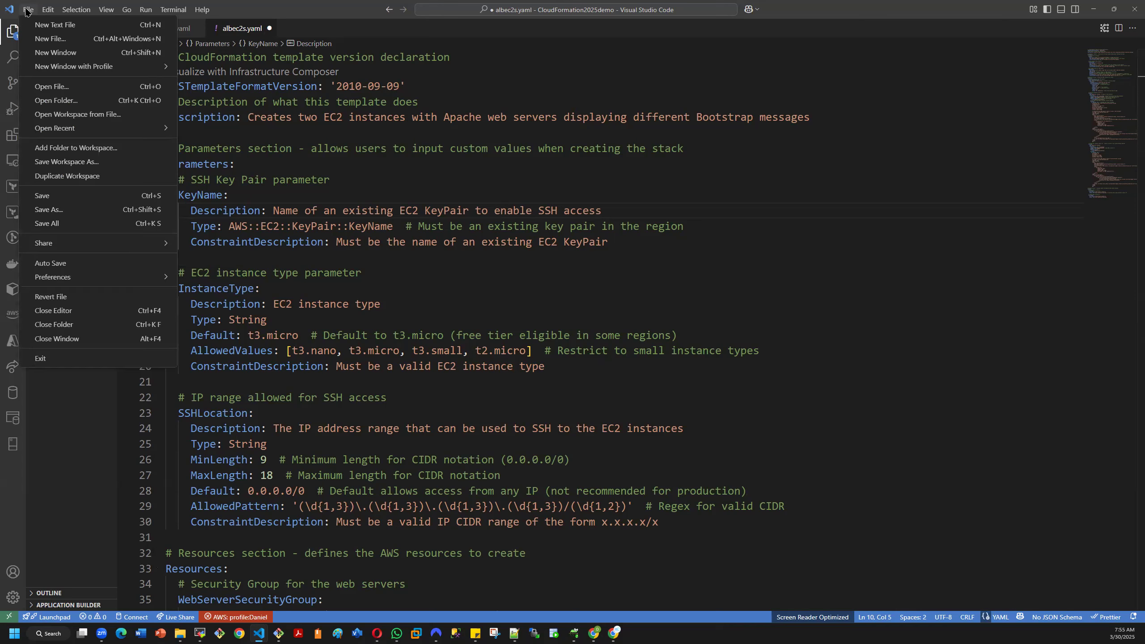
left_click(74, 228)
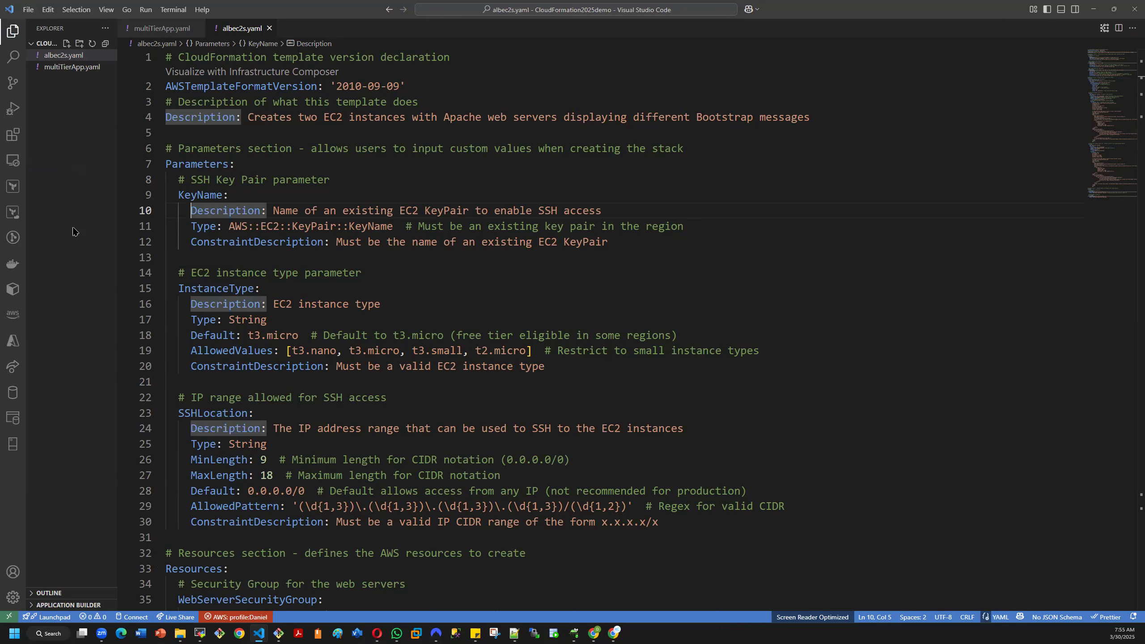
left_click(552, 292)
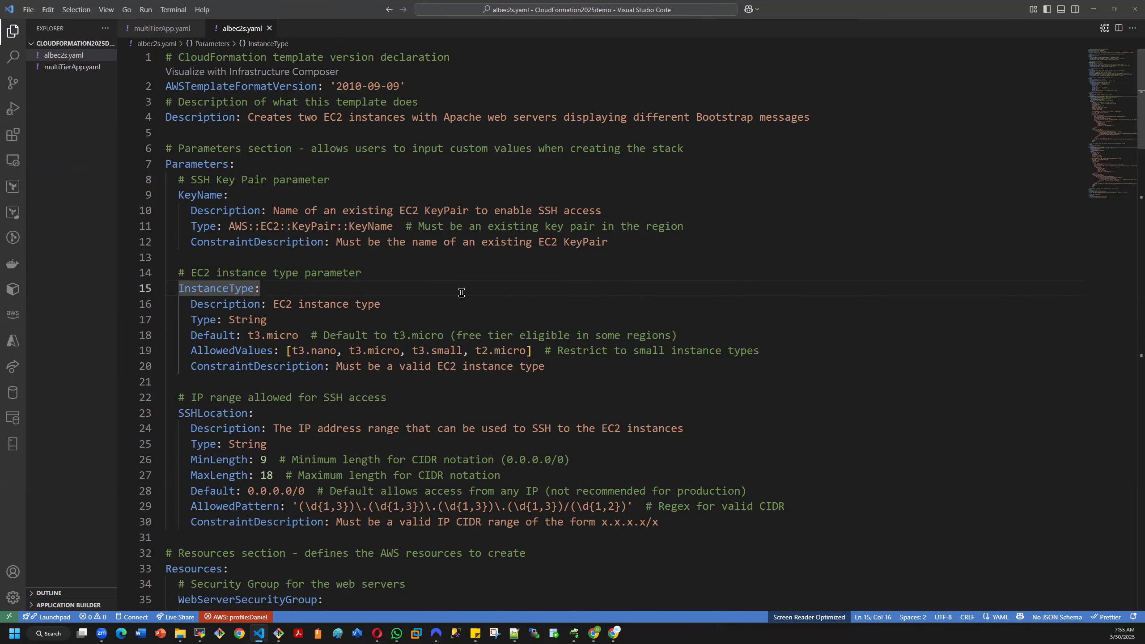
- Switch to the AWS CloudFormation console and start creating a stack with new resources (standard)
scroll(462, 298, "down", 1)
scroll(448, 313, "down", 3)
scroll(448, 312, "down", 5)
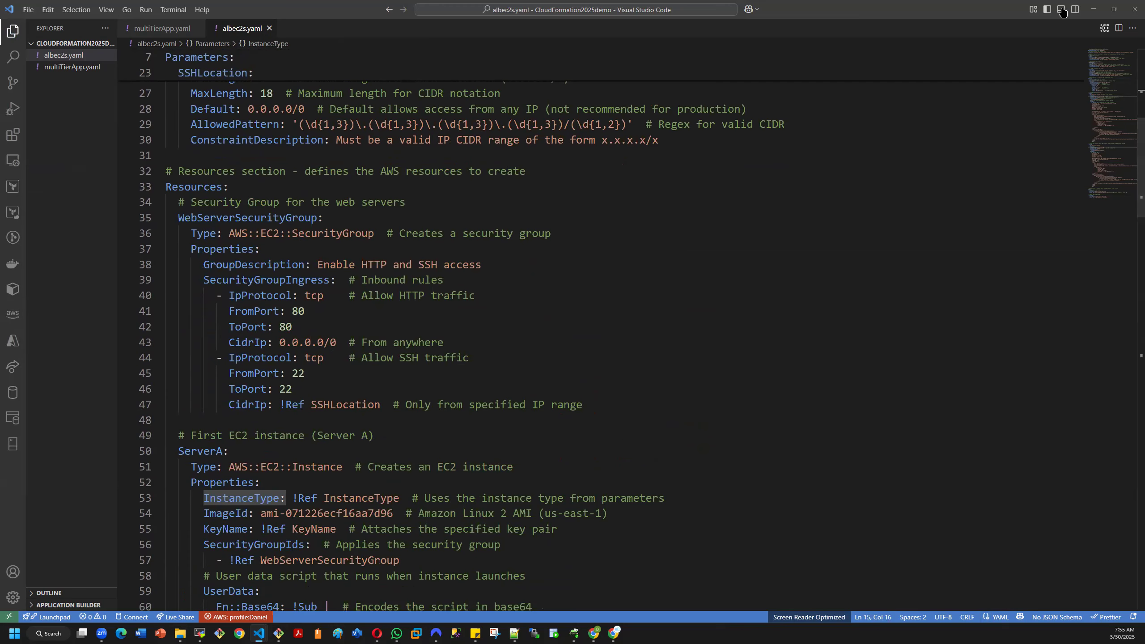
left_click(1095, 9)
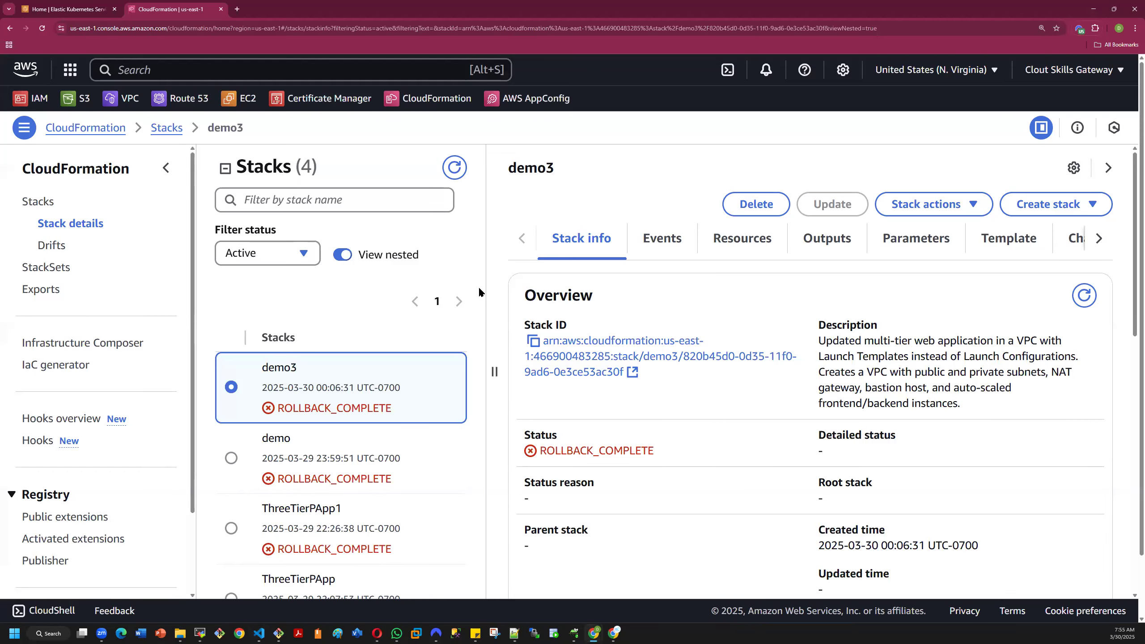
left_click(1047, 203)
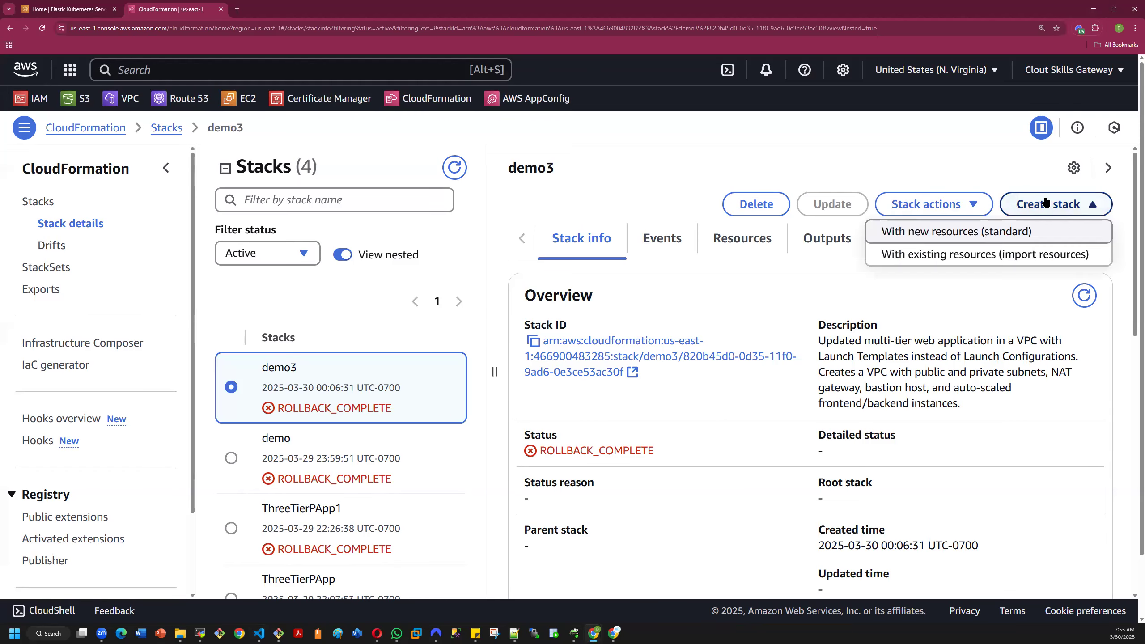
left_click(963, 231)
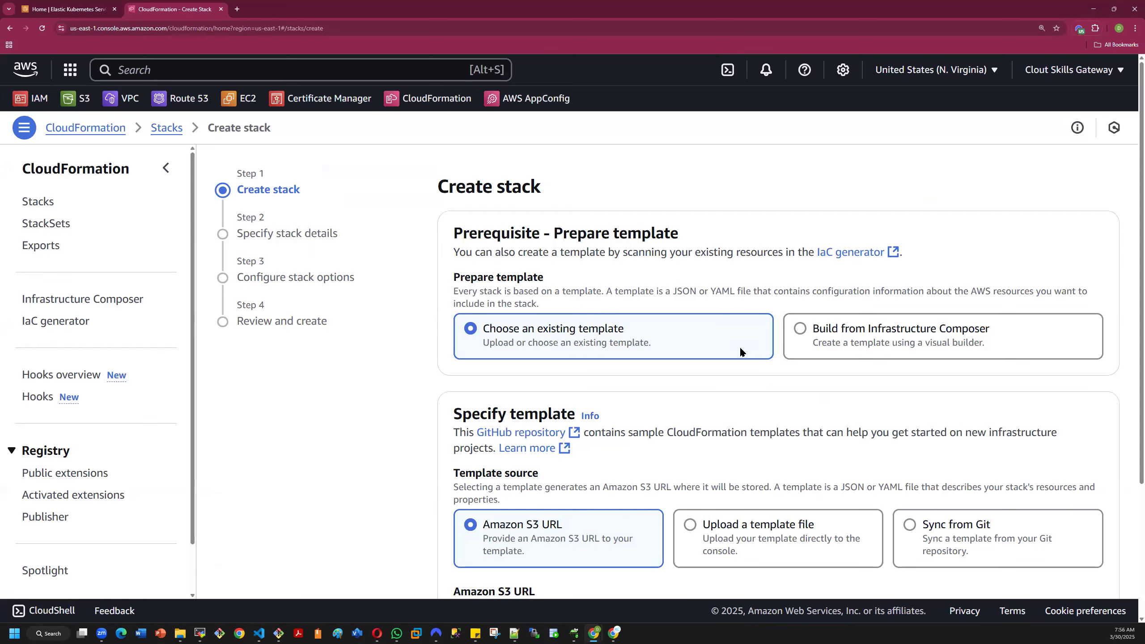
- Compare the Build from Infrastructure Composer and Choose an existing template options, and inspect the Amazon S3 URL source
left_click(800, 326)
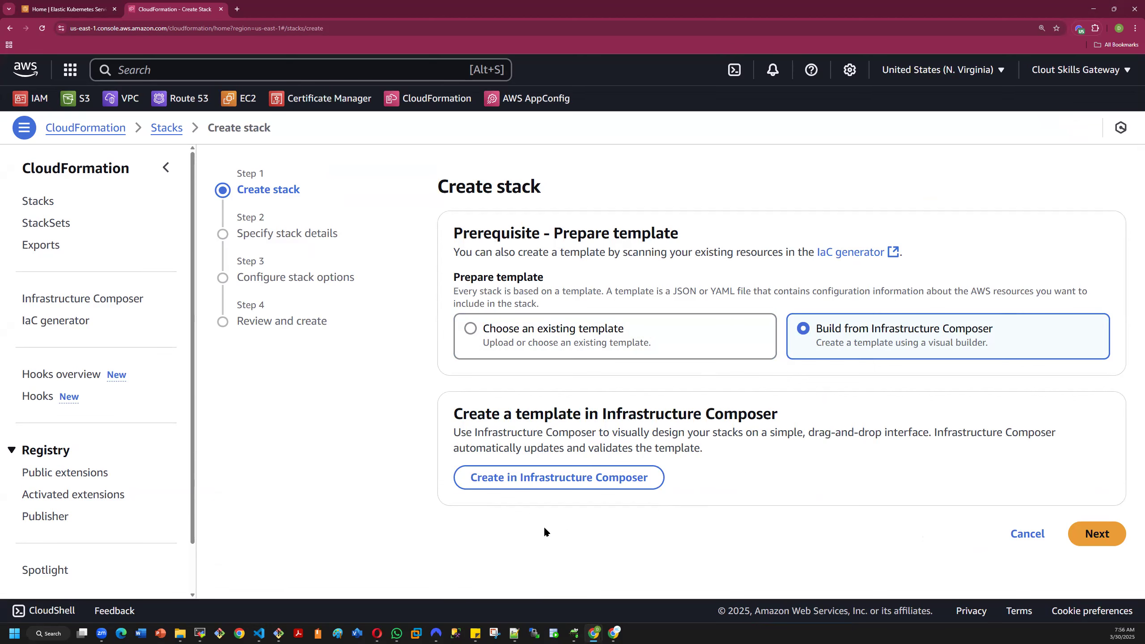
left_click(471, 330)
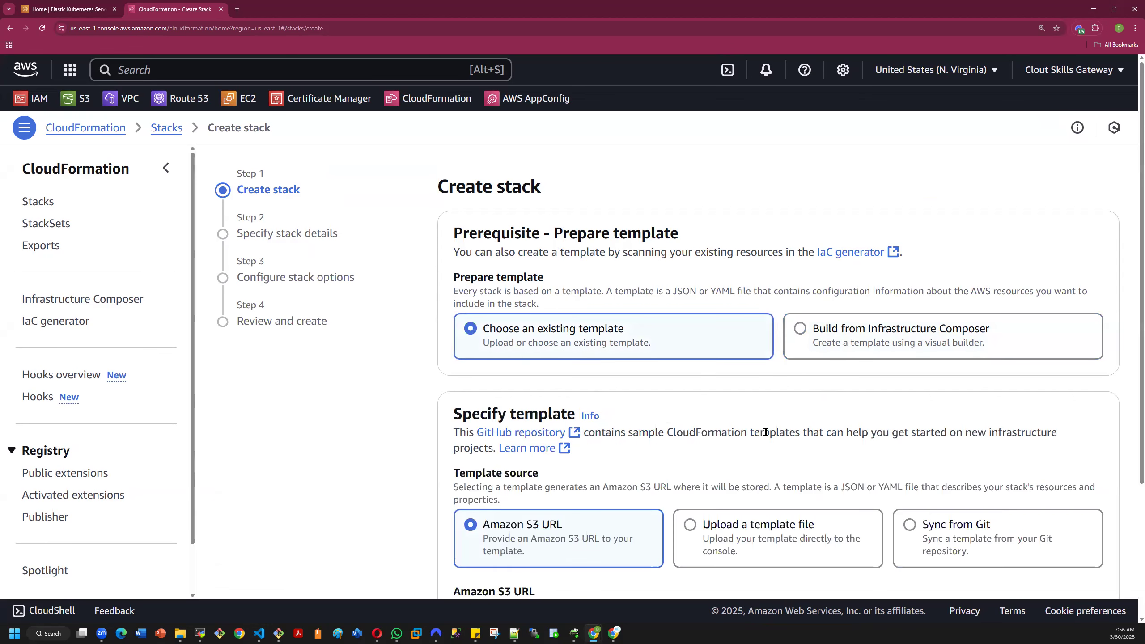
scroll(765, 432, "down", 3)
scroll(676, 410, "up", 3)
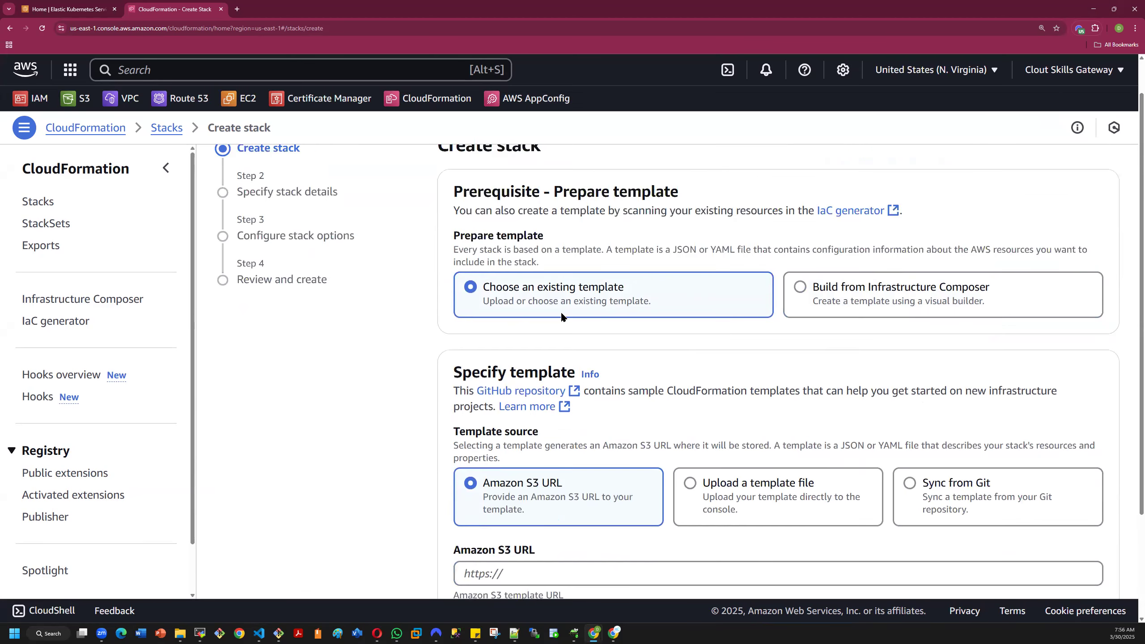
scroll(733, 333, "down", 3)
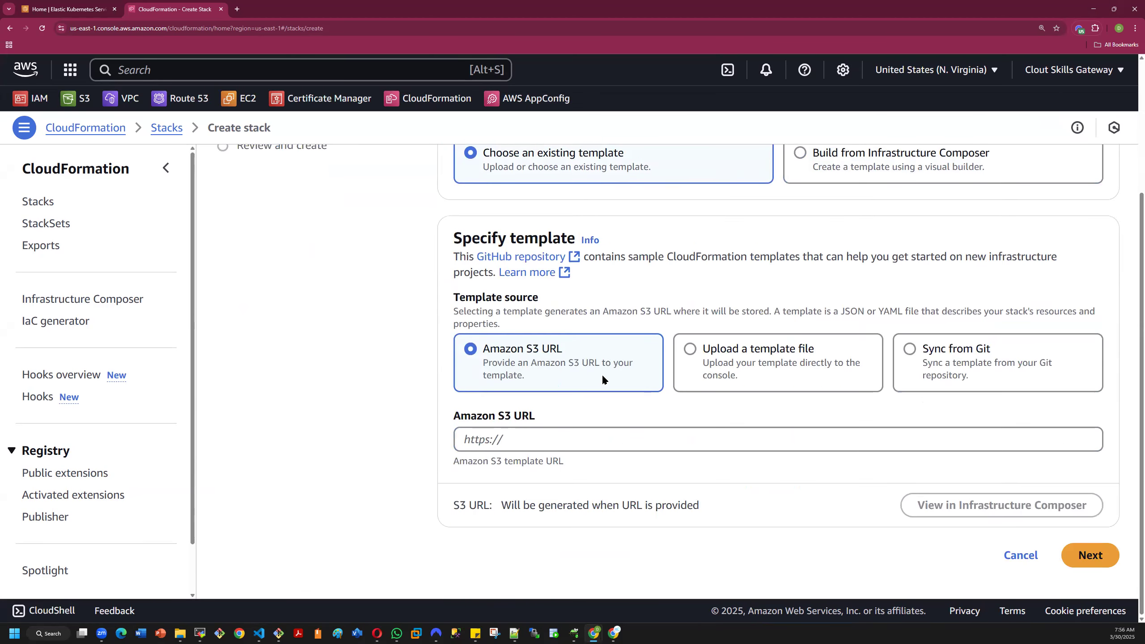
left_click(552, 440)
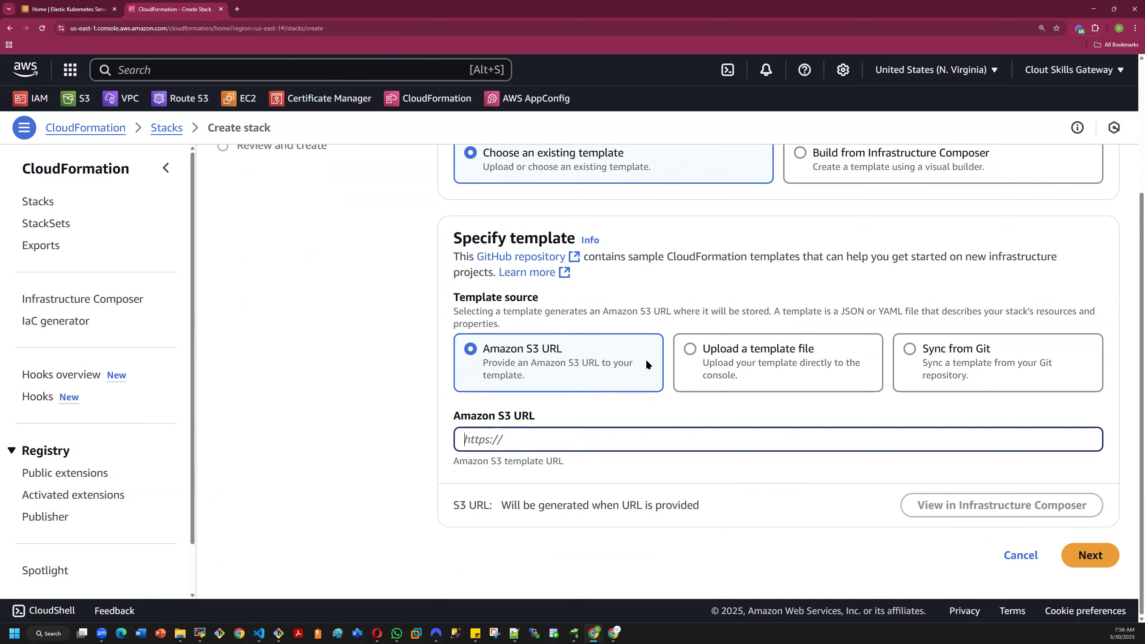
- Upload albec2s.yaml from the CloudFormation2025demo folder as the template file and proceed to the stack details
left_click(691, 350)
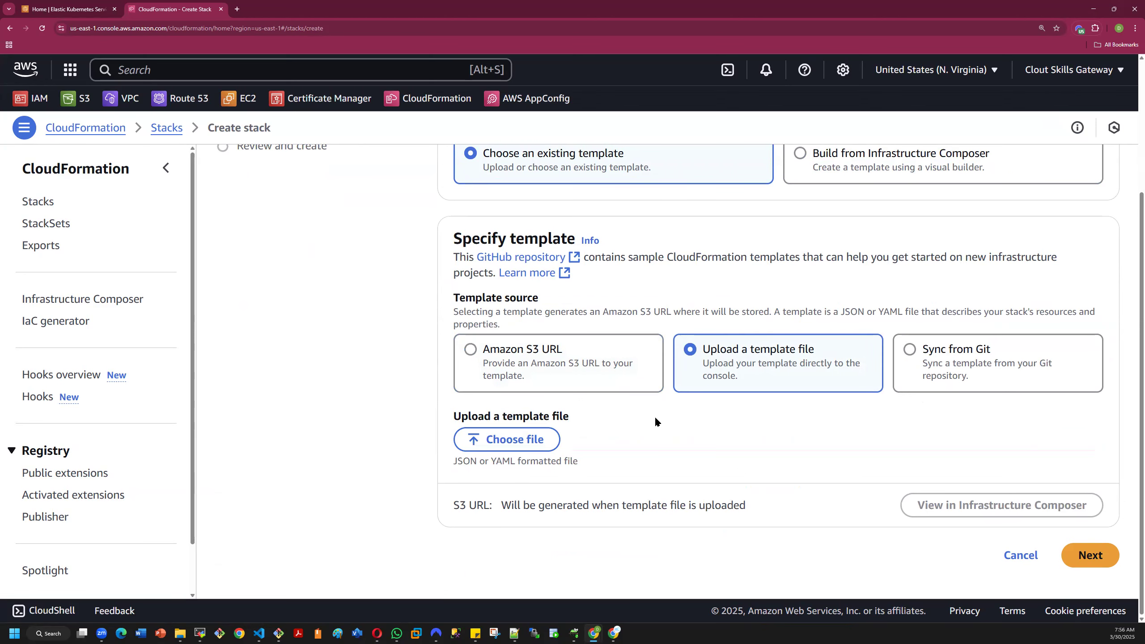
left_click(513, 442)
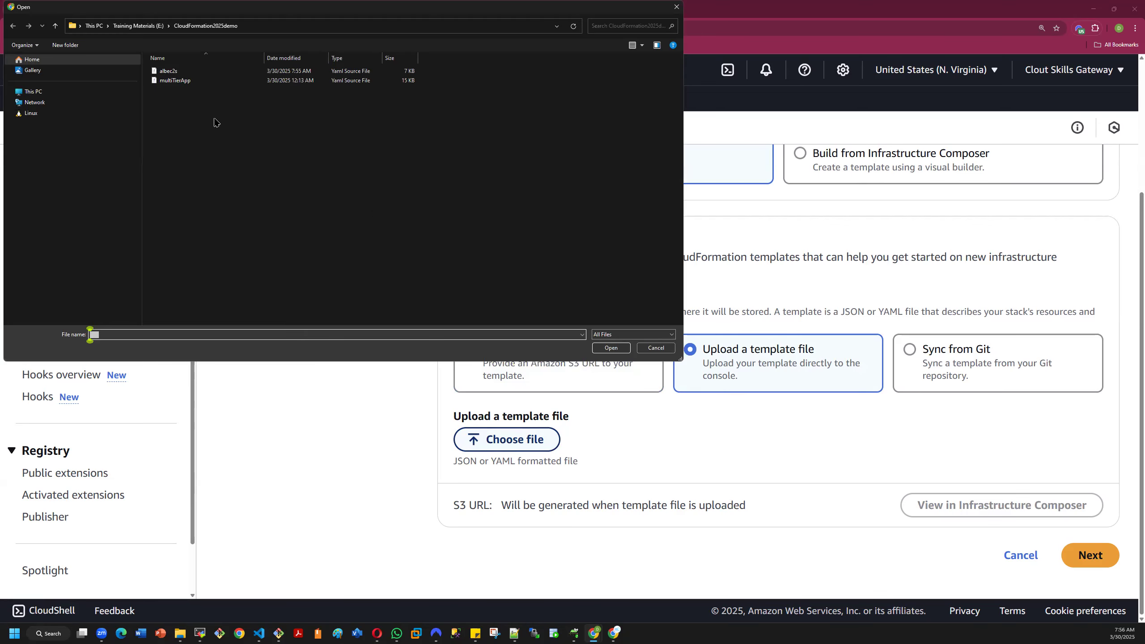
left_click(179, 72)
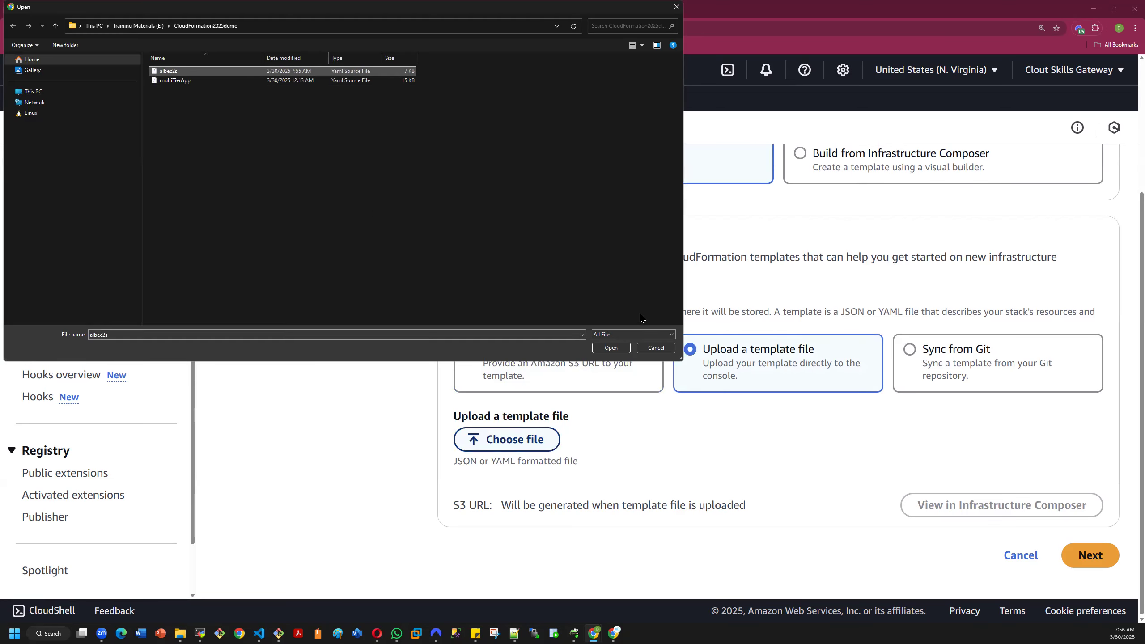
left_click(621, 350)
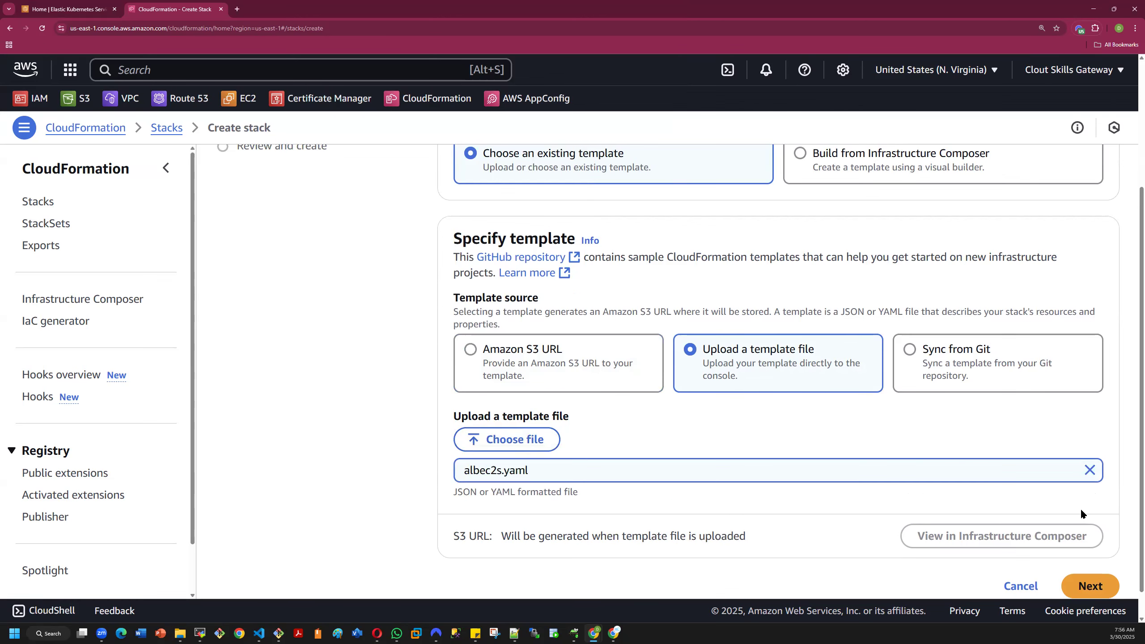
scroll(1121, 502, "down", 1)
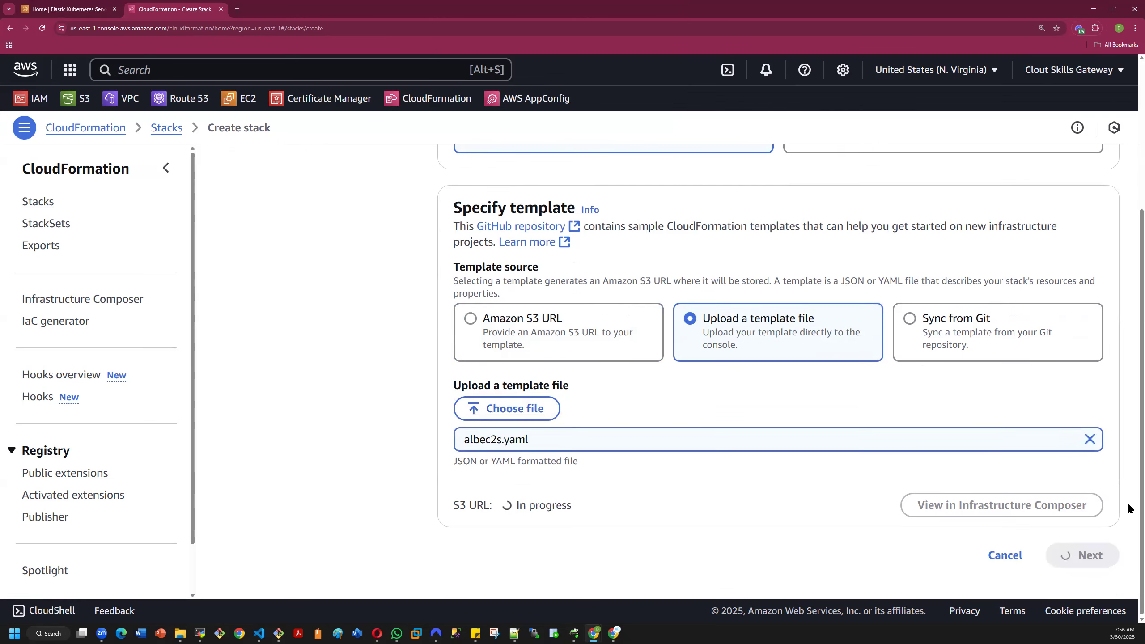
left_click(1091, 568)
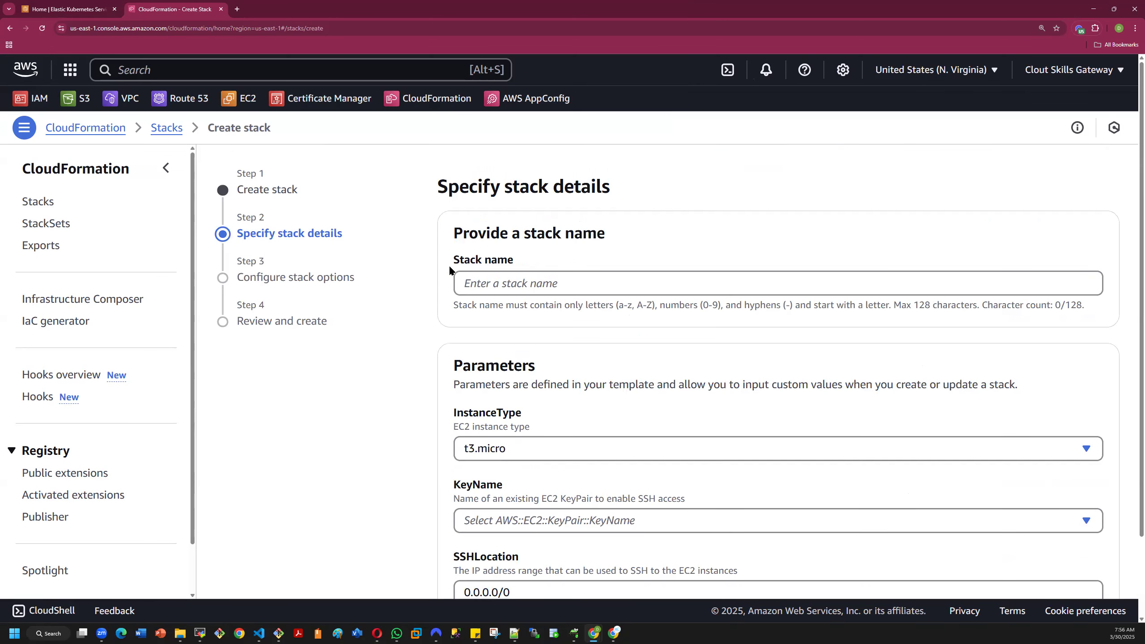
- Name the stack demo5
left_click(482, 282)
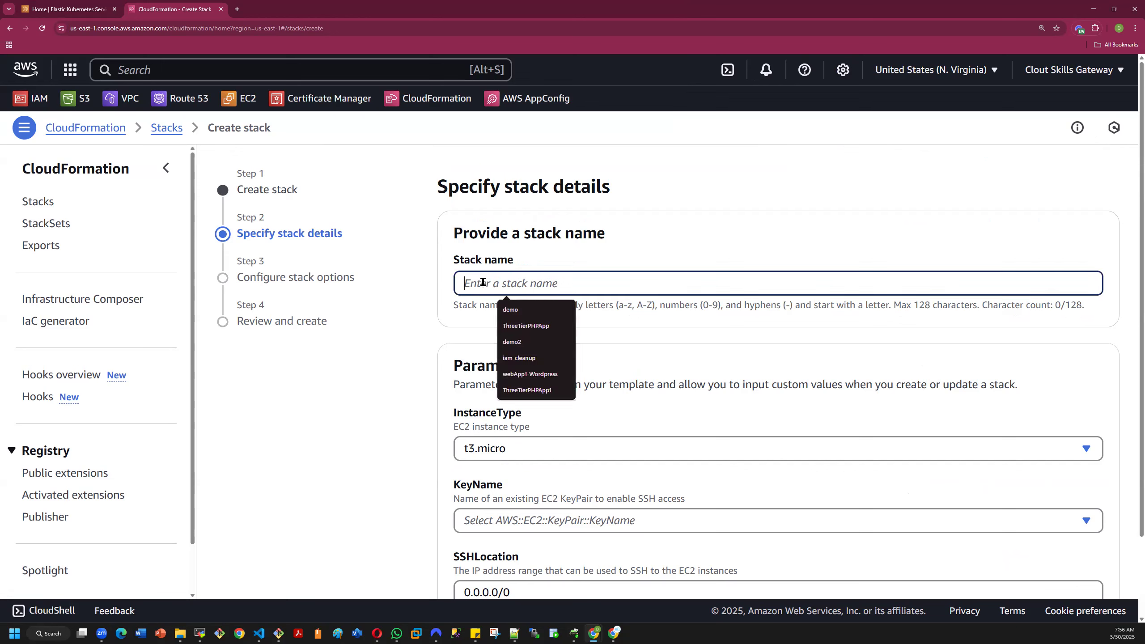
left_click(511, 309)
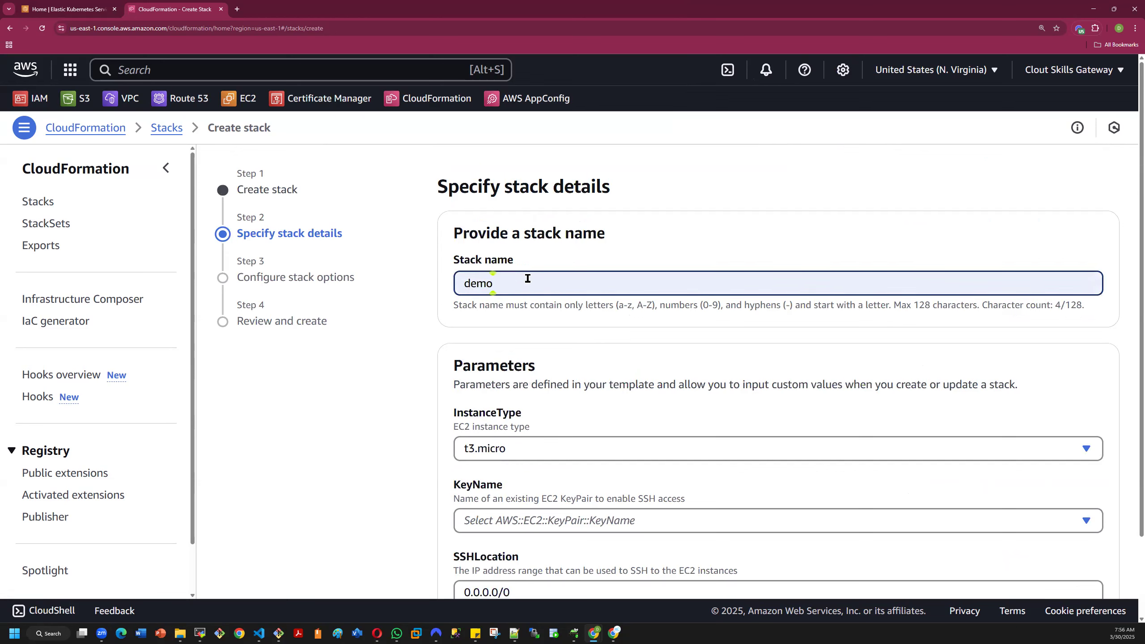
type("5")
left_click(585, 327)
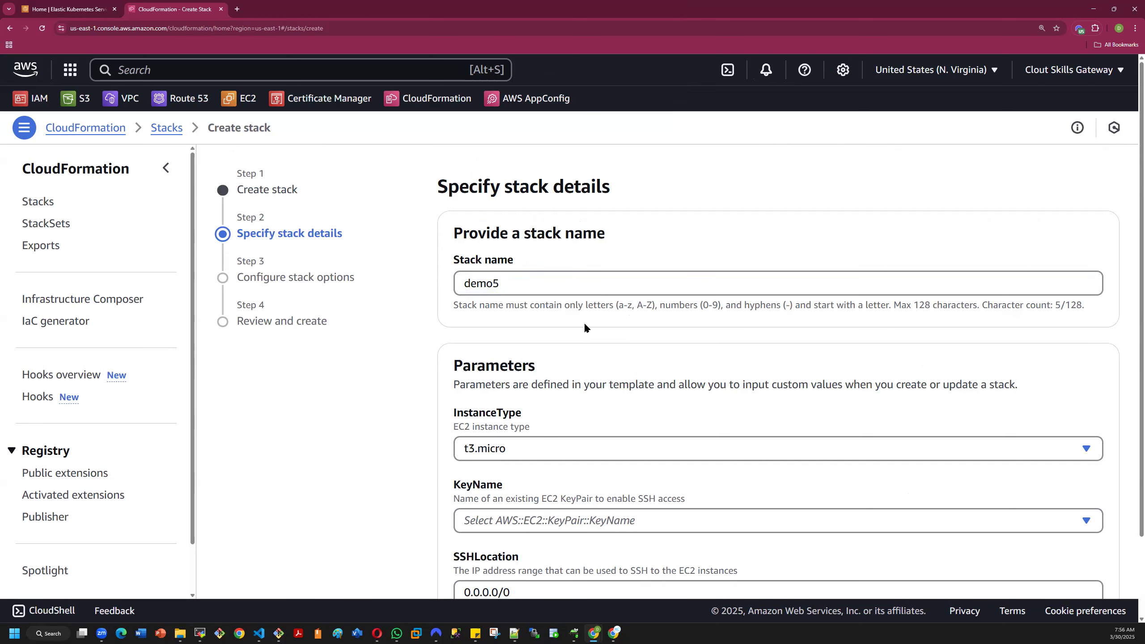
- Examine the stack's InstanceType choices, and switch to Visual Studio Code to compare them with the Parameters section of albec2s.yaml
scroll(553, 353, "down", 2)
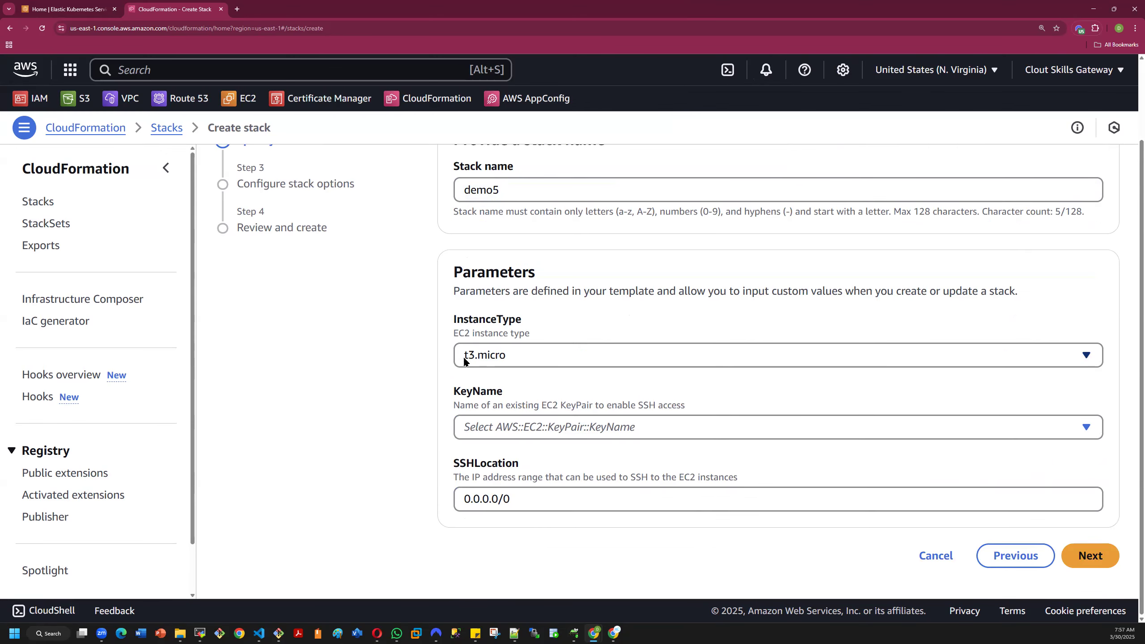
left_click(516, 353)
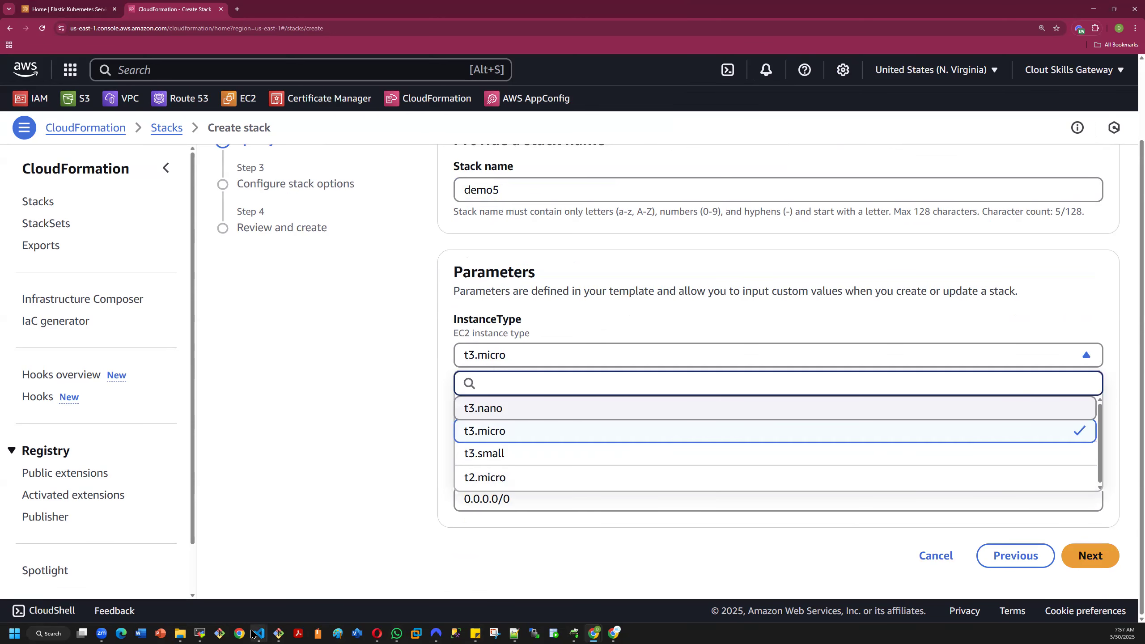
mouse_move(258, 633)
left_click(422, 582)
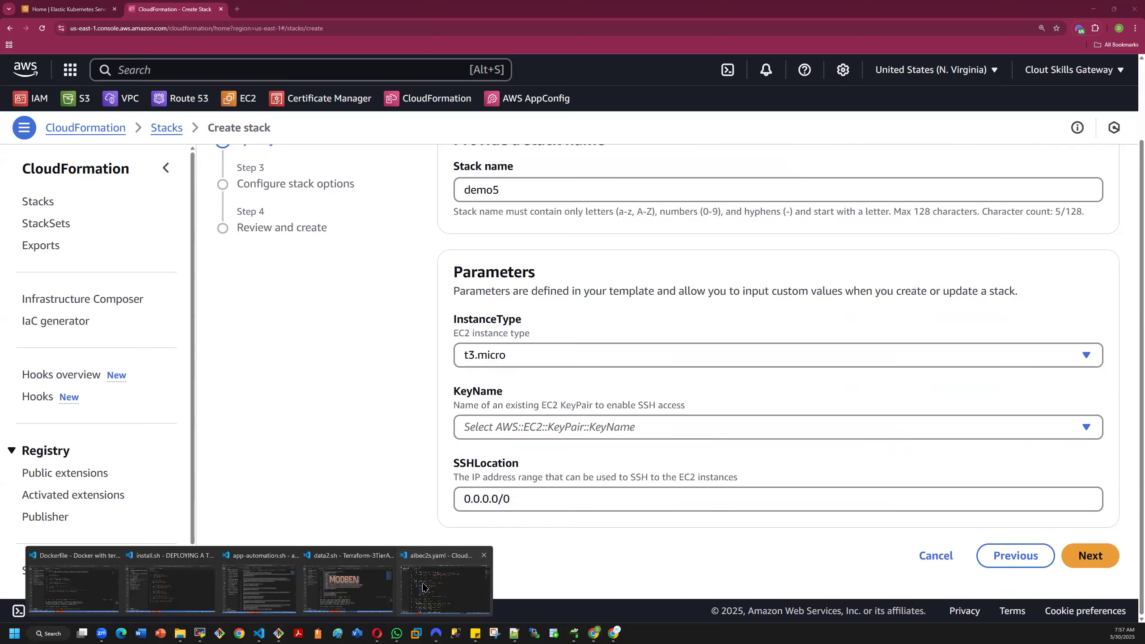
scroll(286, 316, "up", 6)
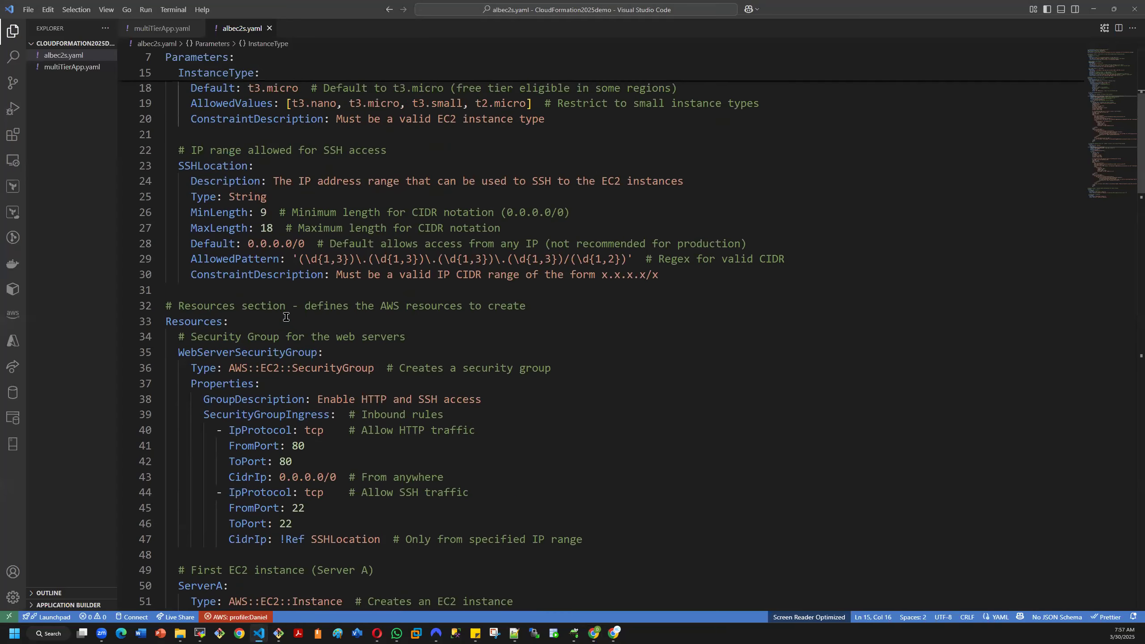
scroll(286, 317, "up", 3)
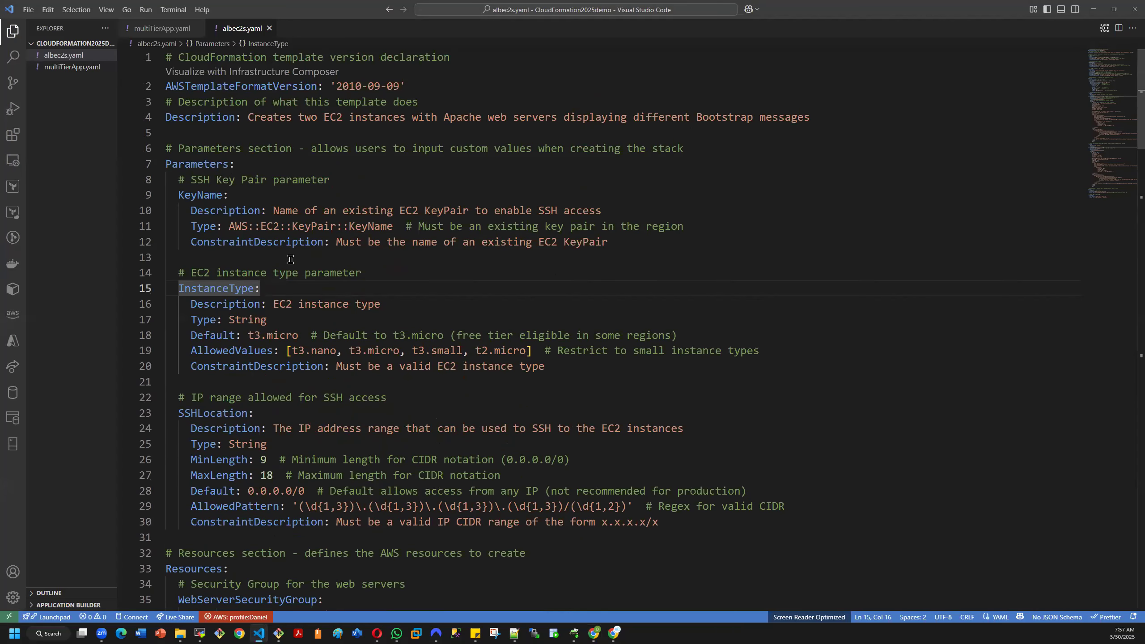
- Examine the instance type AllowedValues, the SSHLocation AllowedPattern and the KeyName type in albec2s.yaml, and return to the CloudFormation console
left_click(305, 351)
key("shift+Right")
key("shift+Right")
key("shift+Right")
key("shift+Right")
key("shift+Right")
key("shift+Right")
key("shift+Right")
key("shift+Right")
key("shift+Right")
key("shift+Right")
key("shift+Right")
key("shift+Right")
key("shift+Right")
key("shift+Right")
key("shift+Right")
key("shift+Right")
key("shift+Right")
key("shift+Right")
key("shift+Right")
key("shift+Right")
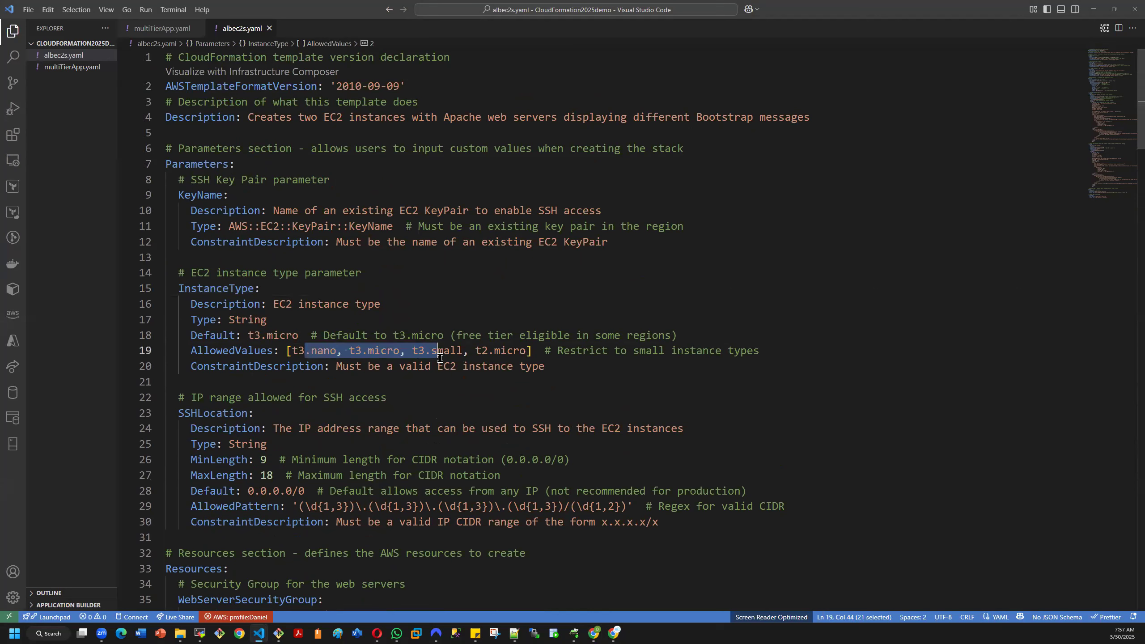
left_click(318, 507)
left_click(469, 522, "shift")
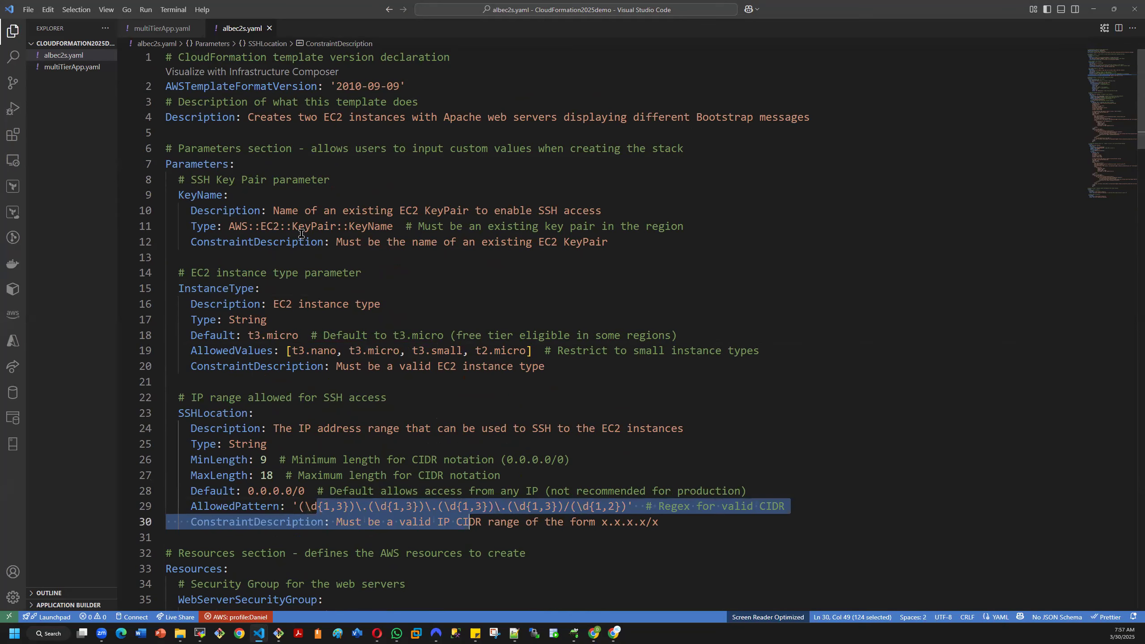
left_click_drag(299, 228, 399, 227)
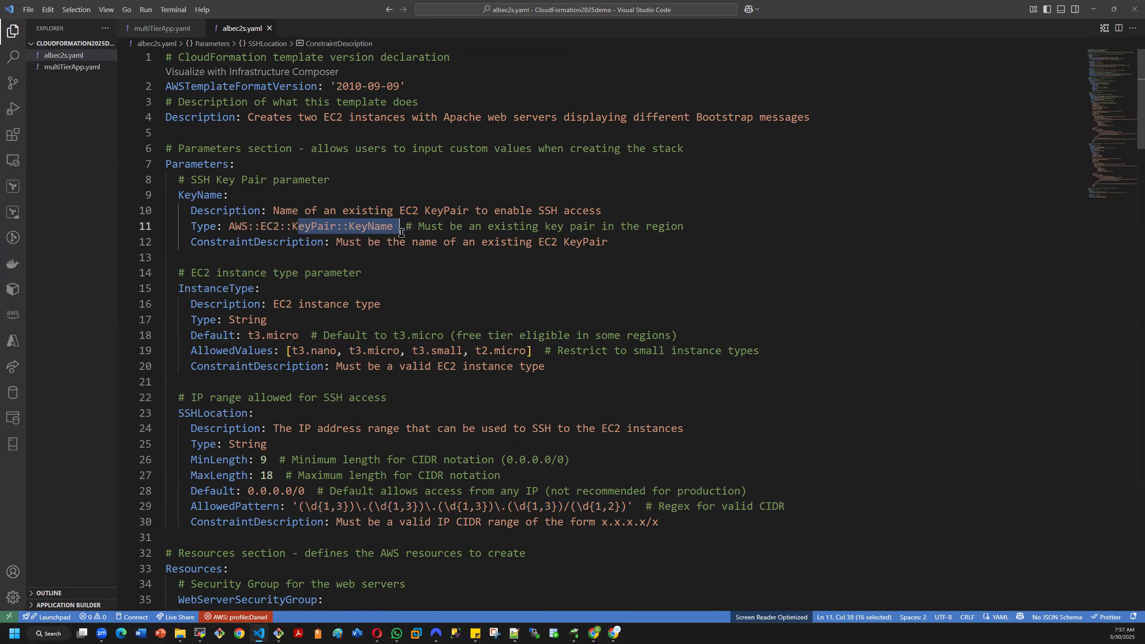
left_click(1093, 9)
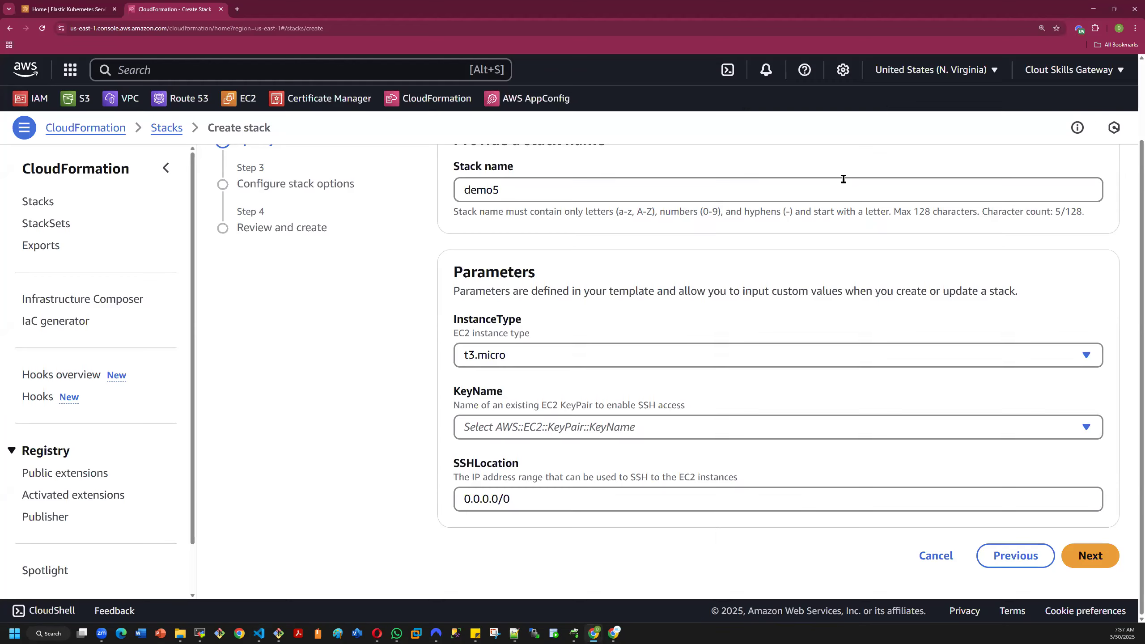
- Set the stack's InstanceType parameter to t2.micro and its KeyName to demo2025
left_click(508, 355)
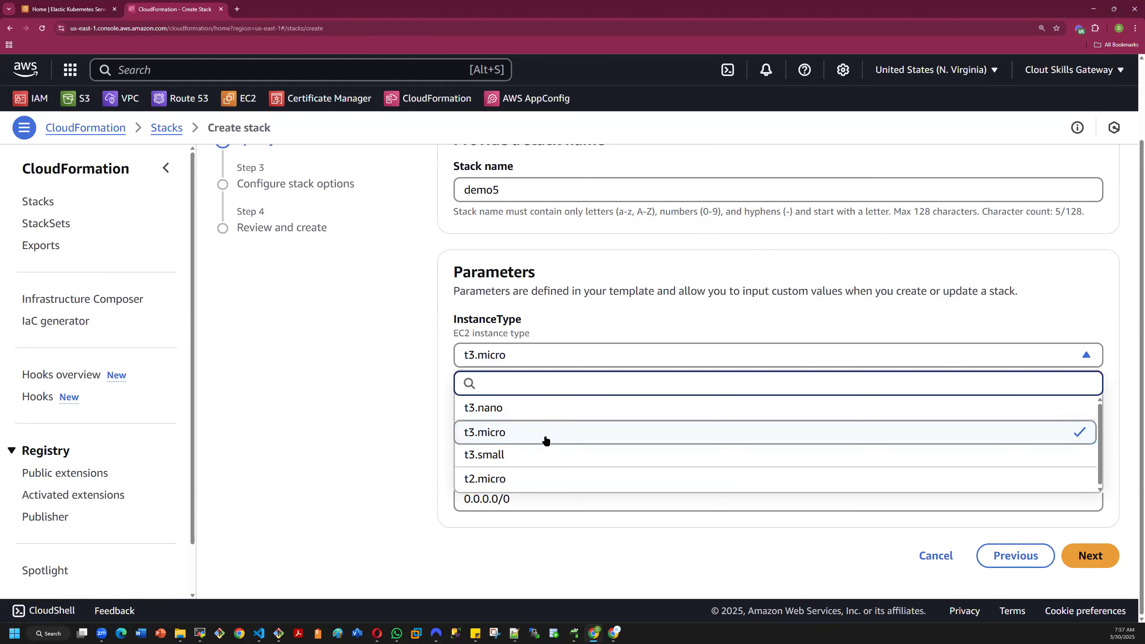
left_click(520, 481)
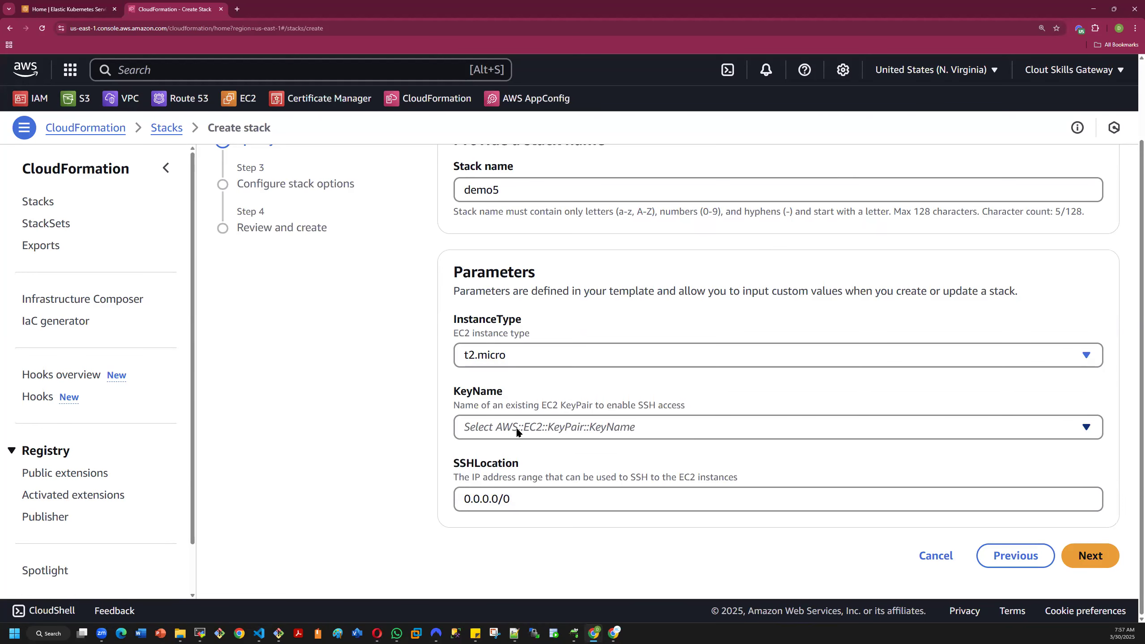
left_click(547, 427)
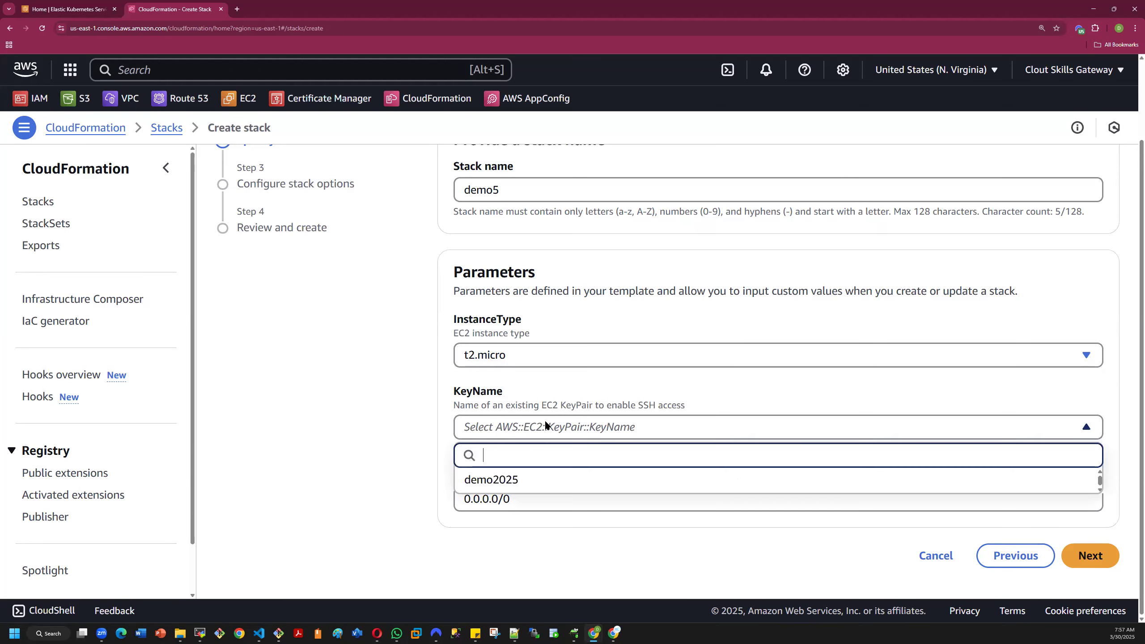
left_click(513, 481)
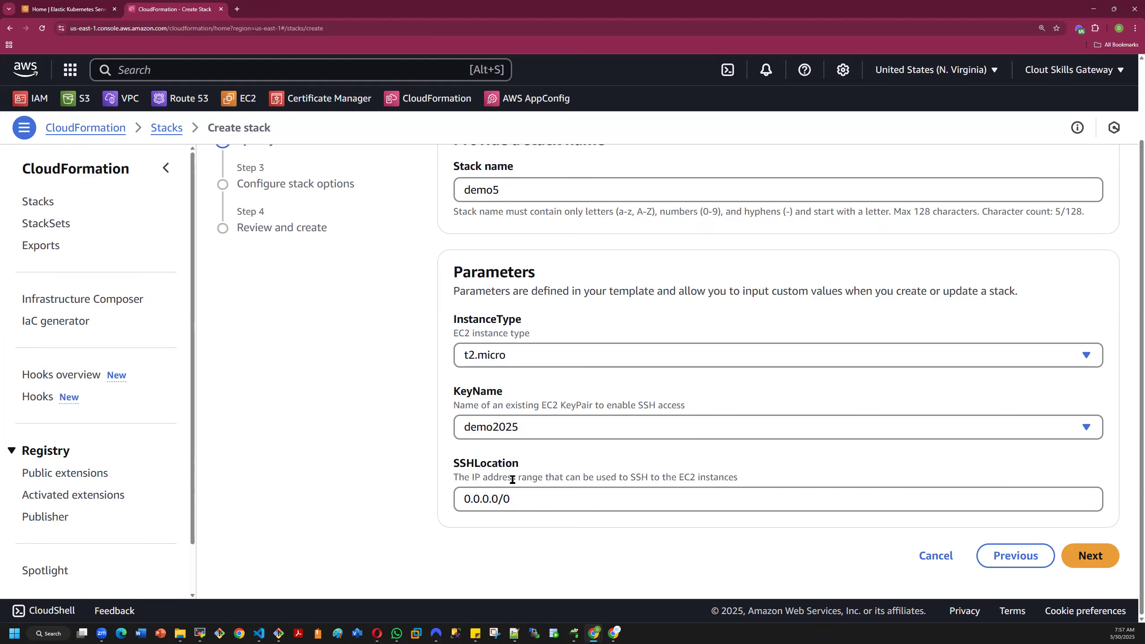
scroll(605, 409, "up", 3)
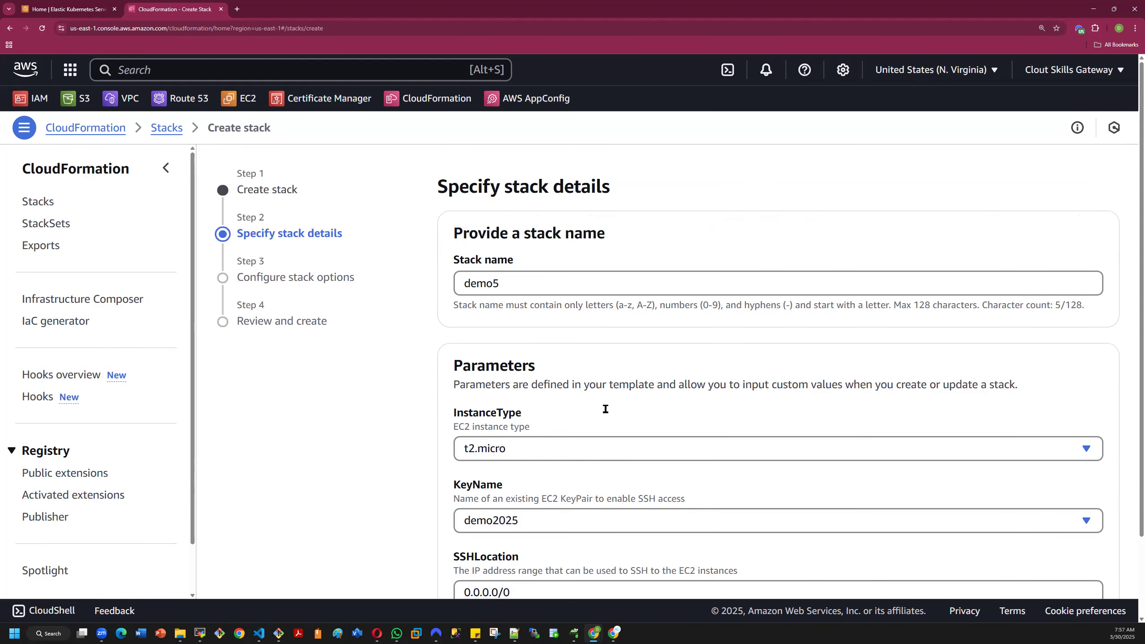
scroll(612, 404, "down", 3)
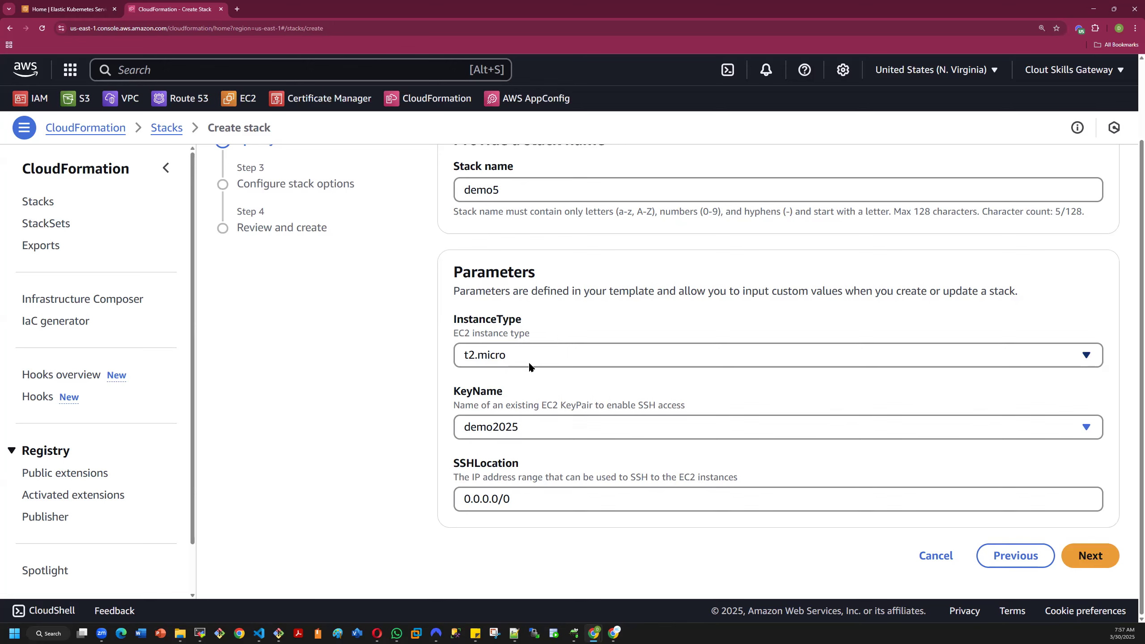
- Recheck the parameters of albec2s.yaml in Visual Studio Code, and return to the CloudFormation console to proceed to the stack options
mouse_move(259, 633)
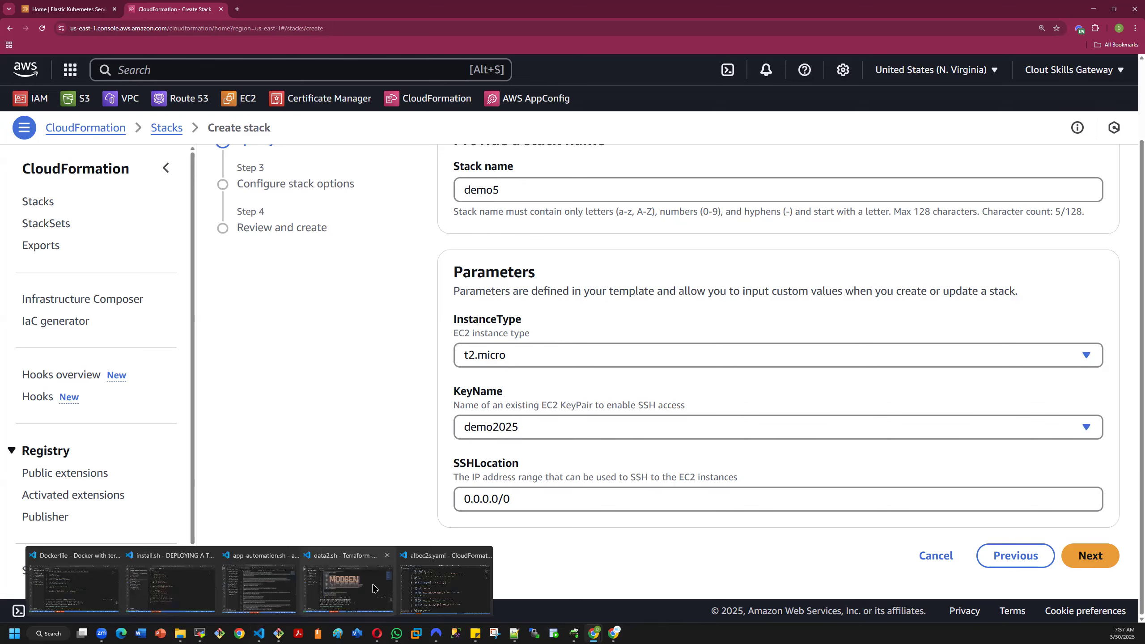
left_click(433, 591)
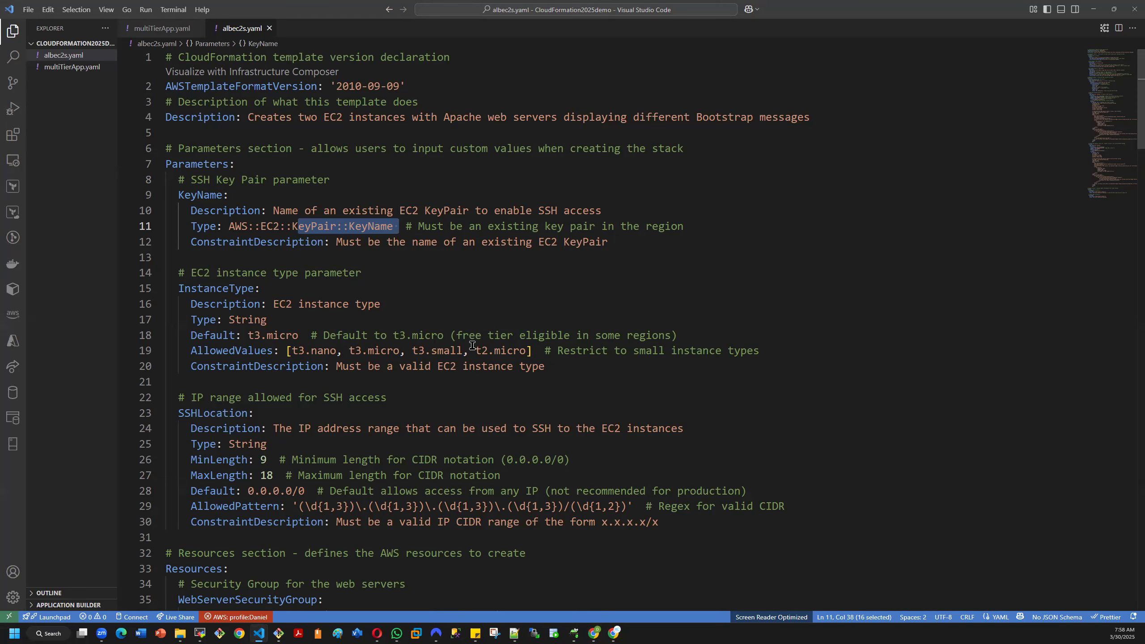
left_click(1094, 10)
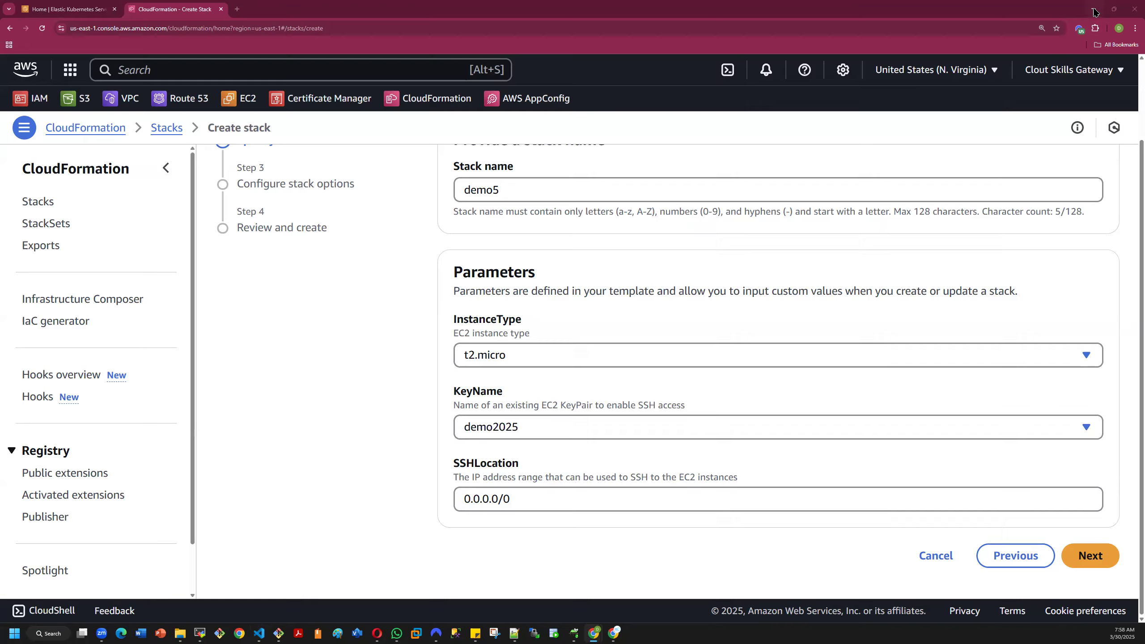
left_click(1100, 556)
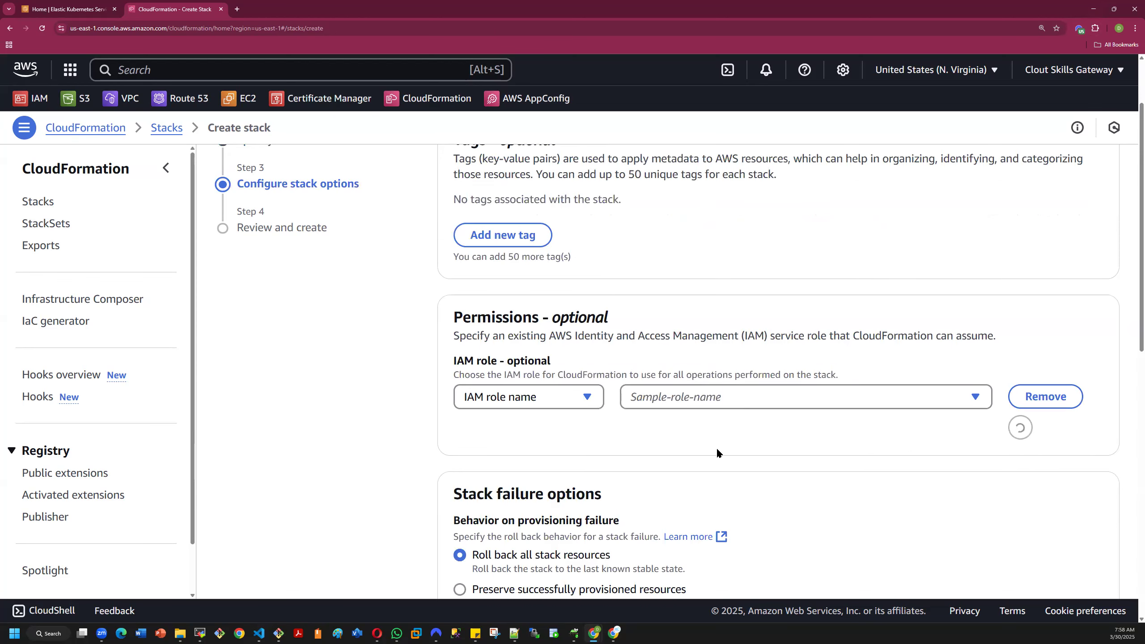
- Examine the tags, IAM role permissions and stack failure options, including provisioning failure behavior and deletion during a rollback
scroll(692, 447, "up", 2)
scroll(718, 397, "down", 3)
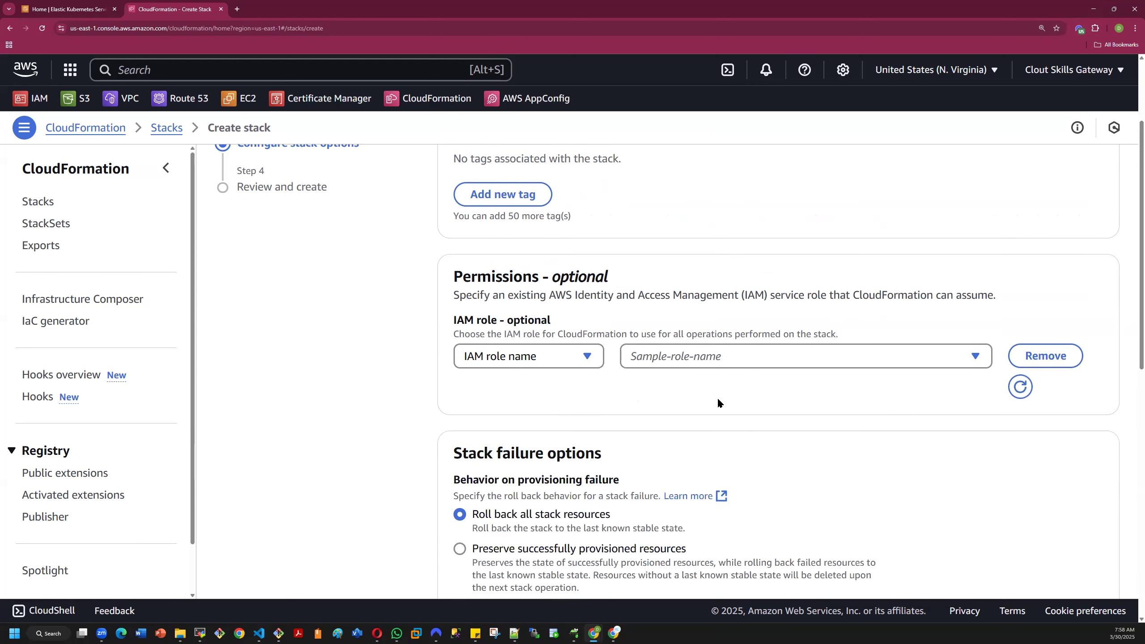
scroll(767, 385, "down", 3)
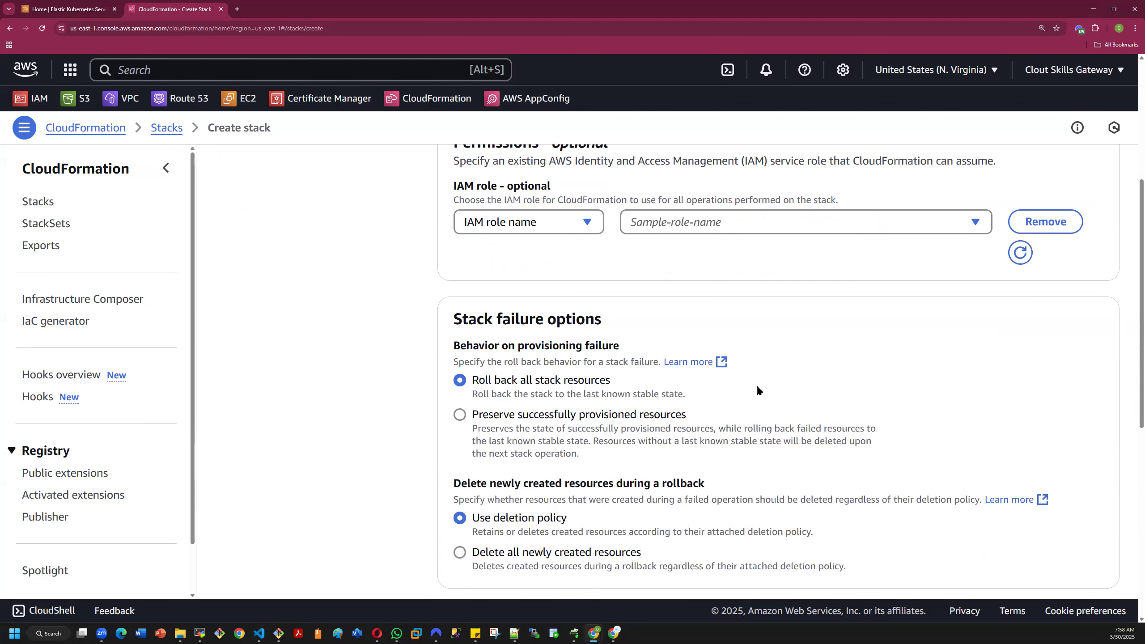
scroll(722, 324, "down", 5)
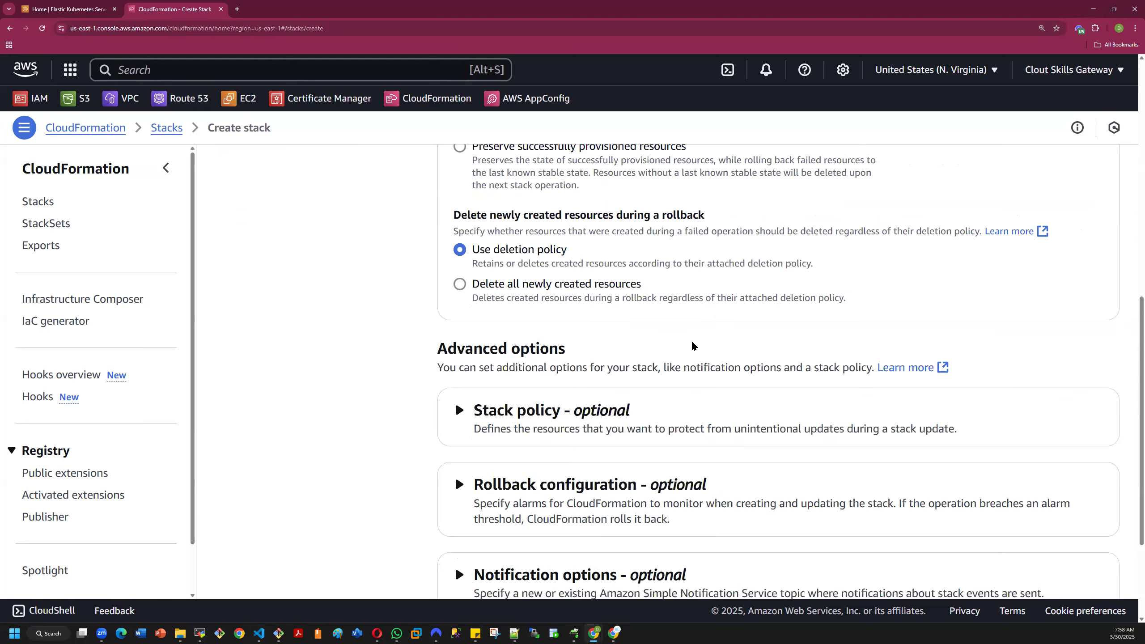
scroll(720, 341, "up", 3)
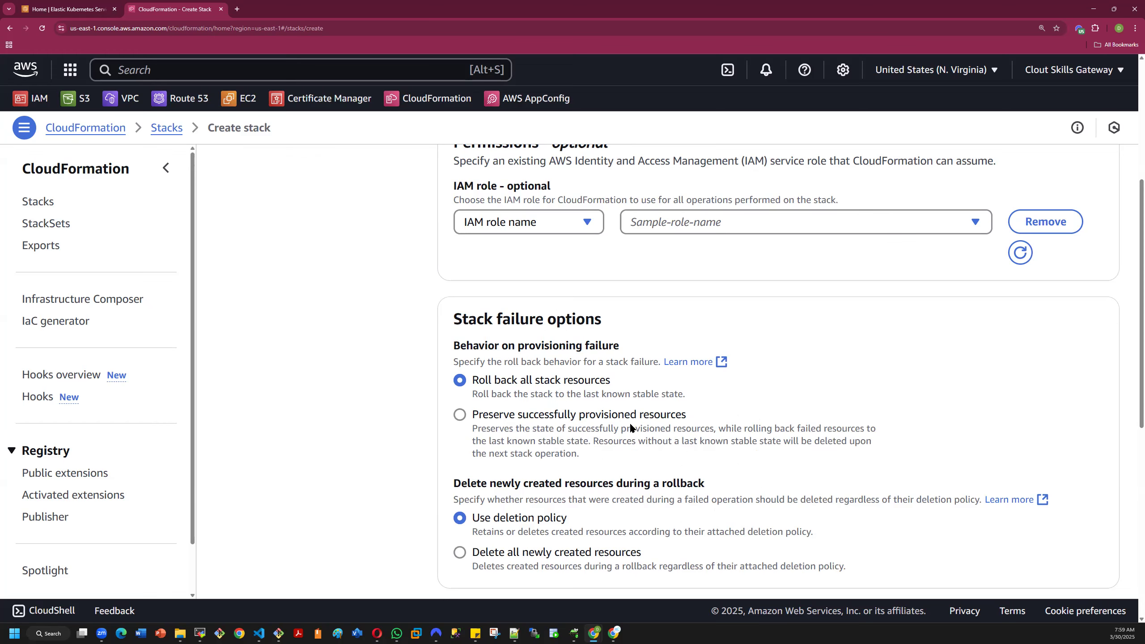
scroll(589, 448, "down", 6)
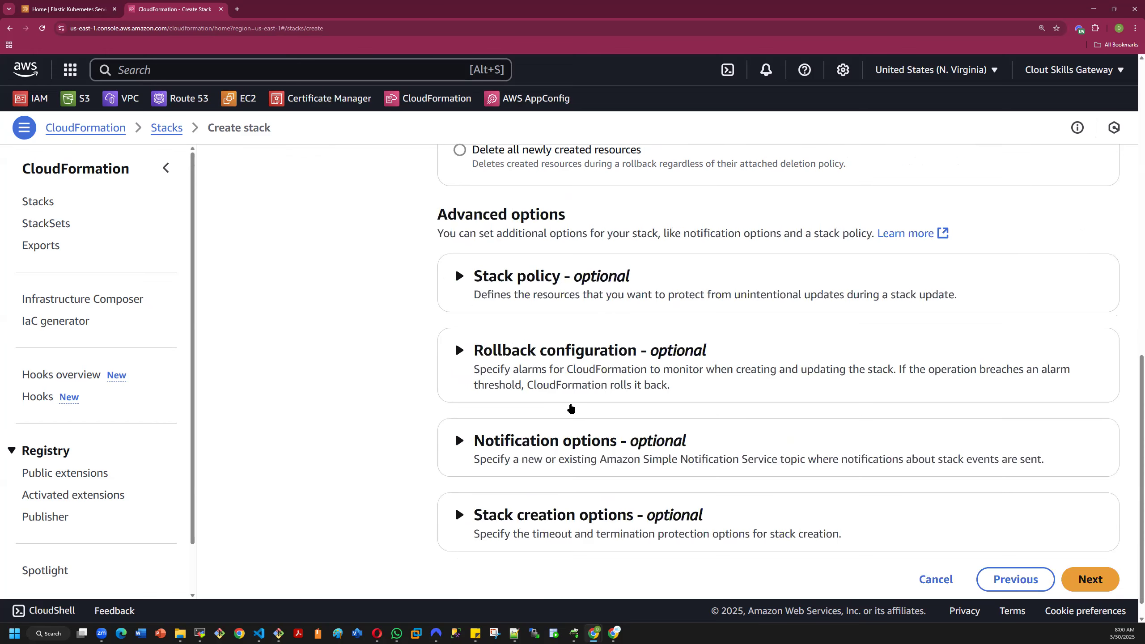
- Expand the optional Stack policy and Rollback configuration sections to examine their policy choices, monitoring time and CloudWatch alarm settings
left_click(457, 275)
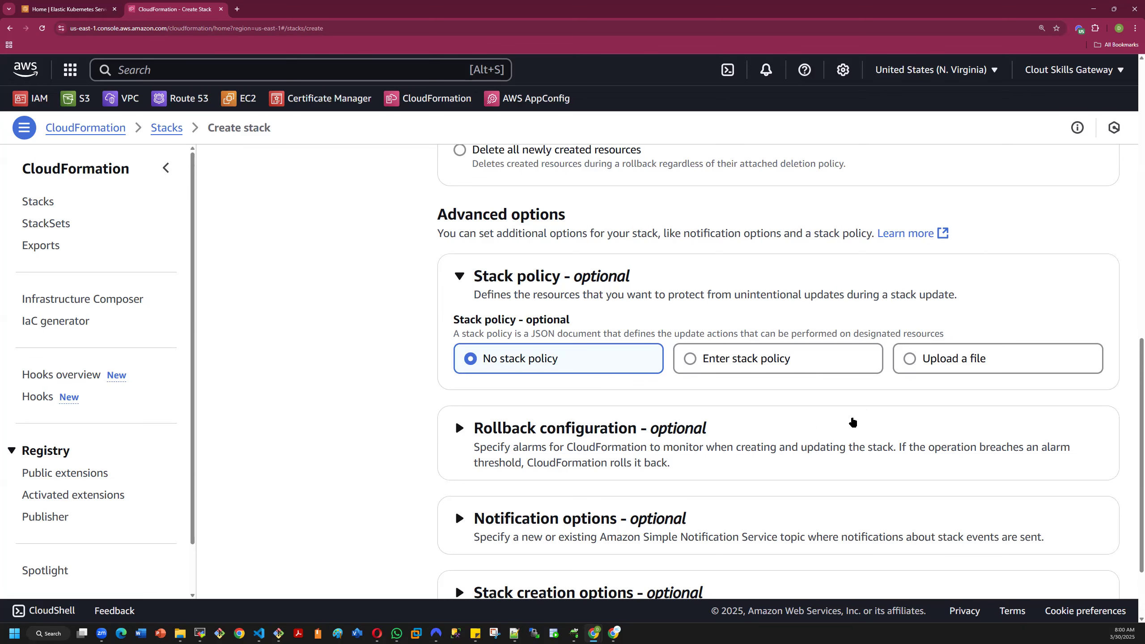
scroll(729, 427, "down", 2)
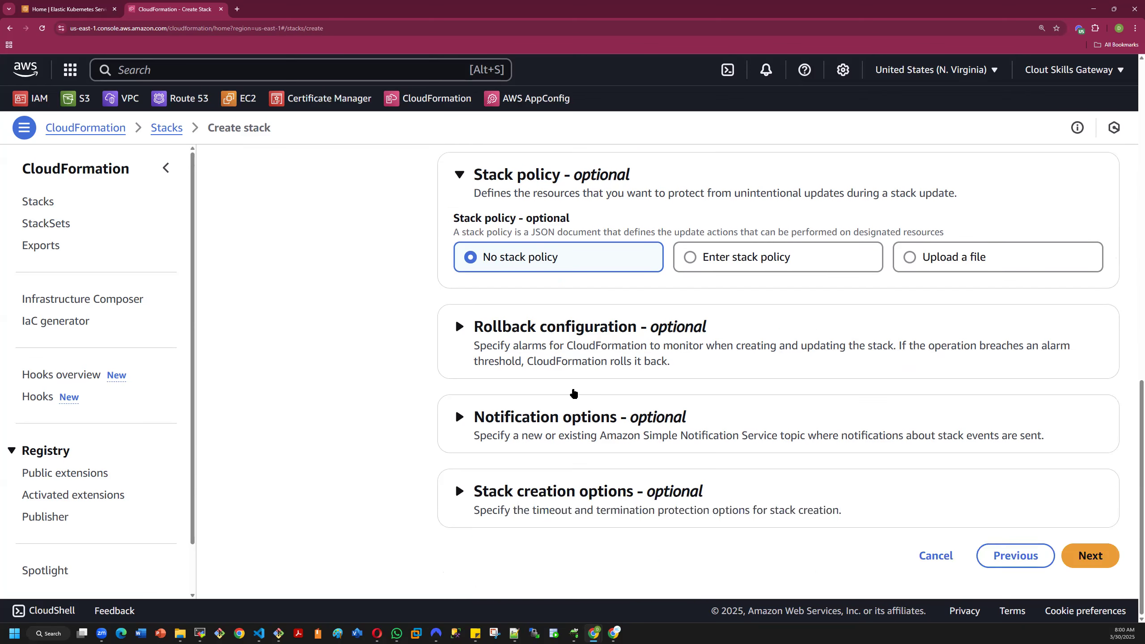
left_click(461, 328)
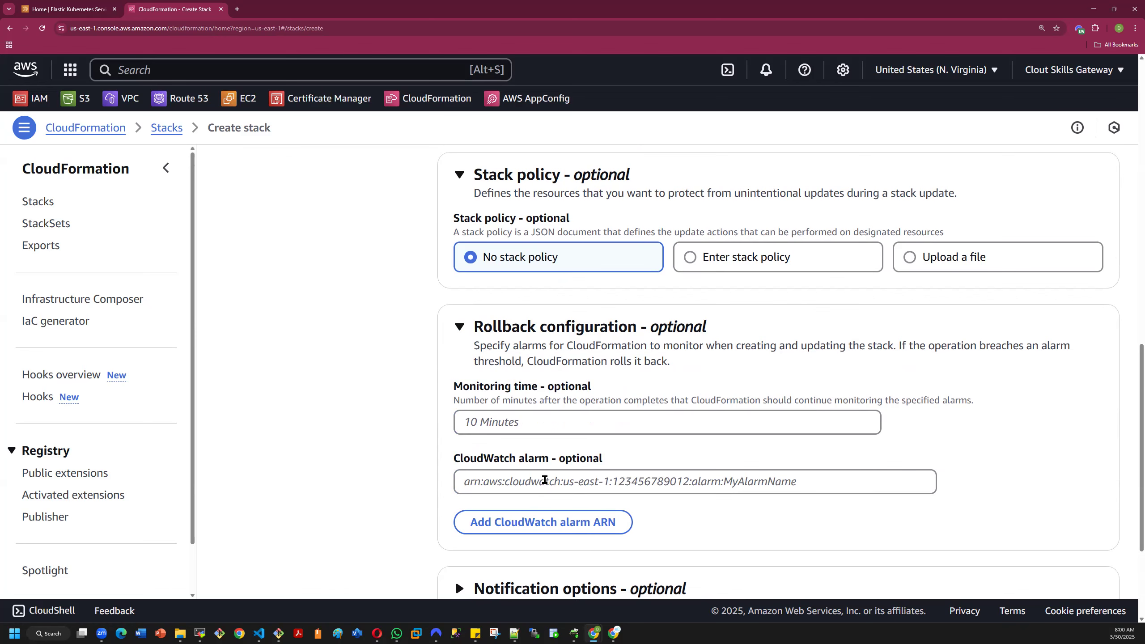
left_click(662, 476)
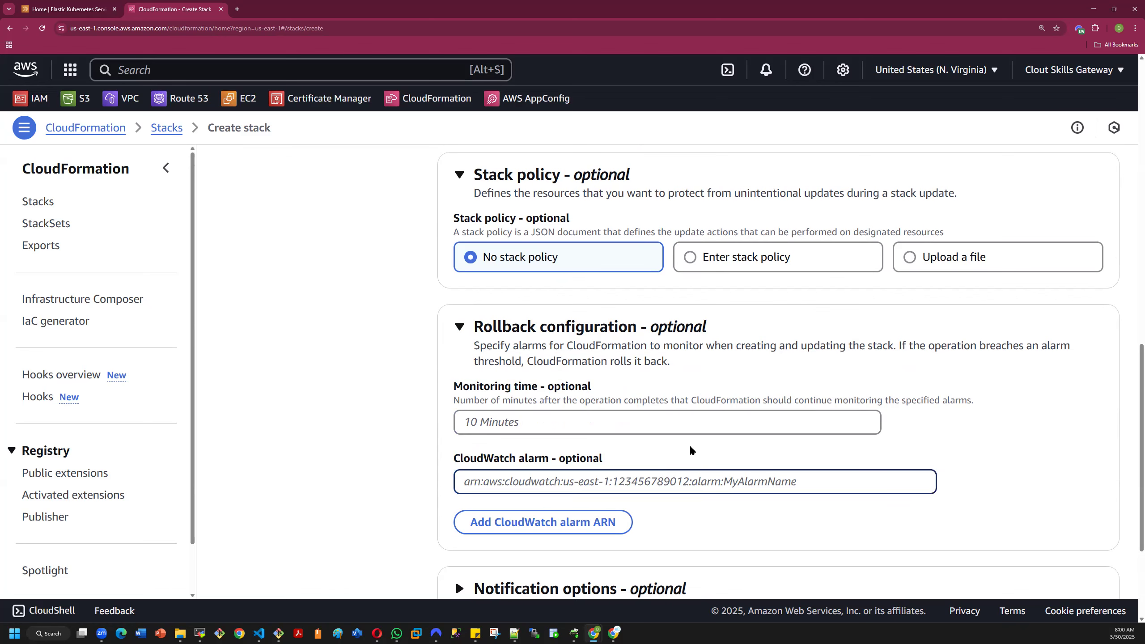
scroll(705, 449, "down", 3)
scroll(527, 446, "down", 1)
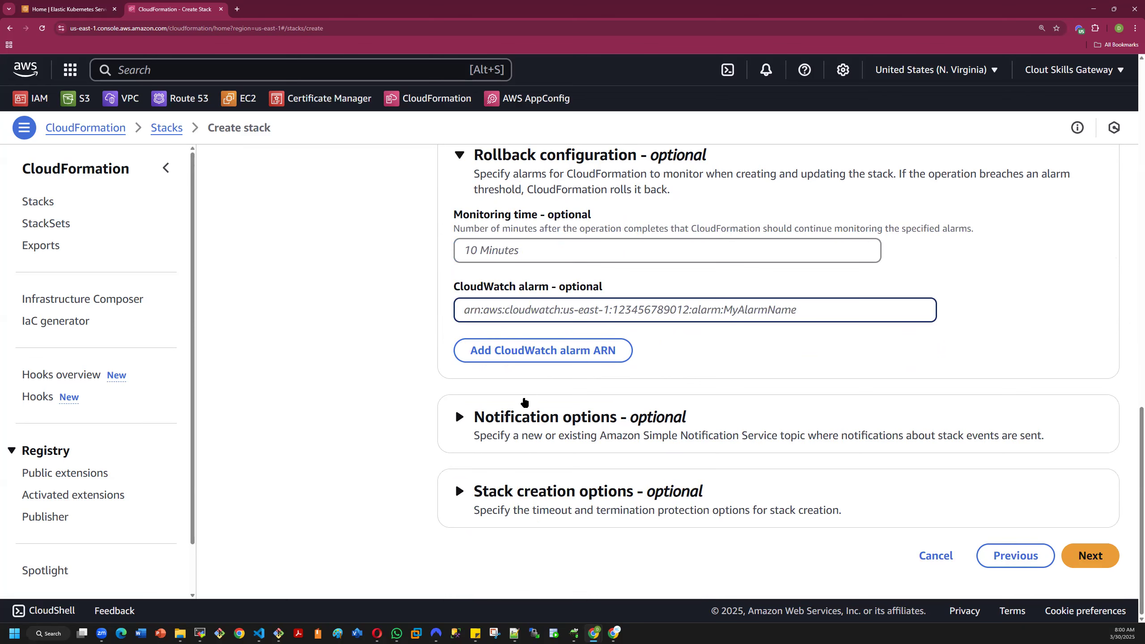
- Expand Notification options and Stack creation options to examine the SNS topic, timeout and termination protection settings
left_click(458, 419)
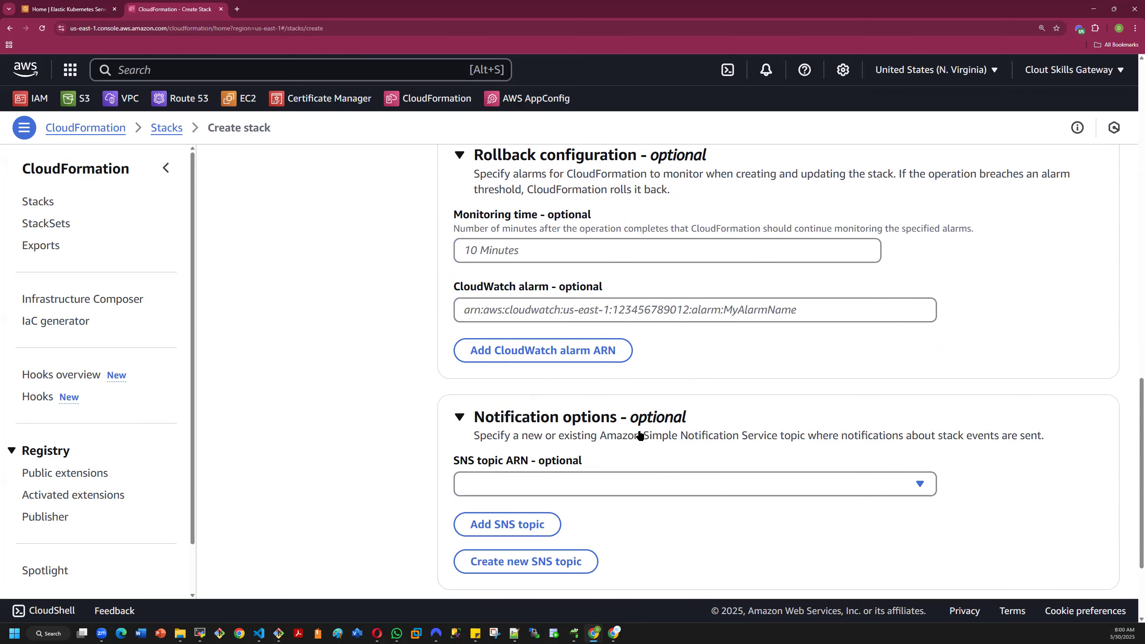
left_click(571, 484)
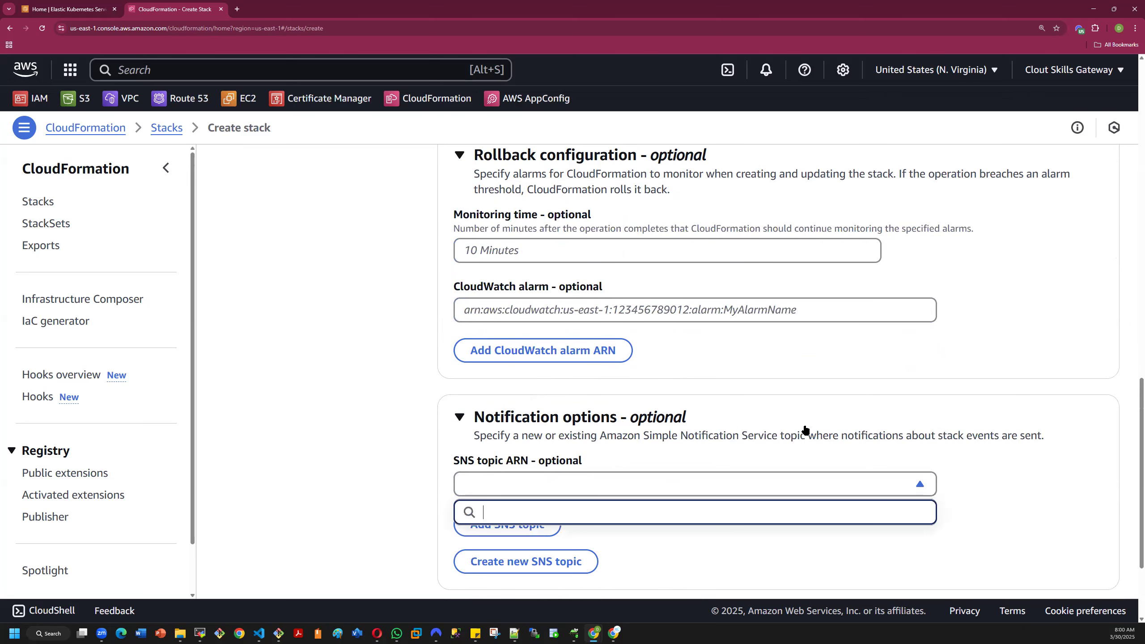
left_click(1013, 474)
scroll(1040, 478, "down", 3)
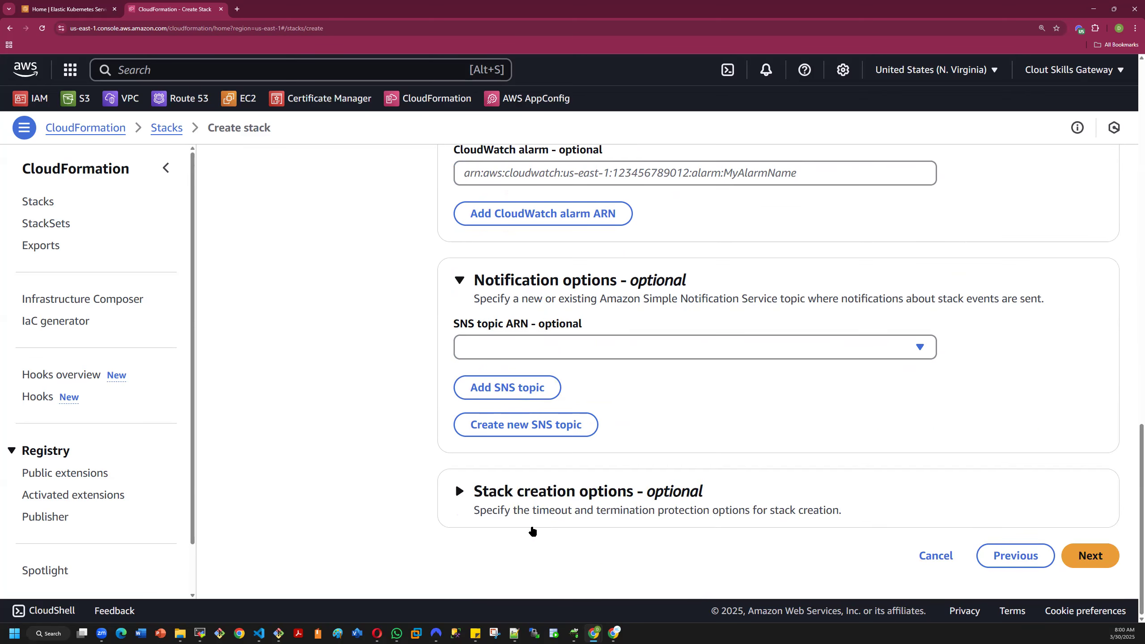
left_click(489, 496)
scroll(711, 514, "down", 3)
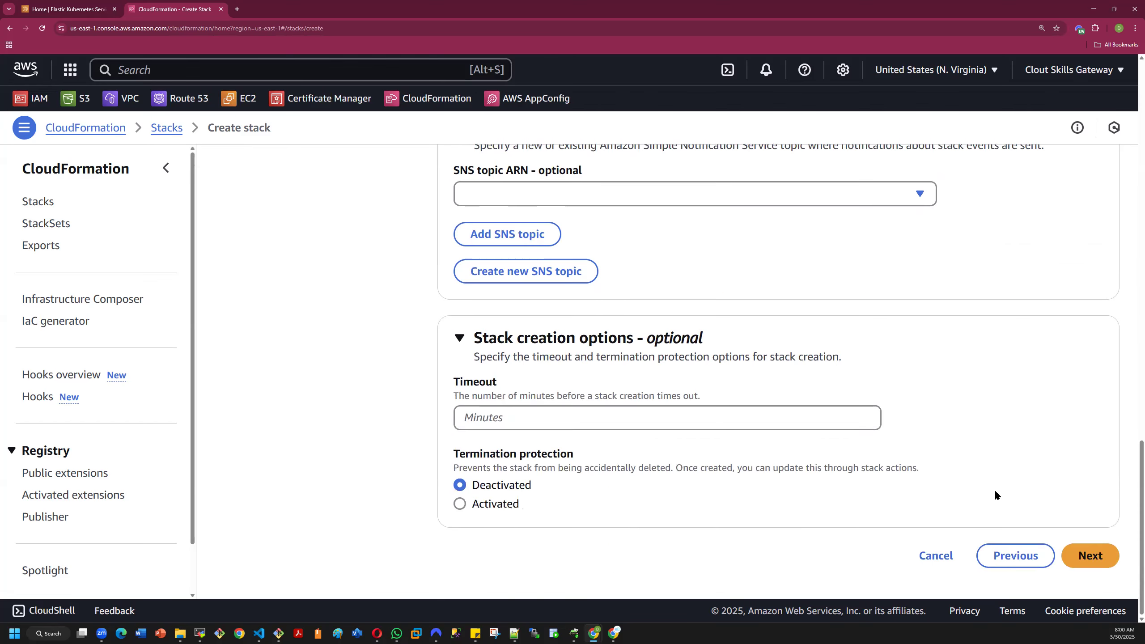
- Proceed to the Review and create stage, review the demo5 configuration, and submit the stack for creation
left_click(1088, 554)
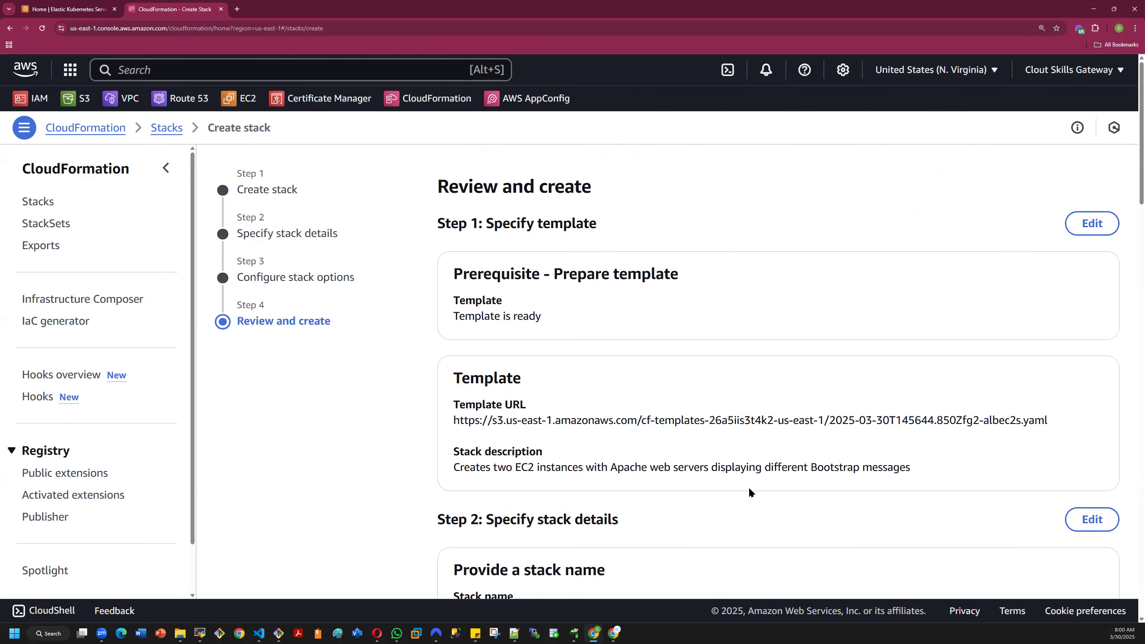
scroll(748, 487, "down", 20)
scroll(750, 482, "up", 10)
scroll(750, 482, "down", 10)
scroll(750, 482, "up", 10)
scroll(750, 482, "down", 10)
left_click(1096, 555)
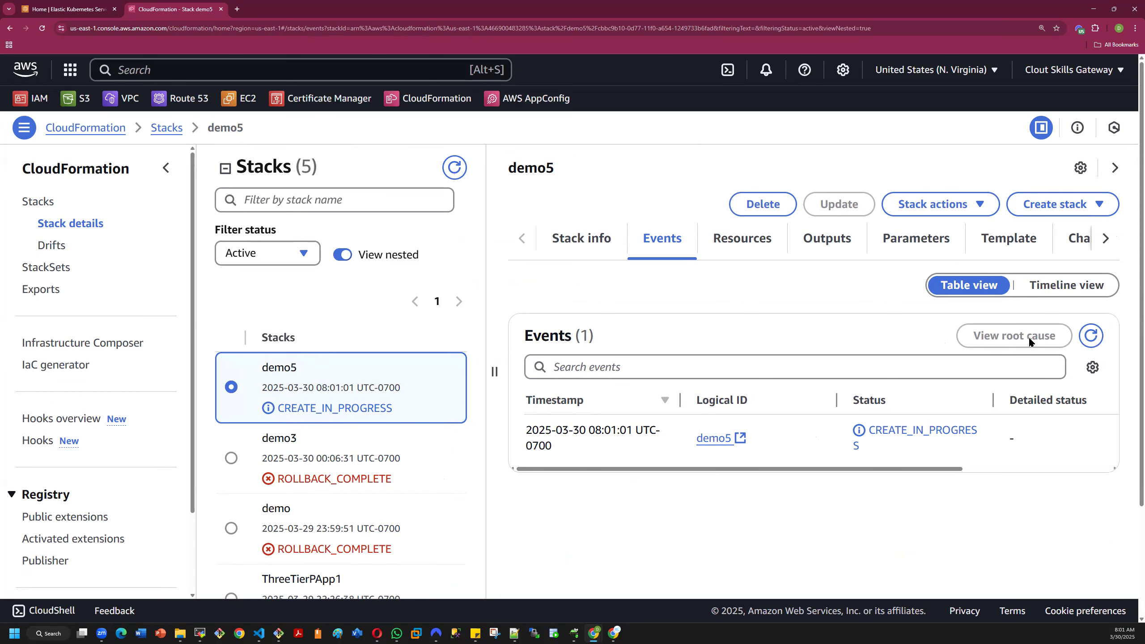
- Refresh the demo5 stack's events and examine the creation status of each resource
left_click(1090, 337)
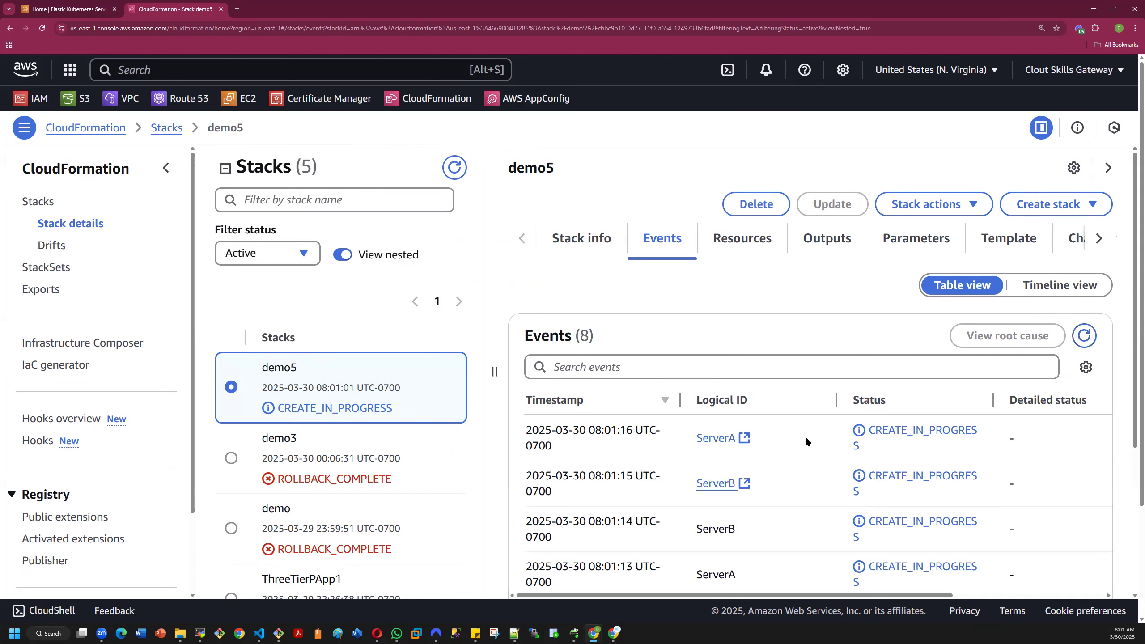
scroll(857, 451, "down", 3)
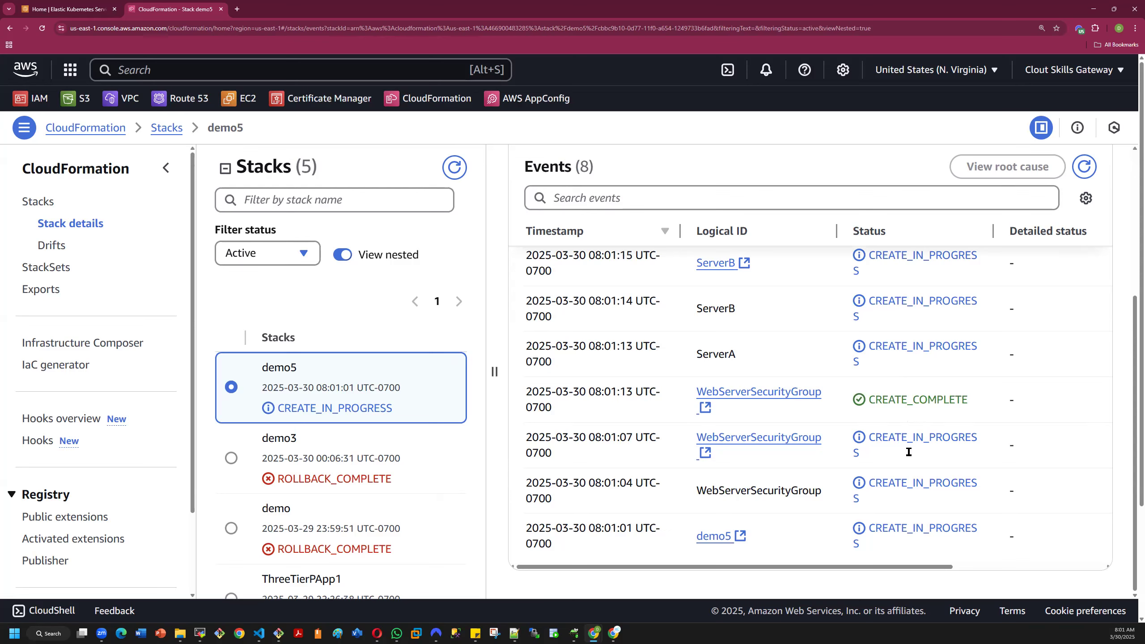
scroll(831, 429, "up", 3)
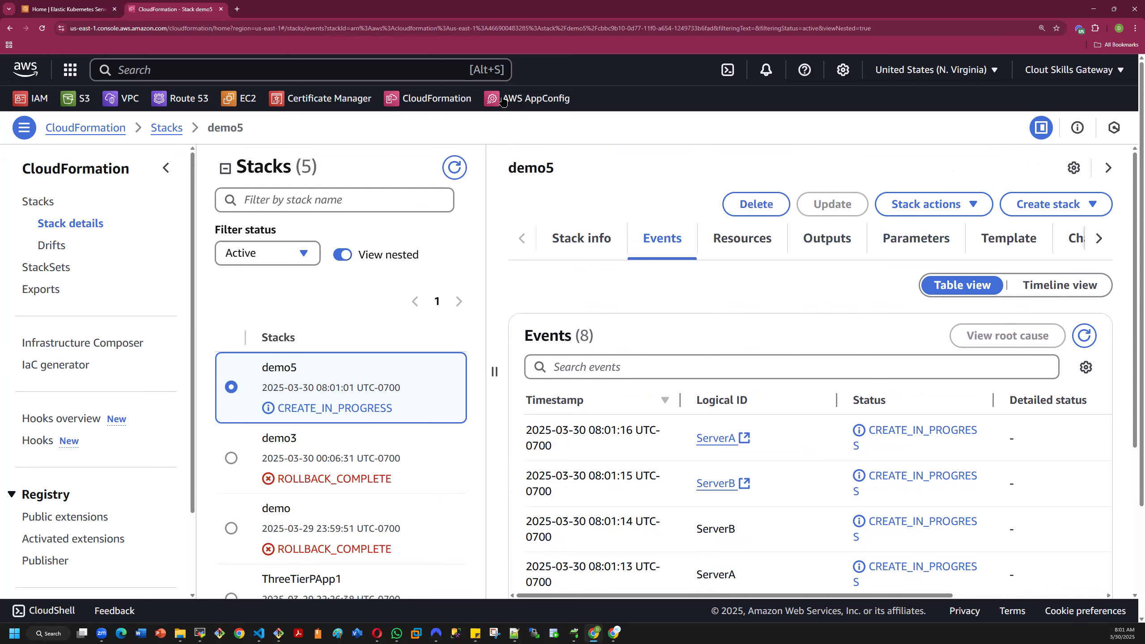
- Switch to the Elastic Kubernetes Service browser tab and open the EC2 console there
left_click(60, 8)
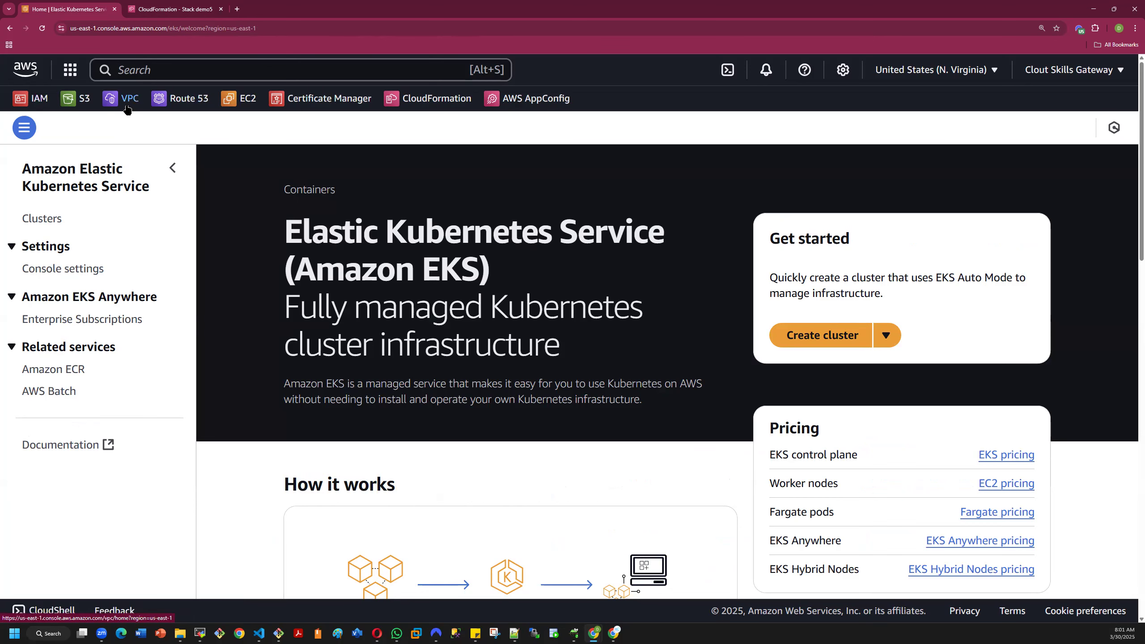
left_click(247, 100)
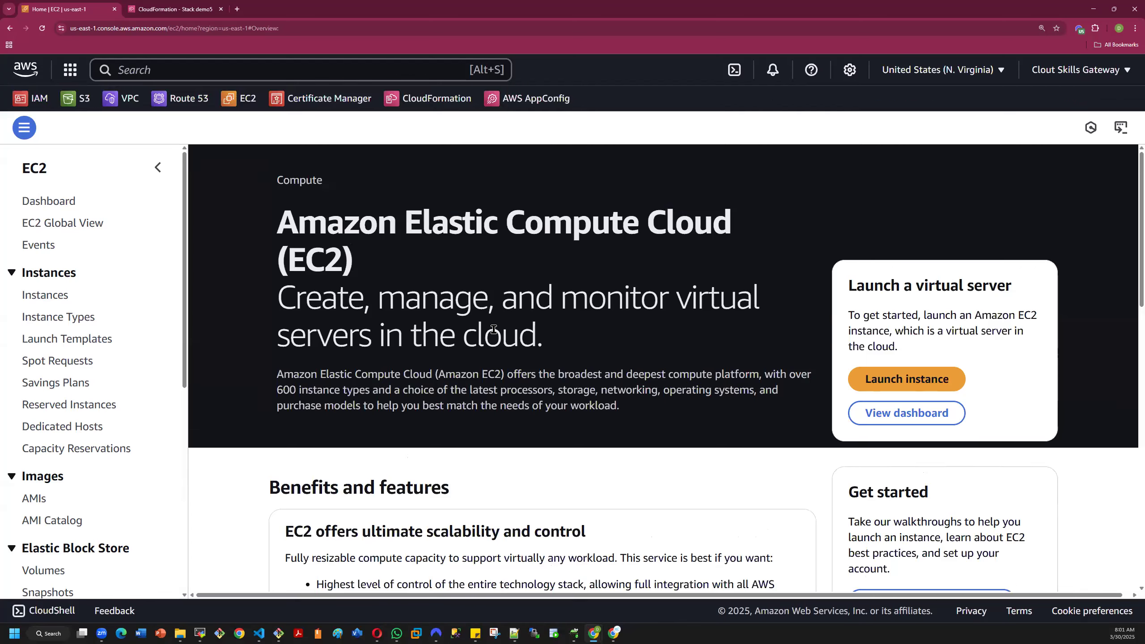
- Open the list of EC2 instances
left_click(53, 298)
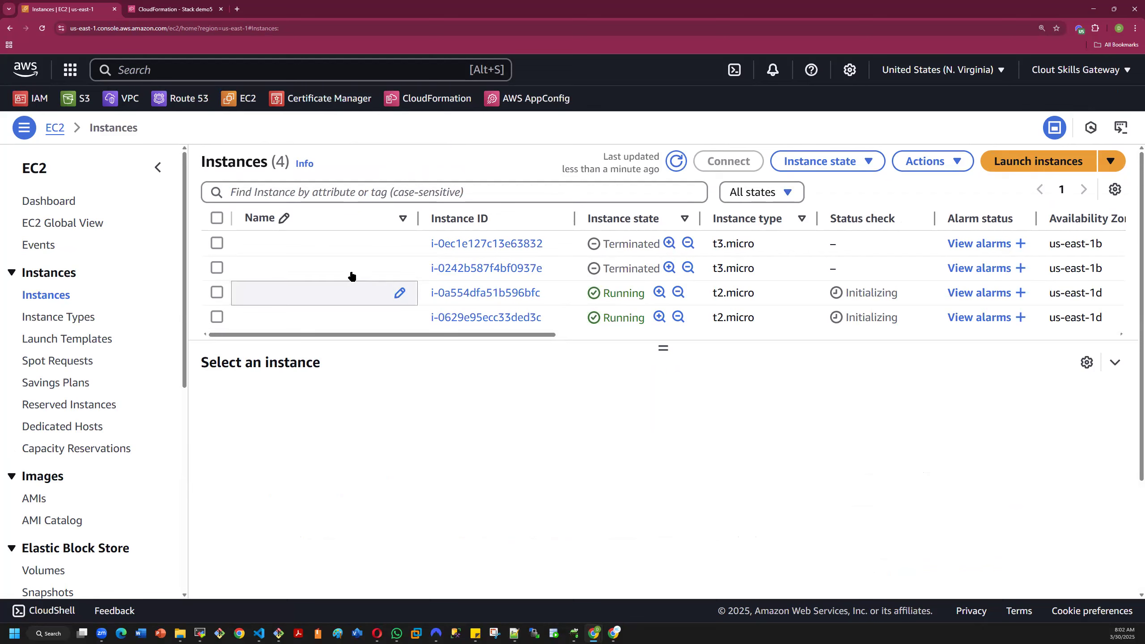
left_click(401, 294)
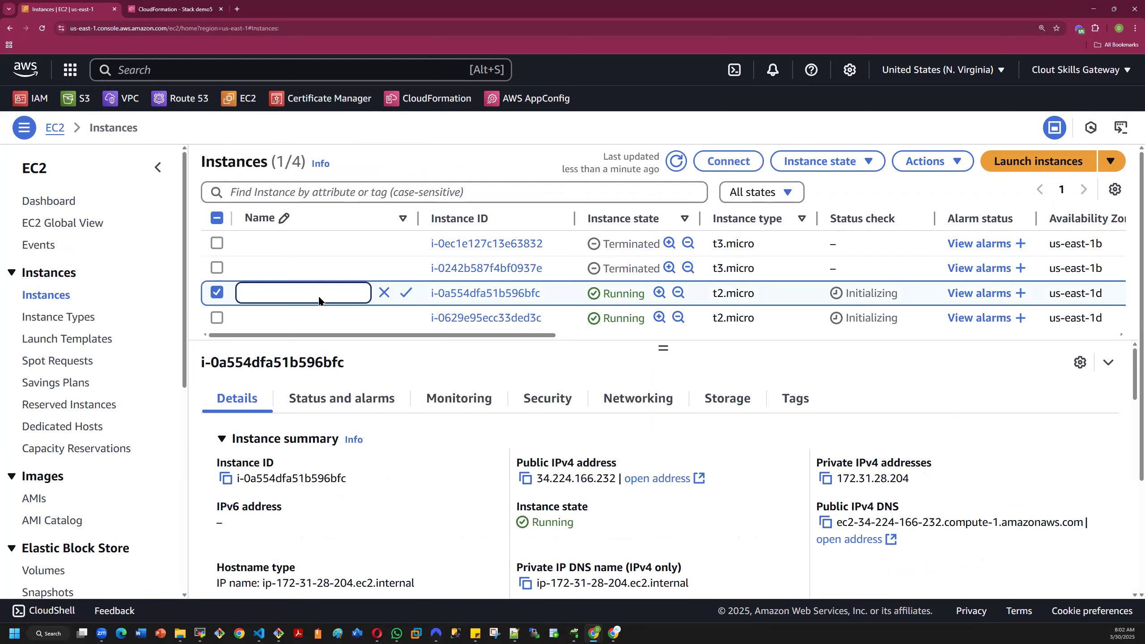
type("Server")
key("BackSpace")
key("BackSpace")
key("BackSpace")
key("BackSpace")
key("BackSpace")
key("BackSpace")
- Refresh the instance list and filter it to show only running instances
left_click(676, 161)
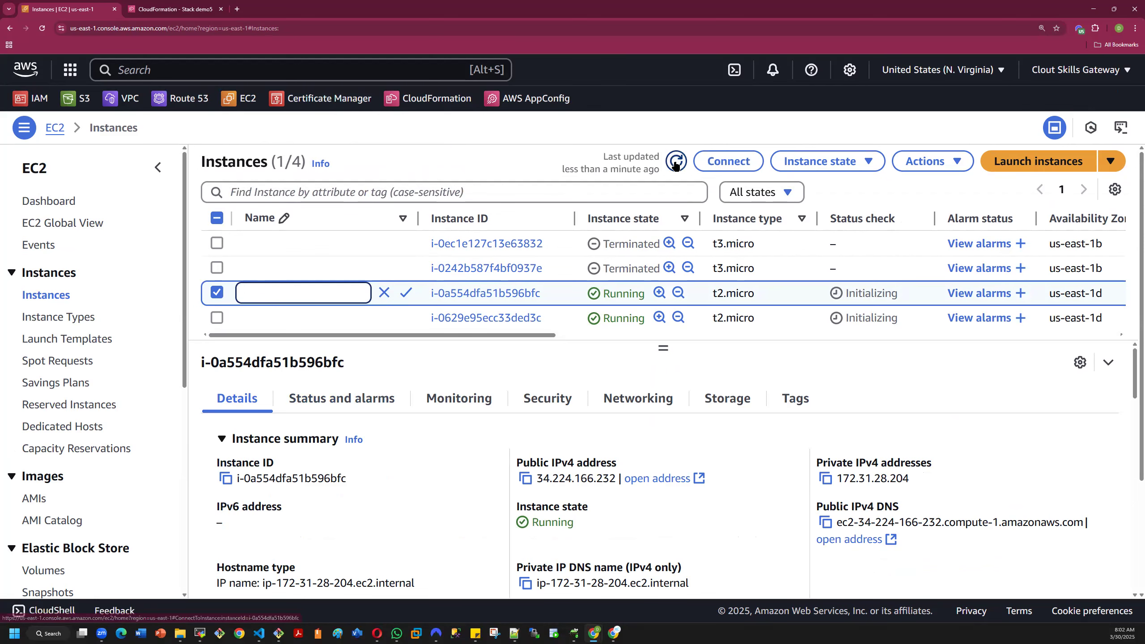
left_click(755, 194)
left_click(760, 236)
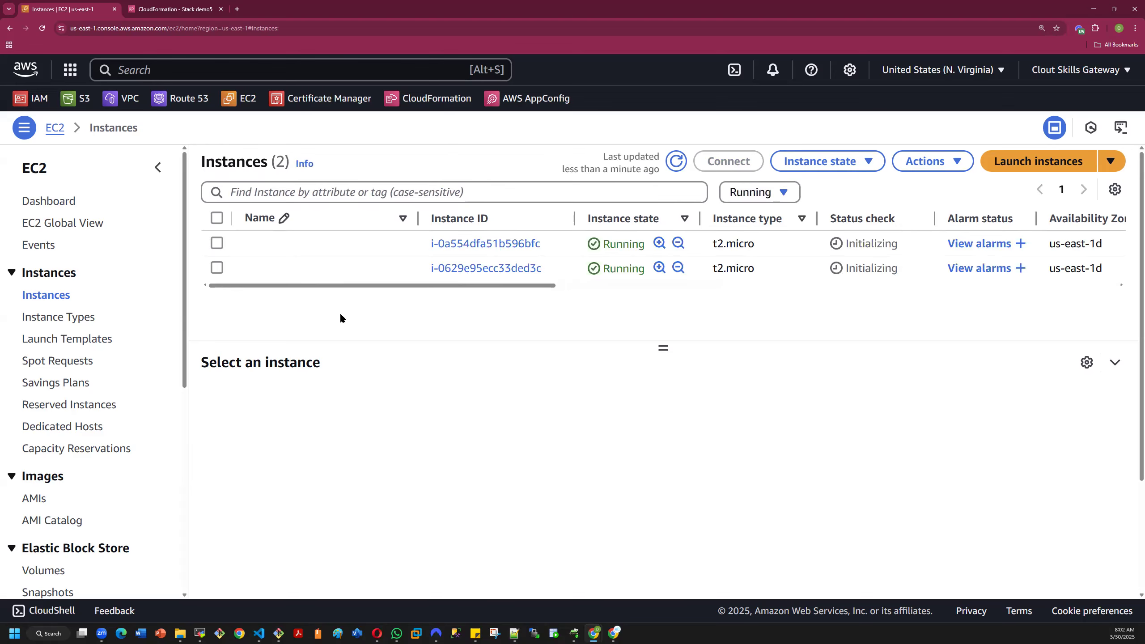
- Copy the public IPv4 address of instance i-0a554dfa51b596bfc and load it on port 80 in a new browser tab
left_click(216, 244)
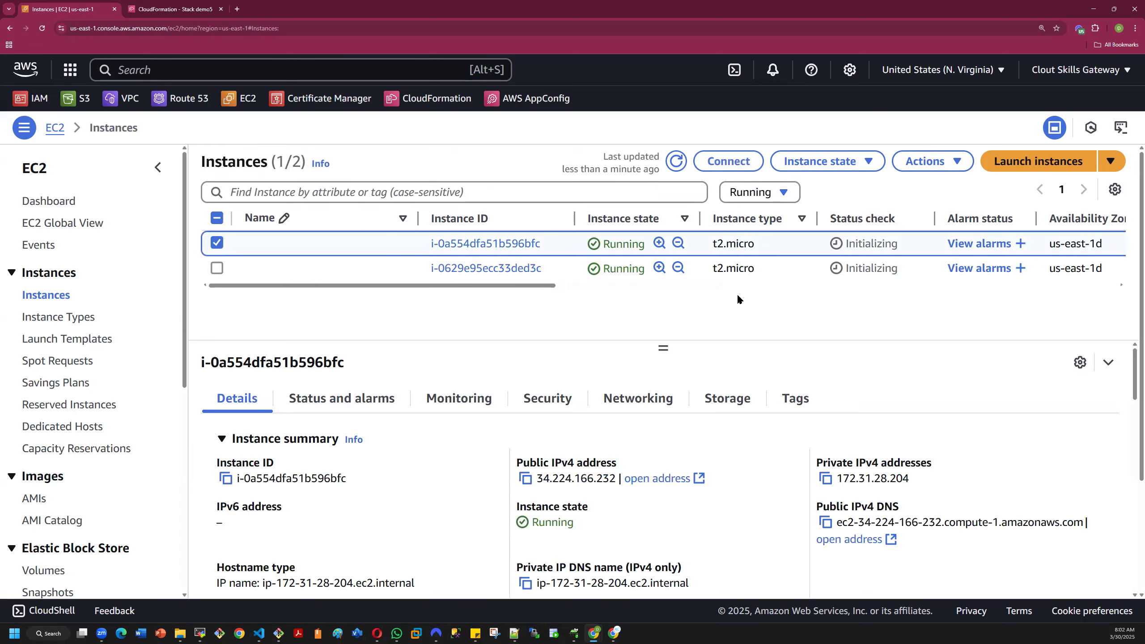
left_click(526, 478)
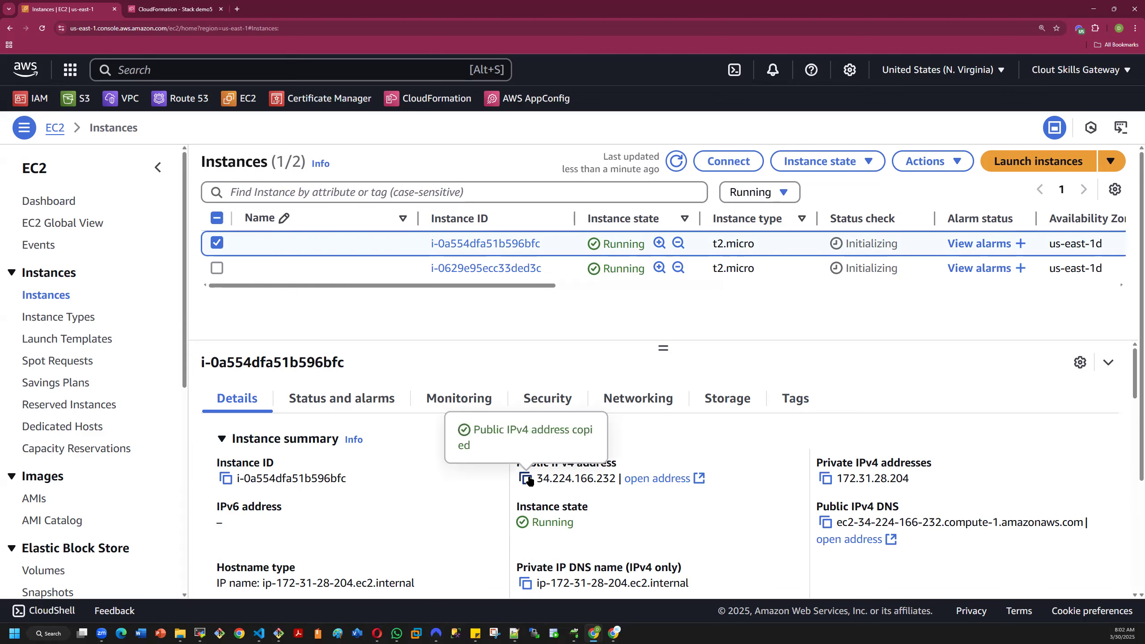
left_click(237, 9)
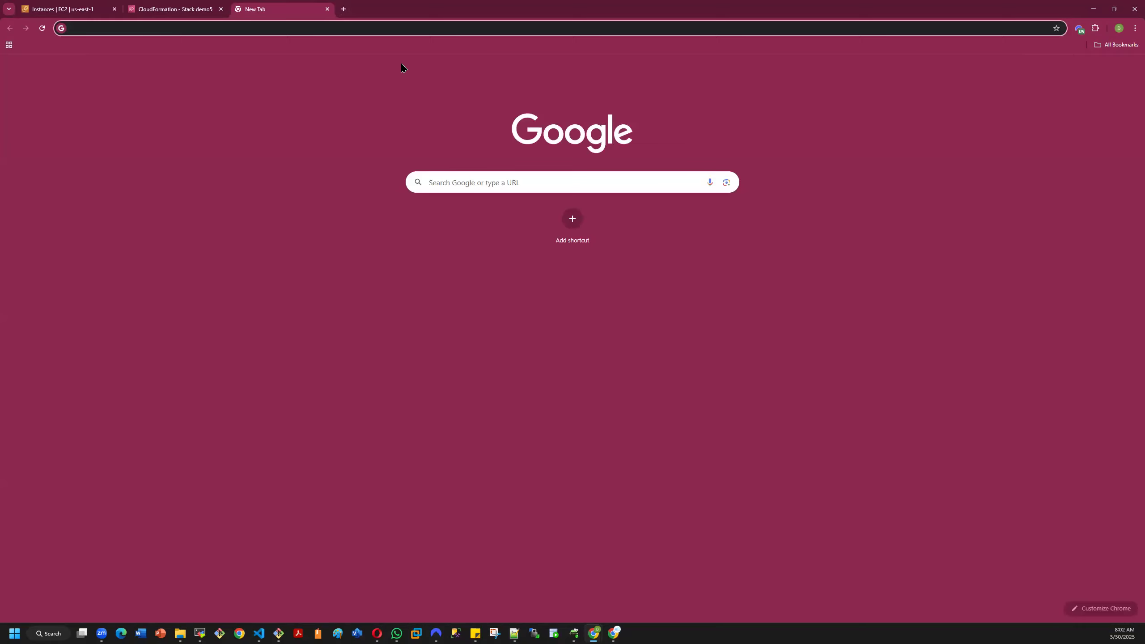
key("ctrl+v")
type(":")
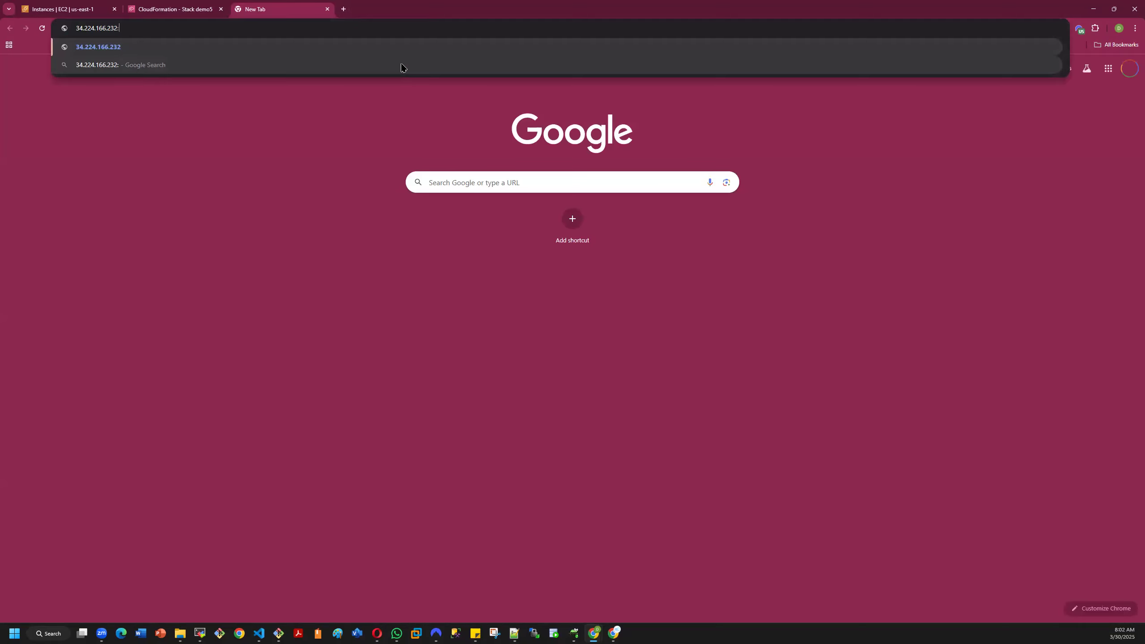
type("80")
key("Return")
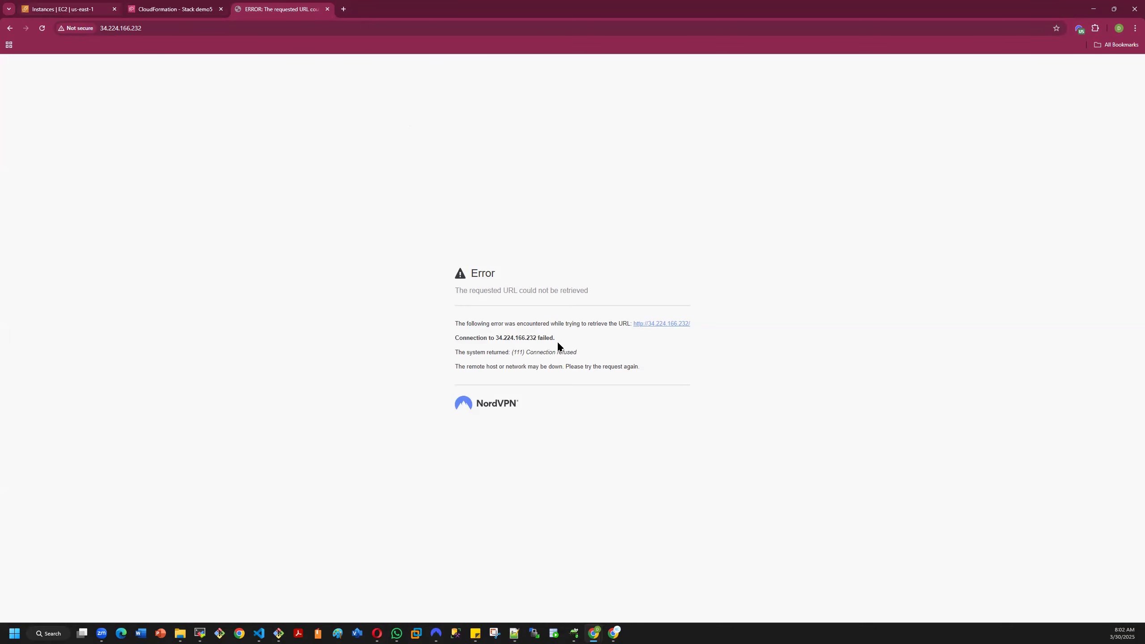
- Copy the public IPv4 address of instance i-0629e95ecc33ded3c and load it on port 80 in another new tab
key("ctrl+1")
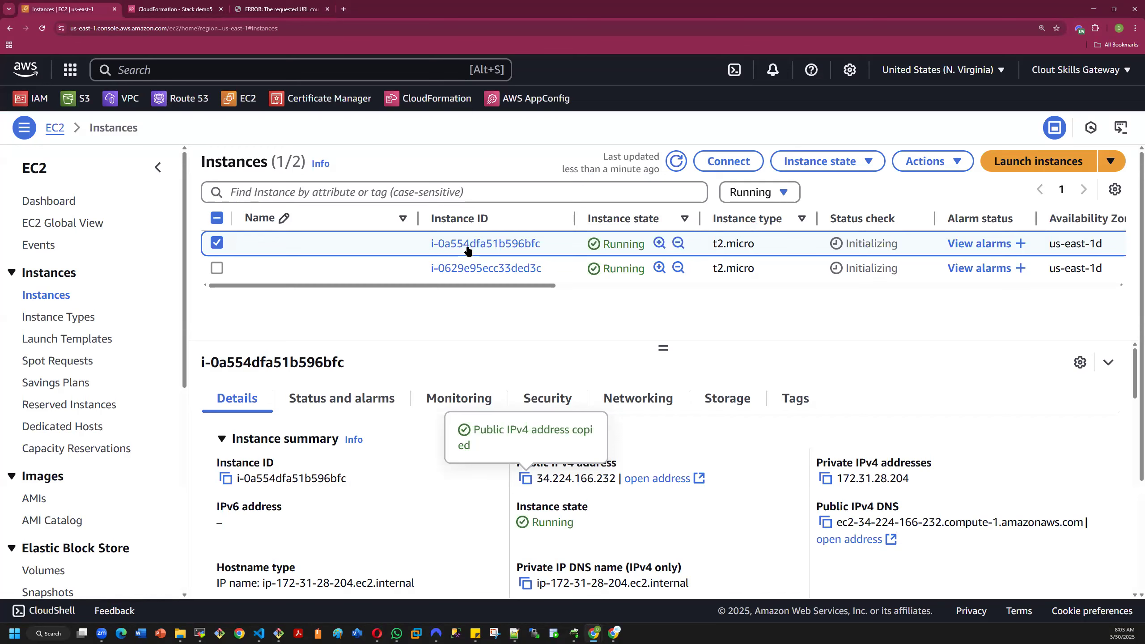
left_click(214, 244)
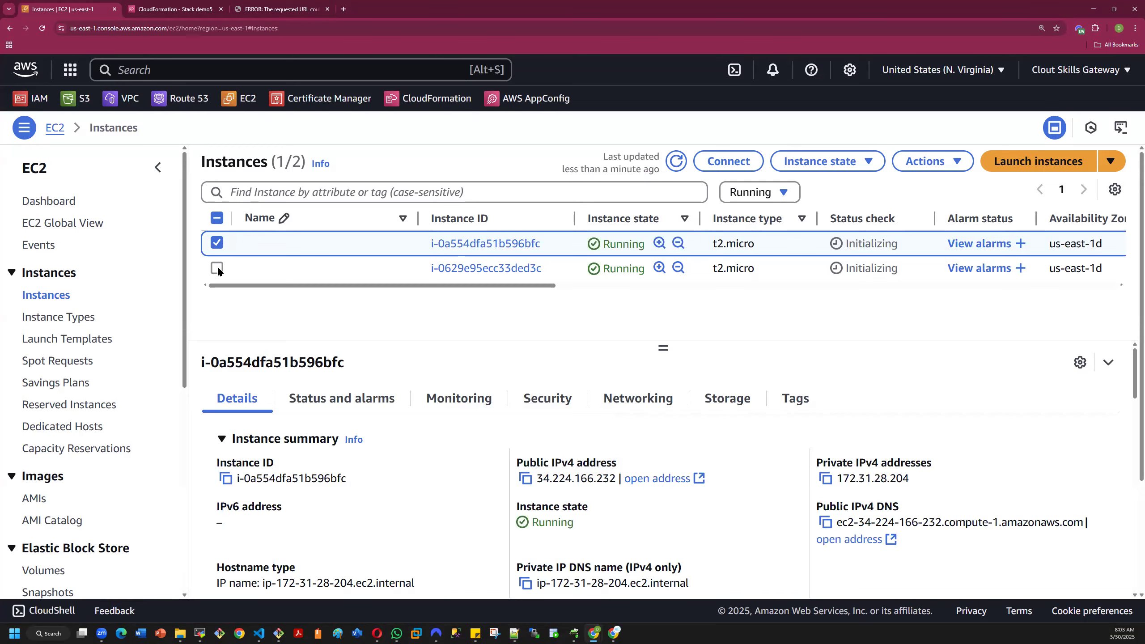
left_click(220, 270)
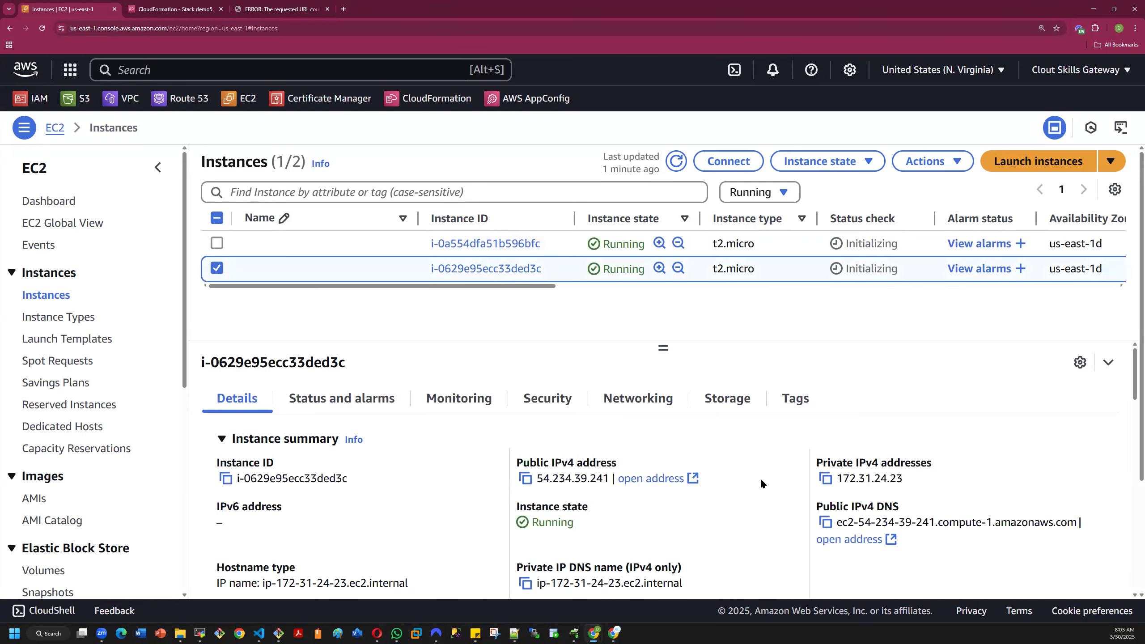
left_click(524, 479)
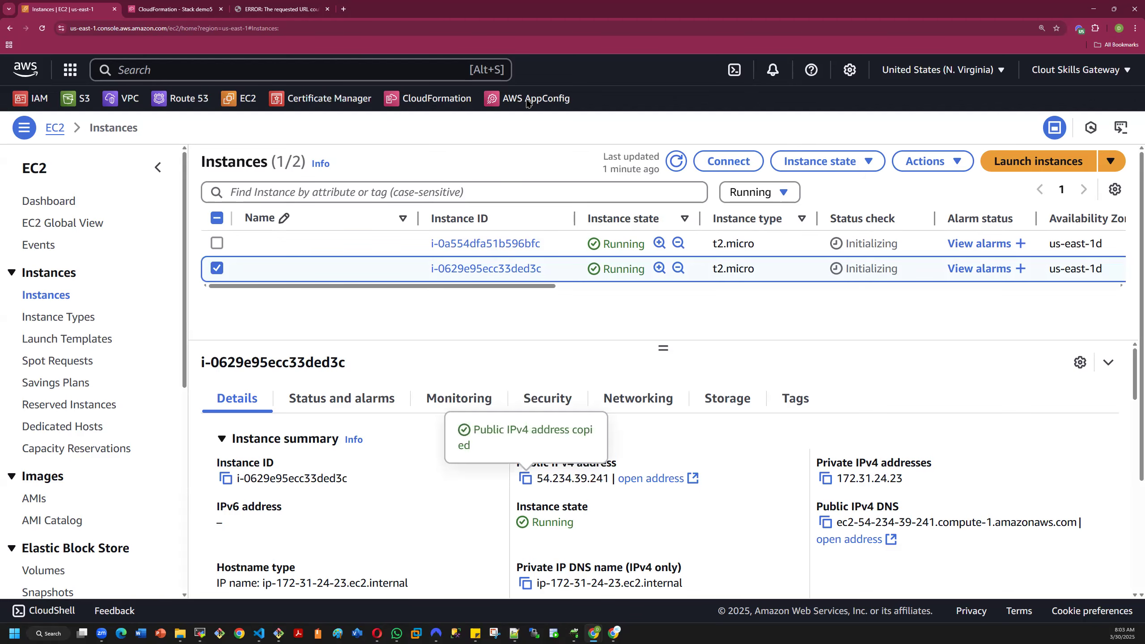
key("ctrl+t")
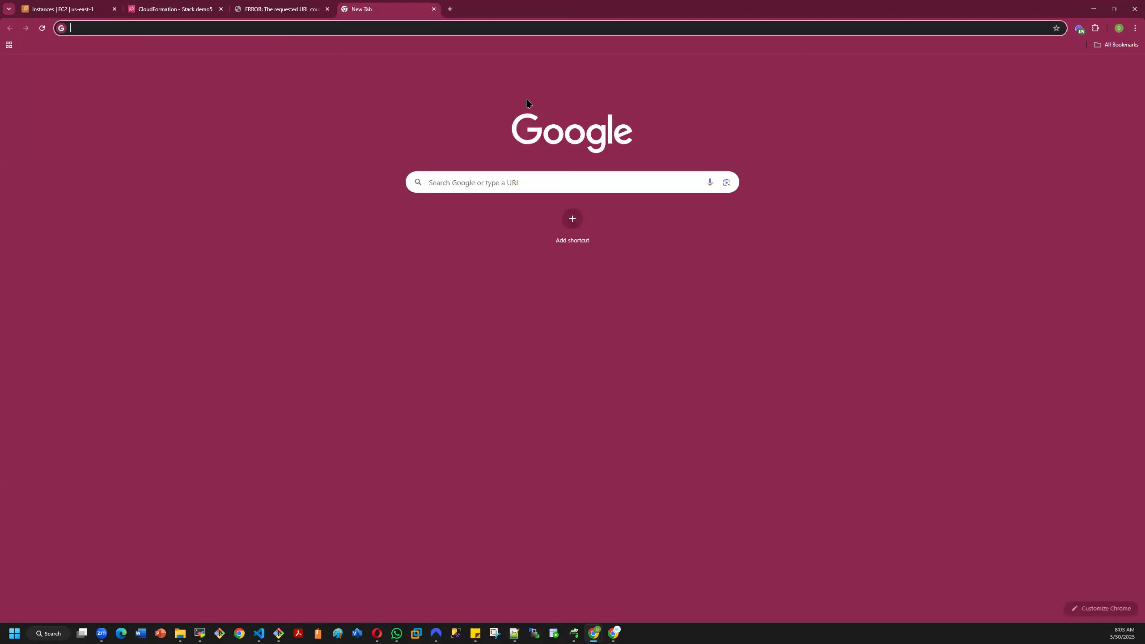
key("ctrl+v")
type(":80")
key("Return")
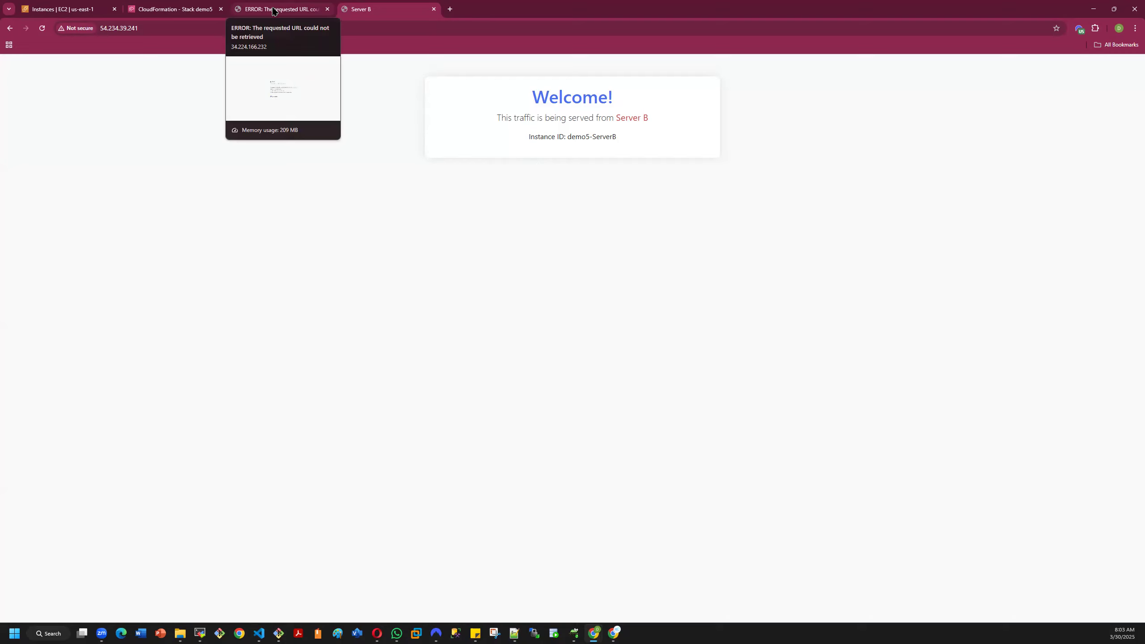
- Reload the page at 34.224.166.232 and check the demo5 stack's status in CloudFormation
key("ctrl+shift+Tab")
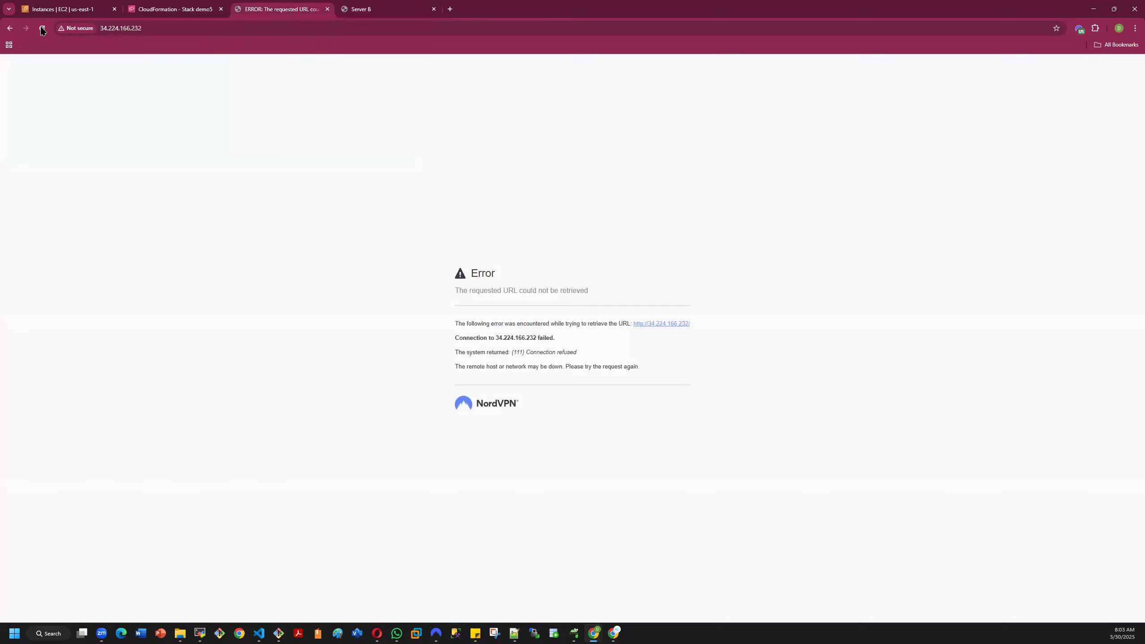
key("F5")
left_click(172, 9)
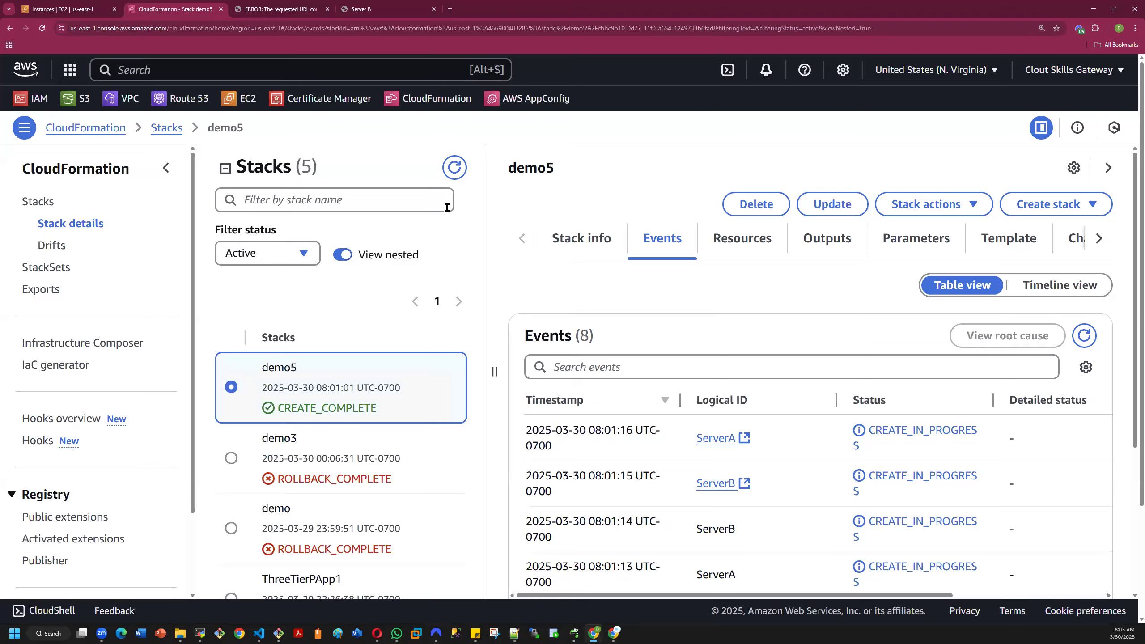
- Return to the EC2 instances and examine the security group and its rules for instance i-0629e95ecc33ded3c
left_click(96, 5)
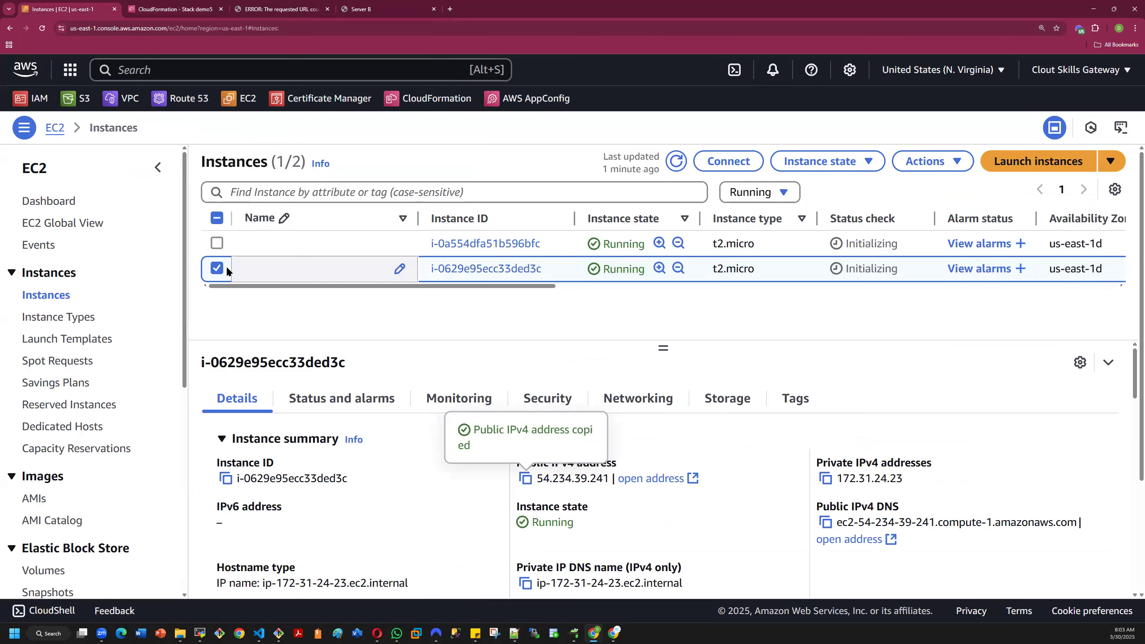
left_click(539, 399)
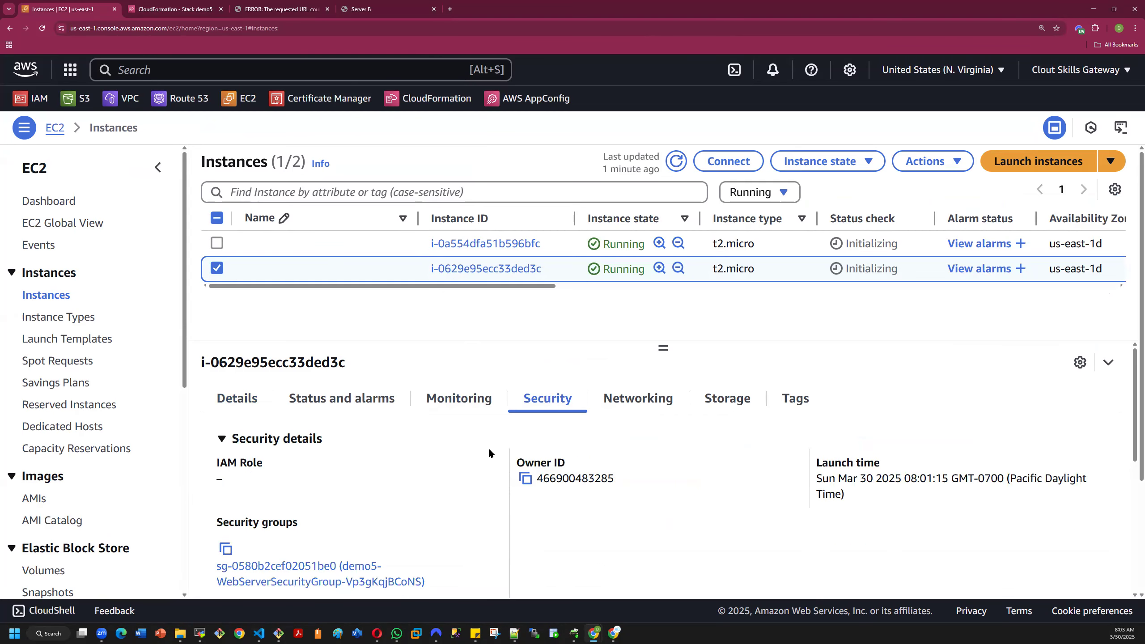
scroll(489, 447, "down", 5)
scroll(487, 446, "up", 3)
scroll(488, 437, "down", 3)
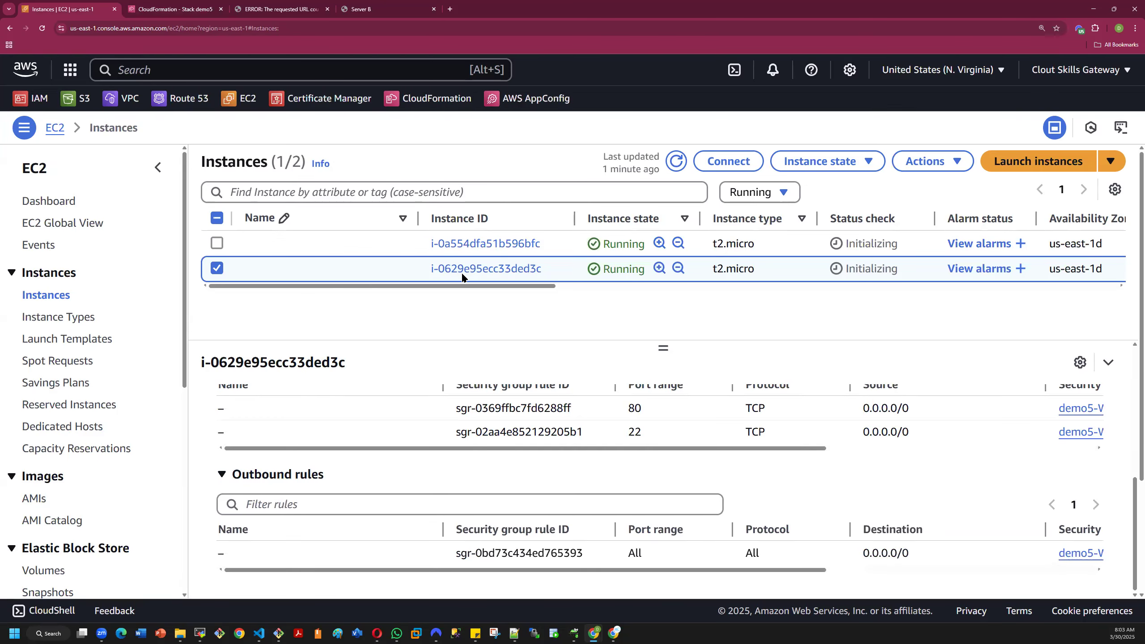
- Select only instance i-0a554dfa51b596bfc and examine its security group's inbound and outbound rules
left_click(217, 267)
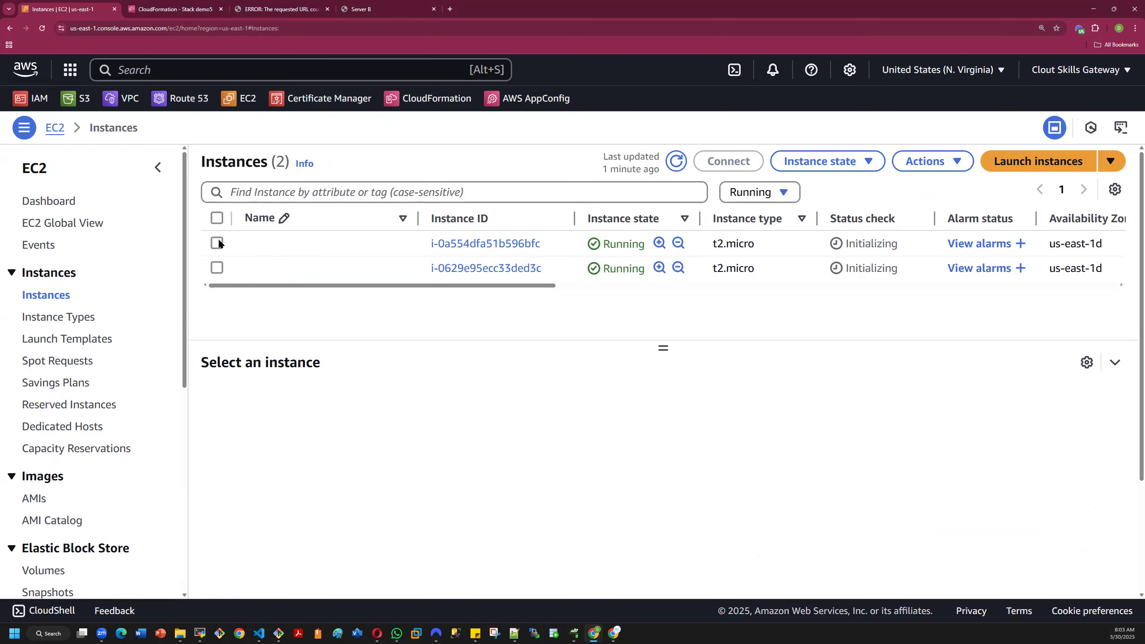
left_click(217, 244)
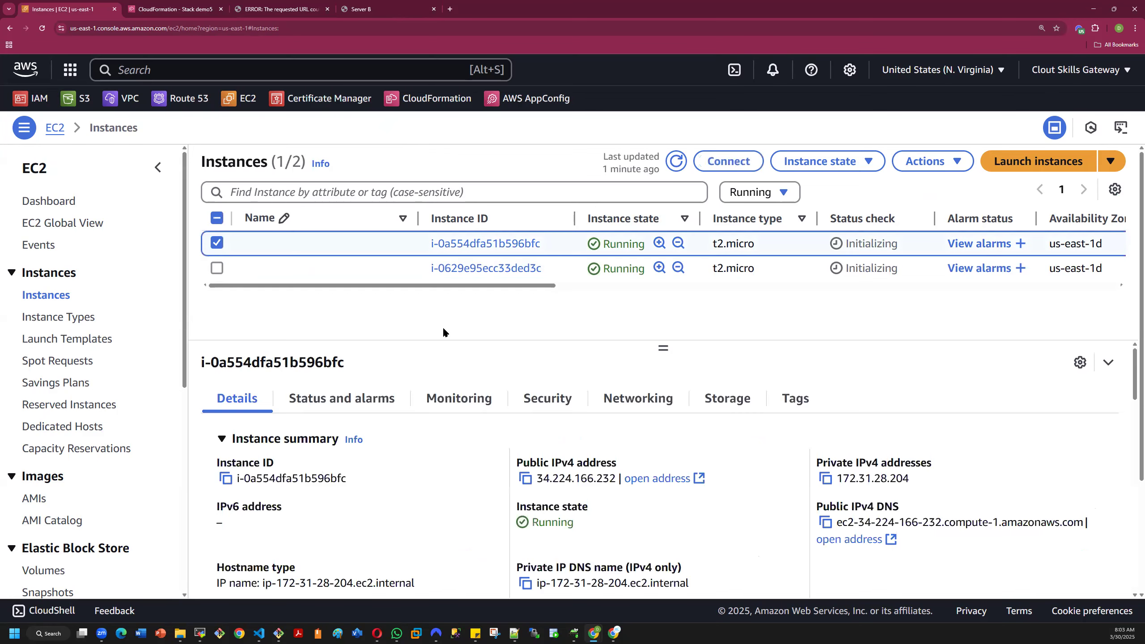
left_click(537, 400)
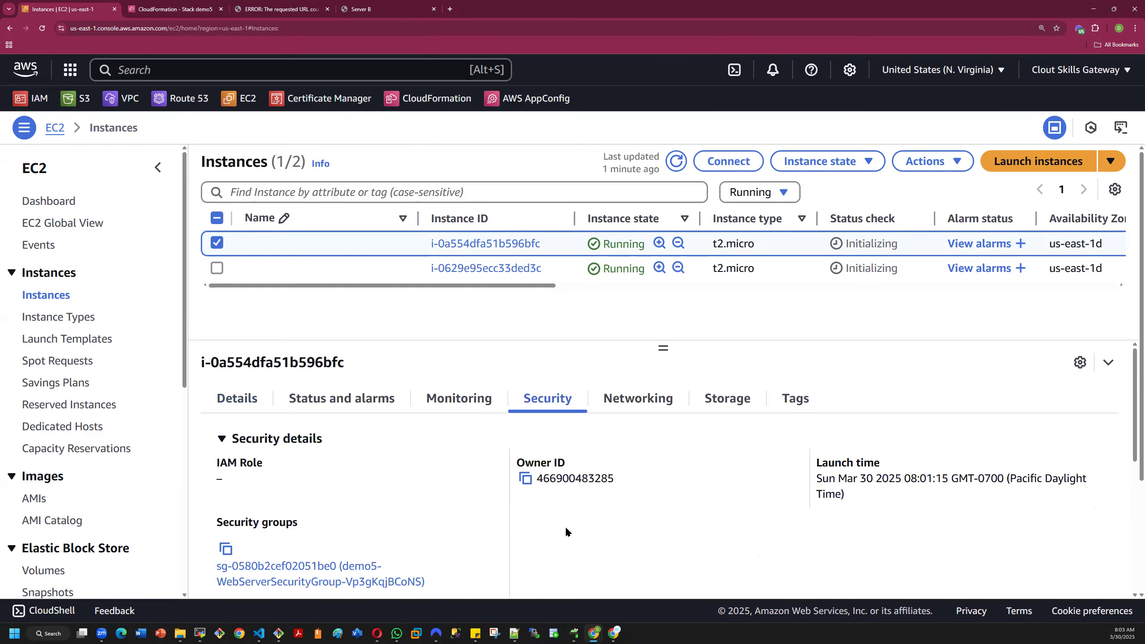
scroll(497, 506, "down", 5)
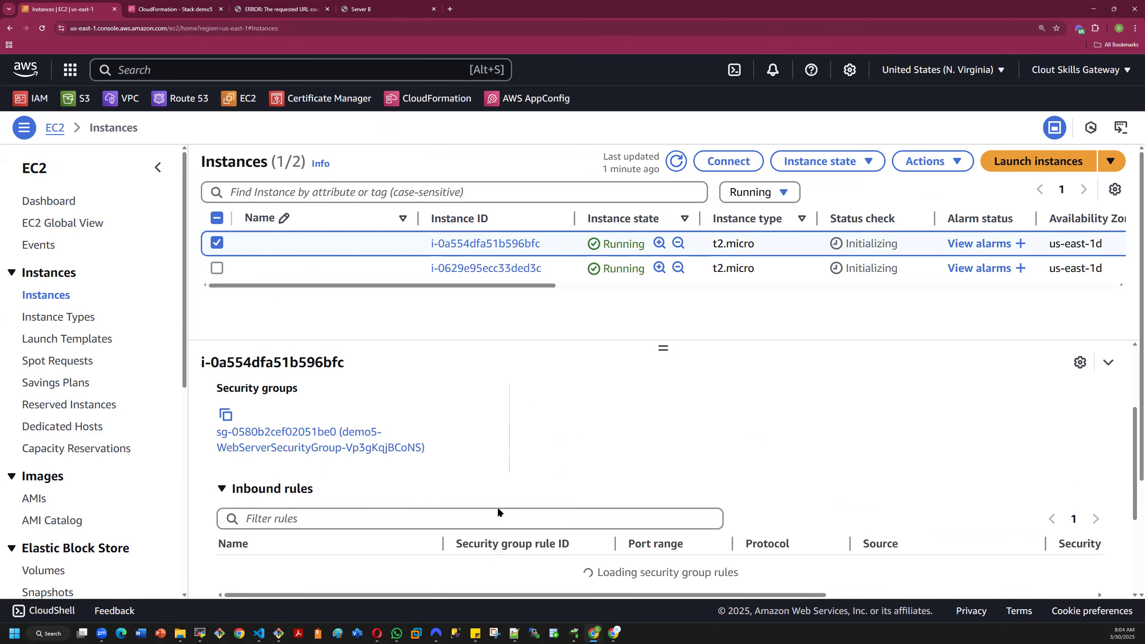
scroll(498, 508, "up", 3)
scroll(505, 501, "down", 3)
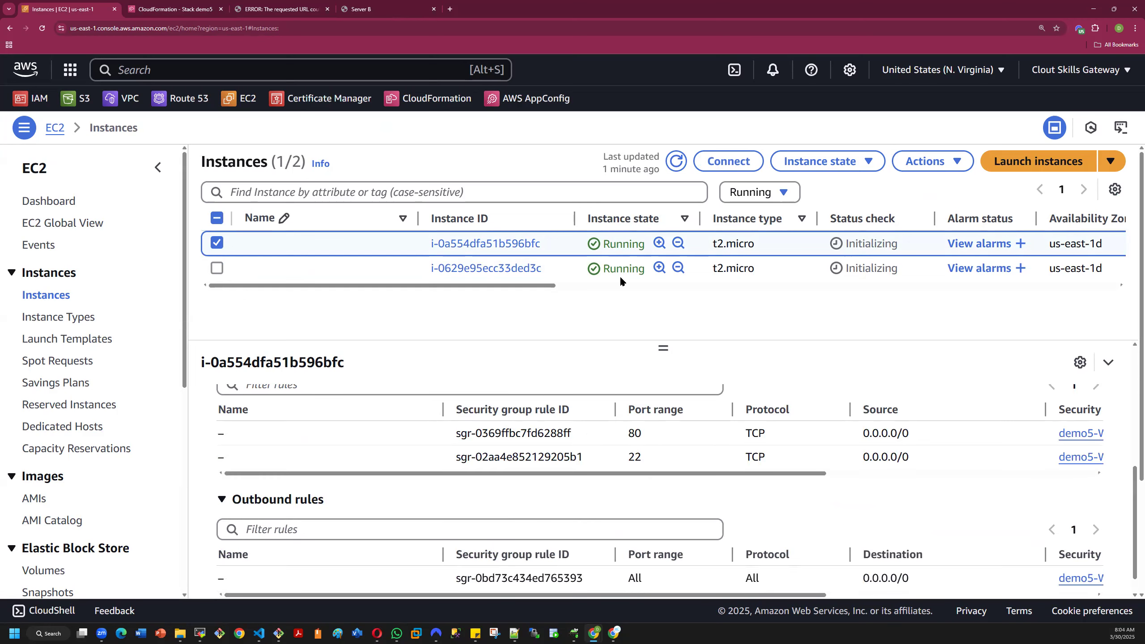
- Refresh the instance list, then retry the page at 34.224.166.232 and compare it with the Server B page
left_click(672, 163)
left_click(278, 13)
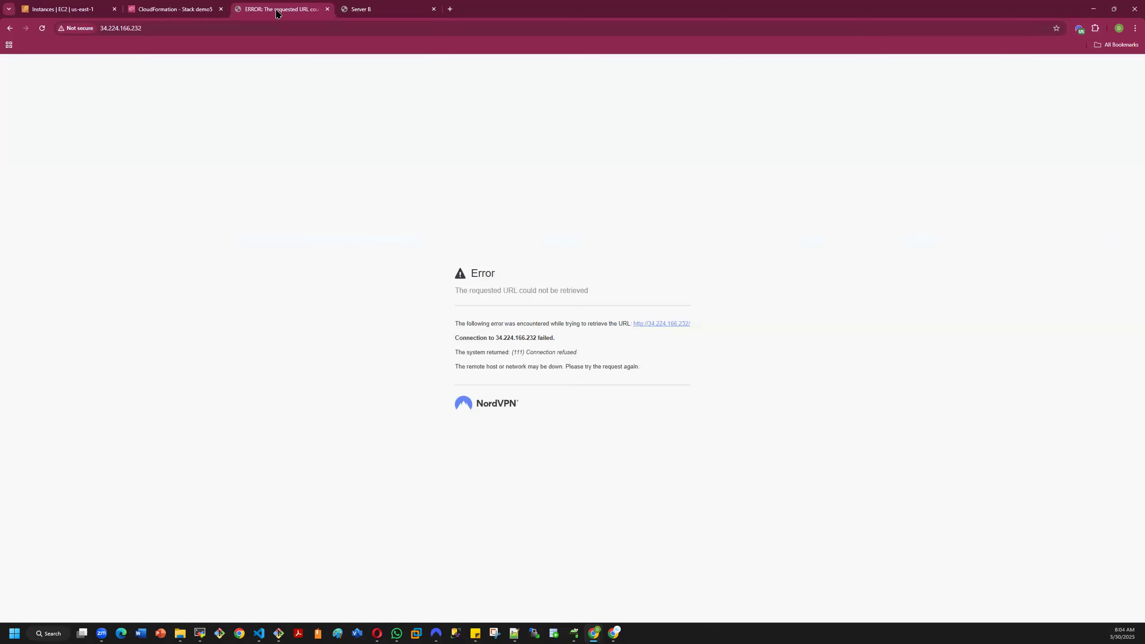
left_click(42, 28)
left_click(157, 11)
left_click(382, 9)
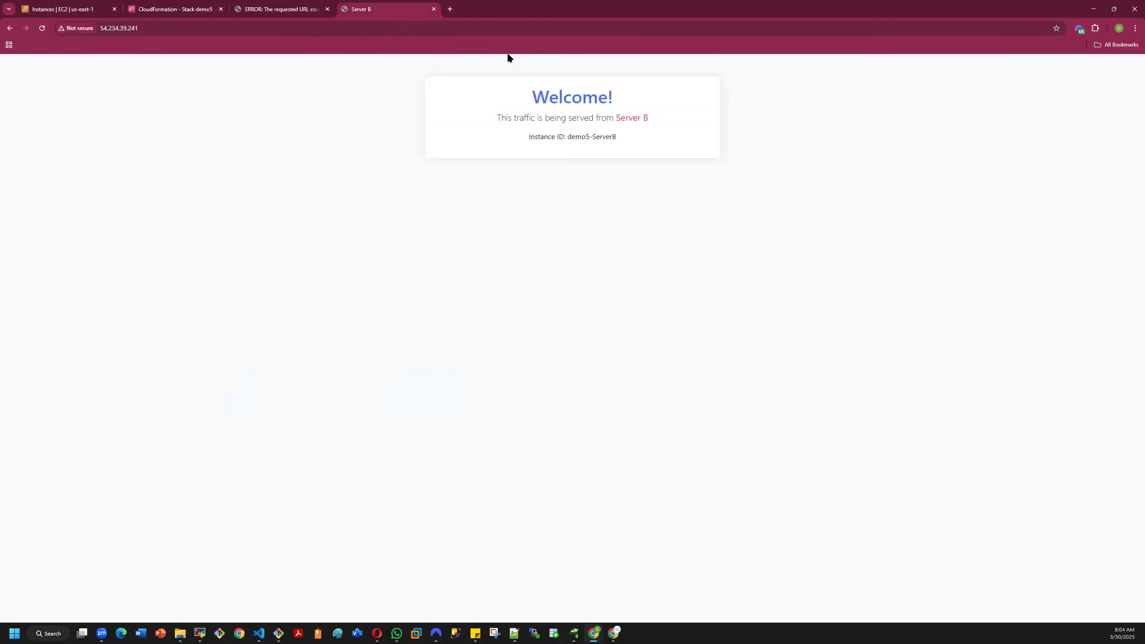
- Switch to the CloudFormation tab and examine the demo5 stack's events and stack info
left_click(183, 7)
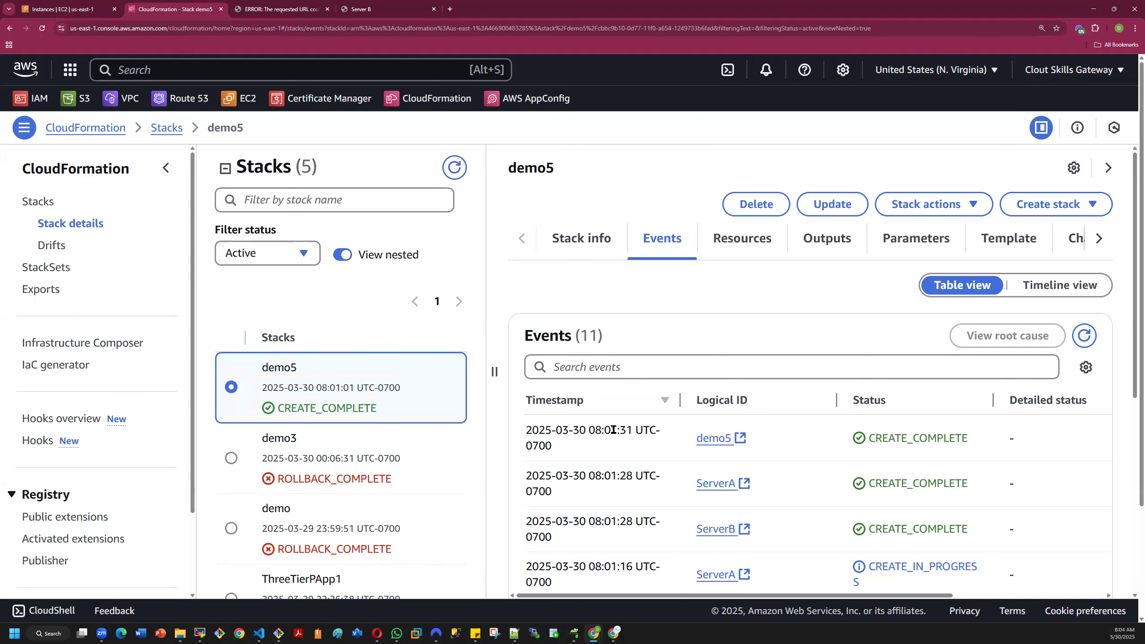
scroll(617, 414, "down", 5)
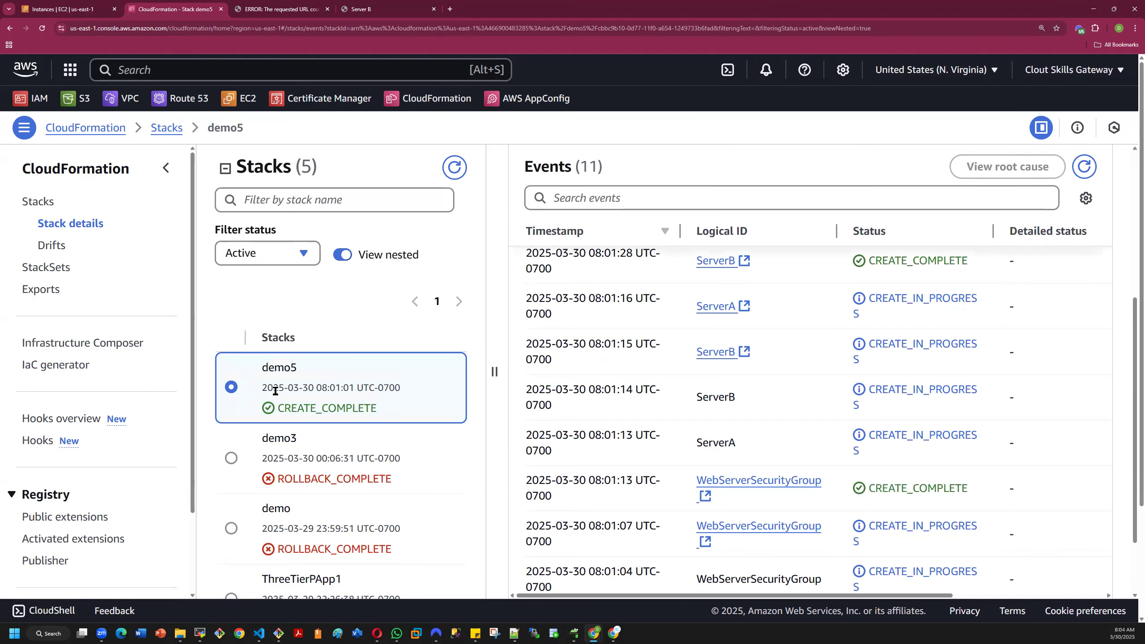
scroll(705, 392, "up", 5)
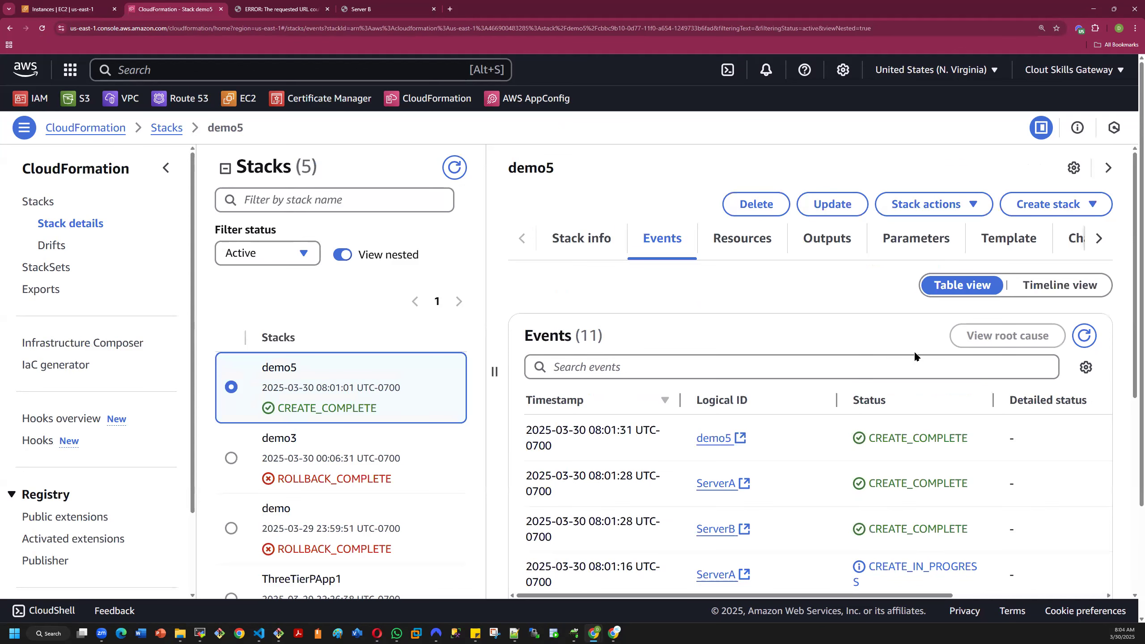
left_click(582, 241)
scroll(381, 484, "down", 3)
scroll(372, 473, "up", 3)
- Examine the resources created by the demo5 stack and its output values
left_click(746, 240)
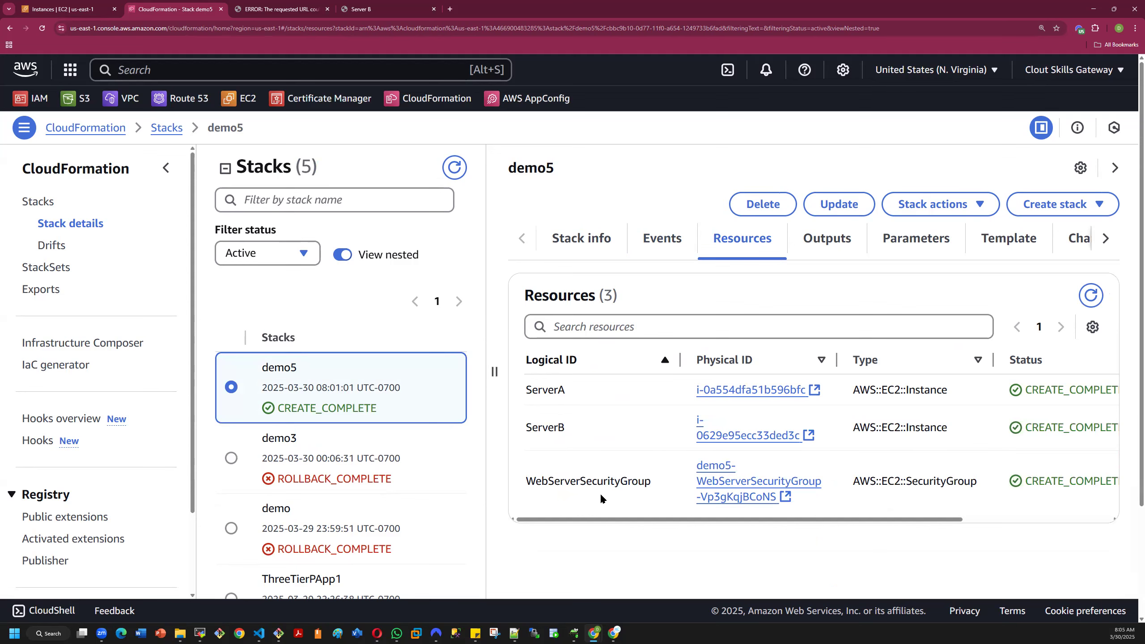
scroll(656, 471, "down", 3)
scroll(654, 472, "up", 3)
left_click(826, 250)
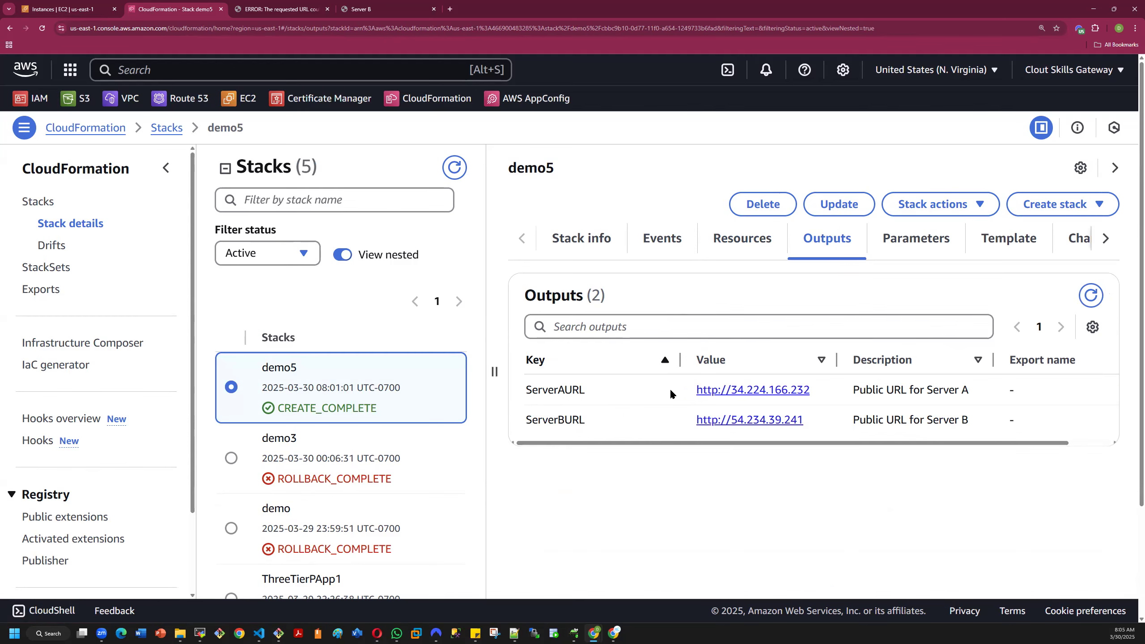
- Follow the ServerAURL output link to test Server A, and return to the demo5 stack's outputs
left_click(745, 390)
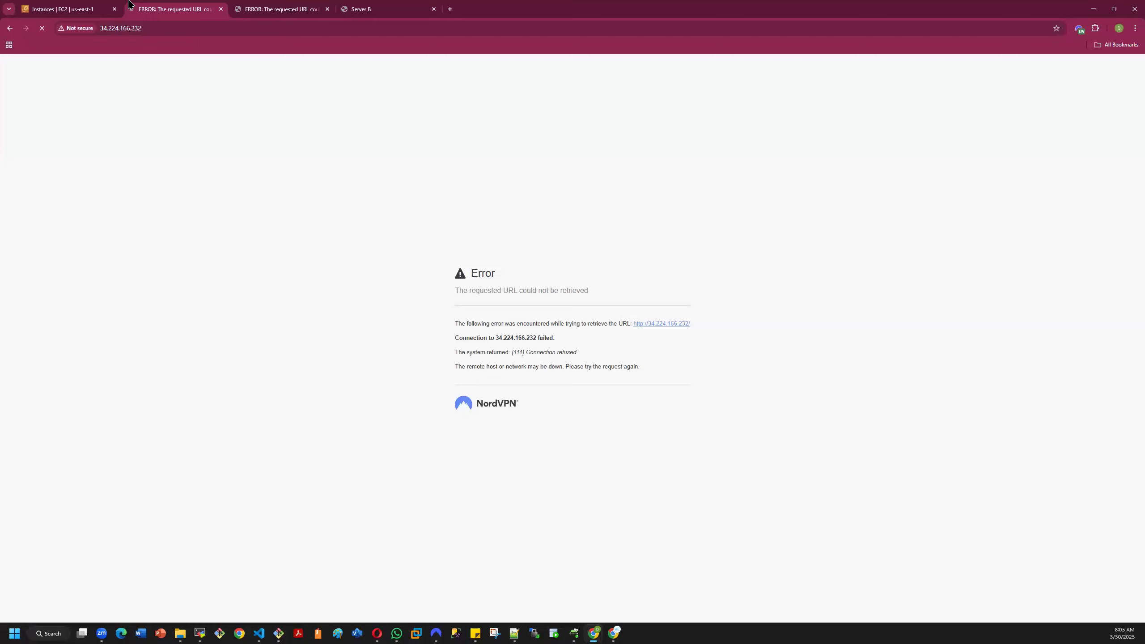
left_click(81, 12)
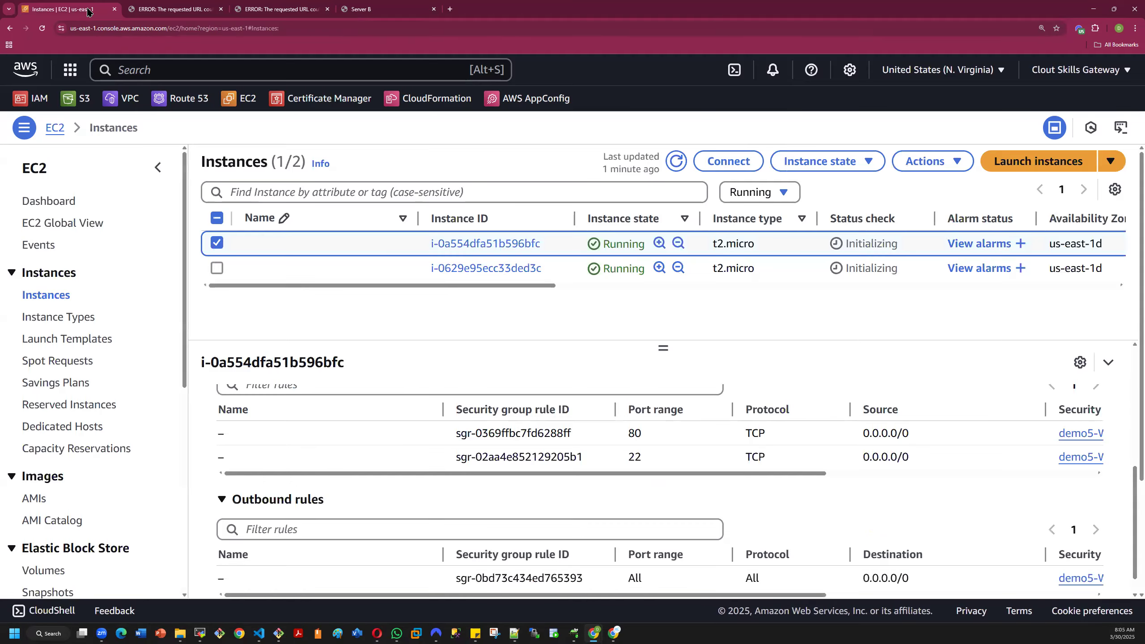
left_click(161, 8)
left_click(8, 29)
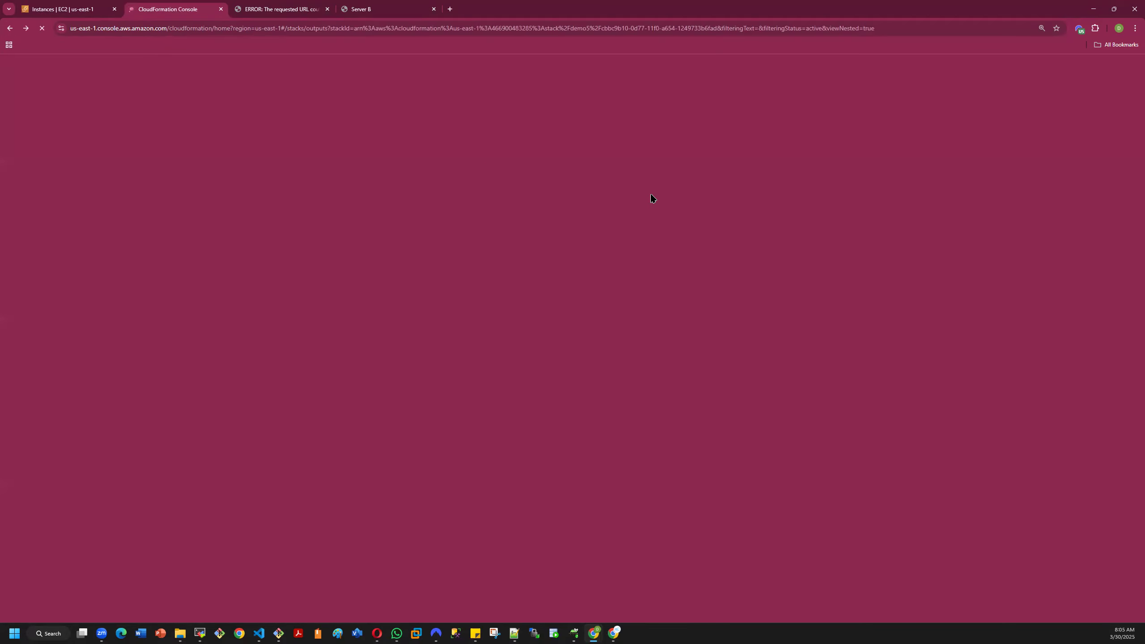
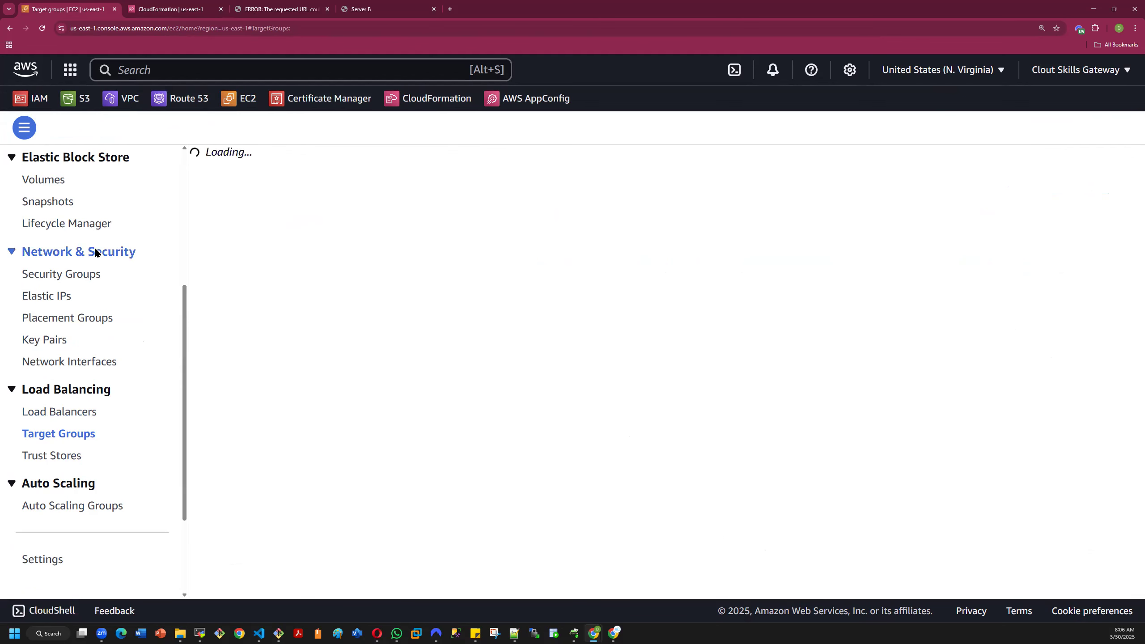
- Open the EC2 instance list and name the first running instance Server A
left_click(41, 299)
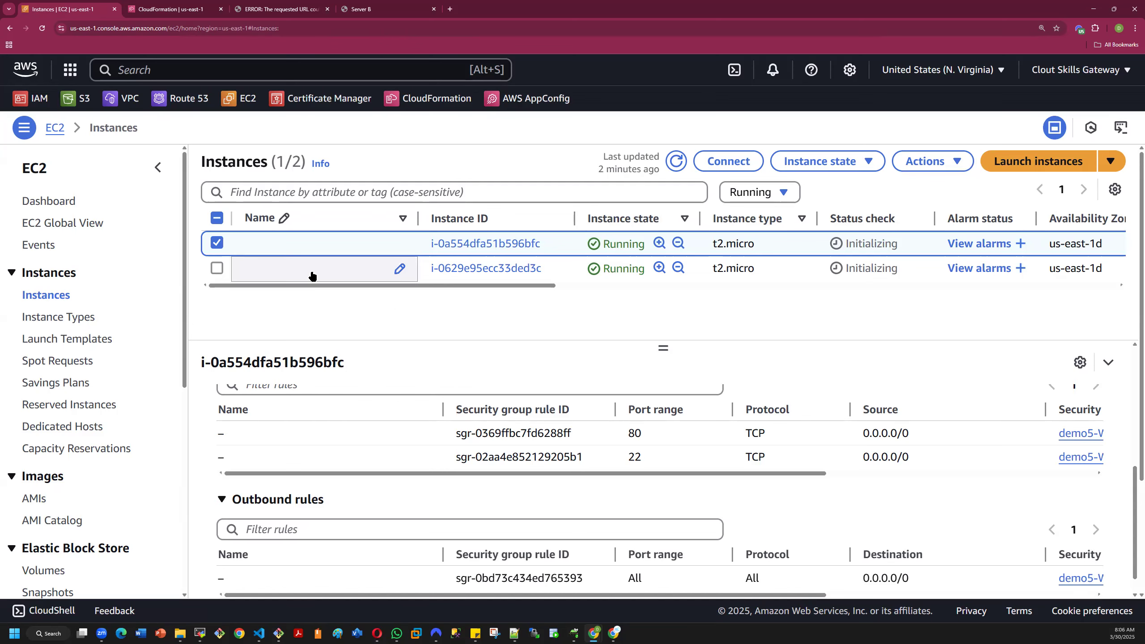
left_click(400, 245)
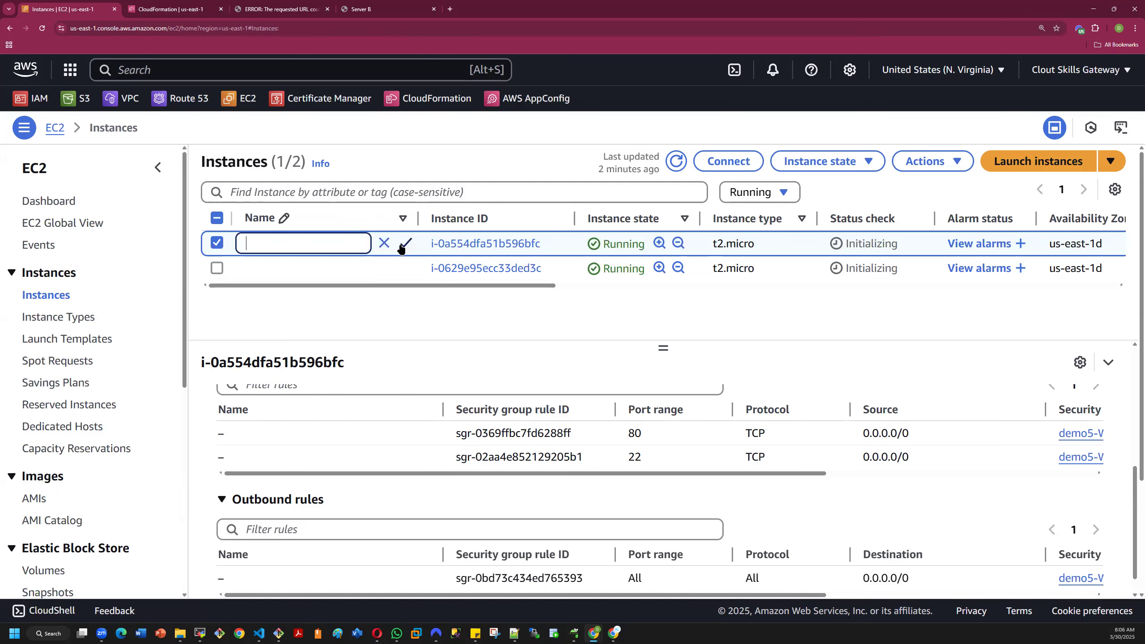
type("Server A")
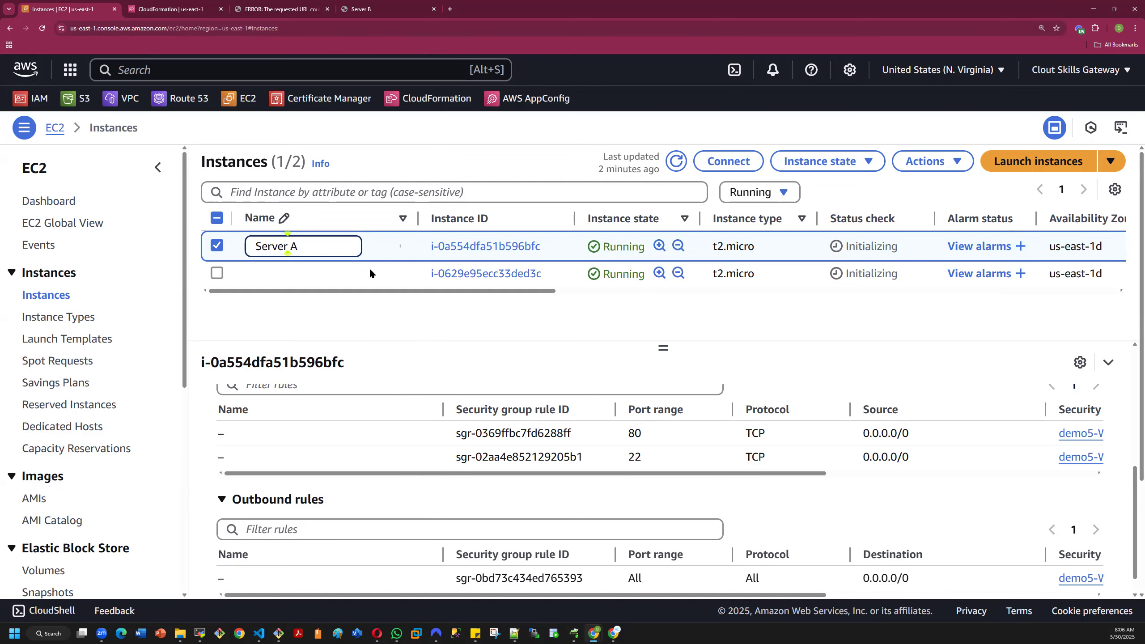
key("Return")
- Name the second running instance Server B
left_click(399, 269)
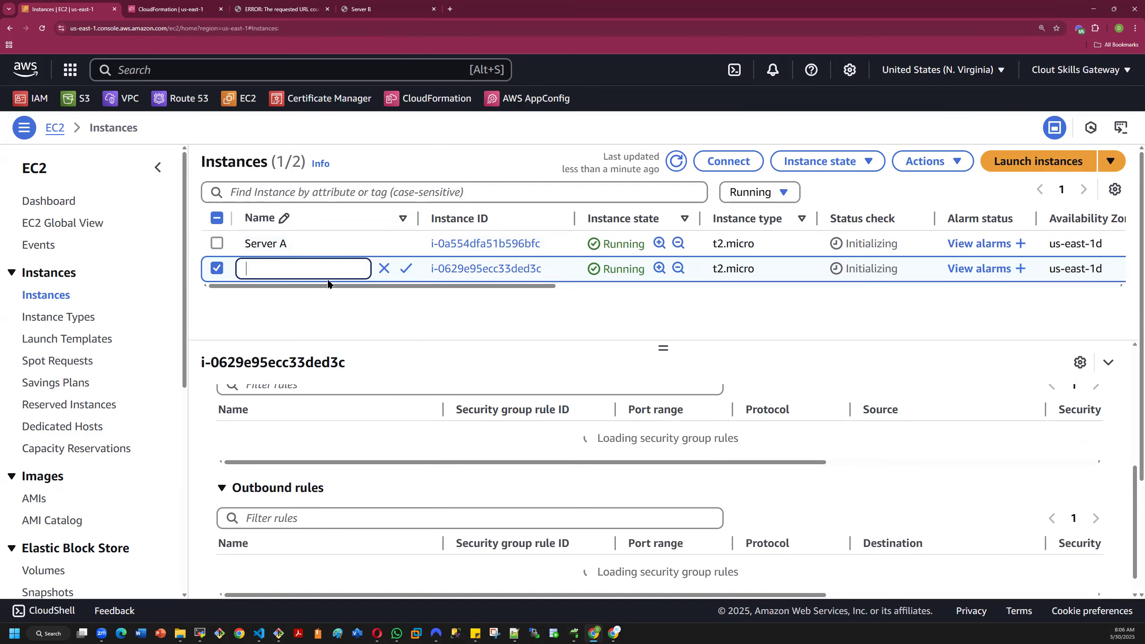
type("Server B")
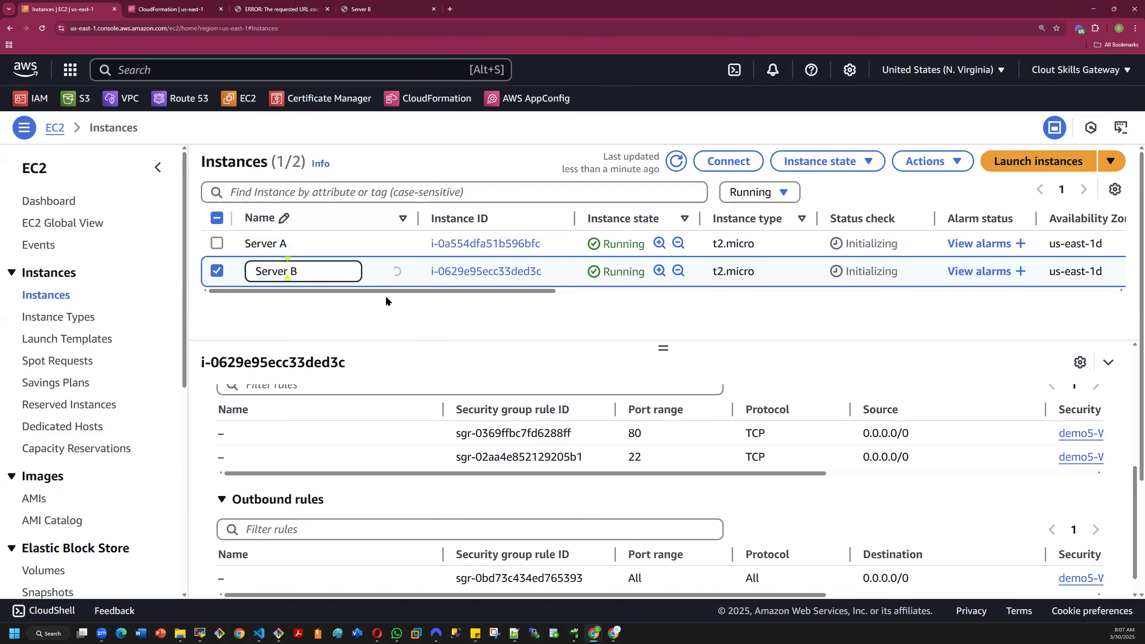
key("Return")
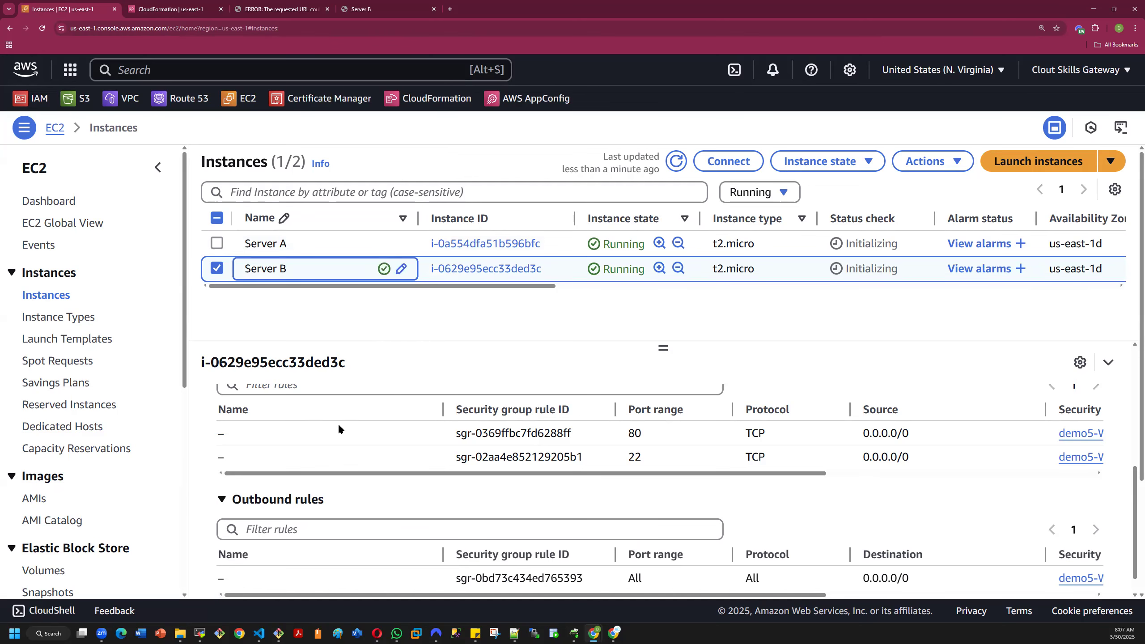
- Open the demo target group's details and go to its registered targets
scroll(99, 365, "down", 5)
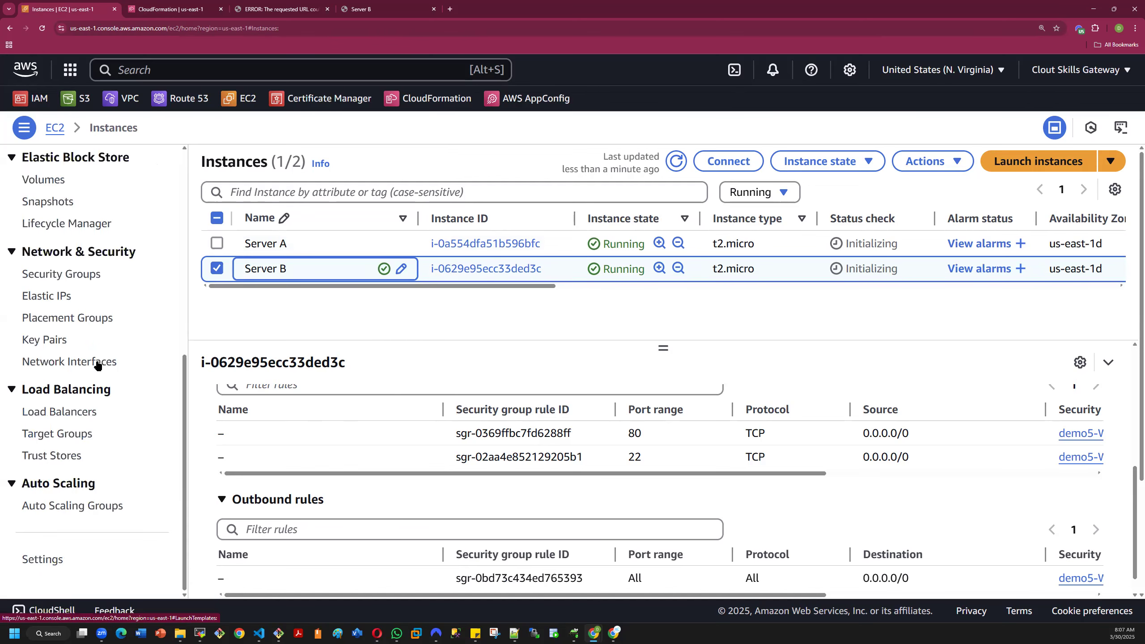
left_click(46, 435)
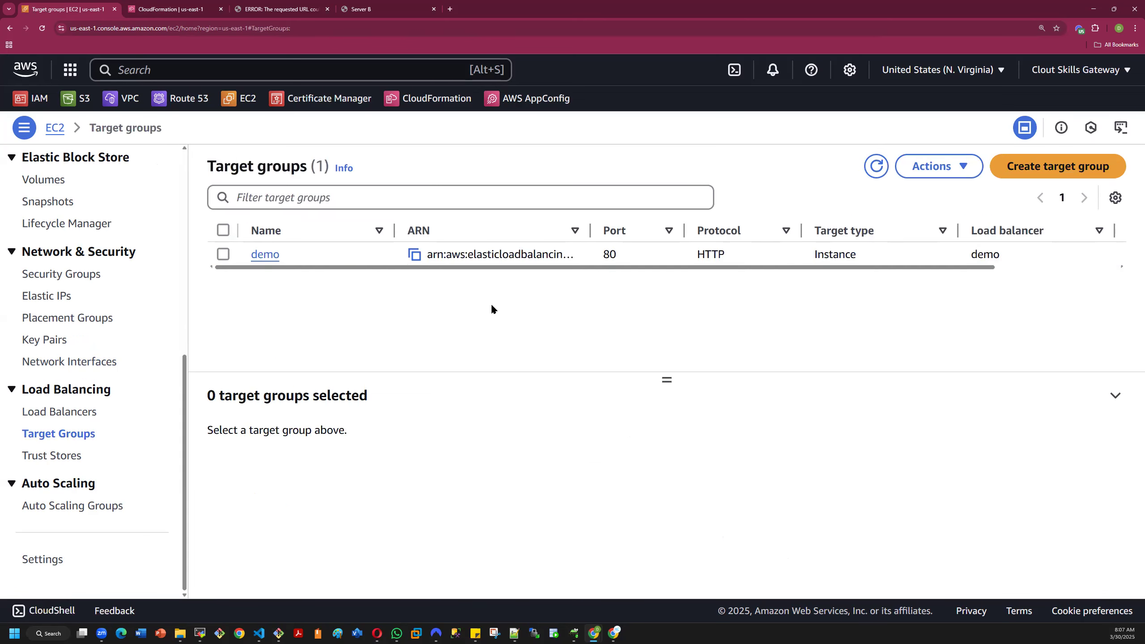
left_click(261, 255)
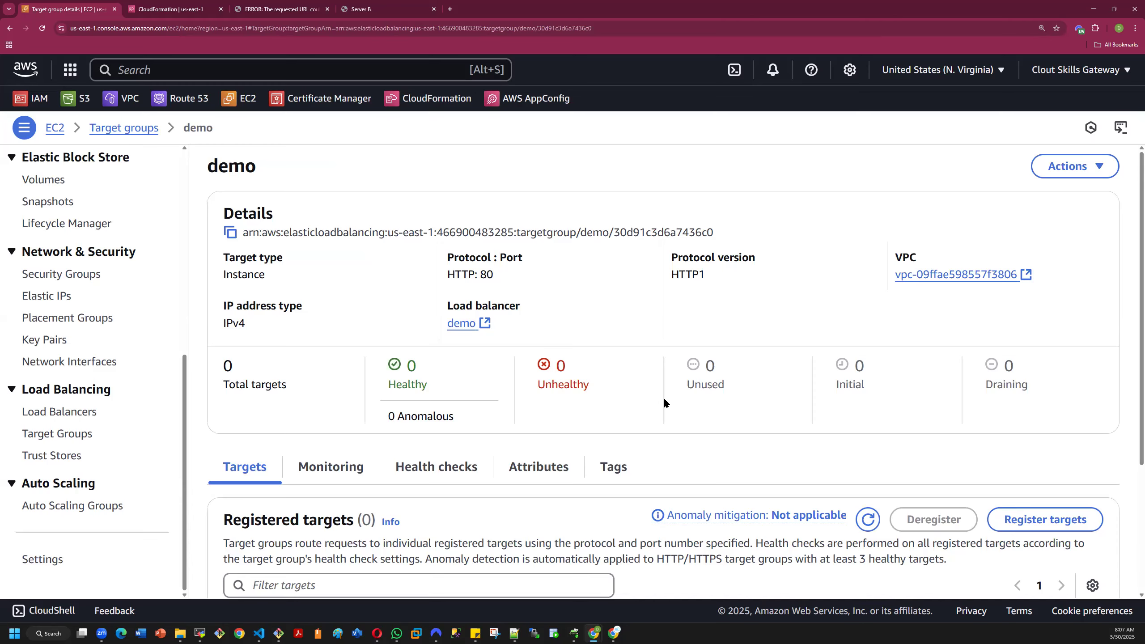
scroll(669, 394, "down", 3)
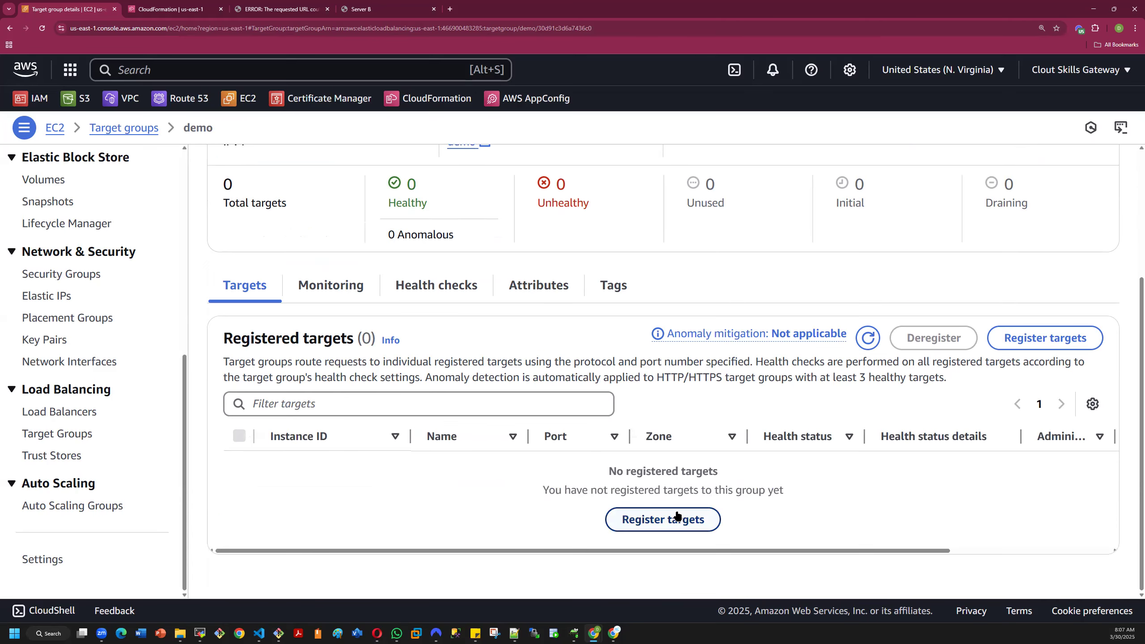
left_click(655, 523)
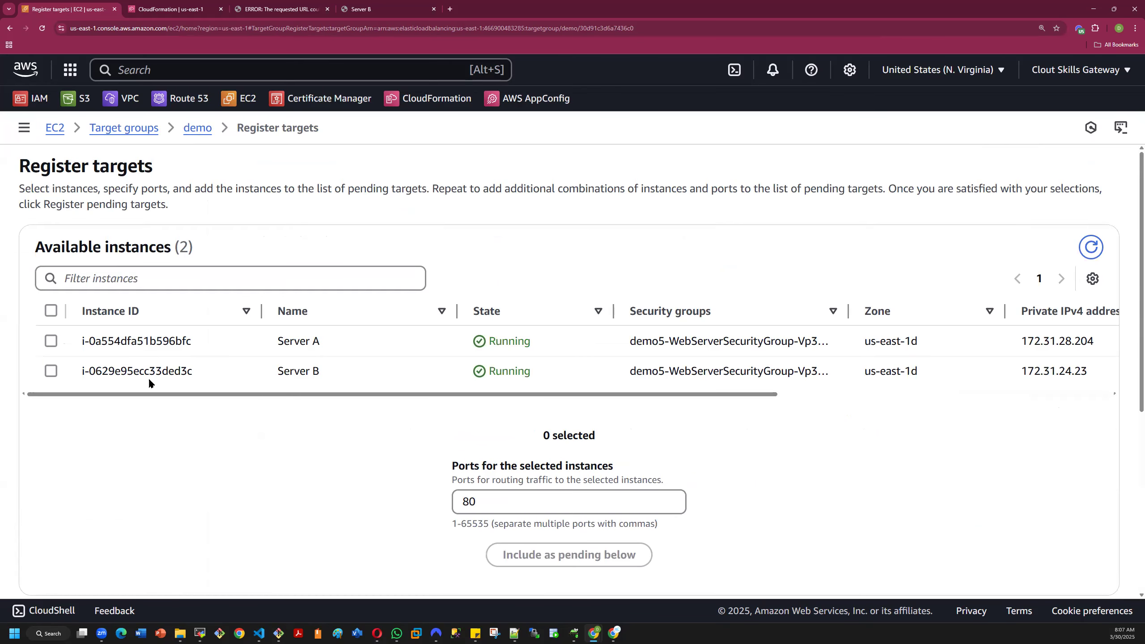
left_click(51, 371)
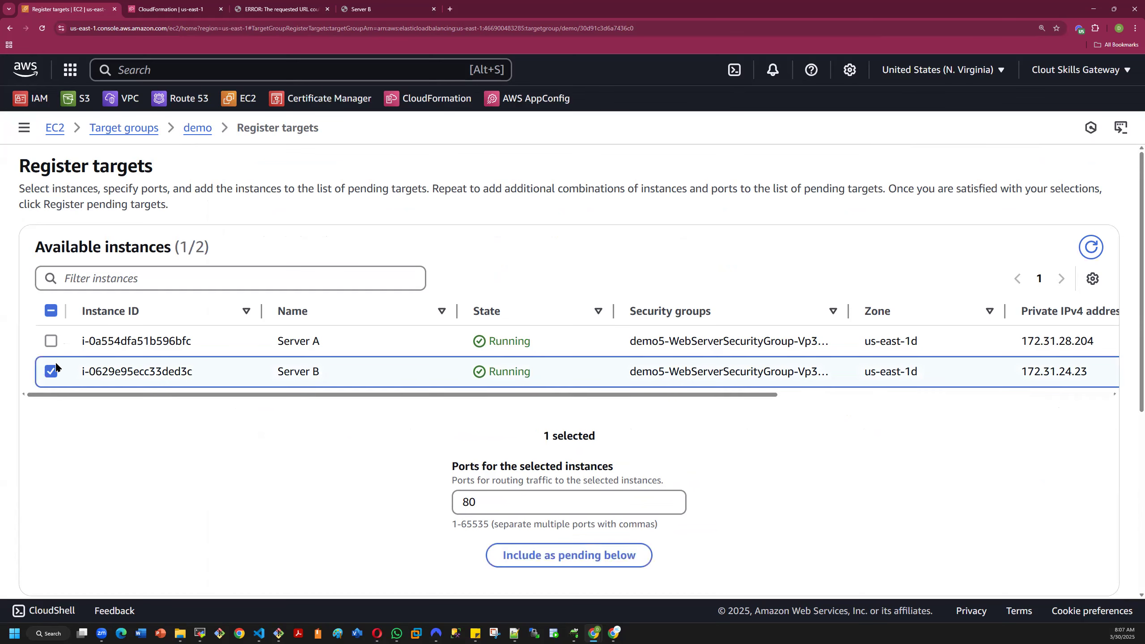
left_click(52, 341)
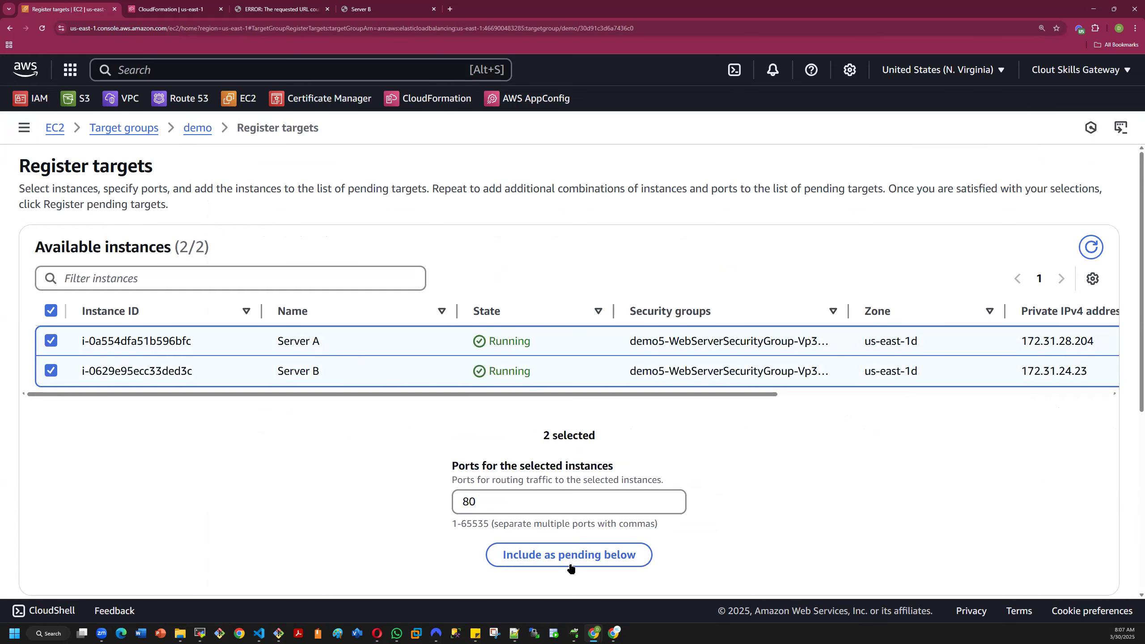
left_click(556, 560)
scroll(540, 476, "down", 6)
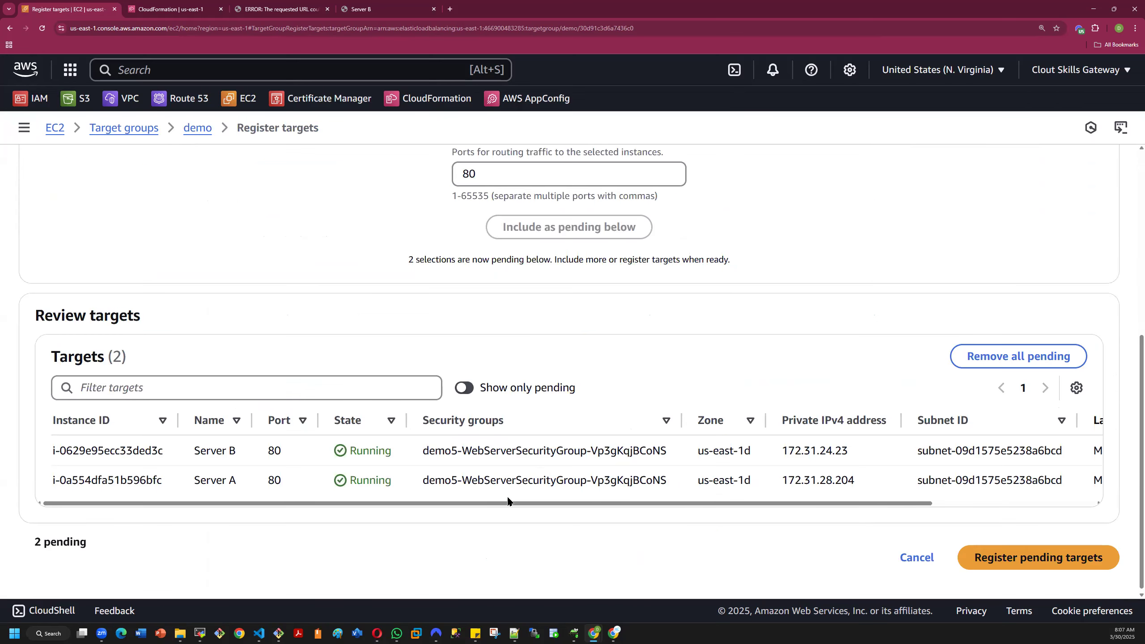
left_click(932, 555)
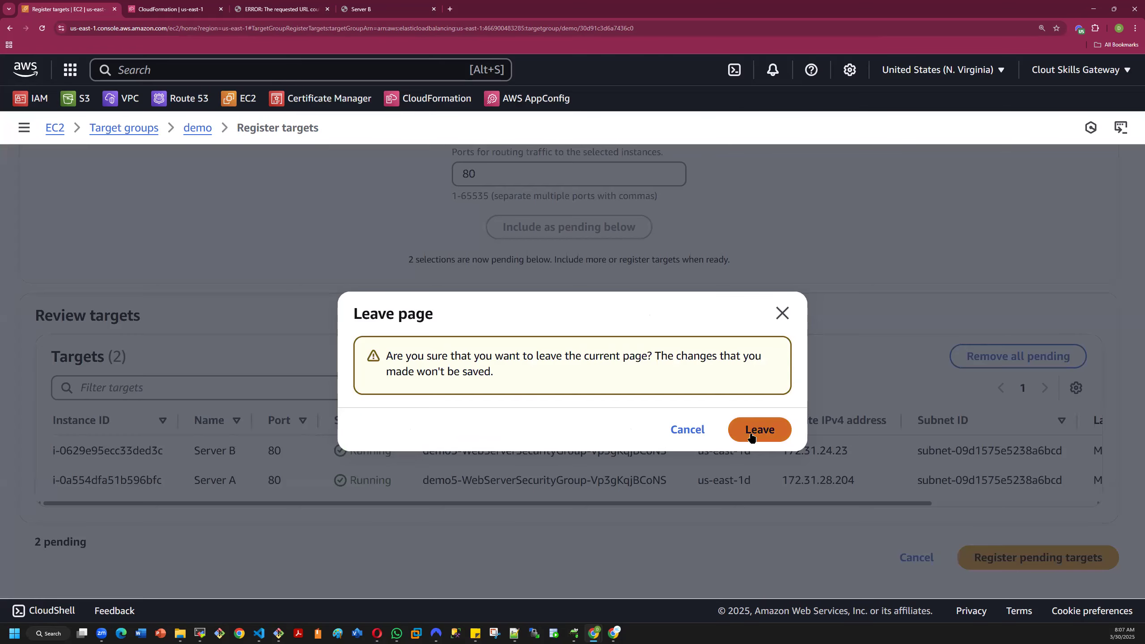
left_click(752, 434)
- Register Server A and Server B on port 80 as targets of the demo target group, and check their health status
scroll(602, 509, "down", 3)
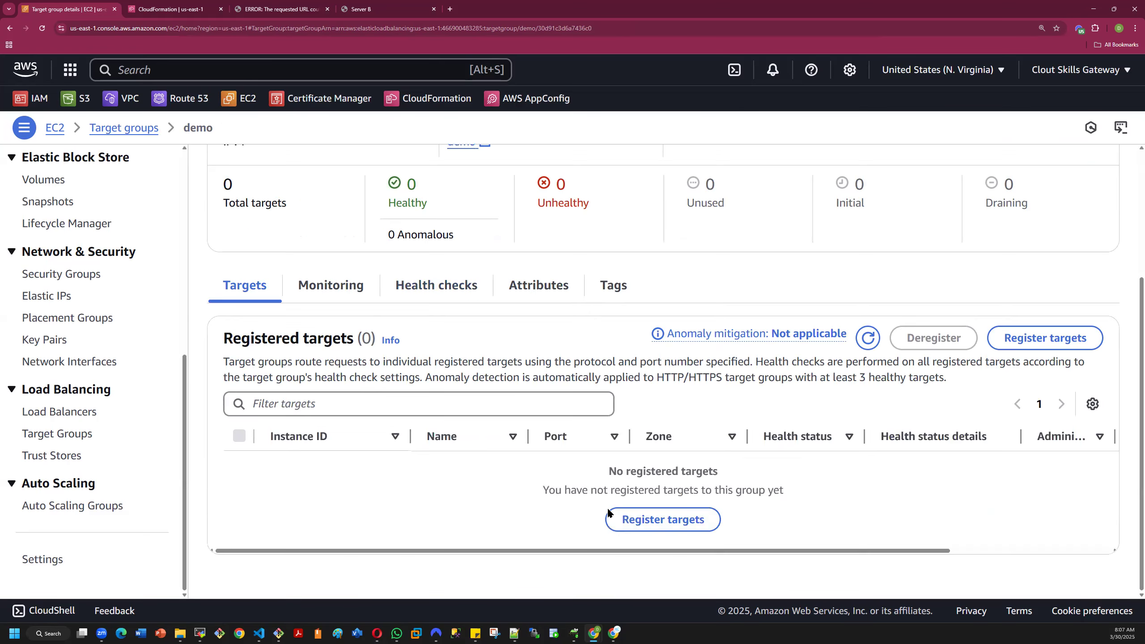
left_click(683, 523)
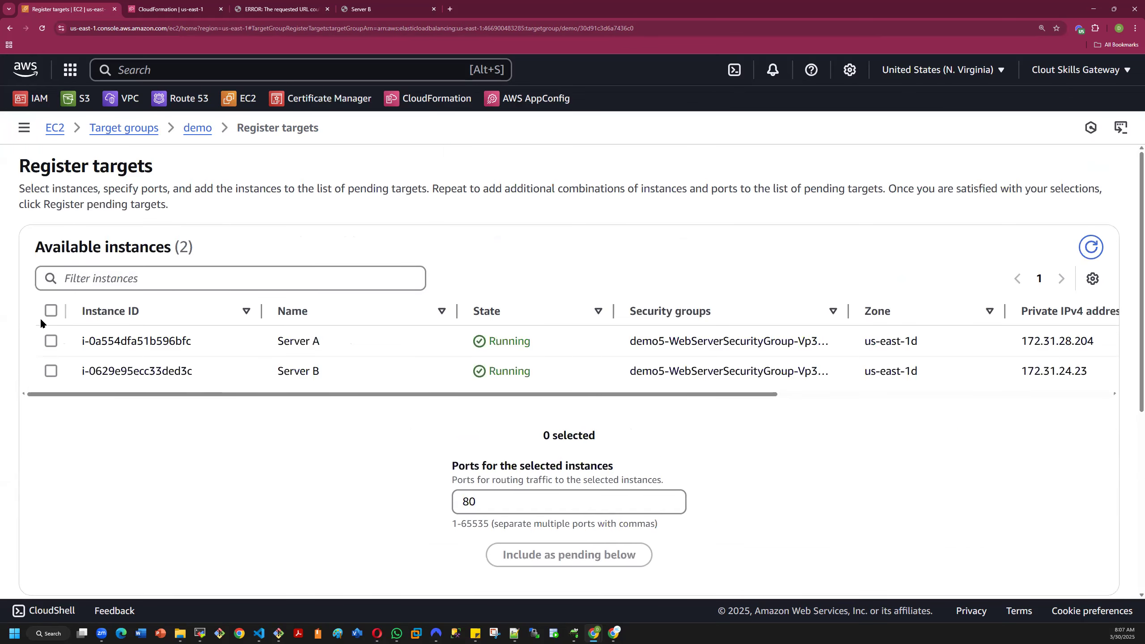
left_click(51, 311)
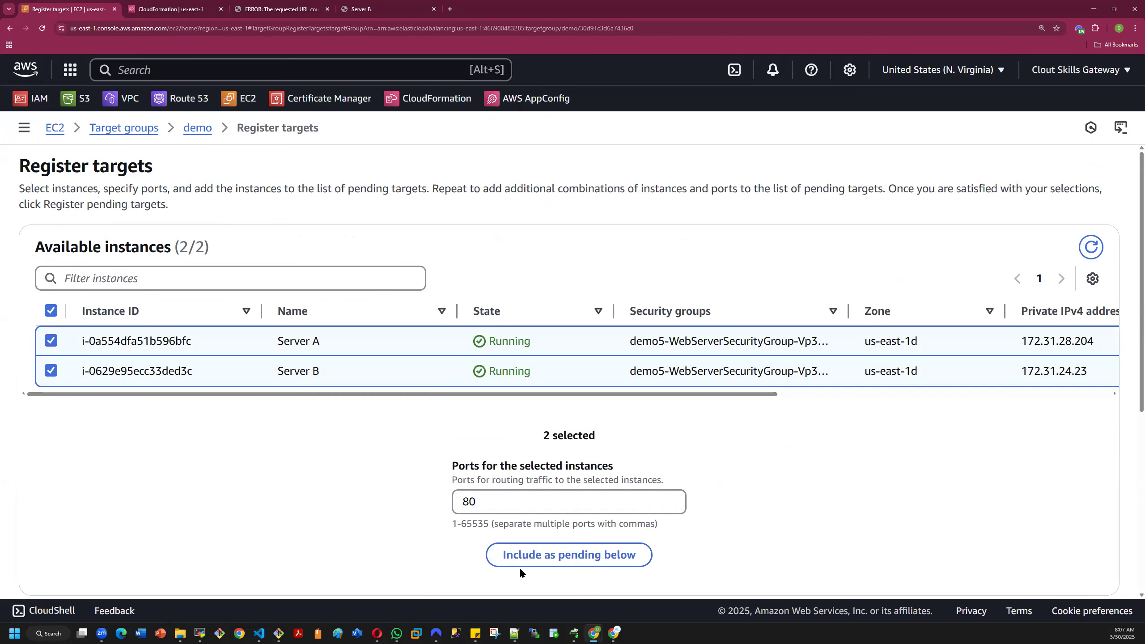
left_click(550, 559)
scroll(550, 559, "down", 5)
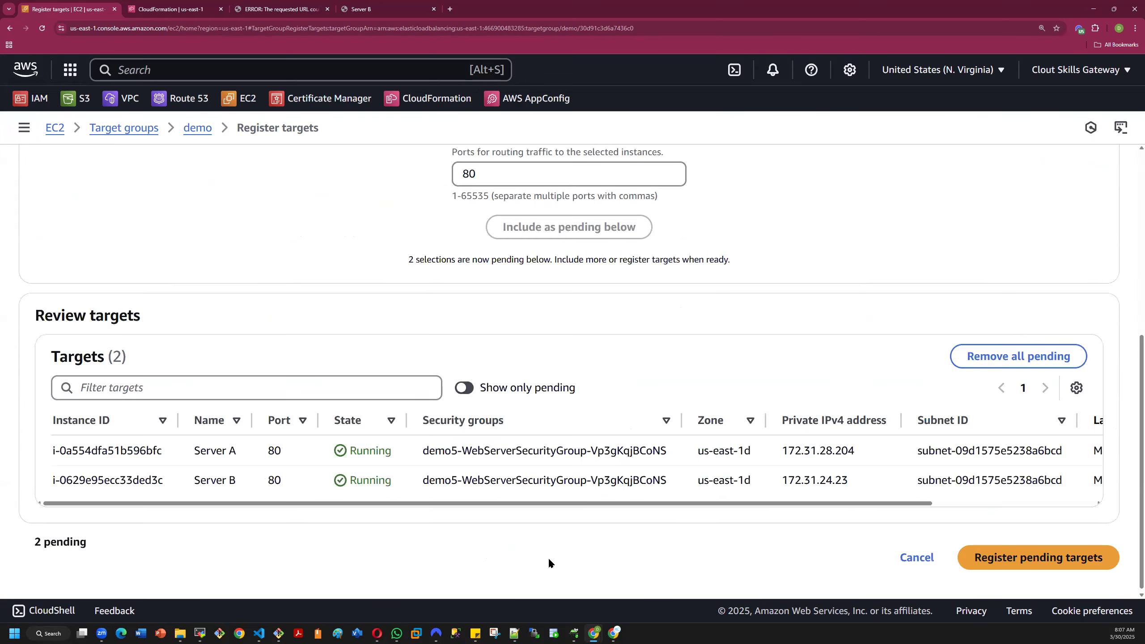
left_click(1010, 557)
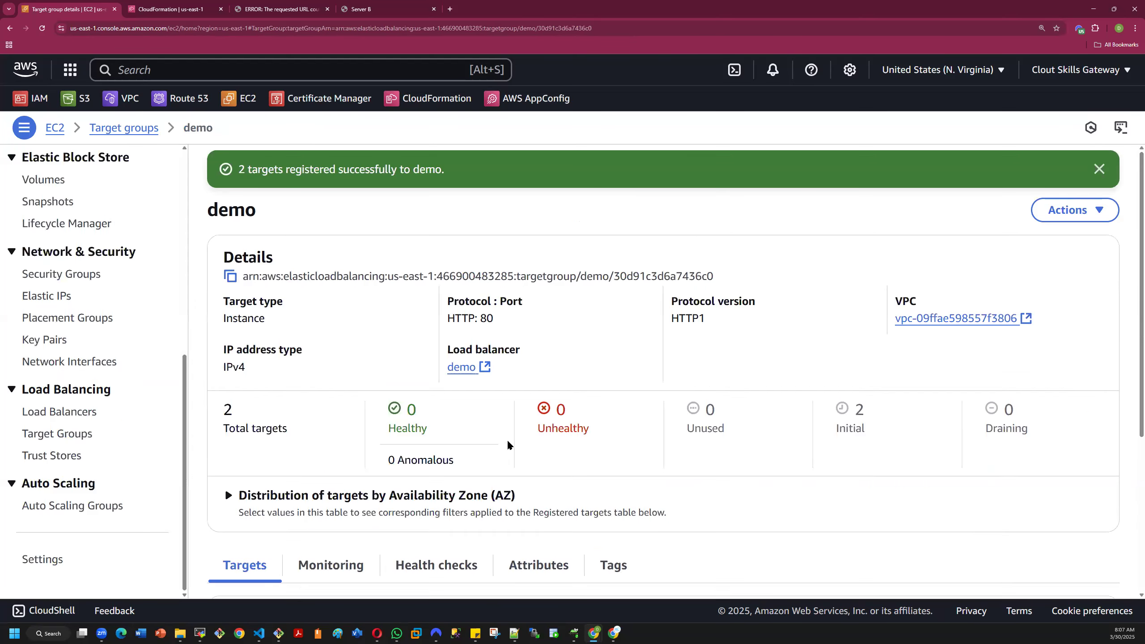
scroll(537, 439, "down", 5)
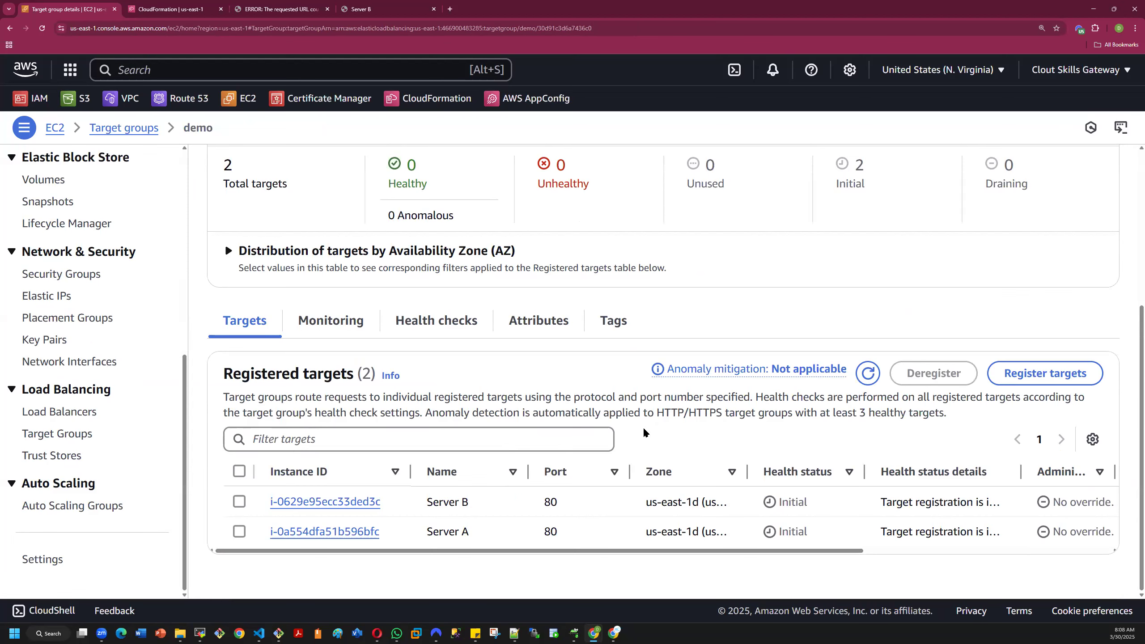
scroll(549, 372, "up", 3)
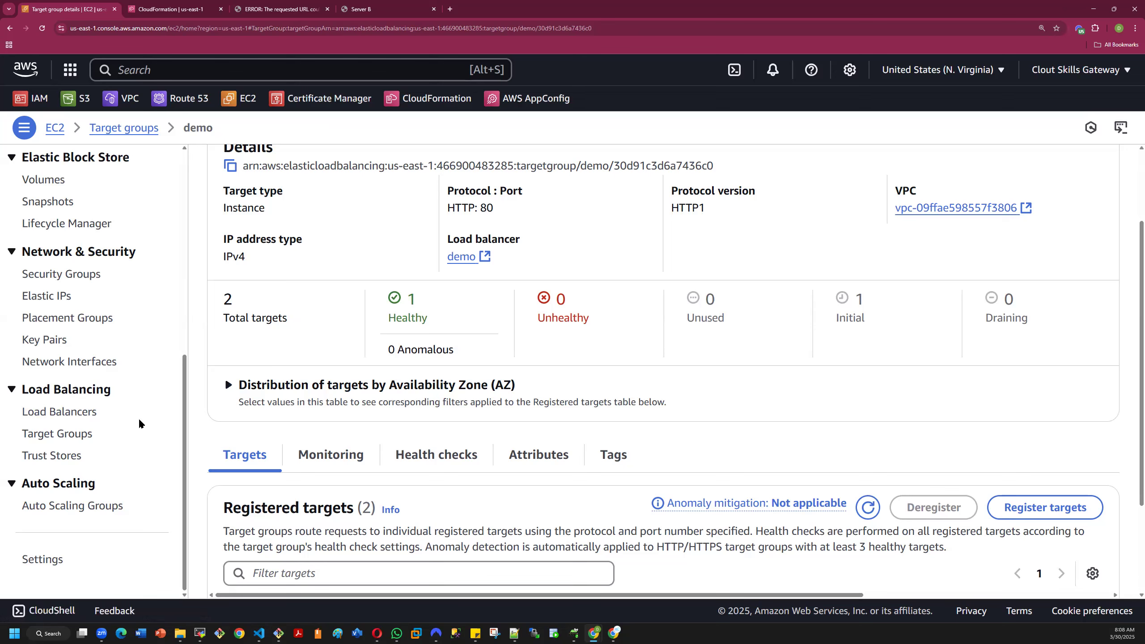
- Start creating another target group with the Instances target type and name it demo2
left_click(46, 434)
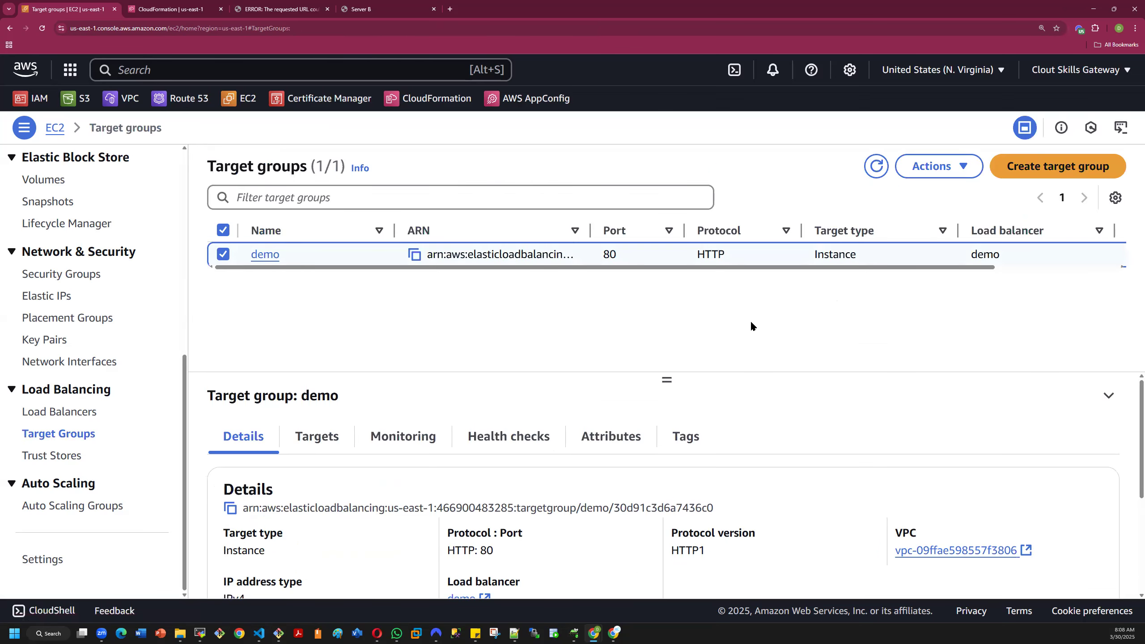
left_click(1028, 174)
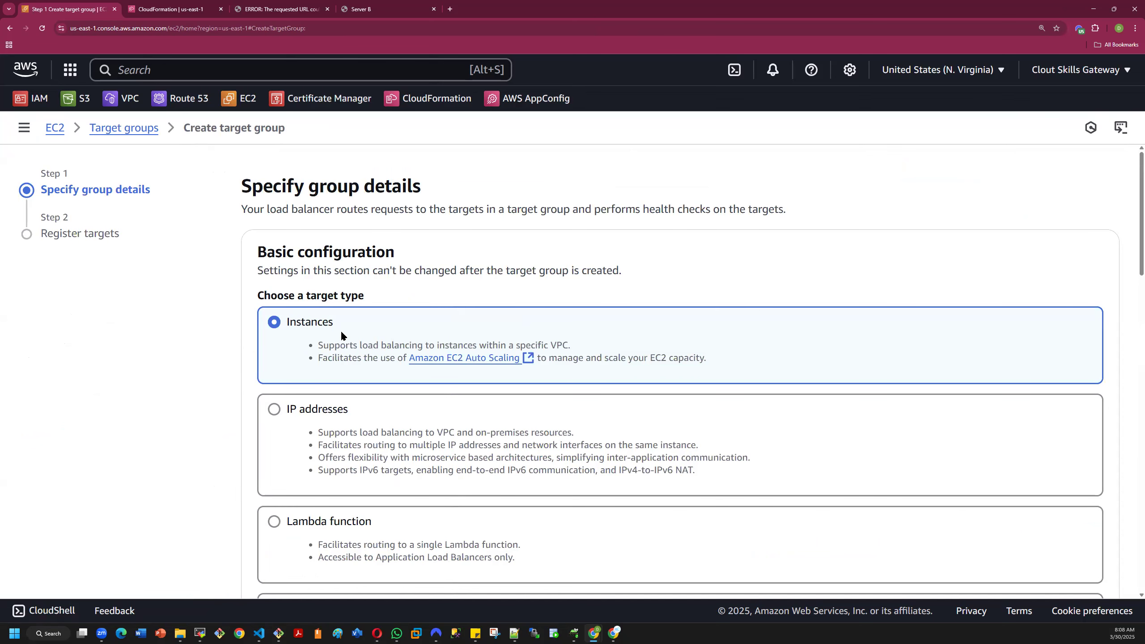
scroll(342, 335, "down", 3)
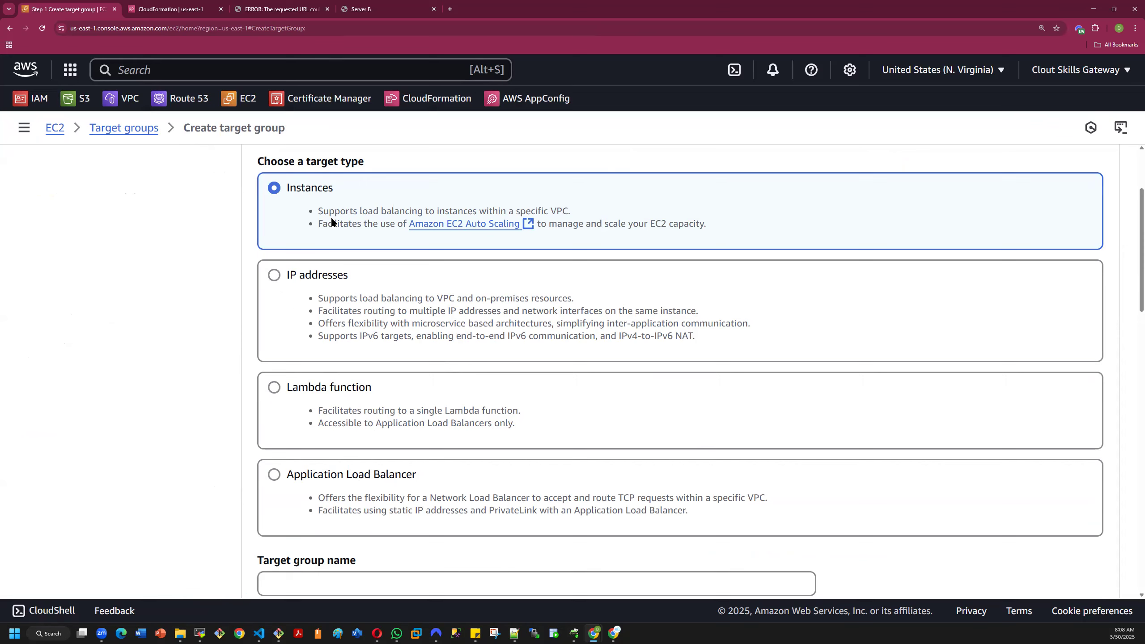
scroll(214, 334, "down", 4)
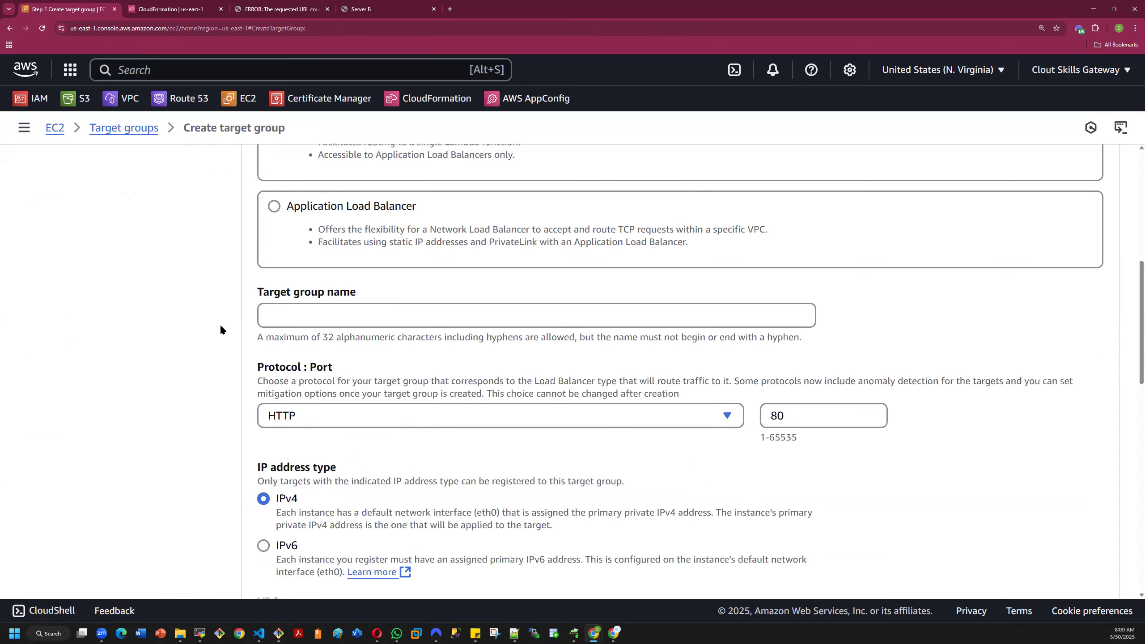
left_click(308, 314)
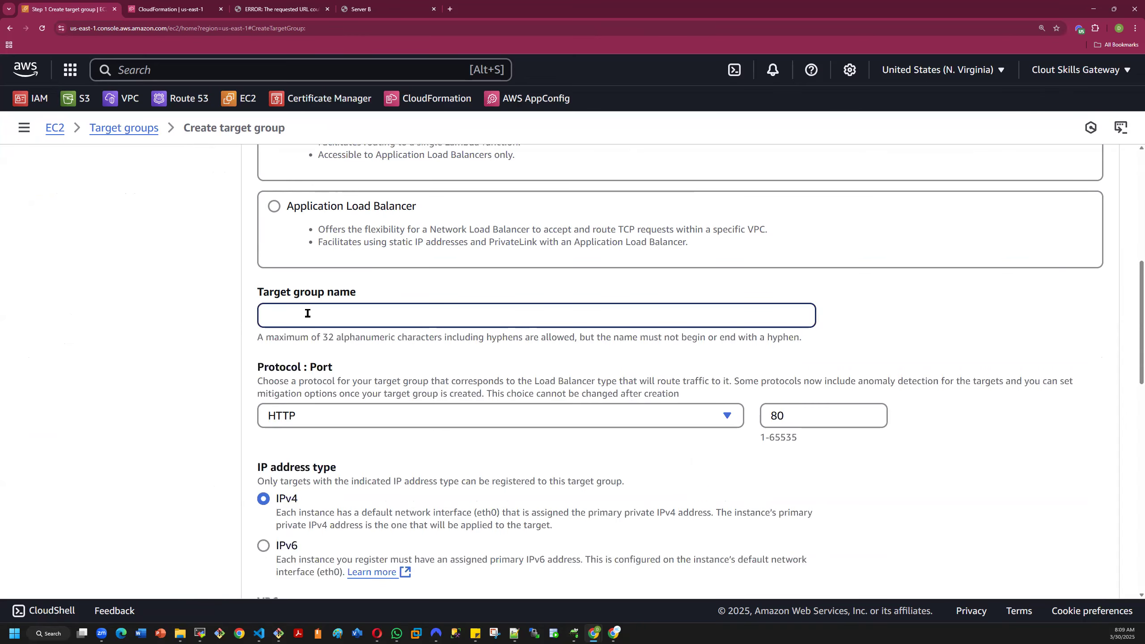
type("demo2")
left_click(248, 367)
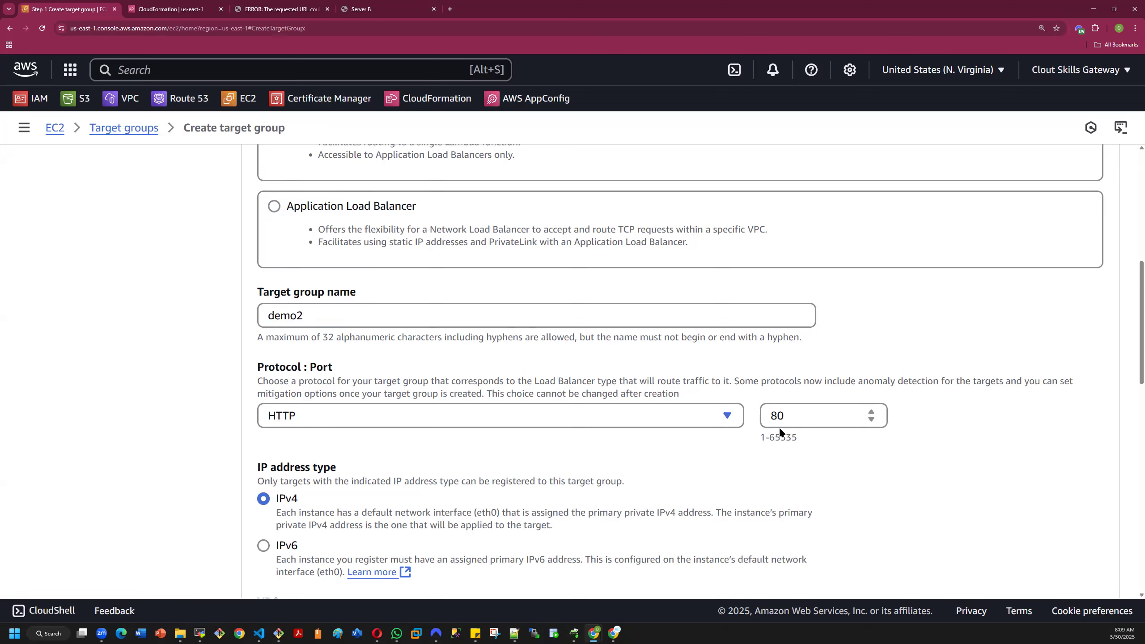
- Review demo2's IP address type, VPC, protocol version and health check settings, including the available health check protocols
scroll(510, 459, "down", 3)
scroll(509, 460, "down", 3)
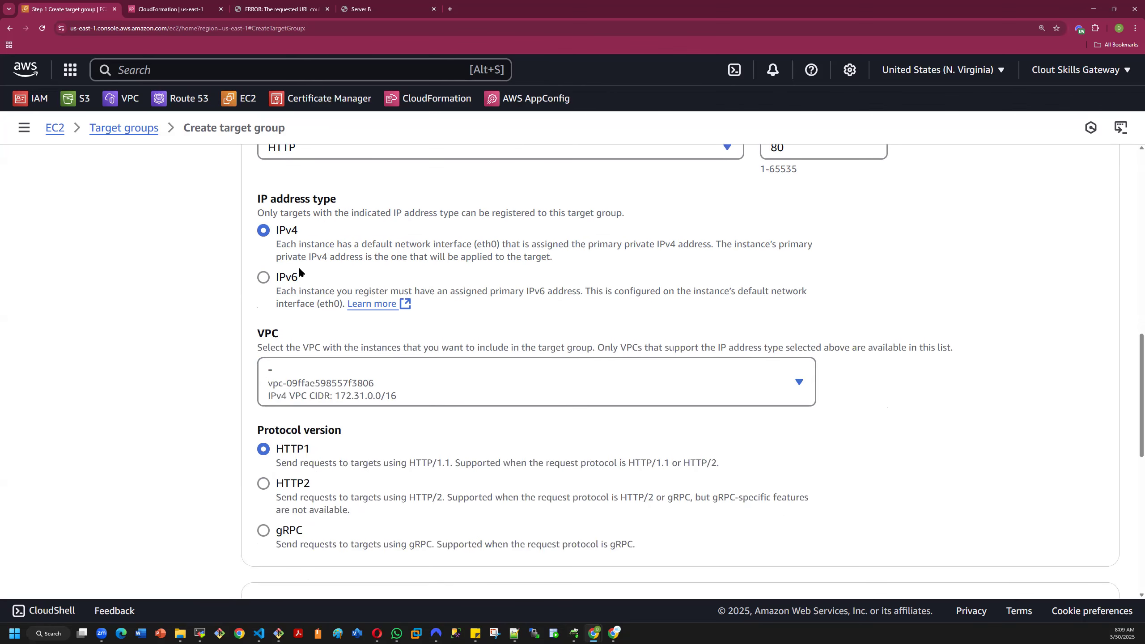
scroll(297, 279, "up", 3)
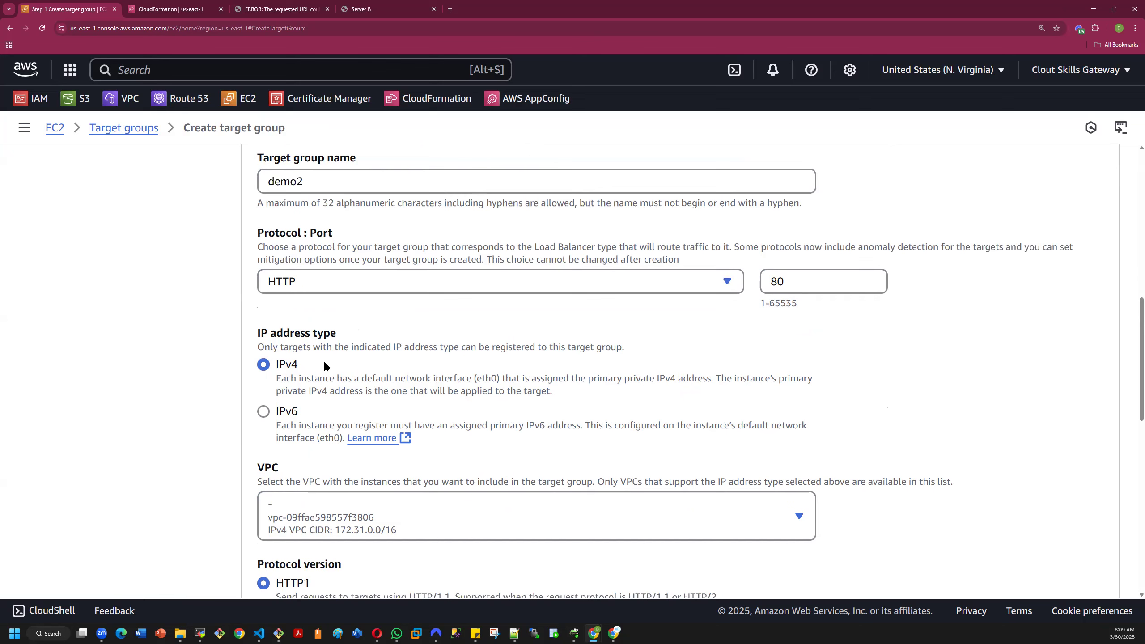
scroll(356, 376, "down", 6)
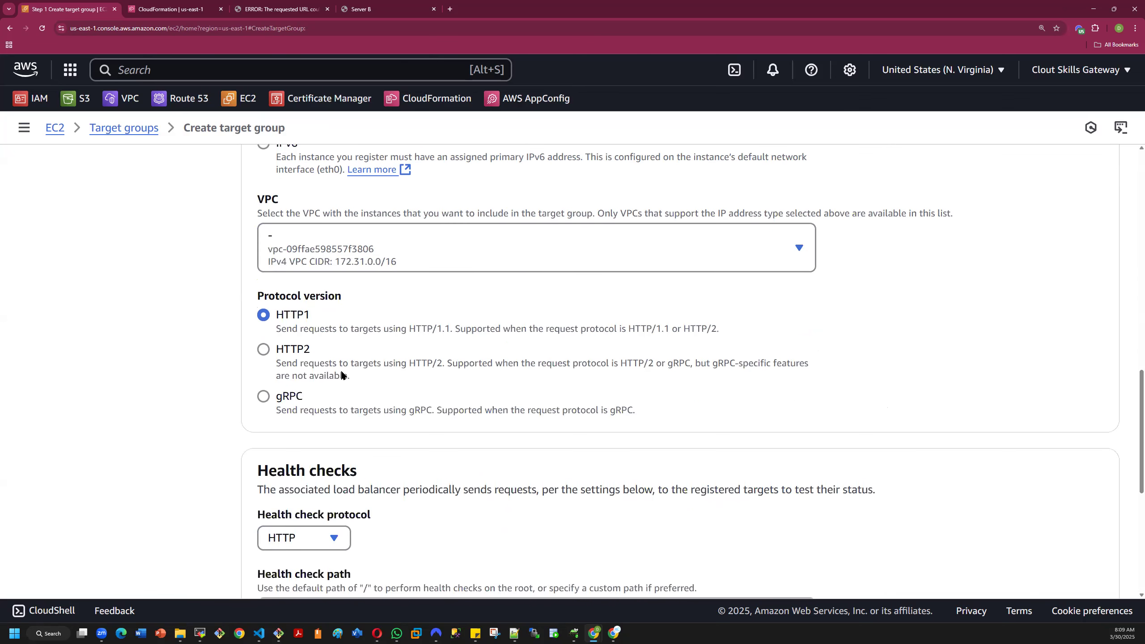
left_click(363, 237)
left_click(368, 253)
scroll(360, 327, "down", 3)
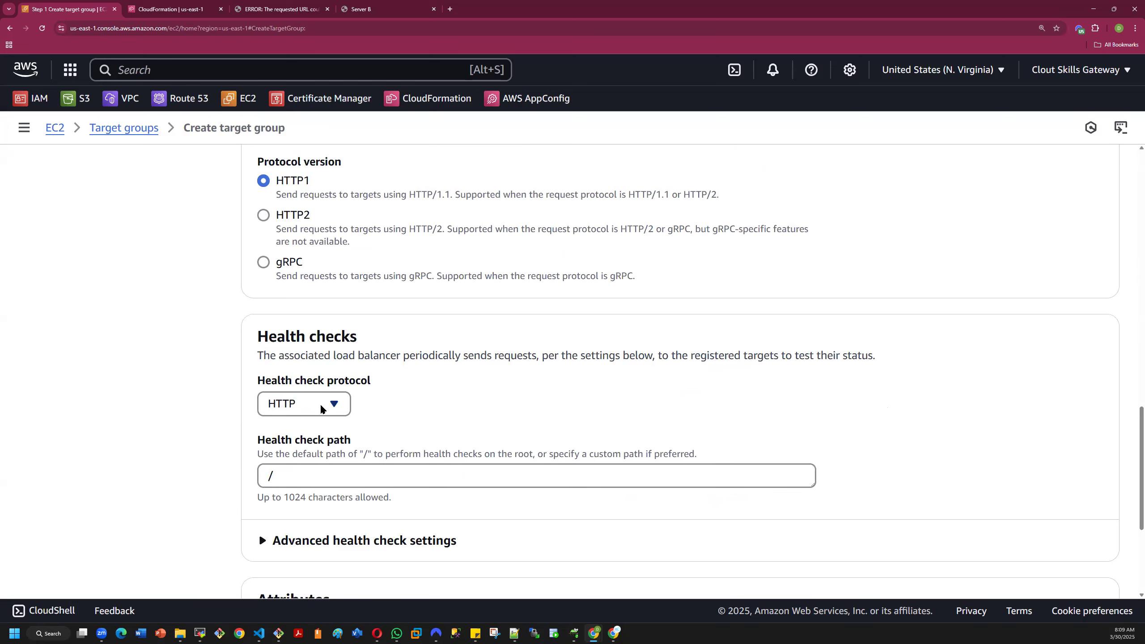
left_click(336, 408)
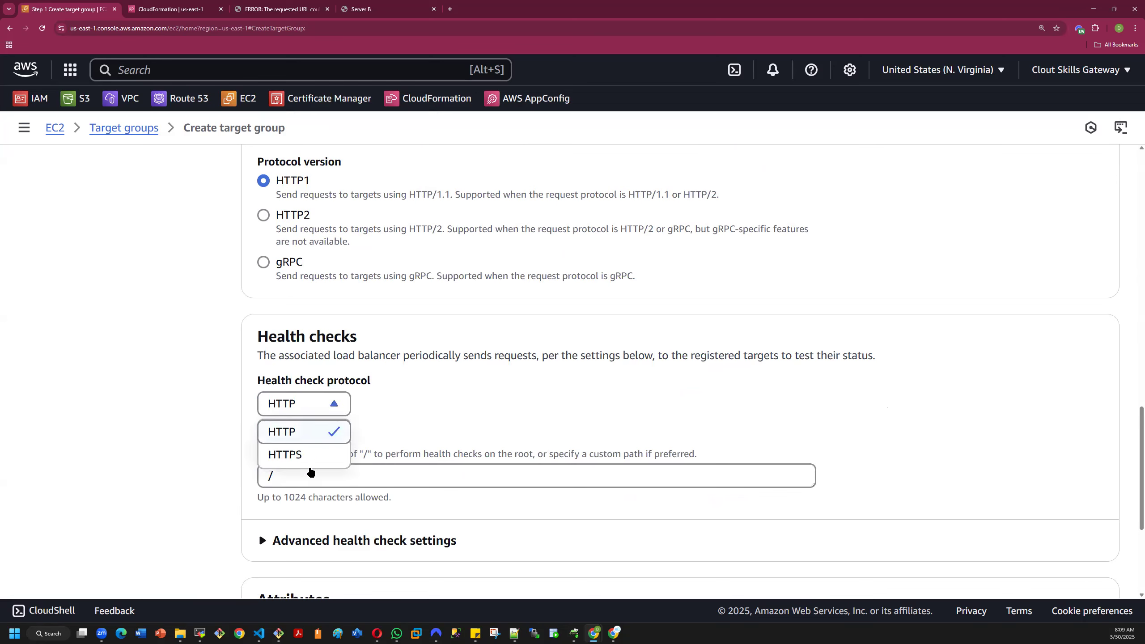
left_click(334, 406)
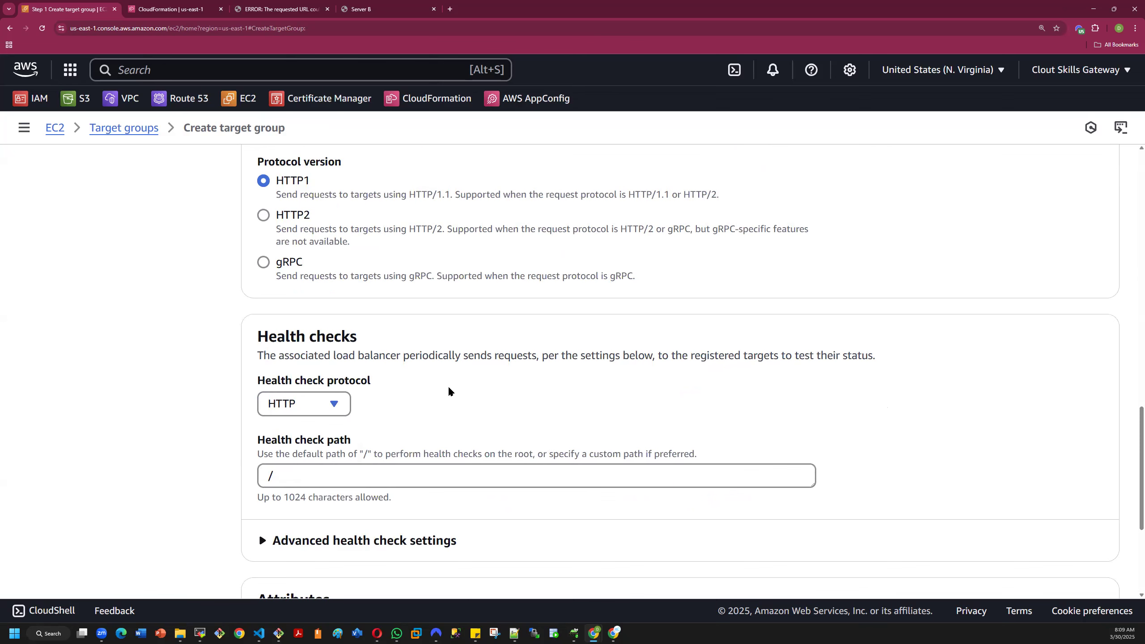
scroll(406, 442, "down", 3)
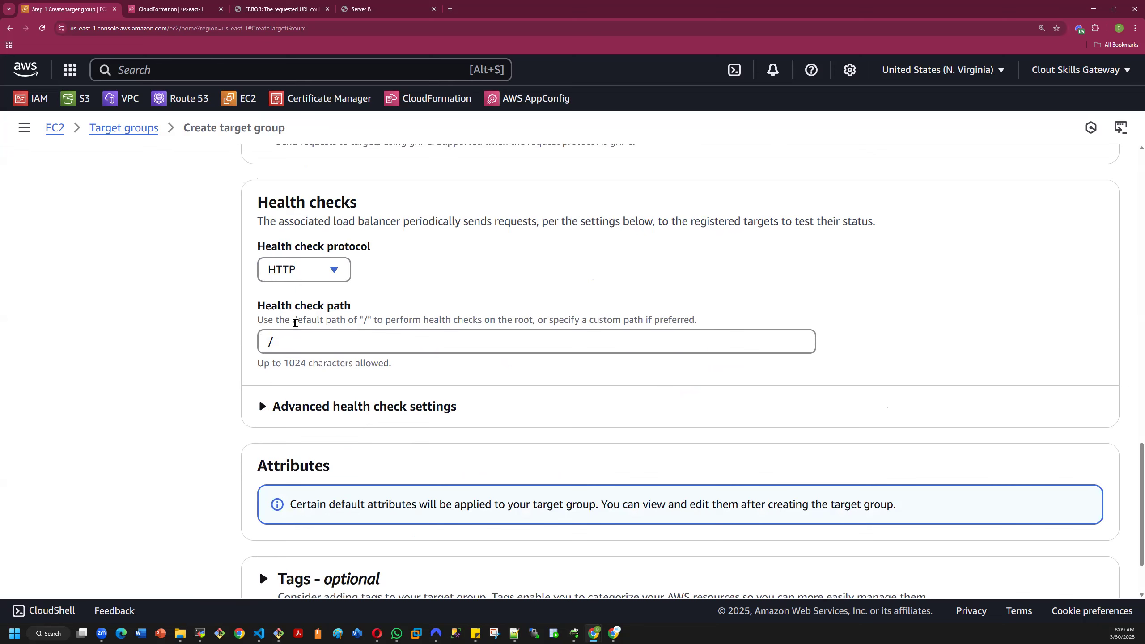
- Set the health check path of the new target group to /index.html
left_click(287, 340)
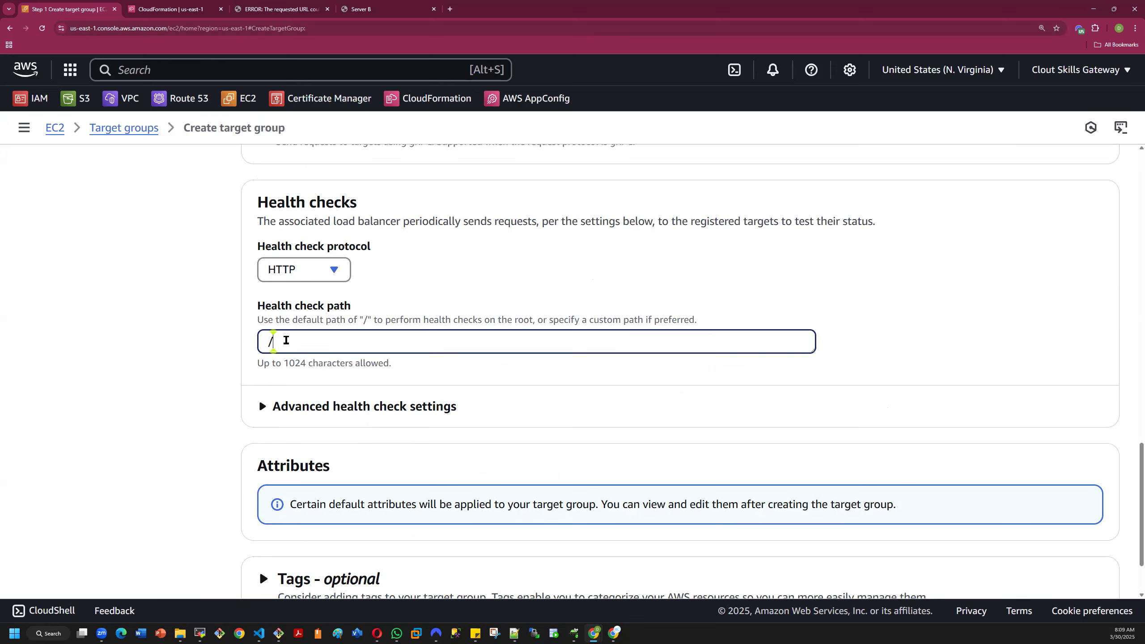
type("index.html")
left_click(368, 366)
- Expand the advanced health check settings and review the port, healthy and unhealthy thresholds, timeout, interval and success codes
scroll(401, 400, "down", 2)
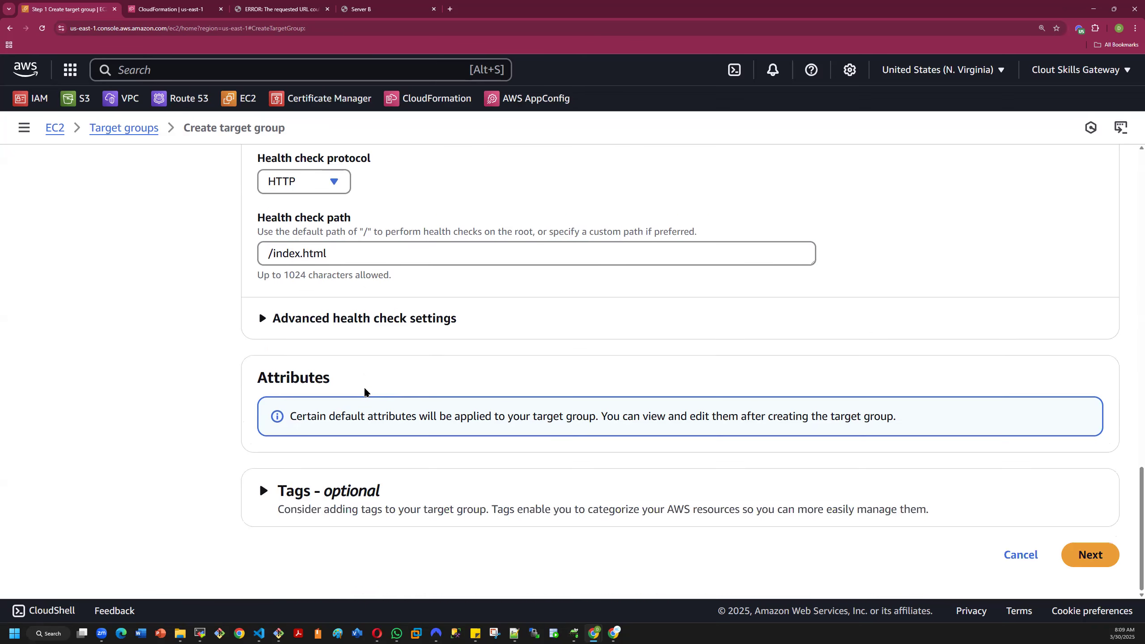
left_click(267, 319)
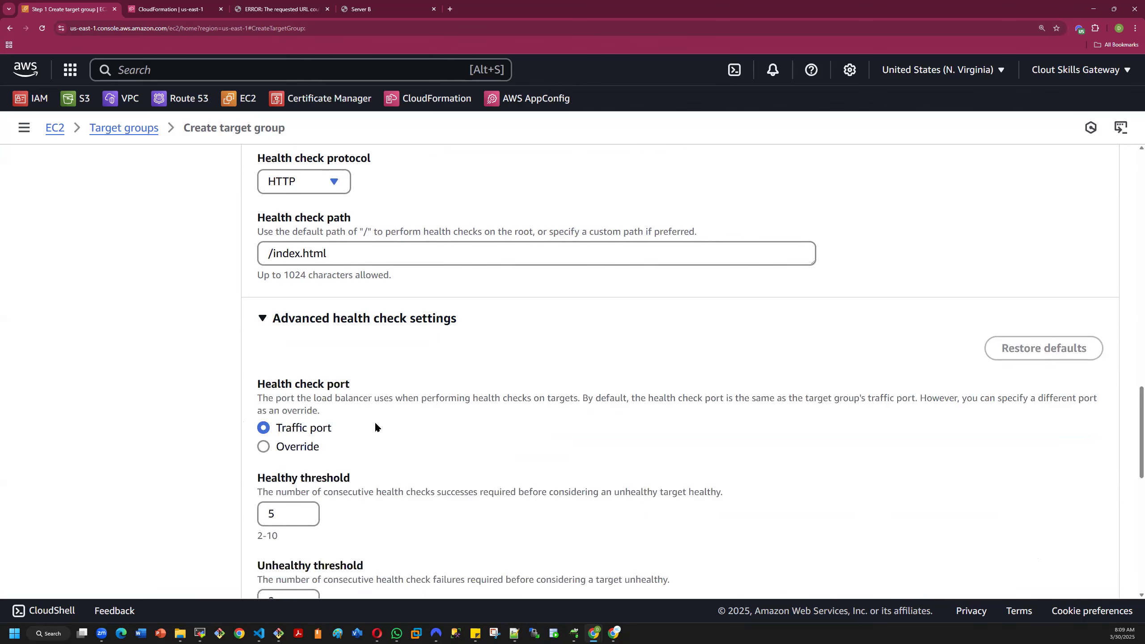
scroll(373, 434, "down", 3)
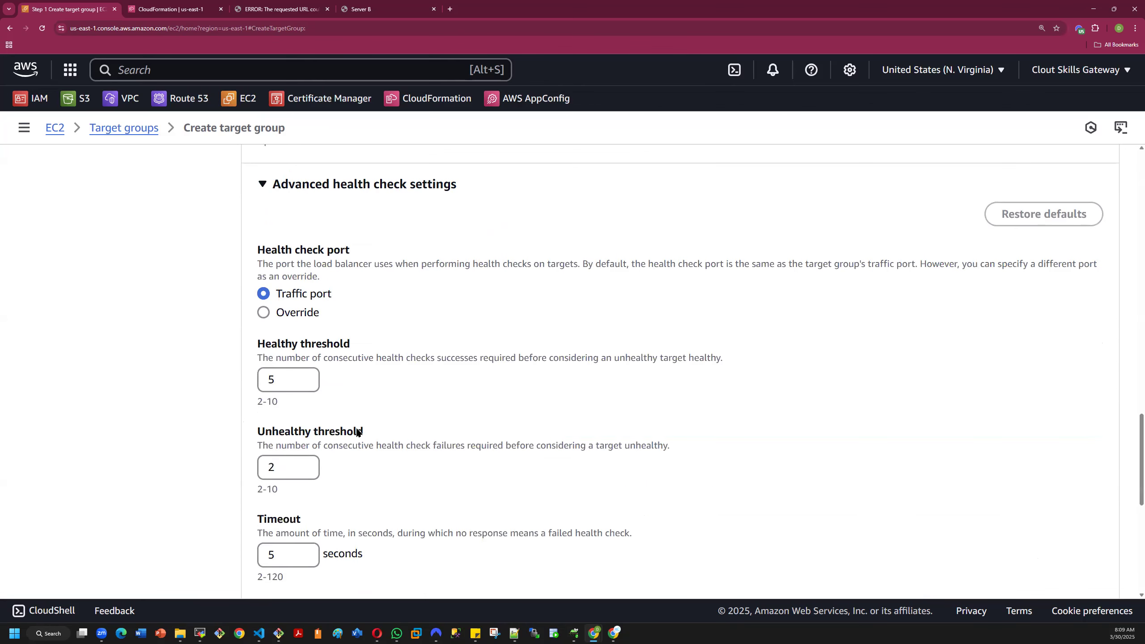
scroll(357, 433, "down", 3)
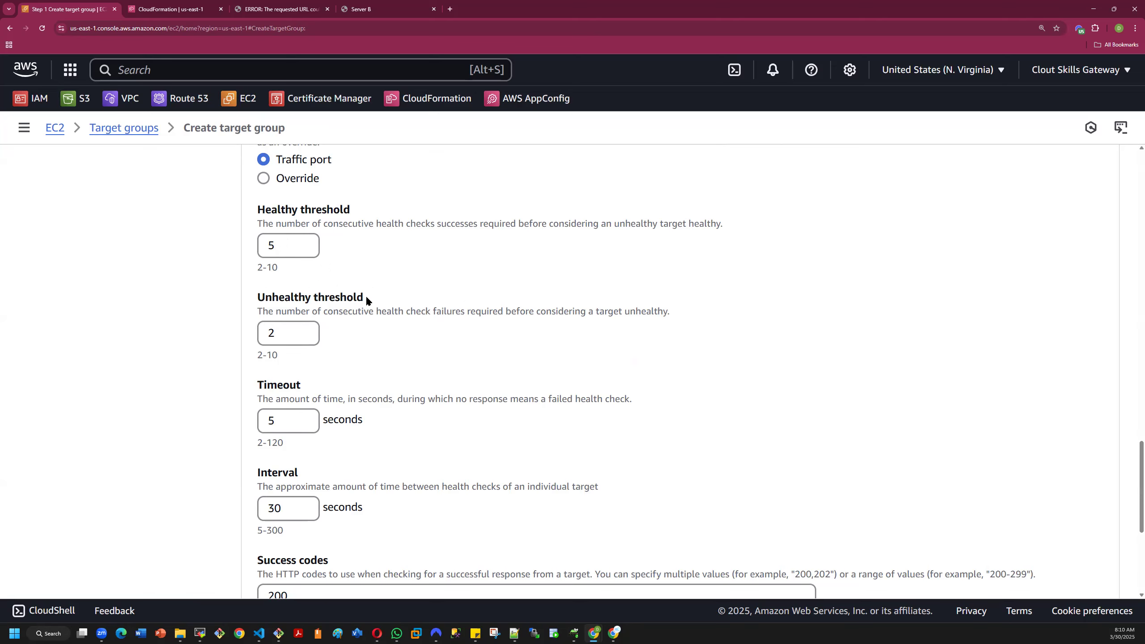
scroll(447, 271, "down", 3)
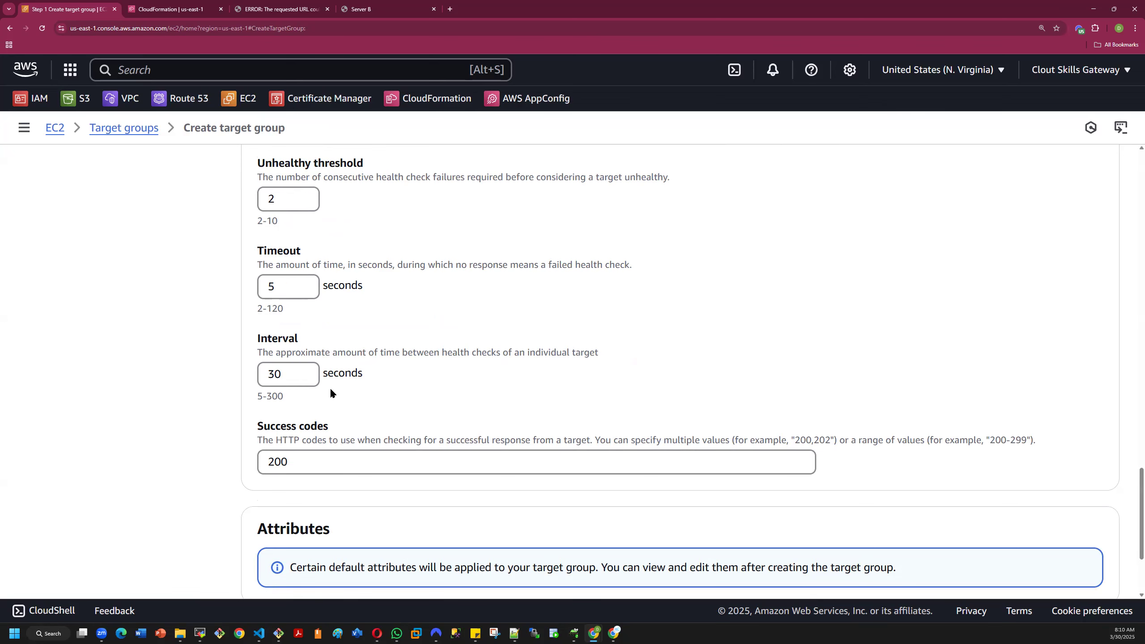
scroll(413, 406, "down", 3)
left_click(297, 327)
left_click_drag(297, 327, 205, 328)
left_click(261, 351)
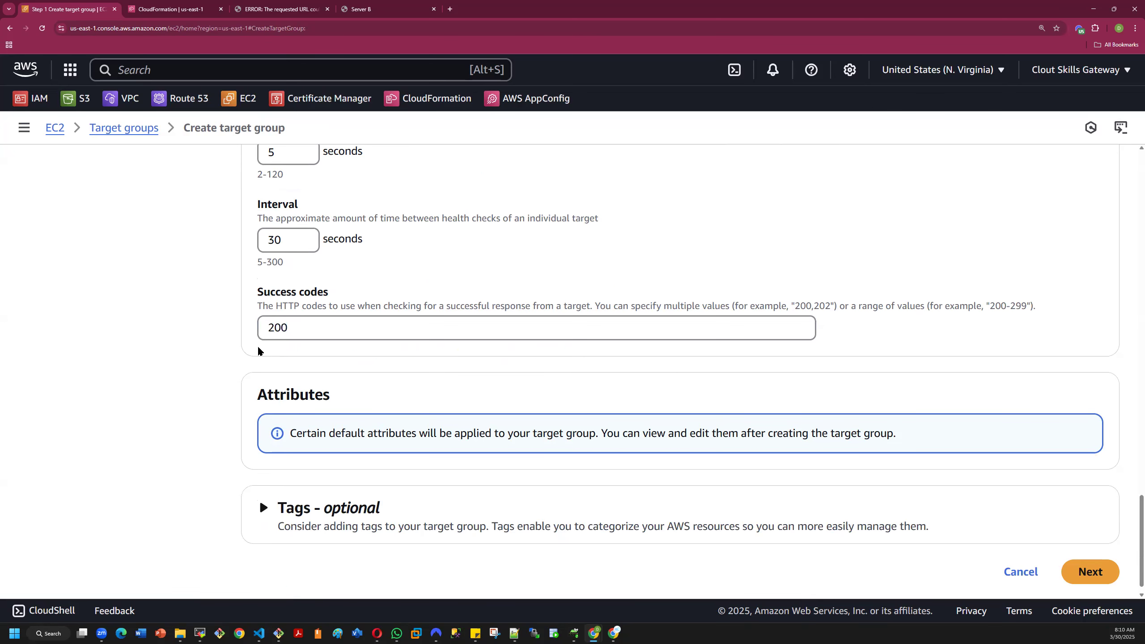
left_click_drag(300, 328, 200, 326)
left_click(274, 353)
scroll(448, 373, "down", 1)
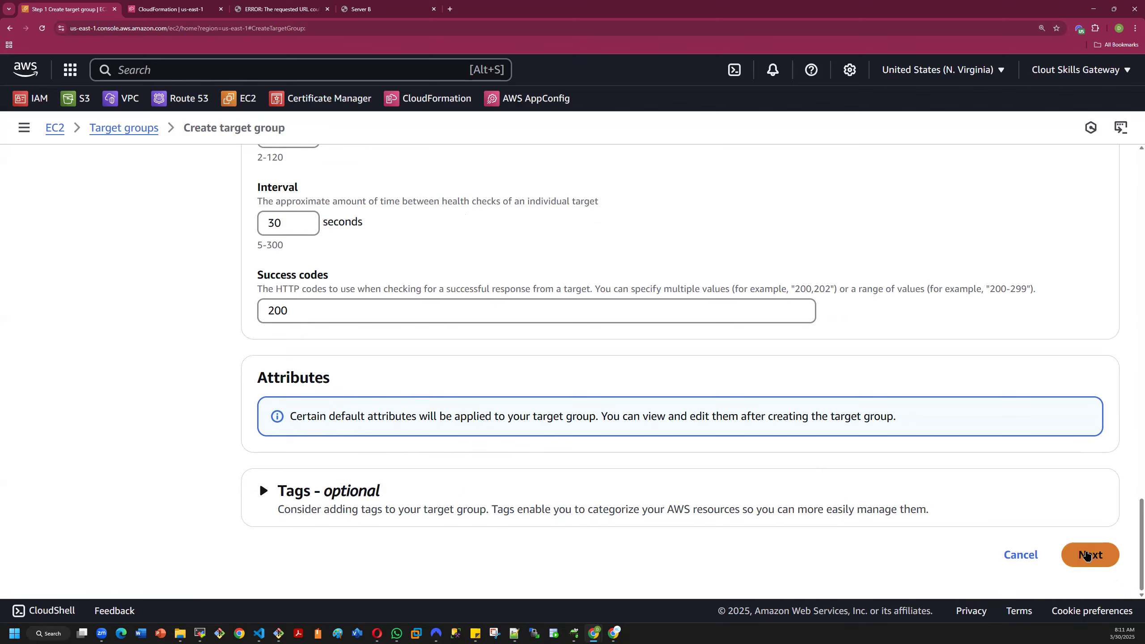
- Include Server A and Server B on port 80 as pending targets and create the demo2 target group
left_click(1091, 554)
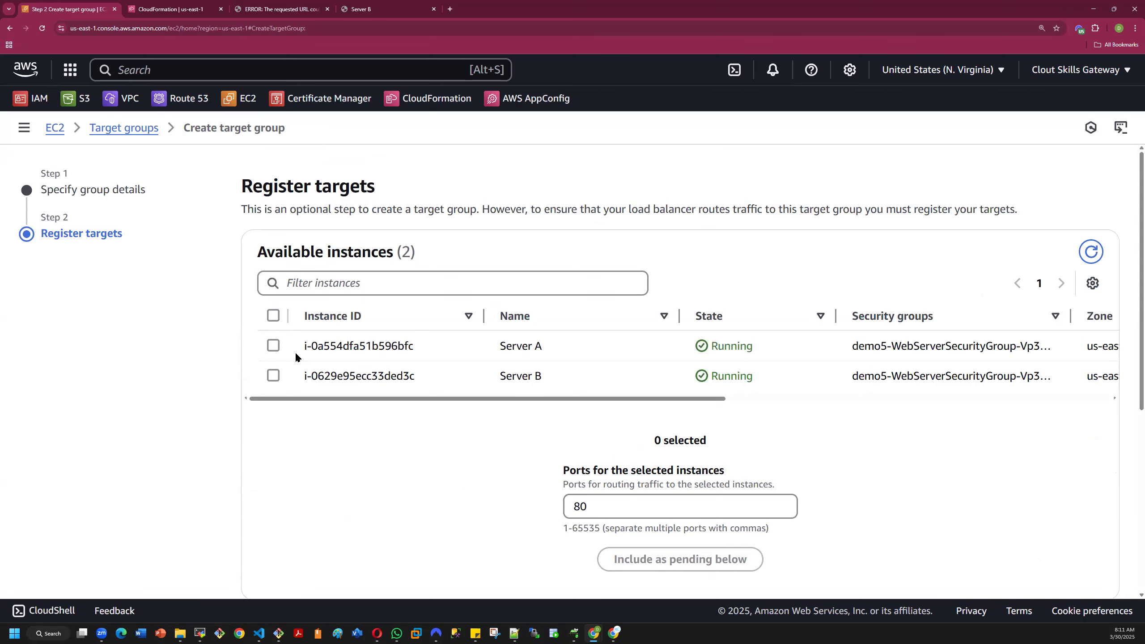
left_click(273, 315)
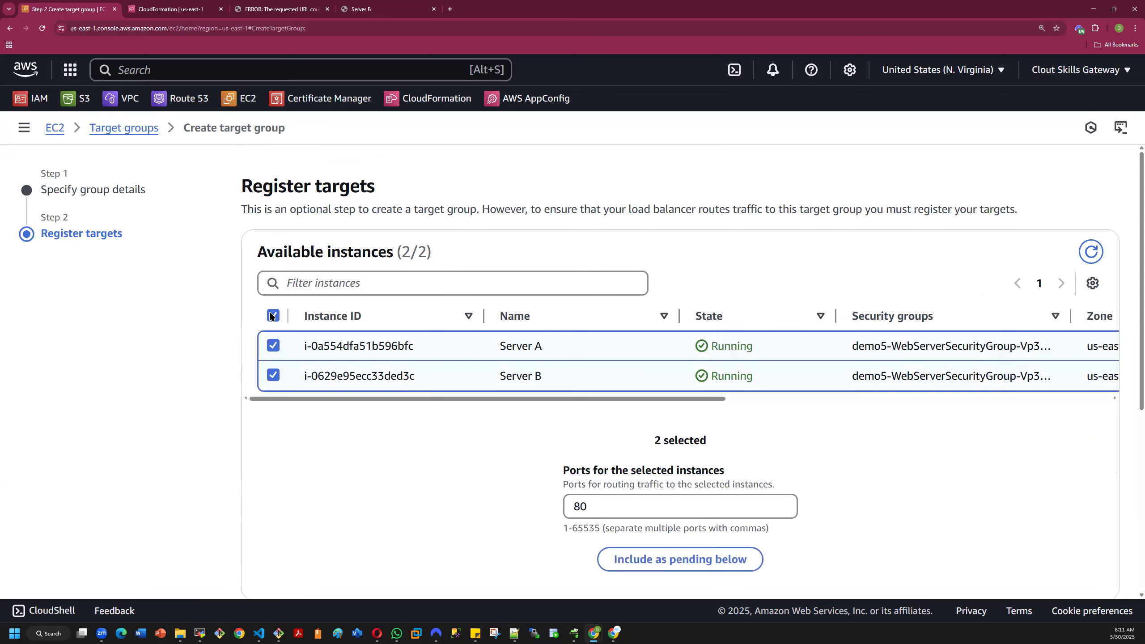
left_click(633, 560)
scroll(633, 560, "down", 5)
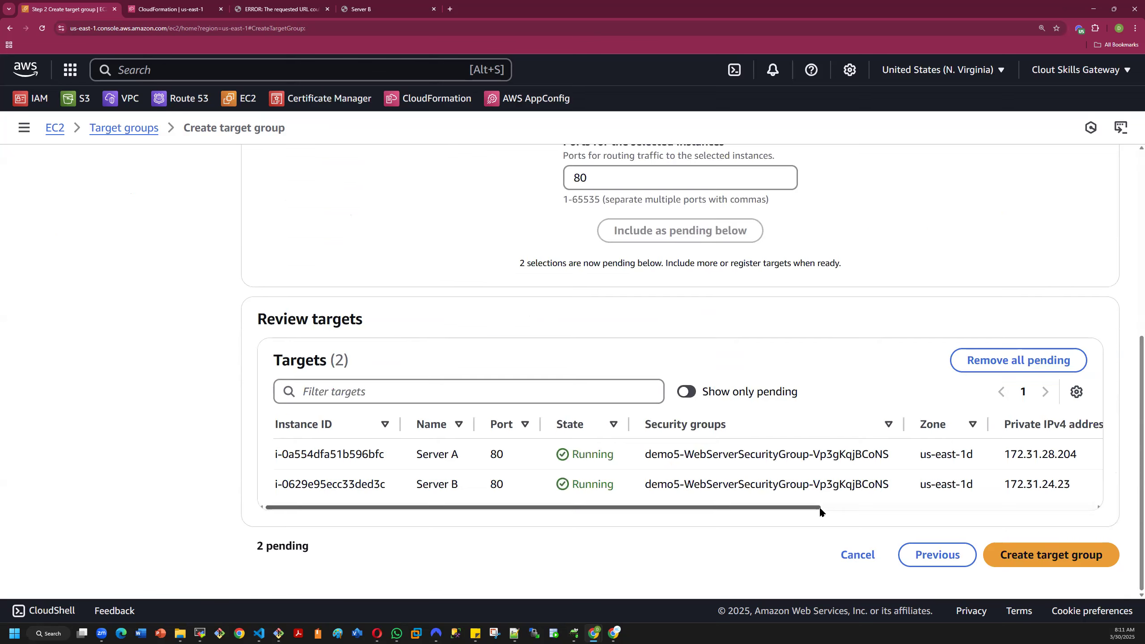
left_click(1017, 557)
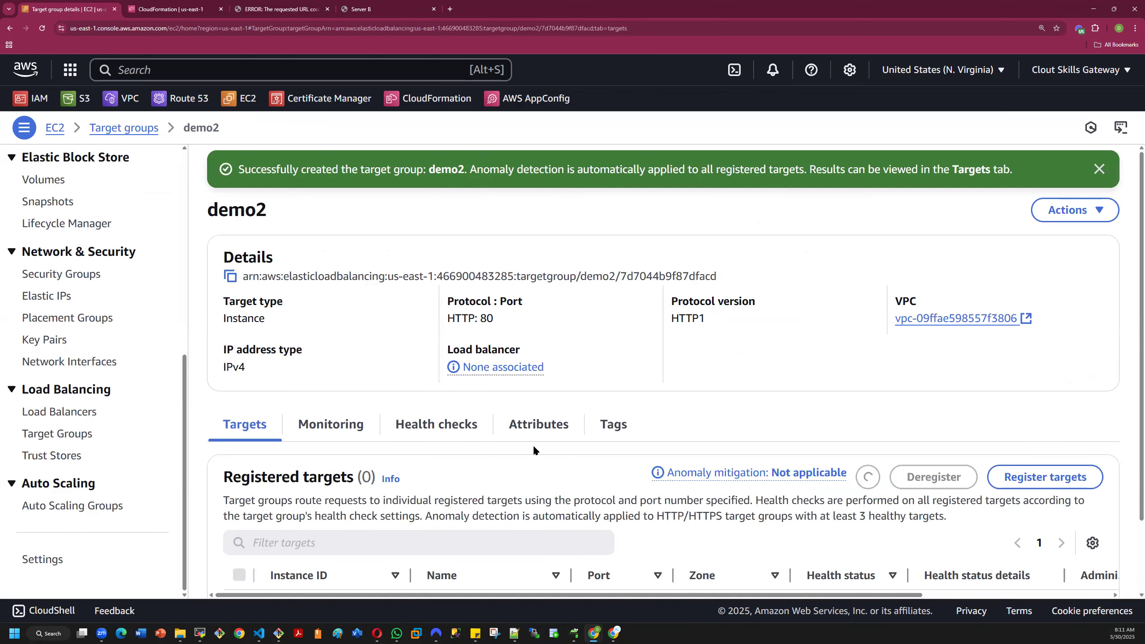
- Check demo2's details and target summary, and return to the overview of all target groups
scroll(586, 455, "down", 2)
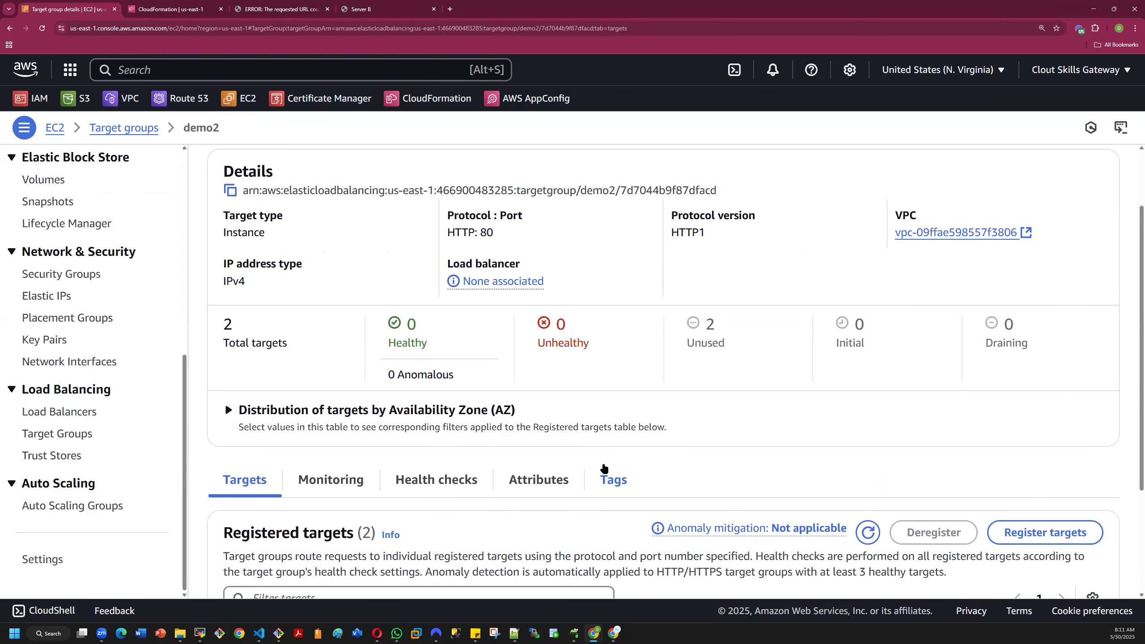
scroll(620, 471, "up", 2)
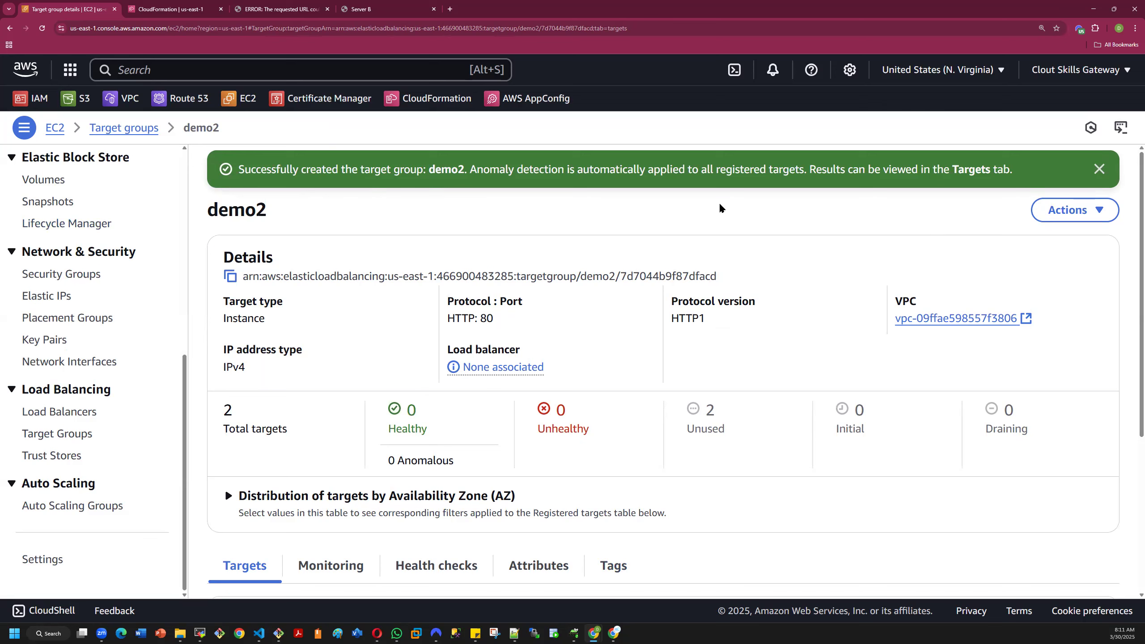
left_click(1098, 169)
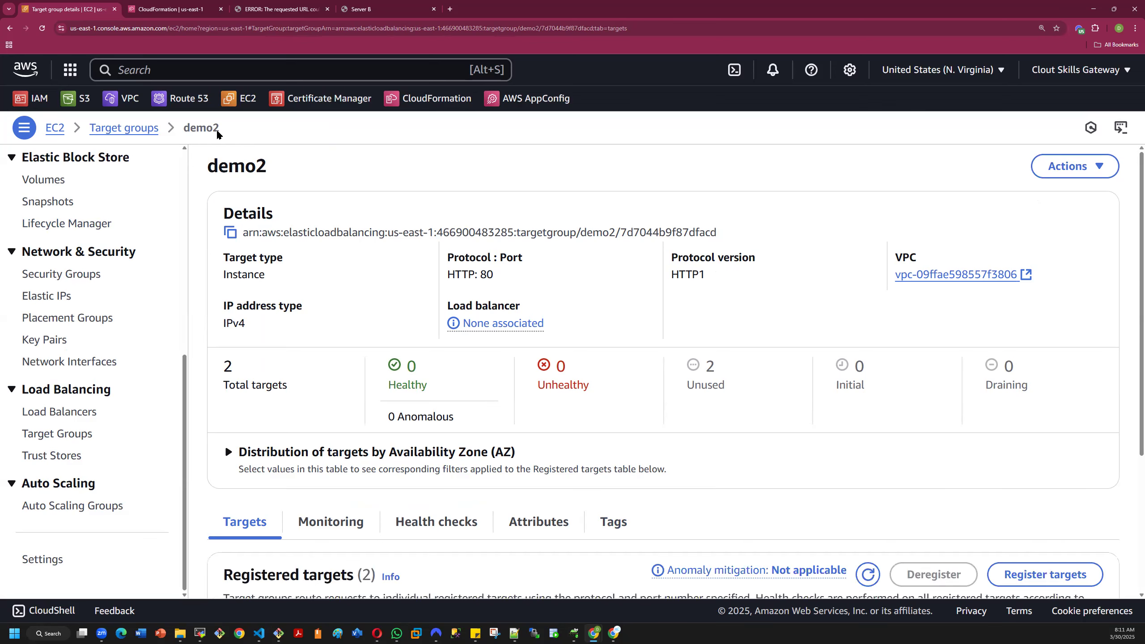
left_click(9, 29)
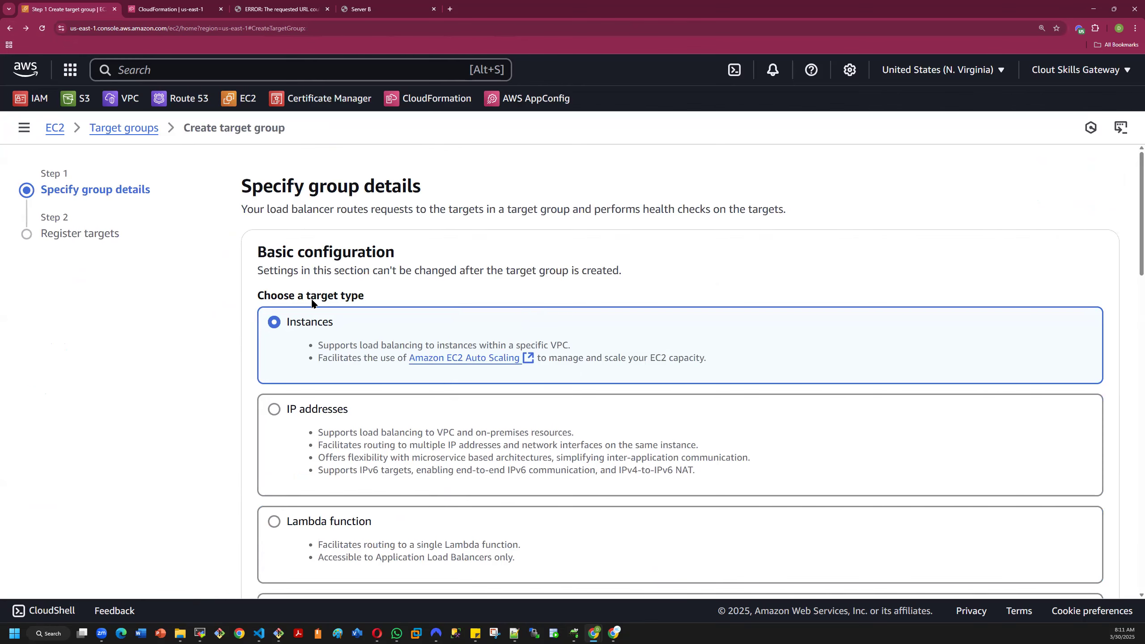
scroll(739, 265, "down", 15)
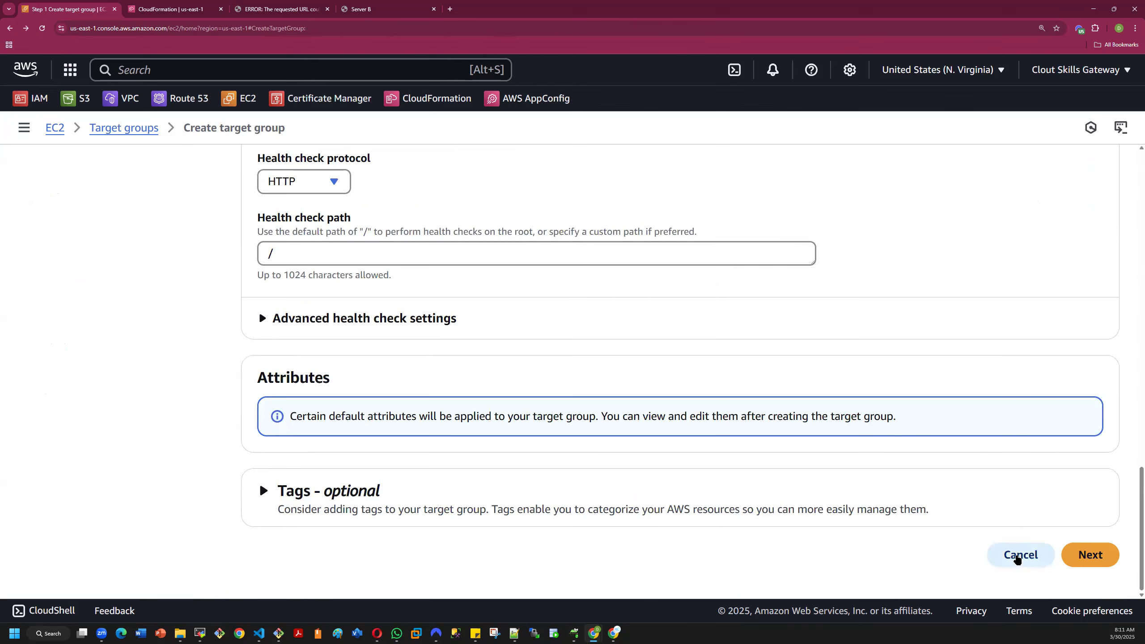
left_click(1019, 556)
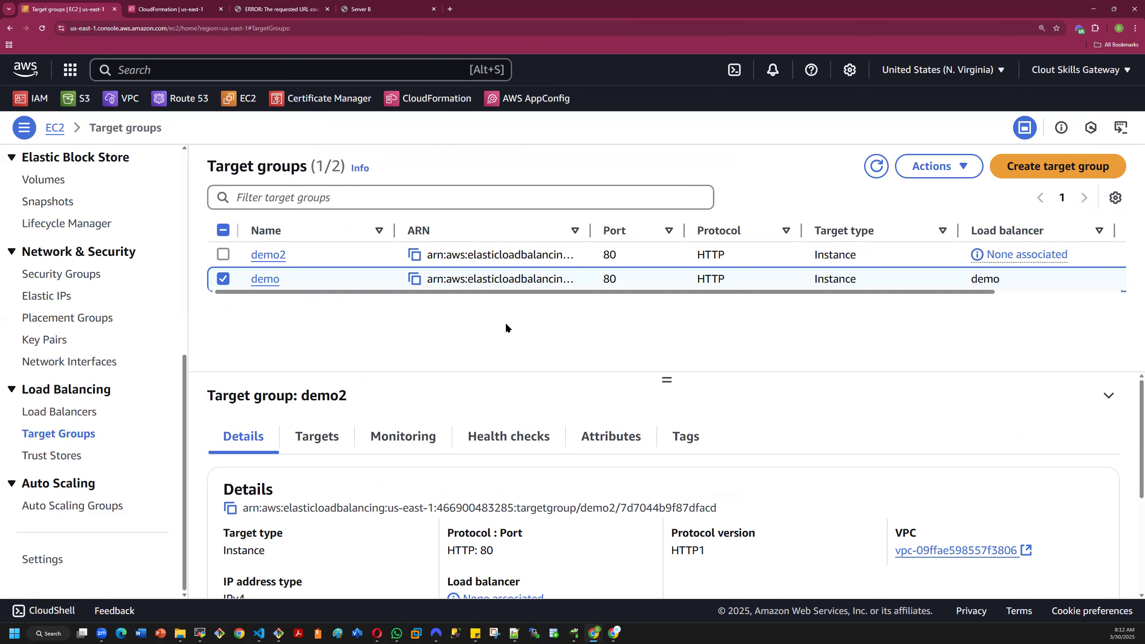
- Select only demo2 among the target groups and examine its details and target health summary
left_click(223, 279)
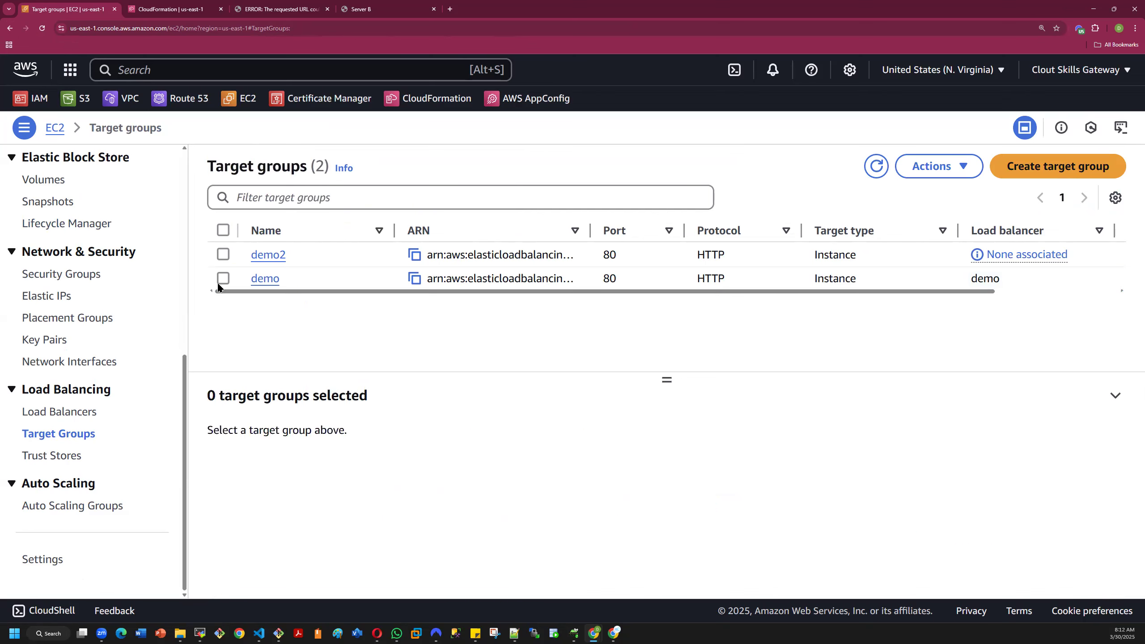
left_click(223, 254)
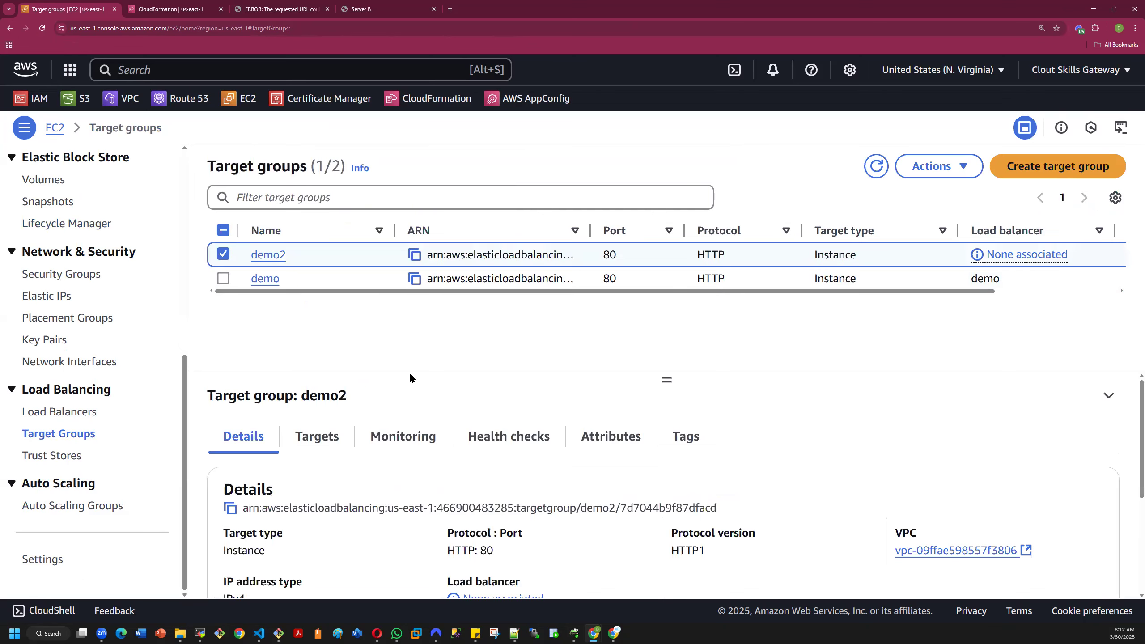
scroll(392, 463, "down", 3)
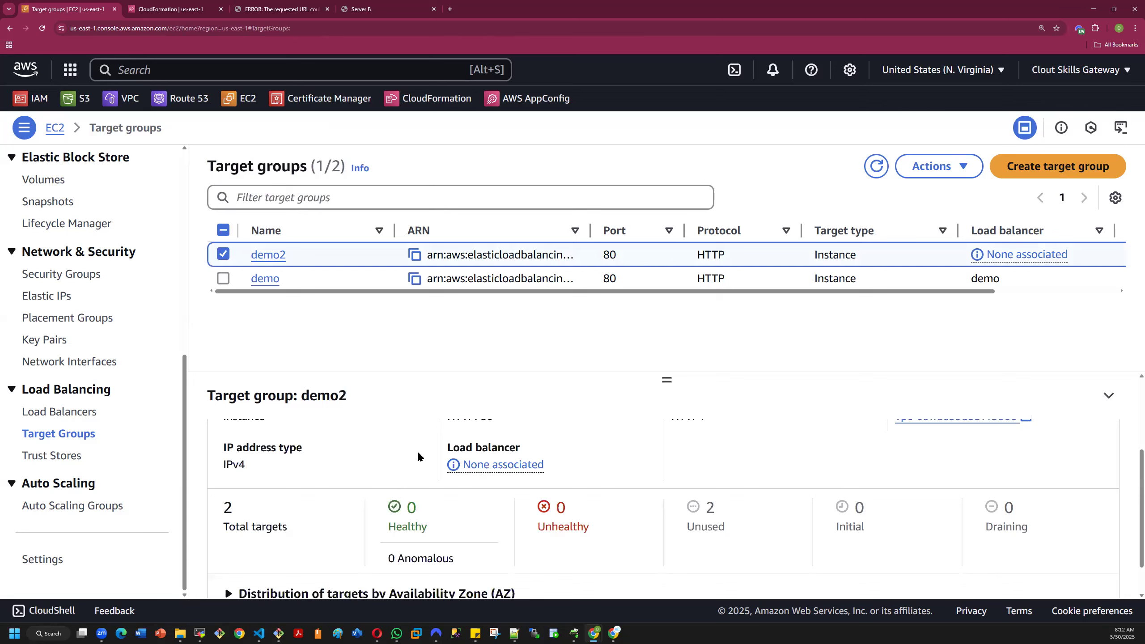
scroll(417, 451, "down", 1)
scroll(418, 451, "up", 5)
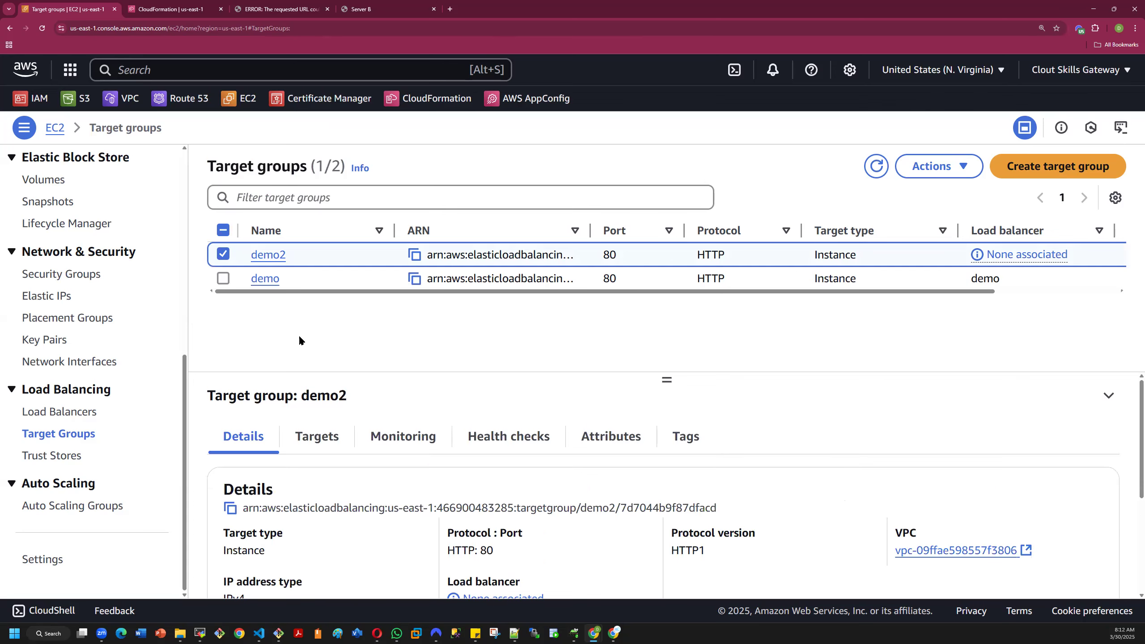
left_click(222, 255)
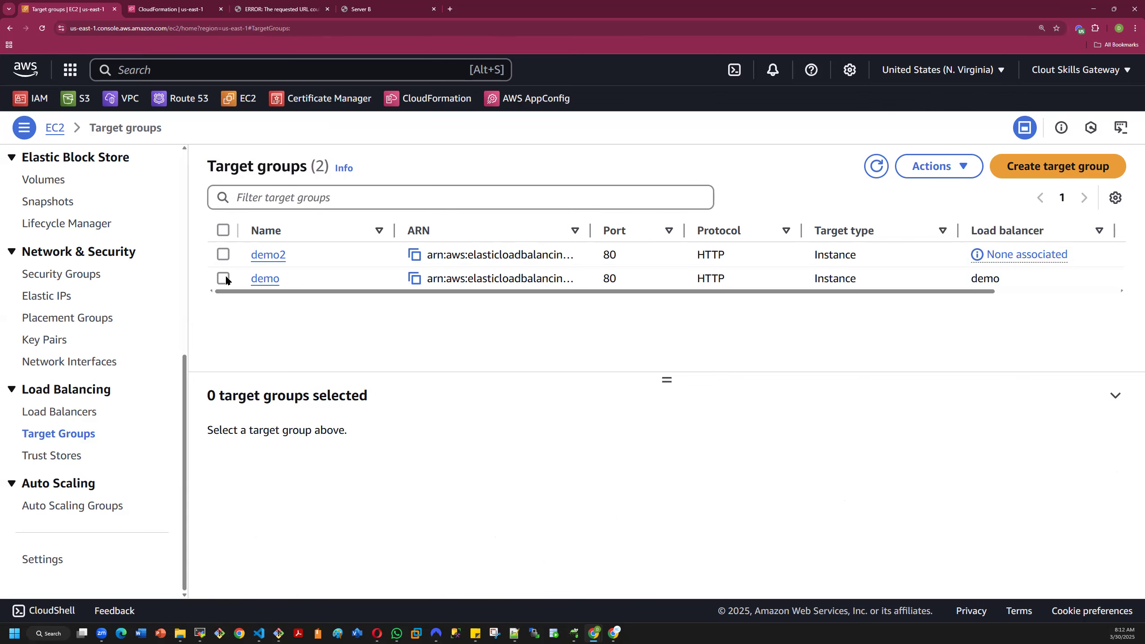
- Filter the demo target group's registered targets to unhealthy ones and examine their health status details
left_click(223, 278)
scroll(422, 500, "down", 3)
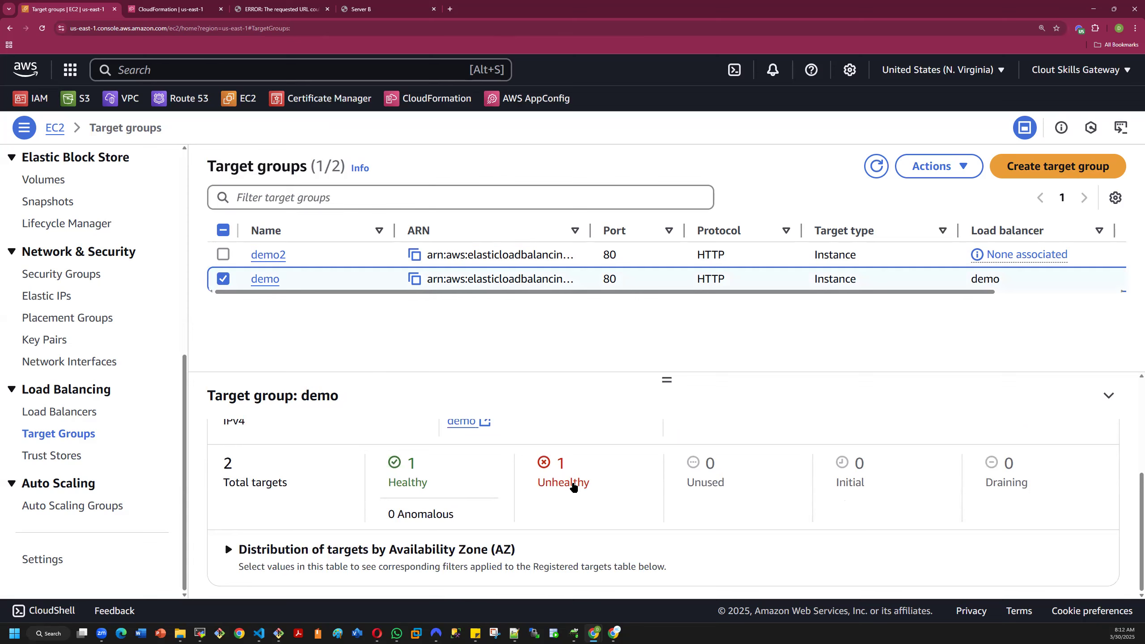
left_click(571, 485)
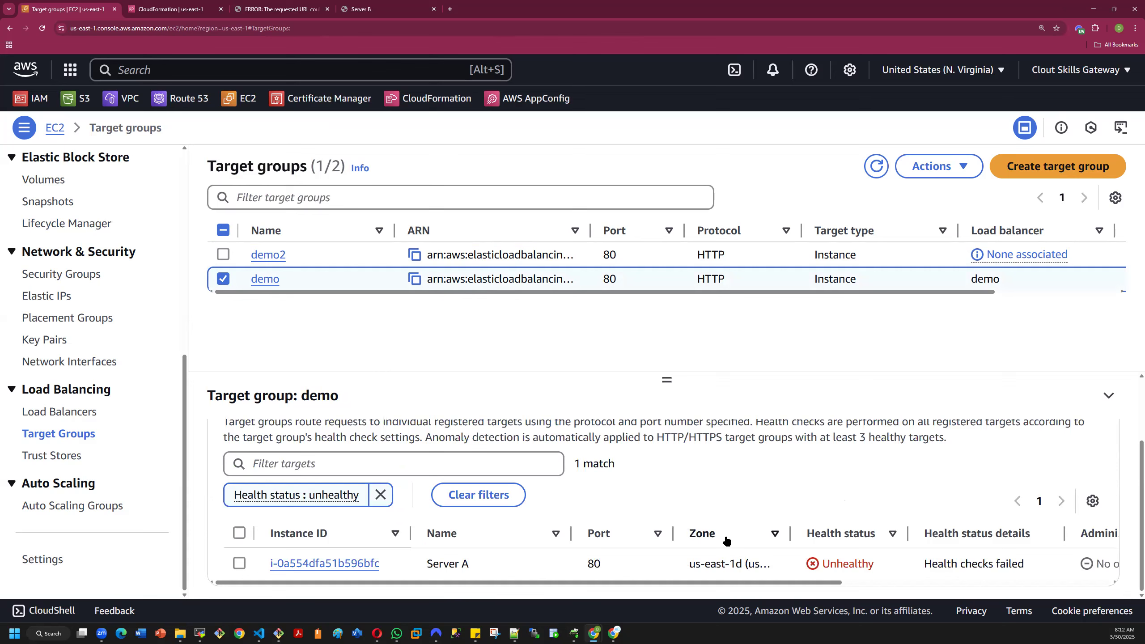
left_click_drag(755, 584, 1018, 596)
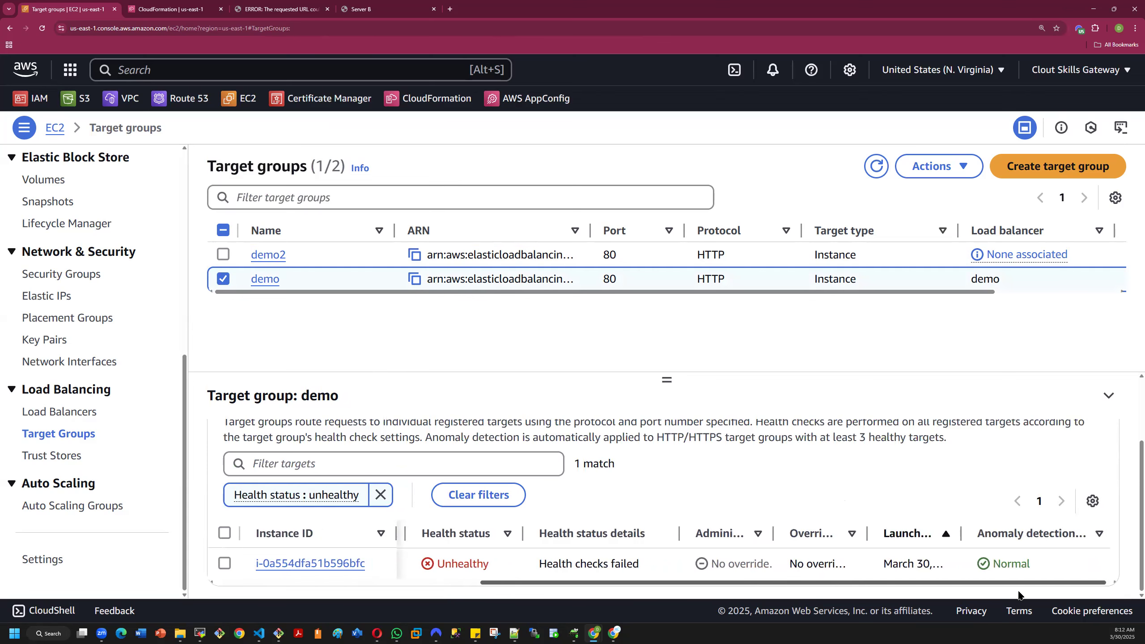
left_click_drag(1020, 595, 802, 583)
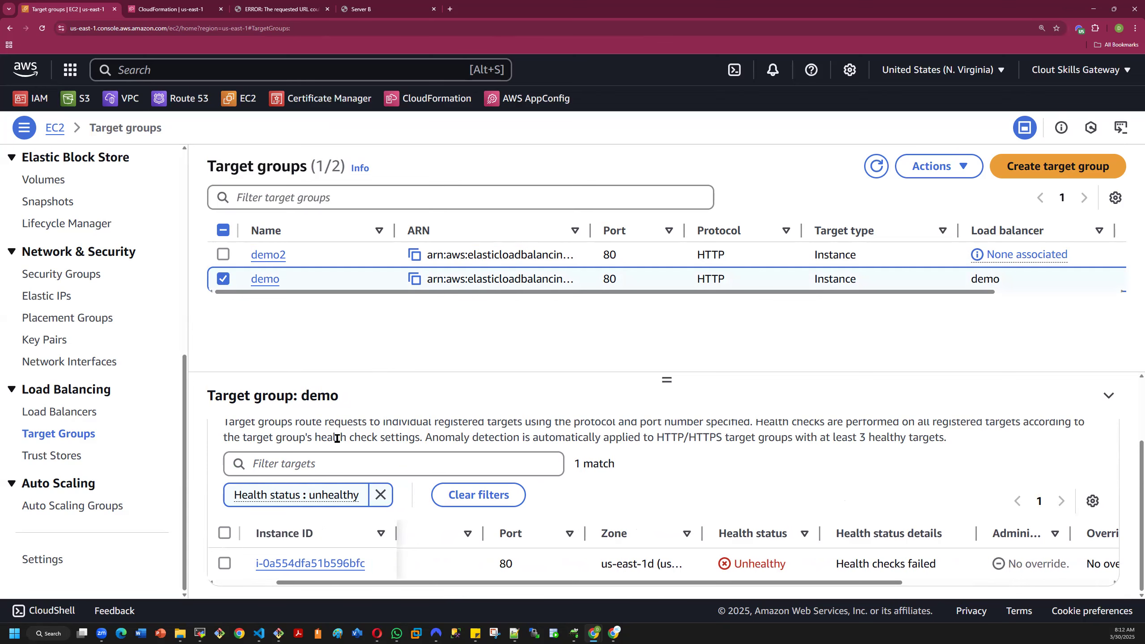
- Open the demo load balancer's details and go to its listeners and rules
left_click(40, 413)
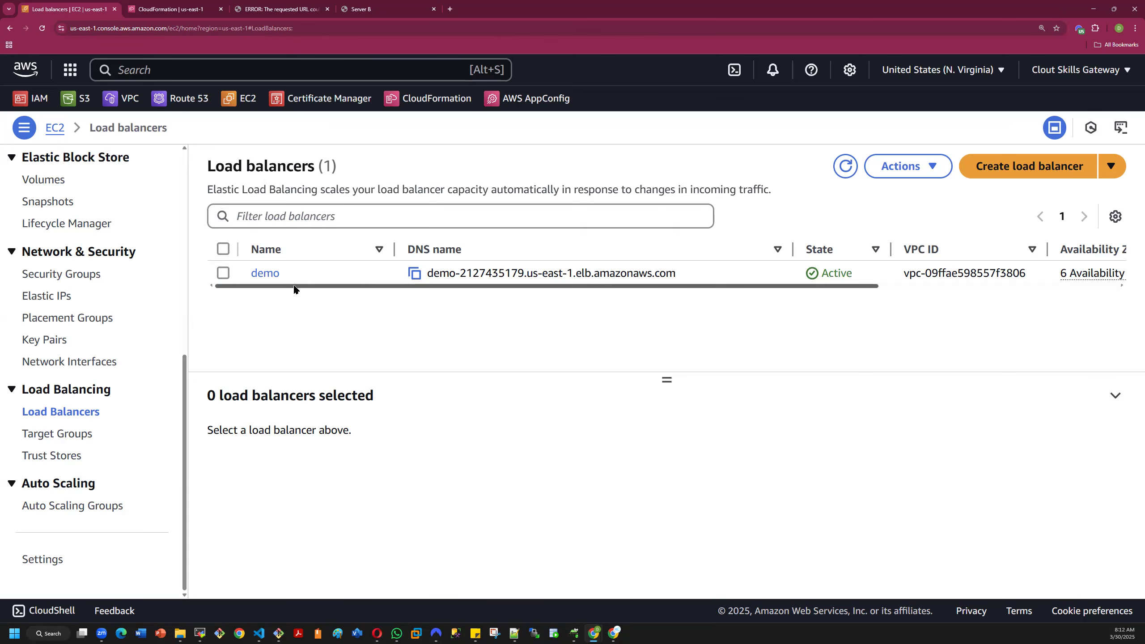
left_click(262, 277)
left_click(264, 274)
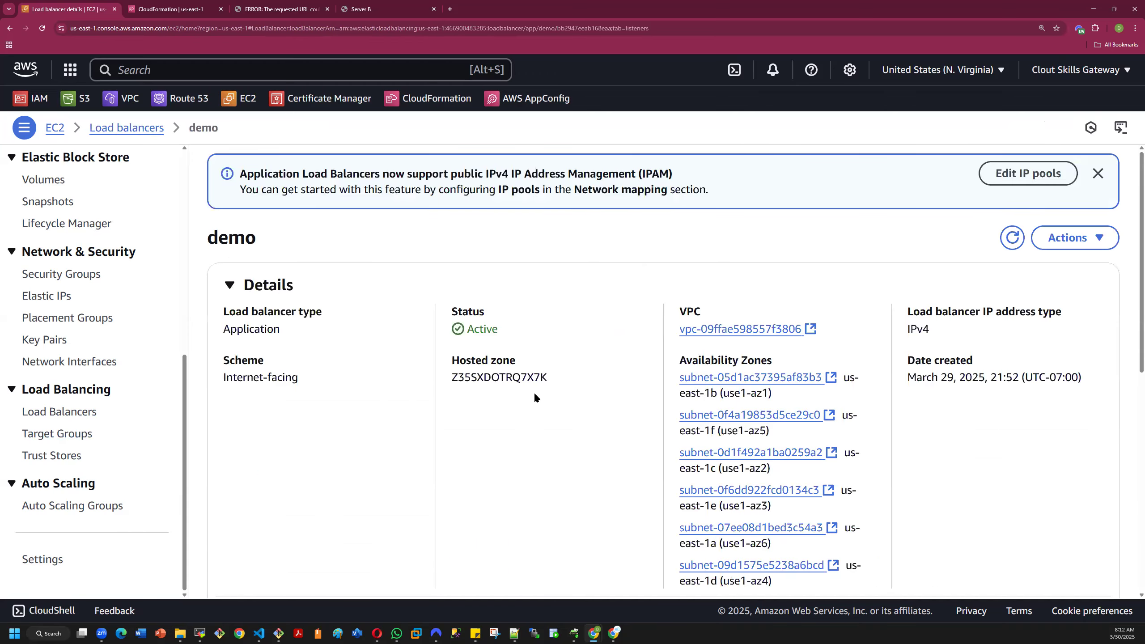
scroll(535, 405, "down", 3)
scroll(463, 401, "down", 3)
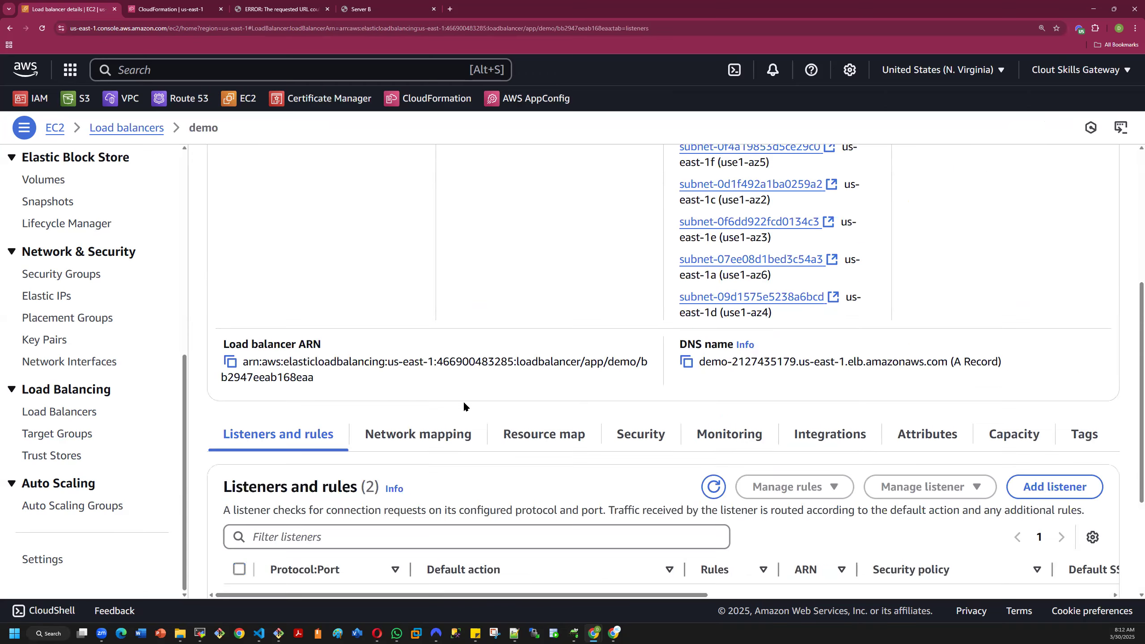
scroll(545, 437, "down", 4)
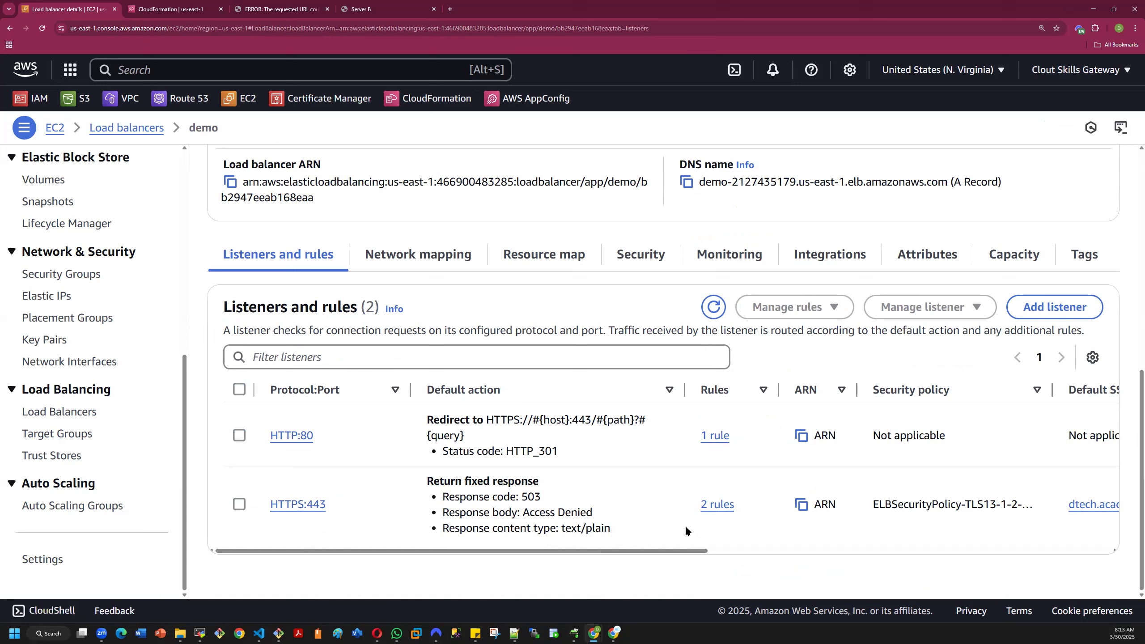
- Open the HTTPS:443 listener's rules and examine the details of its default rule
left_click(712, 505)
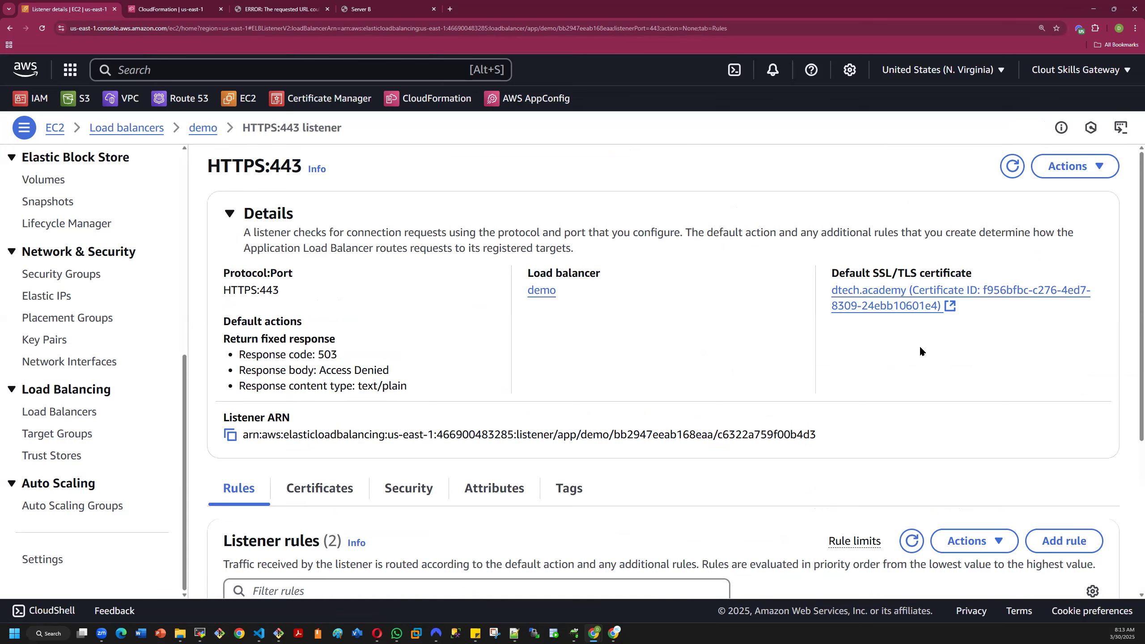
scroll(940, 366, "down", 5)
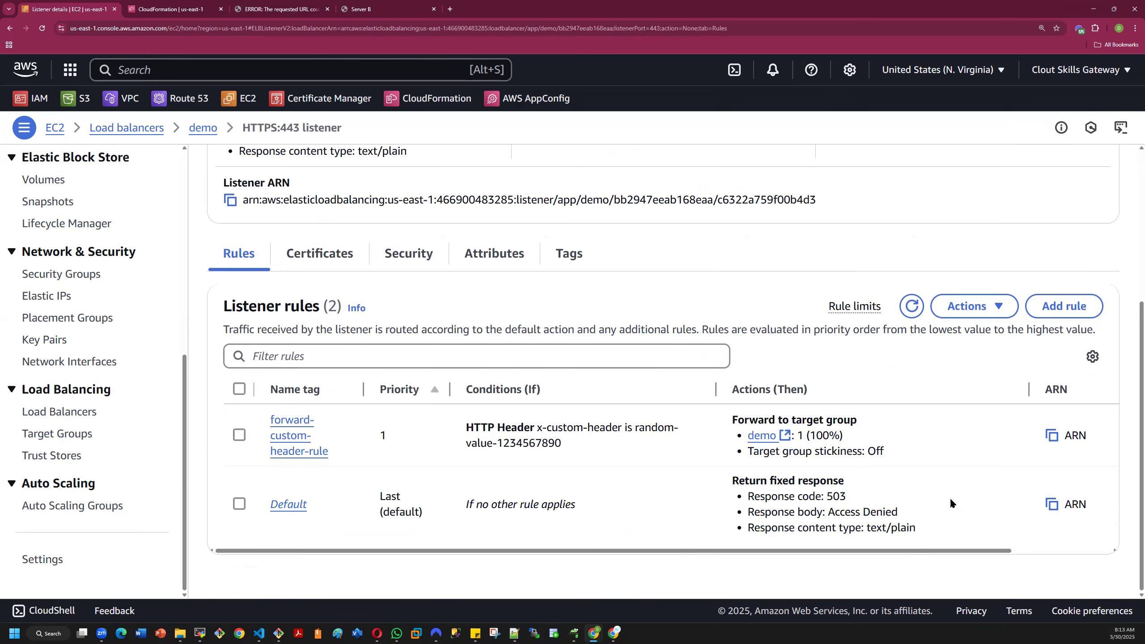
left_click(287, 505)
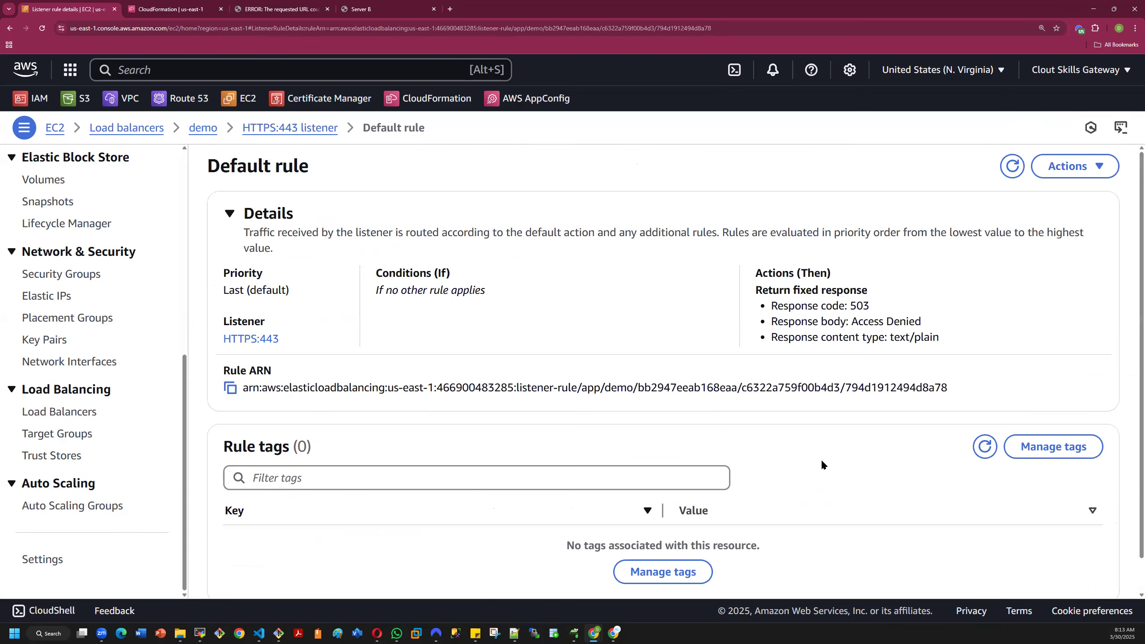
scroll(822, 459, "down", 1)
scroll(820, 460, "up", 1)
left_click(1062, 167)
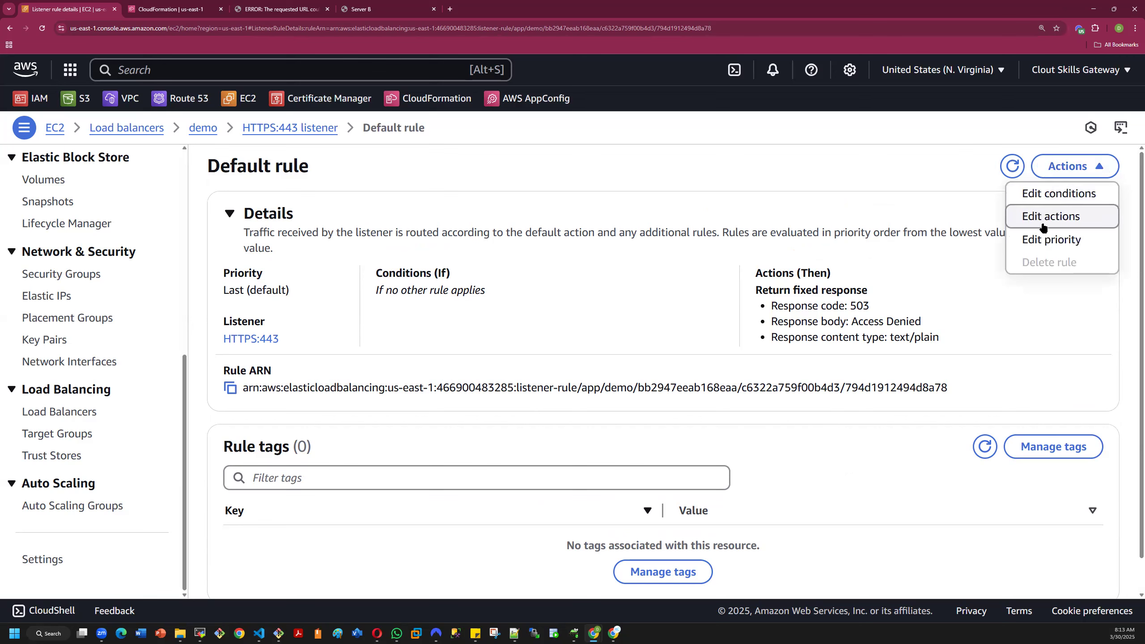
left_click(1060, 194)
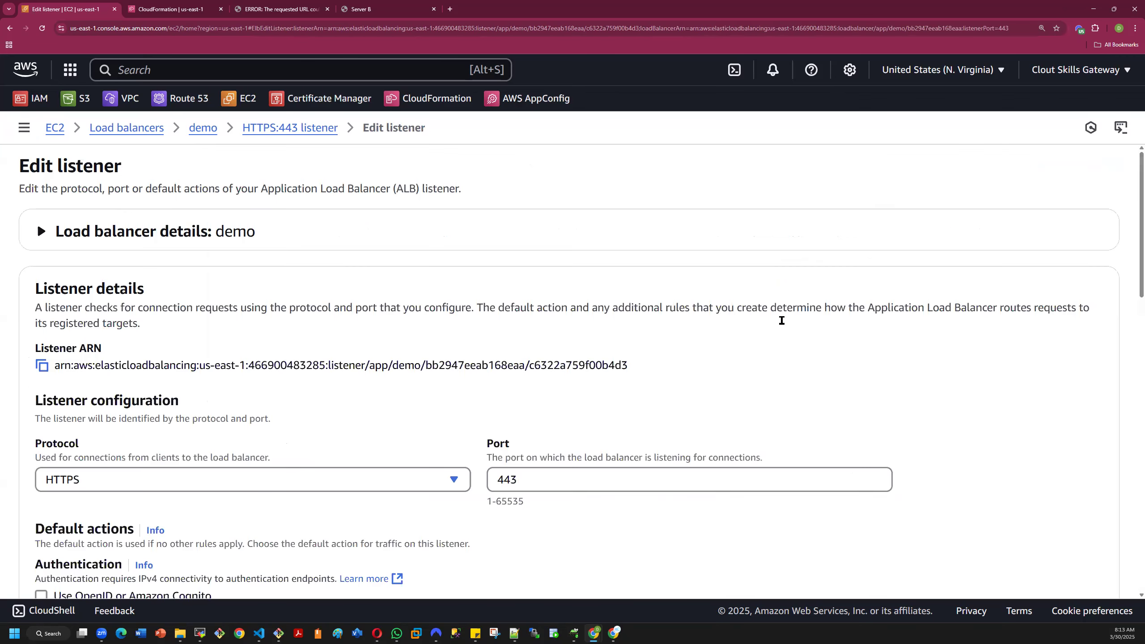
scroll(619, 384, "down", 8)
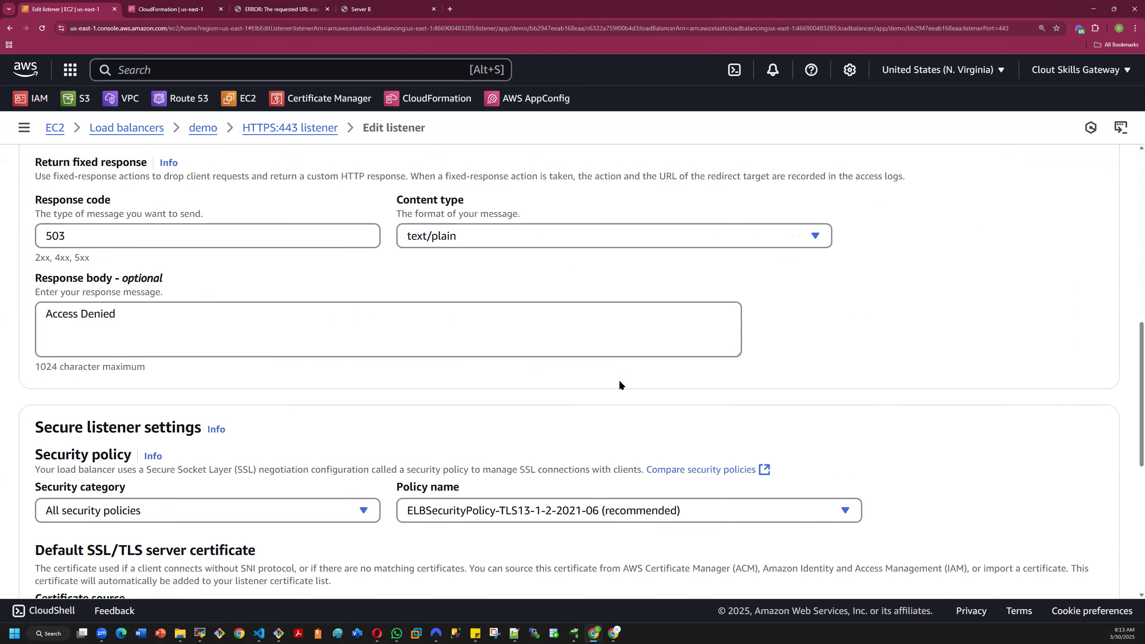
scroll(620, 384, "down", 5)
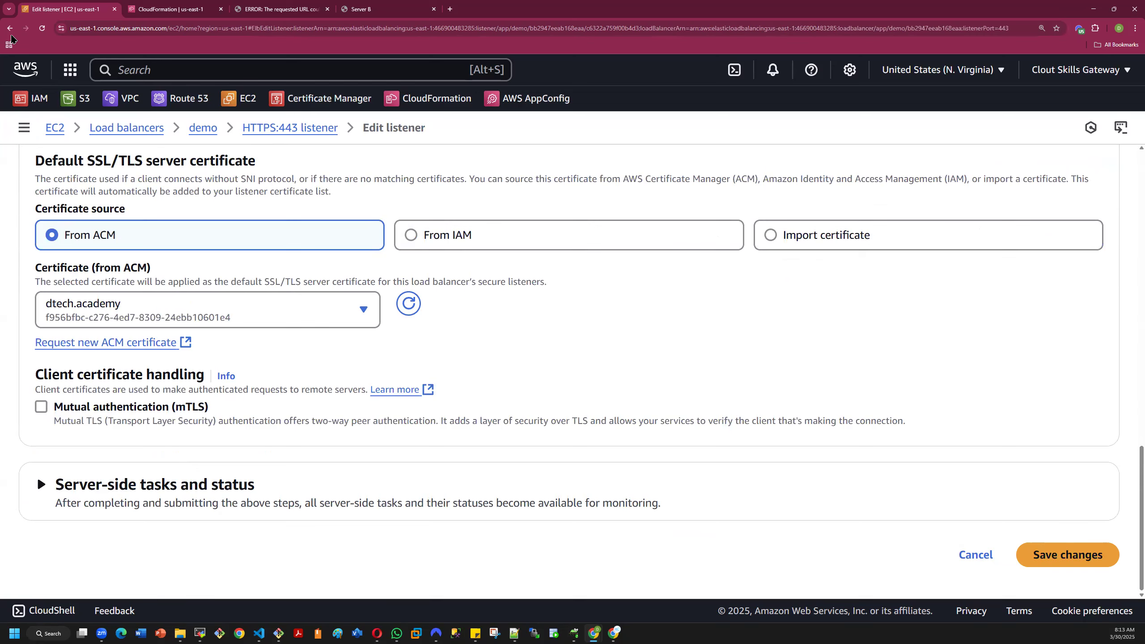
left_click(10, 29)
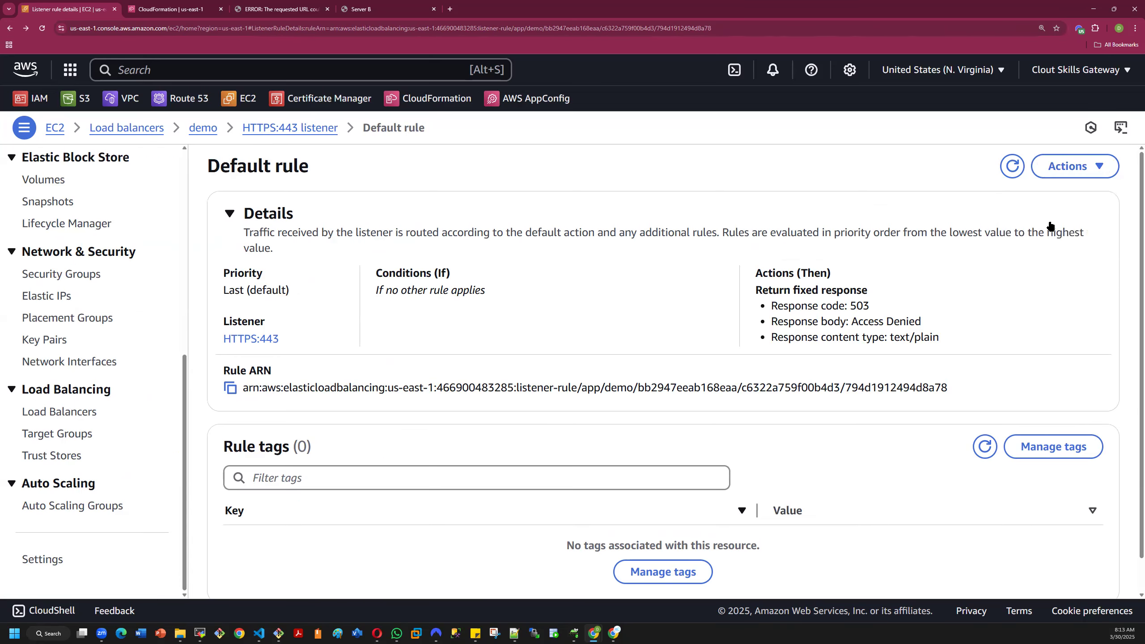
- Examine the default rule's action, security policy and certificate settings in the listener editor, and leave it without saving
left_click(1074, 166)
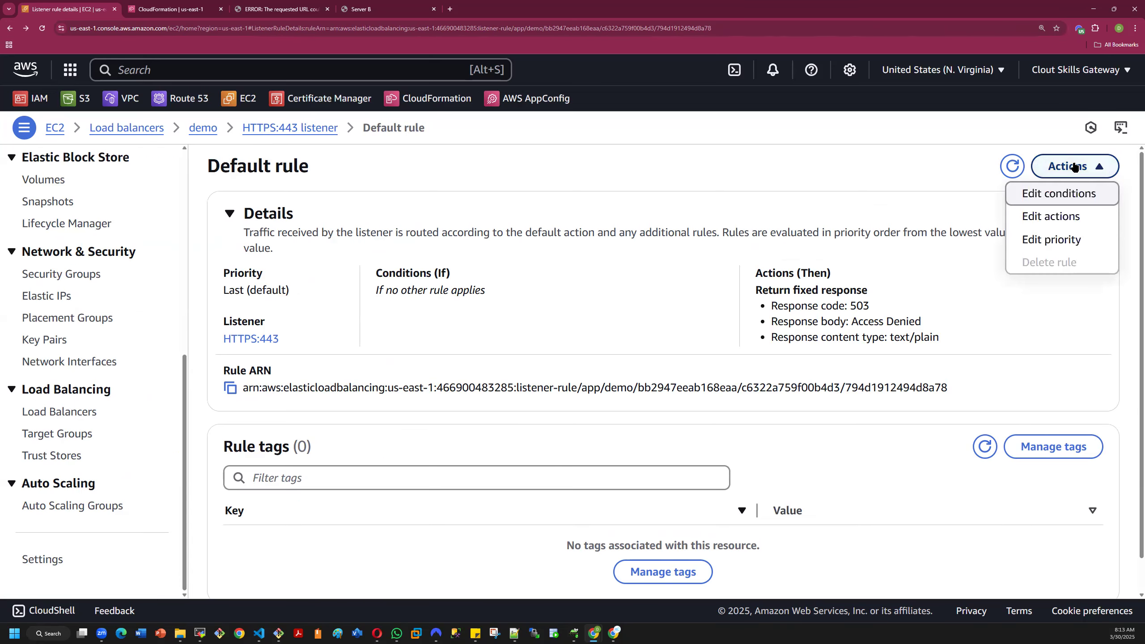
left_click(1070, 219)
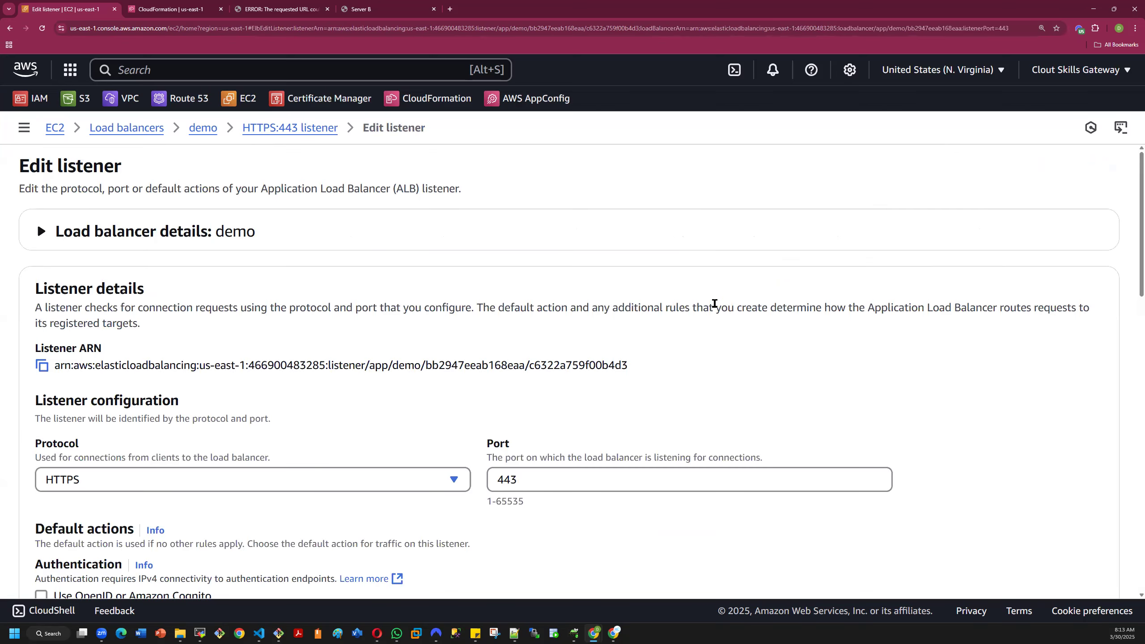
scroll(554, 308, "down", 4)
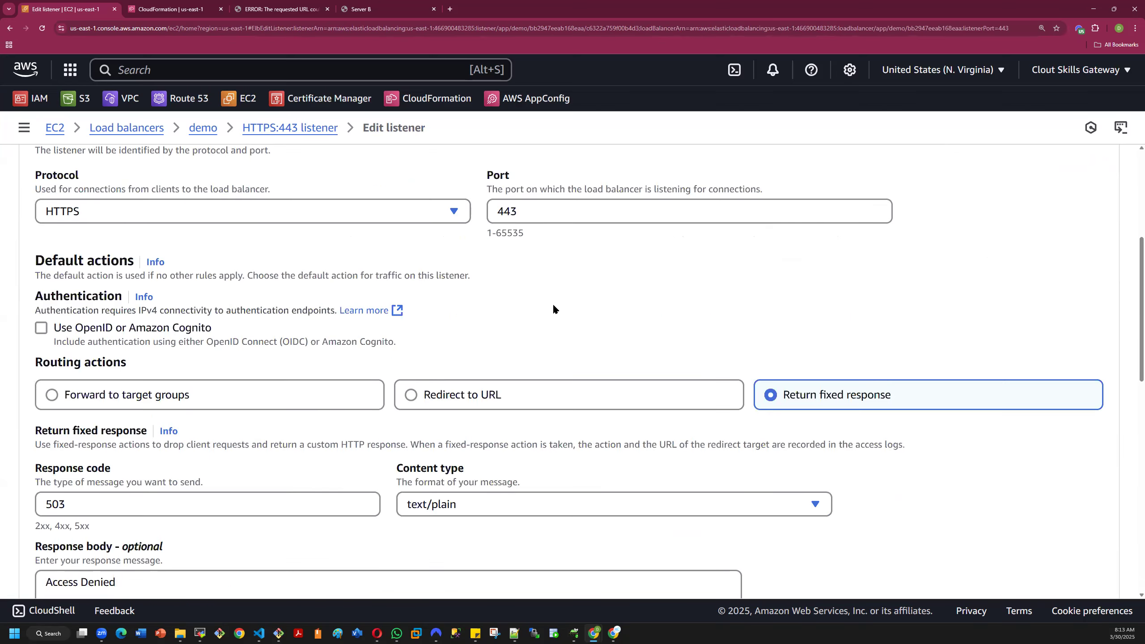
scroll(554, 308, "down", 6)
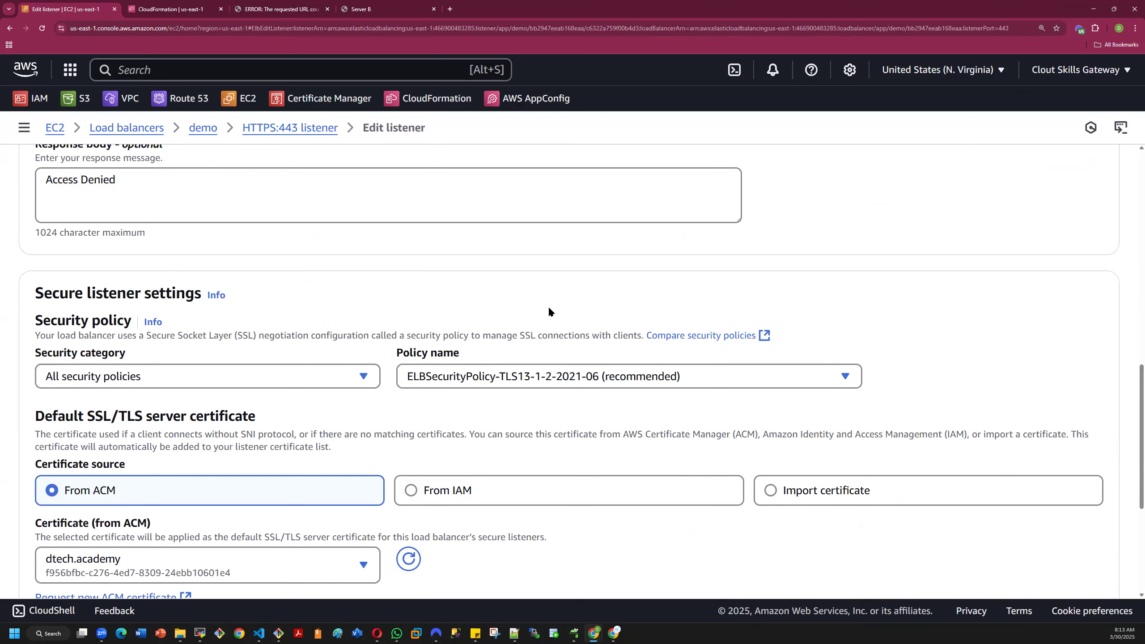
scroll(549, 311, "down", 3)
scroll(549, 312, "down", 3)
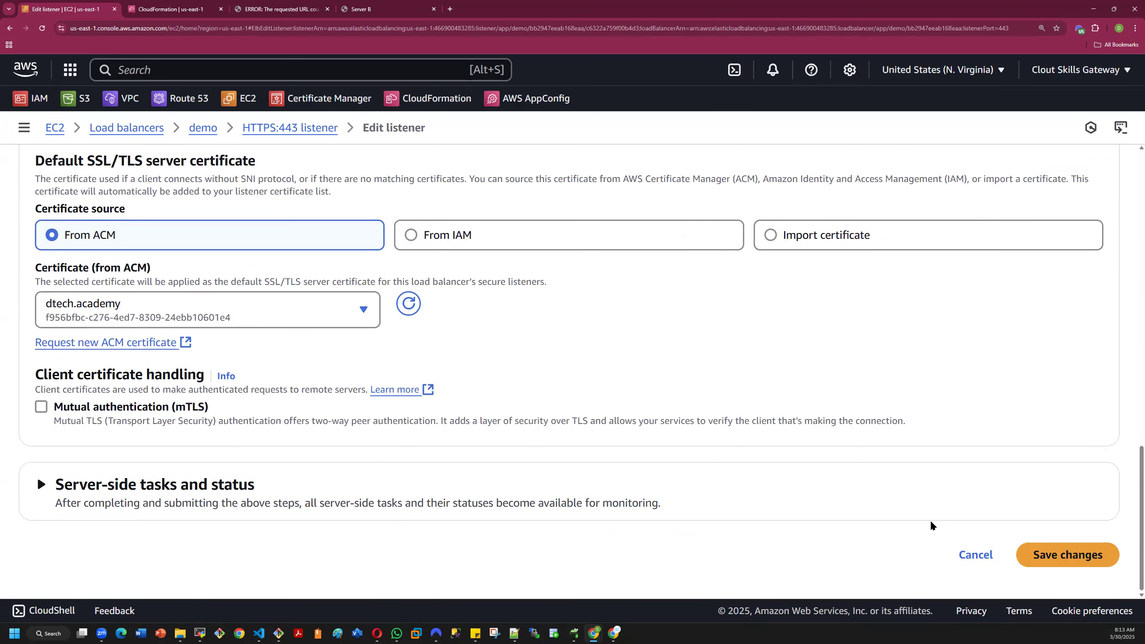
left_click(979, 554)
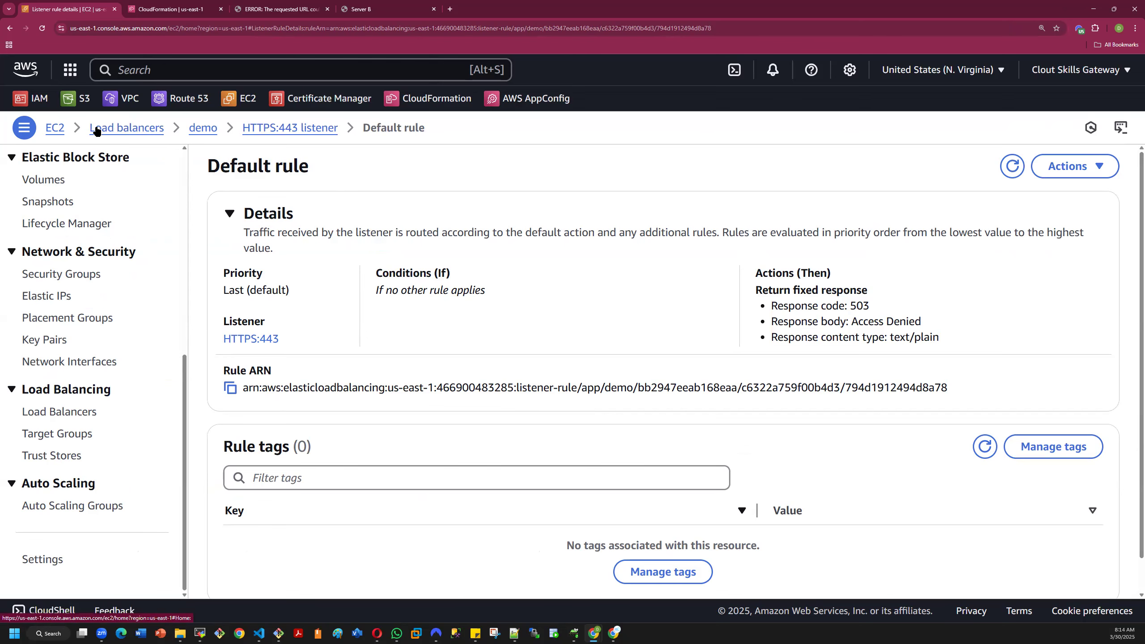
- Copy the demo load balancer's DNS name from the load balancer list and load it in a new browser tab
left_click(115, 128)
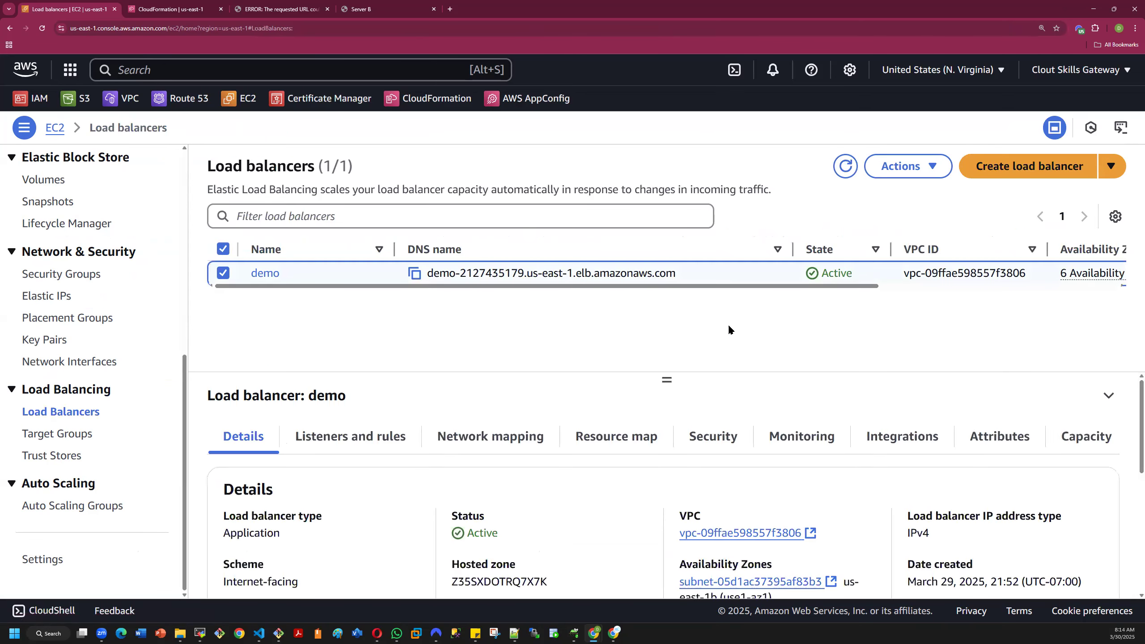
scroll(933, 385, "down", 3)
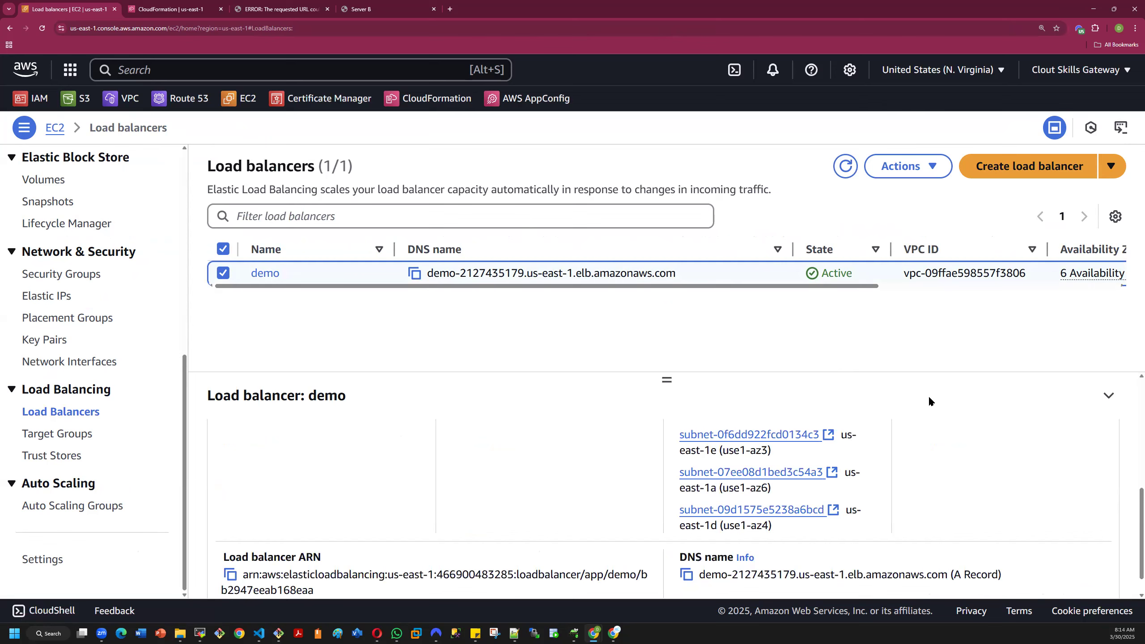
scroll(929, 395, "up", 4)
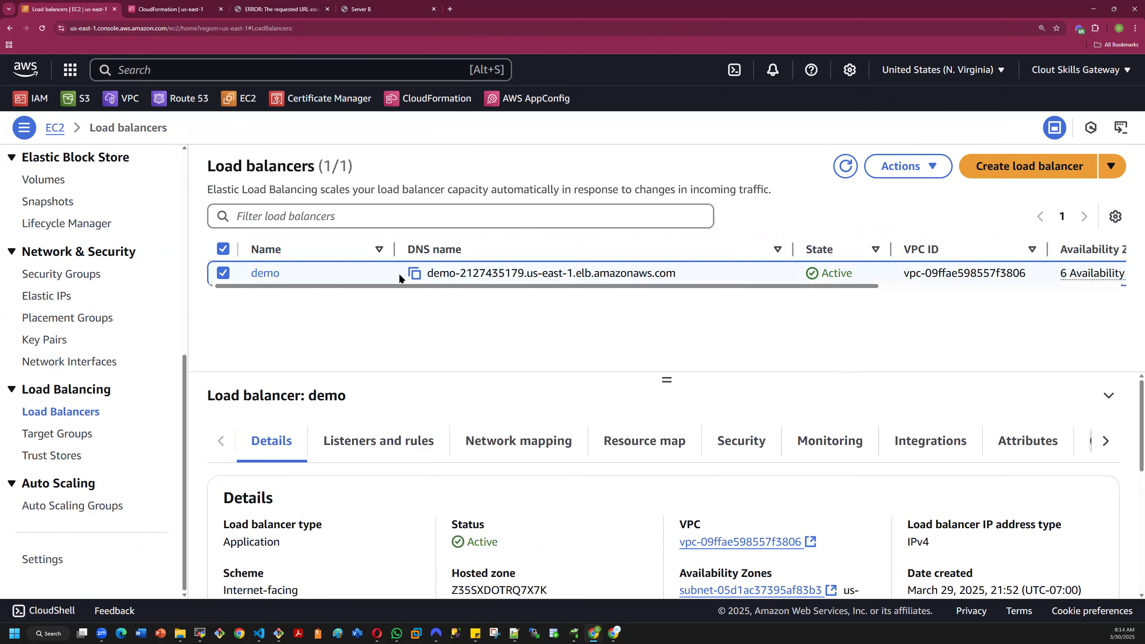
left_click(414, 273)
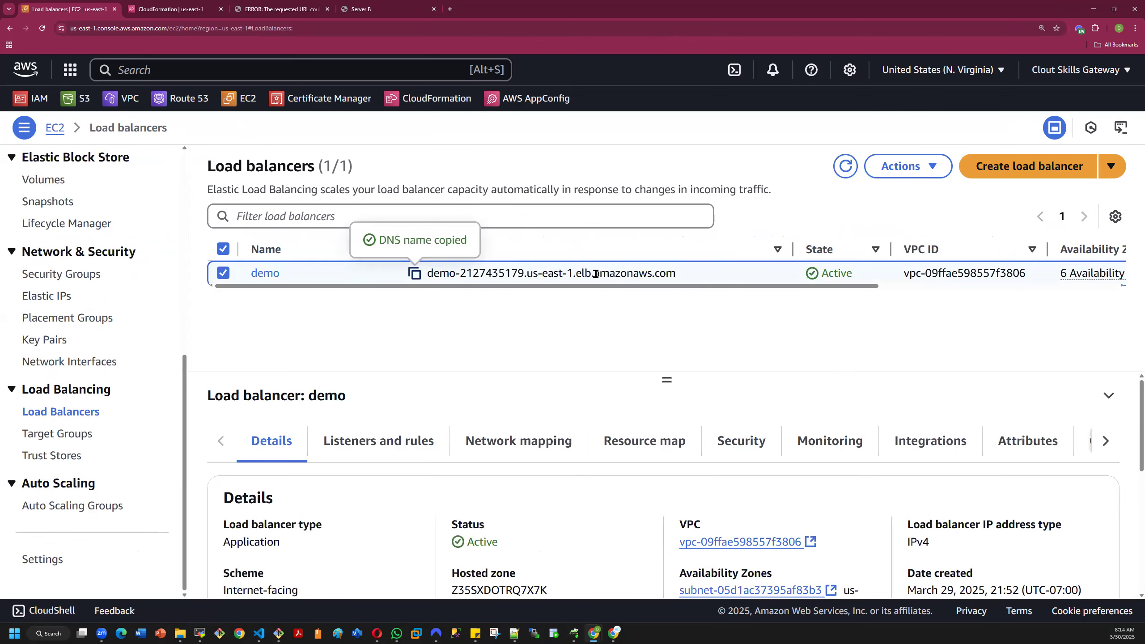
left_click(450, 9)
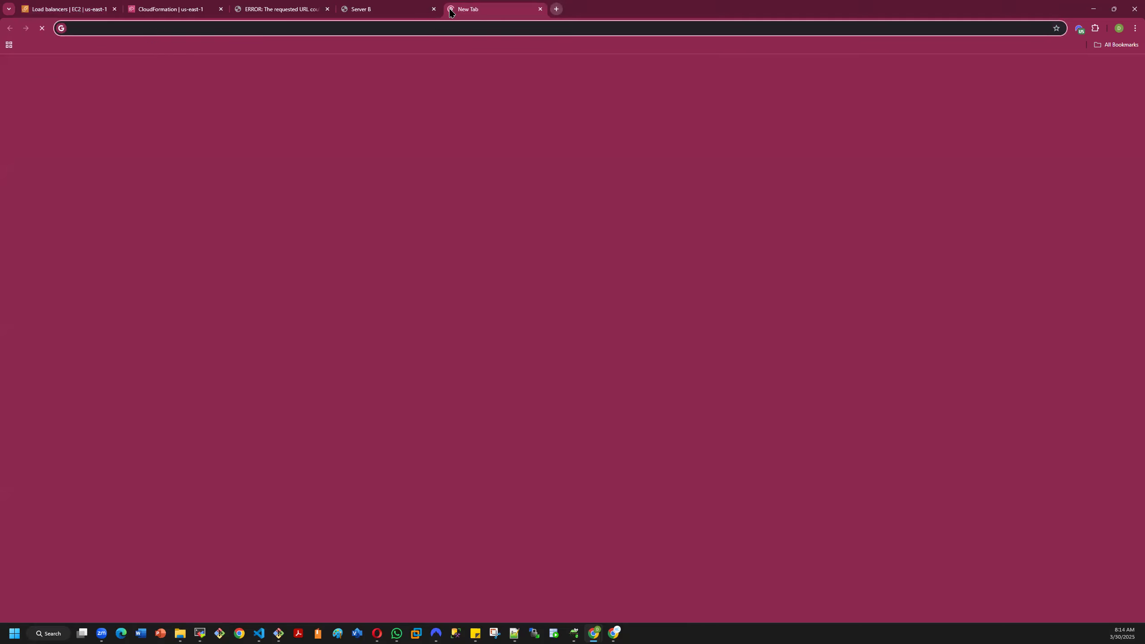
key("super")
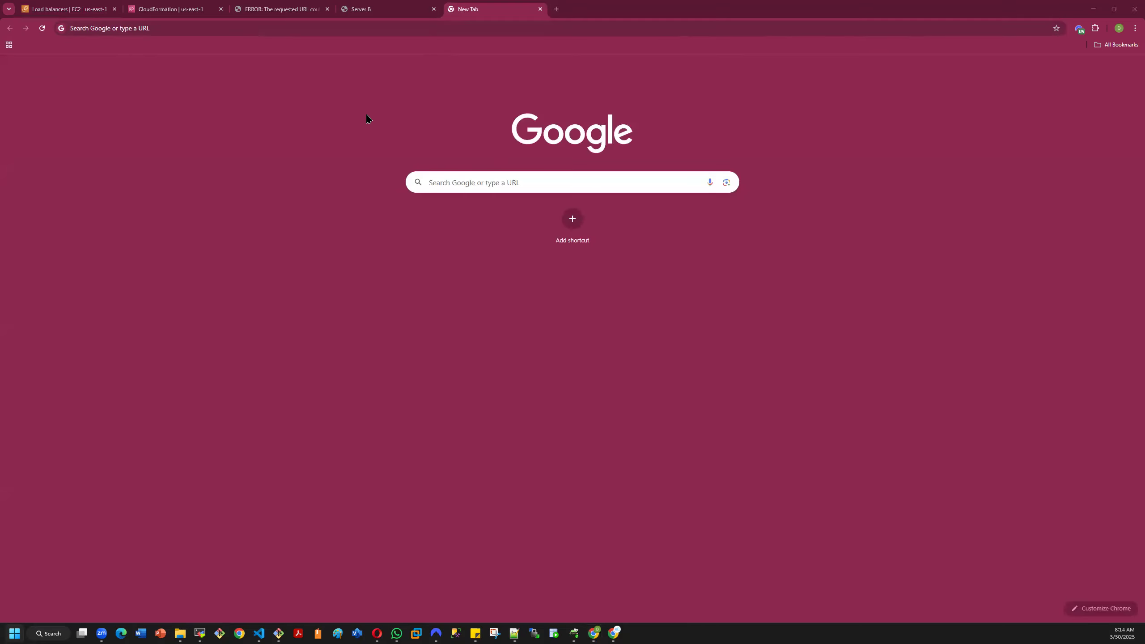
left_click(291, 29)
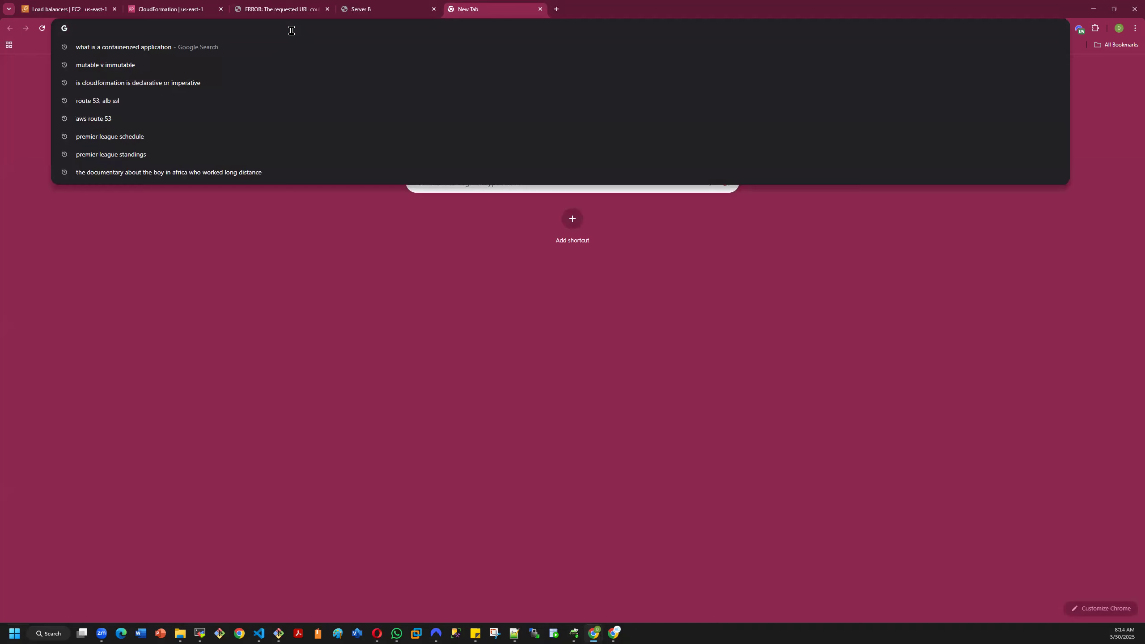
key("ctrl+v")
key("Return")
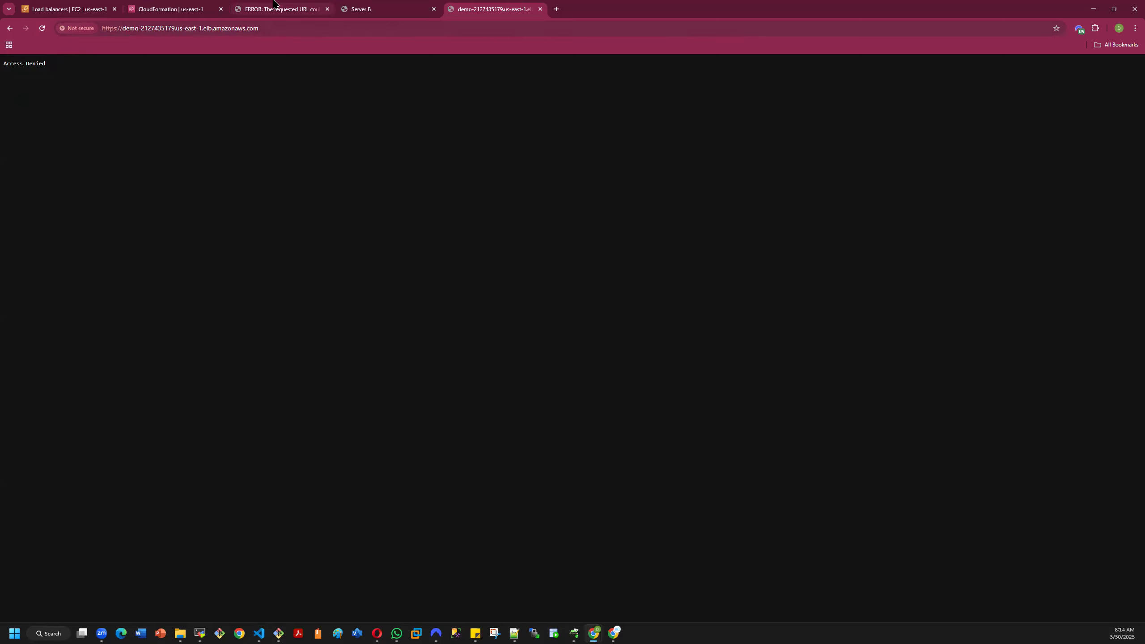
- Check the Server B page and the demo5 stack's outputs, and return to the load balancer list
left_click(369, 8)
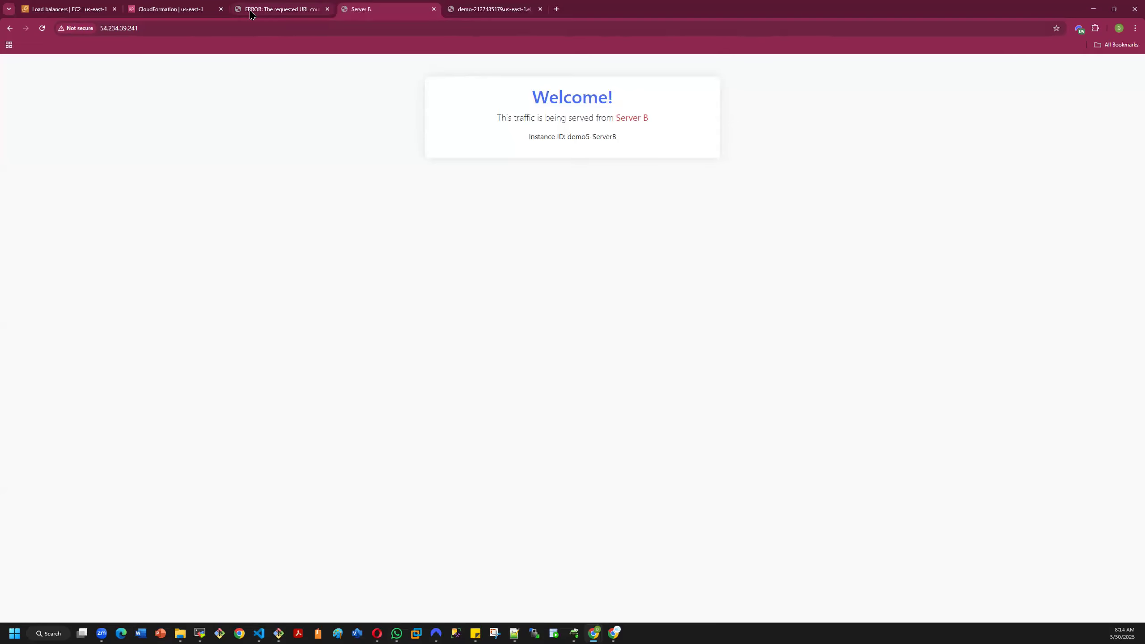
left_click(157, 6)
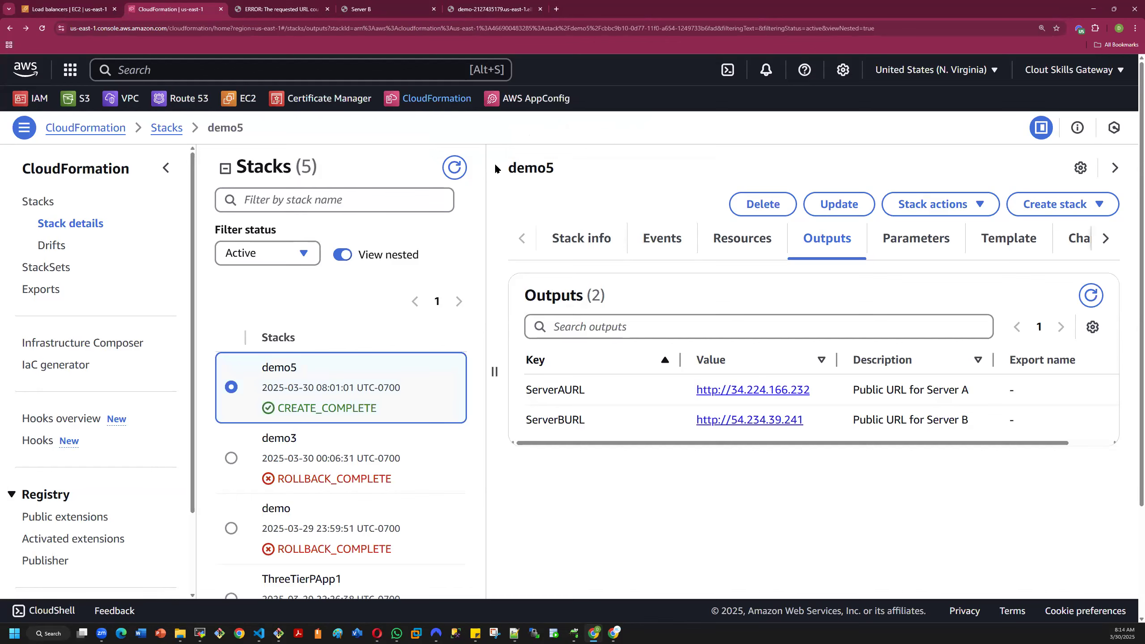
left_click(73, 9)
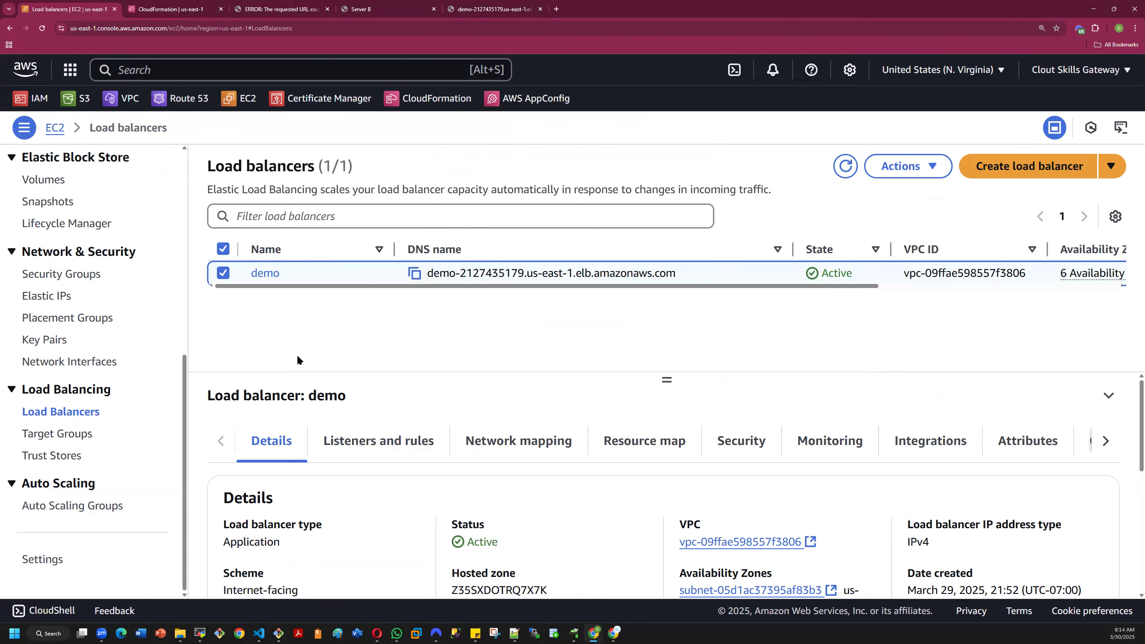
- Review the demo load balancer's listeners and their default actions
scroll(415, 397, "down", 3)
scroll(403, 416, "up", 3)
left_click(378, 439)
scroll(411, 512, "down", 3)
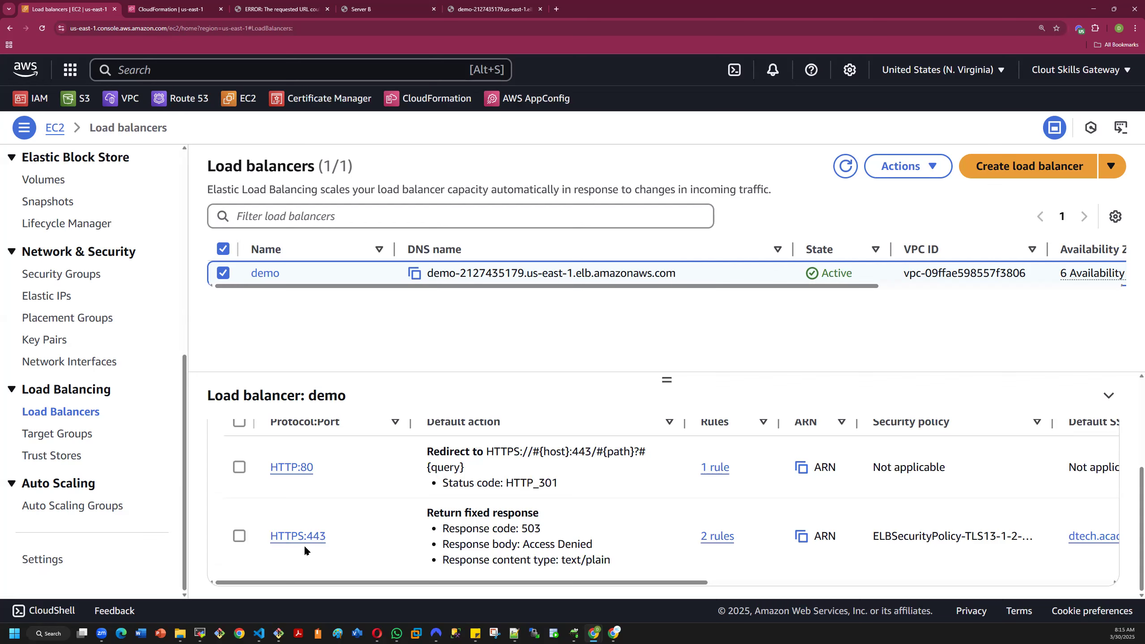
scroll(381, 488, "up", 2)
scroll(382, 488, "down", 2)
- Open the HTTPS:443 listener and examine its details and the conditions and actions of its rules
left_click(317, 536)
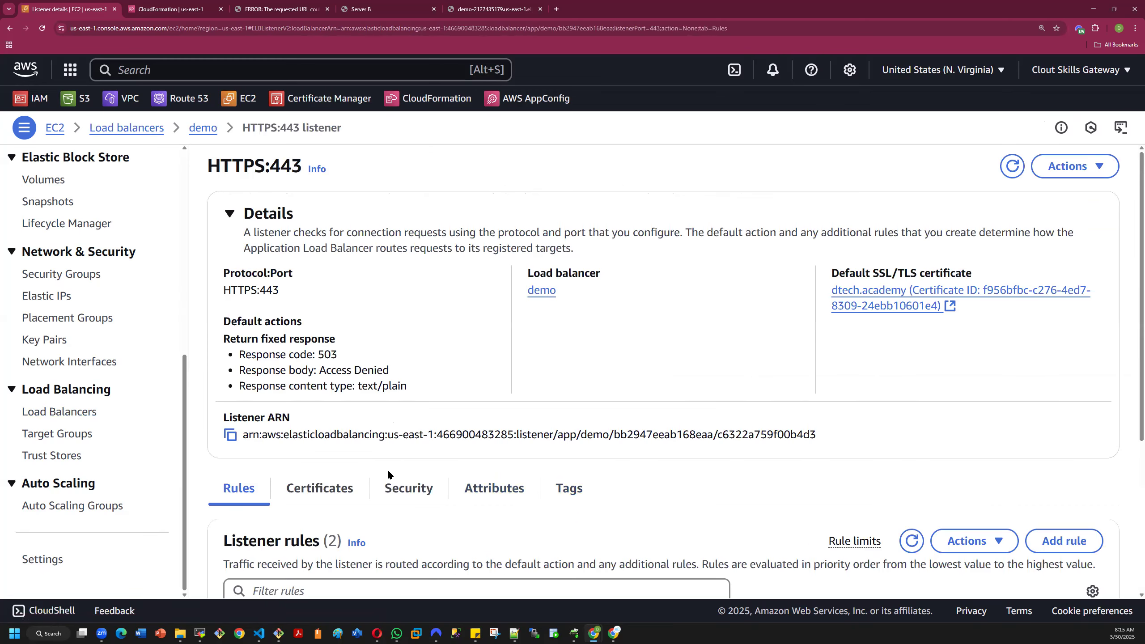
scroll(334, 454, "down", 5)
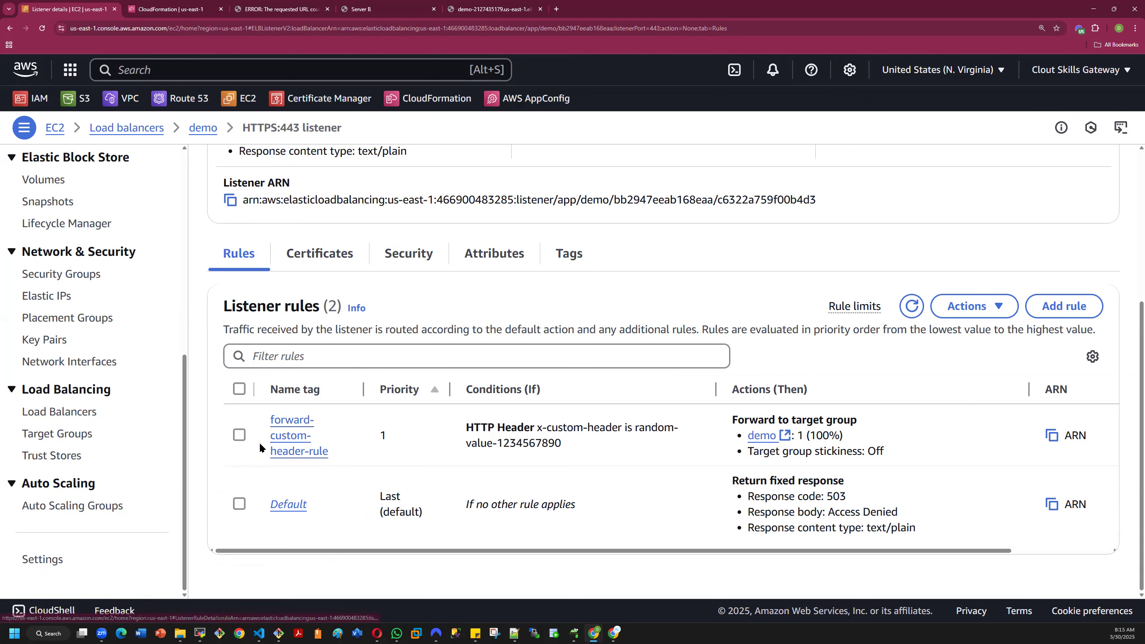
scroll(332, 448, "up", 3)
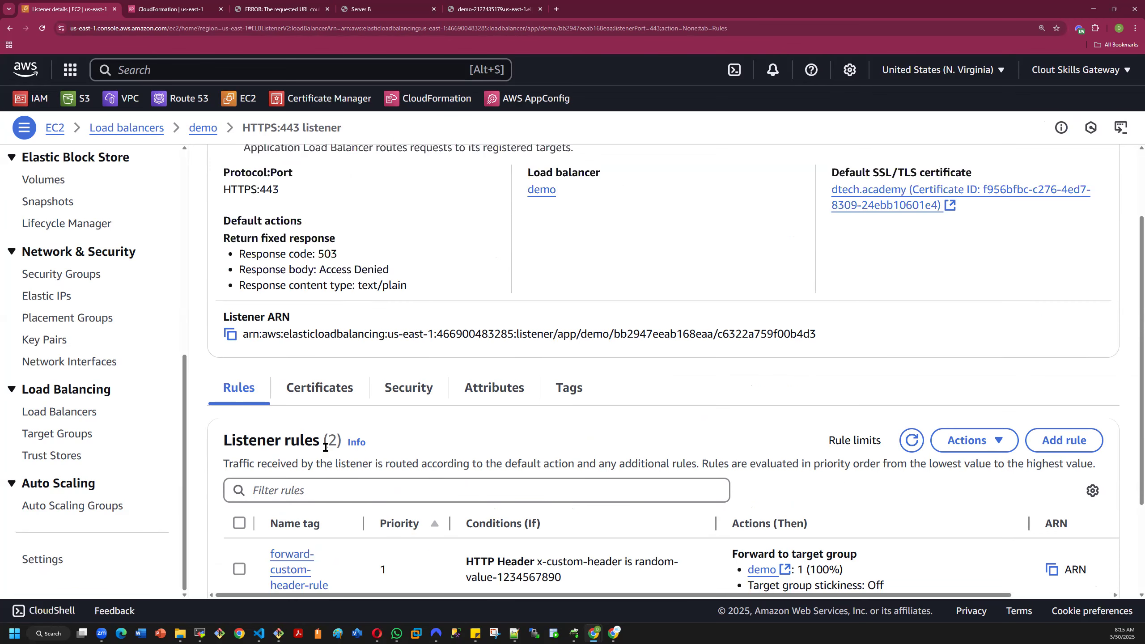
scroll(324, 448, "down", 3)
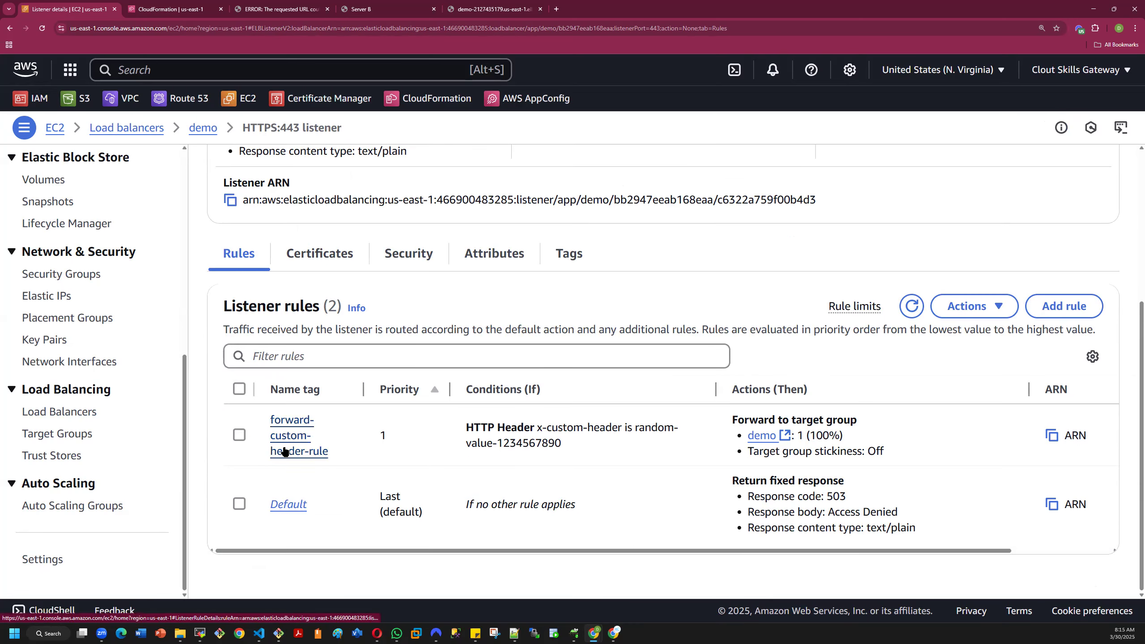
- Open the forward-custom-header-rule's details and its demo target group, and return to the rule's page
left_click(239, 434)
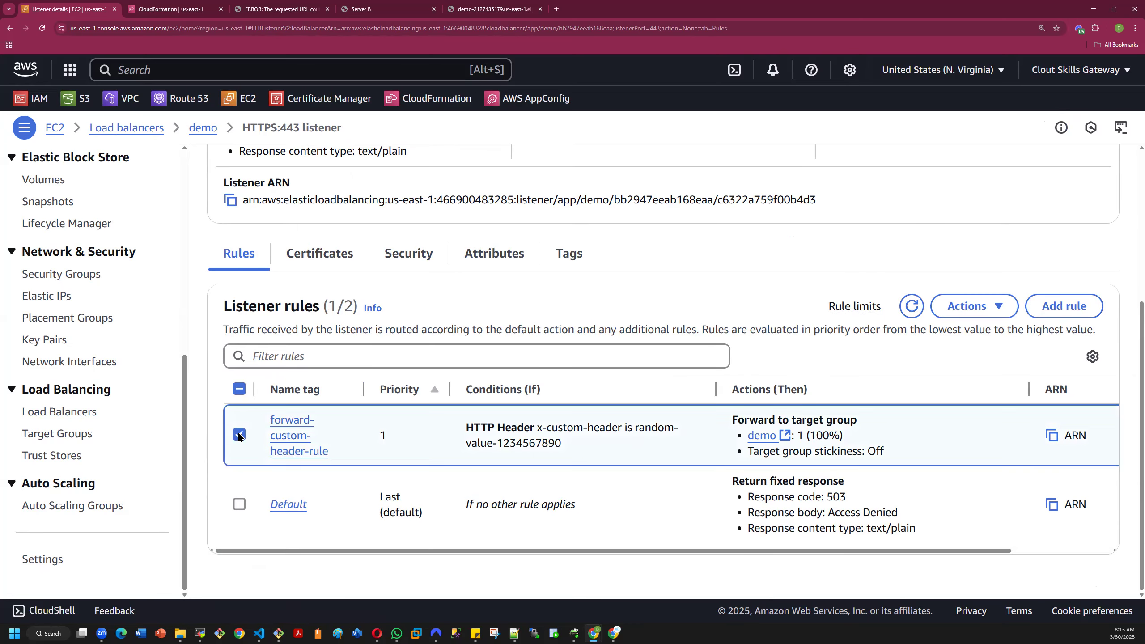
left_click(277, 444)
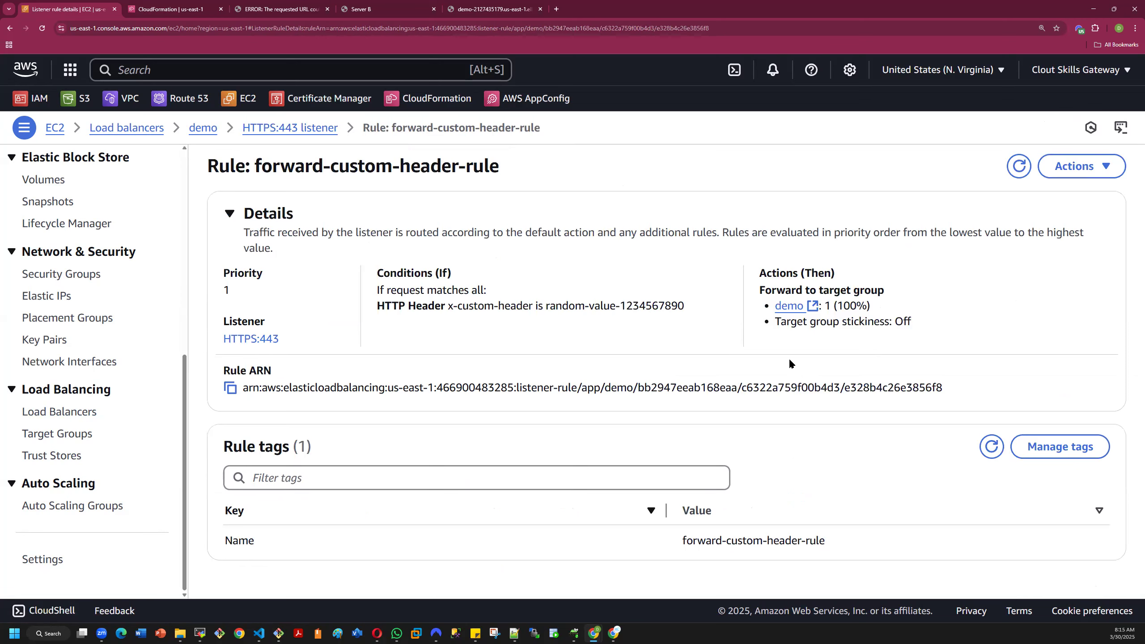
left_click(788, 307)
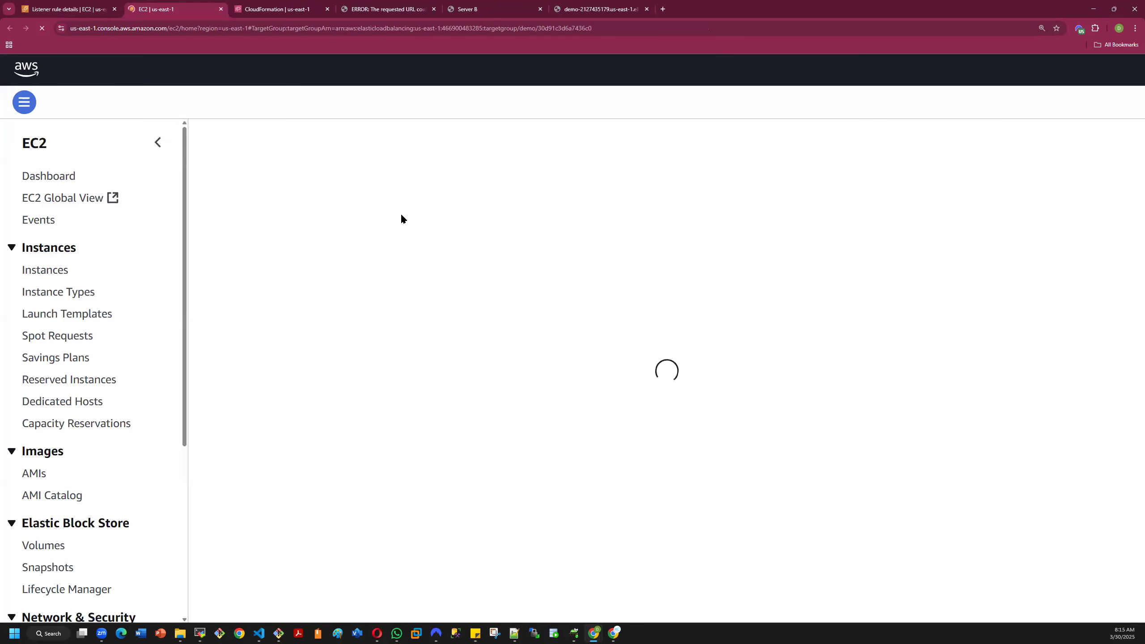
left_click(67, 8)
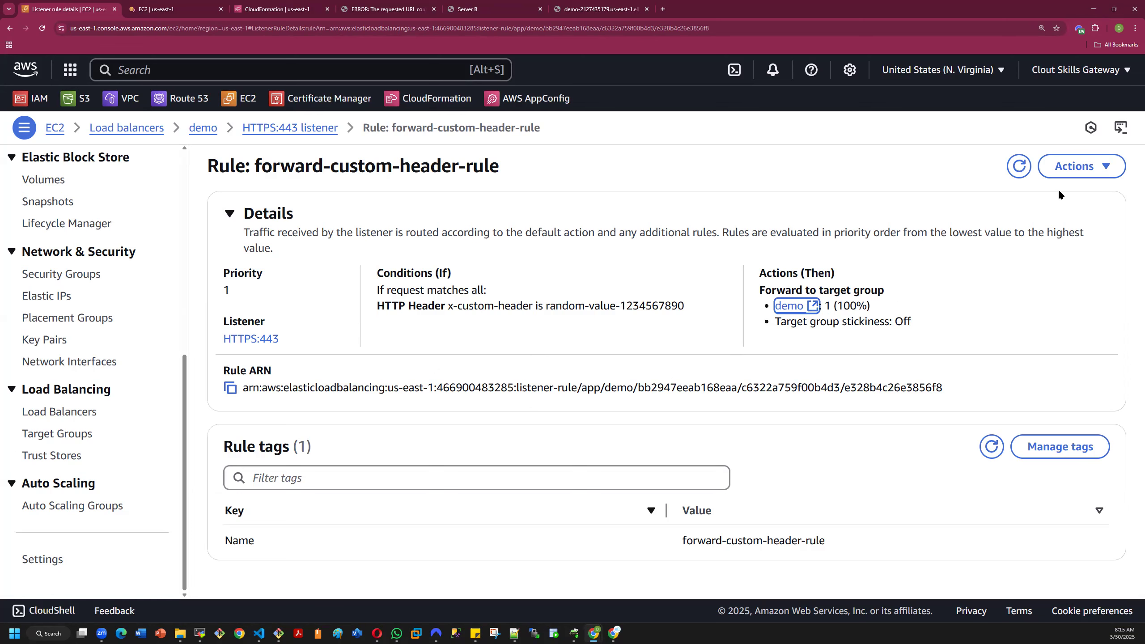
- Delete the forward-custom-header-rule from the HTTPS:443 listener, agreeing to the deletion with "confirm"
left_click(1090, 168)
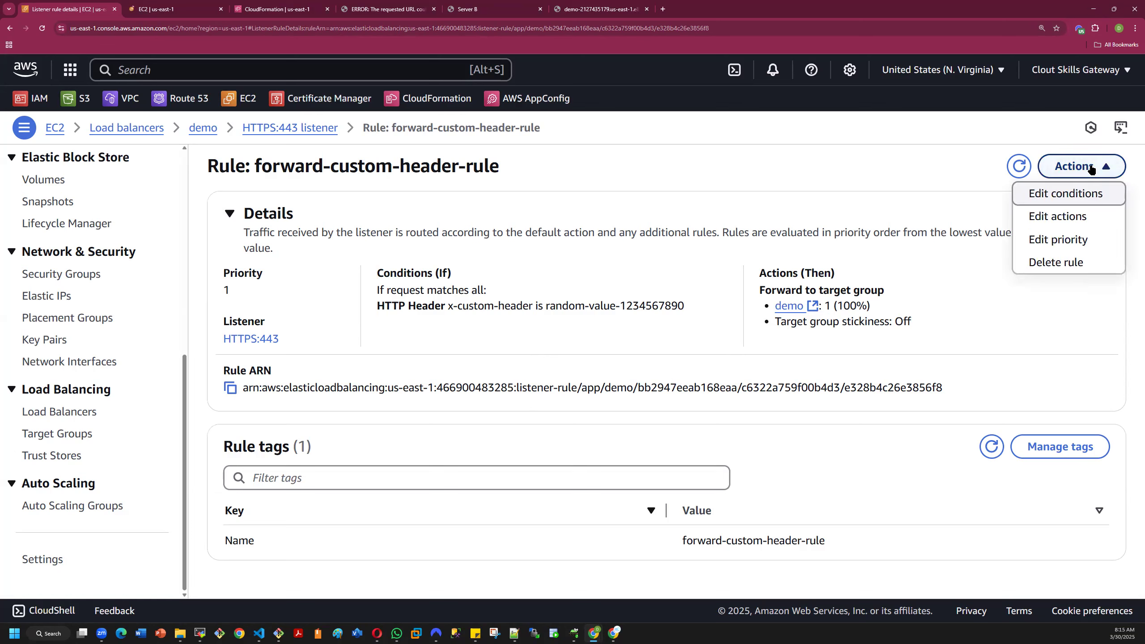
left_click(1049, 264)
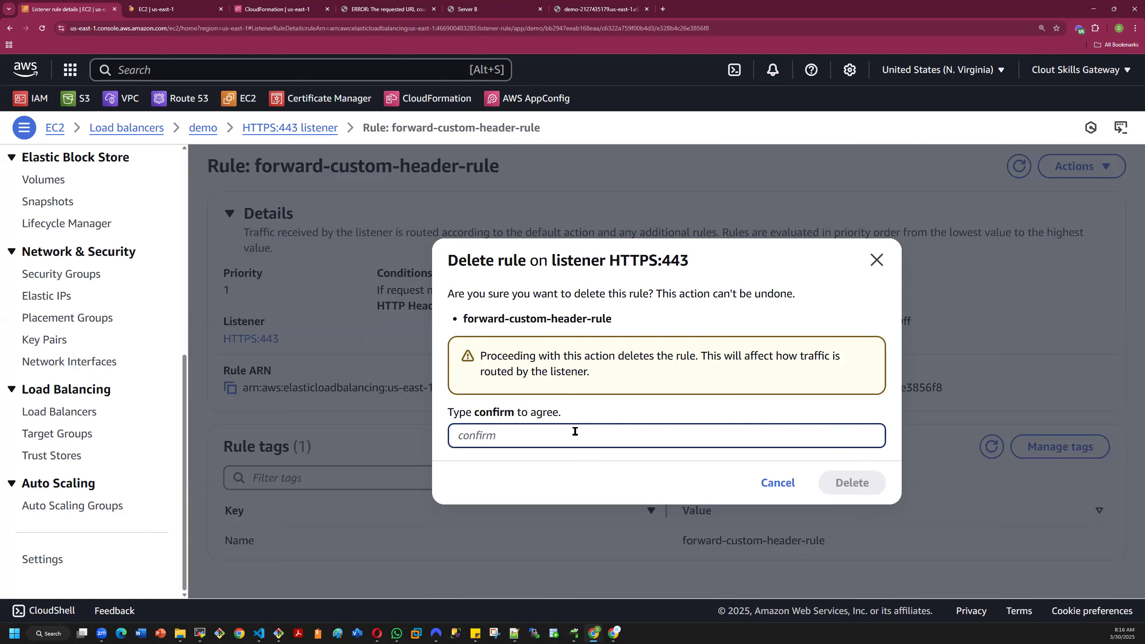
type("d")
key("BackSpace")
type("confirm")
left_click(845, 487)
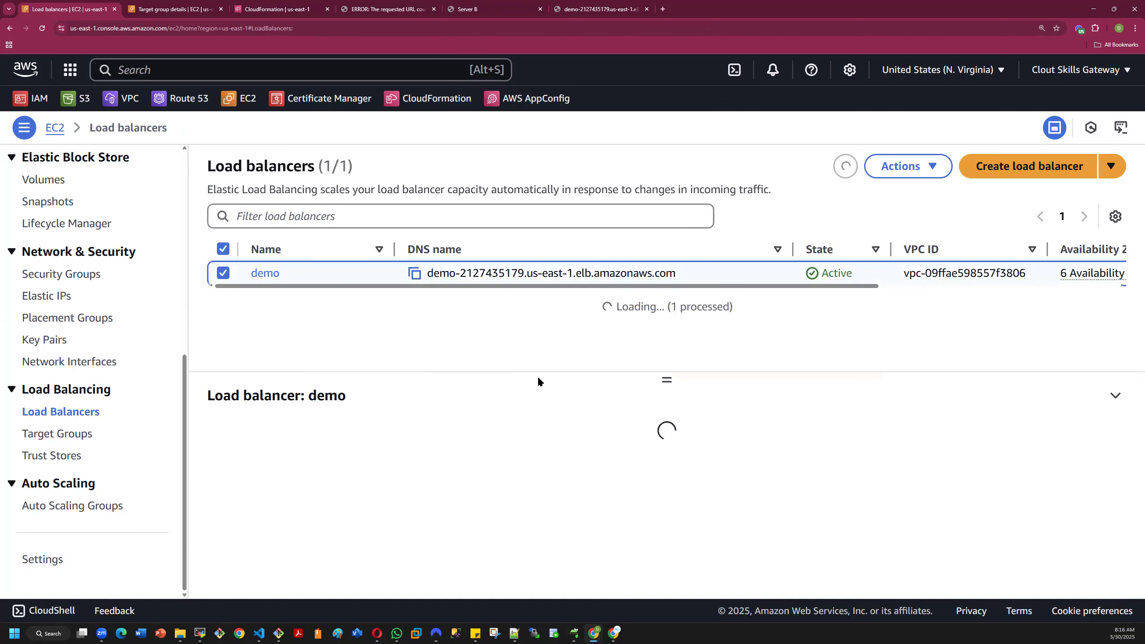
- Check the load balancer's web page and the demo target group, and refresh the load balancer list
left_click(597, 12)
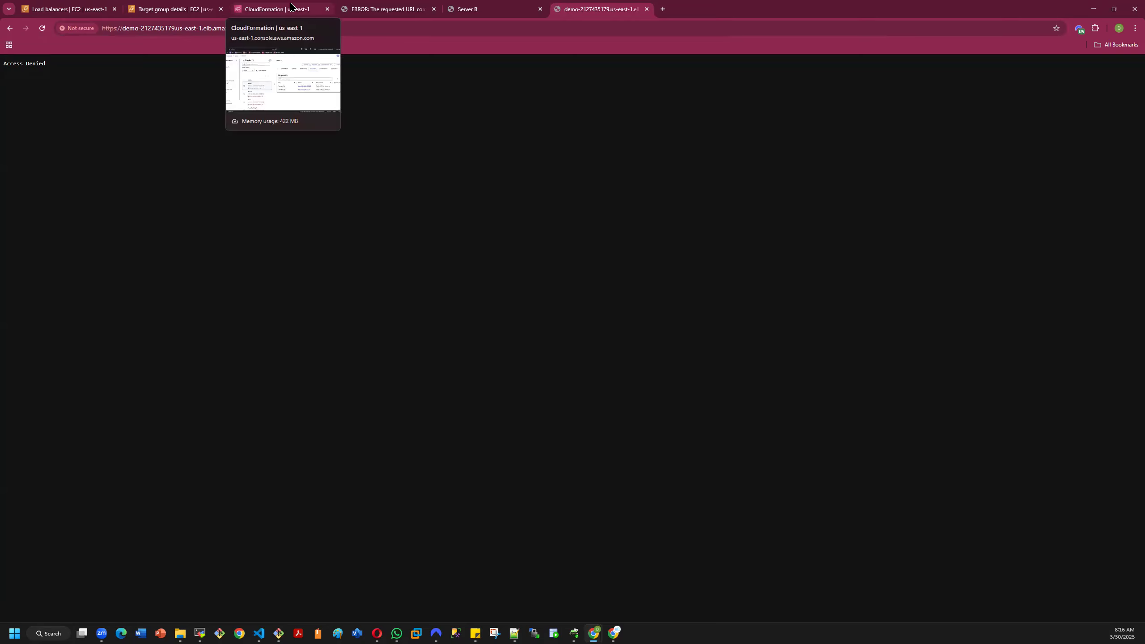
left_click(272, 10)
left_click(165, 9)
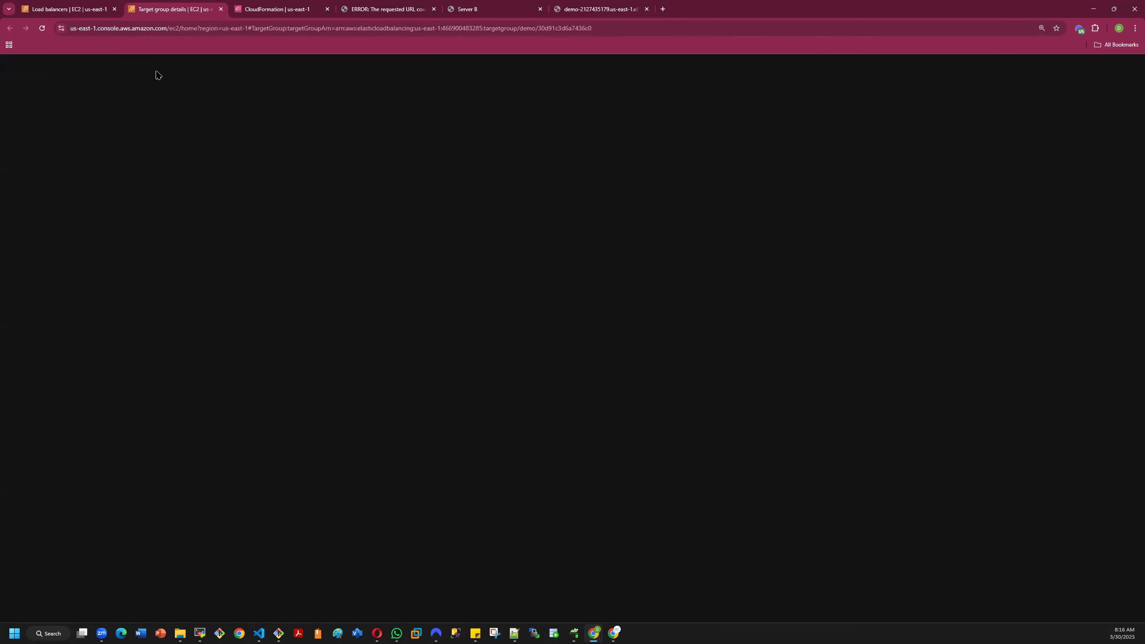
left_click(55, 8)
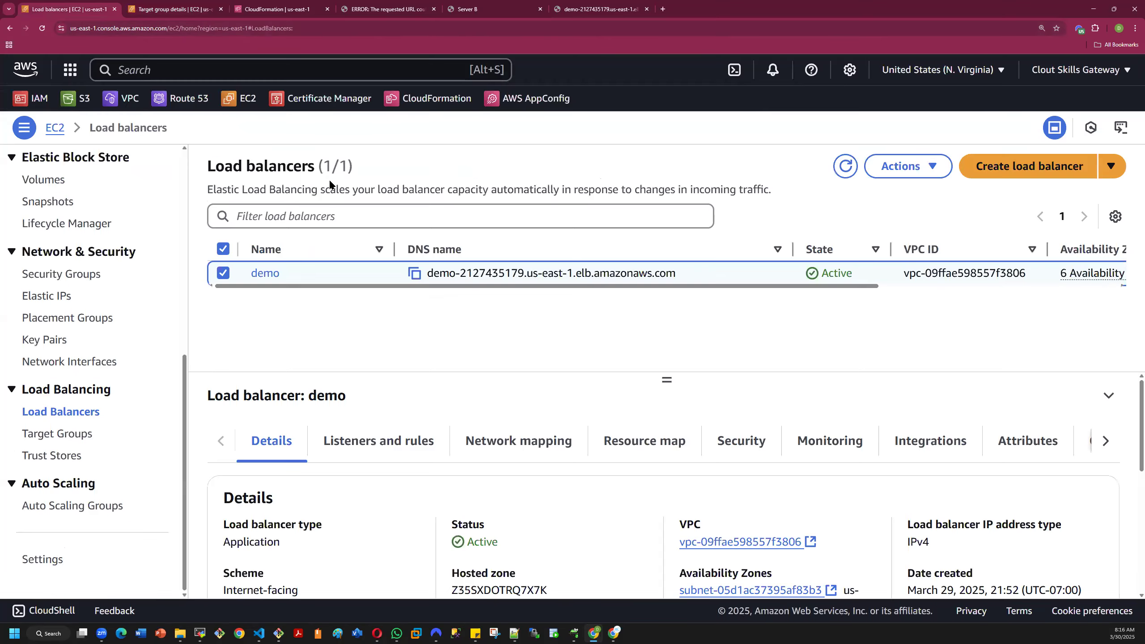
left_click(845, 167)
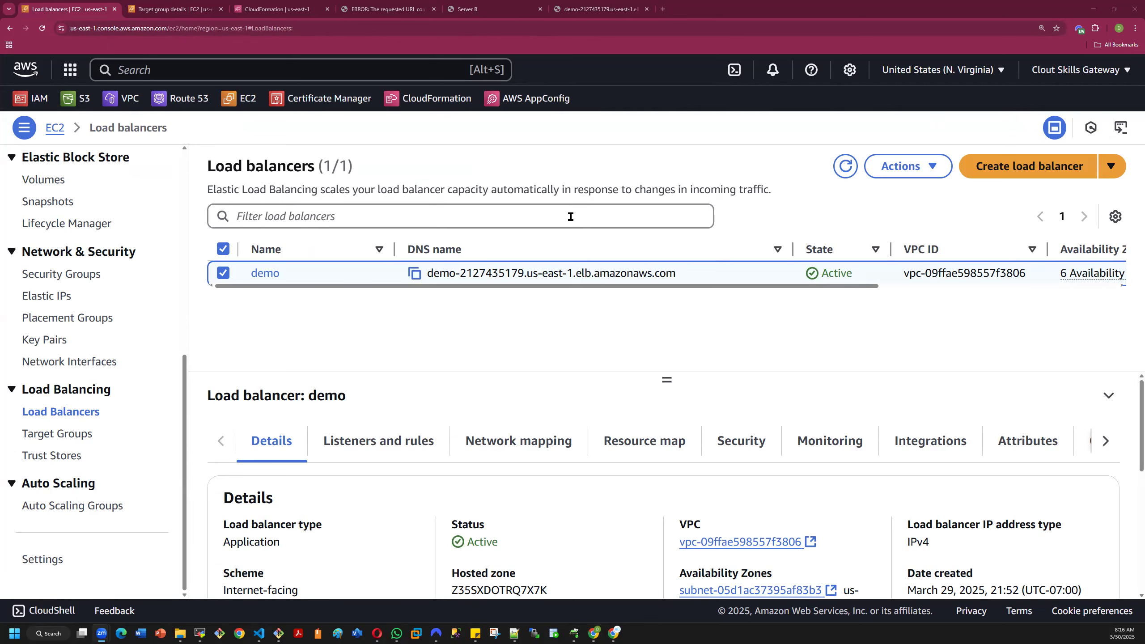
- Copy the demo load balancer's DNS name and load it again in its existing browser tab
left_click(414, 273)
left_click(594, 13)
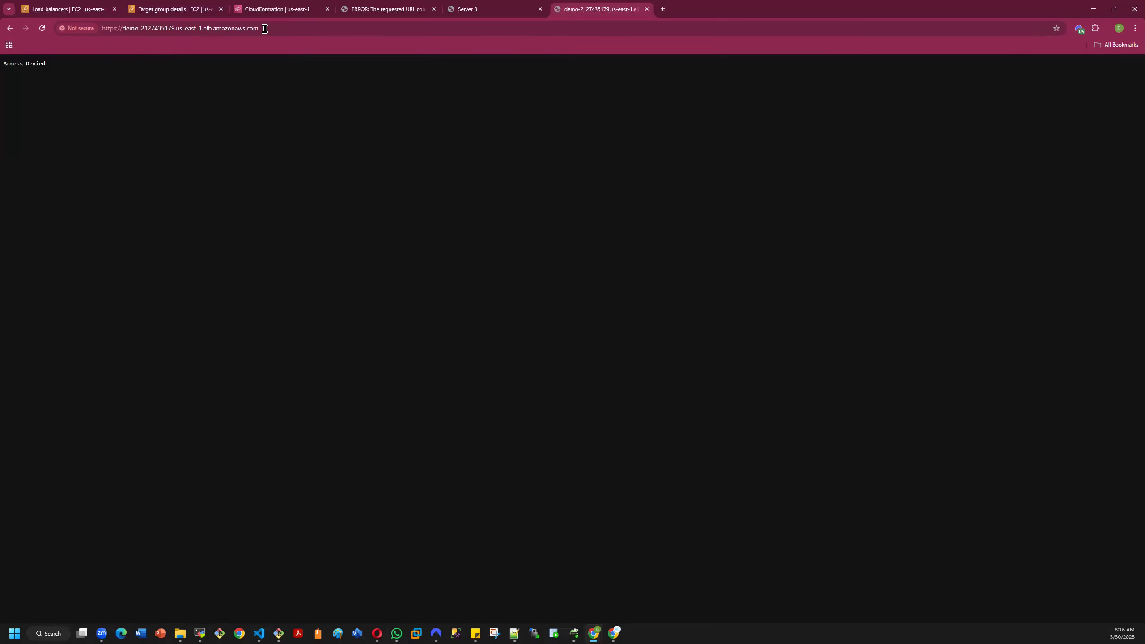
left_click(213, 33)
key("ctrl+a")
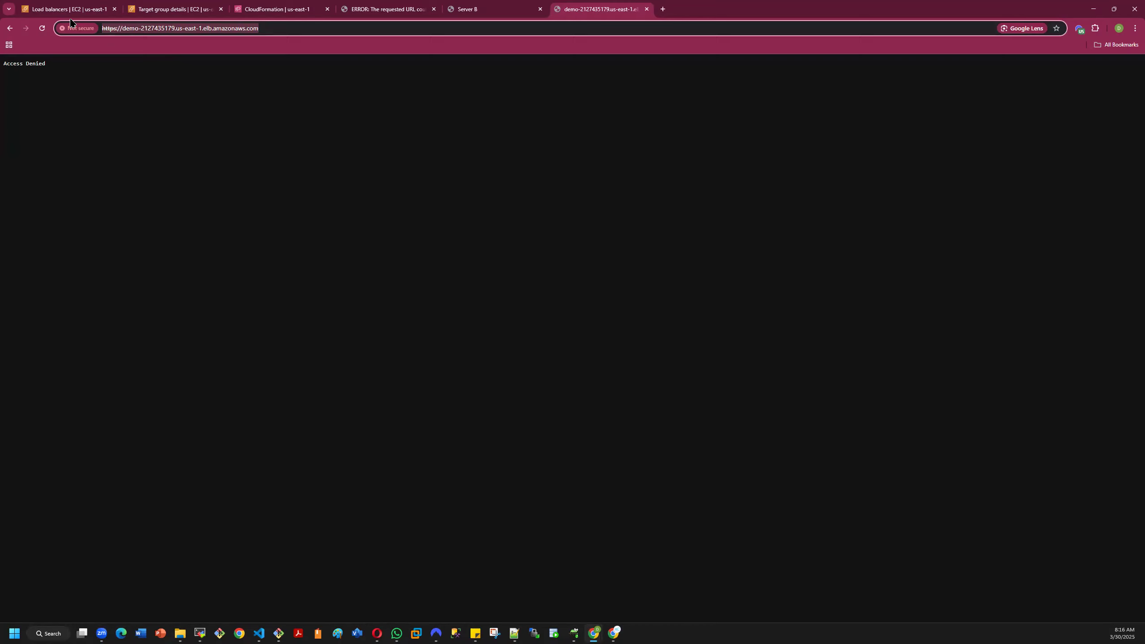
key("ctrl+v")
key("Return")
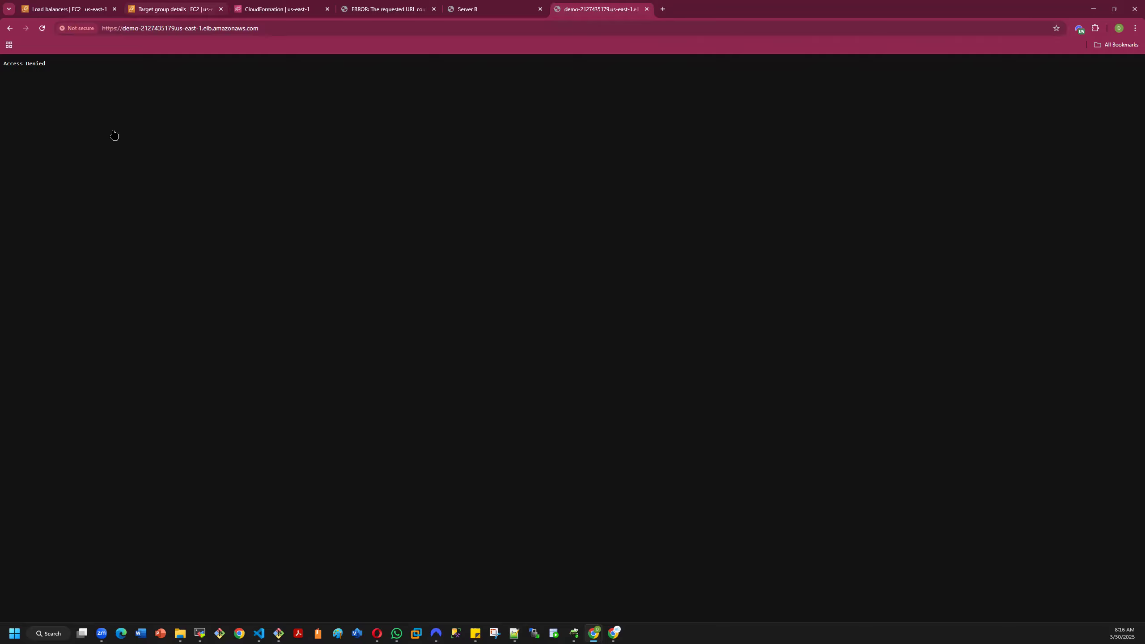
- Check the demo target group's load balancer association and target health, and open the demo load balancer's details
left_click(168, 9)
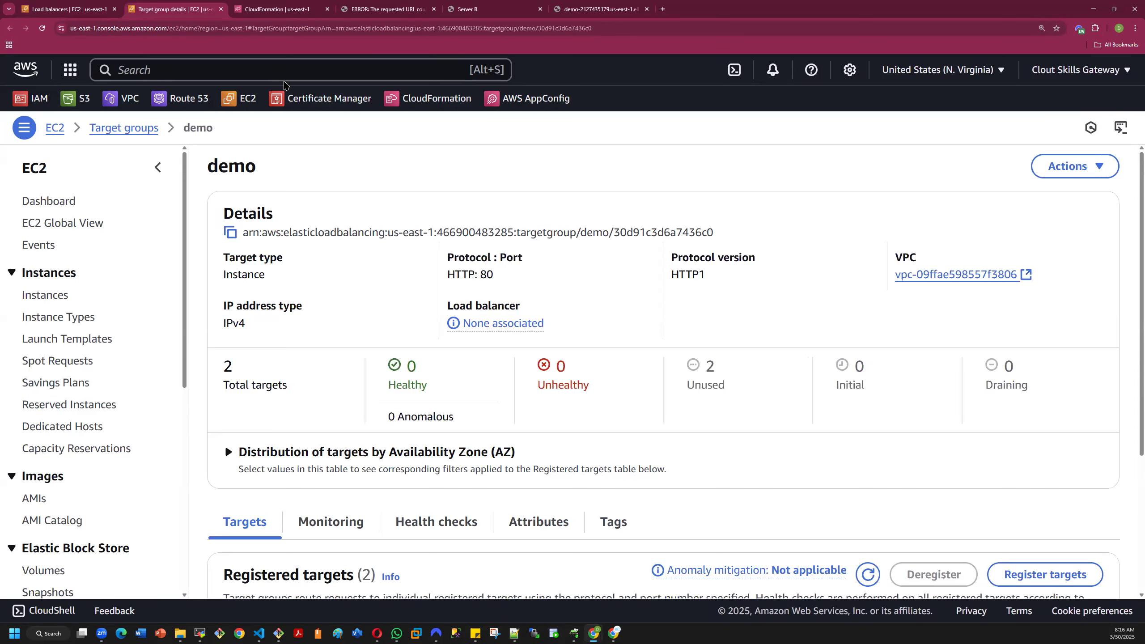
left_click(54, 9)
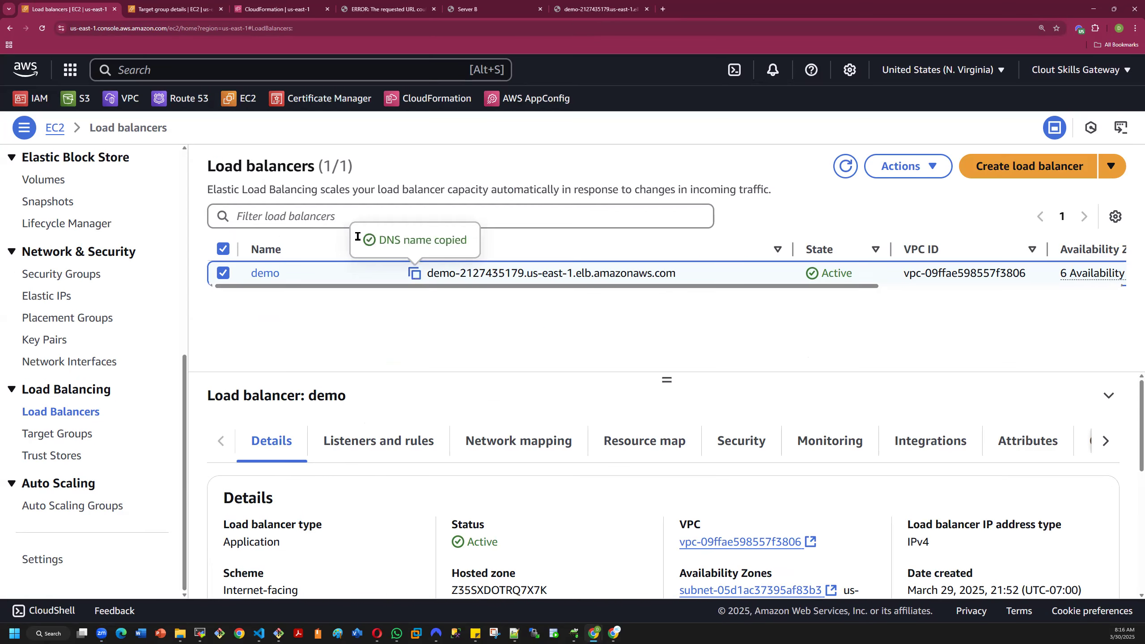
left_click(265, 275)
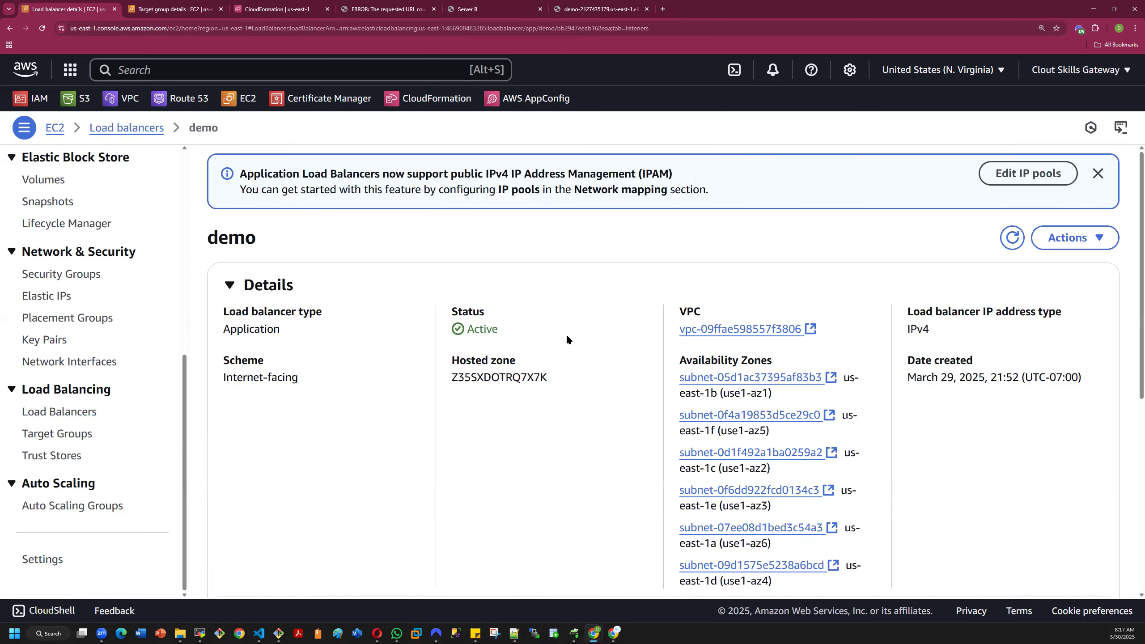
- Open the demo load balancer's attributes for editing and review its traffic, packet handling, routing, protection and monitoring settings
left_click(1009, 180)
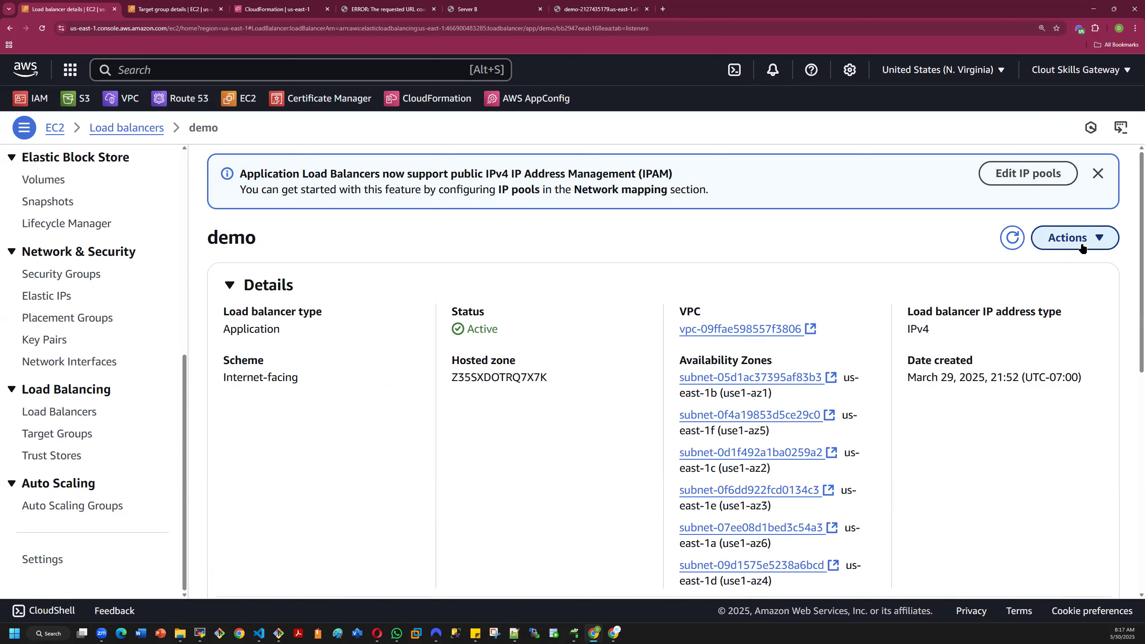
left_click(1082, 248)
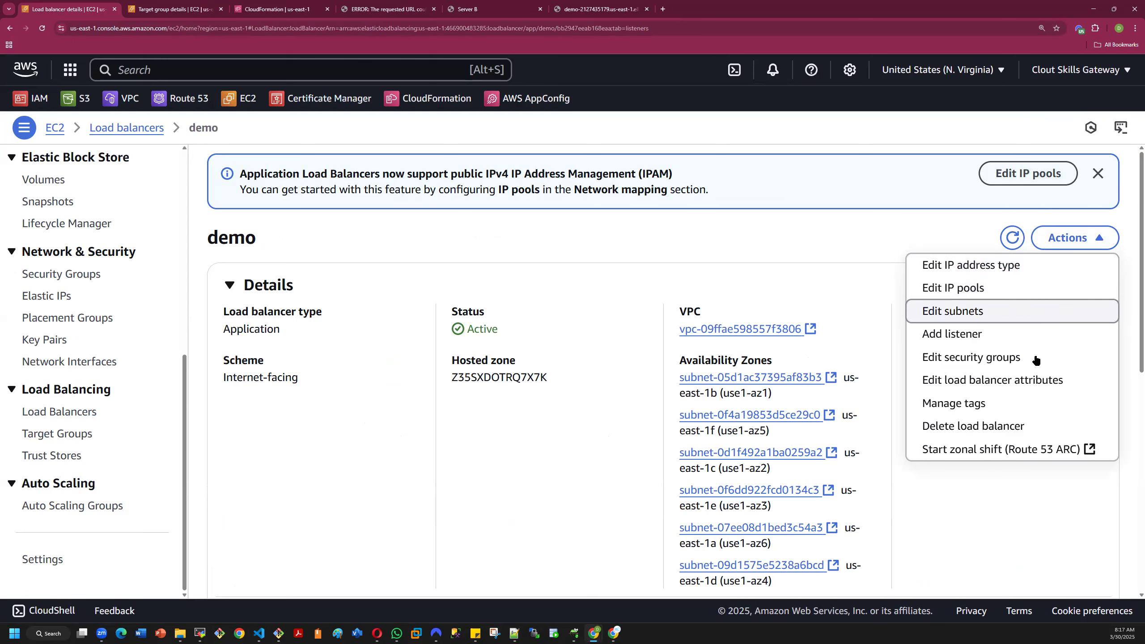
left_click(1021, 382)
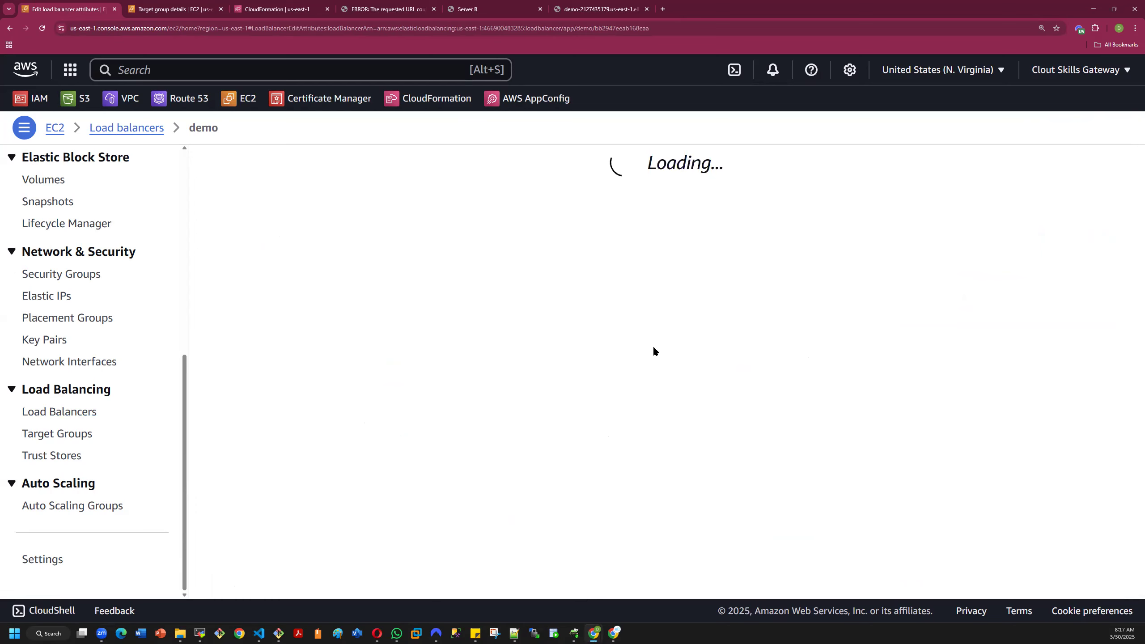
scroll(456, 360, "down", 6)
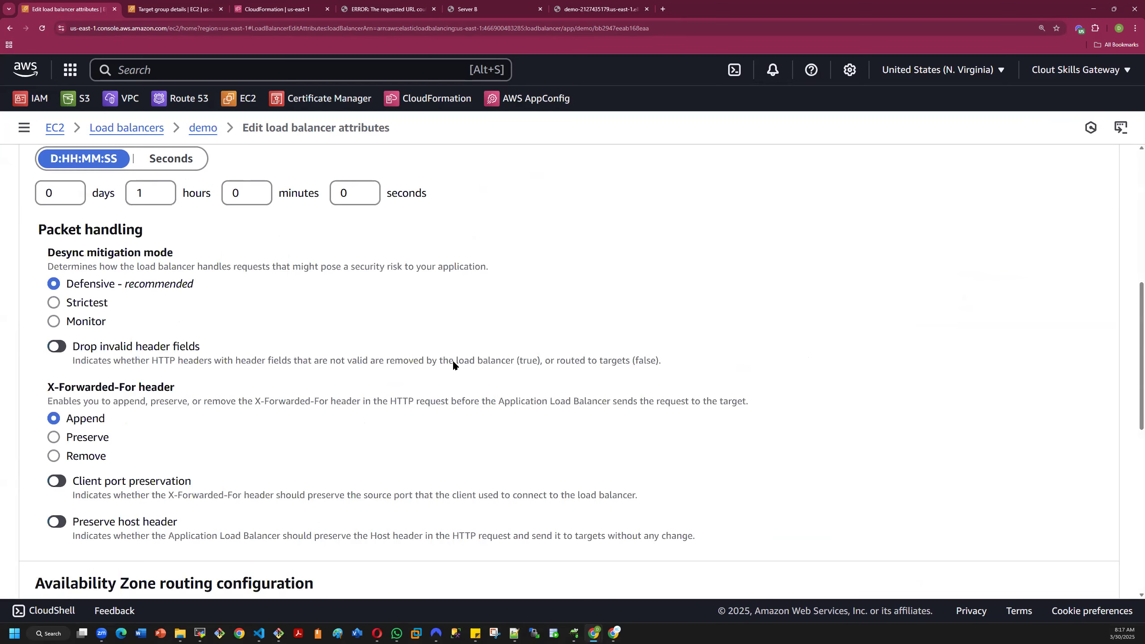
scroll(453, 364, "down", 8)
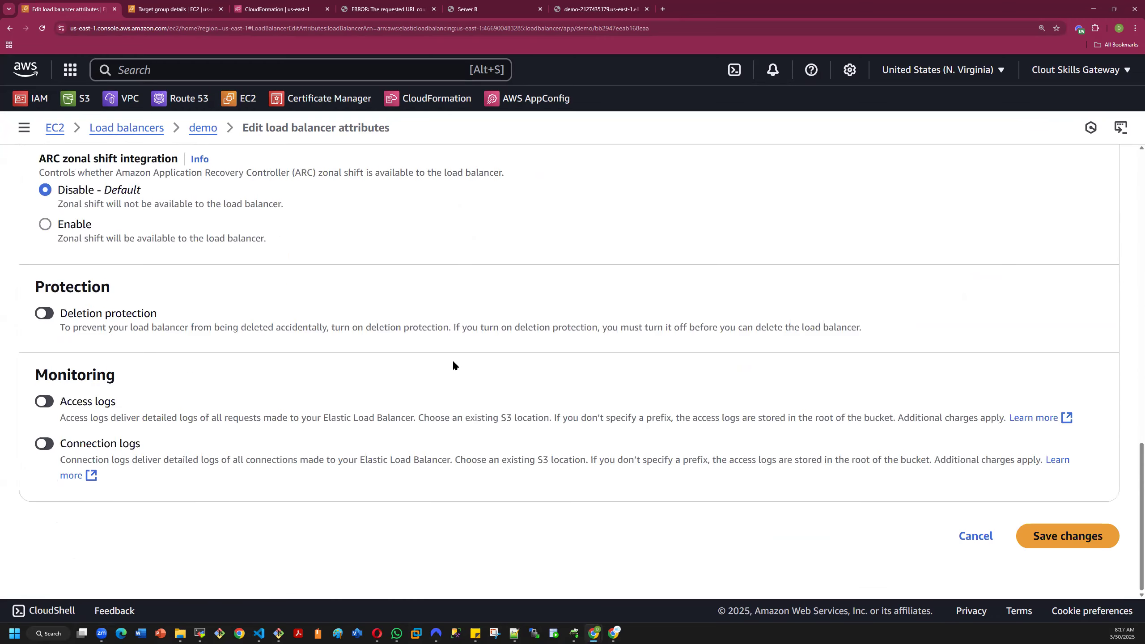
scroll(457, 369, "up", 4)
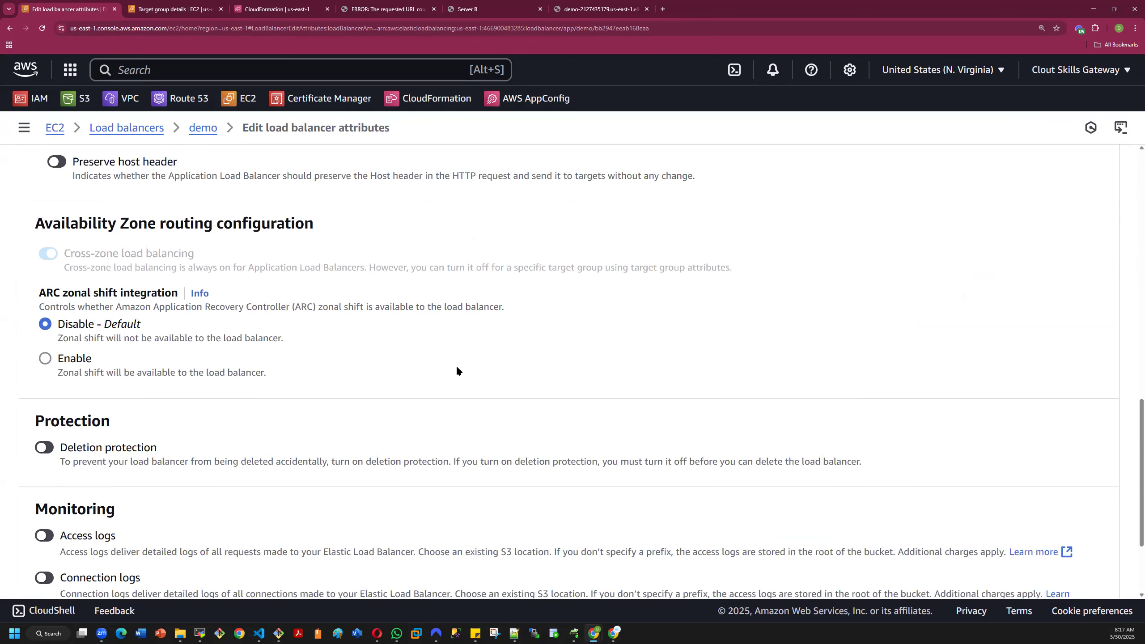
scroll(457, 370, "up", 10)
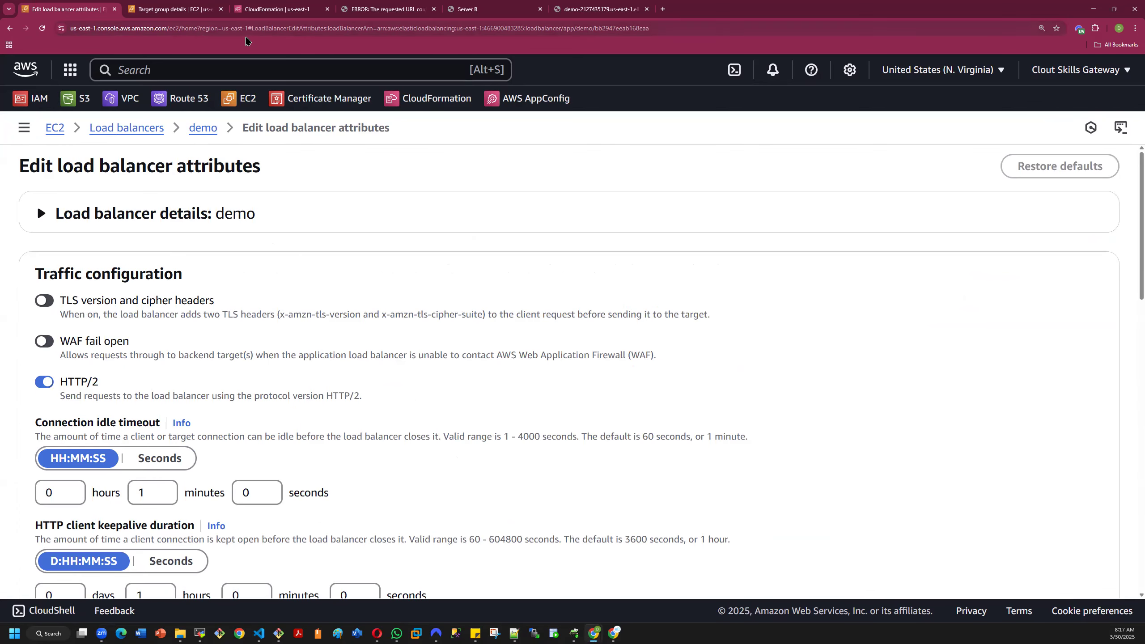
- Recheck the load balancer's web page, leave the attribute editor without saving and return to the load balancer list
left_click(585, 8)
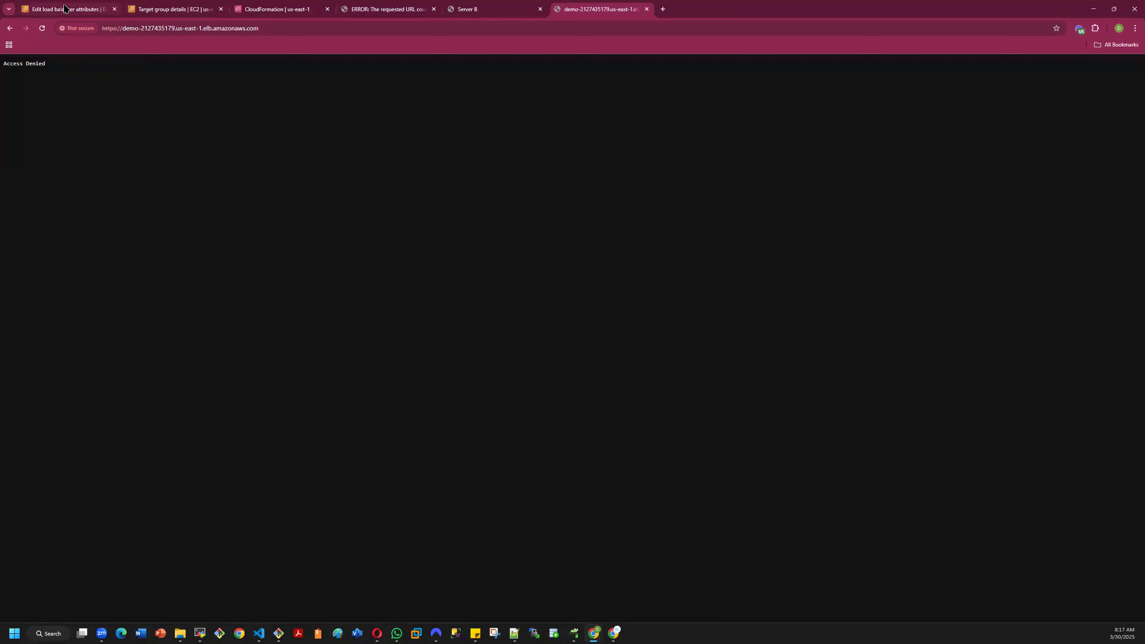
left_click(137, 10)
left_click(104, 8)
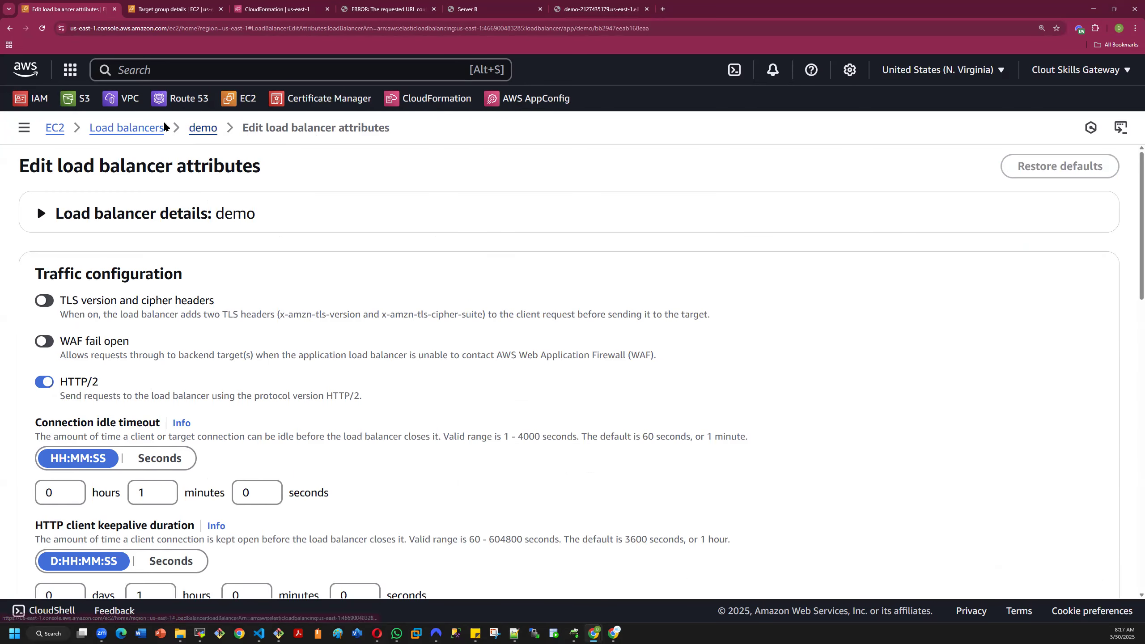
left_click(200, 128)
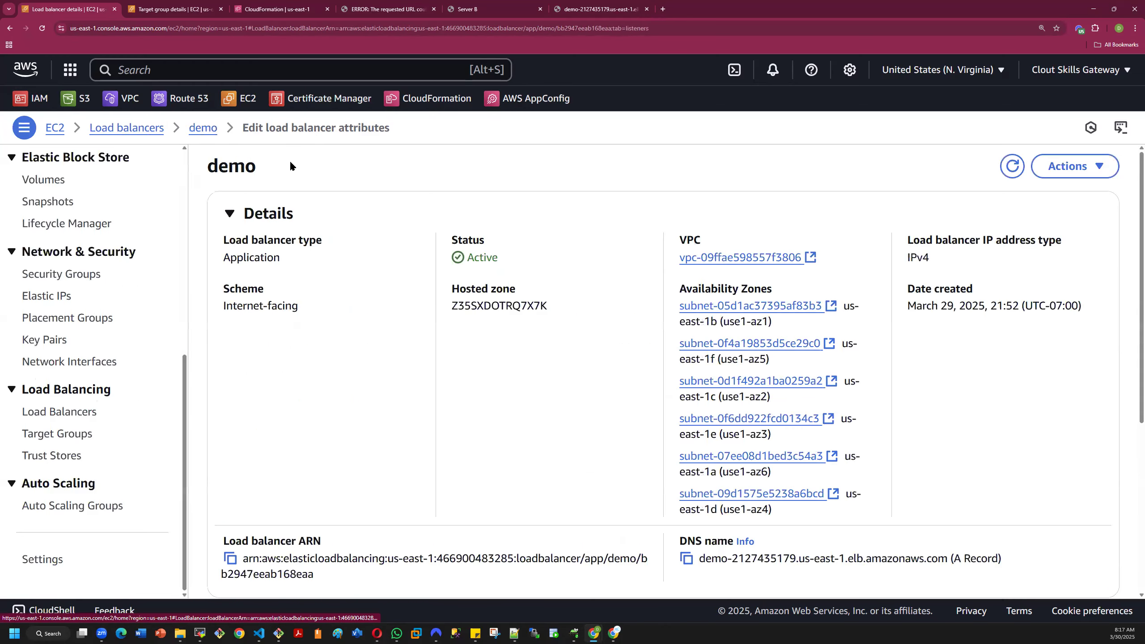
left_click(118, 129)
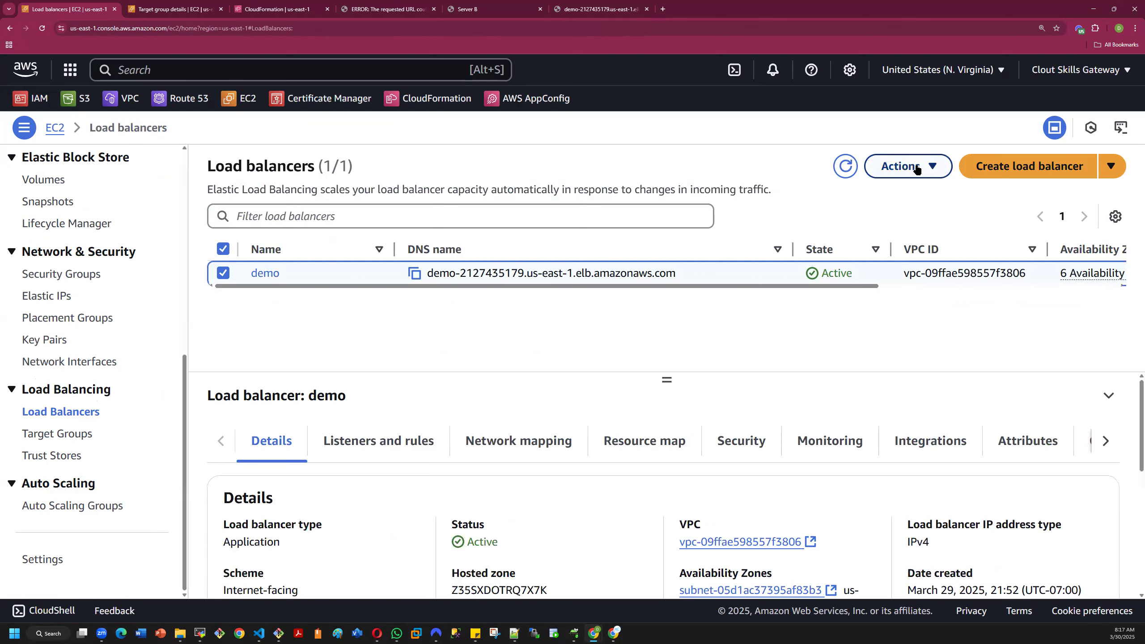
- Begin creating a load balancer, compare the available types and choose Application Load Balancer
left_click(986, 166)
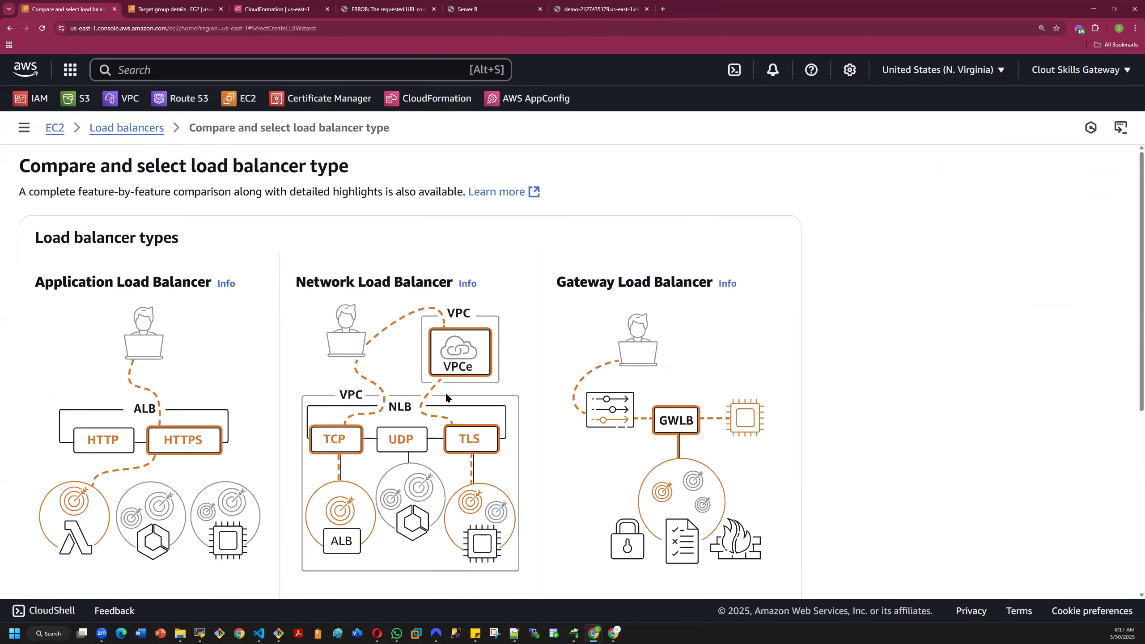
scroll(446, 397, "down", 3)
scroll(431, 396, "up", 3)
scroll(544, 343, "down", 6)
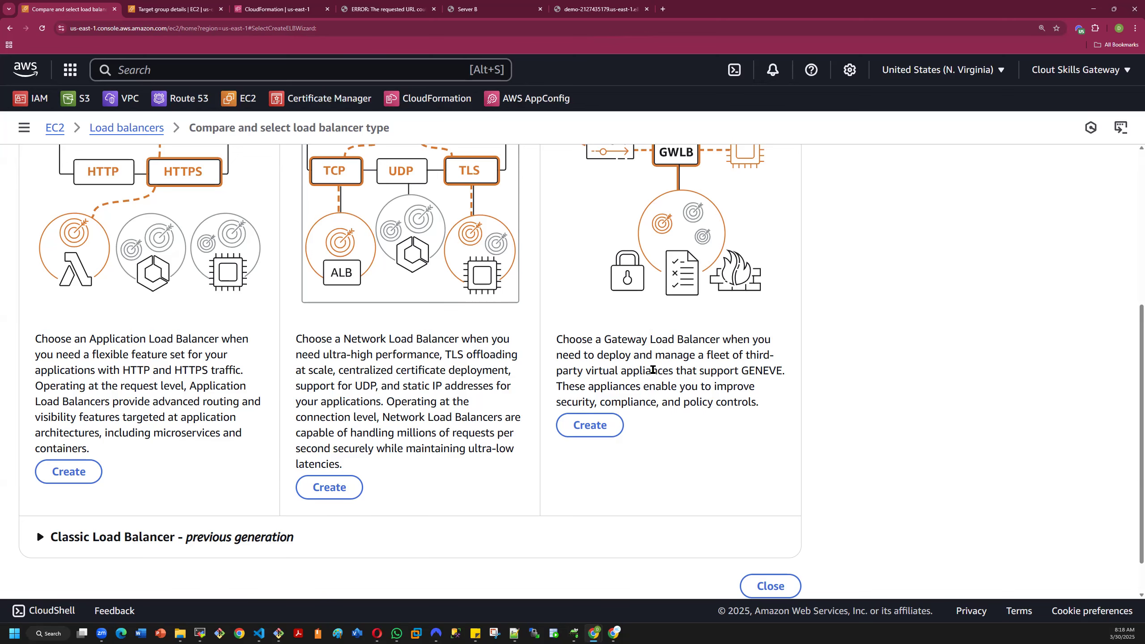
scroll(599, 298, "down", 1)
left_click(66, 425)
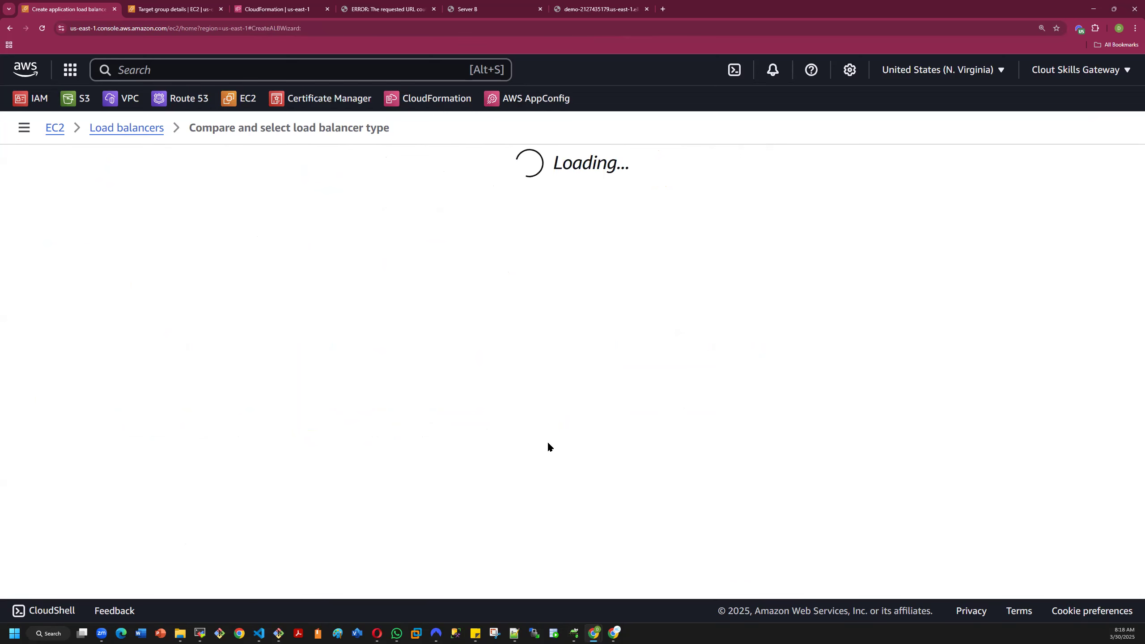
- Name the new Application Load Balancer demo2 and review its scheme and IP address type
left_click(103, 438)
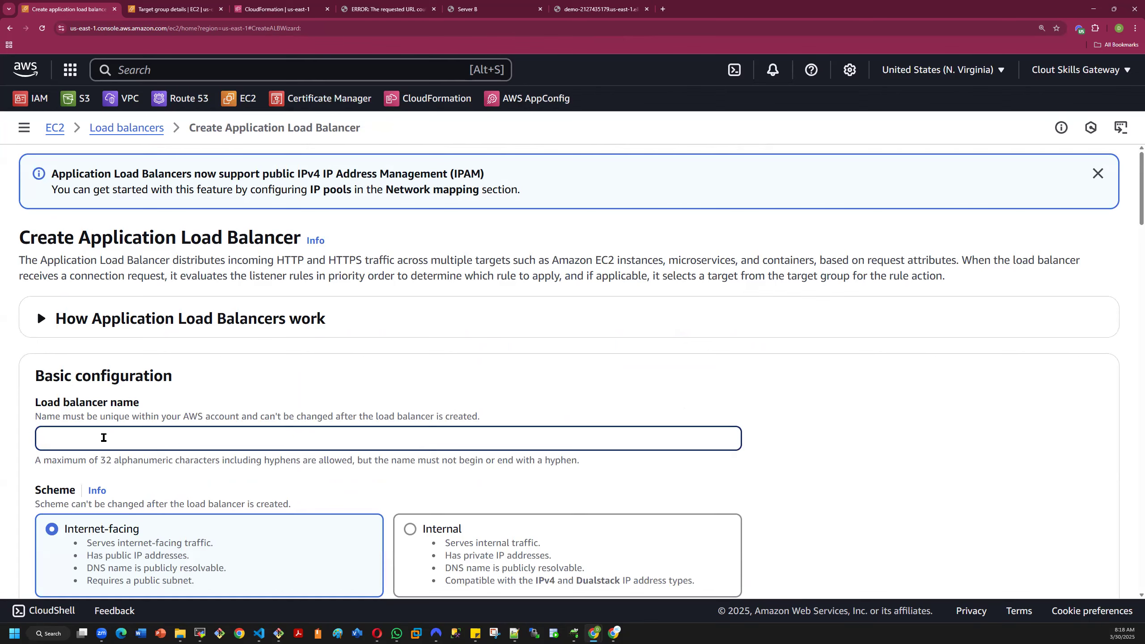
type("demo2")
scroll(193, 413, "down", 5)
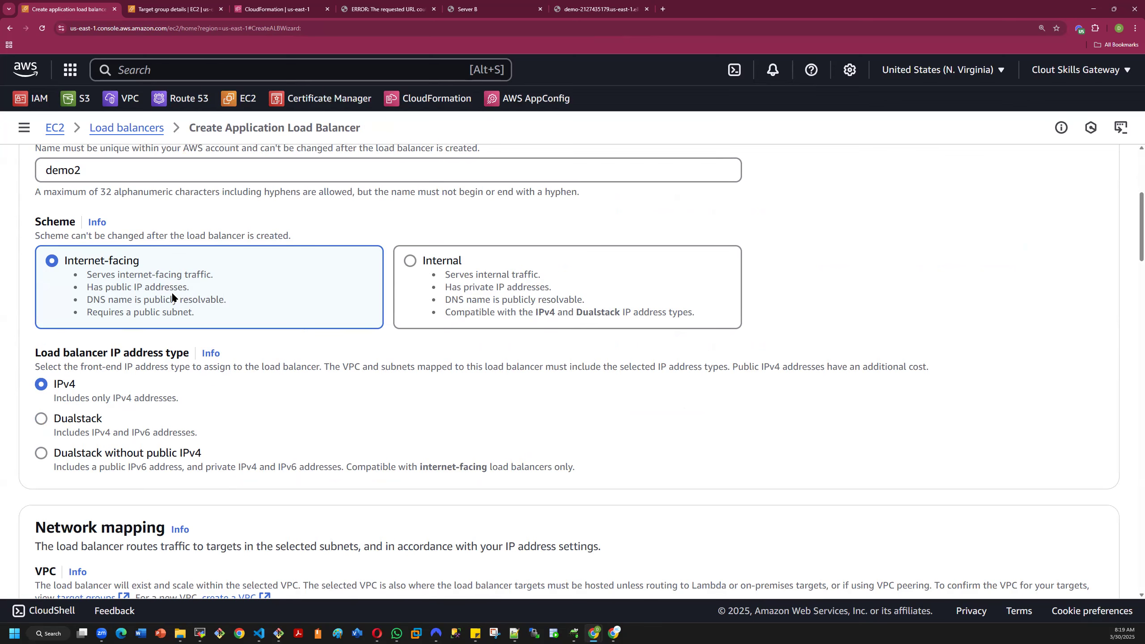
scroll(191, 318, "down", 3)
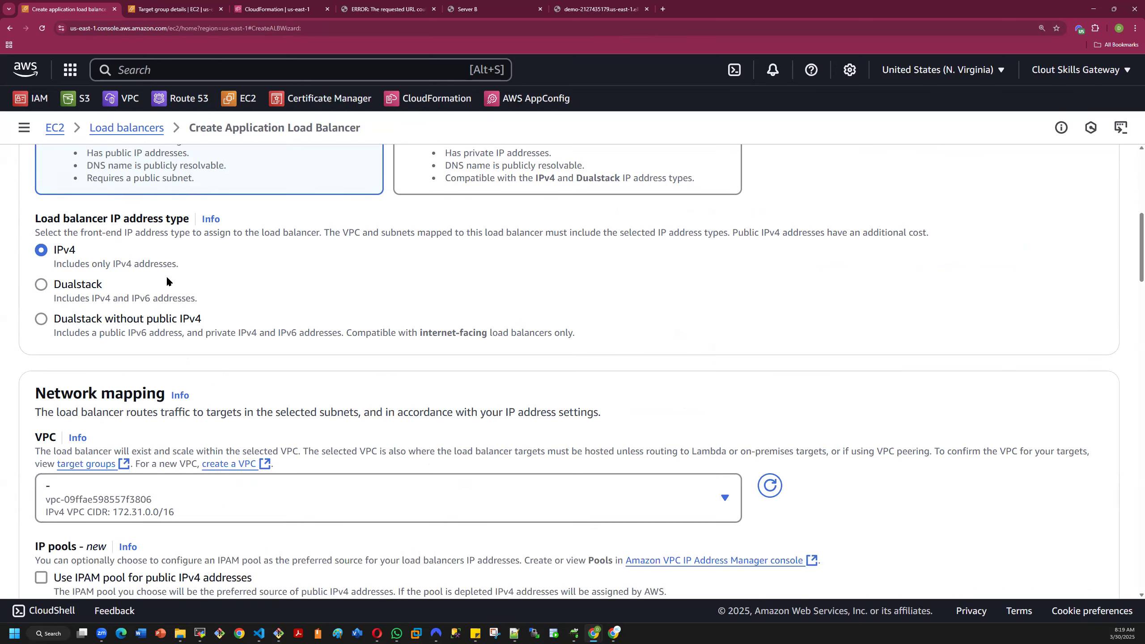
- Enable all six Availability Zones, us-east-1a through us-east-1f, in the load balancer's network mapping
scroll(167, 276, "down", 3)
scroll(180, 370, "down", 4)
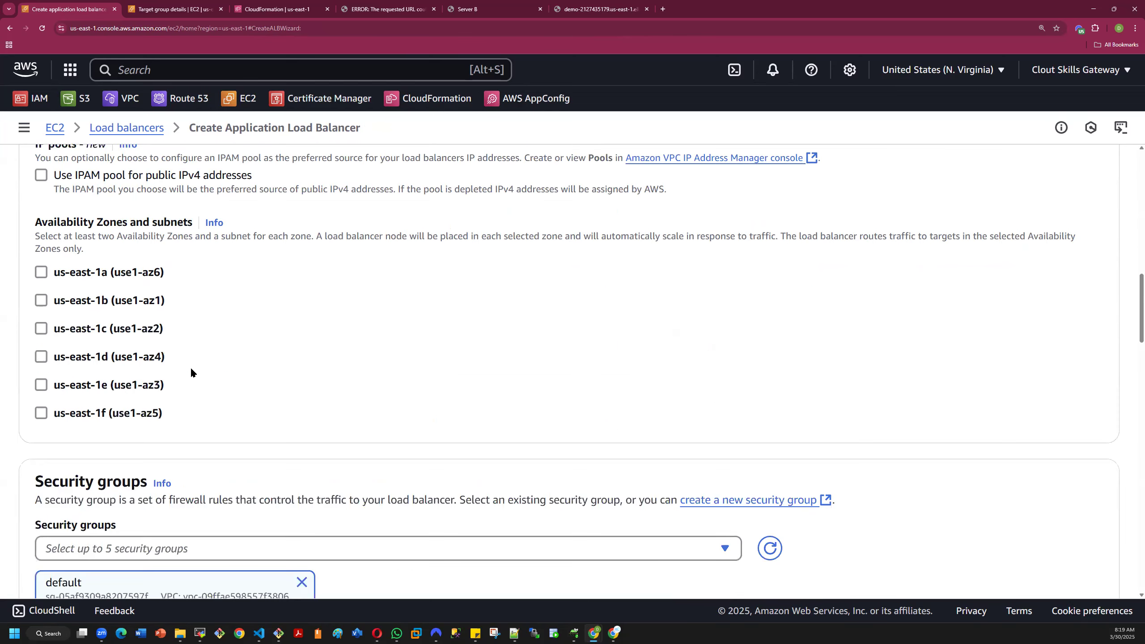
left_click(43, 272)
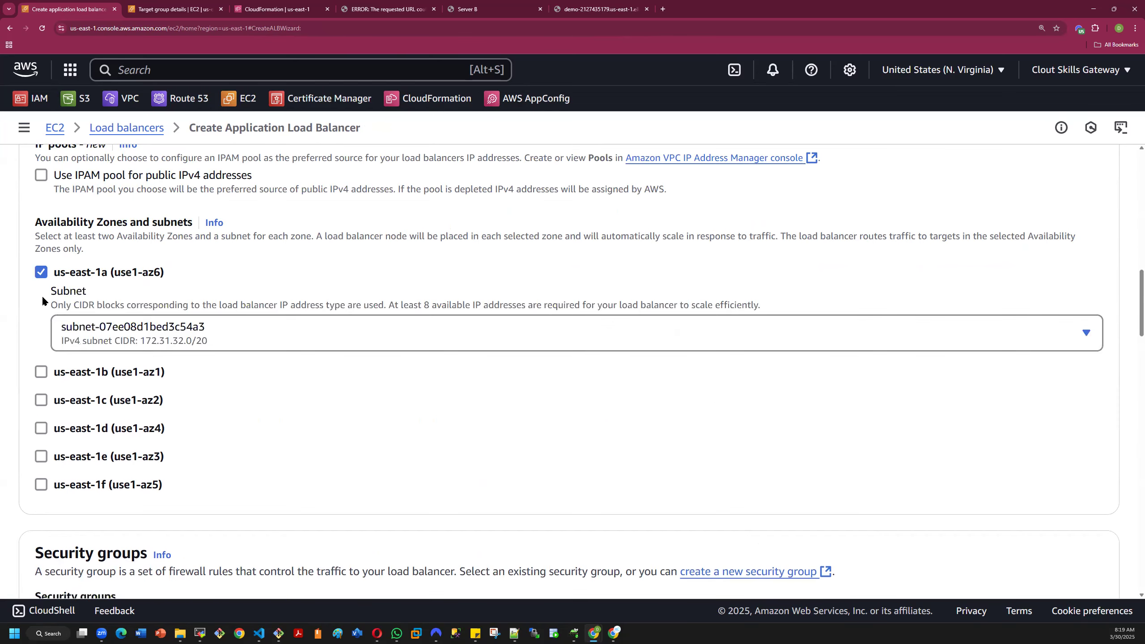
left_click(40, 373)
left_click(42, 472)
scroll(61, 539, "down", 2)
left_click(41, 437)
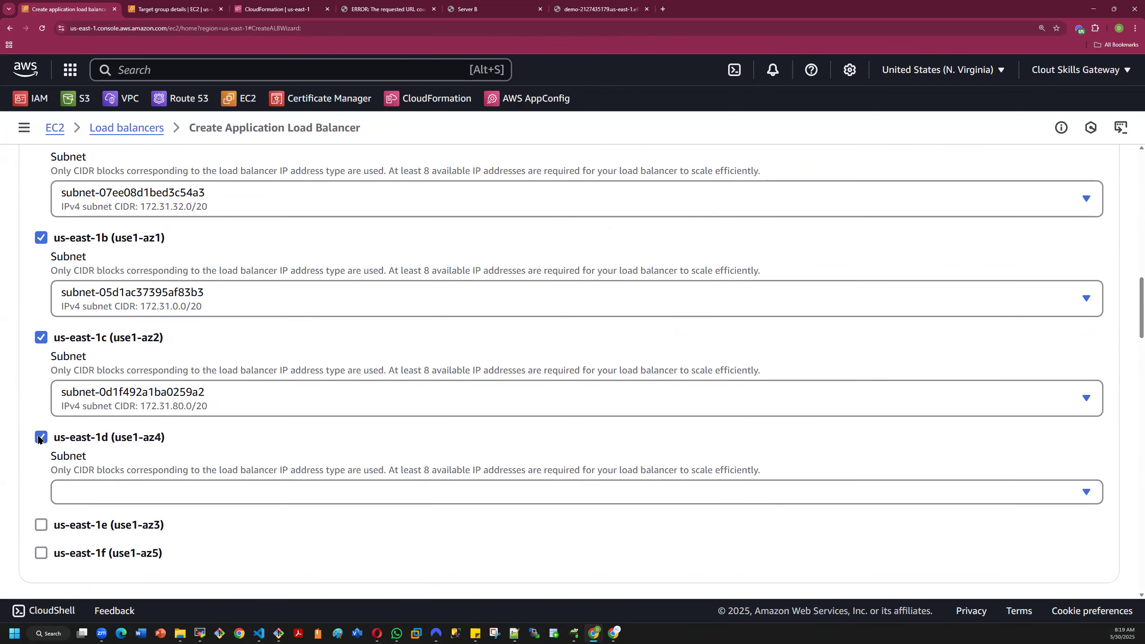
scroll(46, 492, "down", 4)
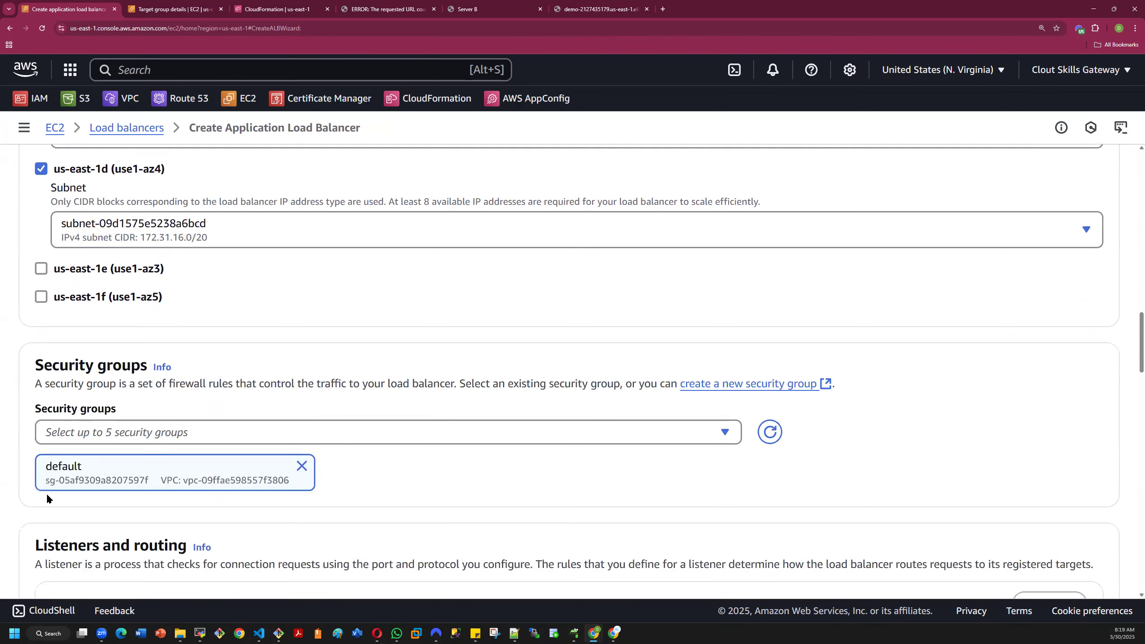
left_click(42, 269)
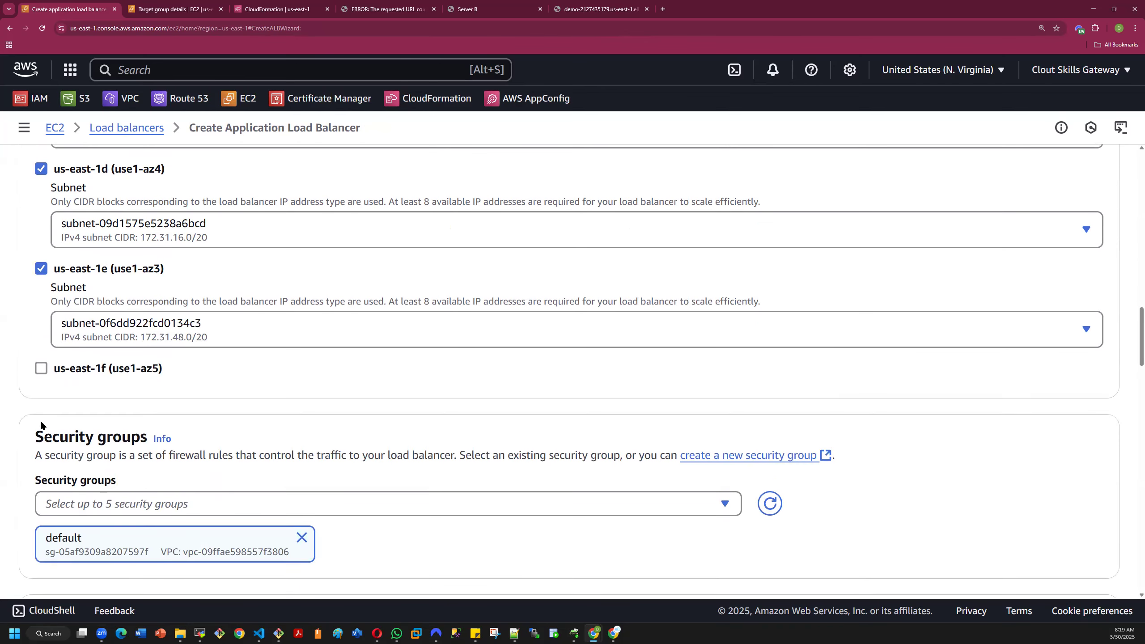
left_click(42, 369)
- Compare the available security groups with the one assigned to the existing demo load balancer, and return to the creation form
scroll(889, 476, "down", 5)
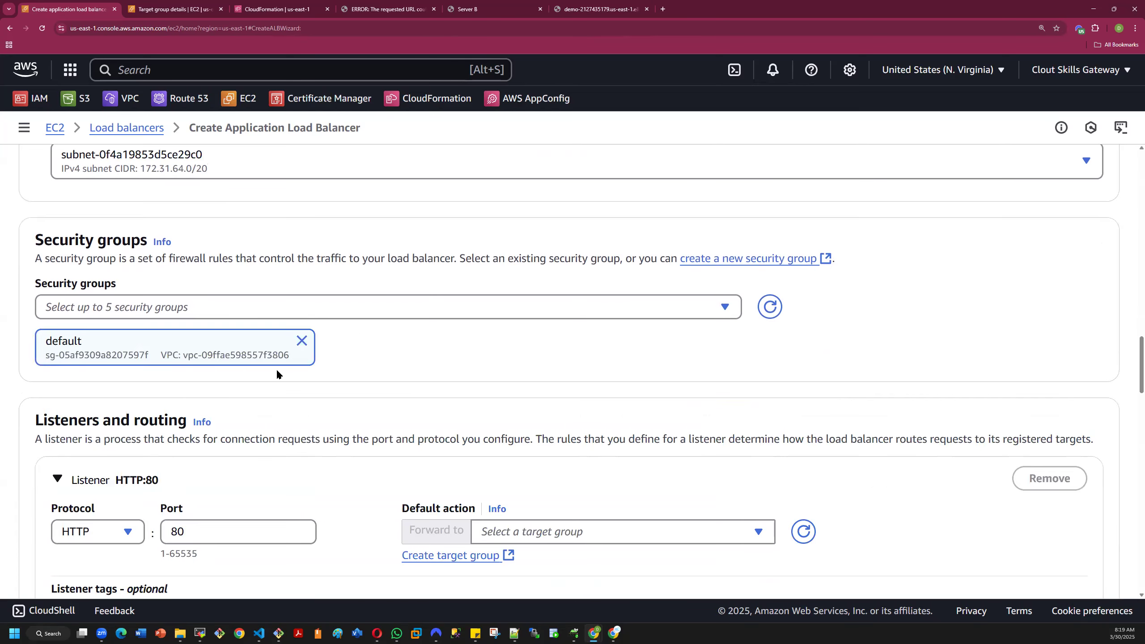
left_click(332, 309)
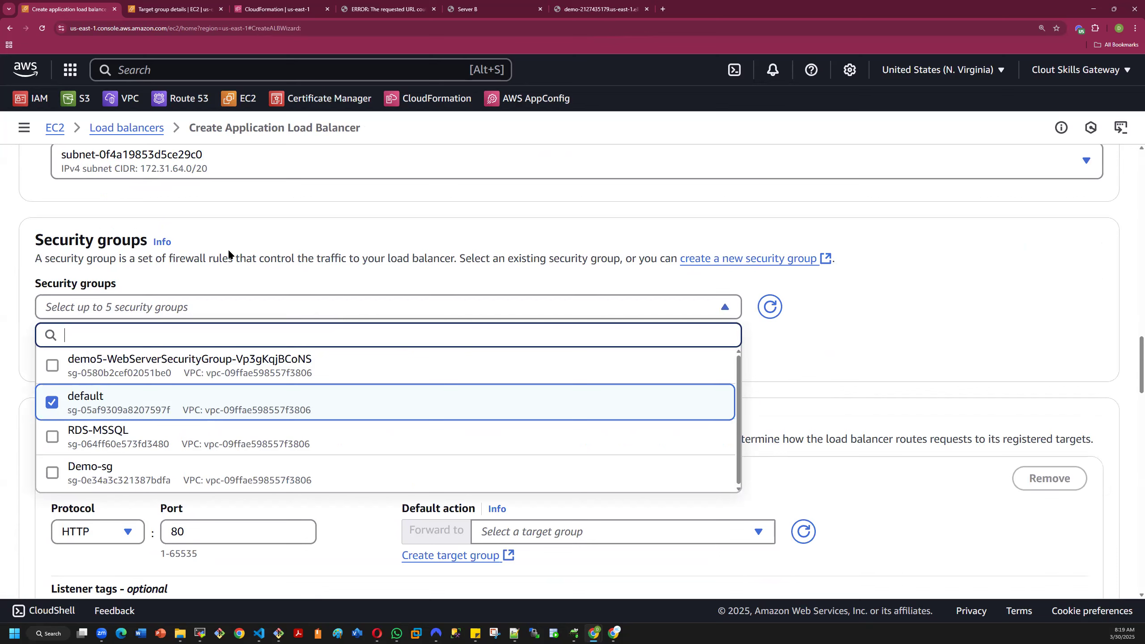
left_click(168, 17)
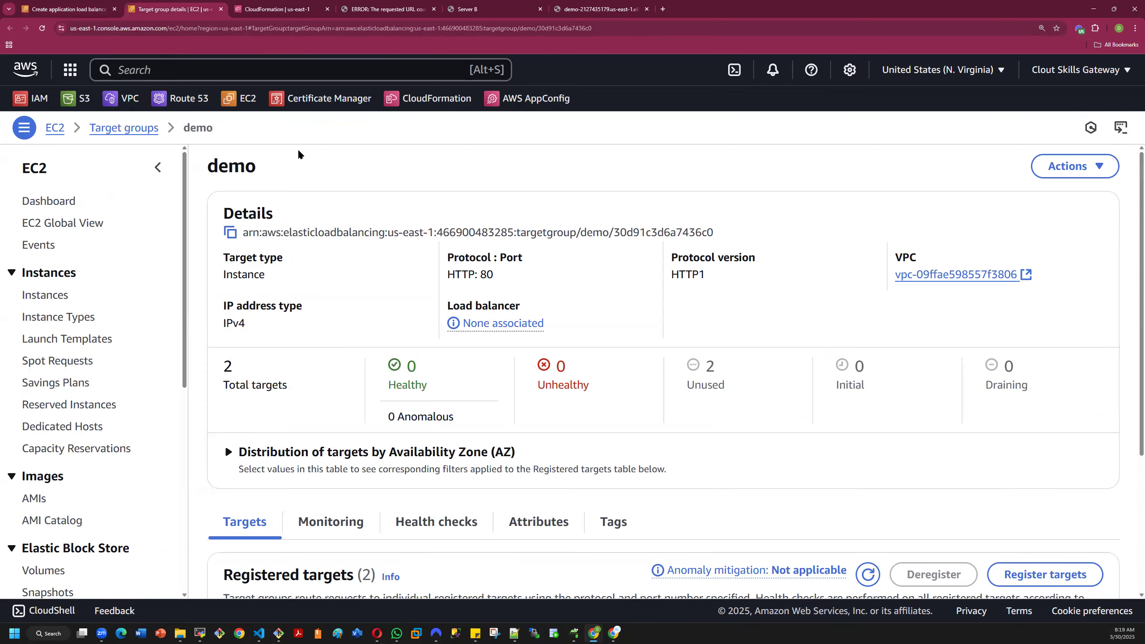
scroll(61, 370, "down", 6)
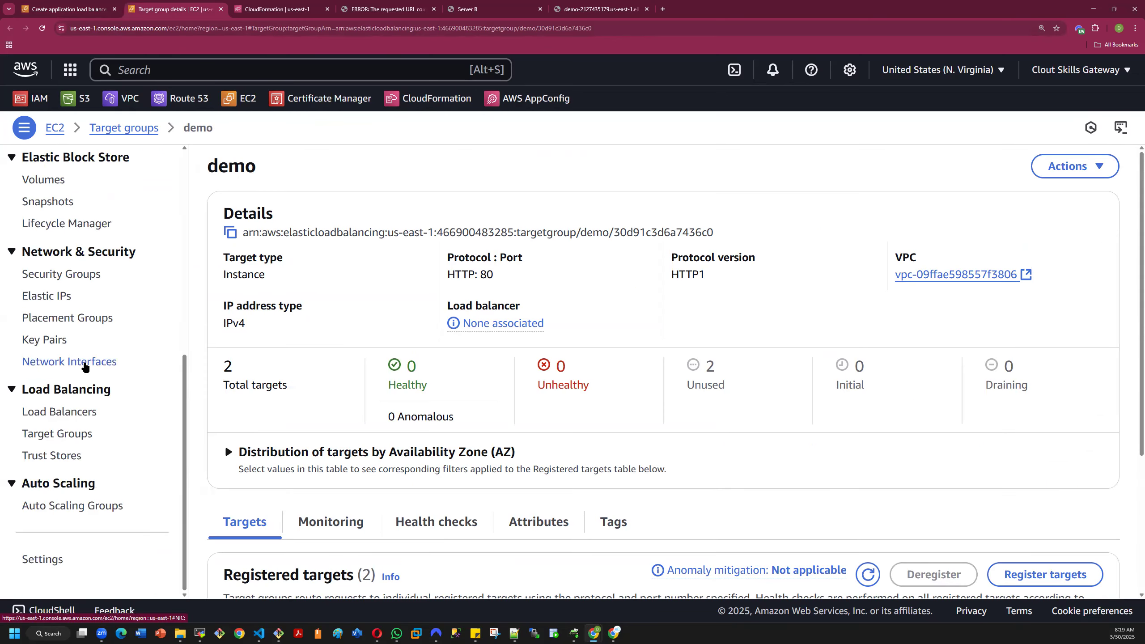
scroll(61, 371, "up", 7)
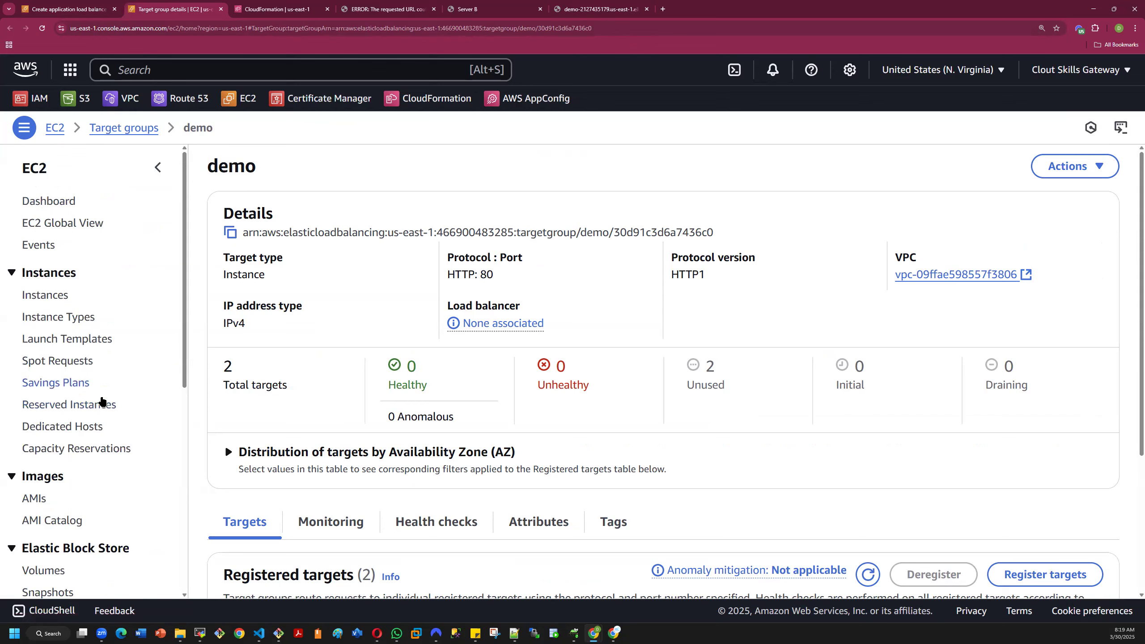
scroll(97, 401, "down", 5)
scroll(49, 442, "down", 3)
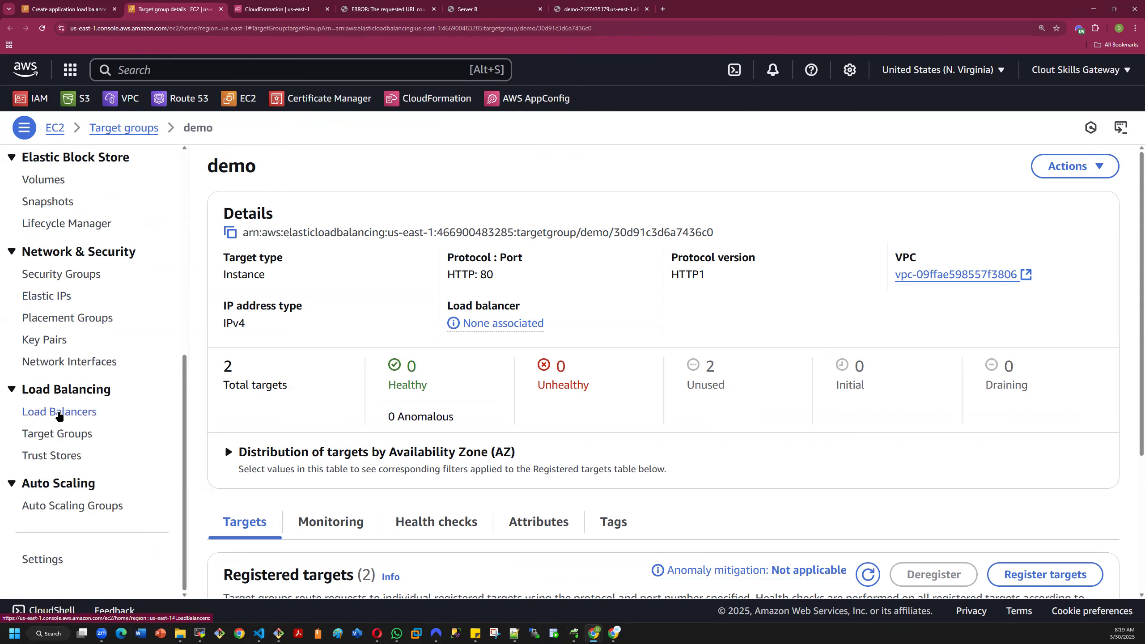
left_click(58, 413)
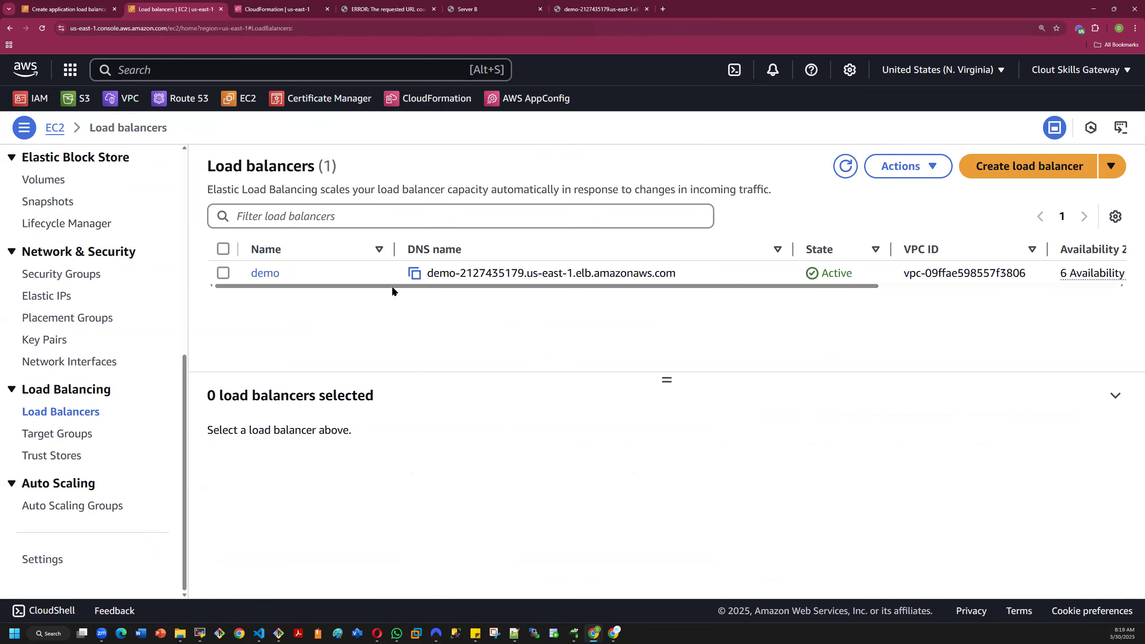
left_click(264, 274)
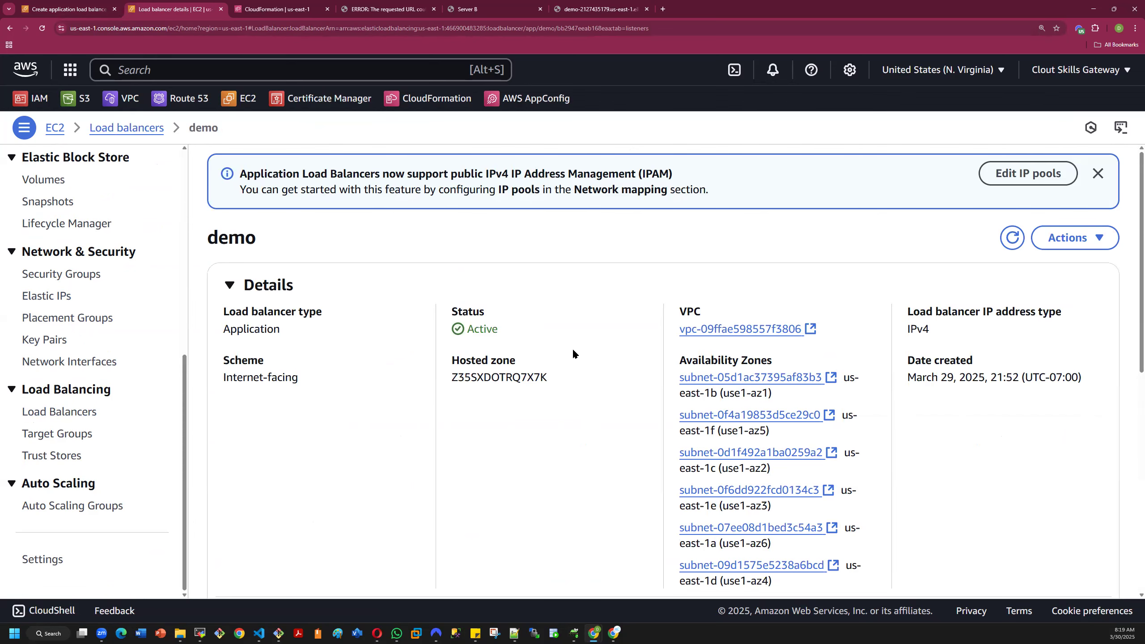
scroll(571, 344, "down", 9)
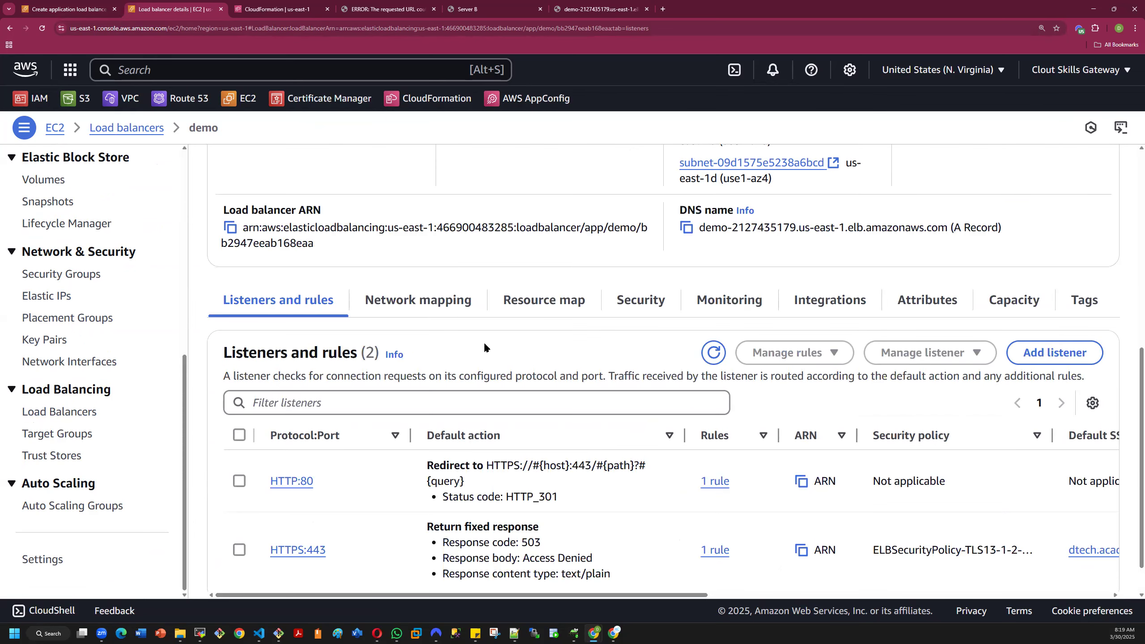
left_click(636, 303)
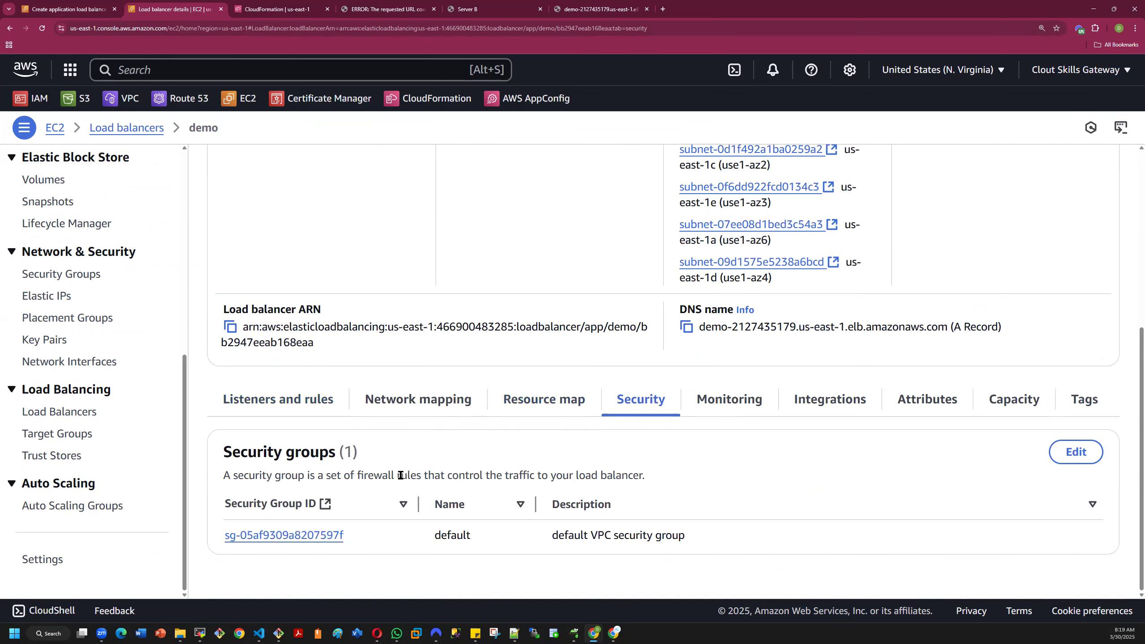
left_click(58, 9)
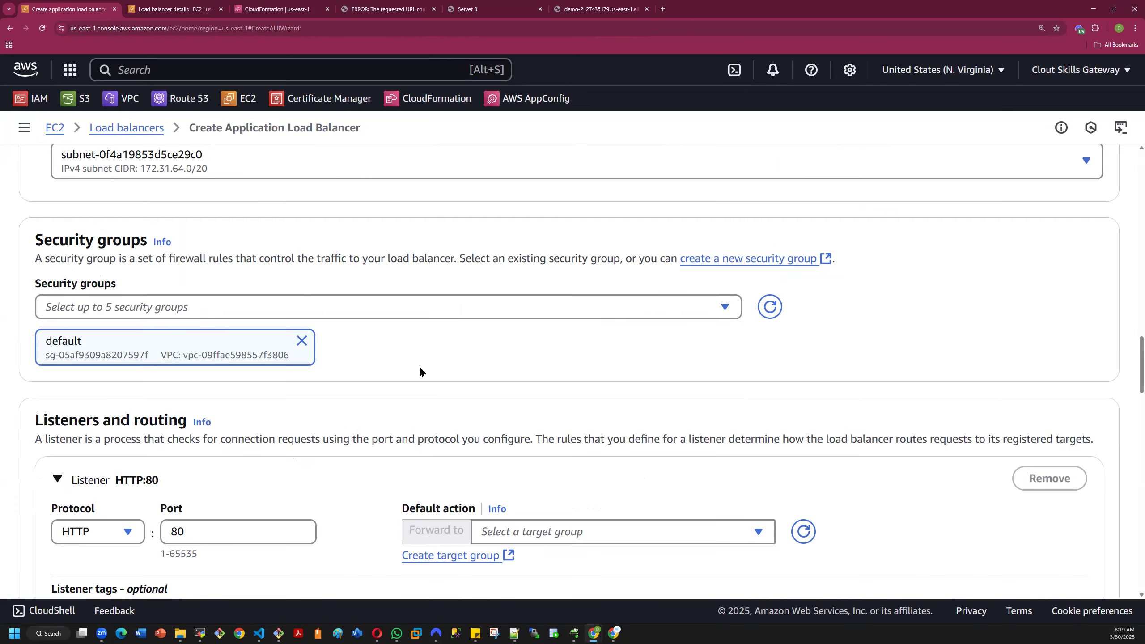
- Set the HTTP:80 listener's default action to forward to the demo2 target group
scroll(420, 371, "down", 5)
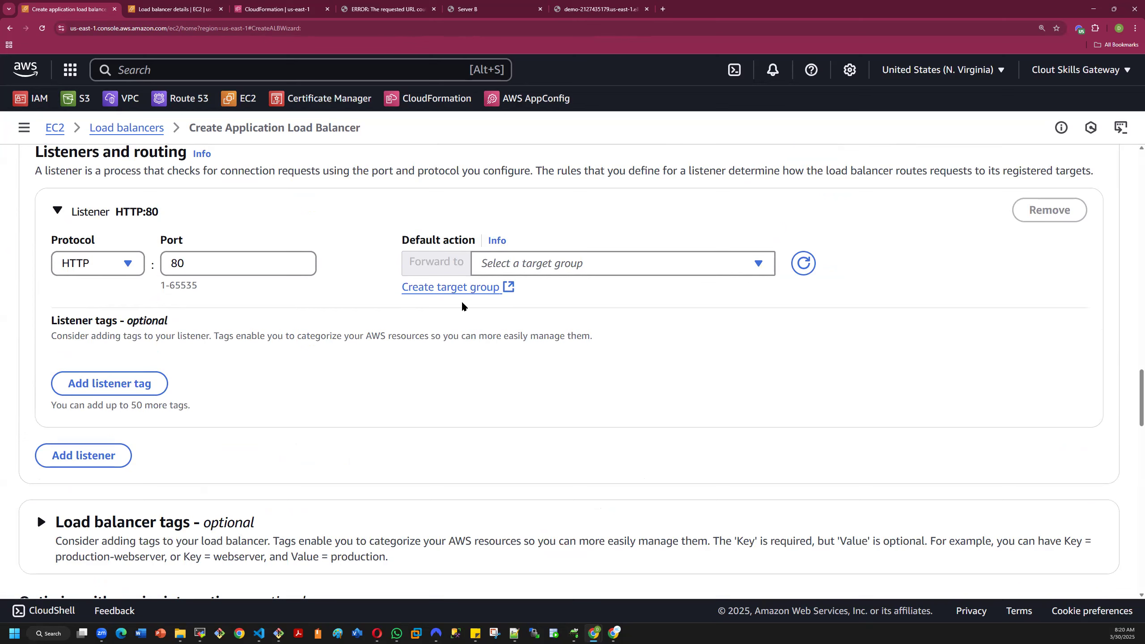
left_click(510, 265)
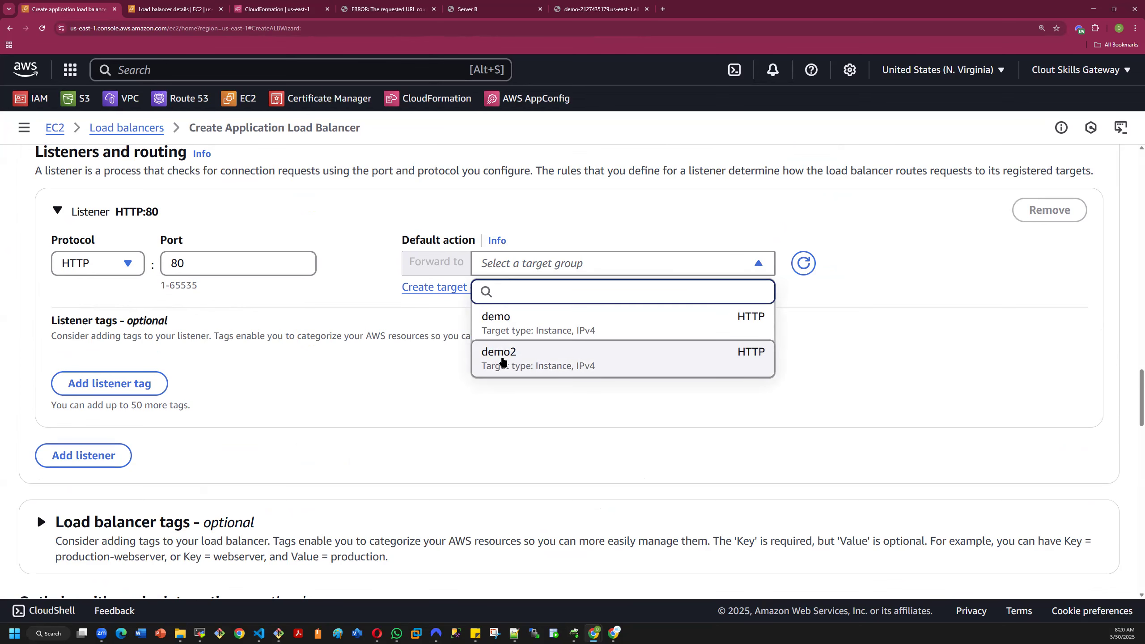
left_click(510, 358)
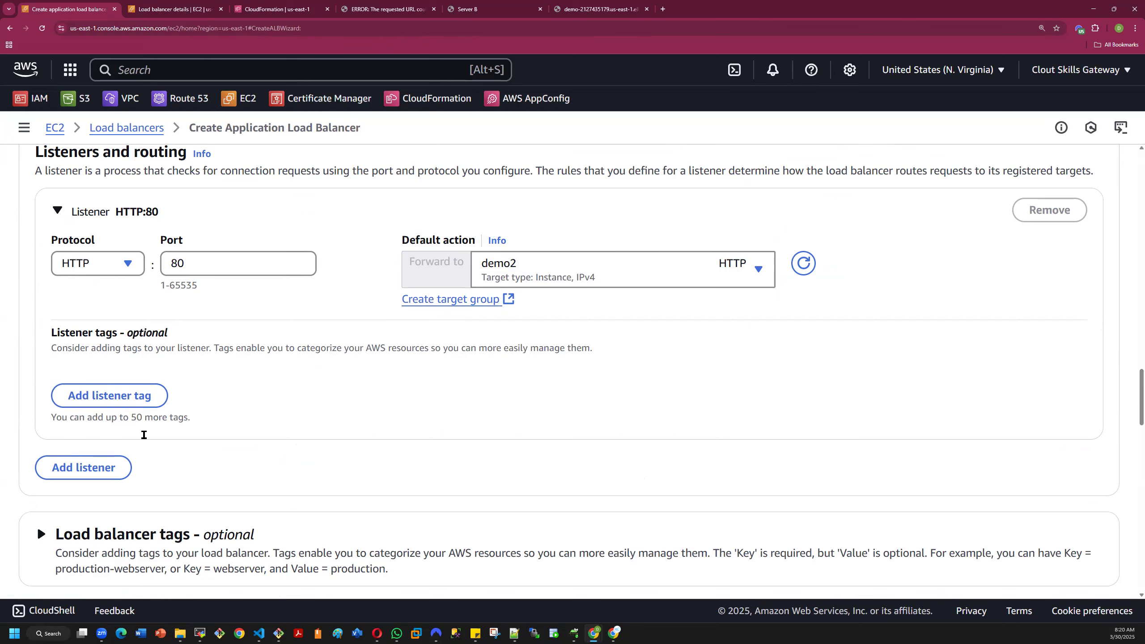
- Add an HTTPS listener on port 443 that forwards to the demo2 target group
left_click(84, 465)
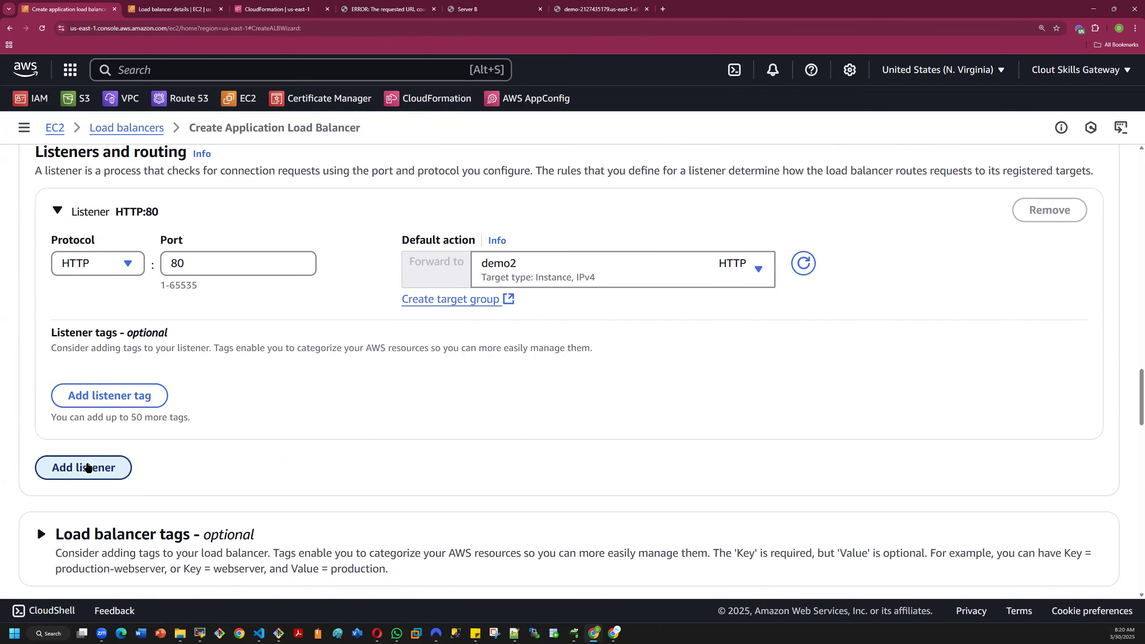
left_click(135, 328)
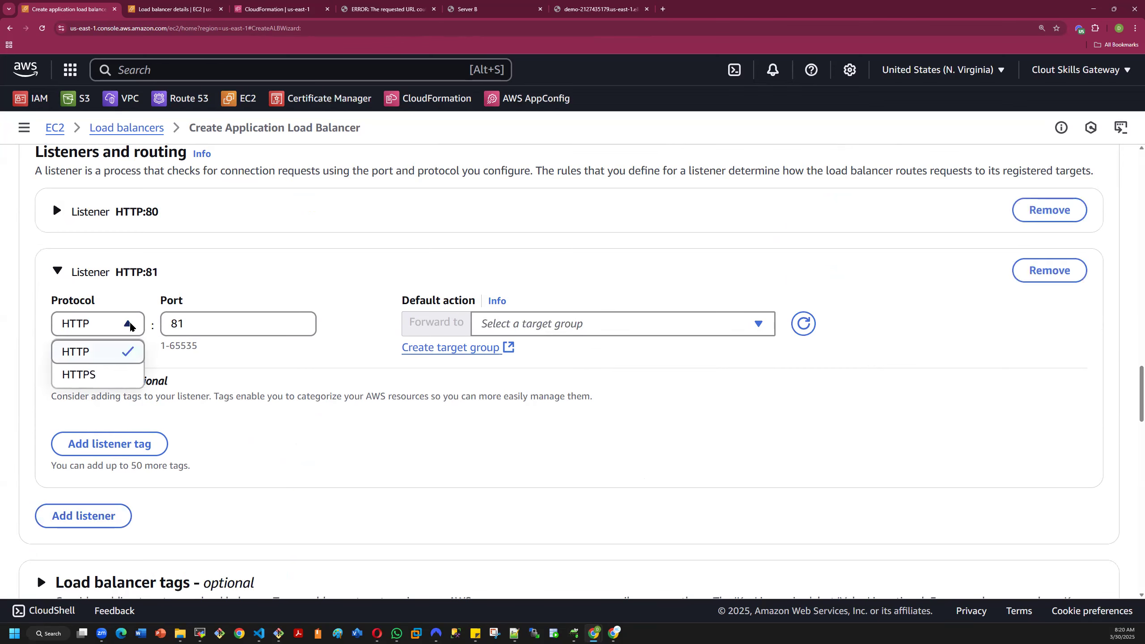
left_click(109, 374)
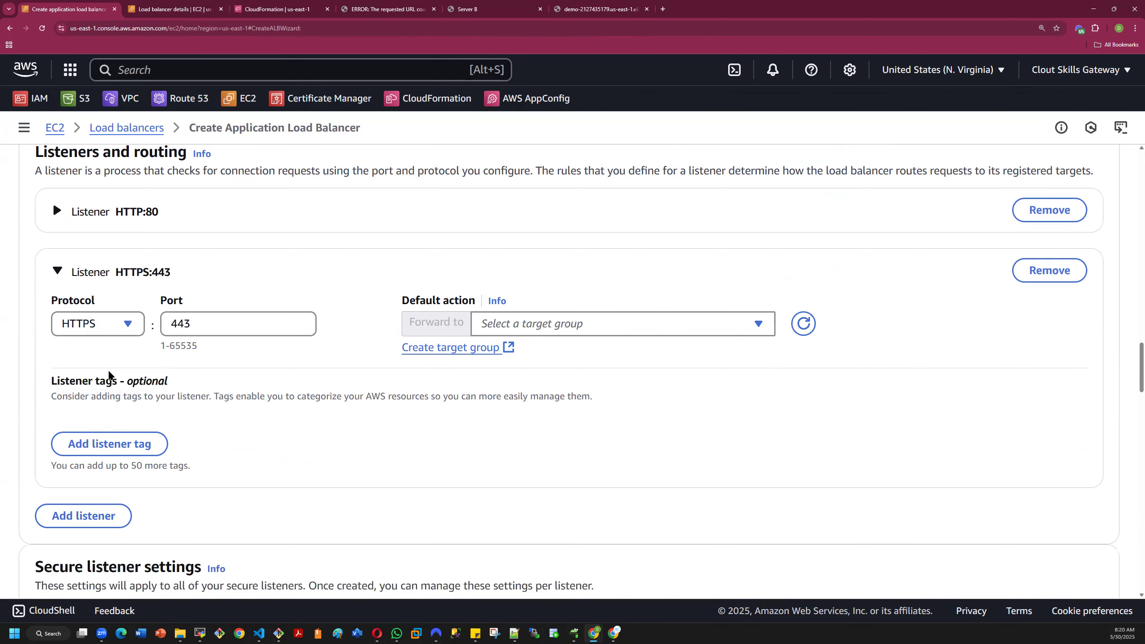
left_click(531, 326)
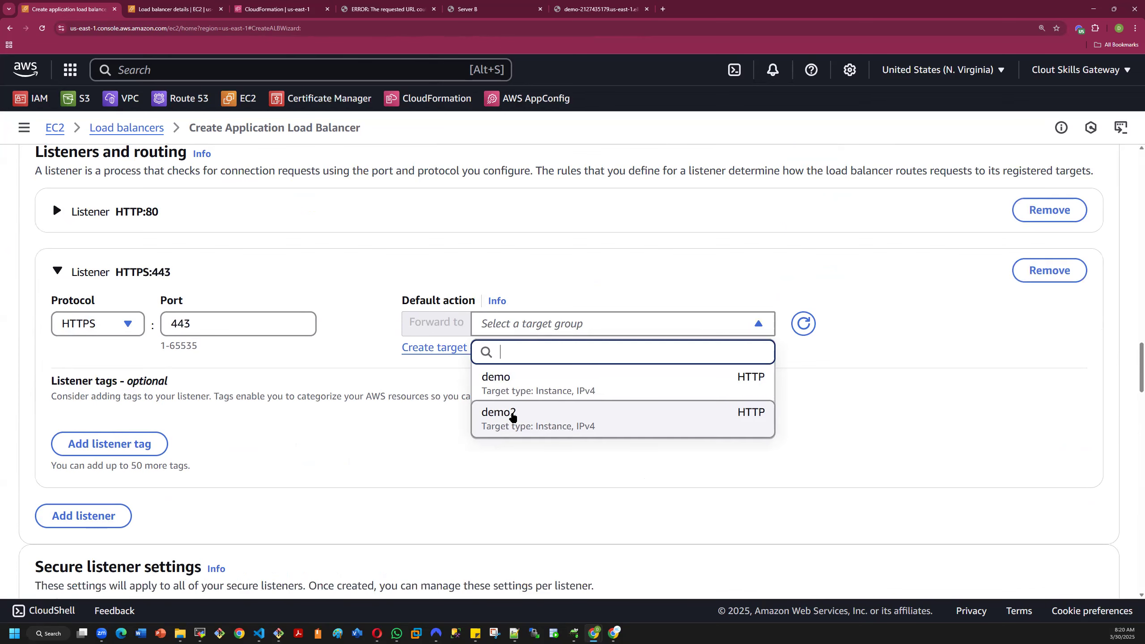
left_click(512, 418)
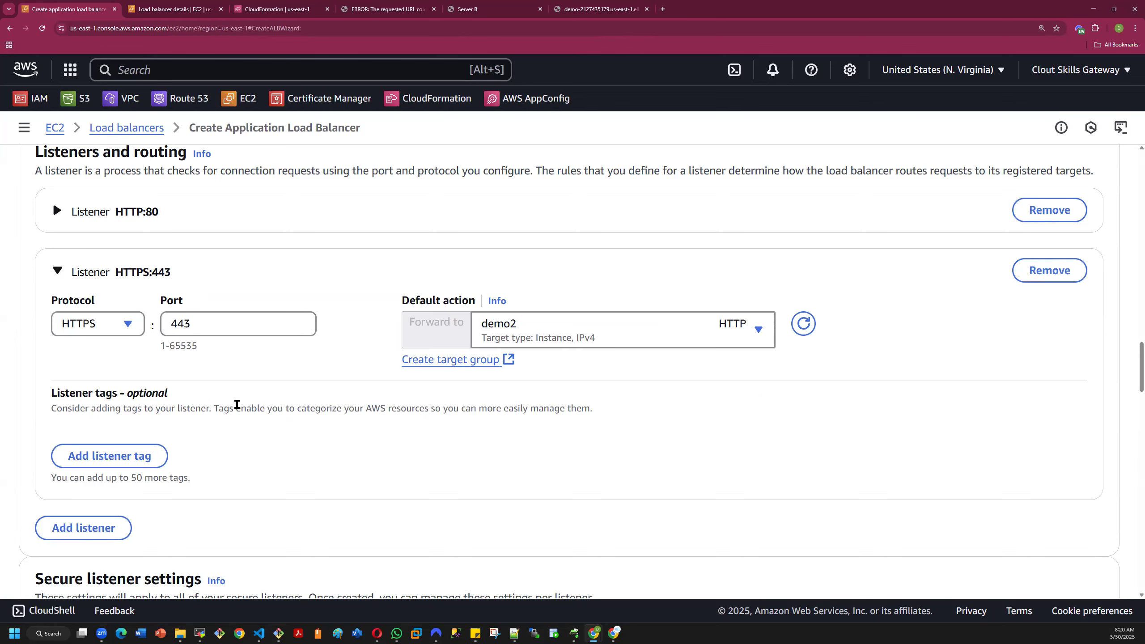
- Review the security policy categories and choose the dtech.academy ACM certificate as the default SSL/TLS server certificate
scroll(239, 407, "down", 4)
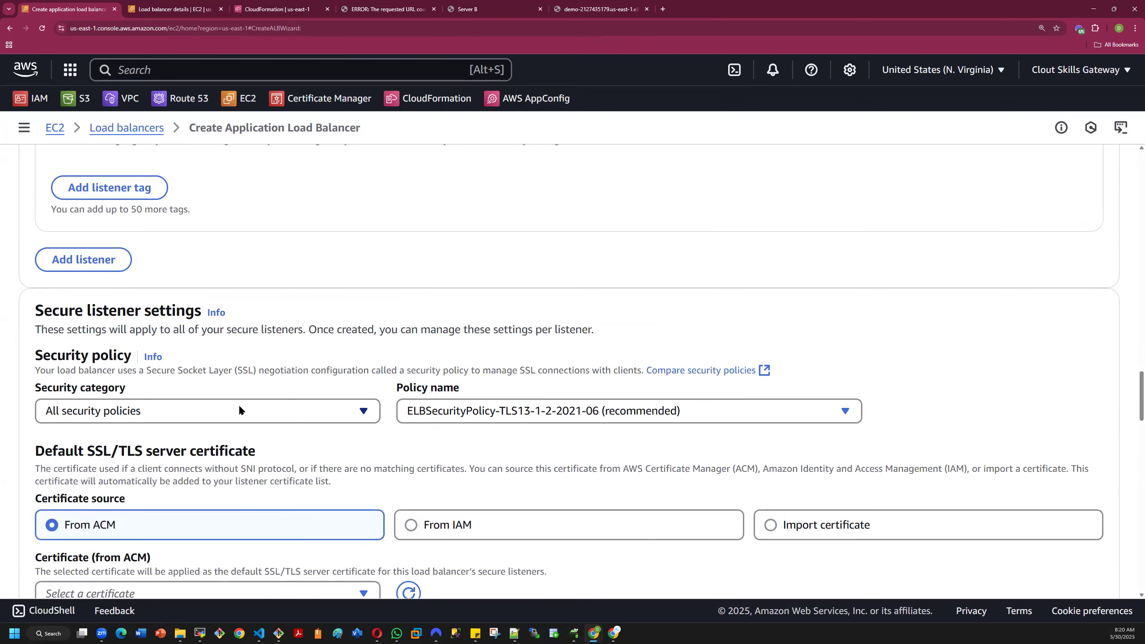
left_click(286, 412)
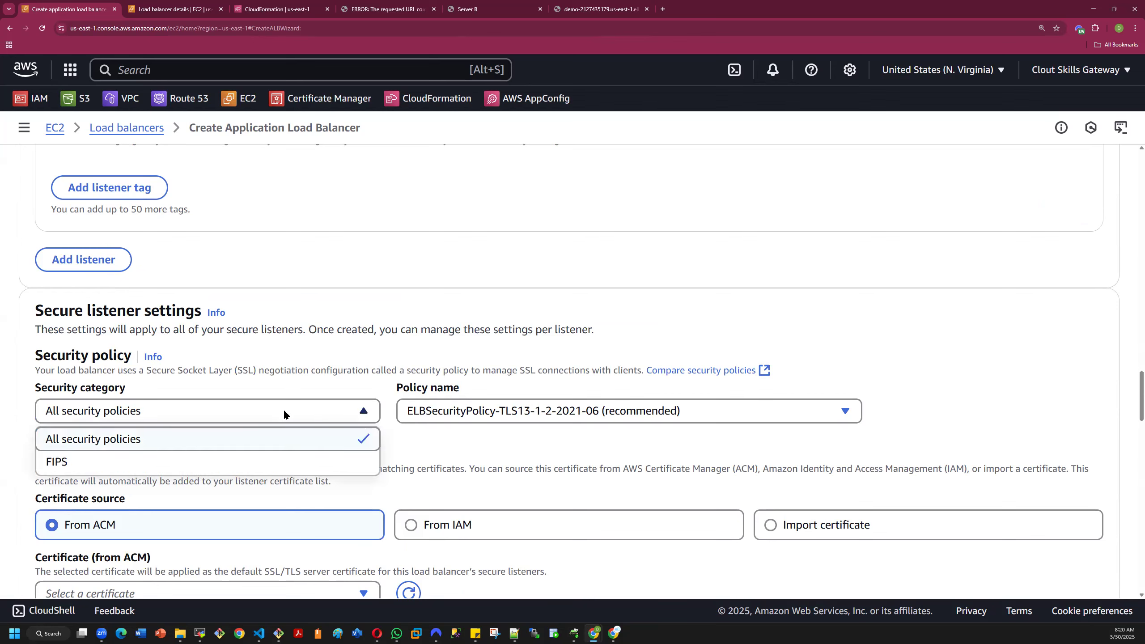
left_click(310, 383)
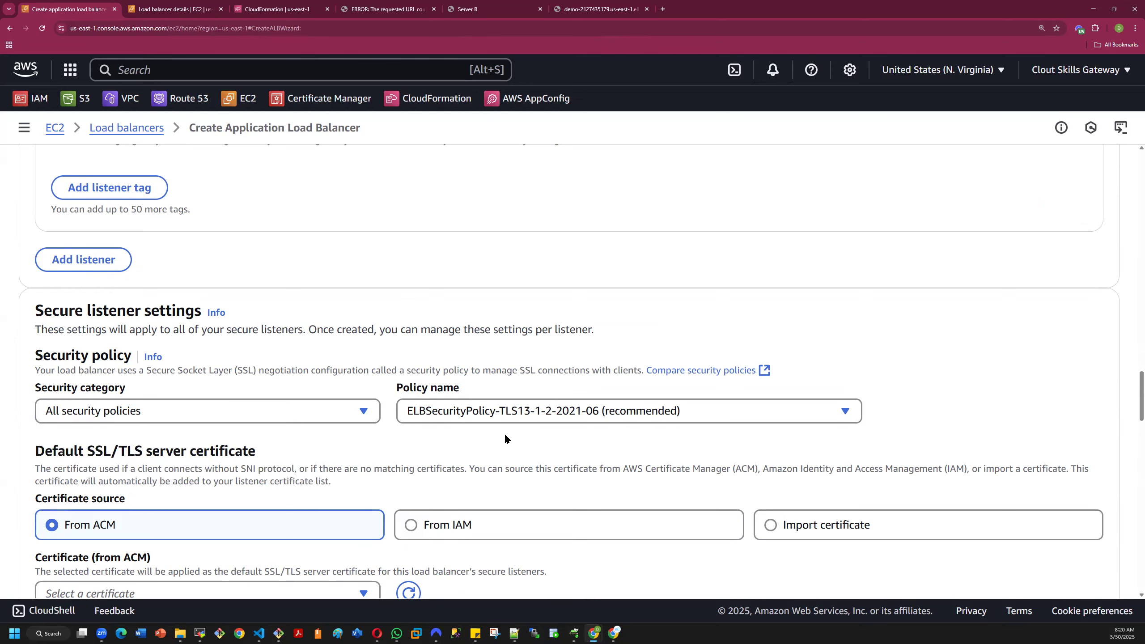
scroll(504, 434, "down", 3)
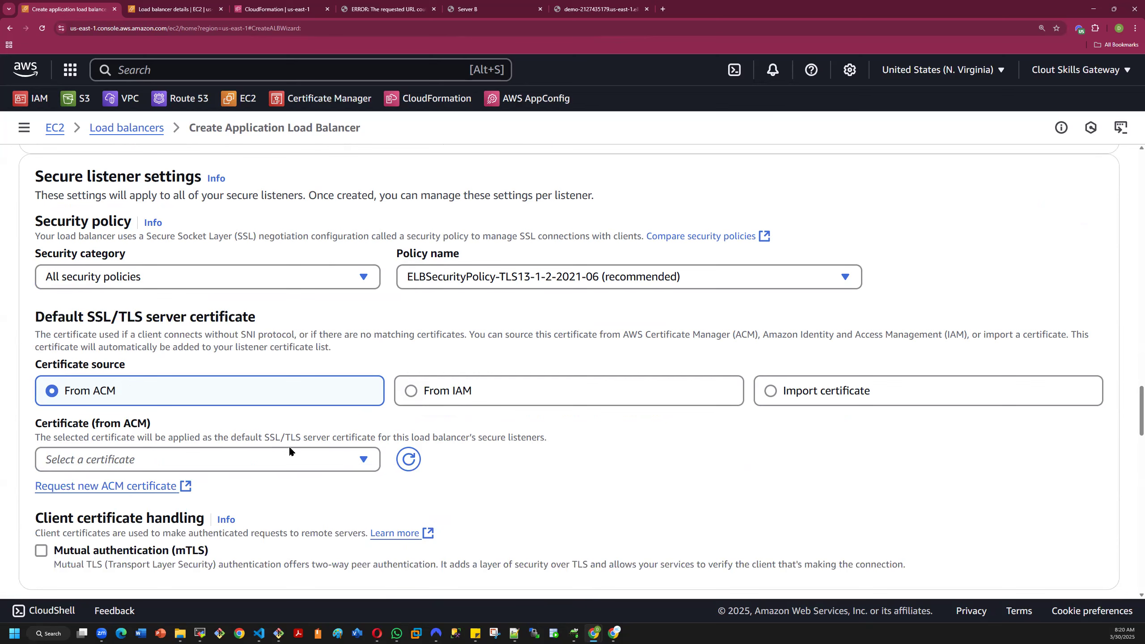
left_click(266, 458)
left_click(192, 520)
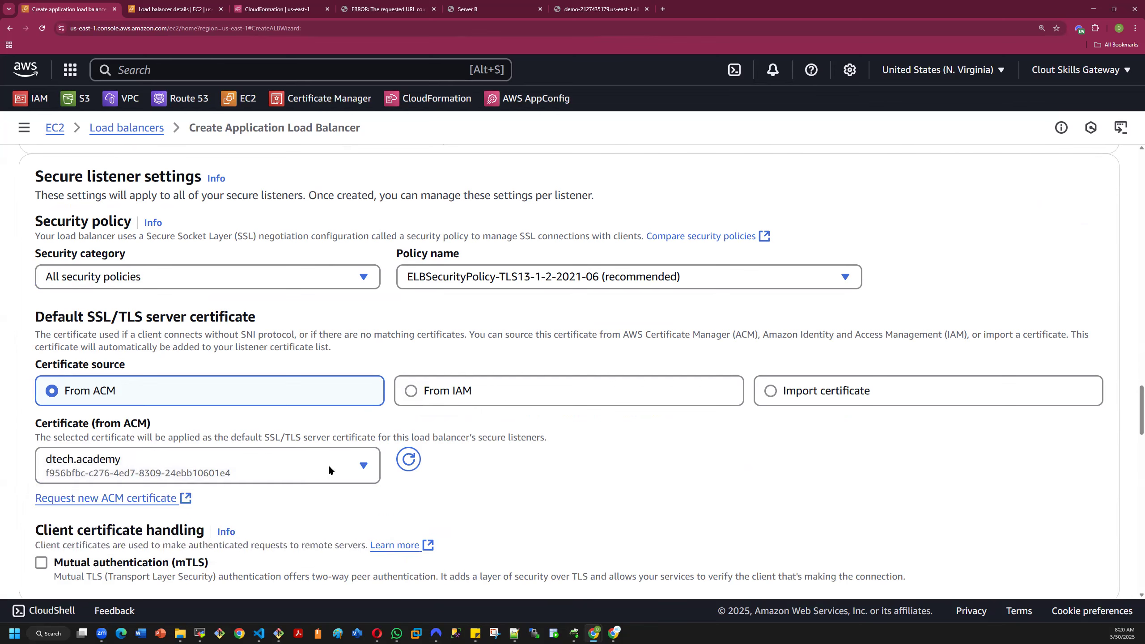
- Leave mutual authentication, tags and service integrations at their defaults and create the demo2 load balancer
scroll(492, 487, "down", 3)
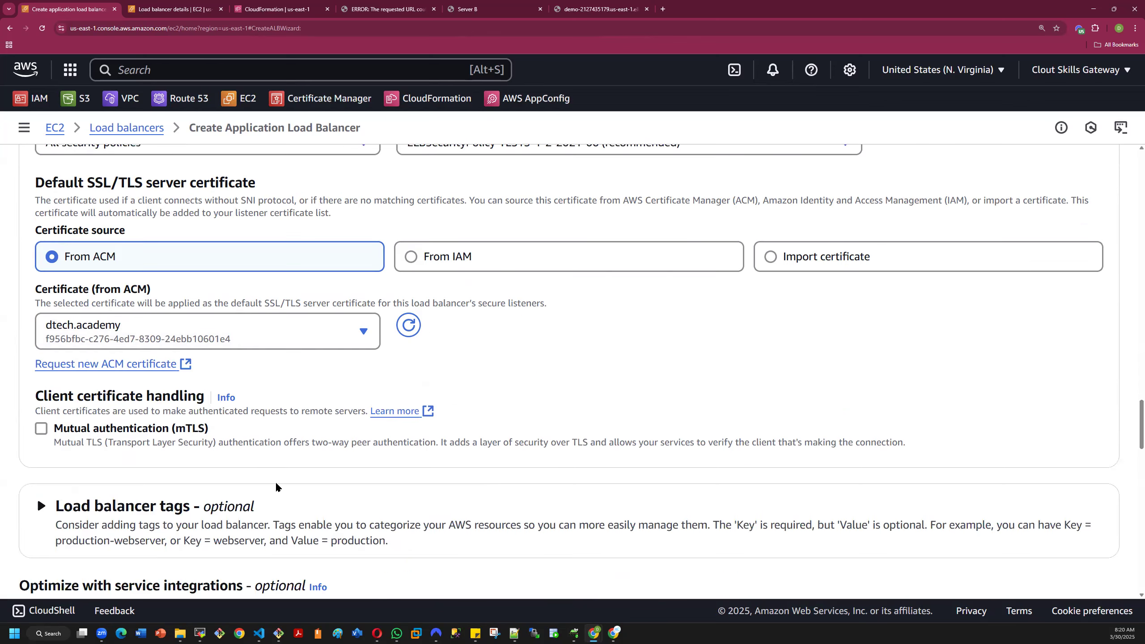
scroll(89, 460, "down", 3)
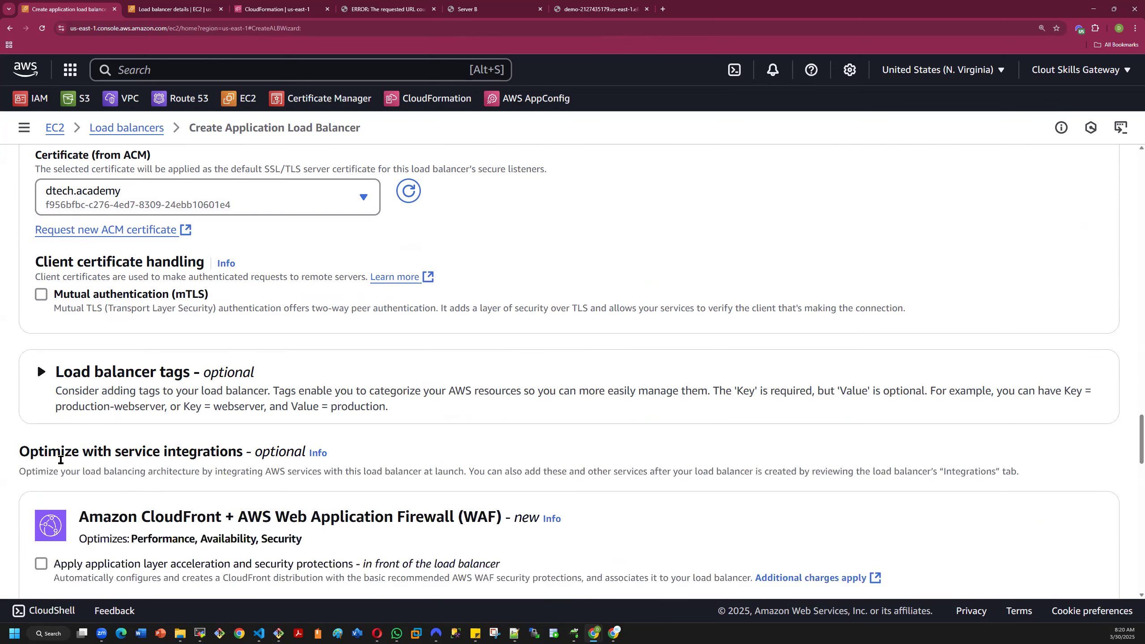
scroll(61, 463, "down", 8)
scroll(61, 462, "down", 6)
scroll(310, 453, "down", 9)
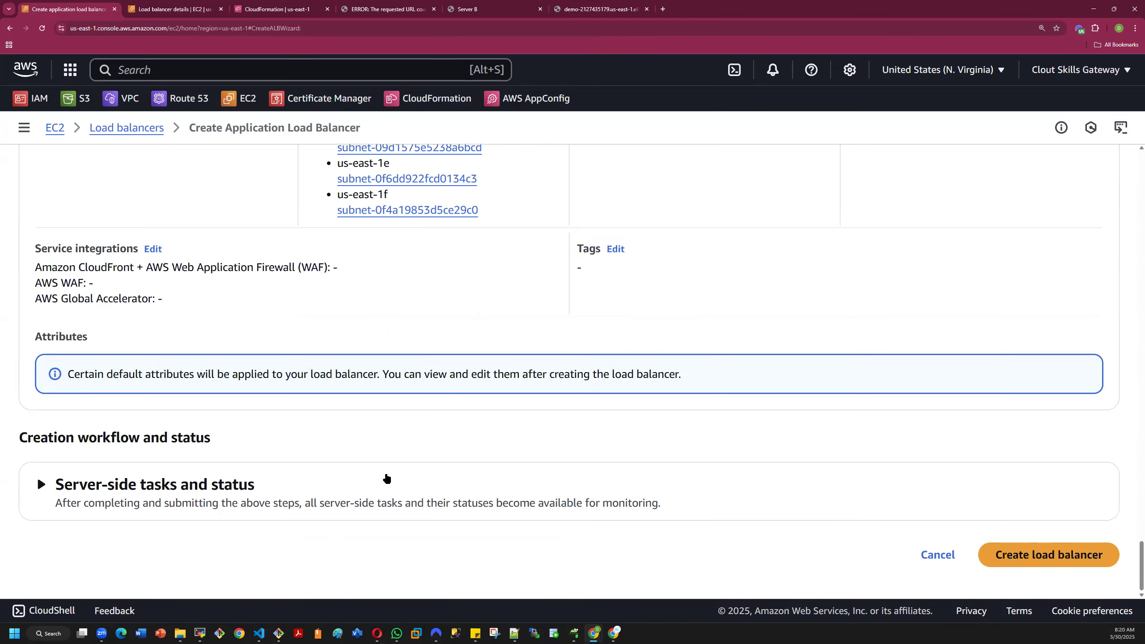
left_click(1015, 554)
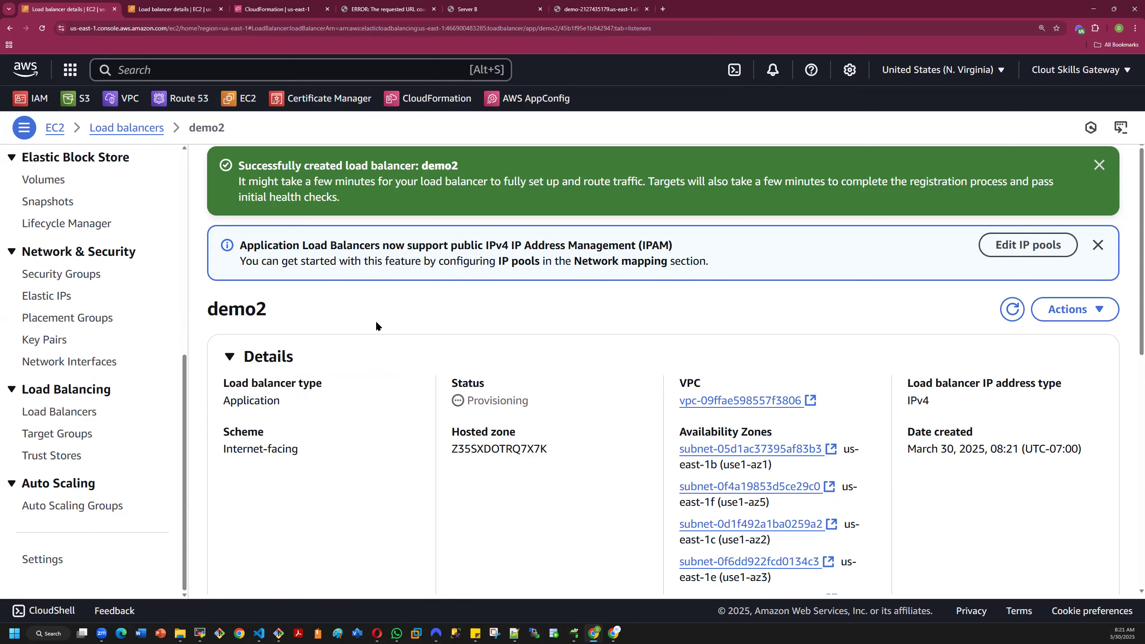
- Review the new load balancer's details and its listeners and rules, and dismiss the creation notice
scroll(376, 322, "down", 6)
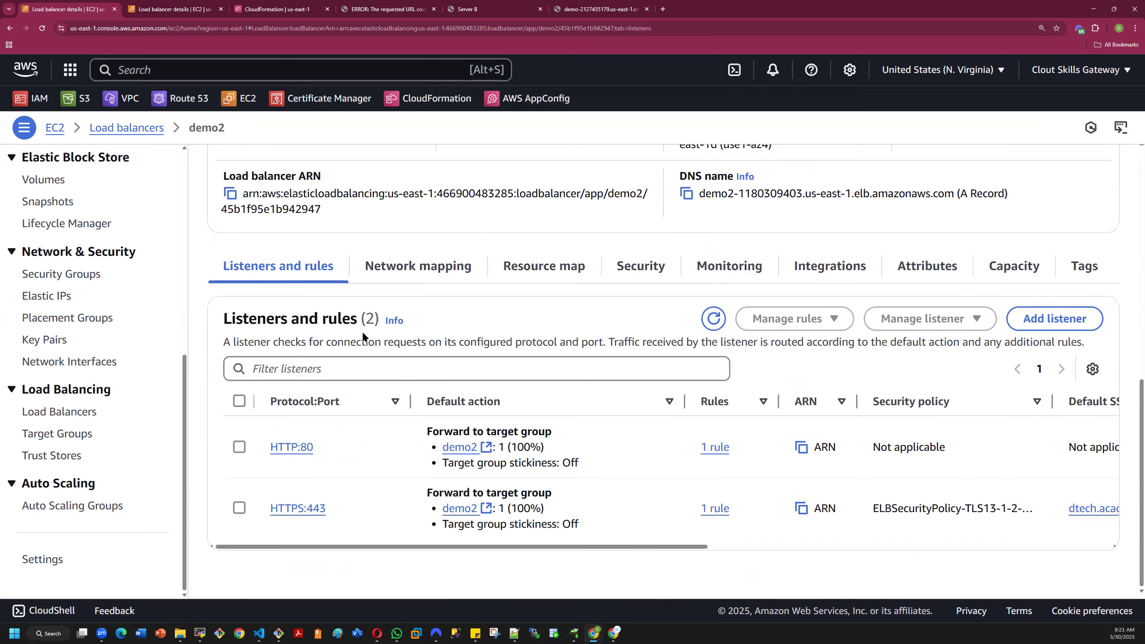
scroll(332, 459, "up", 7)
scroll(333, 459, "down", 6)
scroll(333, 458, "up", 6)
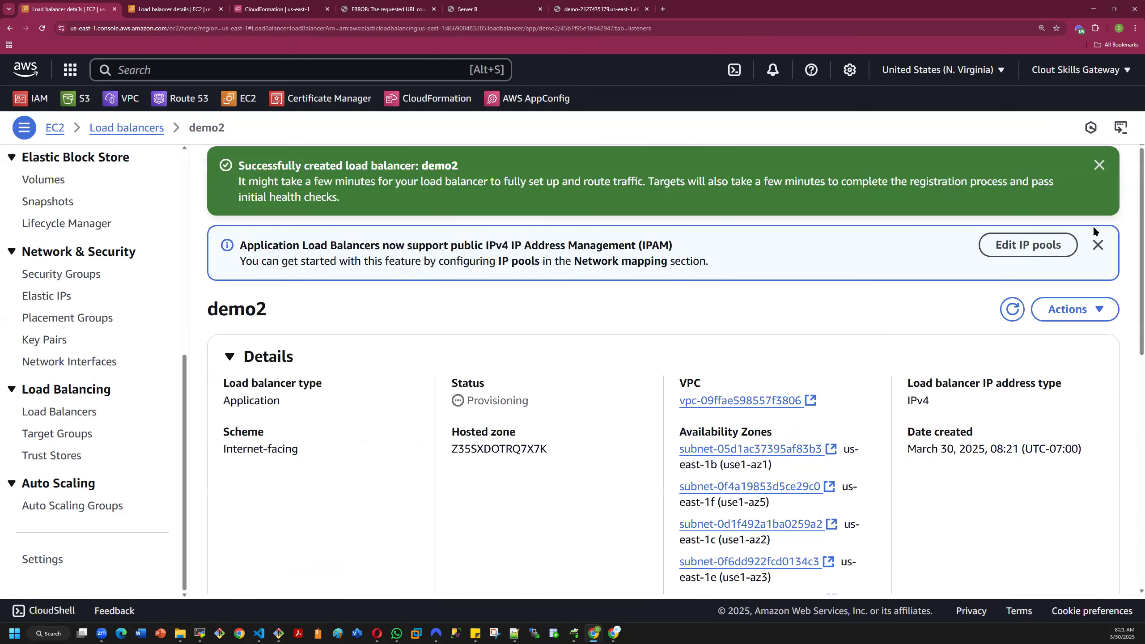
left_click(1099, 165)
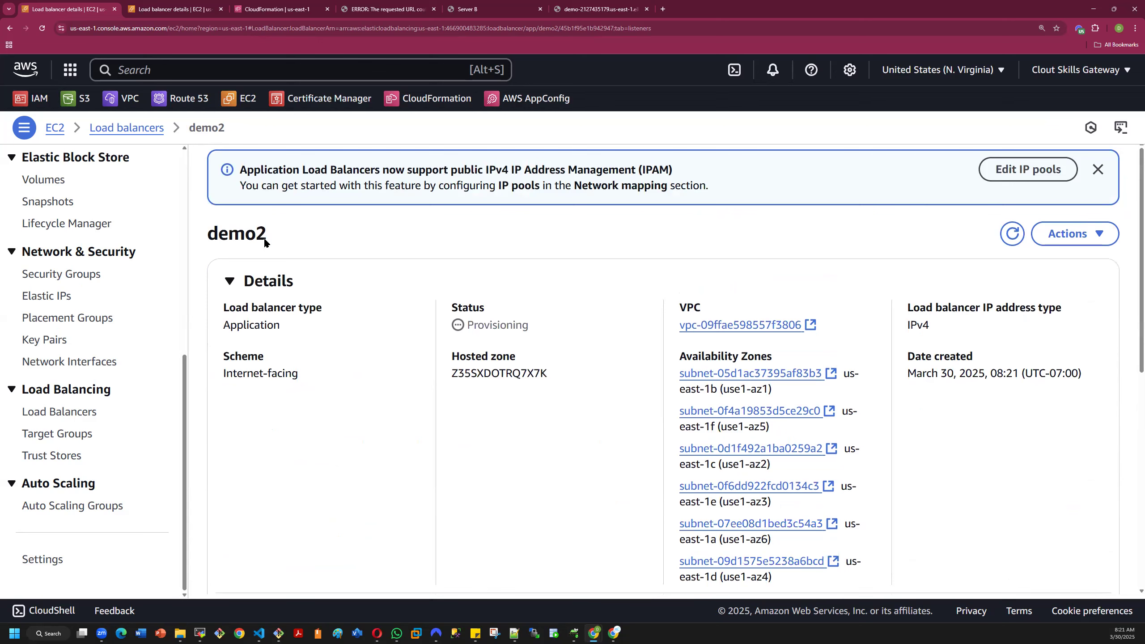
- Return to the load balancer list, select only demo2 and copy its DNS name
left_click(133, 134)
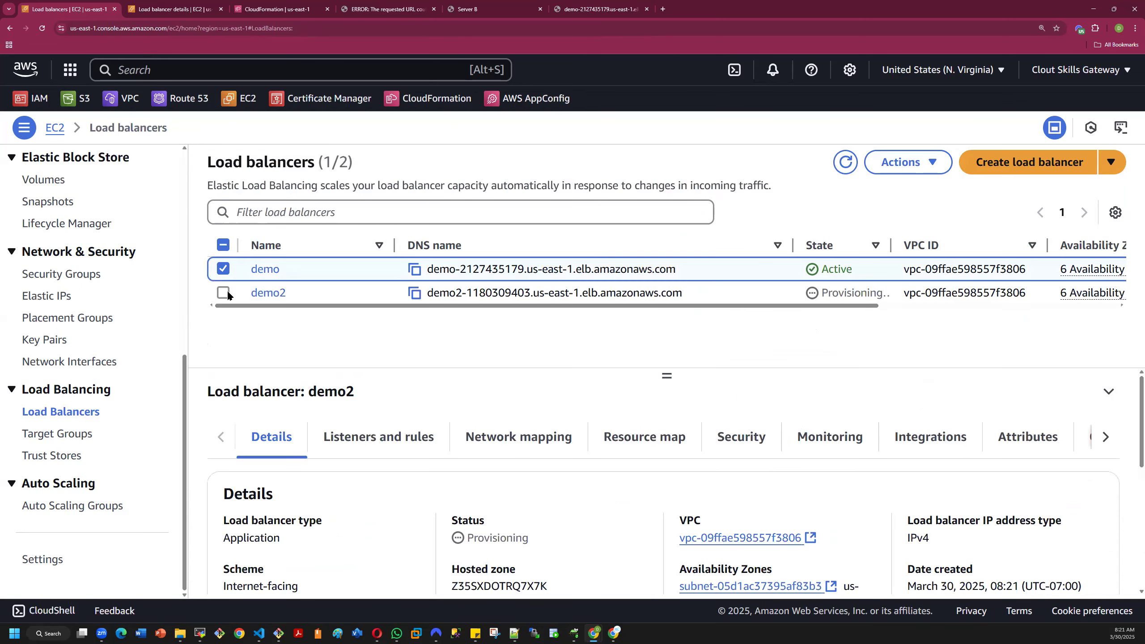
left_click(224, 270)
left_click(223, 293)
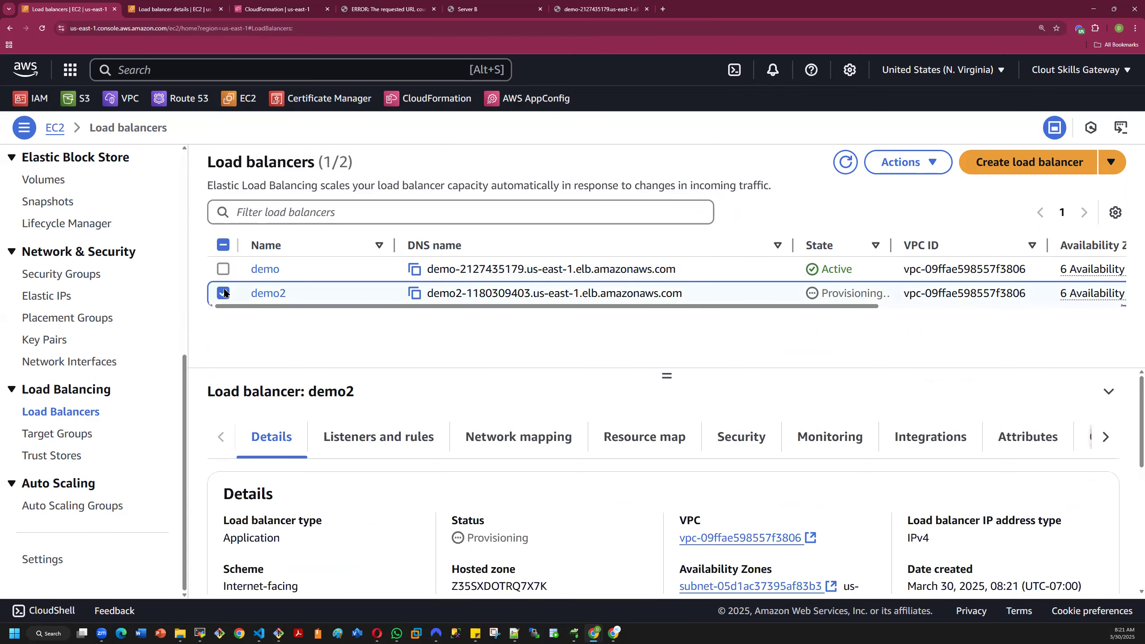
left_click(415, 294)
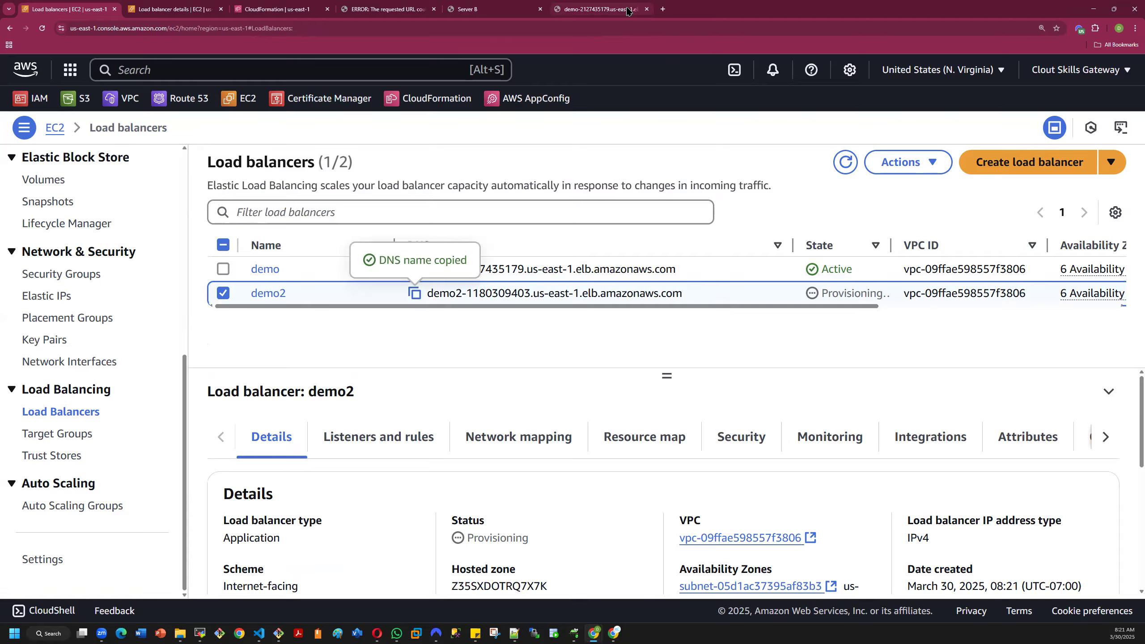
left_click(600, 9)
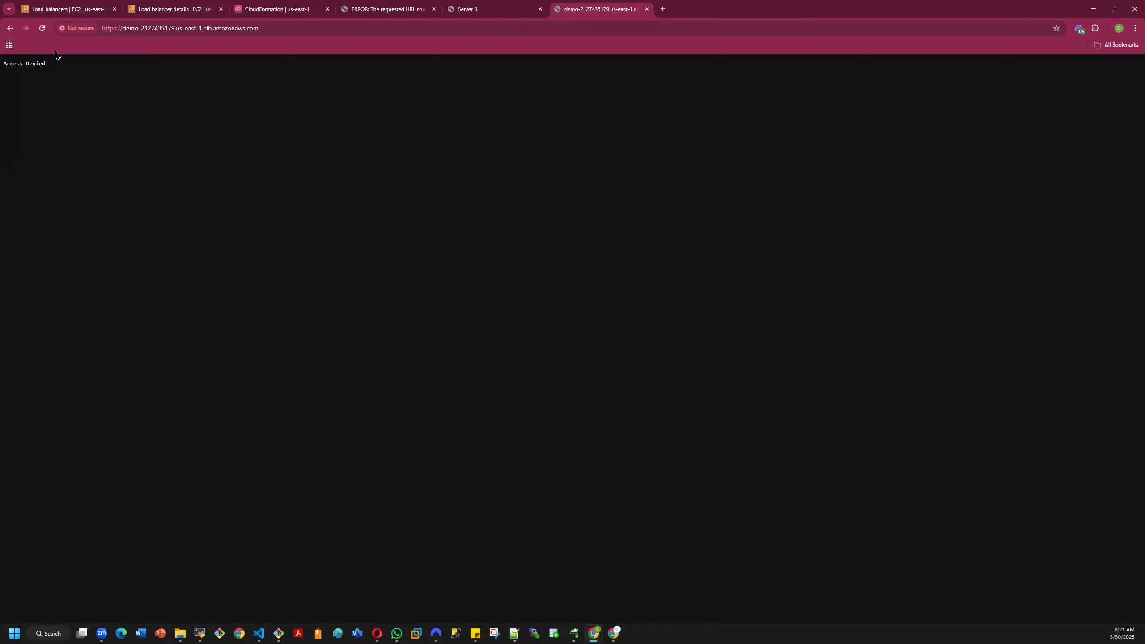
left_click(42, 28)
left_click(154, 29)
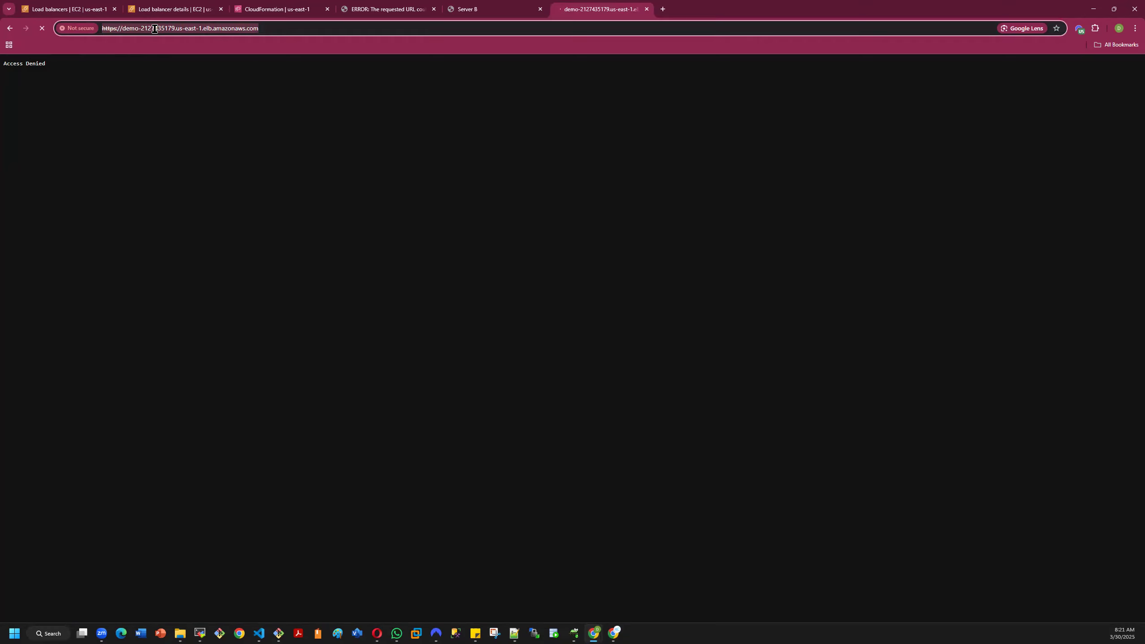
key("ctrl+v")
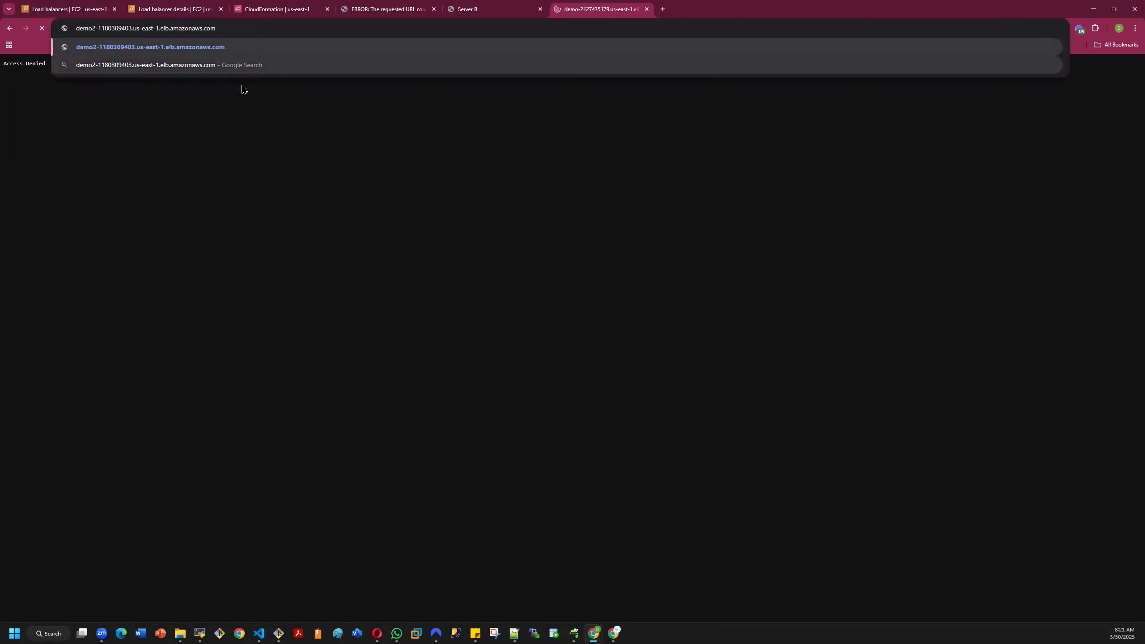
key("BackSpace")
key("BackSpace")
key("BackSpace")
key("BackSpace")
key("BackSpace")
key("BackSpace")
key("BackSpace")
key("BackSpace")
key("BackSpace")
key("BackSpace")
key("BackSpace")
key("BackSpace")
key("BackSpace")
key("BackSpace")
key("BackSpace")
key("BackSpace")
key("BackSpace")
key("BackSpace")
key("BackSpace")
key("BackSpace")
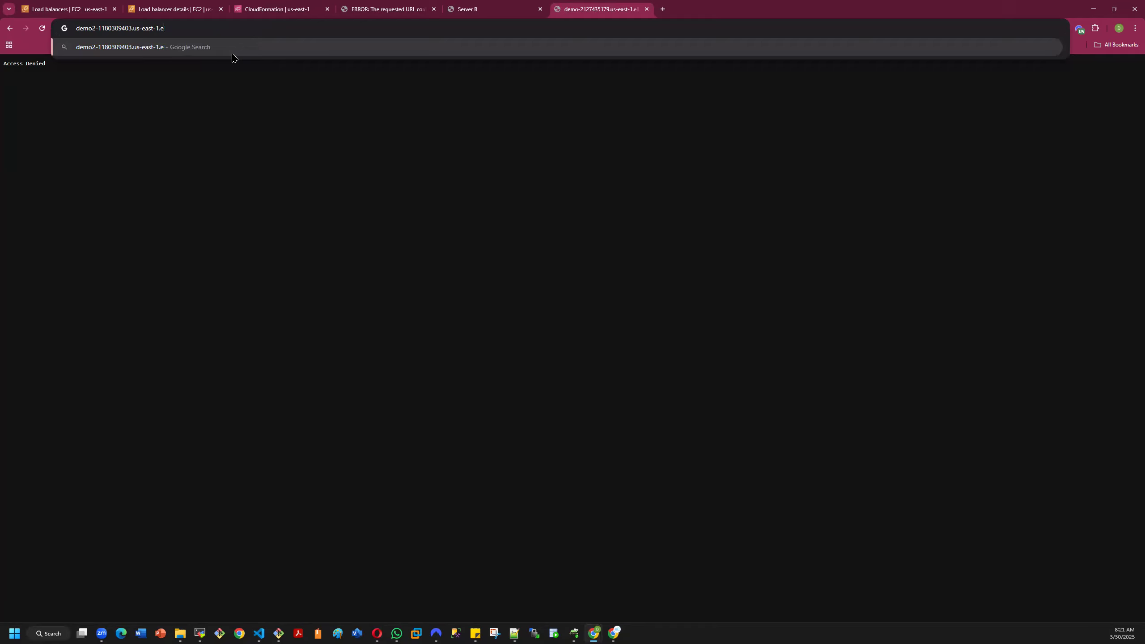
key("BackSpace")
key("BackSpace")
key("BackSpace")
key("BackSpace")
key("BackSpace")
key("BackSpace")
key("BackSpace")
key("BackSpace")
key("BackSpace")
key("BackSpace")
key("BackSpace")
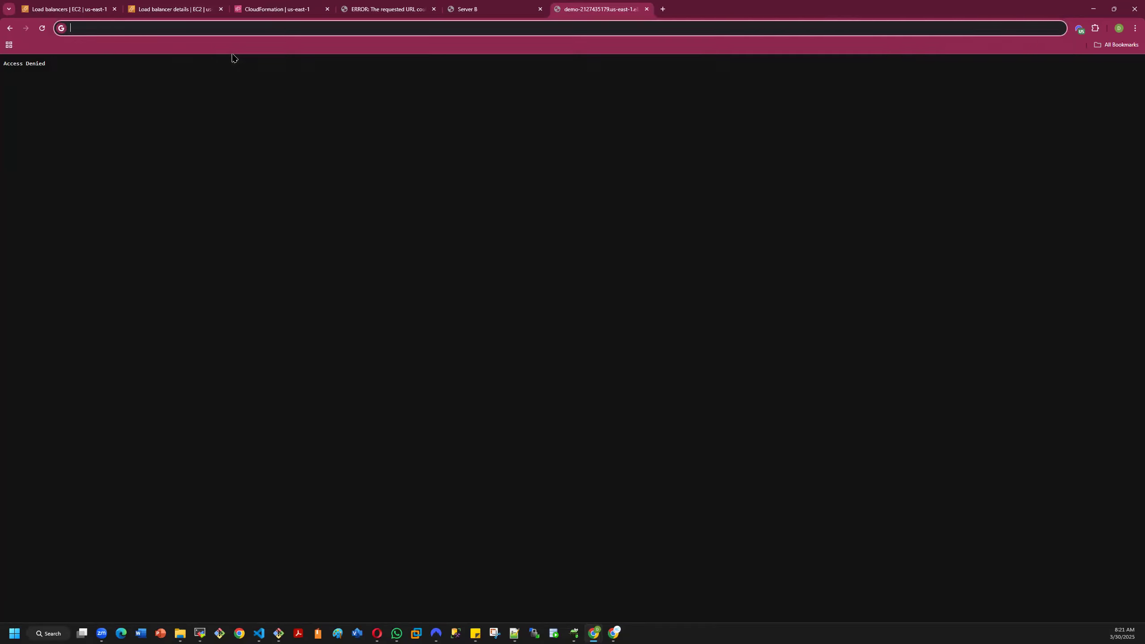
left_click(229, 296)
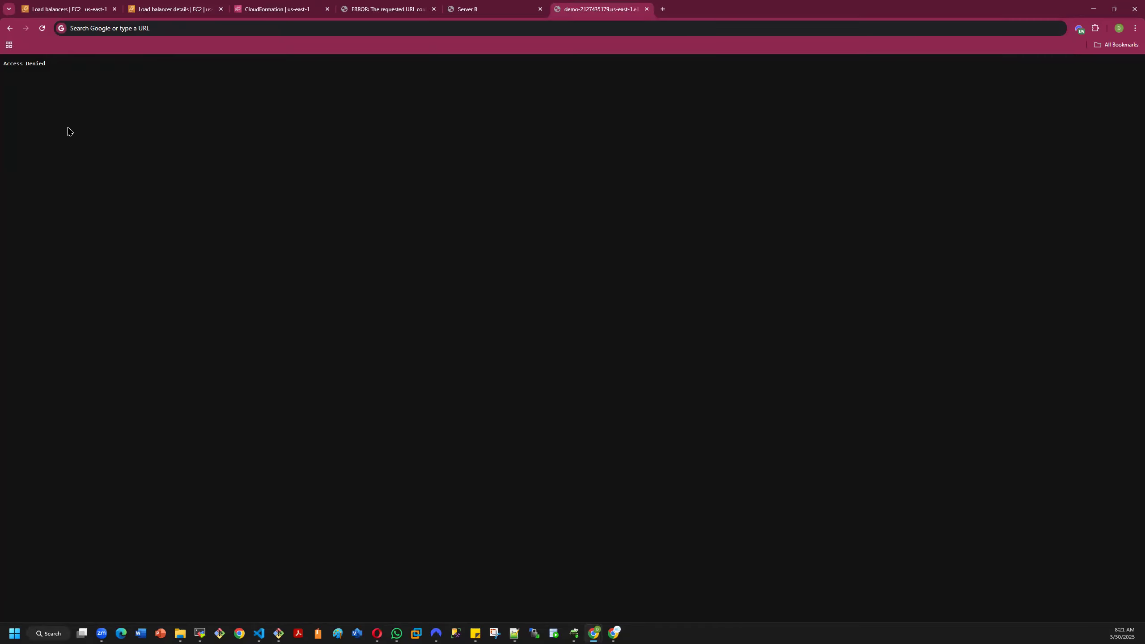
left_click(10, 29)
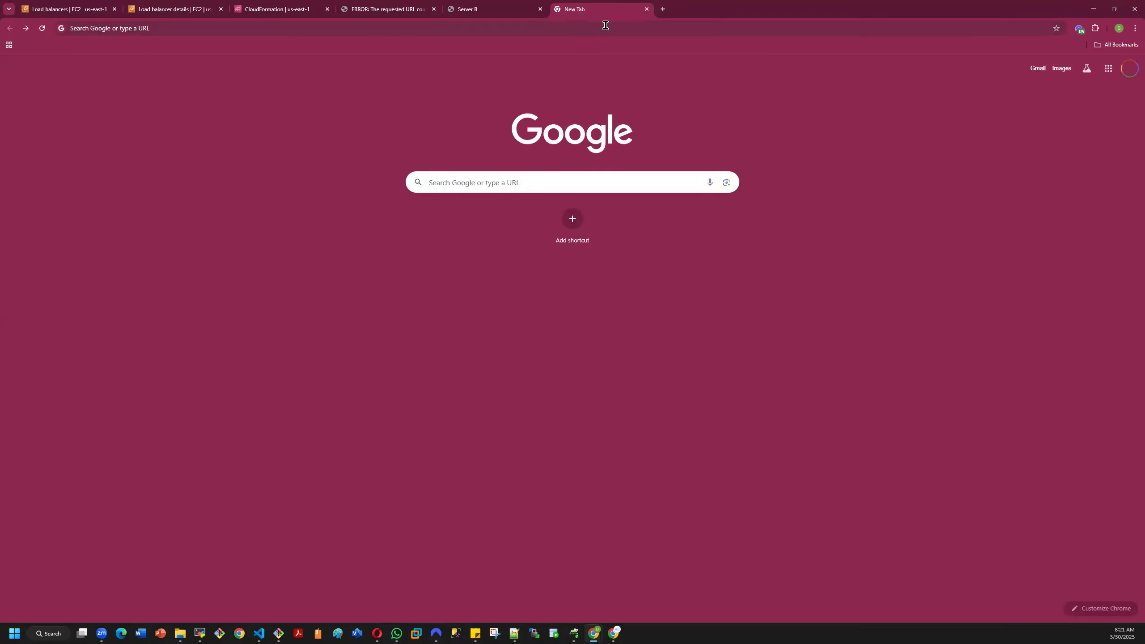
- Close the blank page and the Server A test page, and check the demo5 stack outputs and the Server B page
left_click(646, 9)
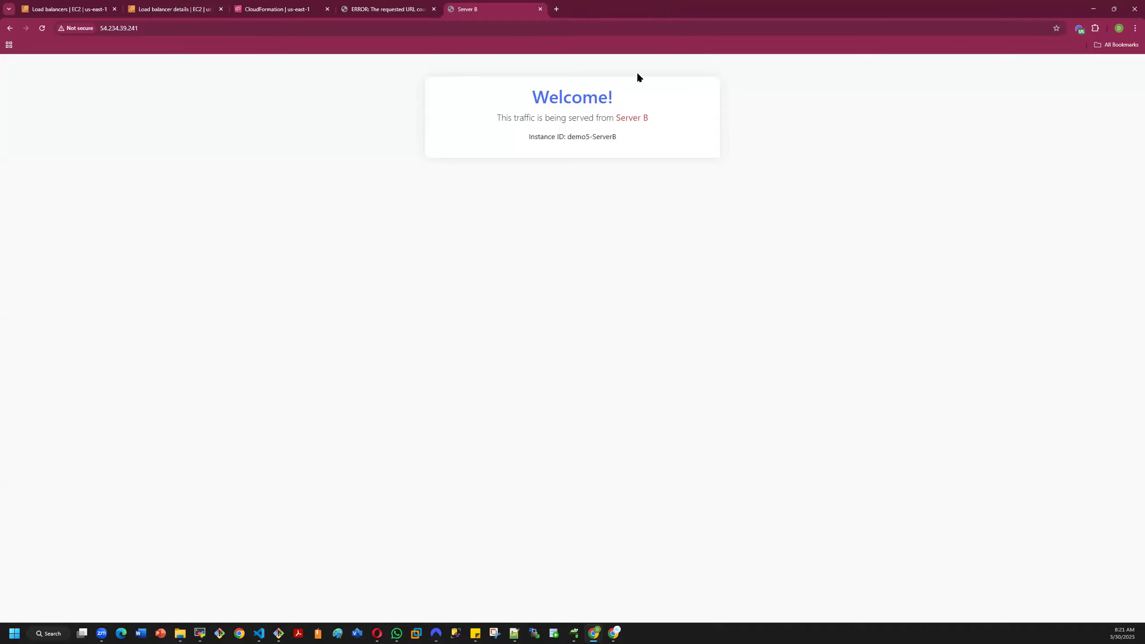
left_click(381, 10)
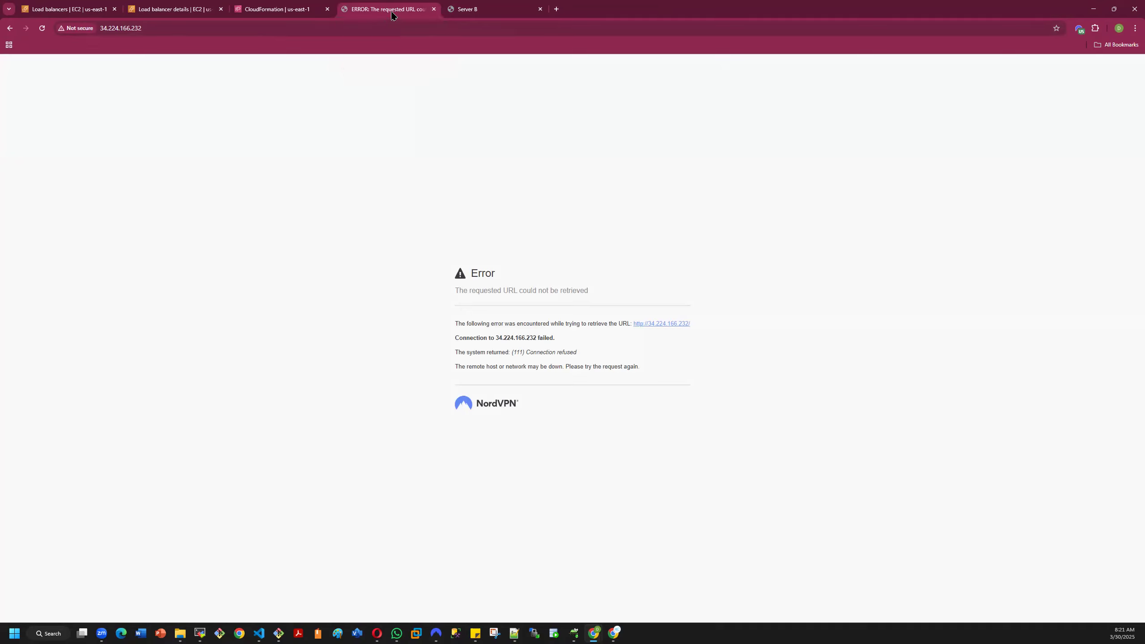
left_click(434, 9)
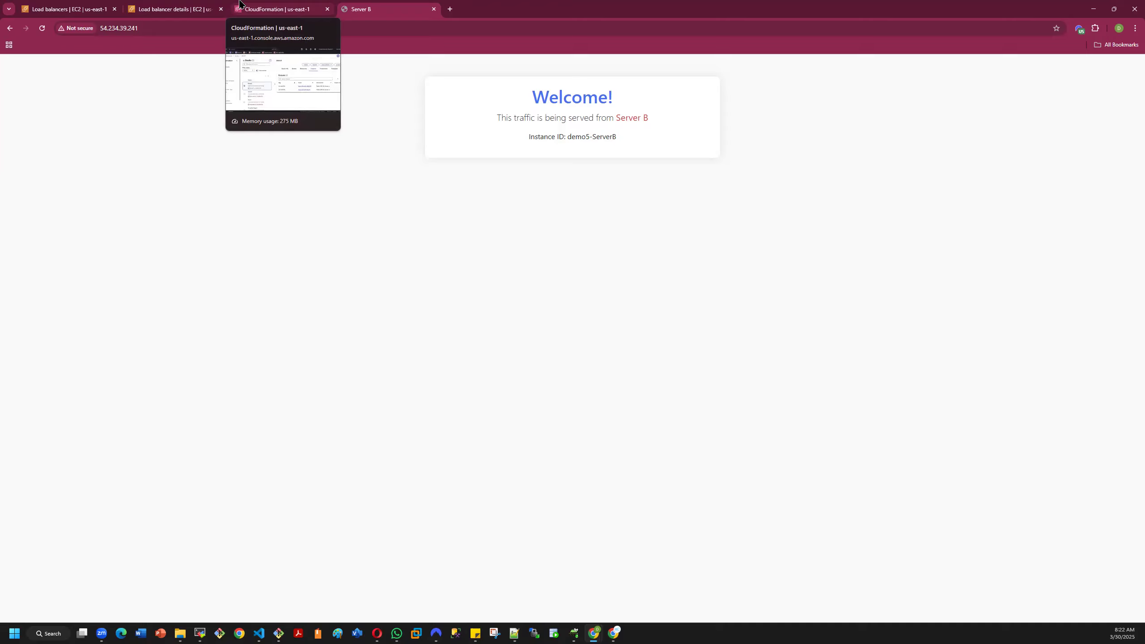
left_click(287, 14)
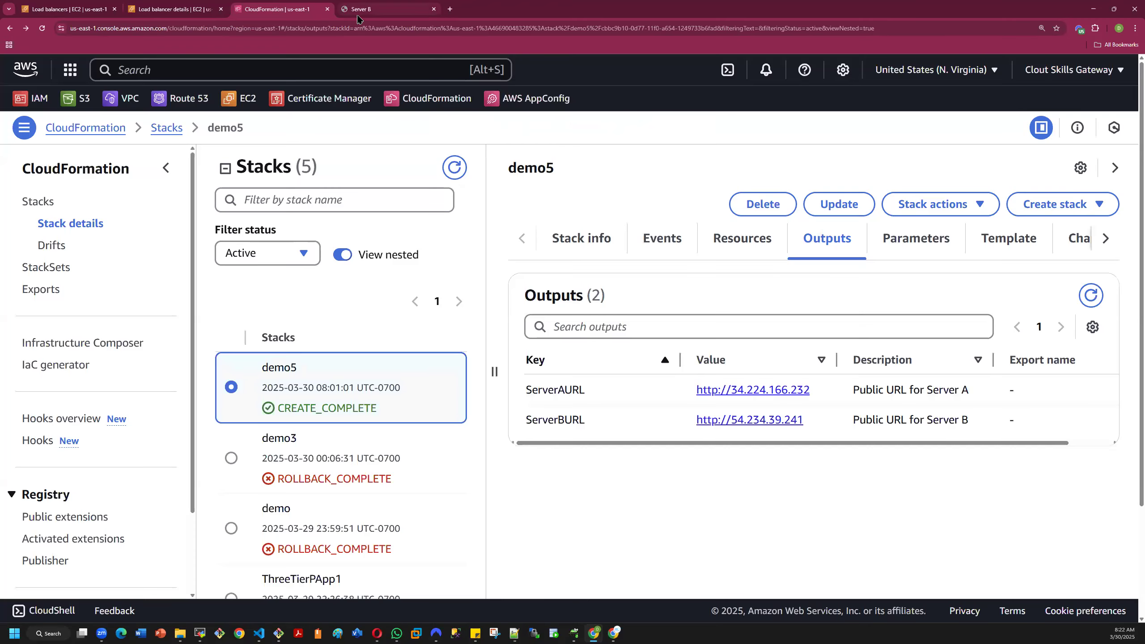
left_click(373, 11)
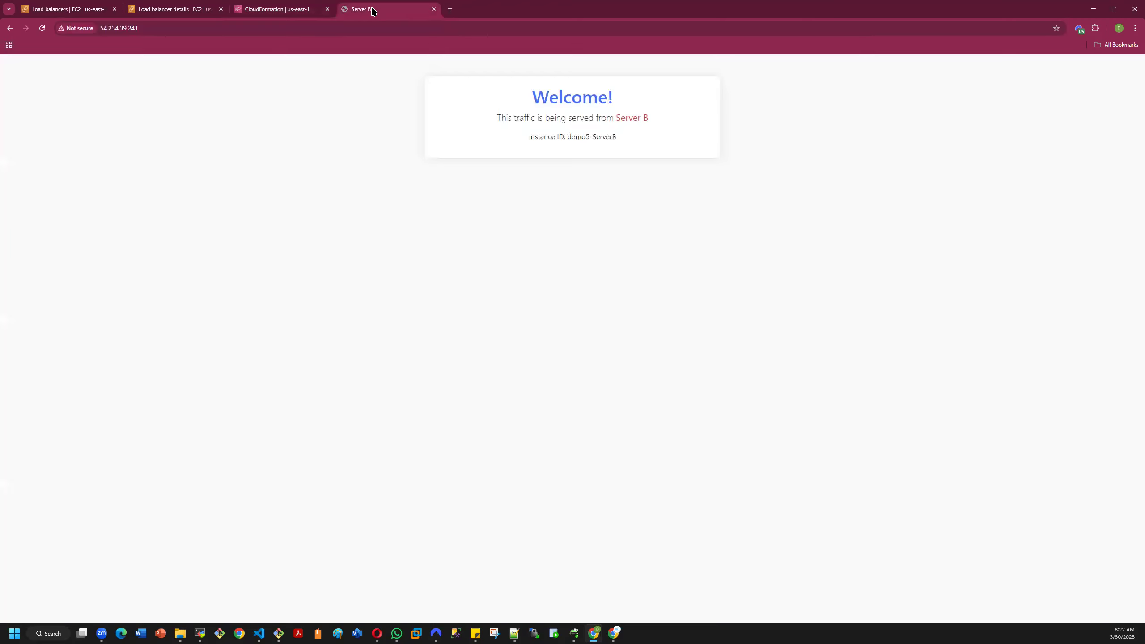
- Go from the demo load balancer's details to the load balancer list, select only demo2 and copy its DNS name
left_click(154, 13)
scroll(461, 203, "up", 5)
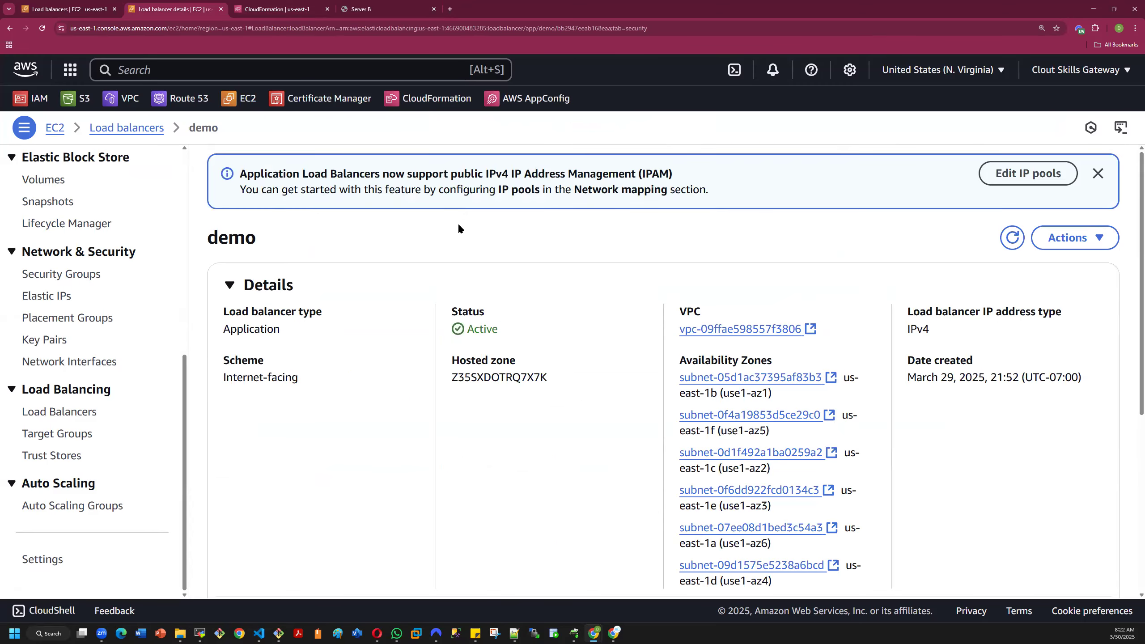
left_click(141, 128)
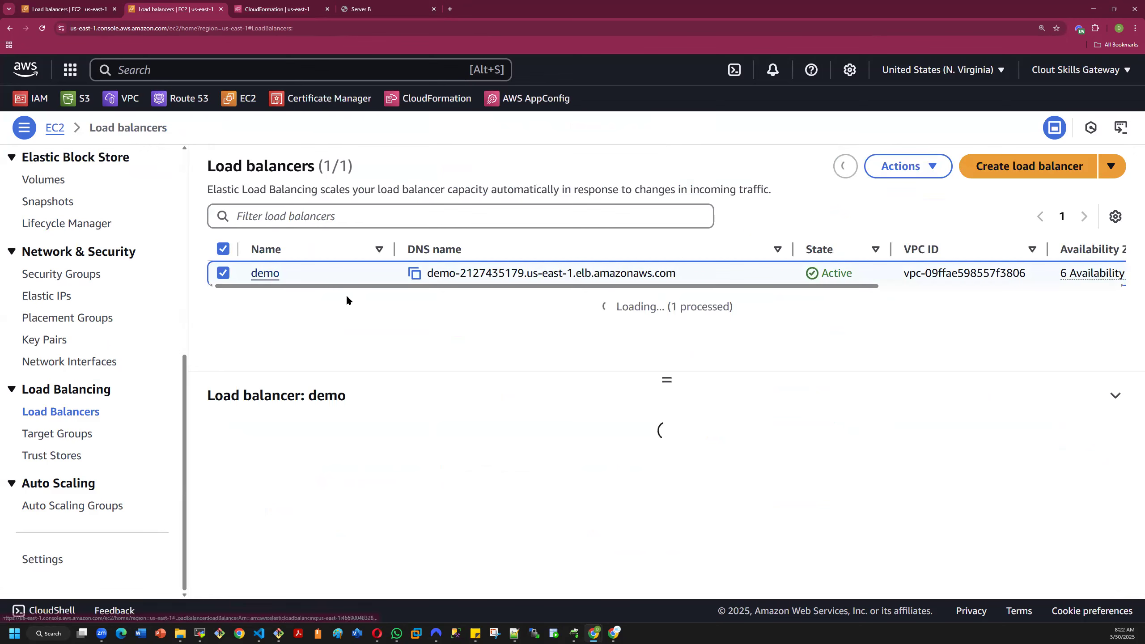
left_click(223, 274)
left_click(223, 296)
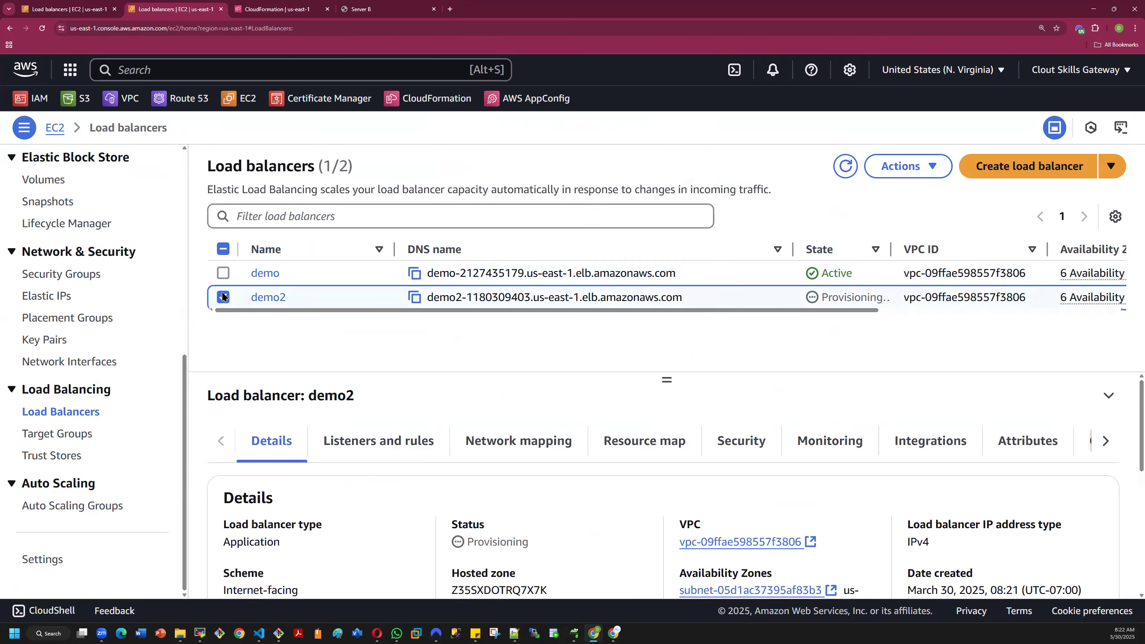
left_click(416, 298)
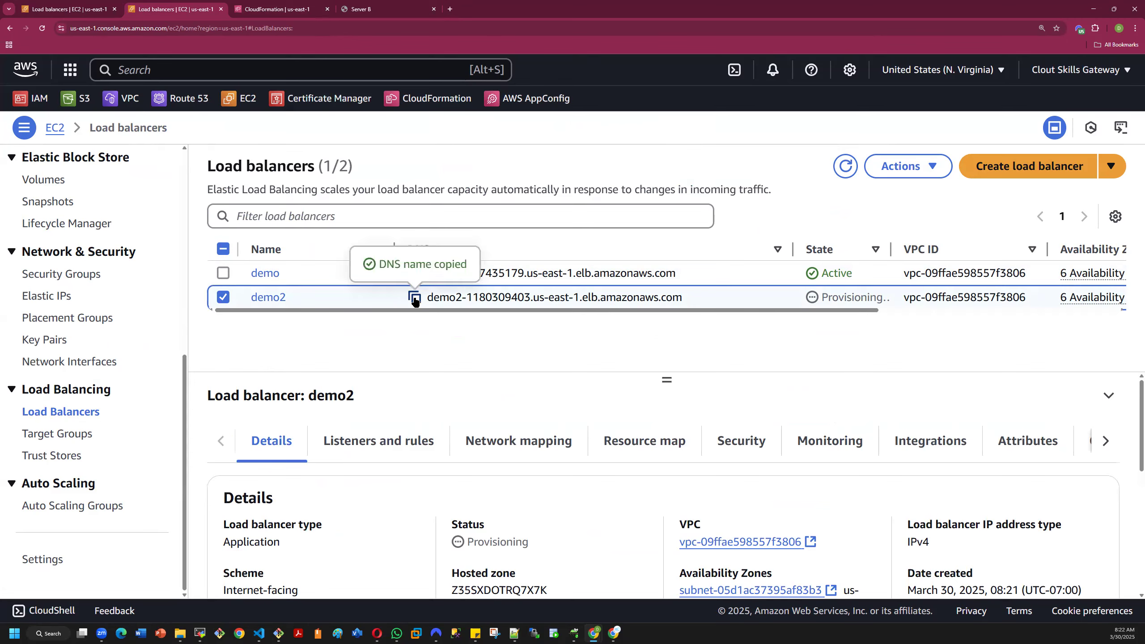
- Open demo2's DNS name in a new browser tab, reload it and check the load balancer's state in the list
left_click(449, 10)
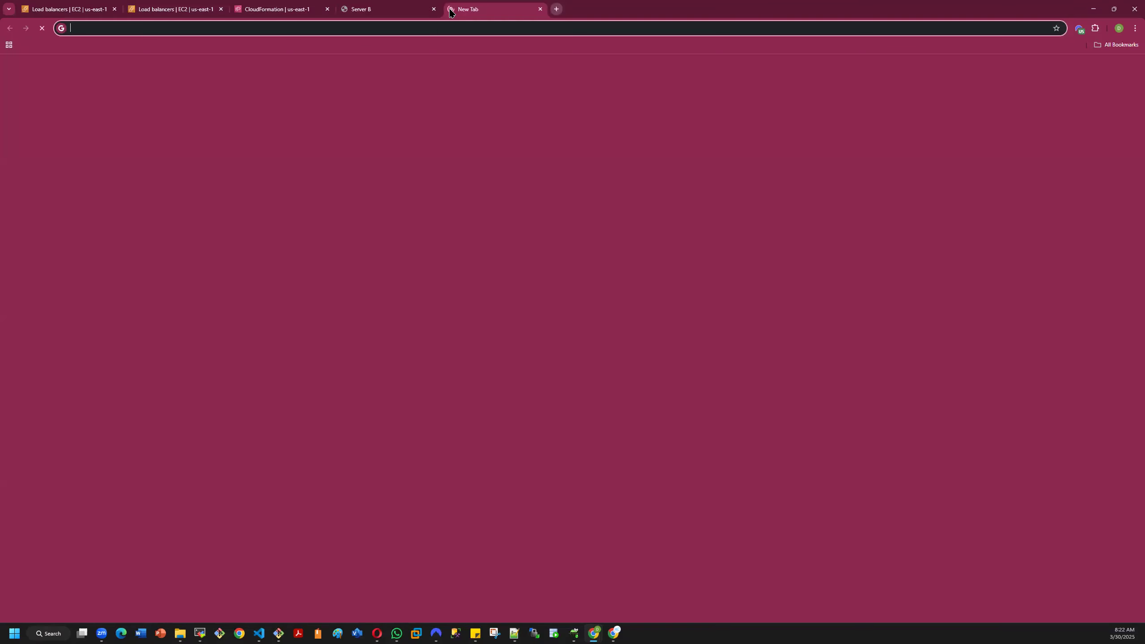
key("ctrl+v")
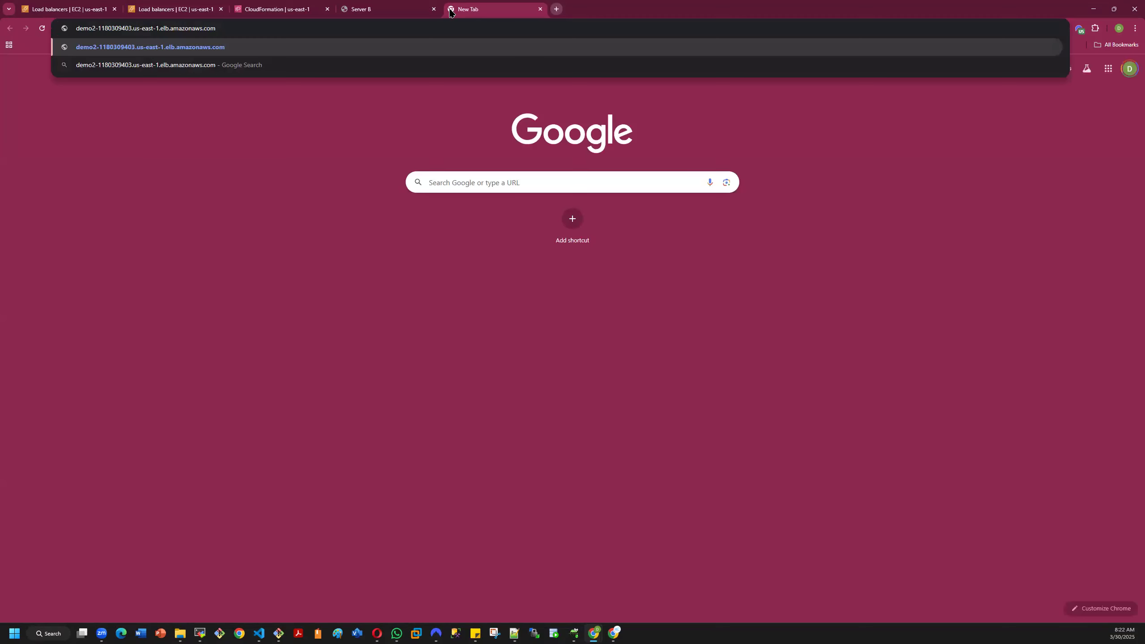
key("Return")
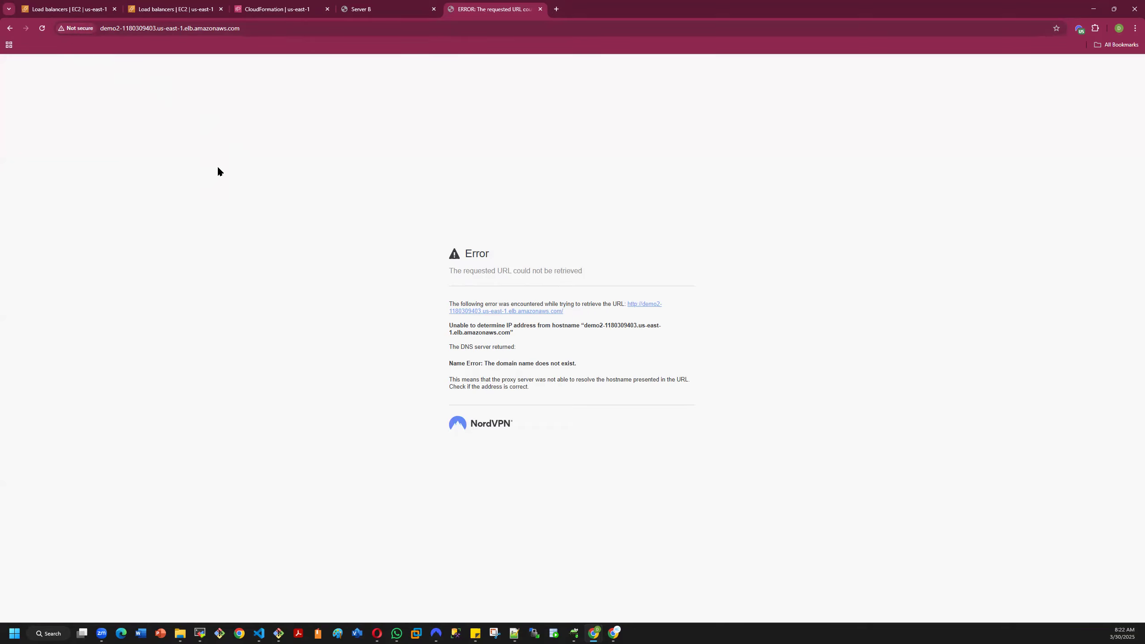
left_click(42, 28)
left_click(76, 9)
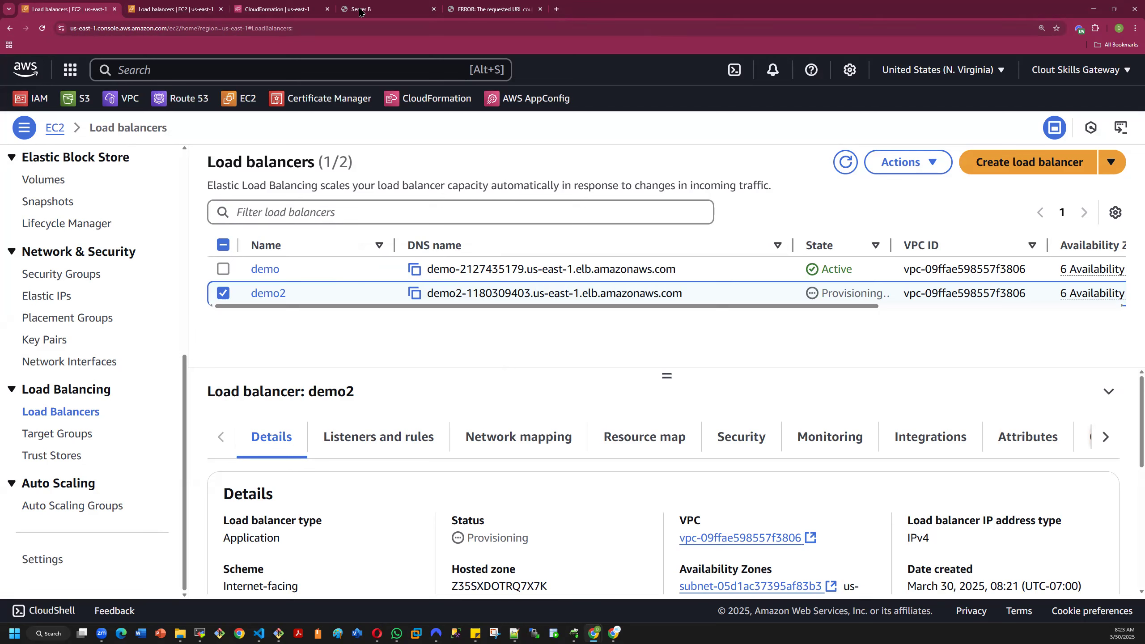
- Open the dtech.academy hosted zone's records in Route 53 and return to the load balancer list
left_click(281, 9)
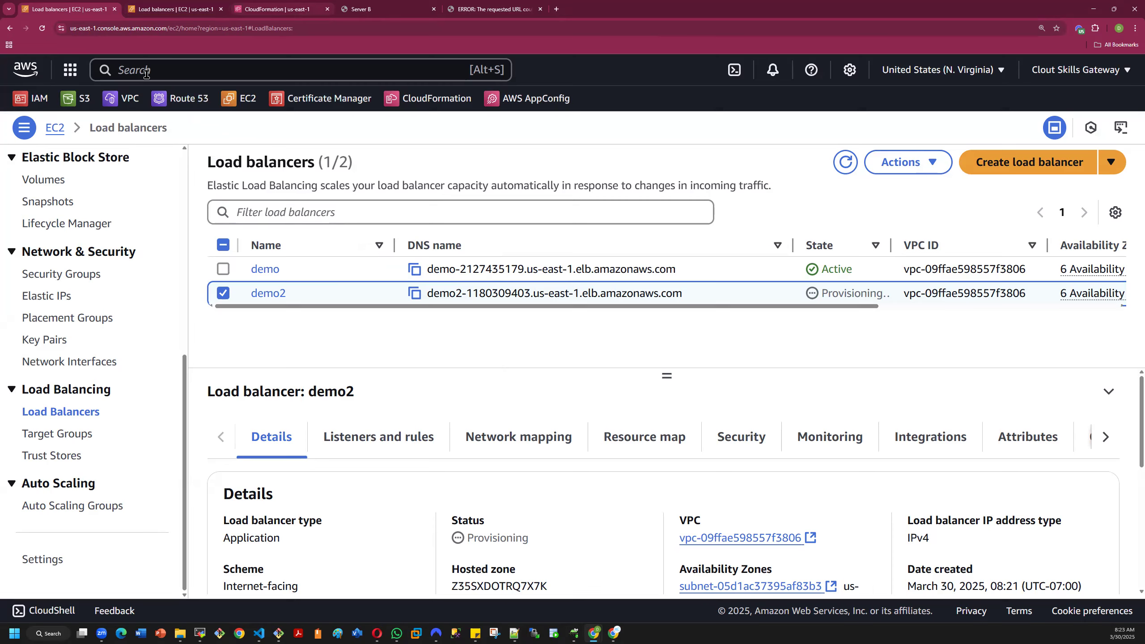
left_click(190, 104)
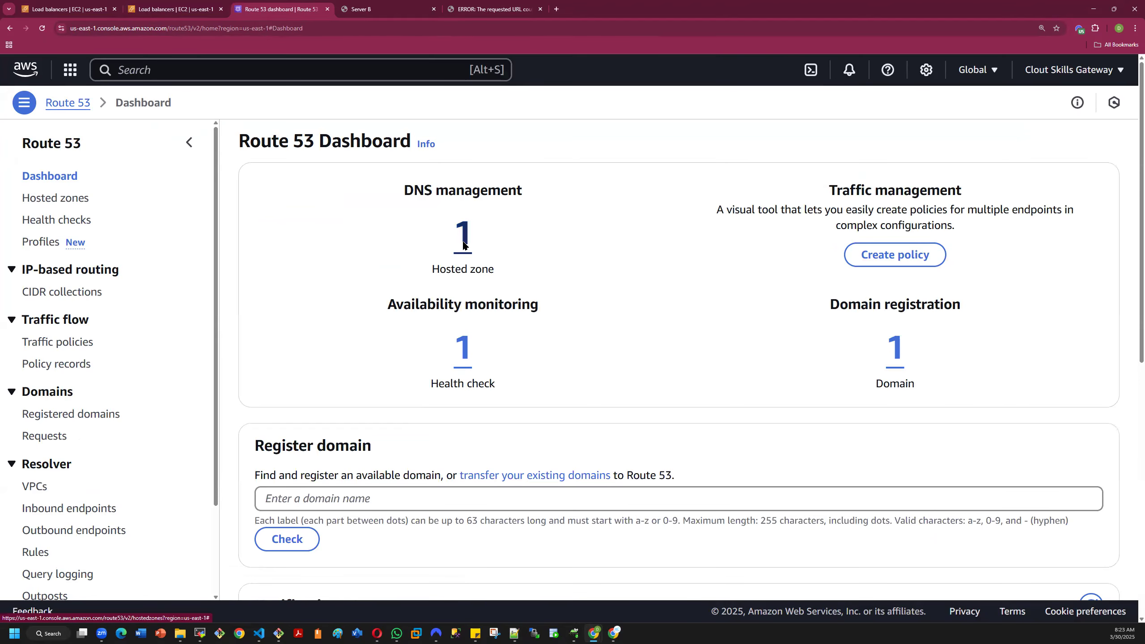
left_click(534, 312)
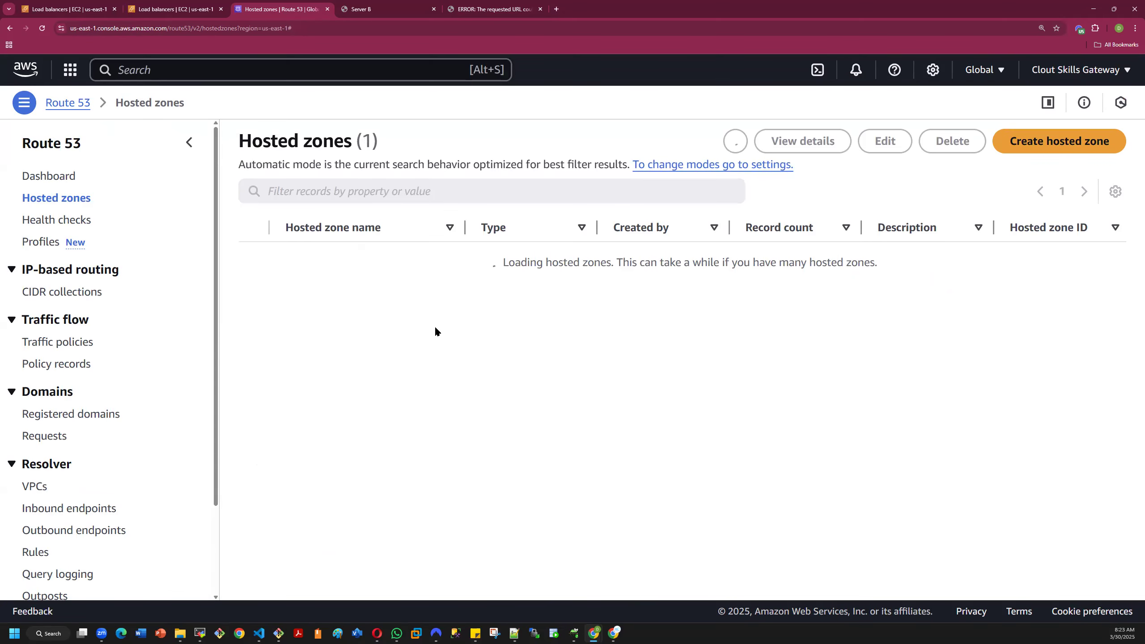
left_click(322, 287)
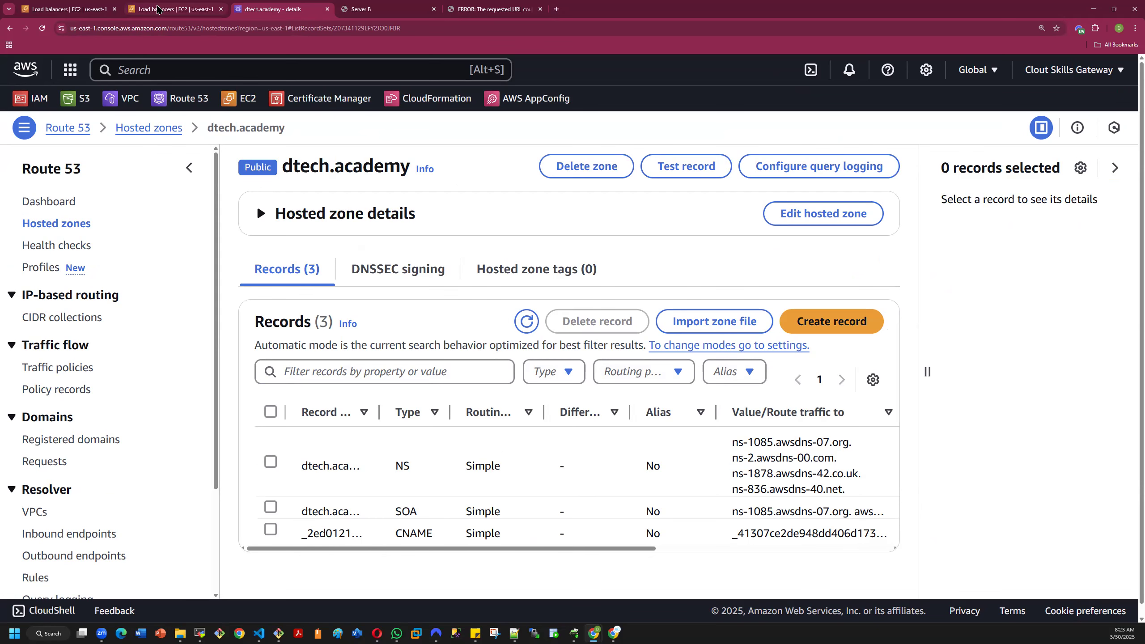
left_click(158, 9)
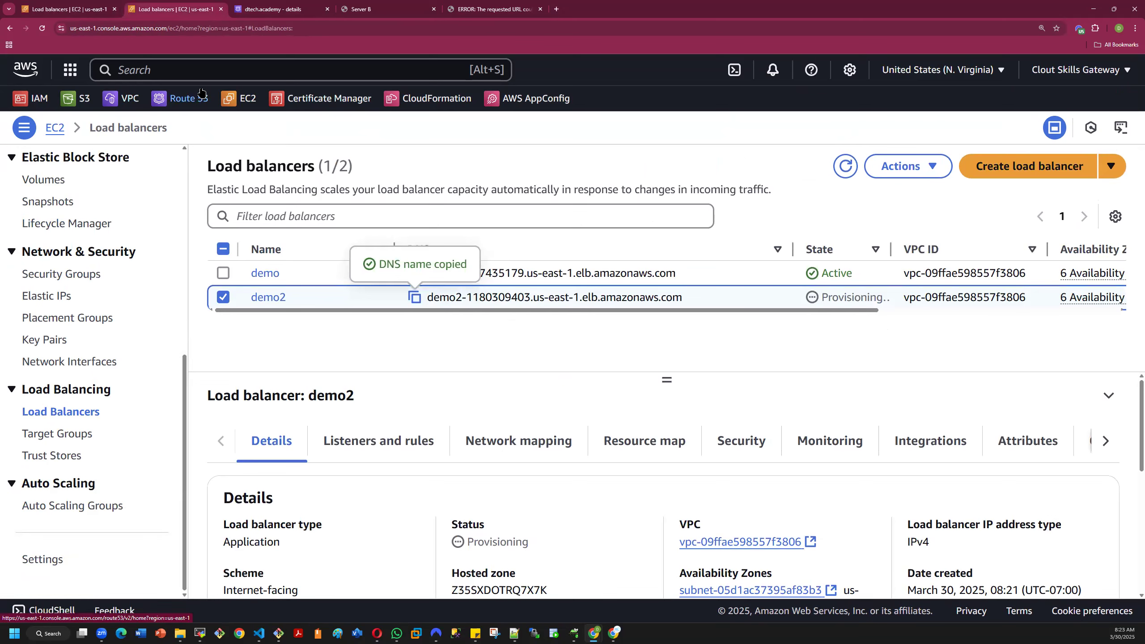
- Search the services for Certificate Manager and open its console page
left_click(194, 71)
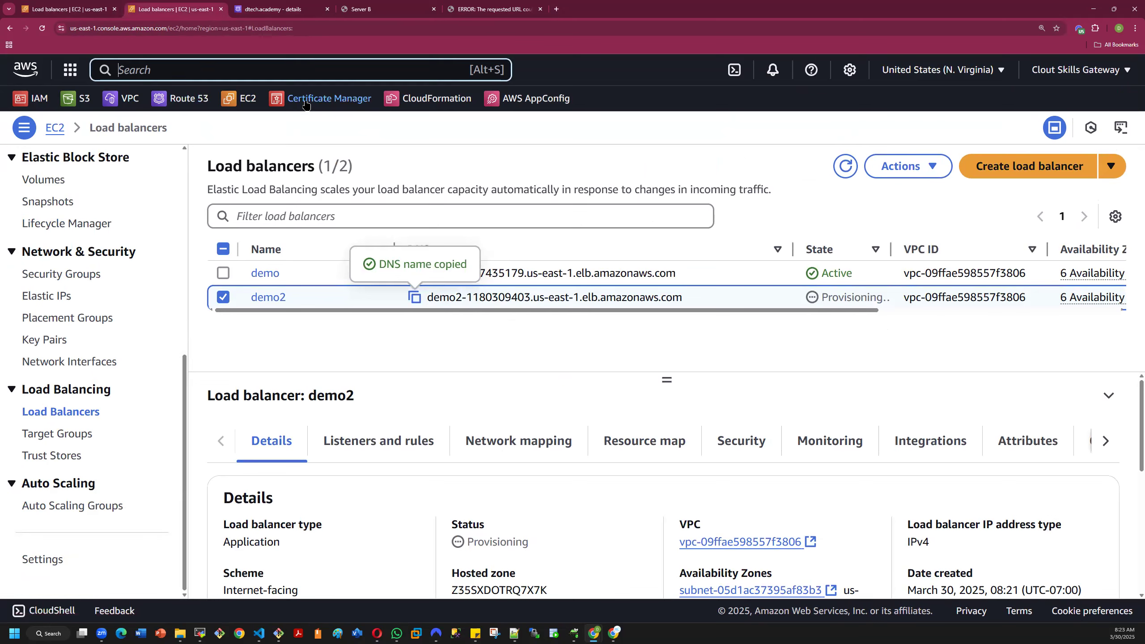
type("cer")
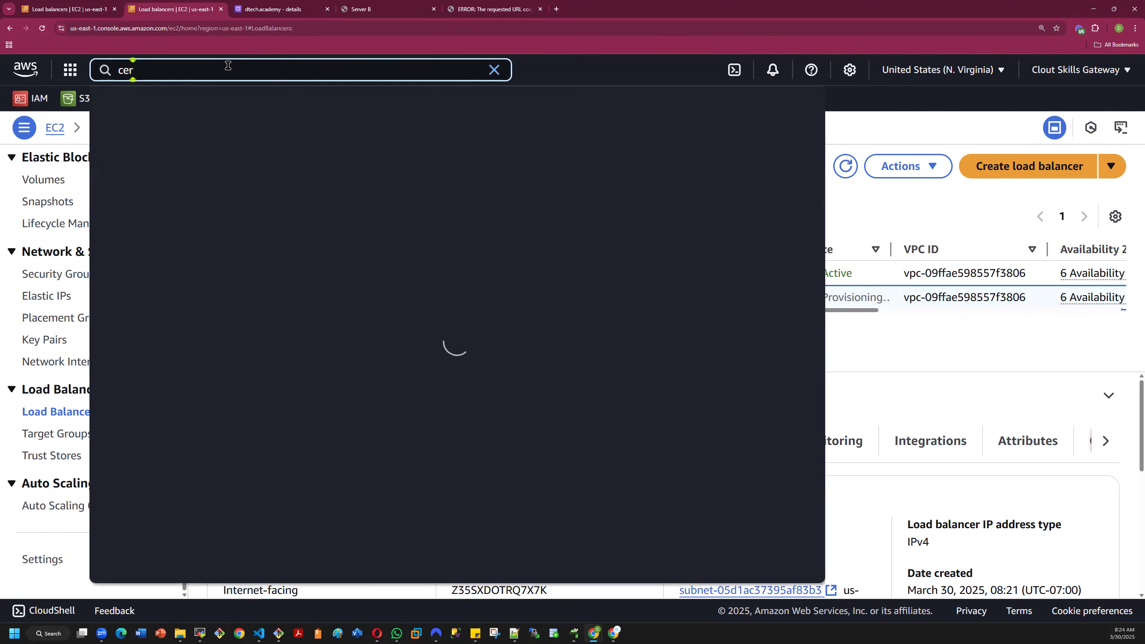
type("ti")
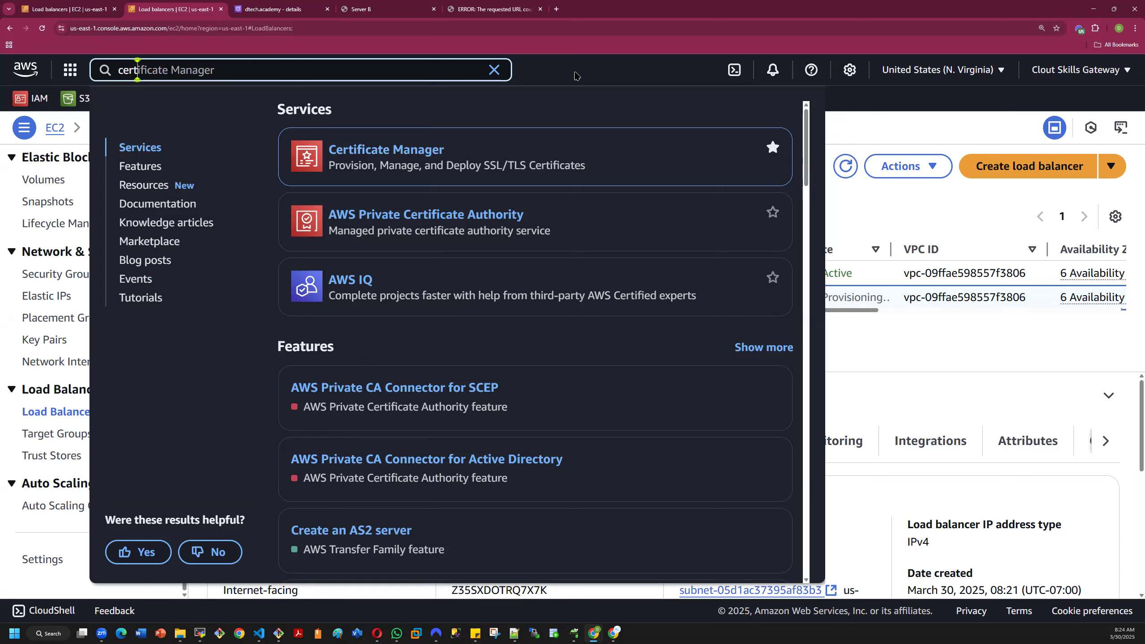
key("Escape")
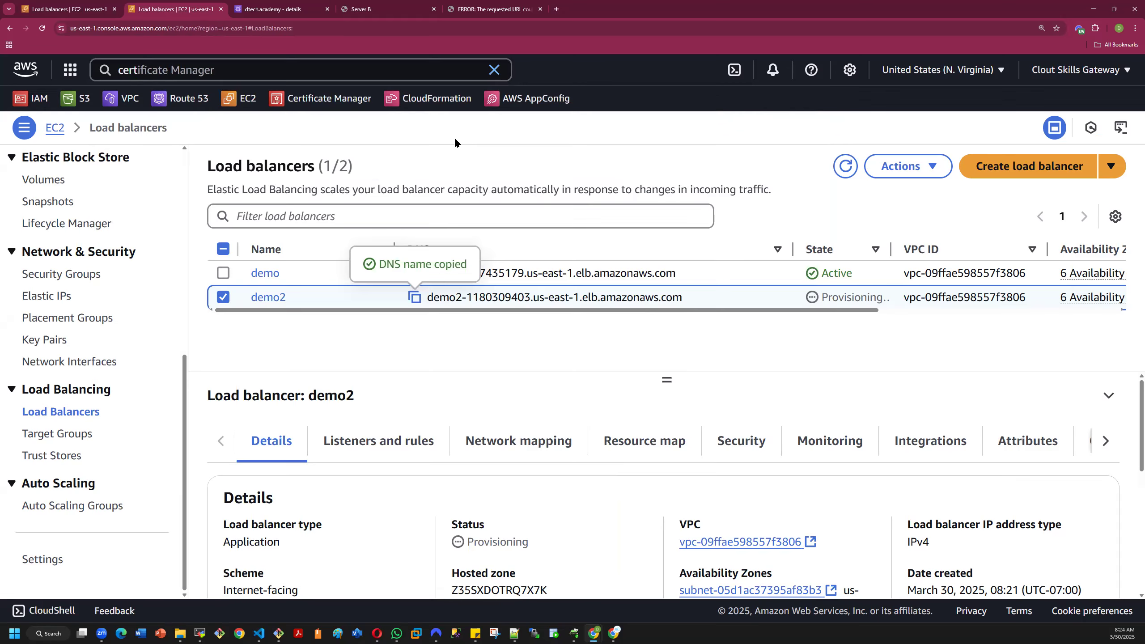
left_click(329, 98)
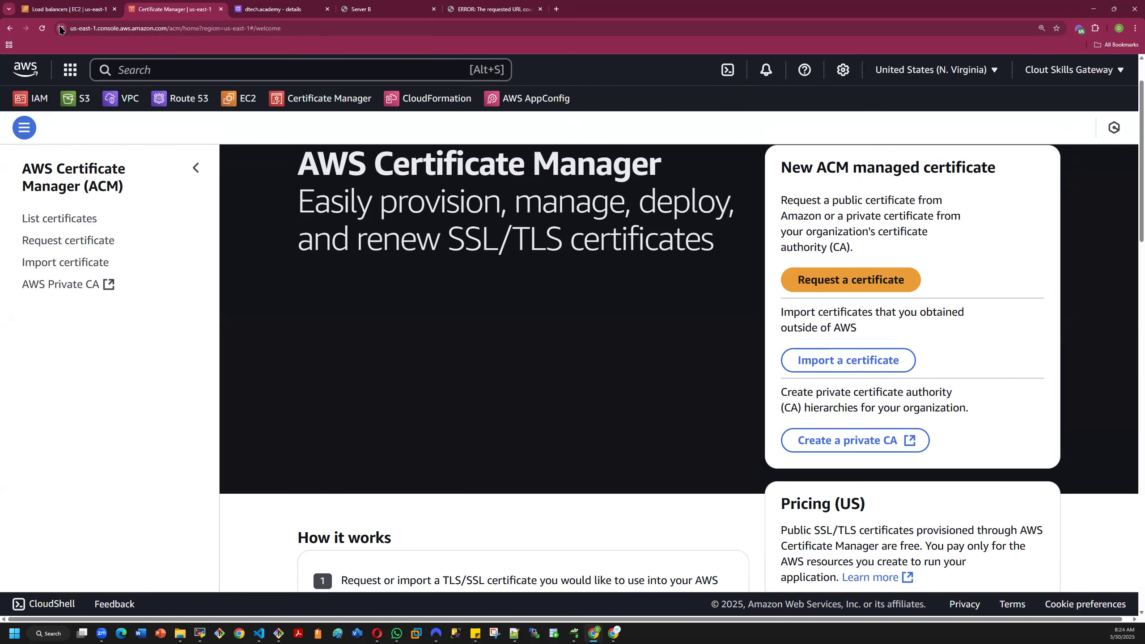
- View the AWS console site's own security certificate in the browser's certificate viewer and close it
left_click(61, 28)
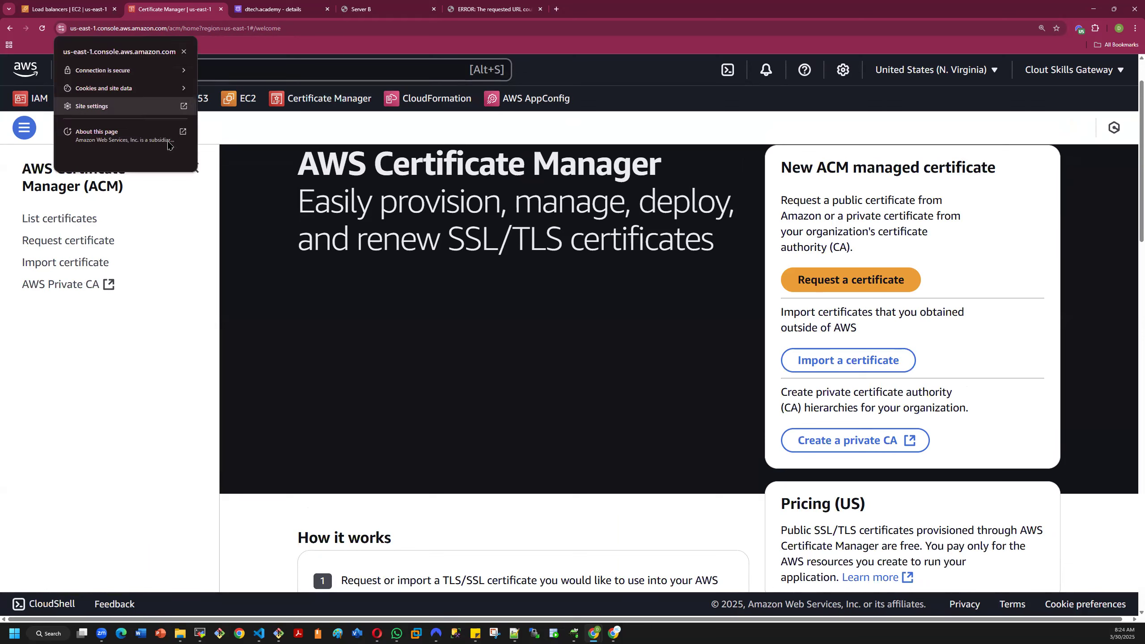
left_click(141, 71)
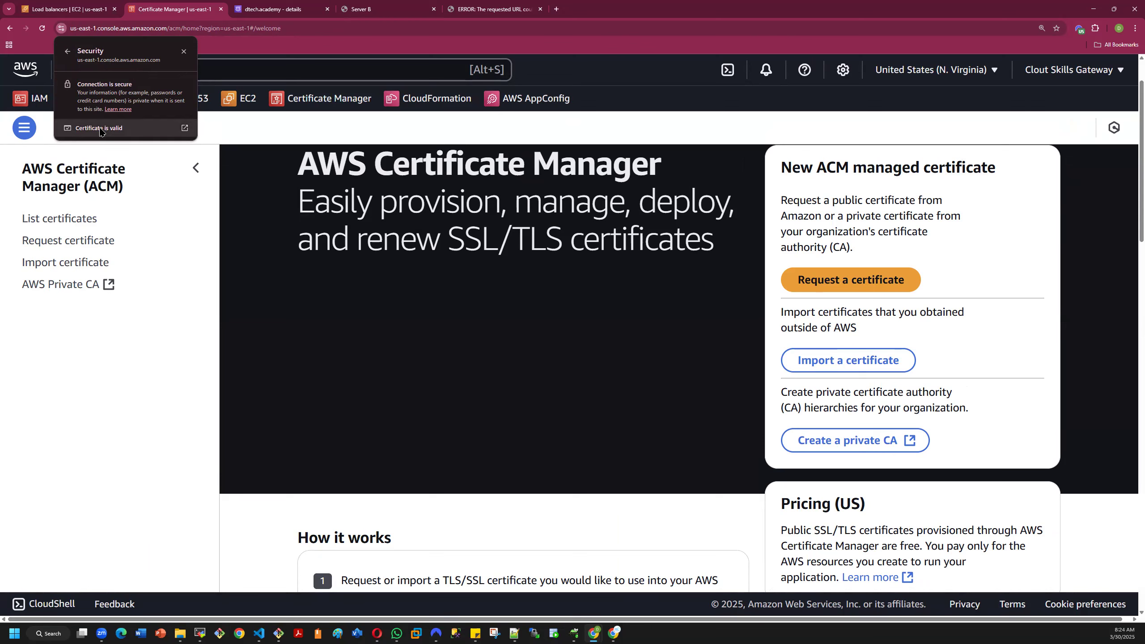
left_click(99, 129)
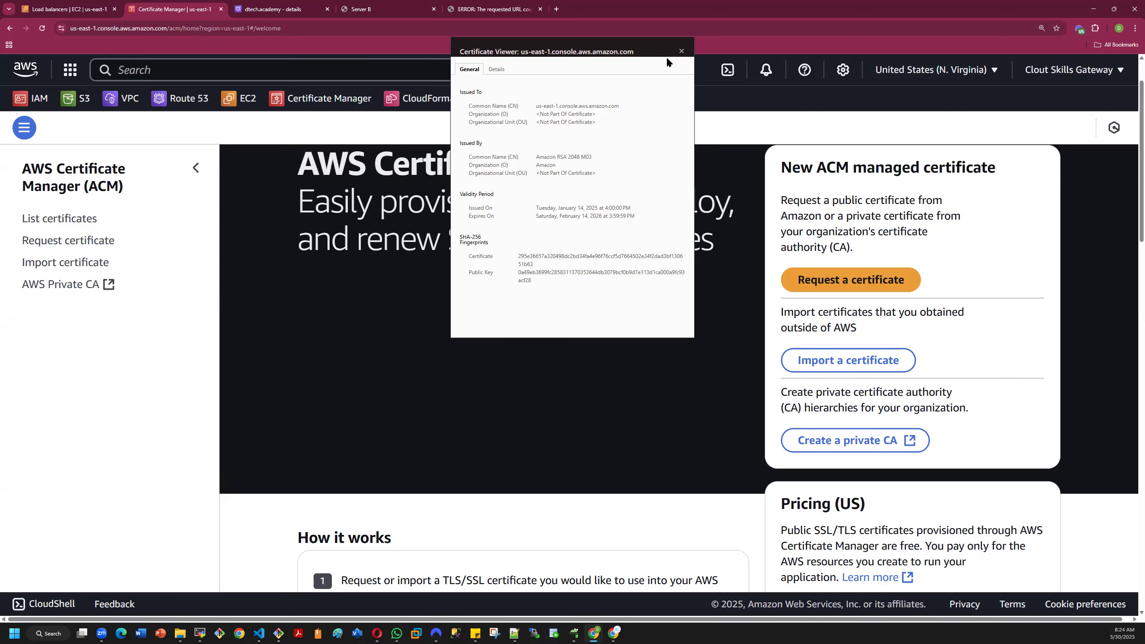
left_click(681, 52)
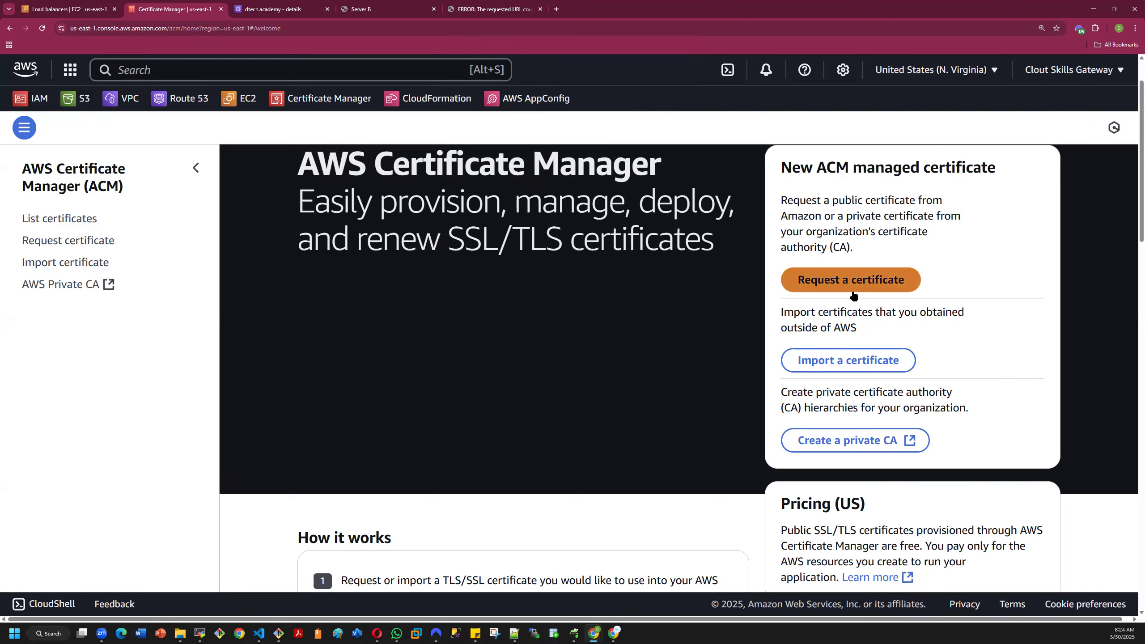
- Request a public certificate for the domain dtech.academy with DNS validation and the RSA 2048 key algorithm
left_click(828, 283)
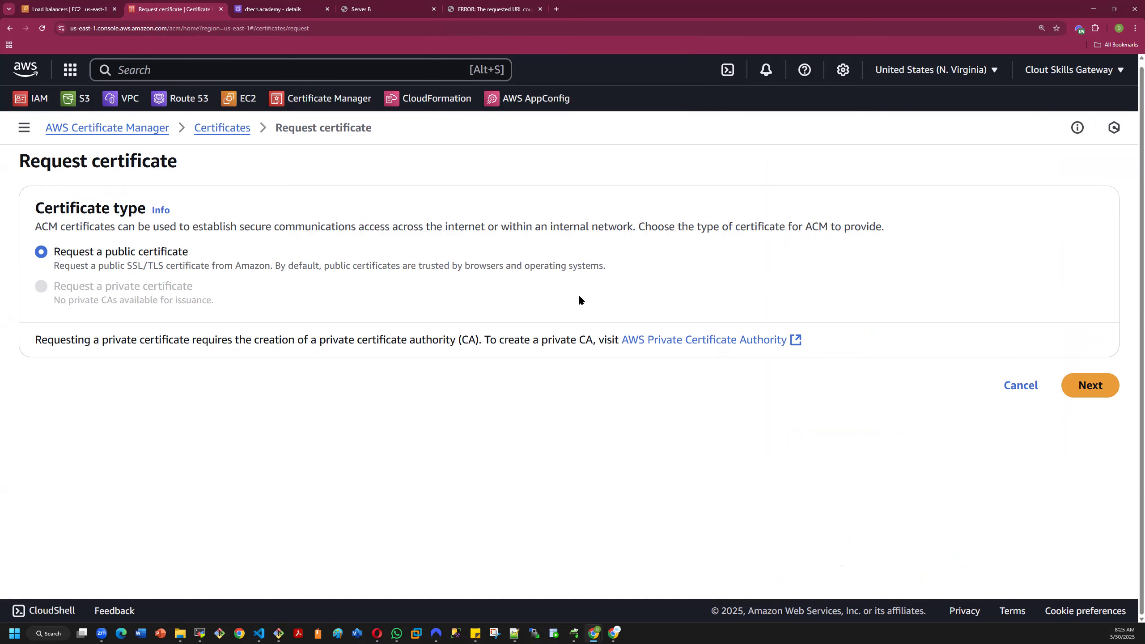
left_click(1092, 386)
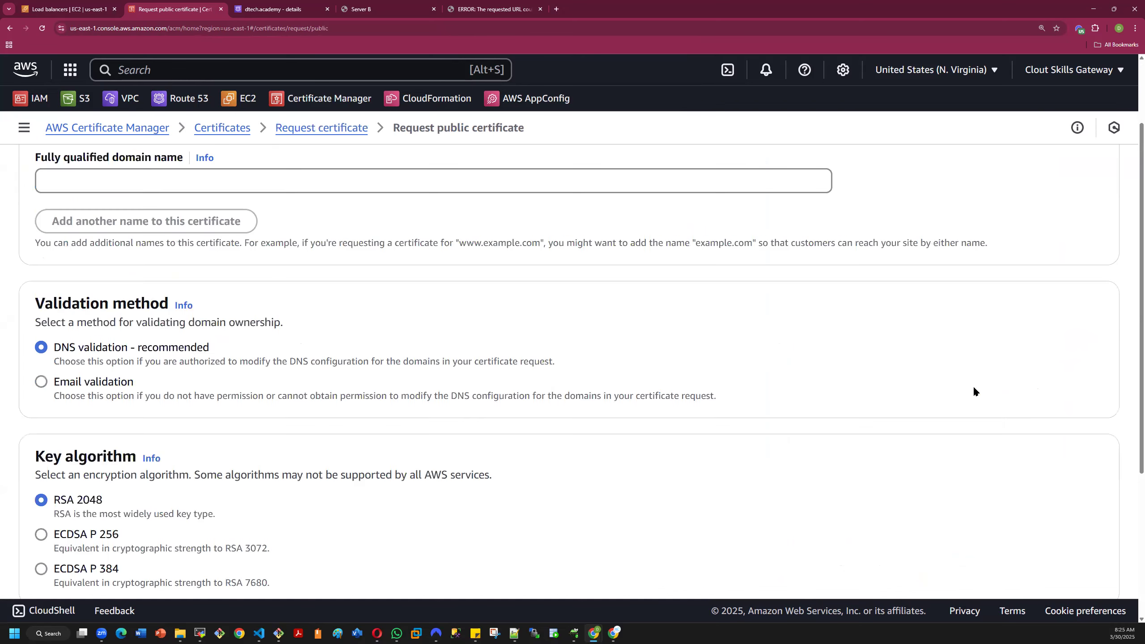
left_click(158, 177)
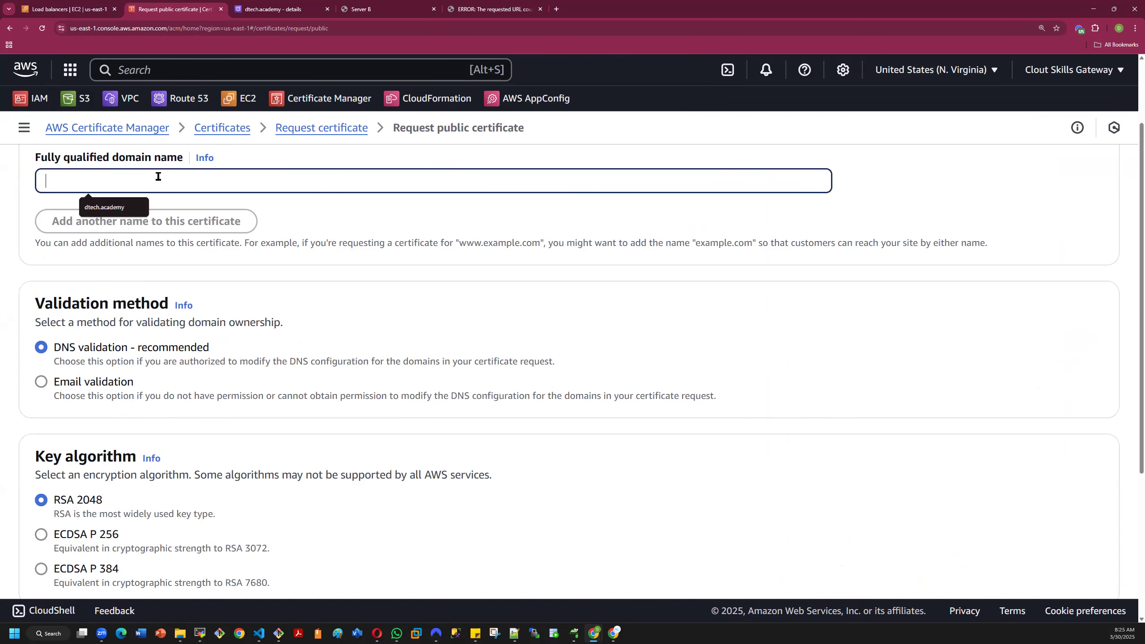
left_click(113, 209)
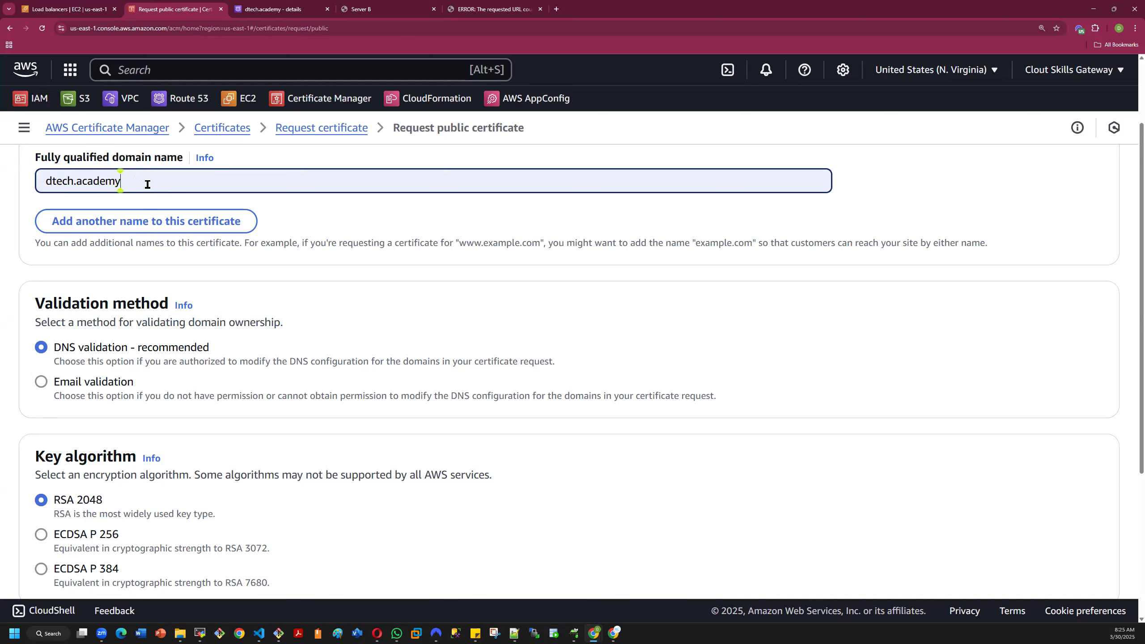
left_click_drag(79, 182, 124, 183)
left_click_drag(73, 180, 45, 181)
left_click_drag(121, 181, 34, 182)
left_click(311, 229)
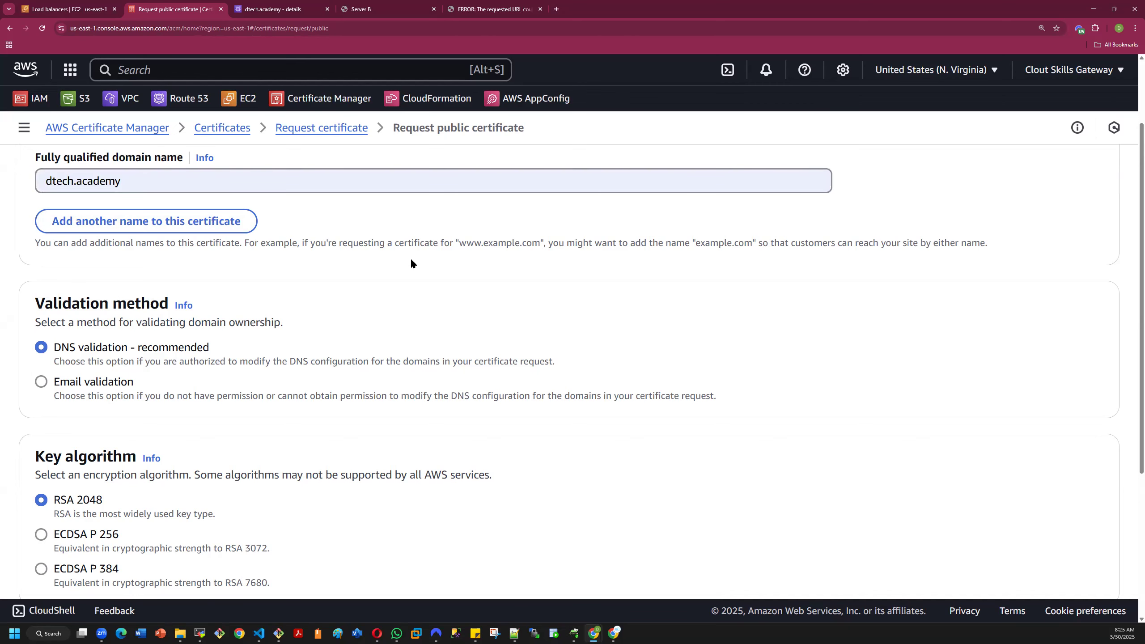
scroll(410, 258, "down", 5)
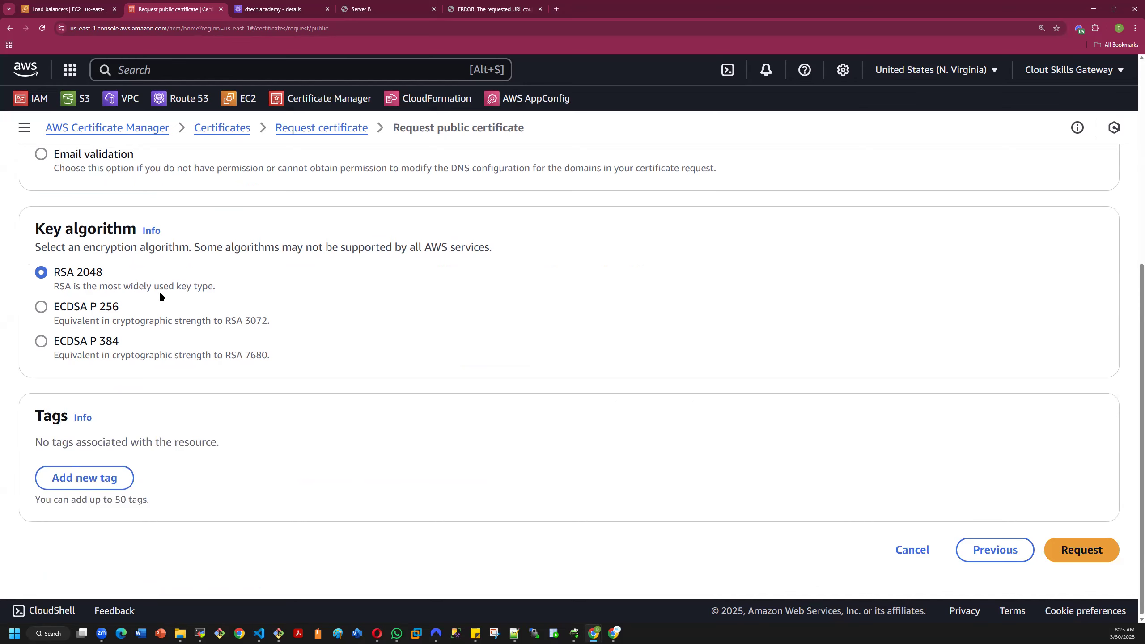
left_click(1074, 553)
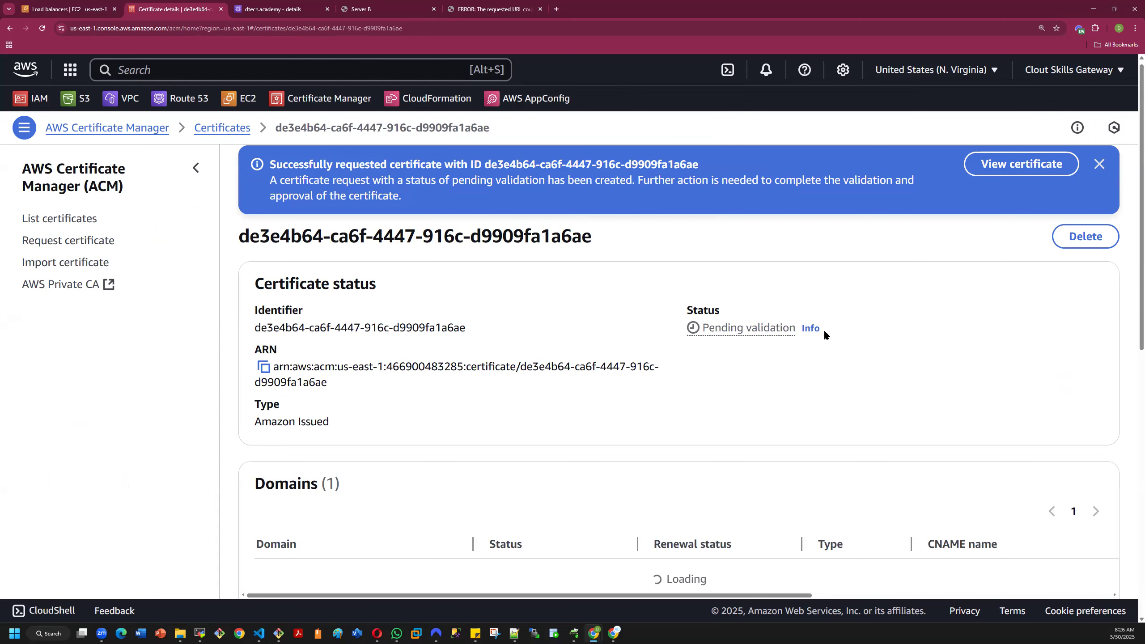
- Examine the requested certificate's status, domain validation and details, viewing the certificate again from the success notice
scroll(943, 405, "down", 5)
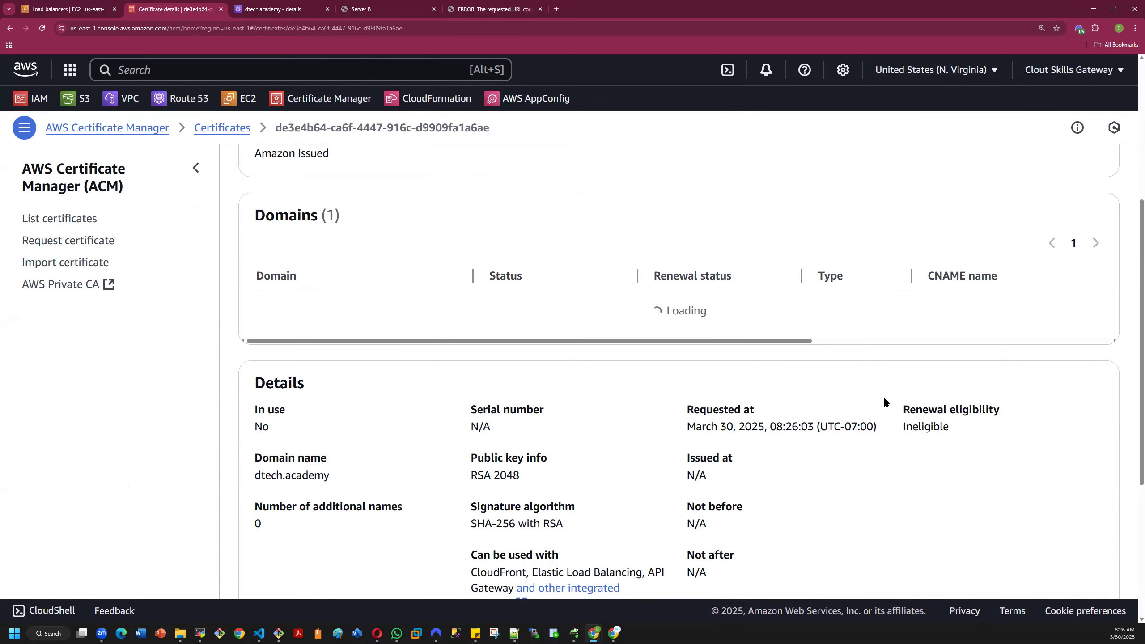
scroll(877, 396, "up", 5)
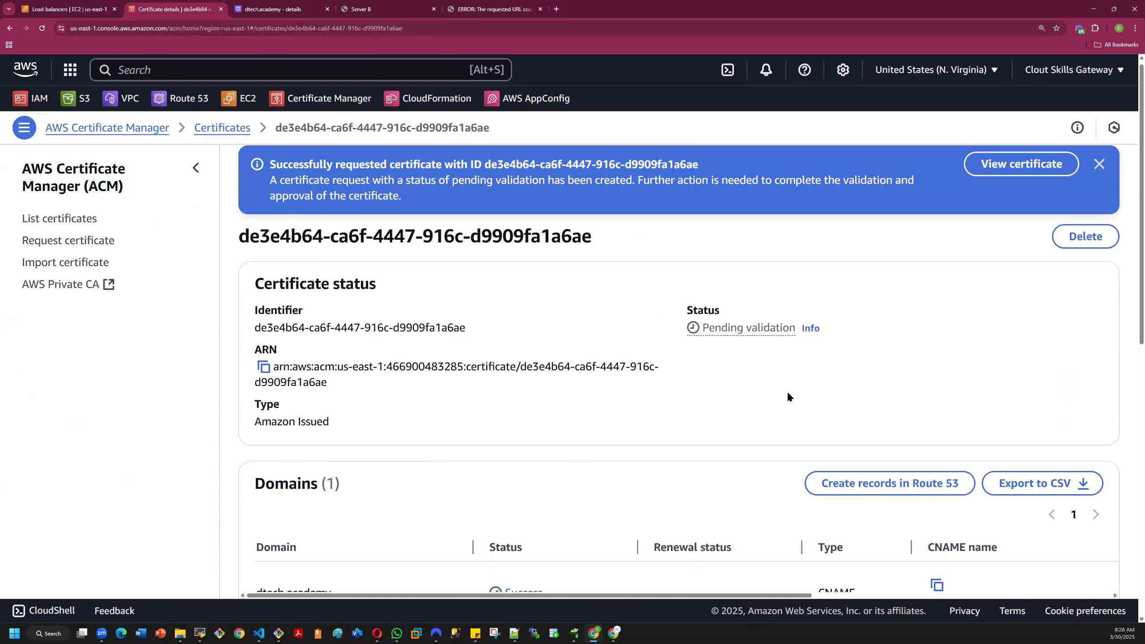
scroll(788, 394, "down", 3)
scroll(764, 394, "down", 3)
scroll(764, 396, "up", 3)
scroll(781, 393, "up", 3)
scroll(723, 460, "down", 6)
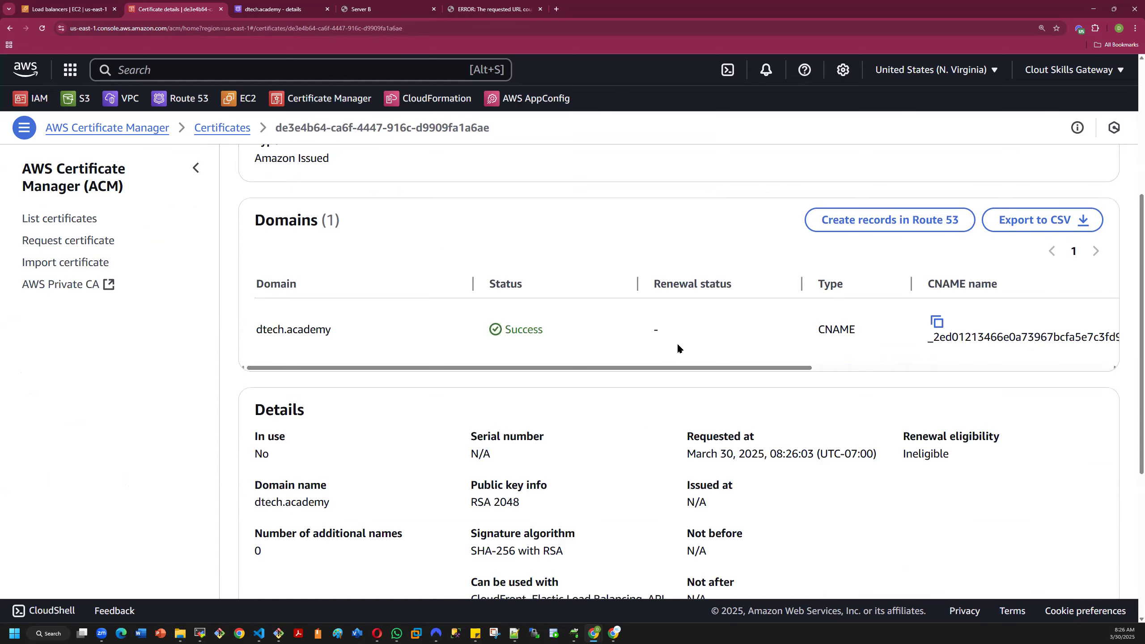
scroll(742, 366, "up", 6)
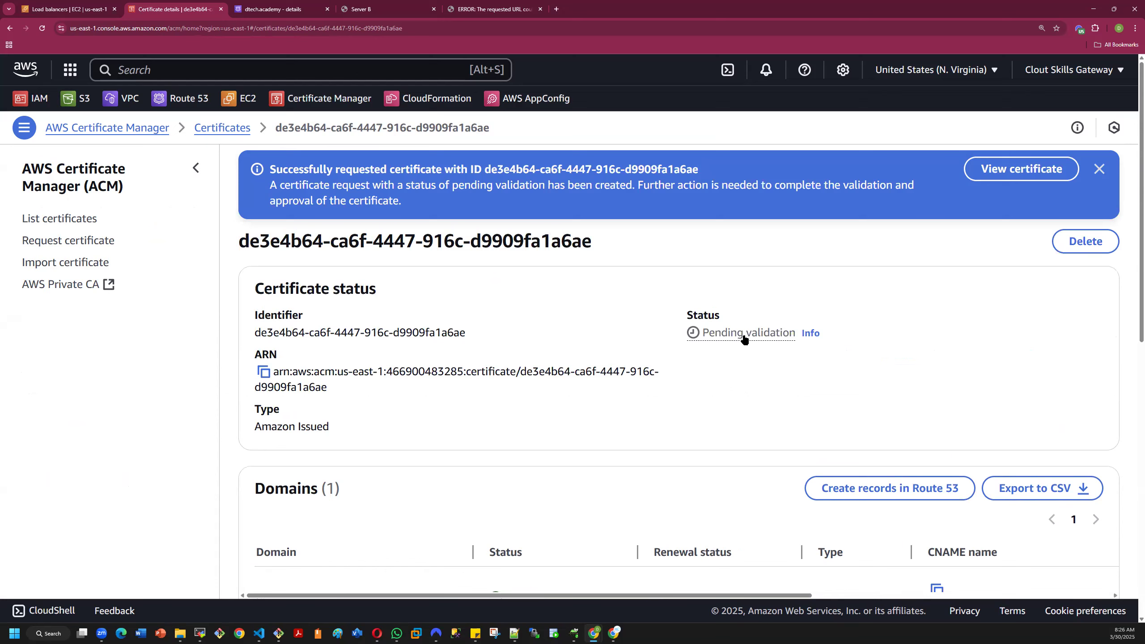
left_click(1022, 169)
scroll(754, 358, "down", 5)
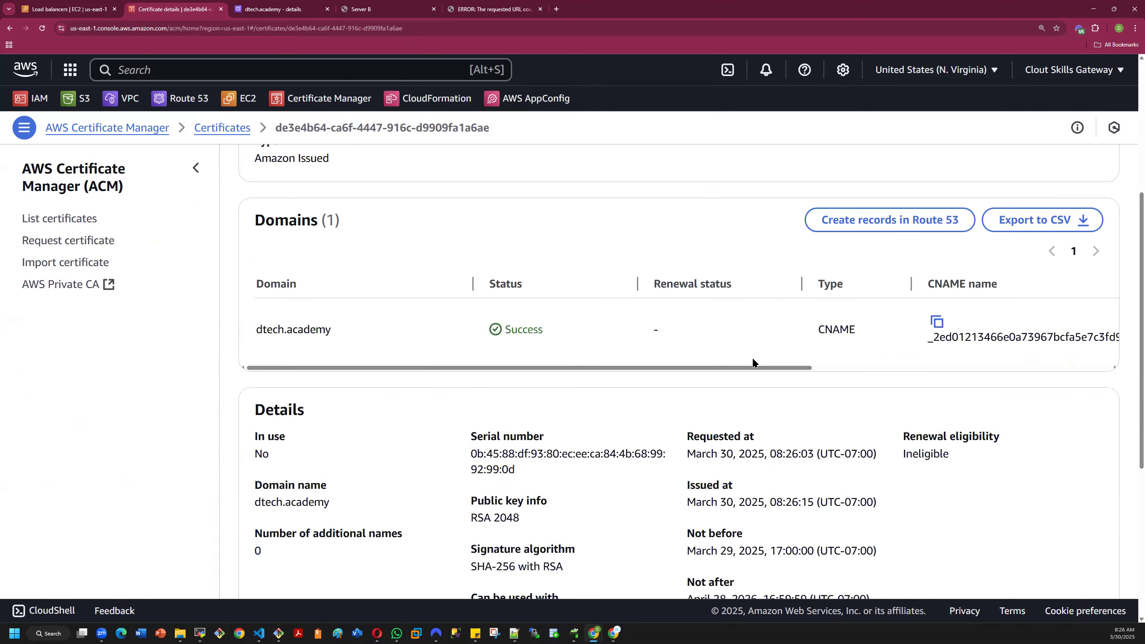
scroll(715, 358, "up", 3)
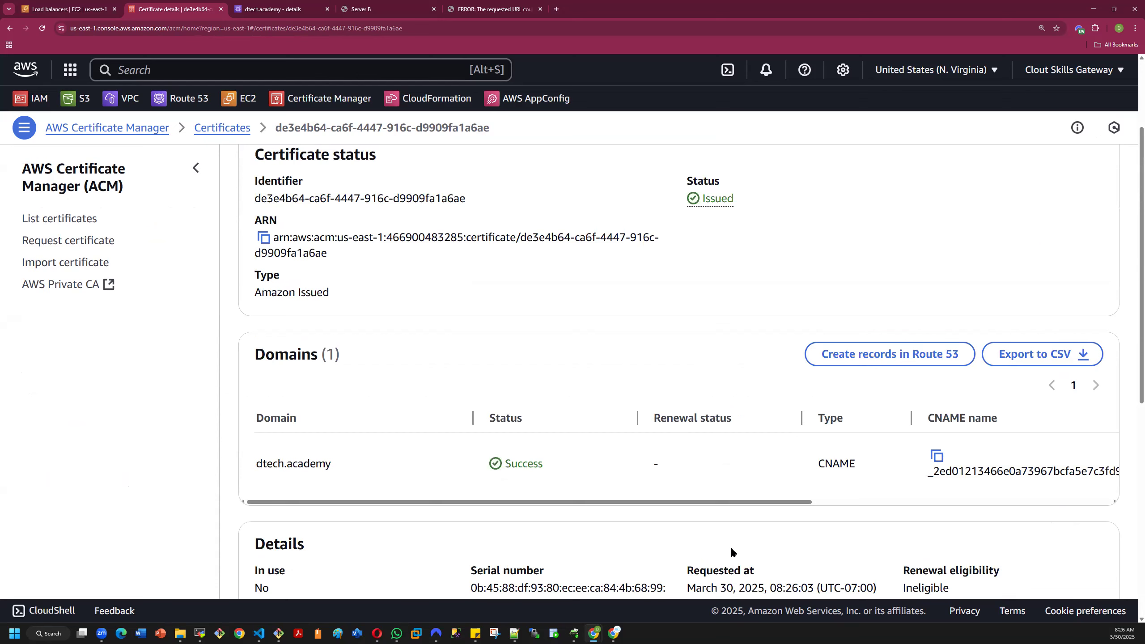
- Start creating Route 53 DNS records for the certificate's dtech.academy domain
left_click_drag(248, 467, 335, 466)
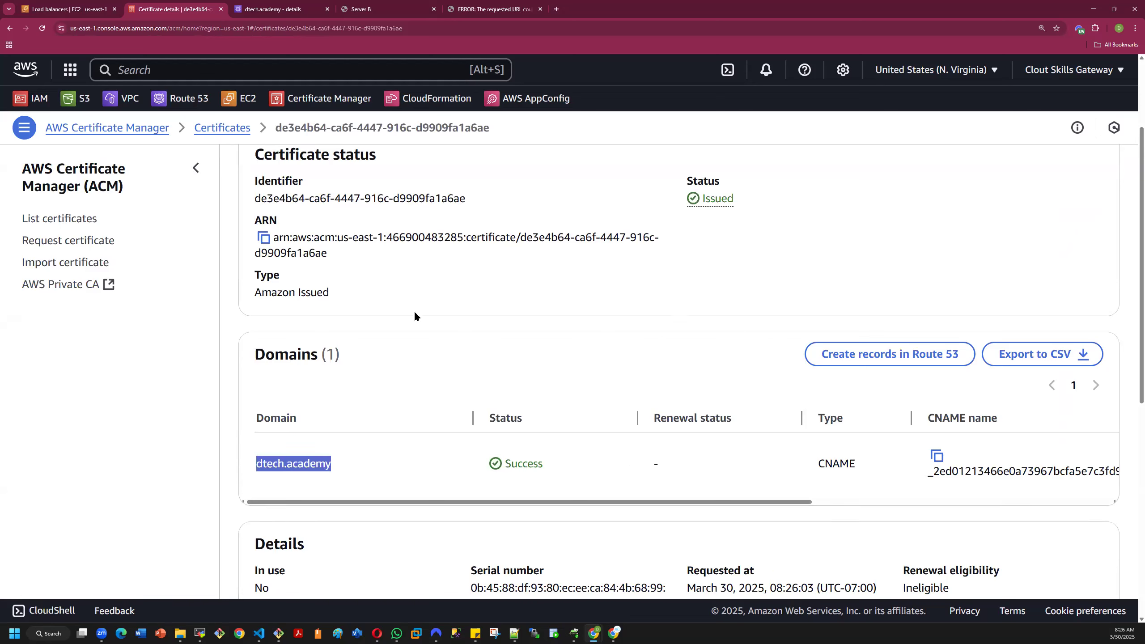
left_click(864, 357)
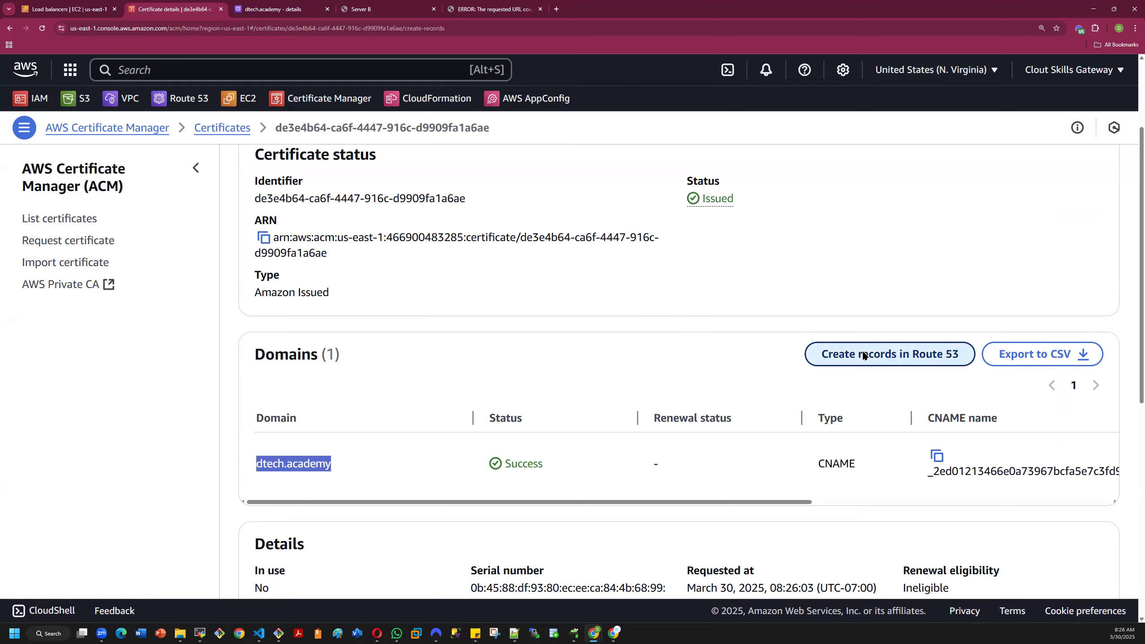
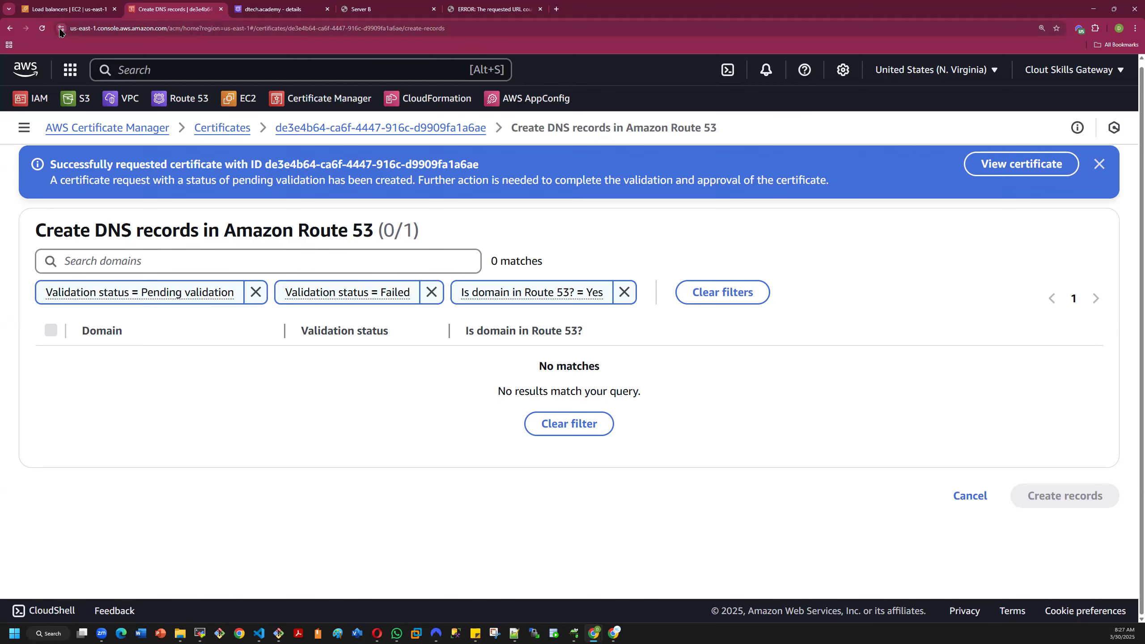
- Cancel the Route 53 record creation for the certificate and review the certificate's status, domain validation and details
left_click(61, 29)
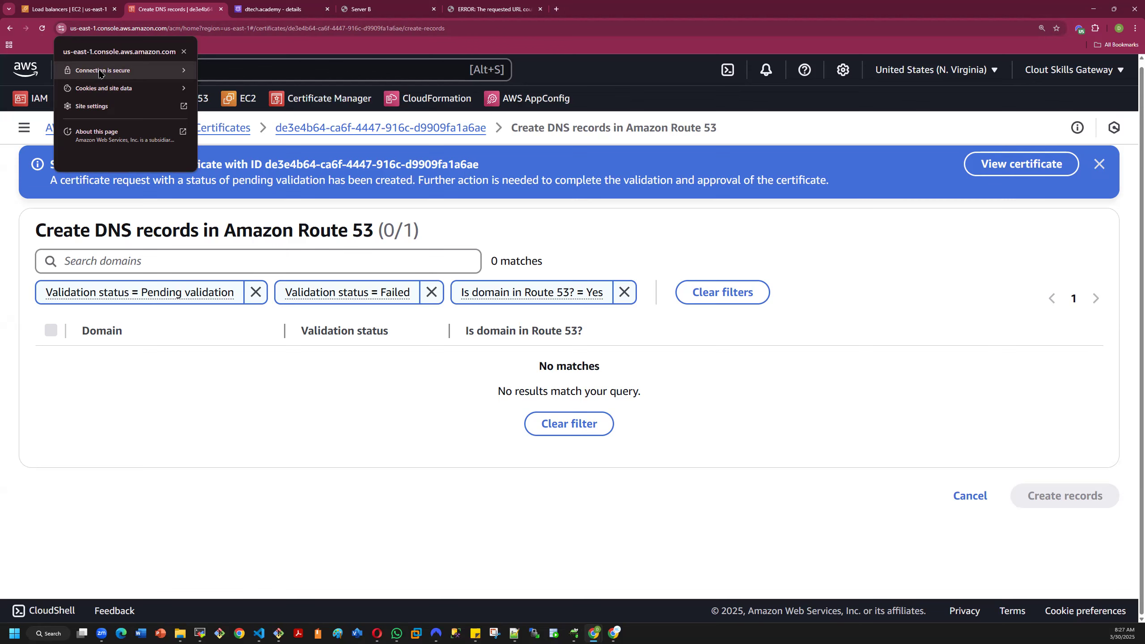
left_click(472, 230)
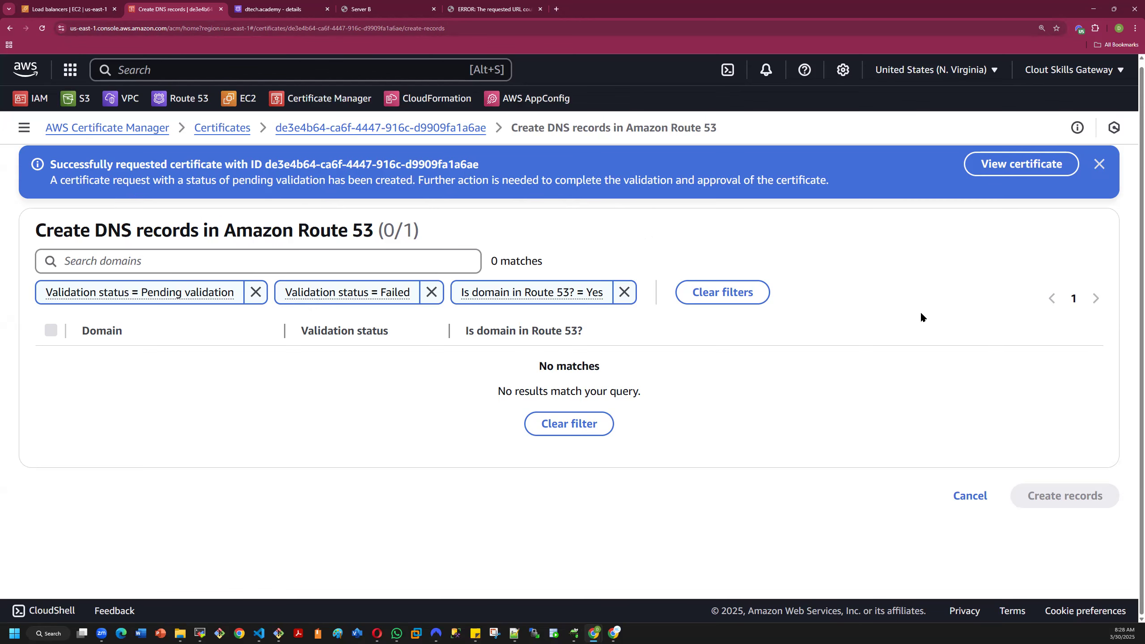
left_click(970, 495)
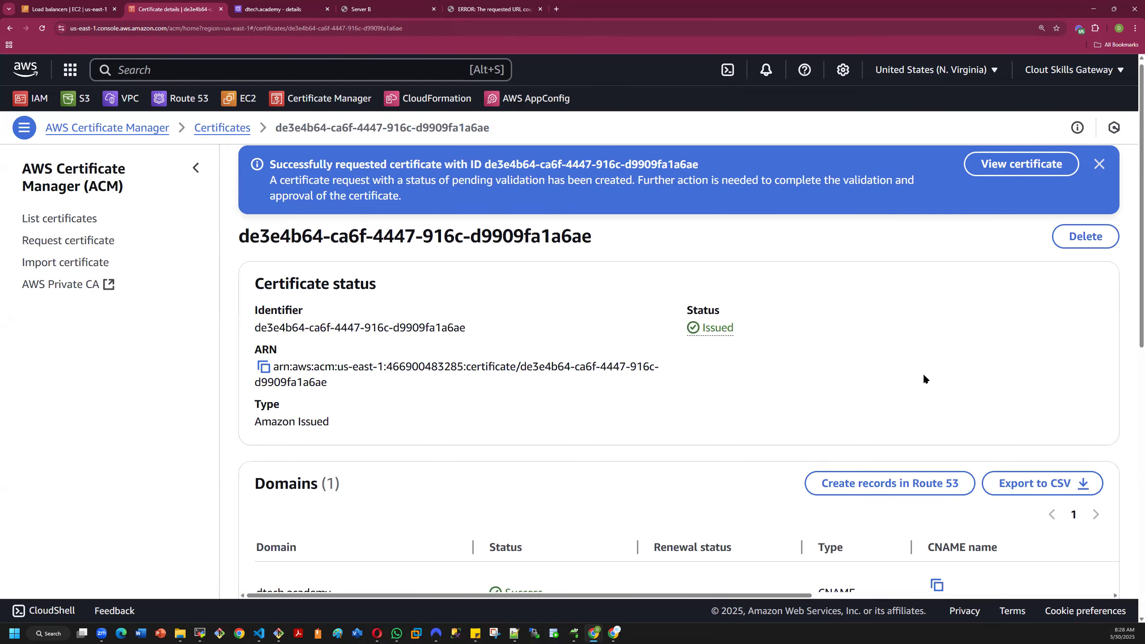
scroll(923, 372, "down", 10)
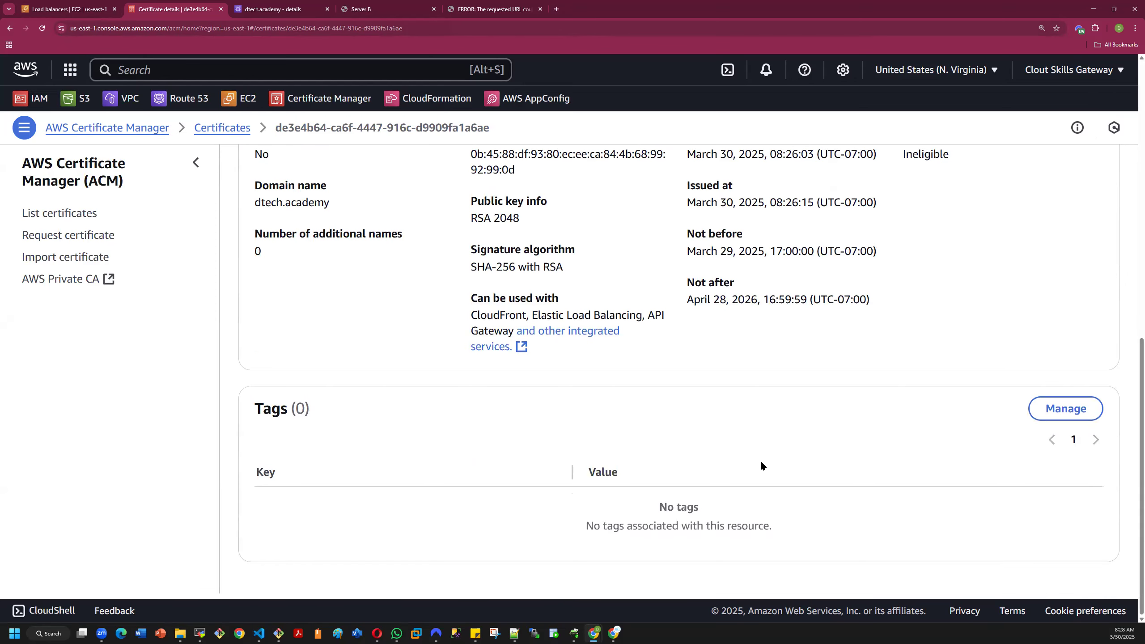
scroll(760, 465, "up", 10)
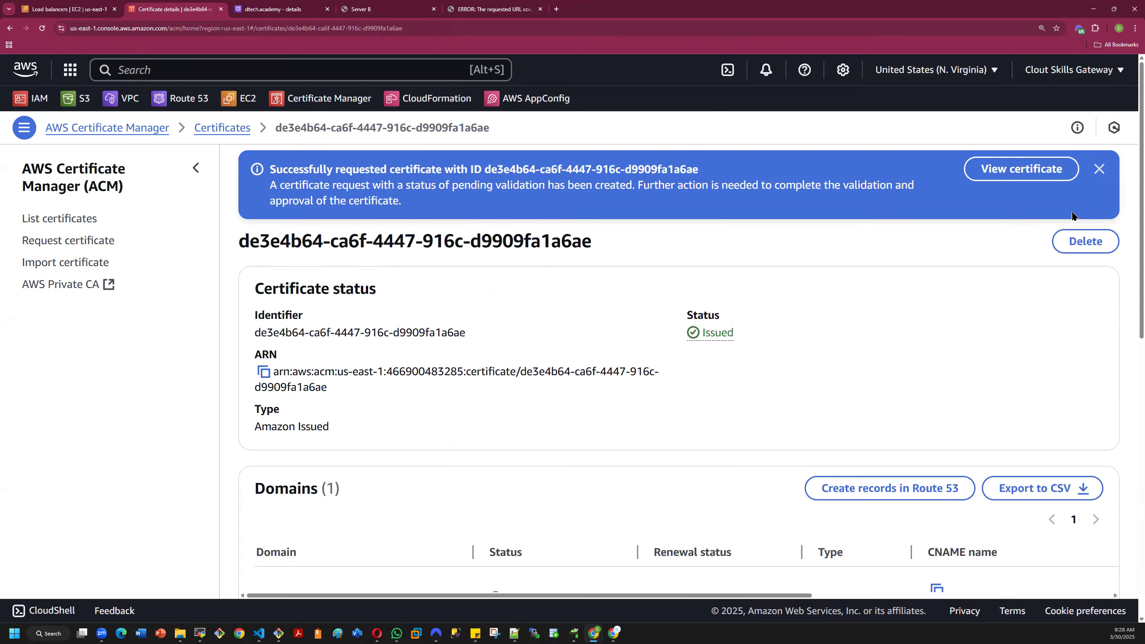
left_click(1100, 169)
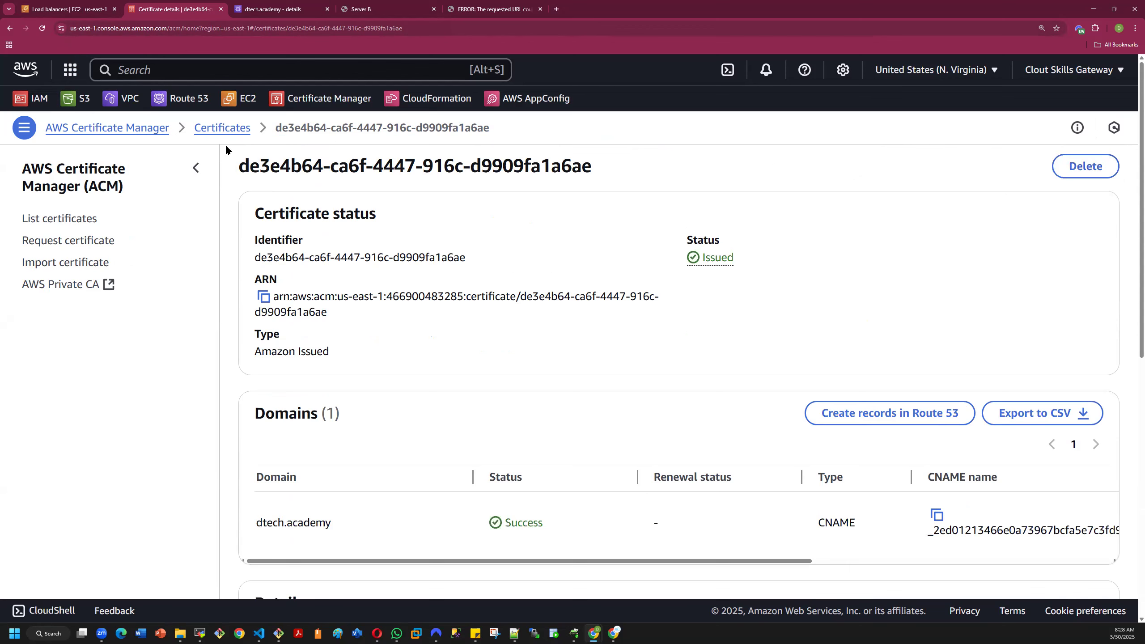
left_click(10, 28)
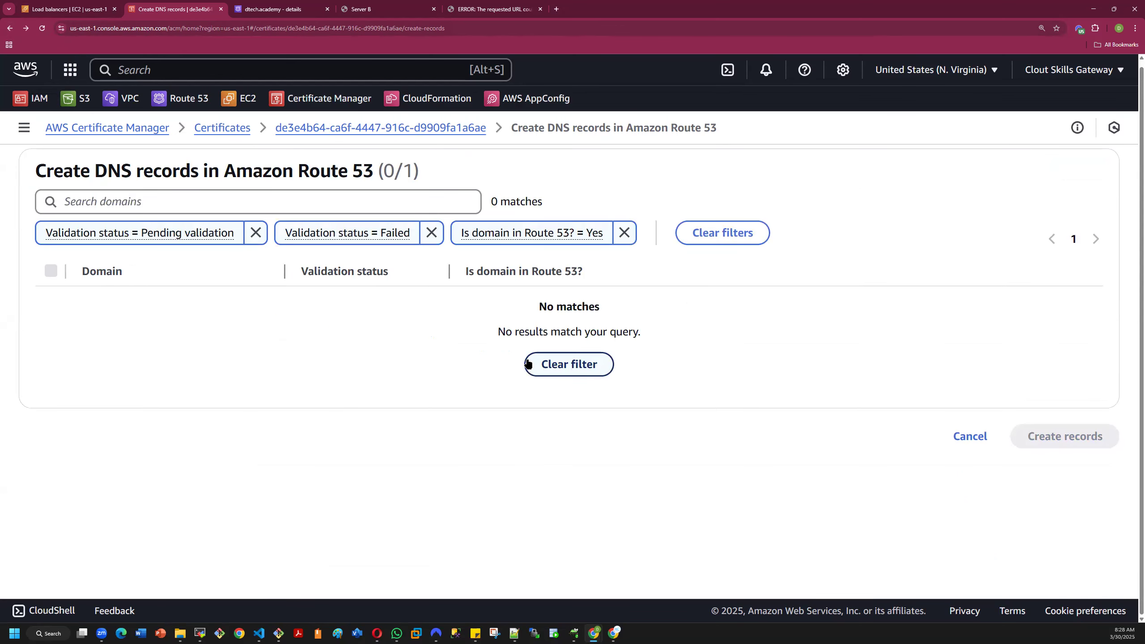
left_click(10, 29)
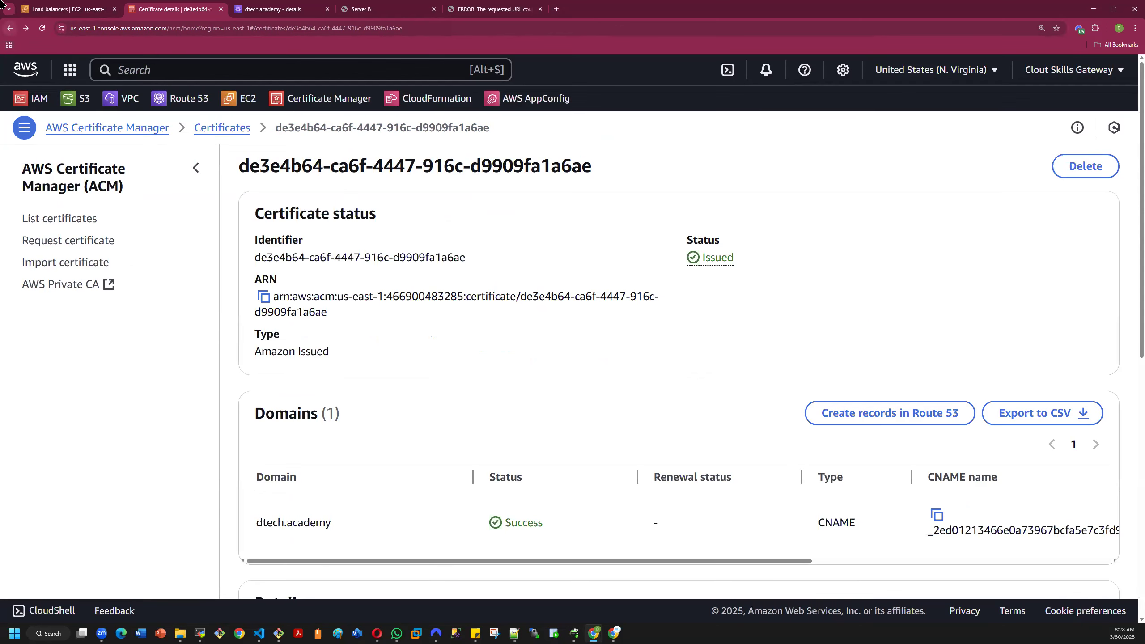
- Refresh the load balancers, try demo2's DNS name in a new browser tab and open demo2's details
left_click(71, 7)
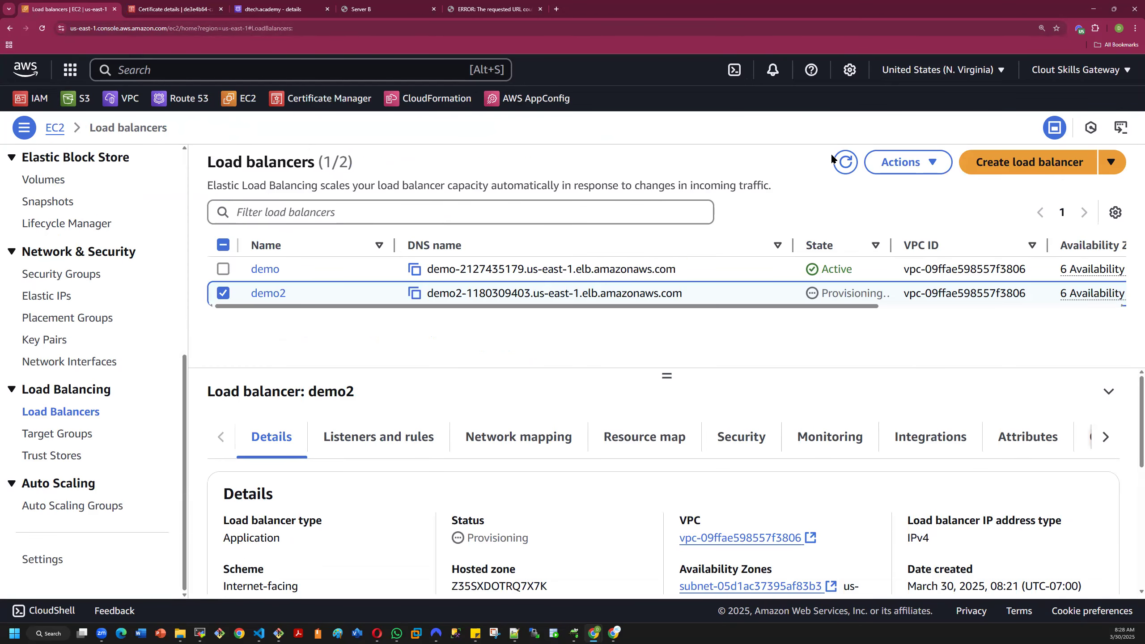
left_click(845, 162)
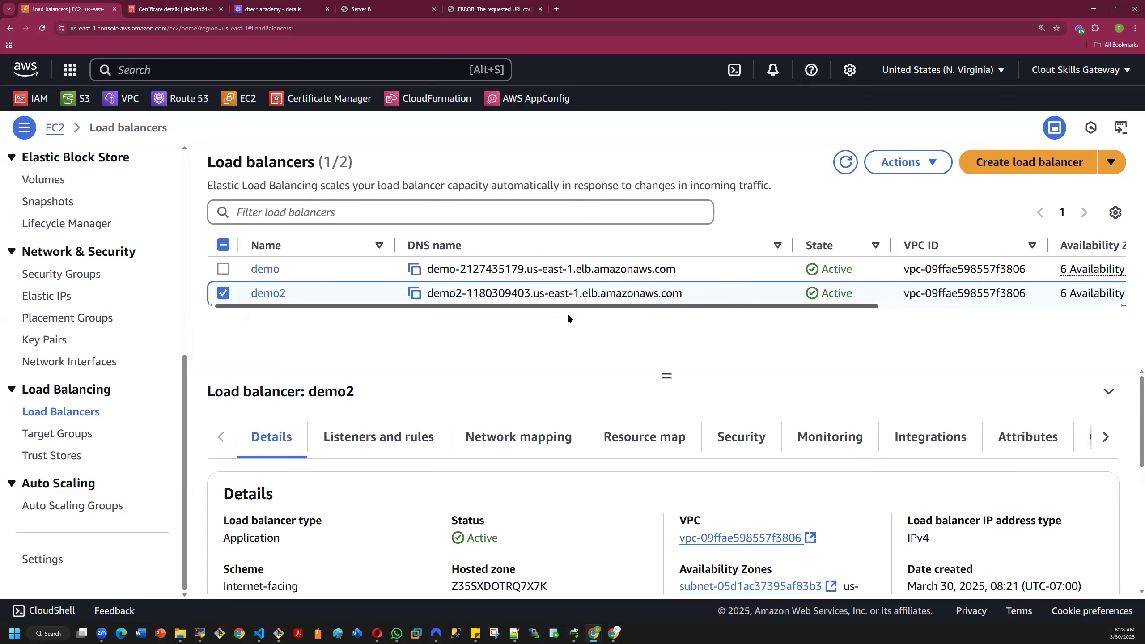
left_click(414, 293)
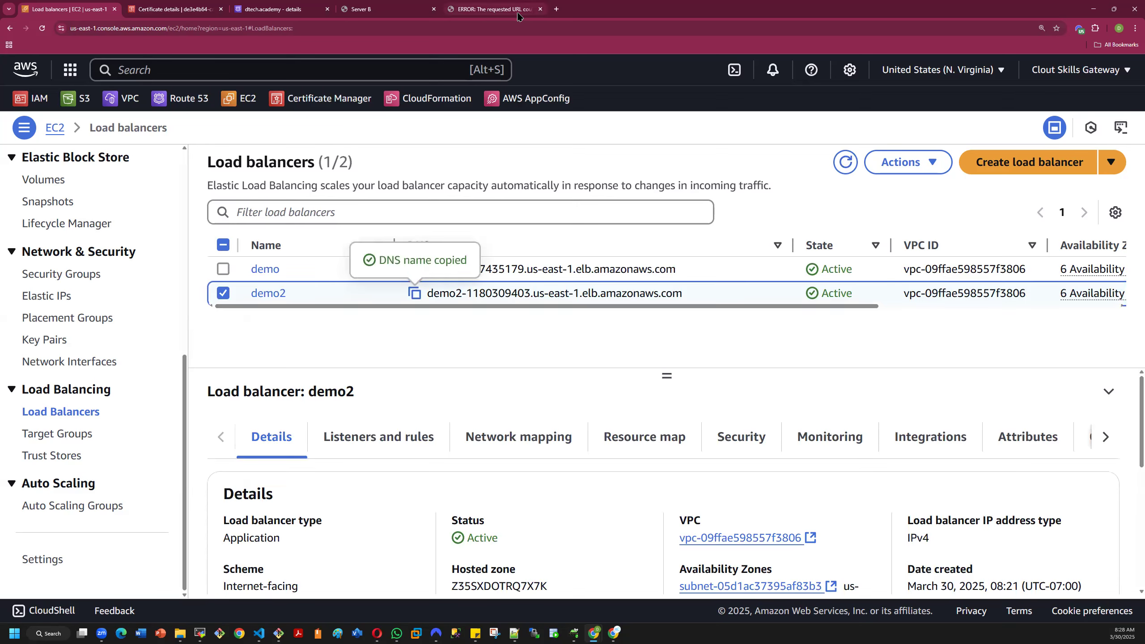
left_click(540, 9)
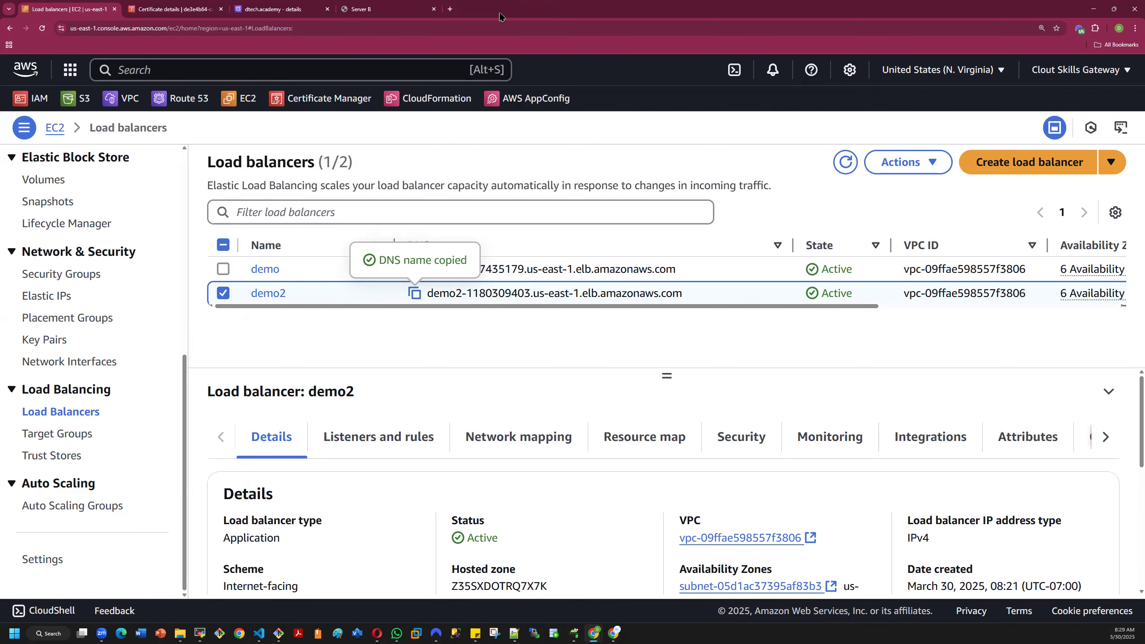
left_click(455, 11)
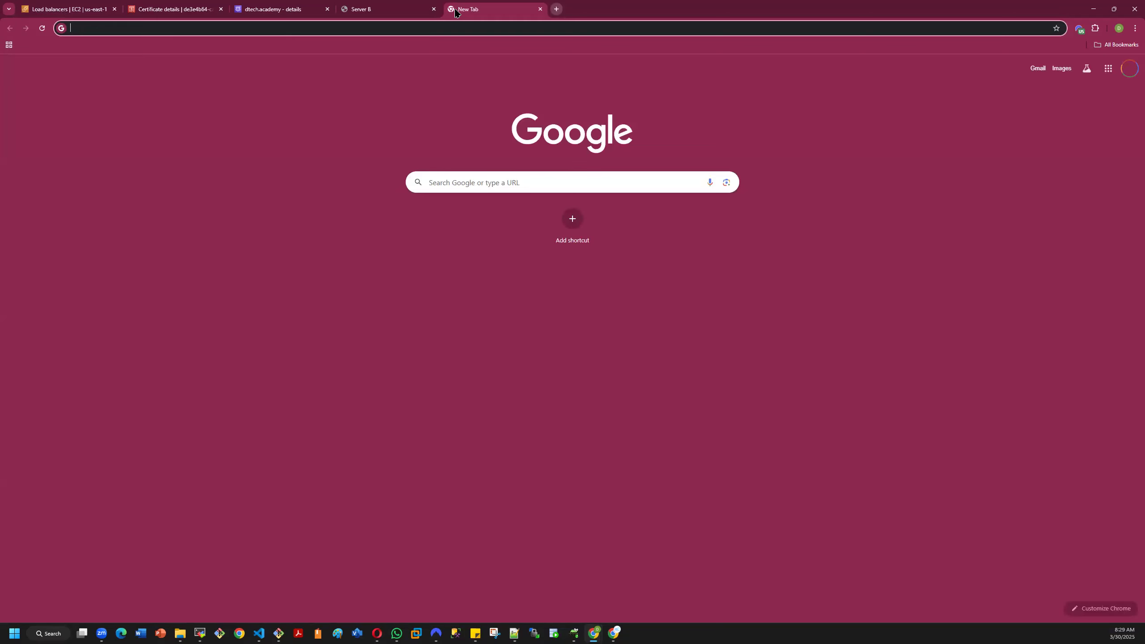
key("ctrl+v")
key("Return")
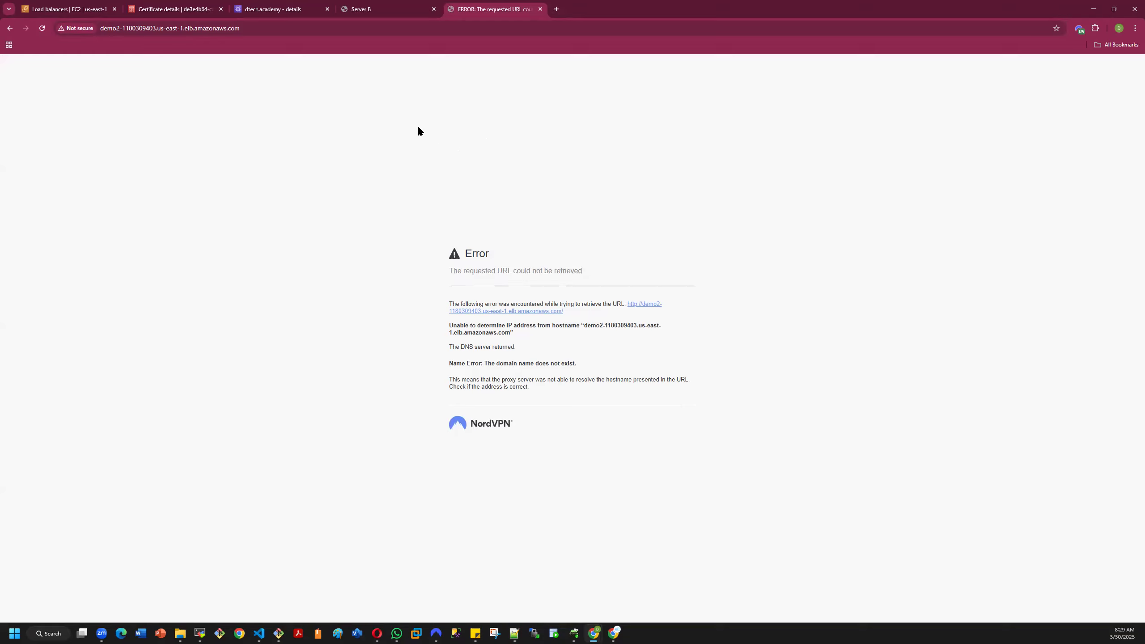
left_click(42, 28)
left_click(36, 11)
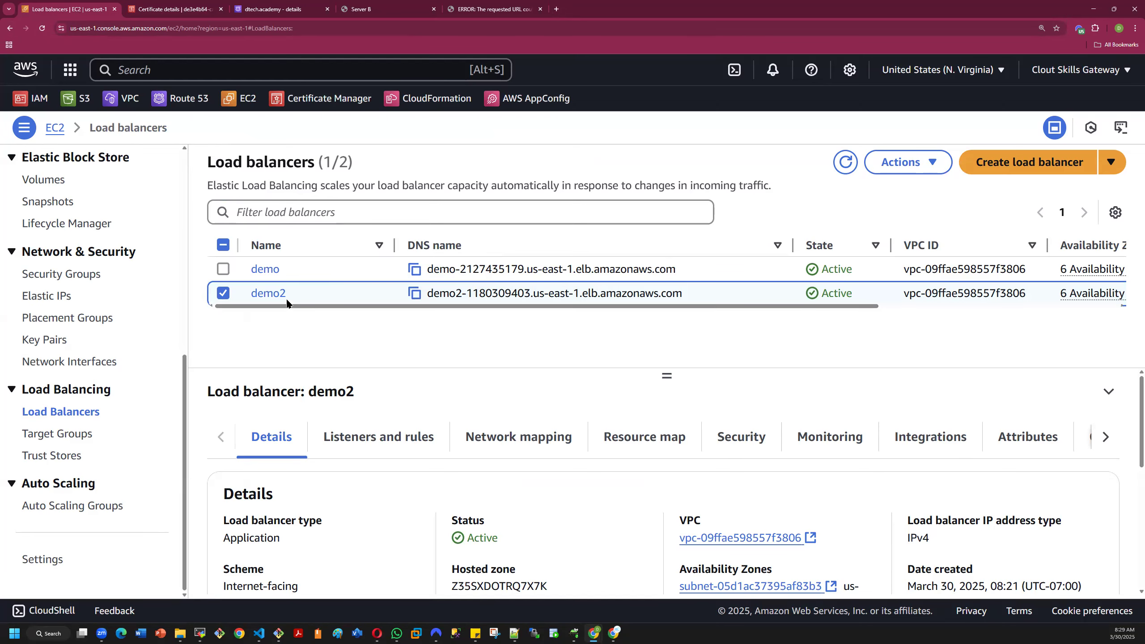
left_click(270, 294)
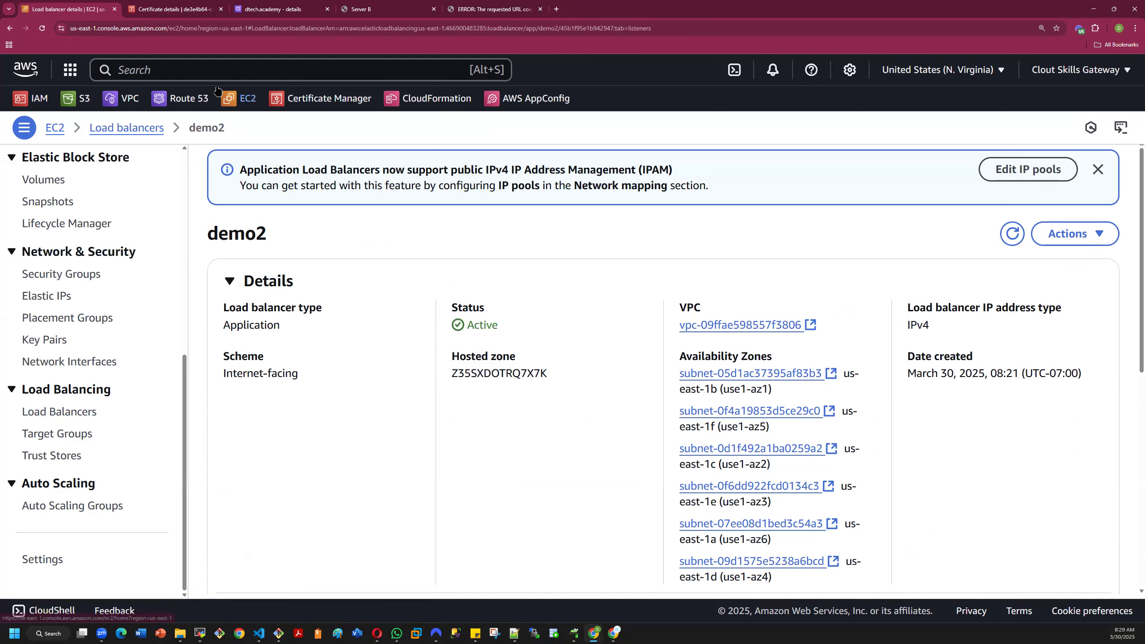
- Start defining a simple routing record named www in the dtech.academy hosted zone
left_click(272, 9)
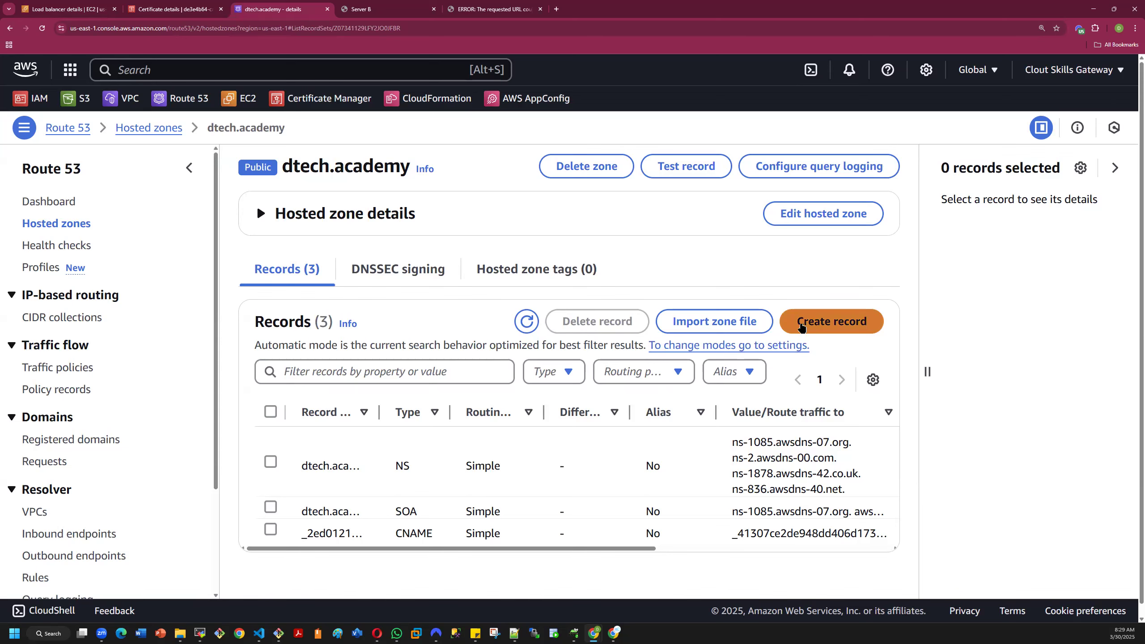
left_click(831, 322)
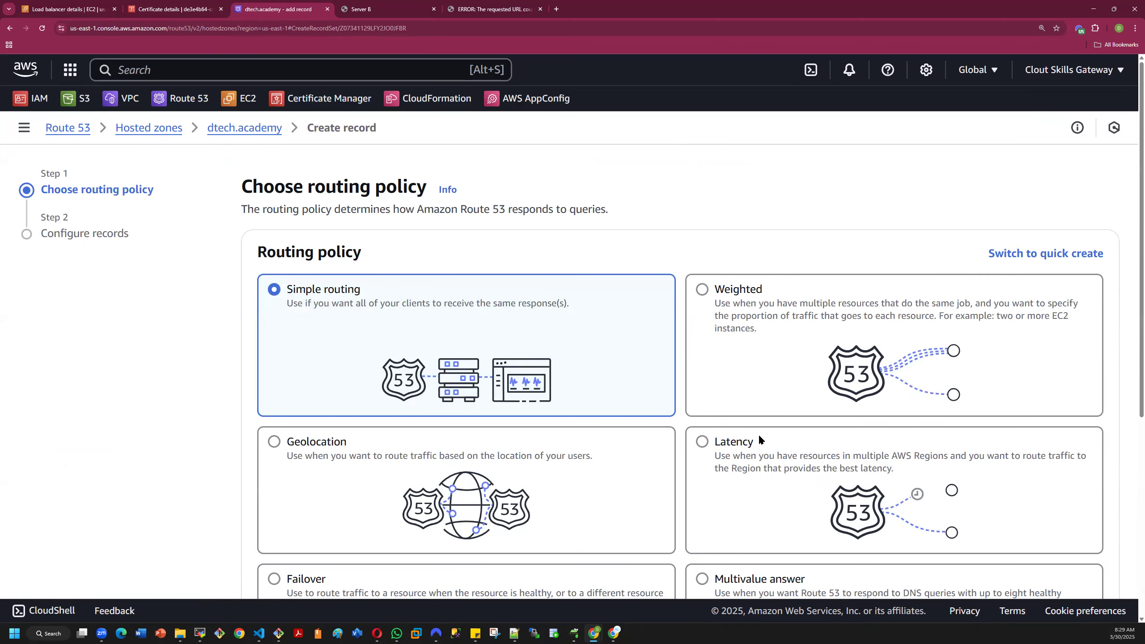
scroll(583, 418, "down", 5)
left_click(1088, 558)
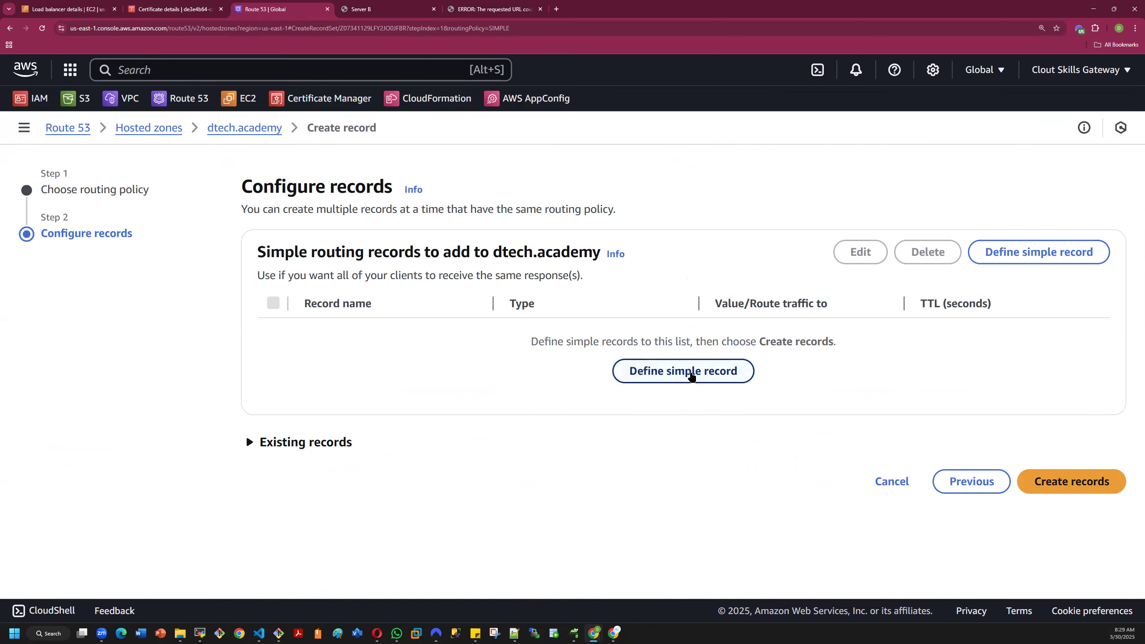
left_click(693, 376)
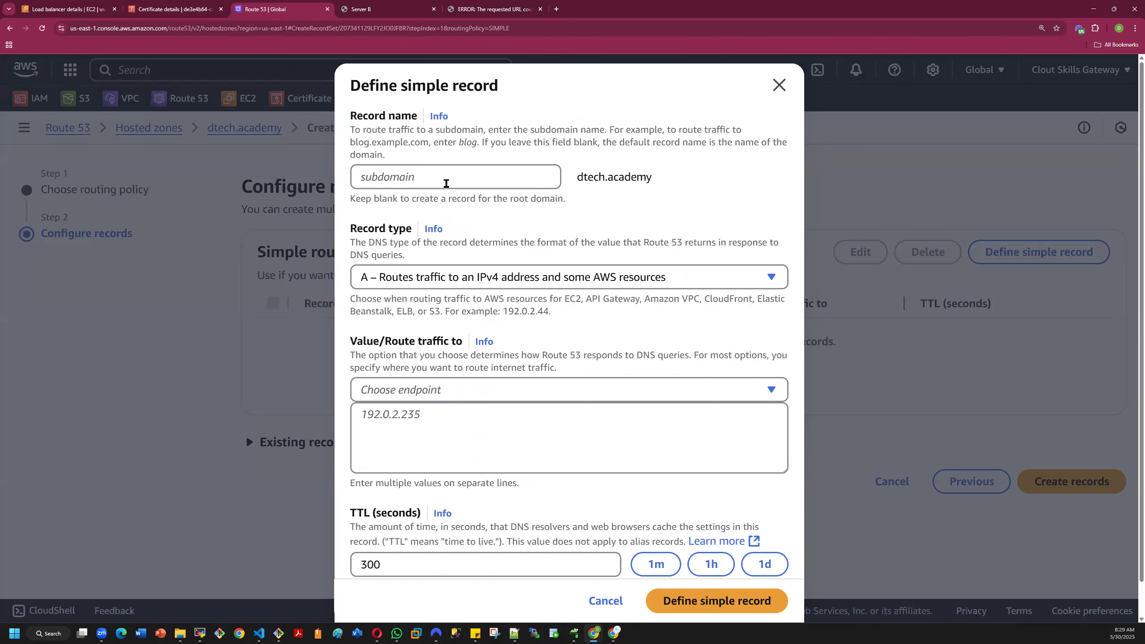
left_click(431, 176)
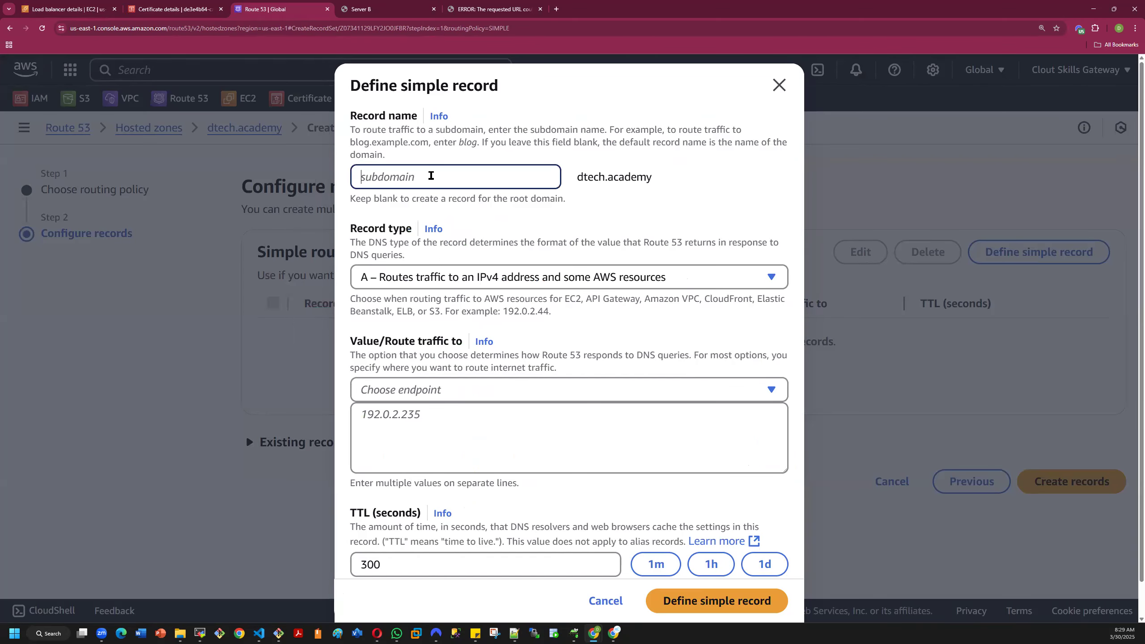
type("www")
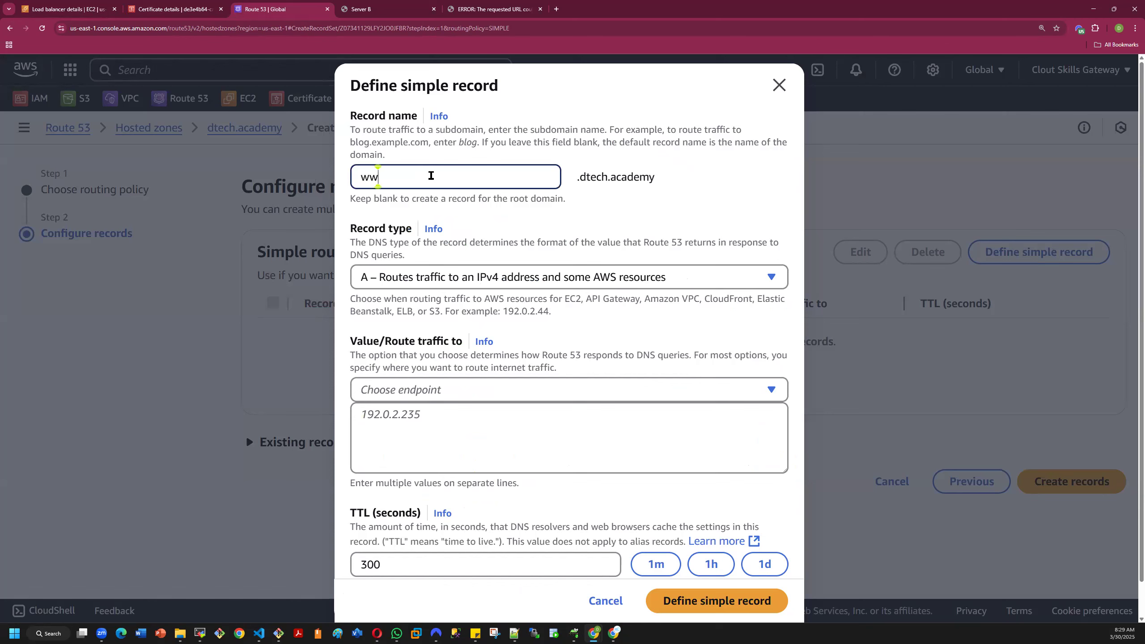
left_click(606, 208)
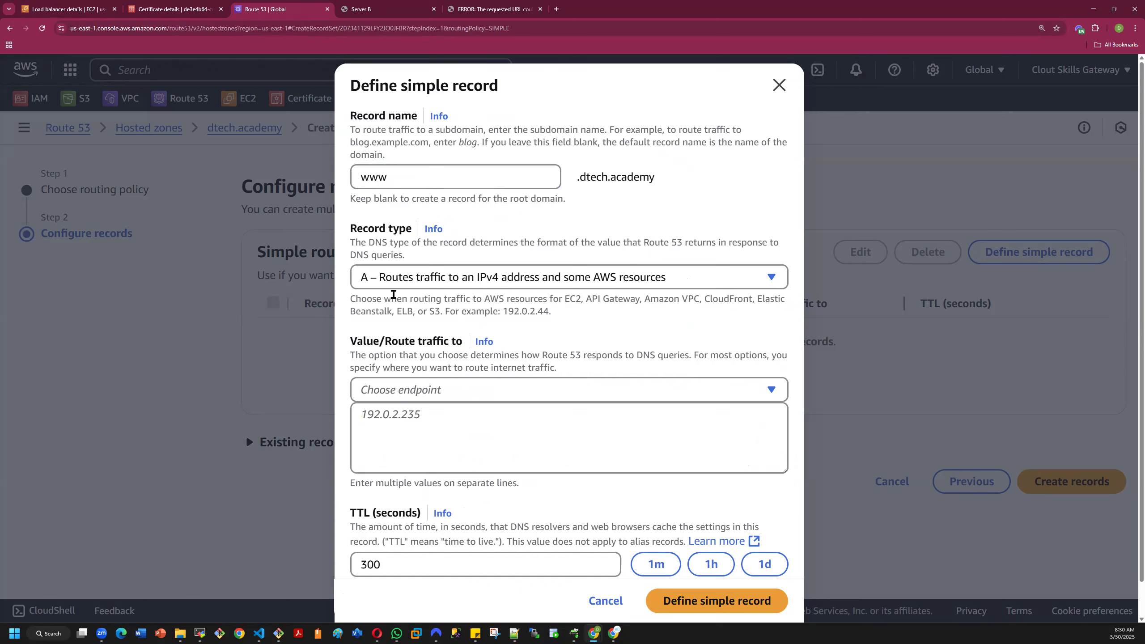
- Route the www record's traffic as an alias to Application and Classic Load Balancer in US East (N. Virginia)
left_click(475, 390)
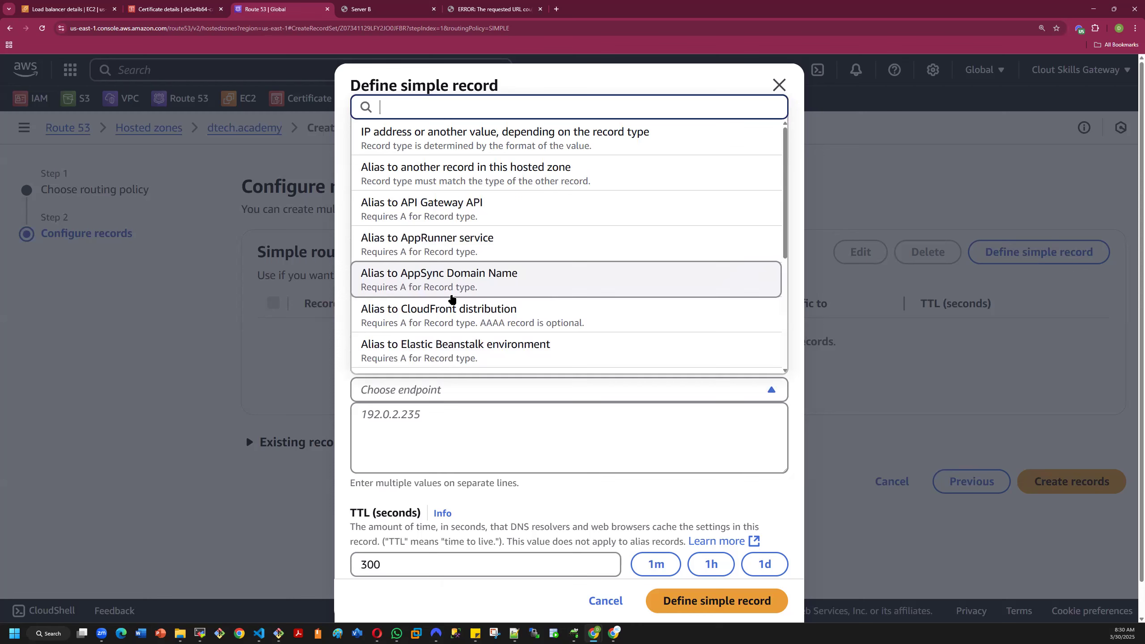
scroll(479, 264, "down", 3)
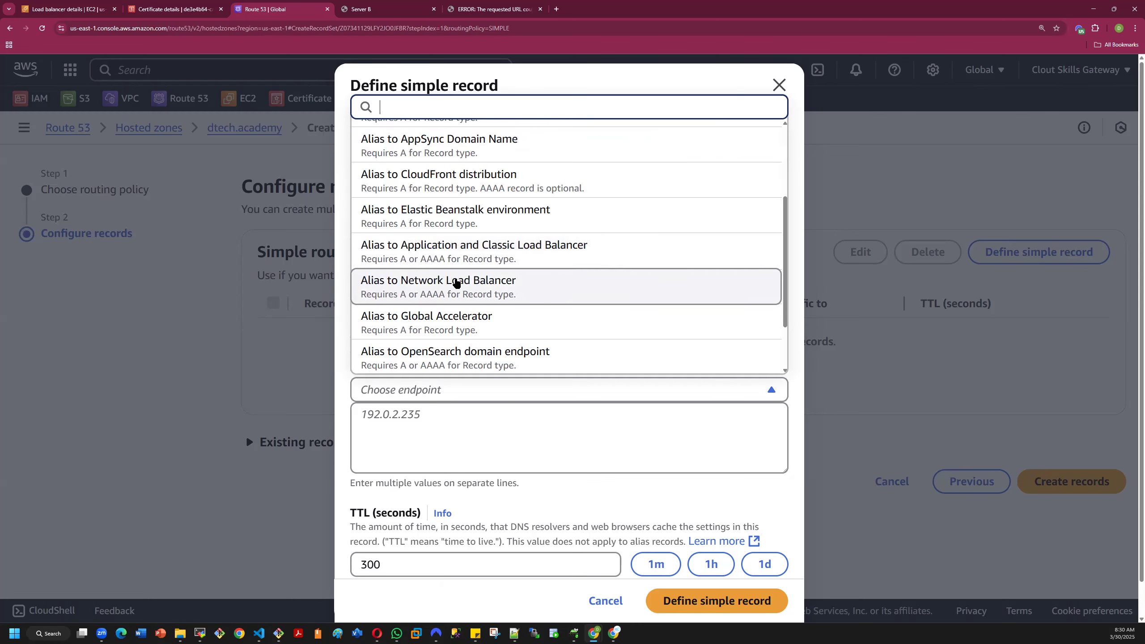
left_click(457, 250)
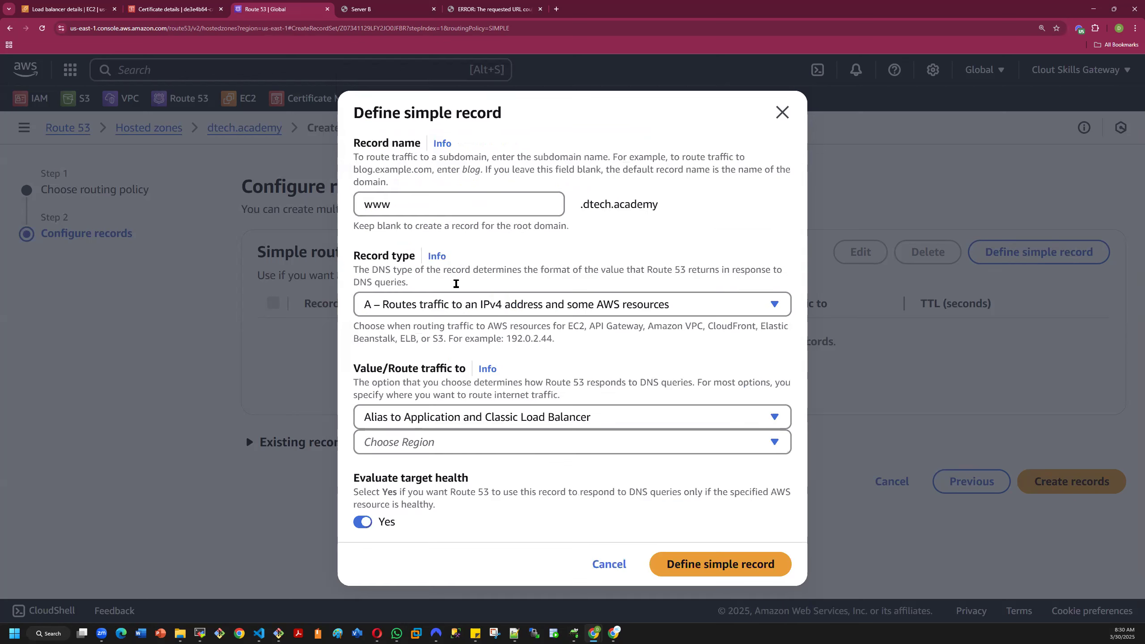
left_click(450, 444)
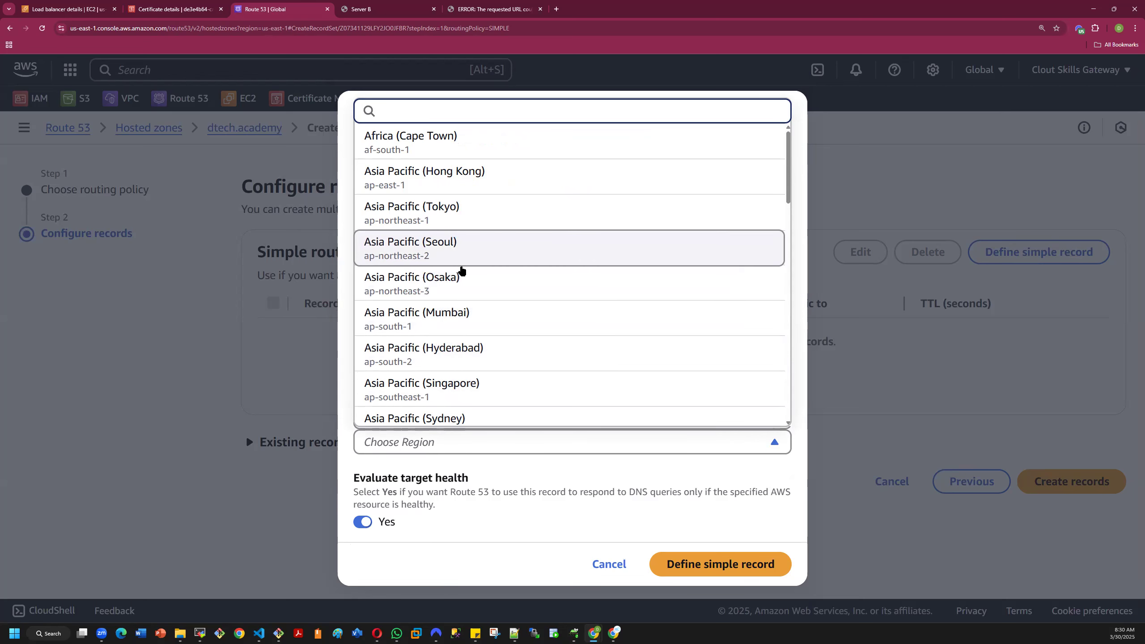
scroll(460, 270, "down", 5)
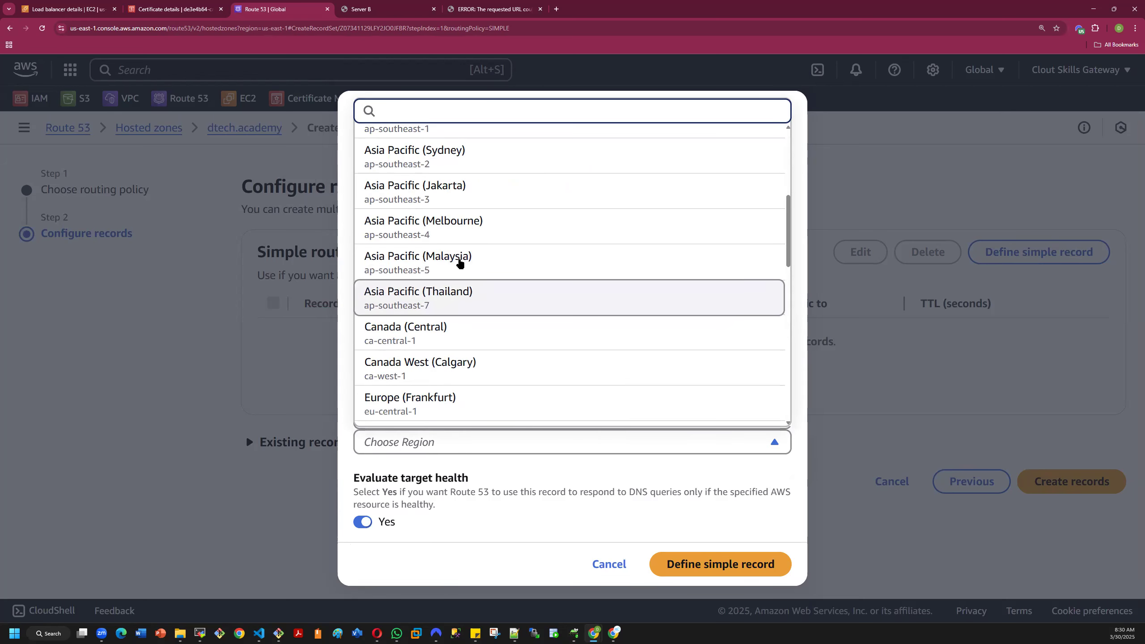
scroll(477, 276, "down", 3)
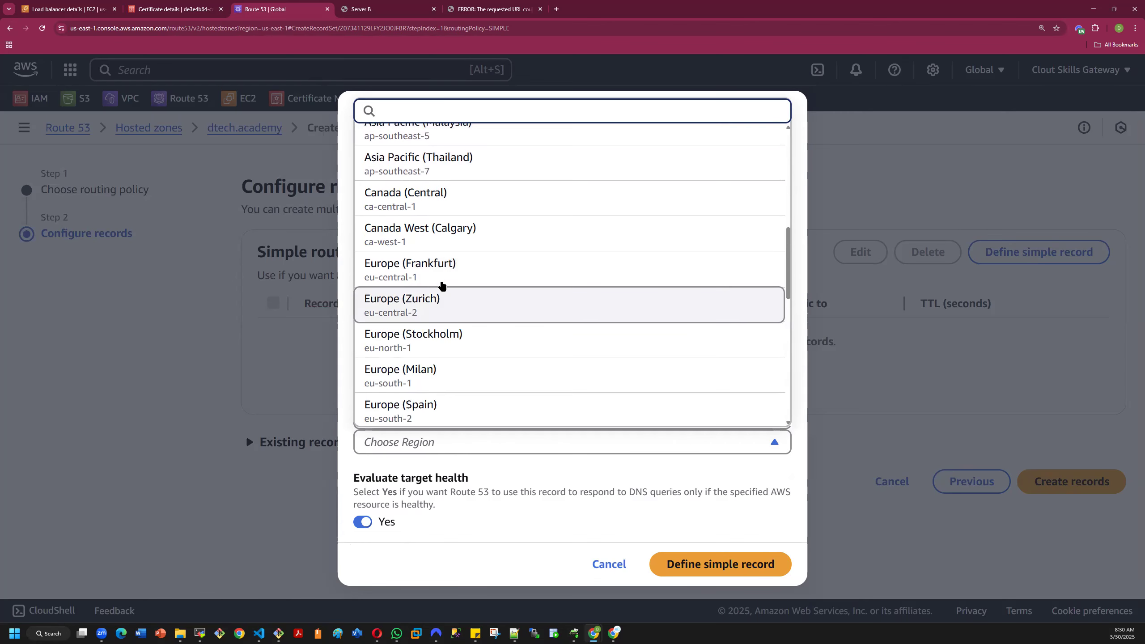
scroll(471, 293, "down", 8)
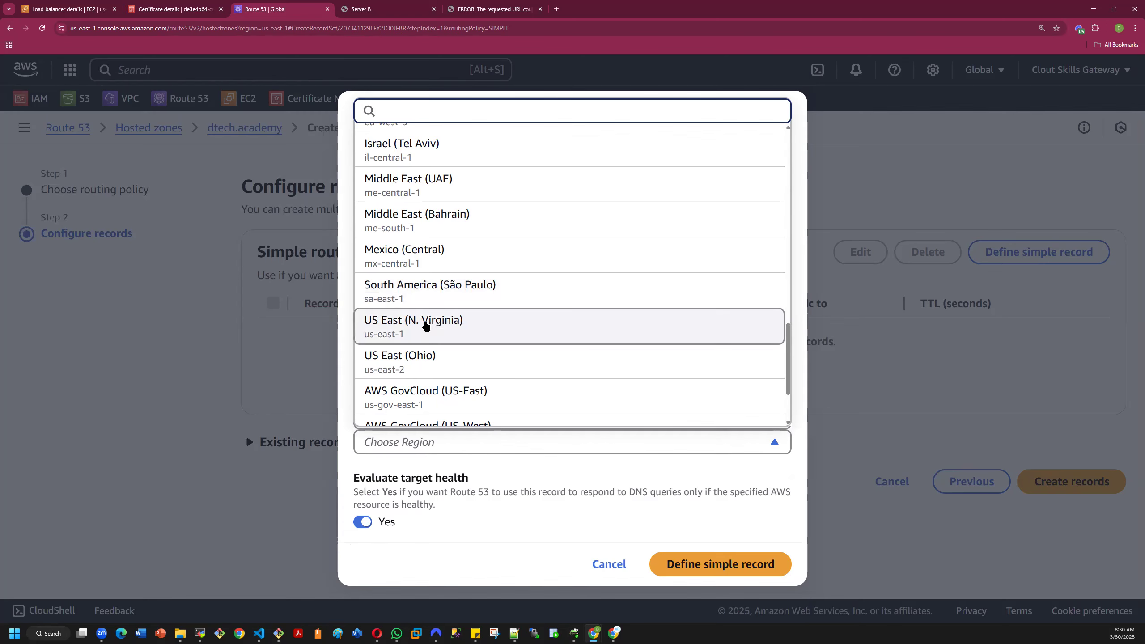
left_click(425, 325)
- Check the load balancers list in EC2 and choose dualstack.demo2-1180309403.us-east-1.elb.amazonaws.com as the www record's target
left_click(489, 461)
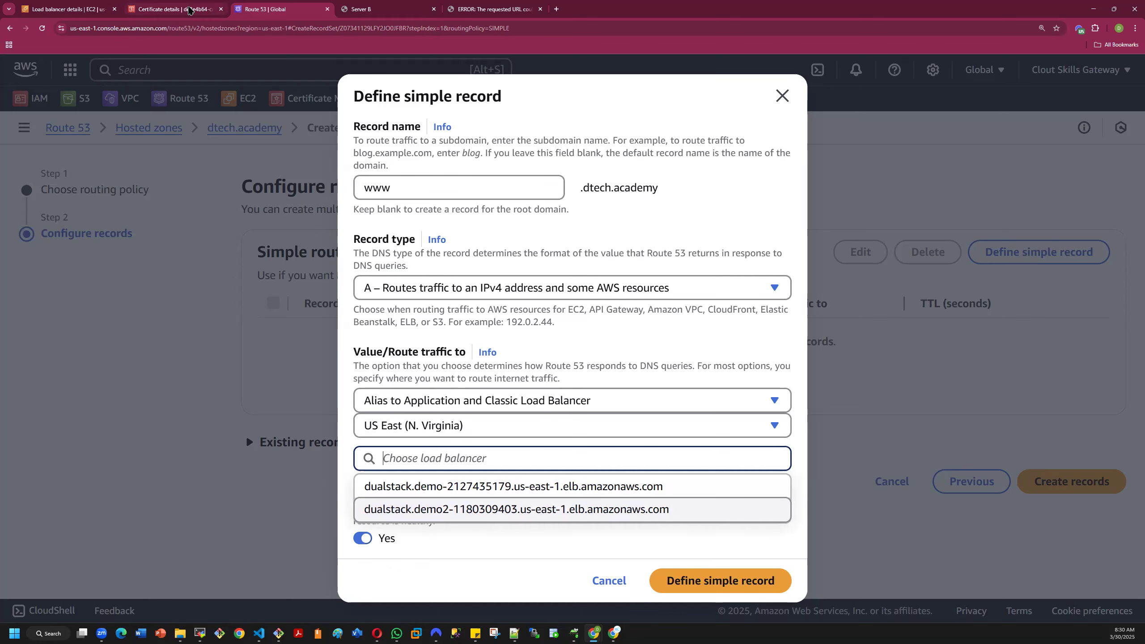
left_click(69, 9)
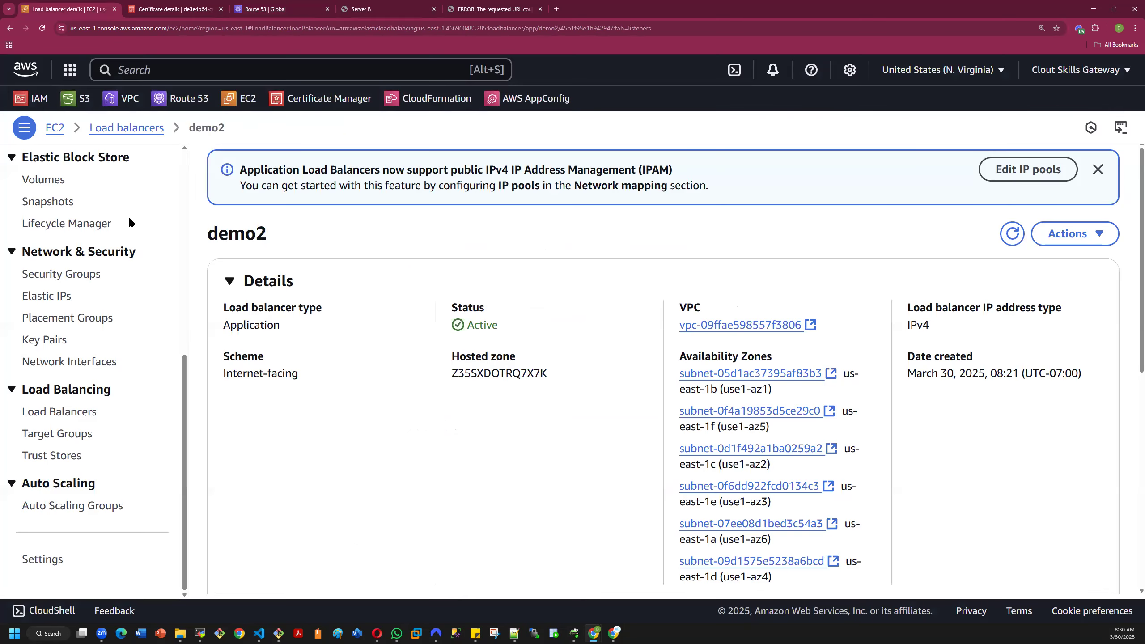
left_click(59, 411)
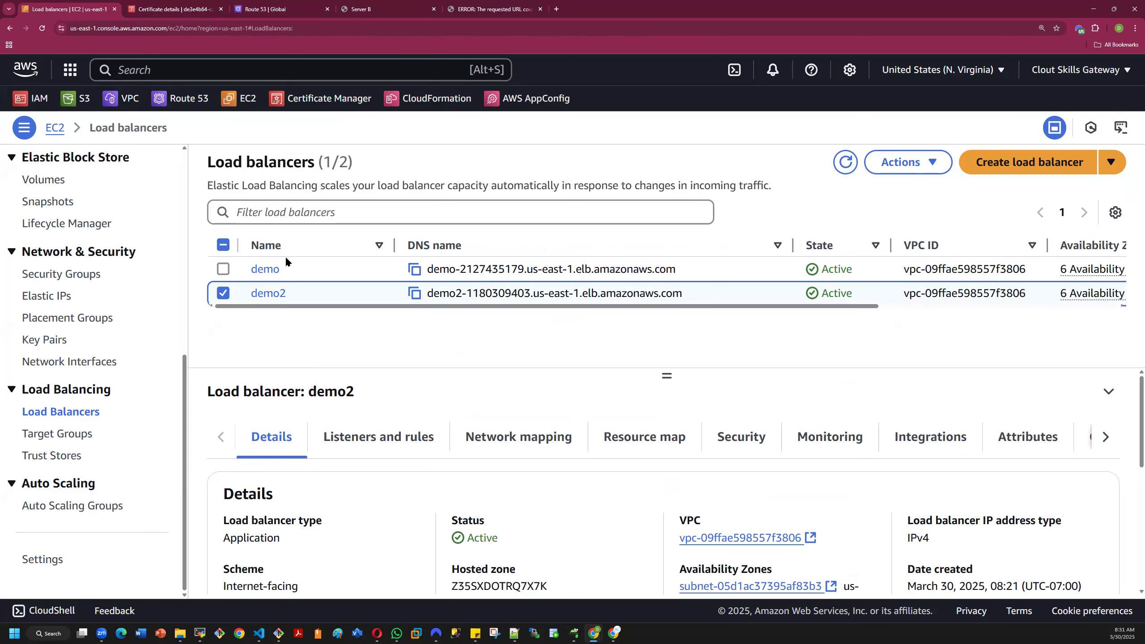
left_click(133, 4)
left_click(266, 9)
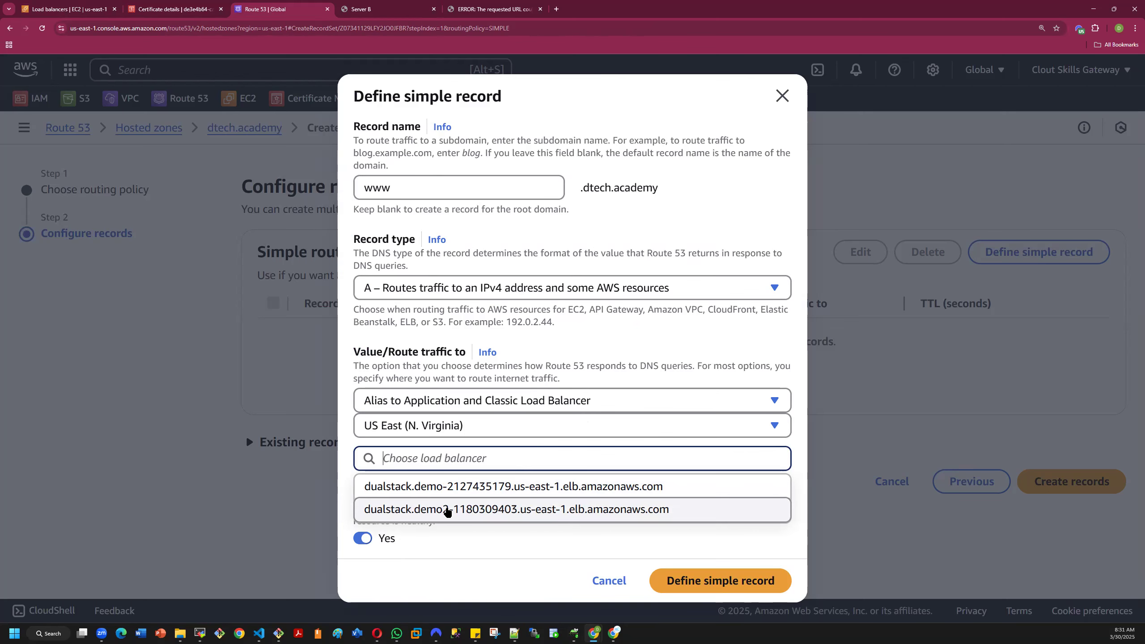
left_click(447, 509)
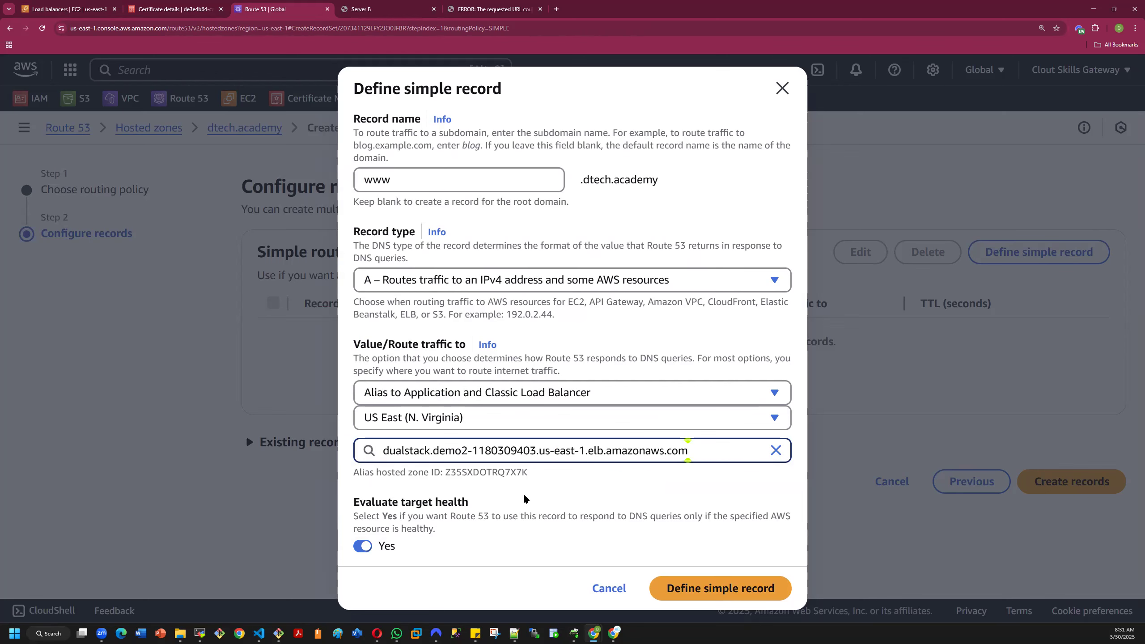
- Finish defining the www simple record and create it in the dtech.academy hosted zone
left_click(707, 589)
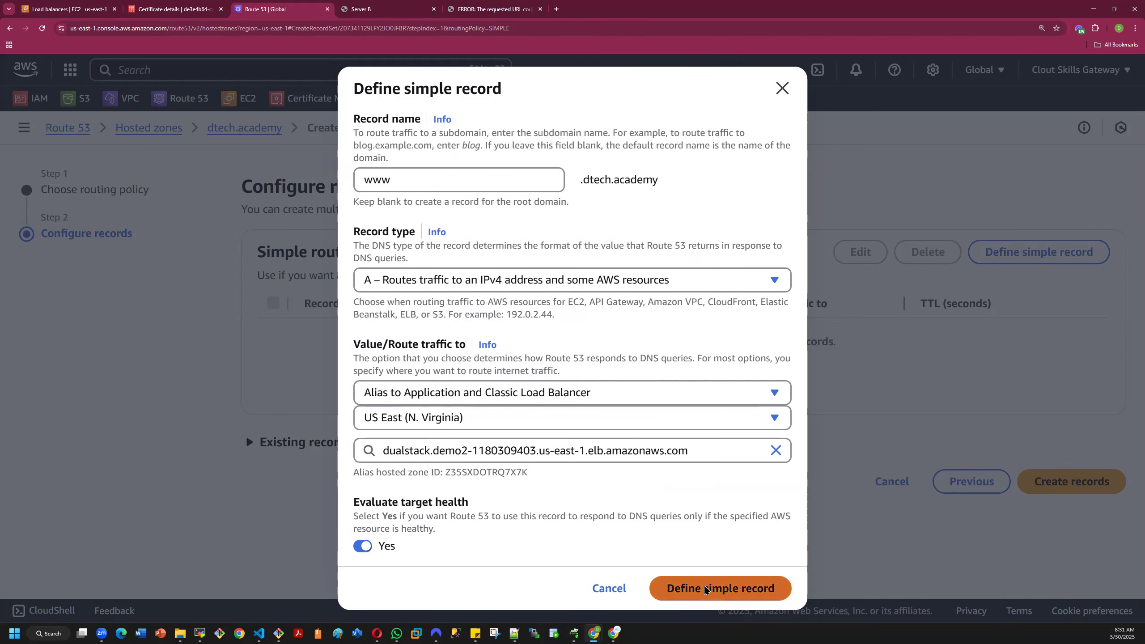
left_click(274, 329)
left_click(1055, 412)
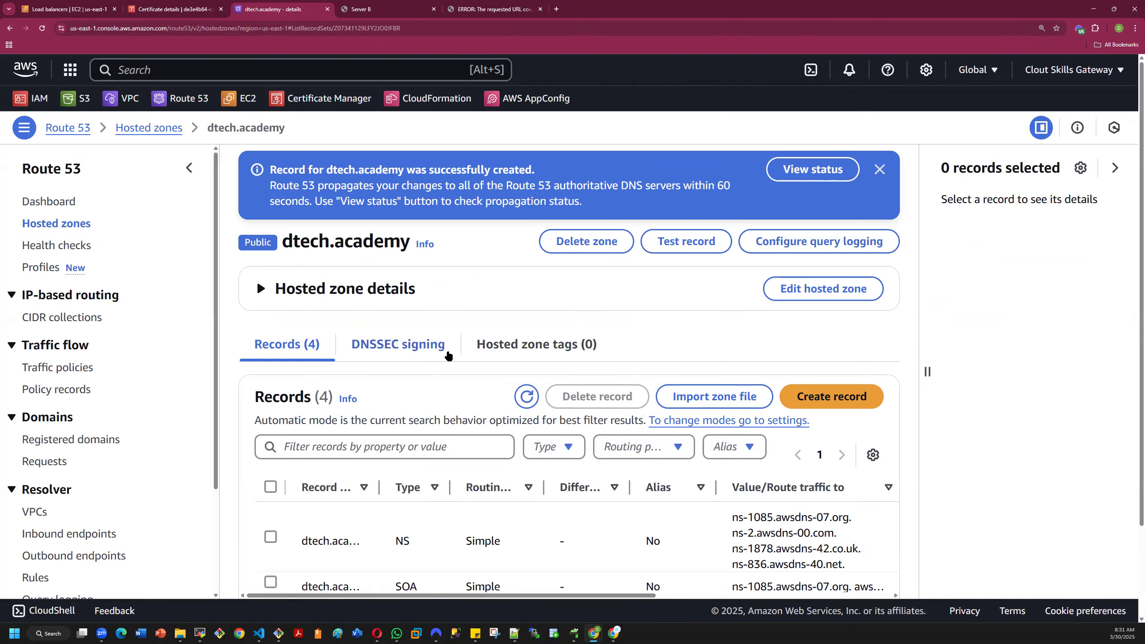
- Review the dtech.academy hosted zone's NS and SOA records, including the name server values
scroll(554, 460, "down", 3)
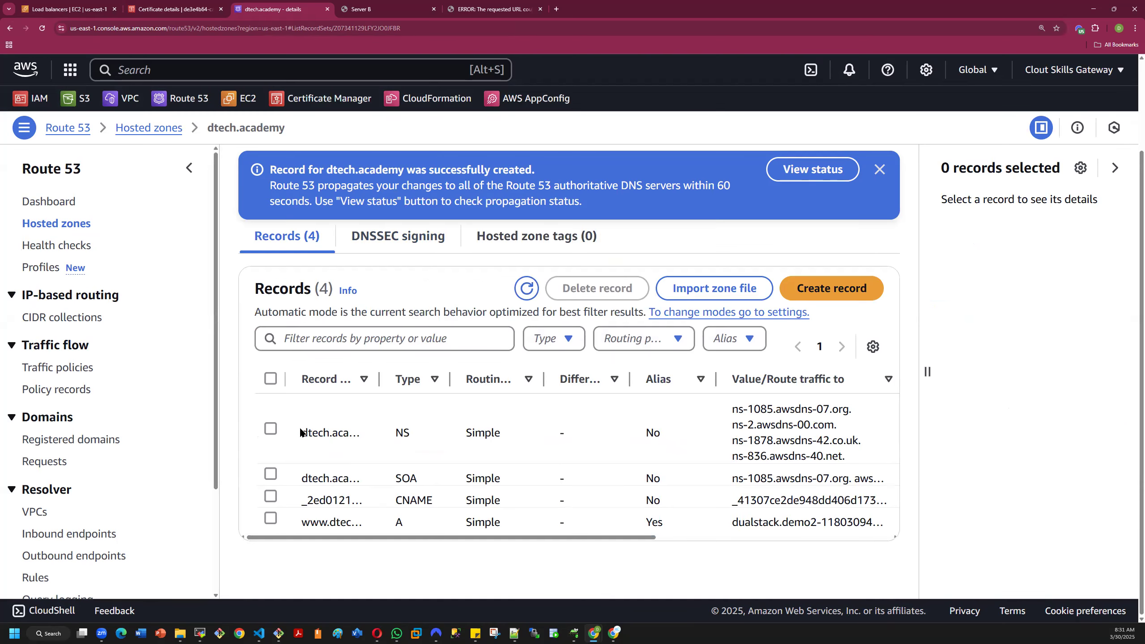
left_click_drag(395, 477, 414, 479)
left_click_drag(302, 431, 425, 479)
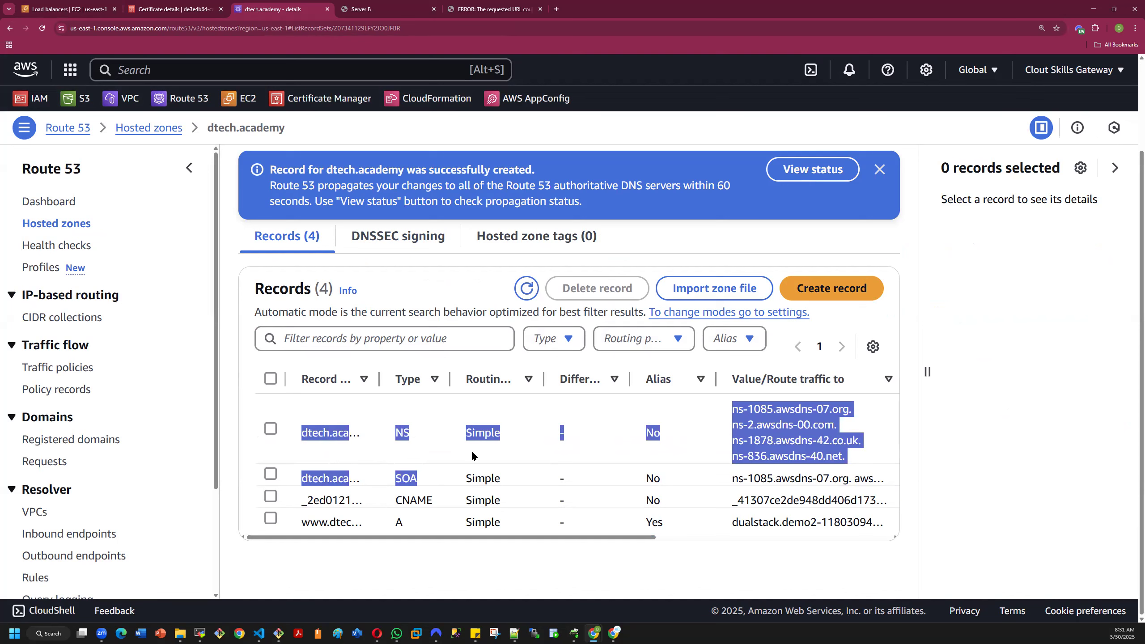
left_click(646, 414)
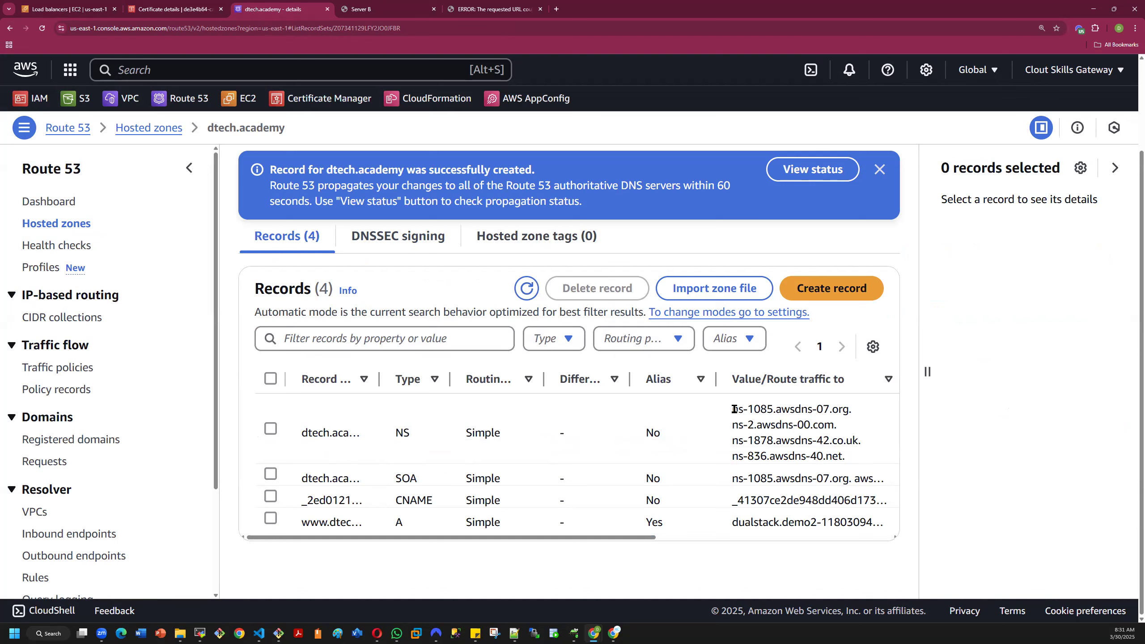
left_click_drag(734, 411, 849, 455)
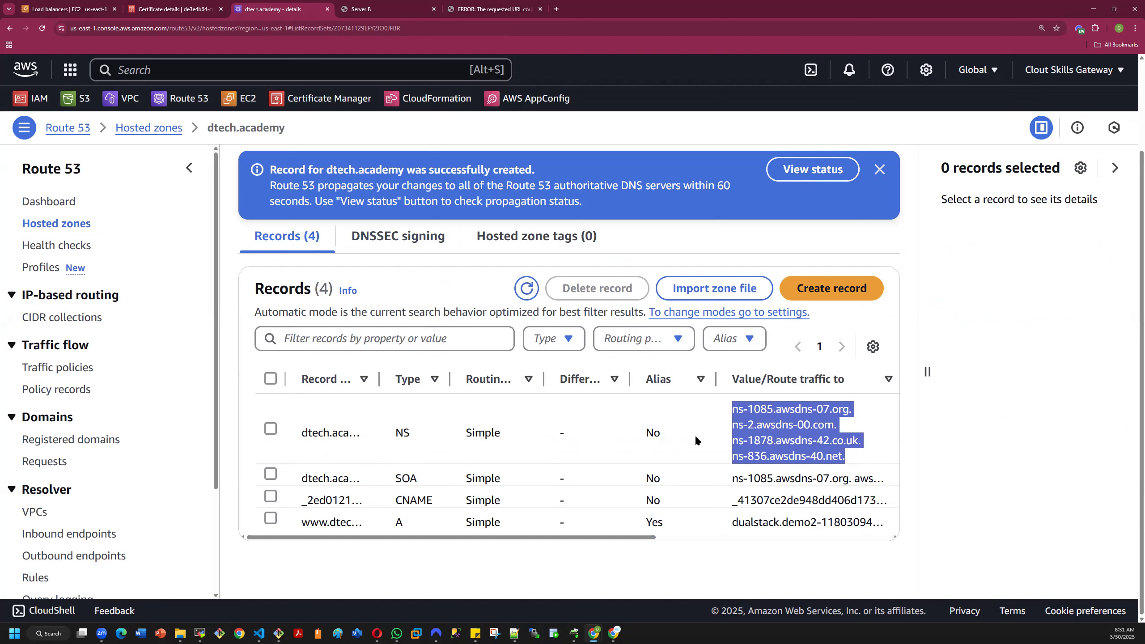
left_click(431, 472)
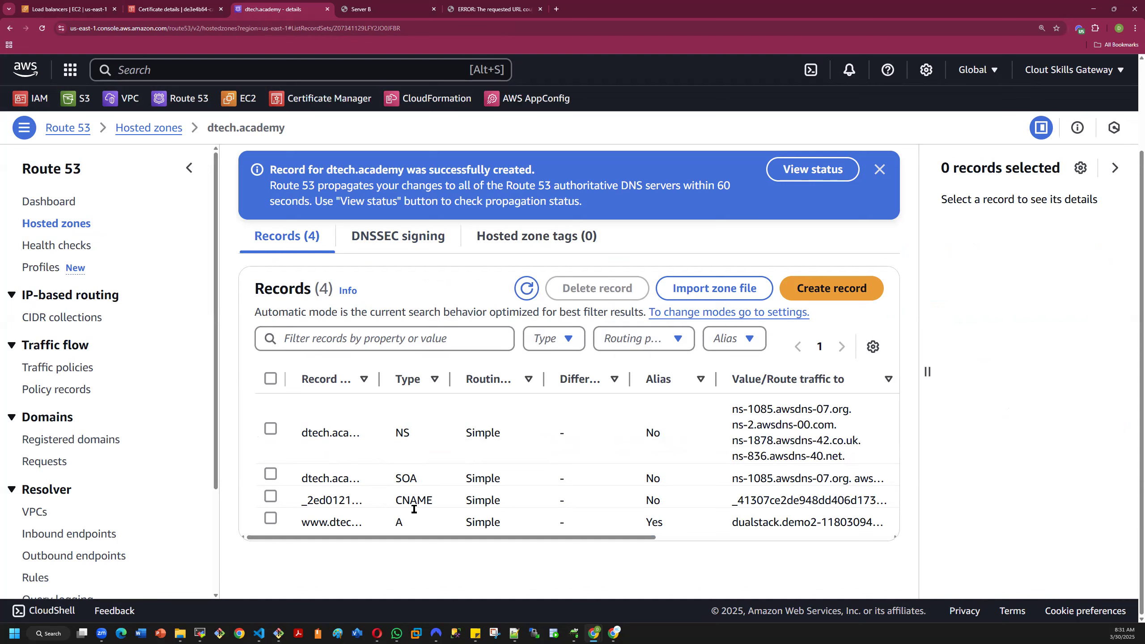
left_click(271, 519)
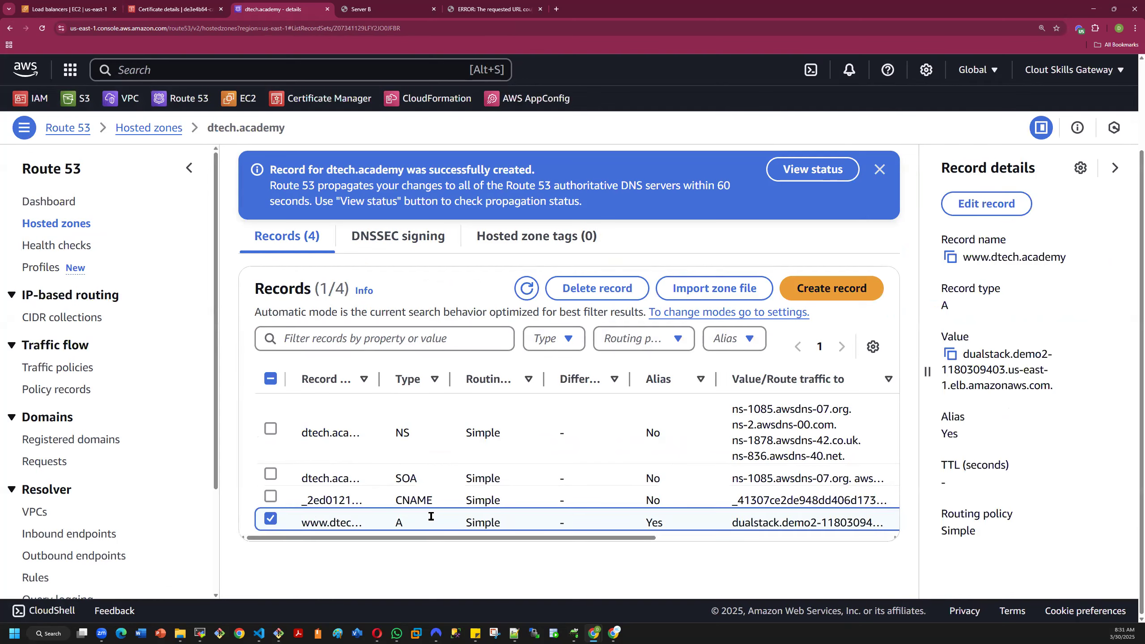
left_click(952, 258)
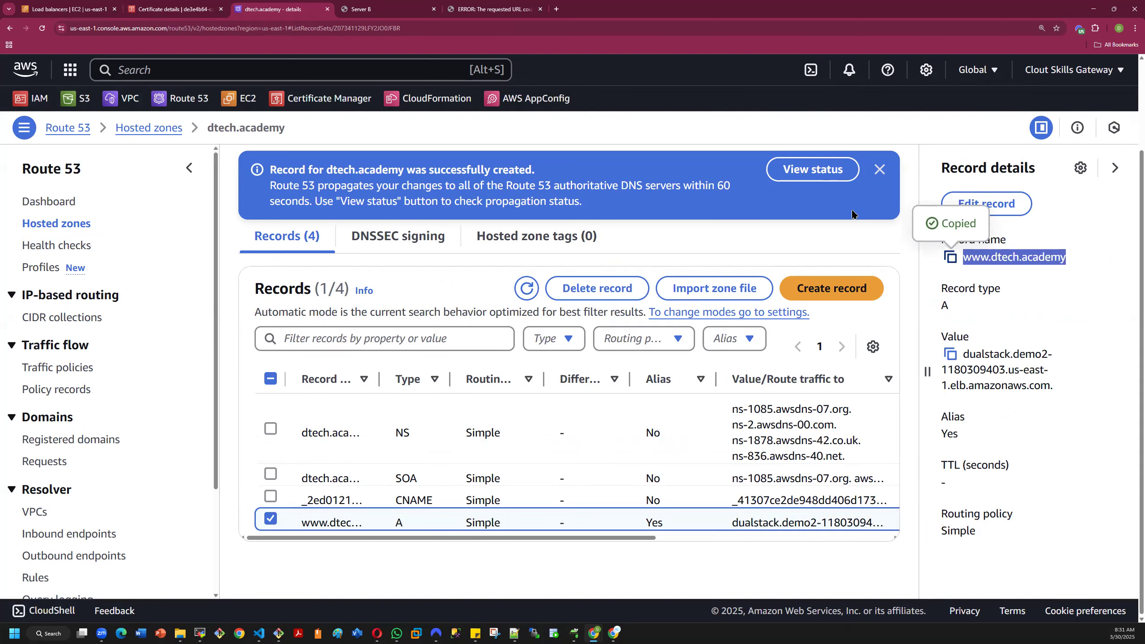
left_click(557, 9)
key("ctrl+v")
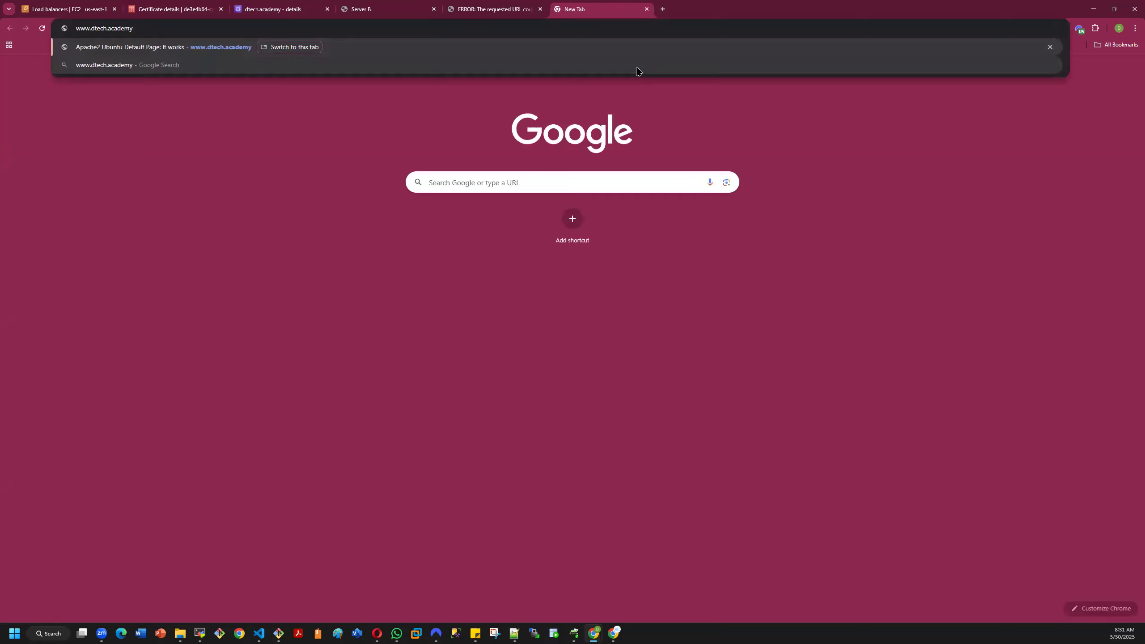
key("Return")
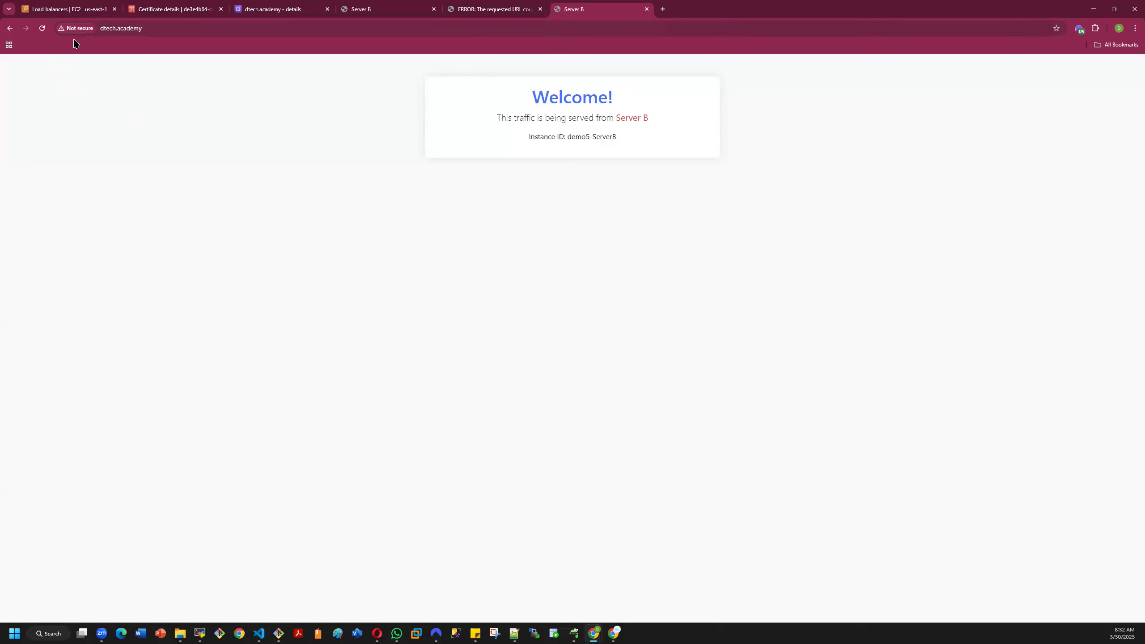
- Return to the EC2 load balancers and open the HTTPS:443 listener of demo2
left_click(78, 9)
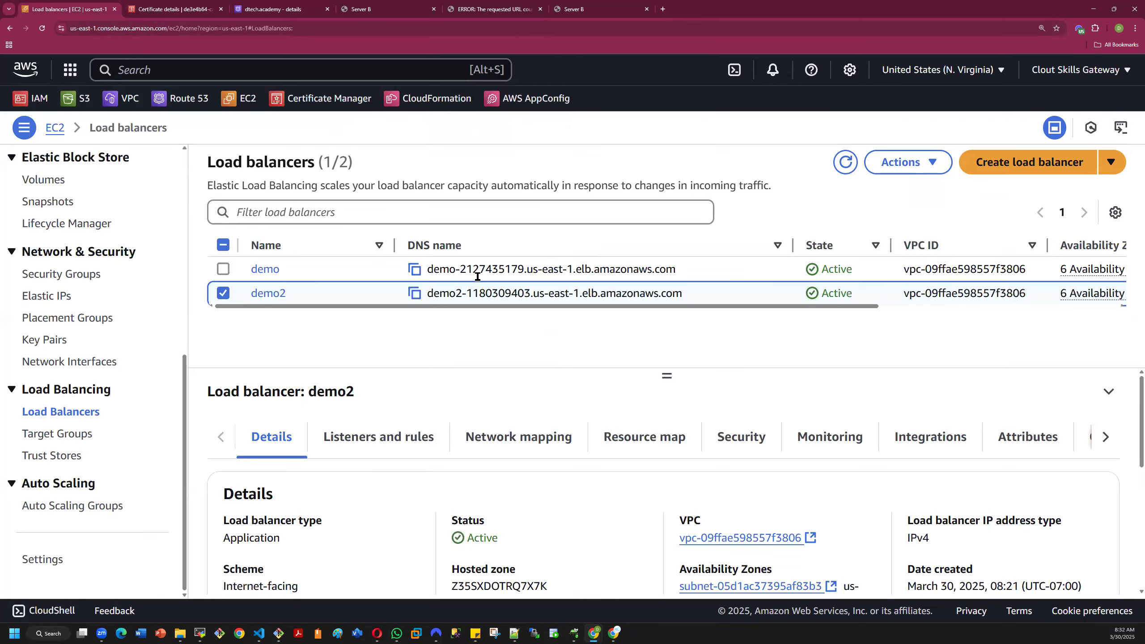
left_click(271, 294)
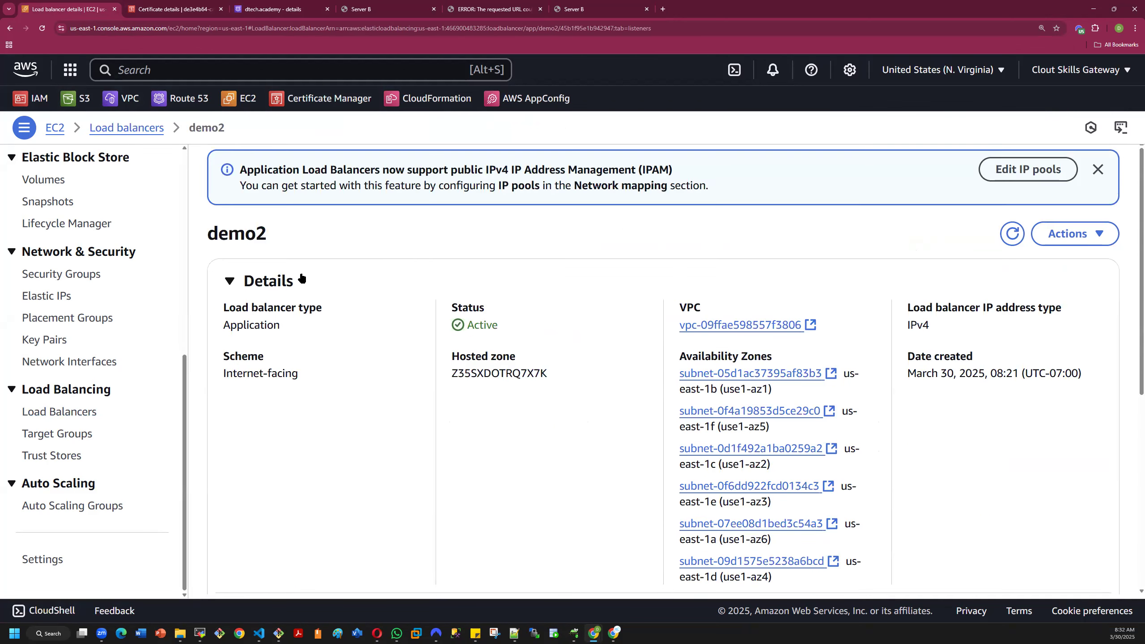
scroll(396, 275, "down", 5)
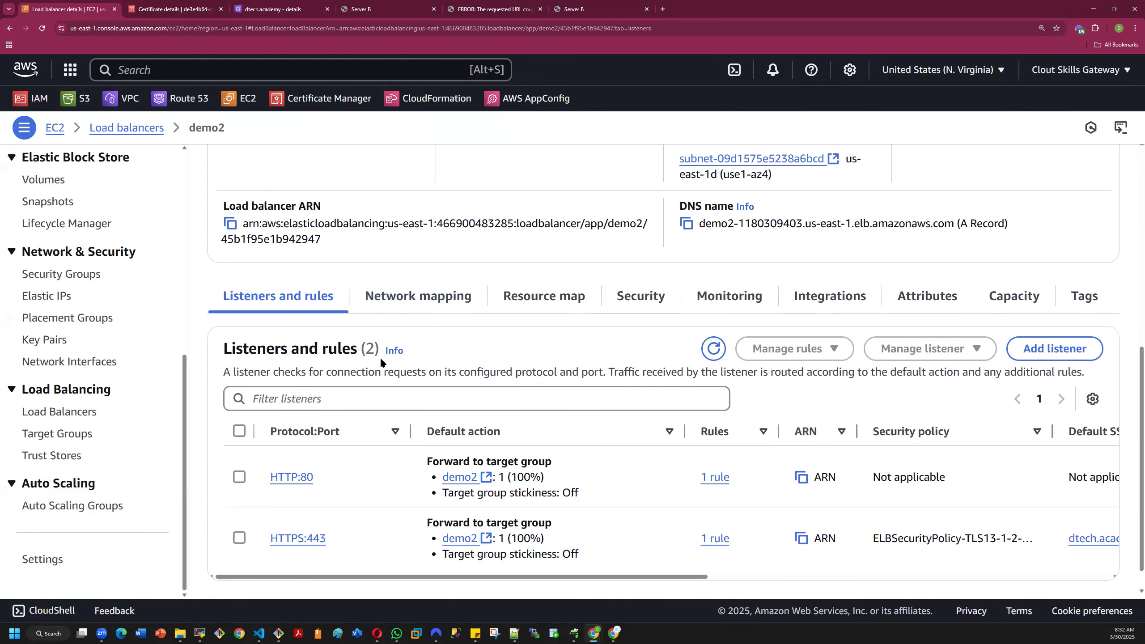
scroll(381, 362, "down", 1)
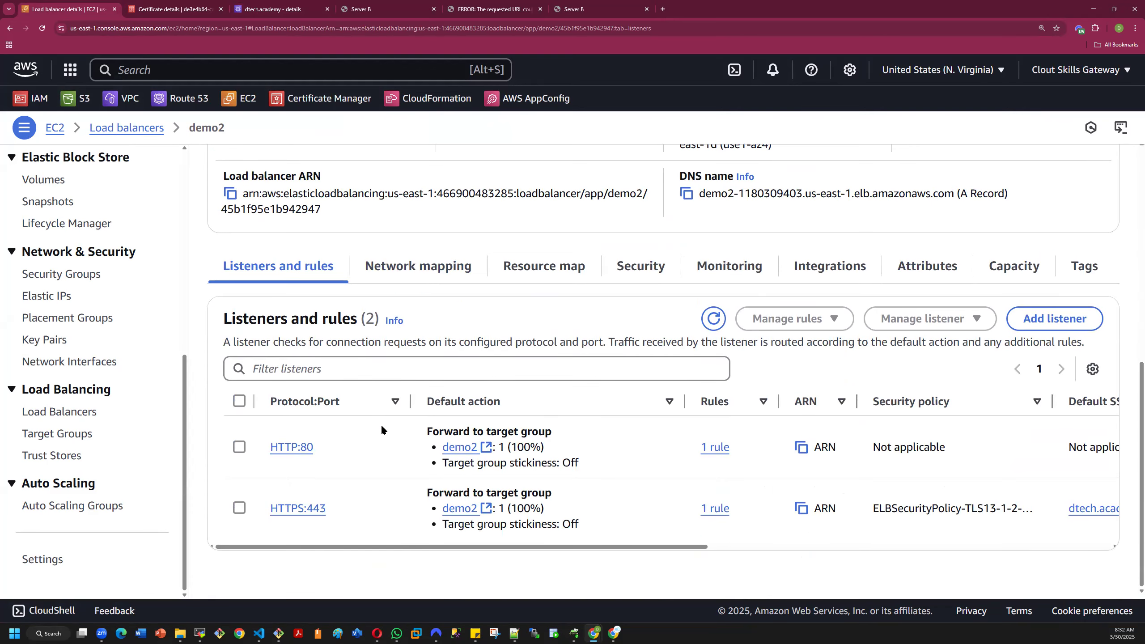
left_click(299, 508)
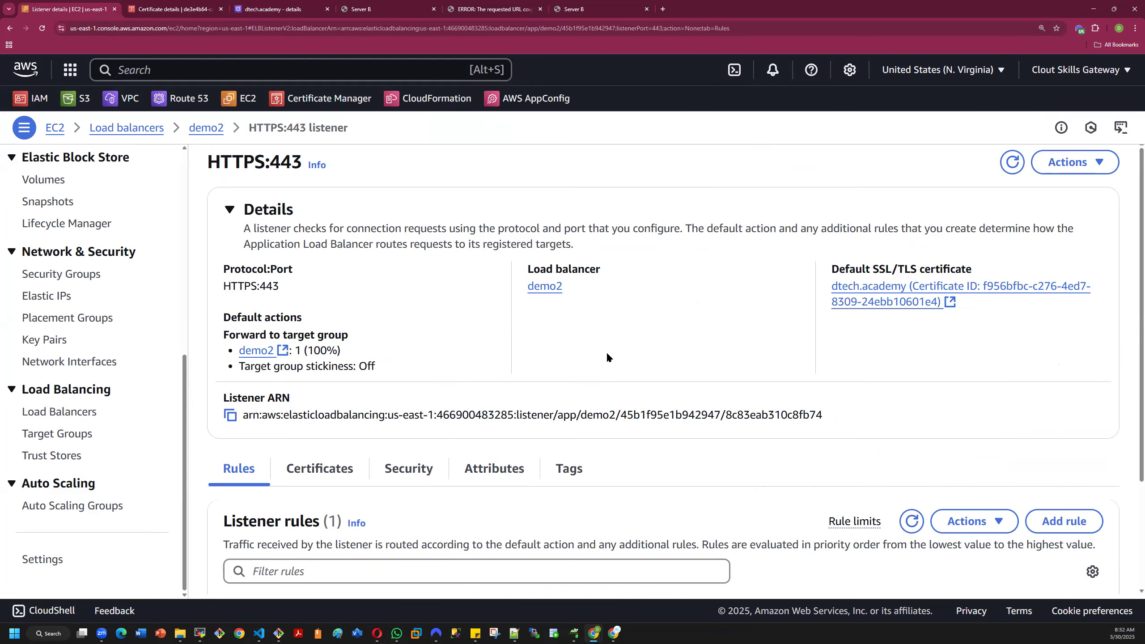
- Check the HTTPS:443 listener's default certificate and its listener rules
scroll(607, 355, "down", 3)
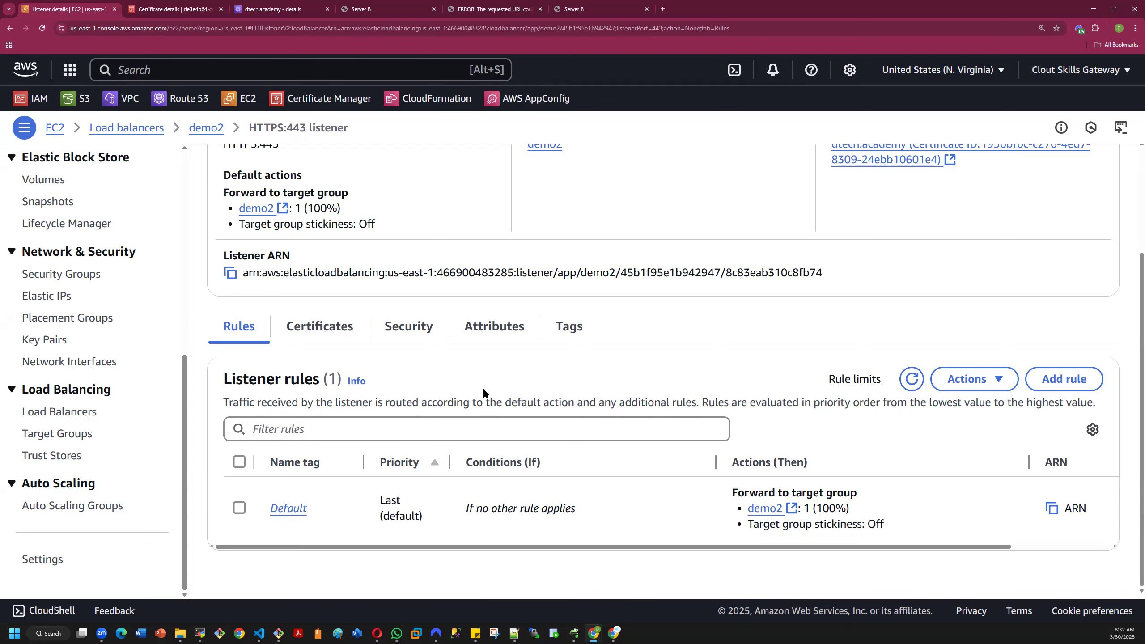
left_click(306, 328)
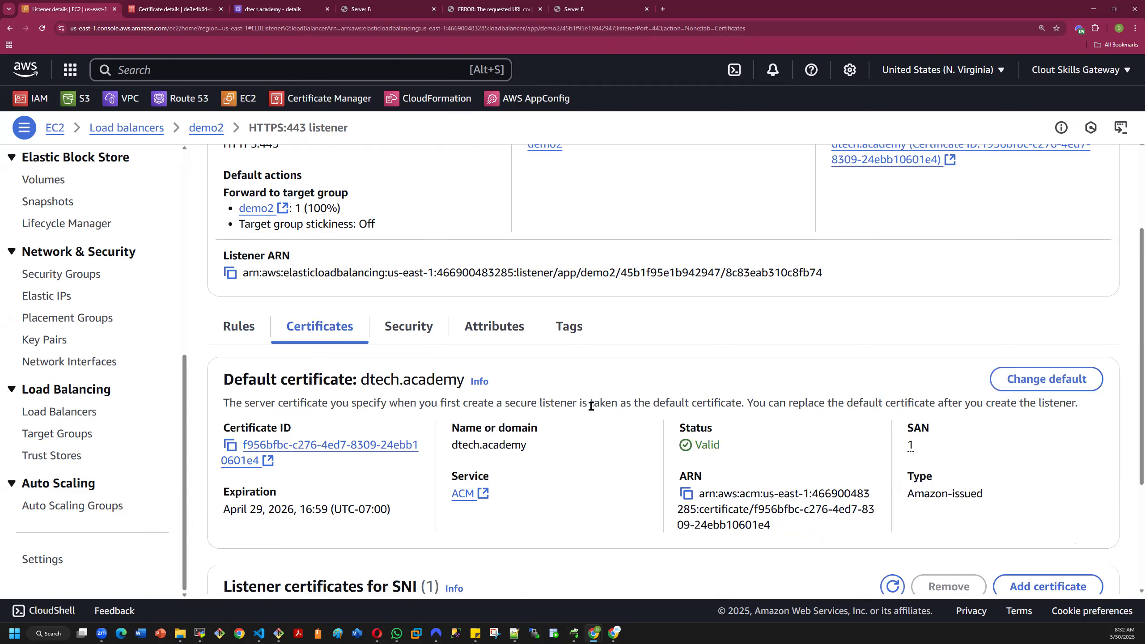
left_click(238, 327)
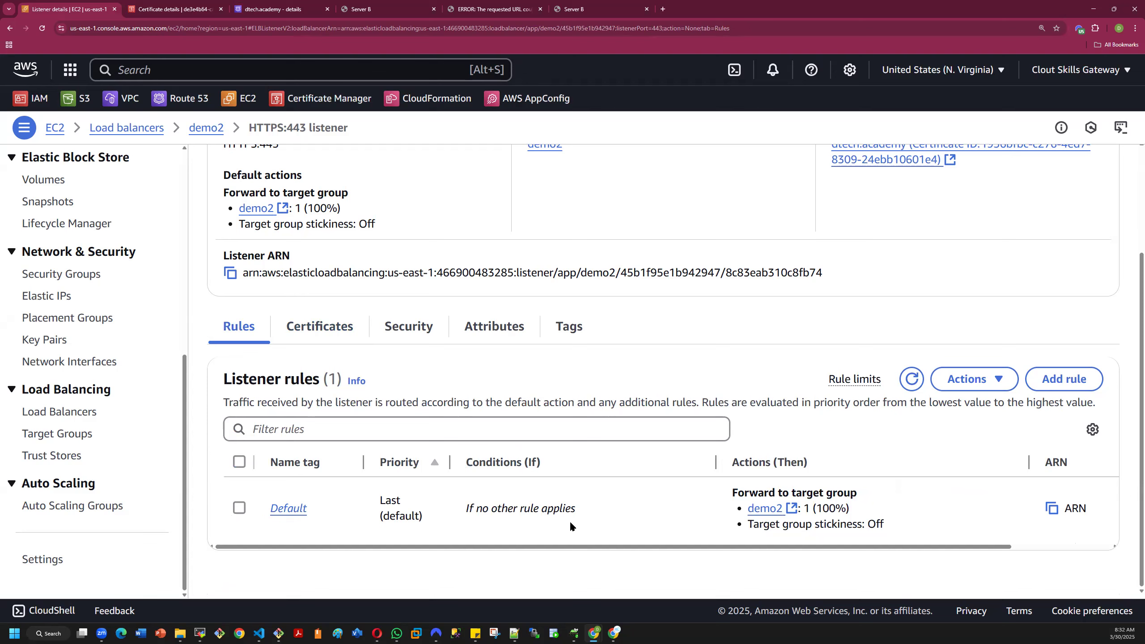
- Edit the default rule's actions on the HTTPS:443 listener and change the routing action to Redirect to URL
left_click(284, 509)
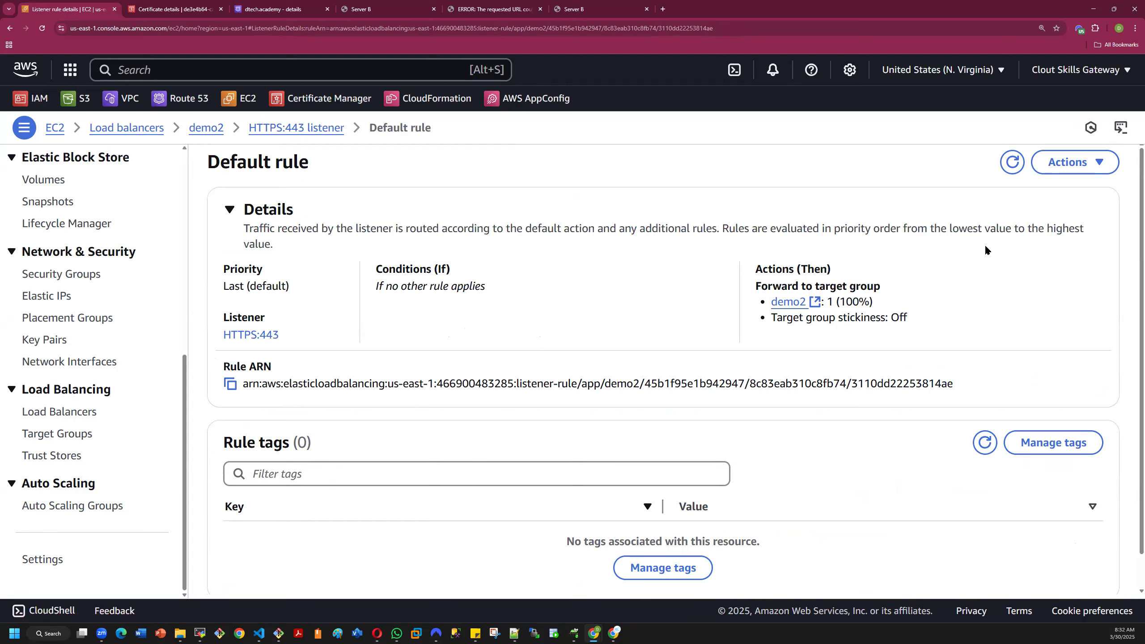
left_click(1045, 165)
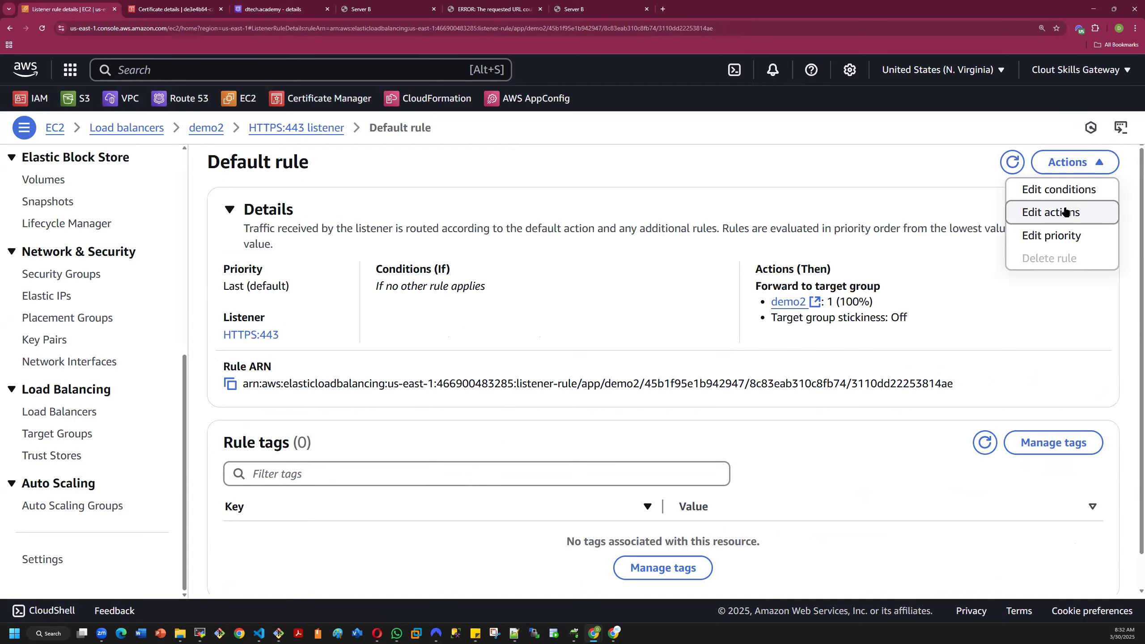
left_click(1085, 215)
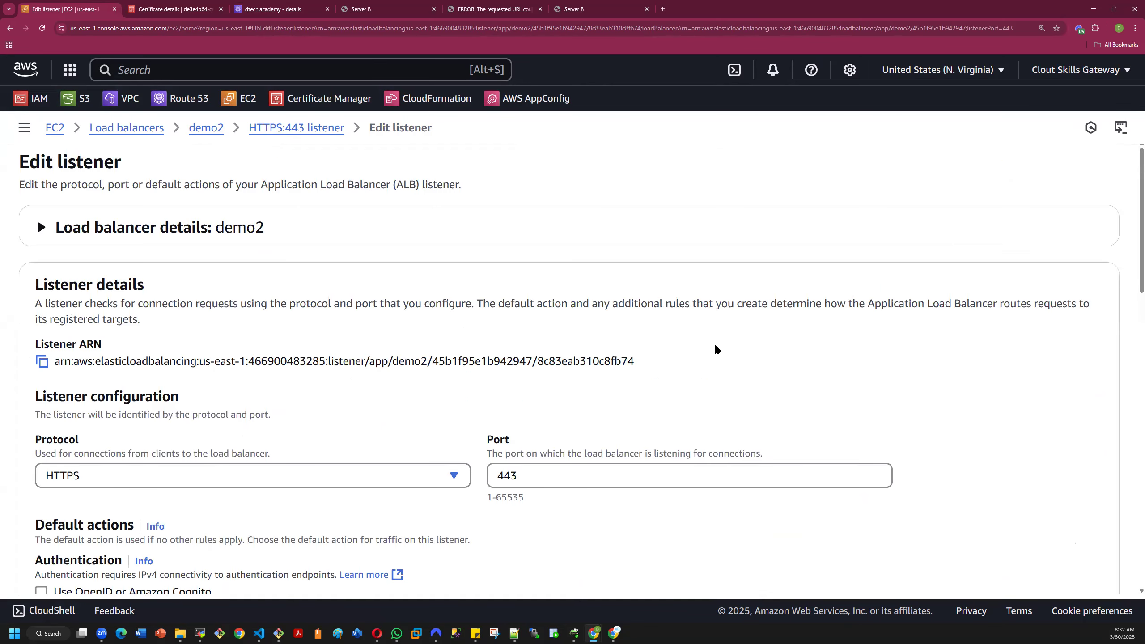
scroll(470, 384, "down", 5)
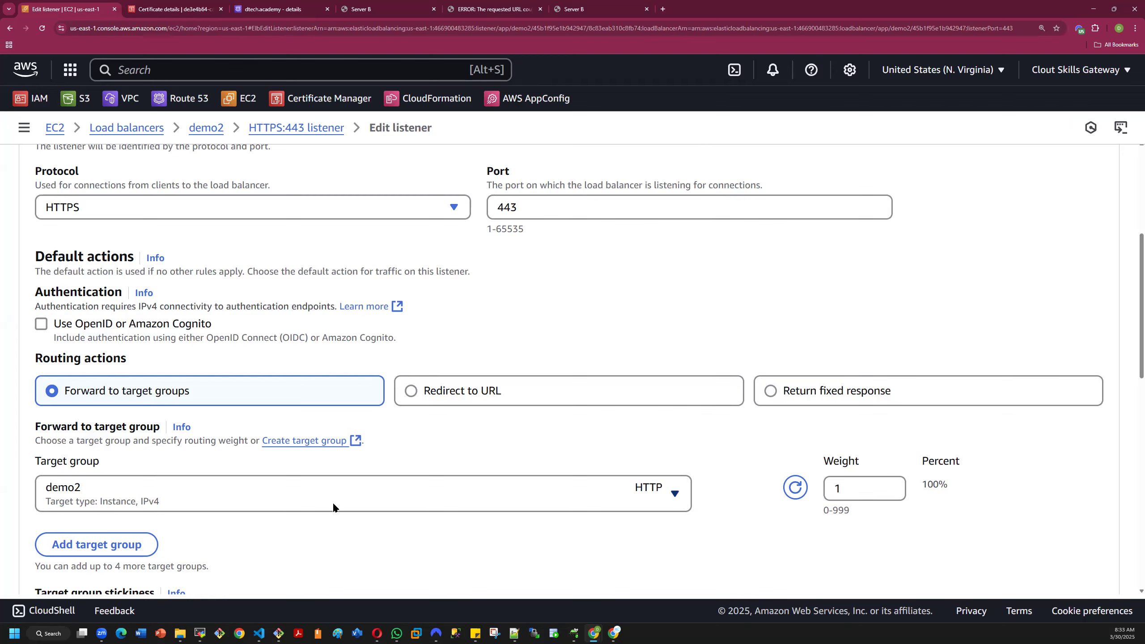
left_click(411, 389)
scroll(562, 464, "down", 5)
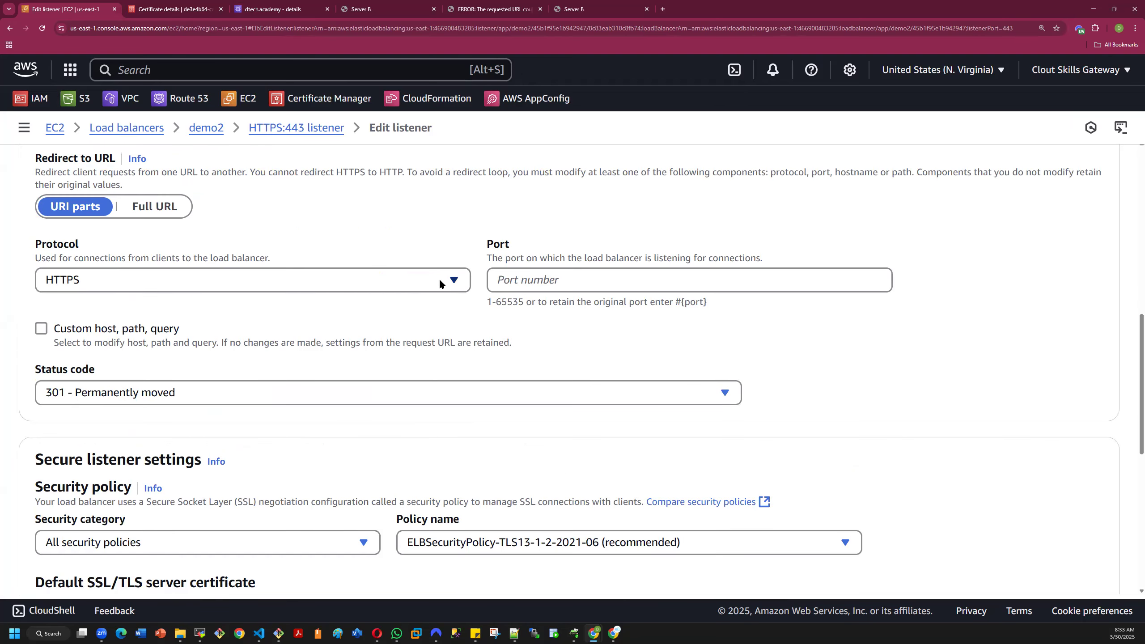
- Set the redirect's port to 443 and its protocol to HTTPS
left_click(515, 280)
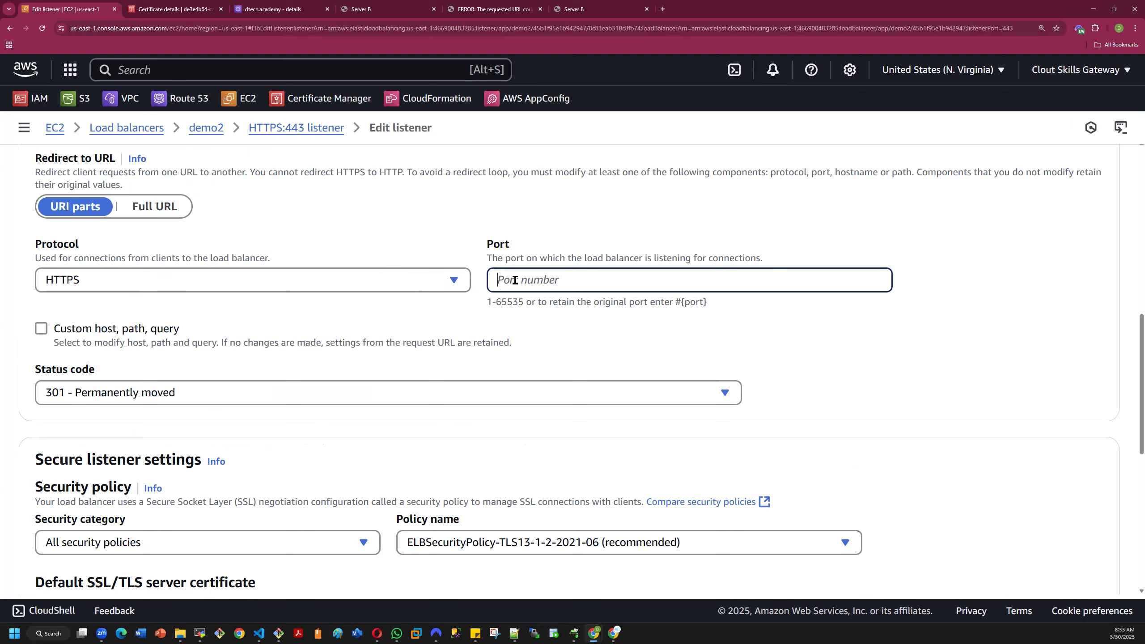
type("443")
left_click(598, 317)
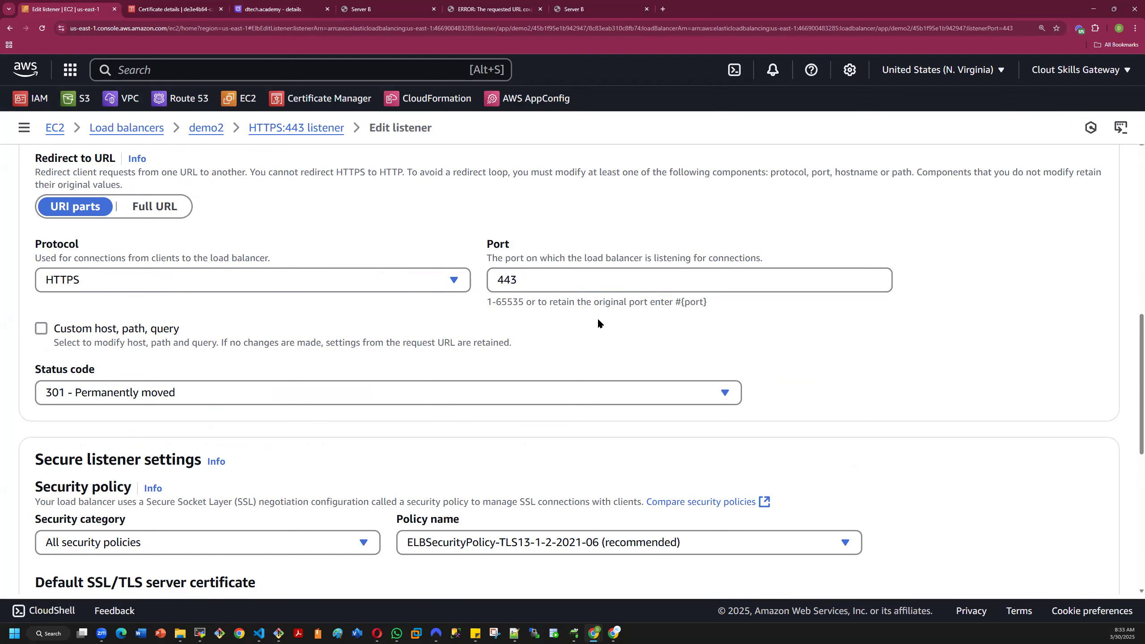
left_click(417, 278)
left_click(331, 334)
left_click(506, 324)
left_click(503, 329)
- Try to save the HTTPS:443 listener with the dtech.academy certificate from ACM
scroll(438, 432, "down", 5)
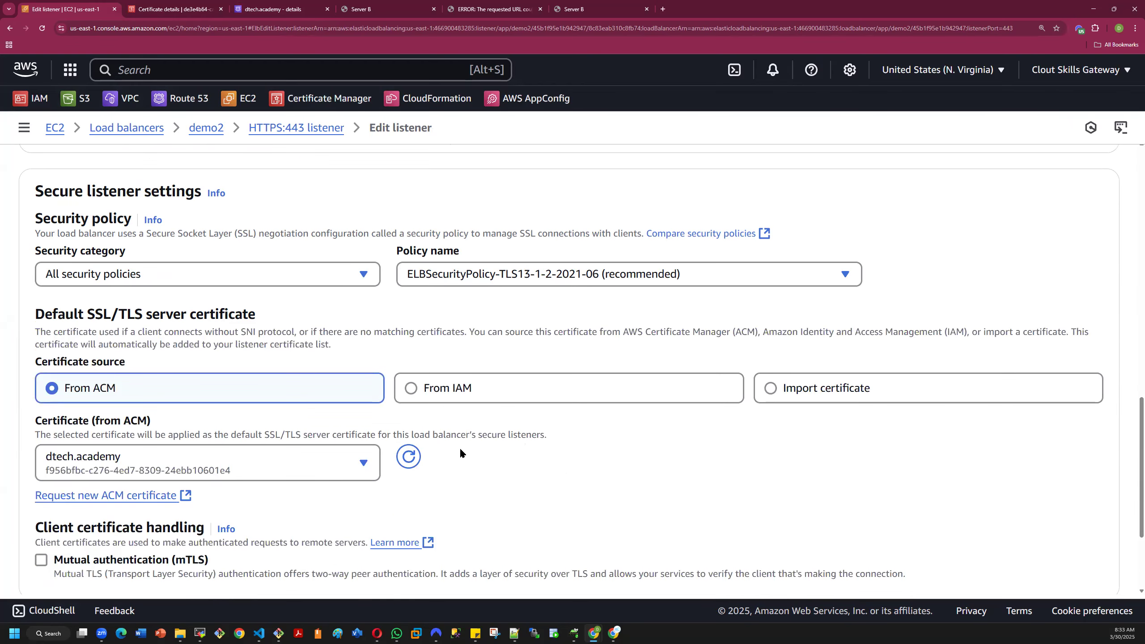
scroll(460, 447, "down", 3)
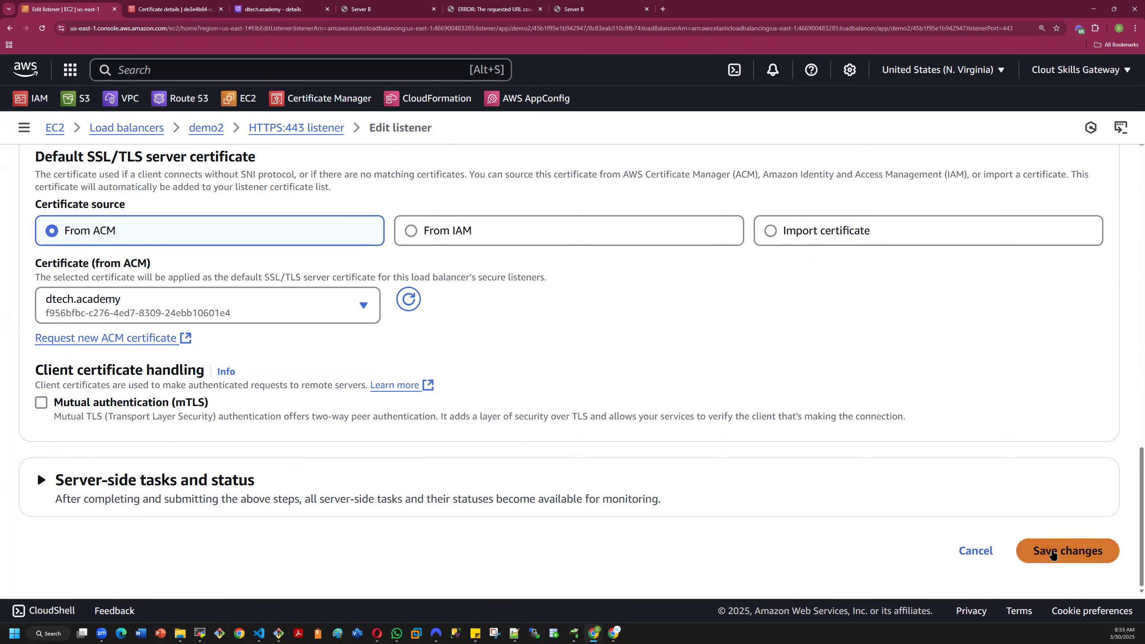
left_click(1046, 549)
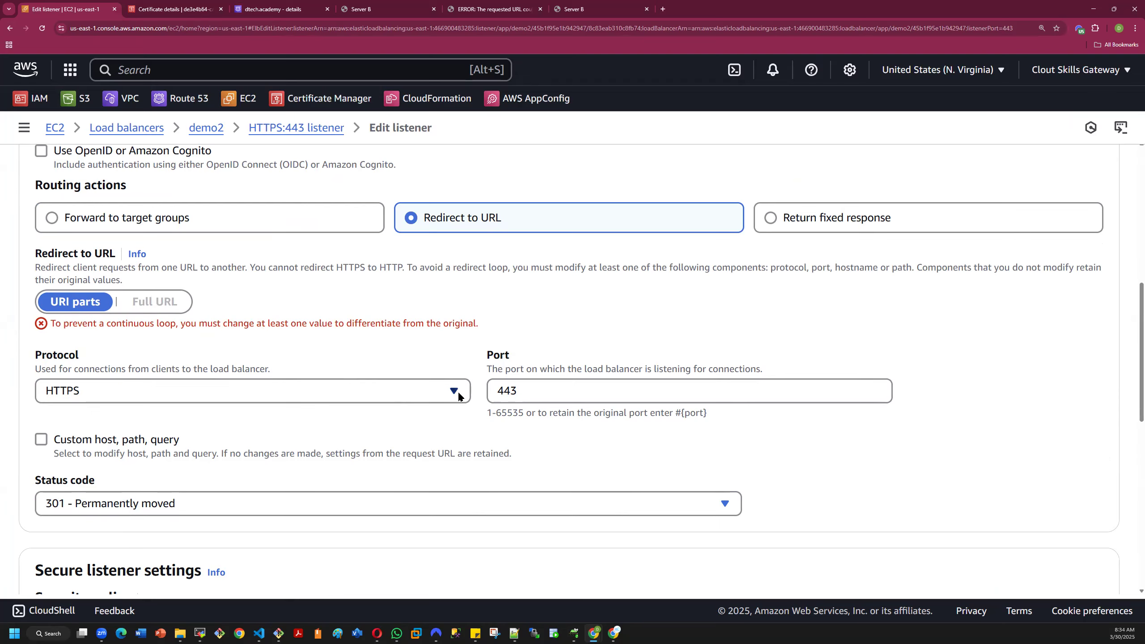
- Recheck the redirect settings and enable Custom host, path, query for the redirect URL
scroll(455, 390, "down", 9)
scroll(454, 391, "up", 11)
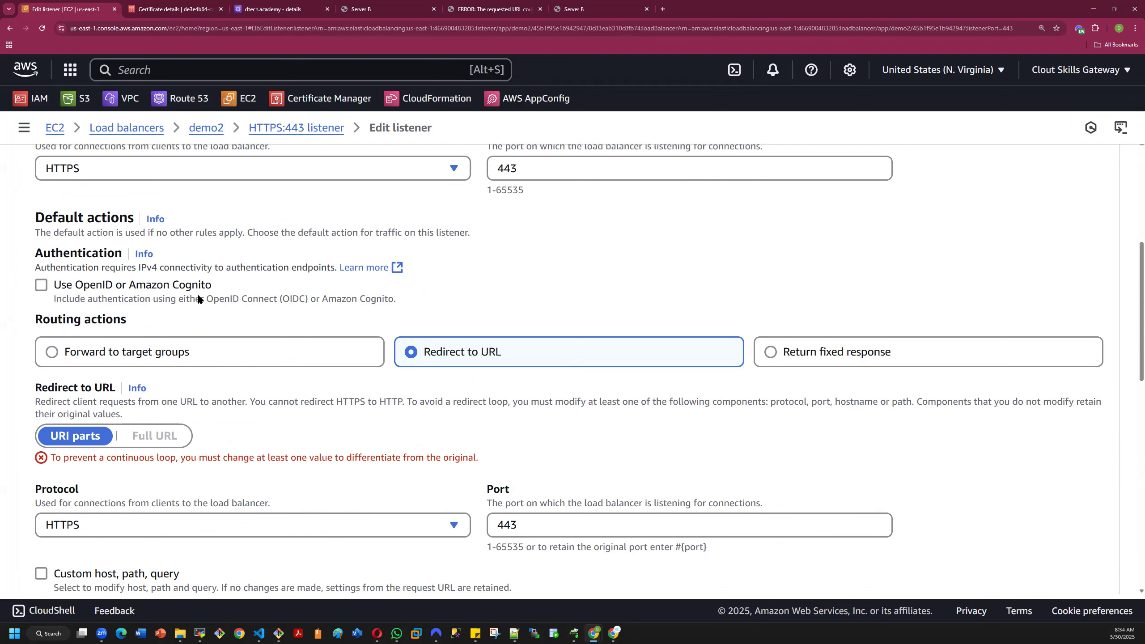
scroll(265, 298, "down", 4)
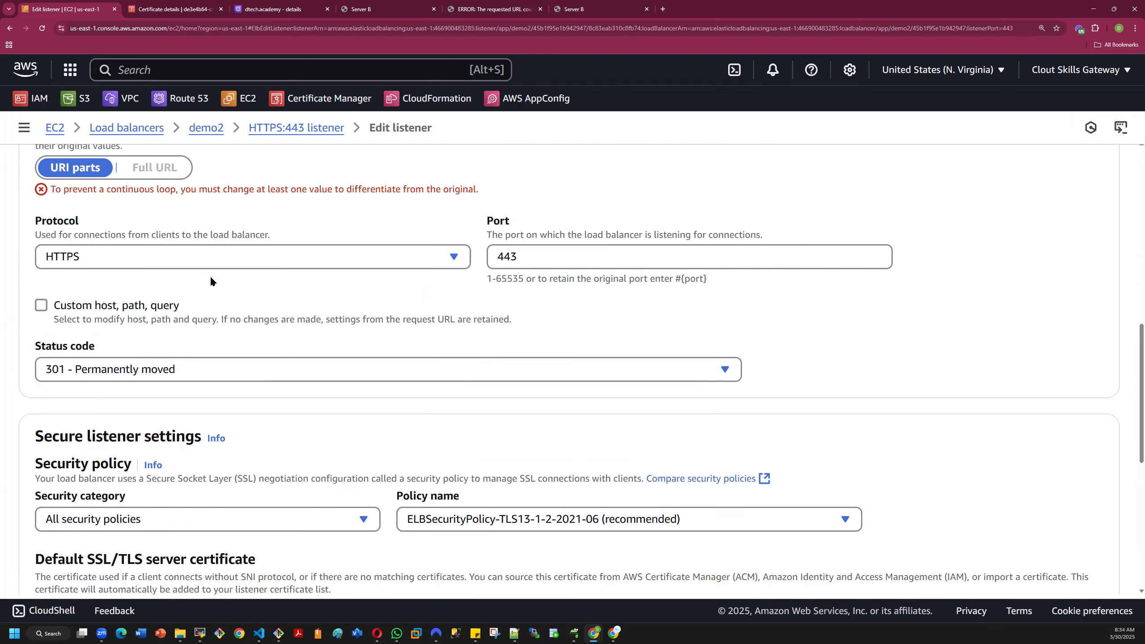
scroll(222, 268, "up", 2)
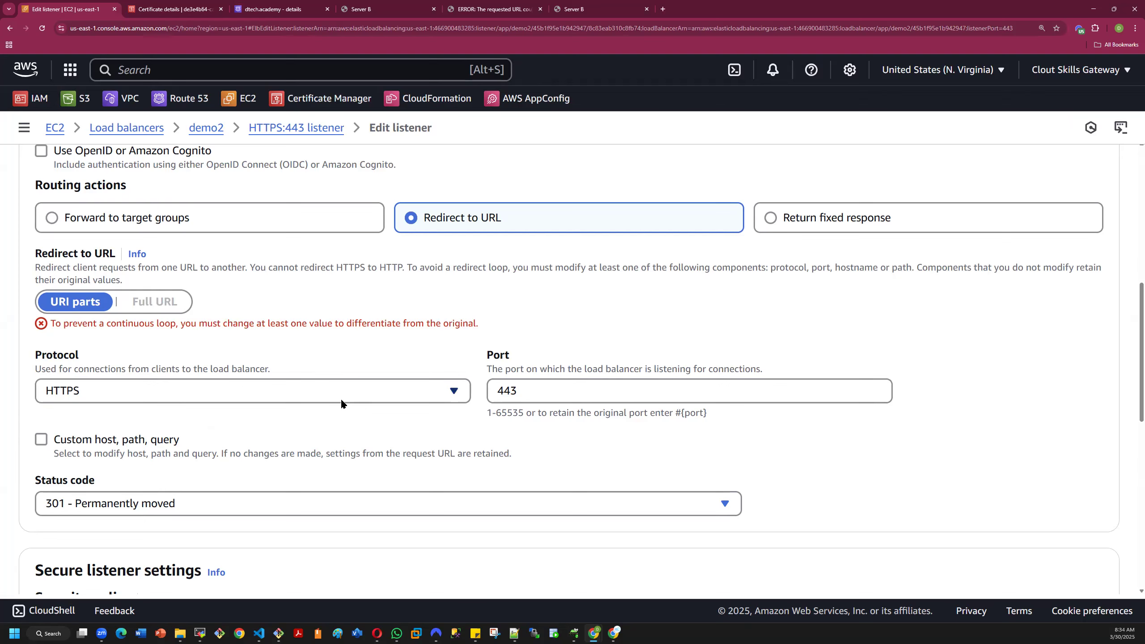
scroll(341, 405, "down", 3)
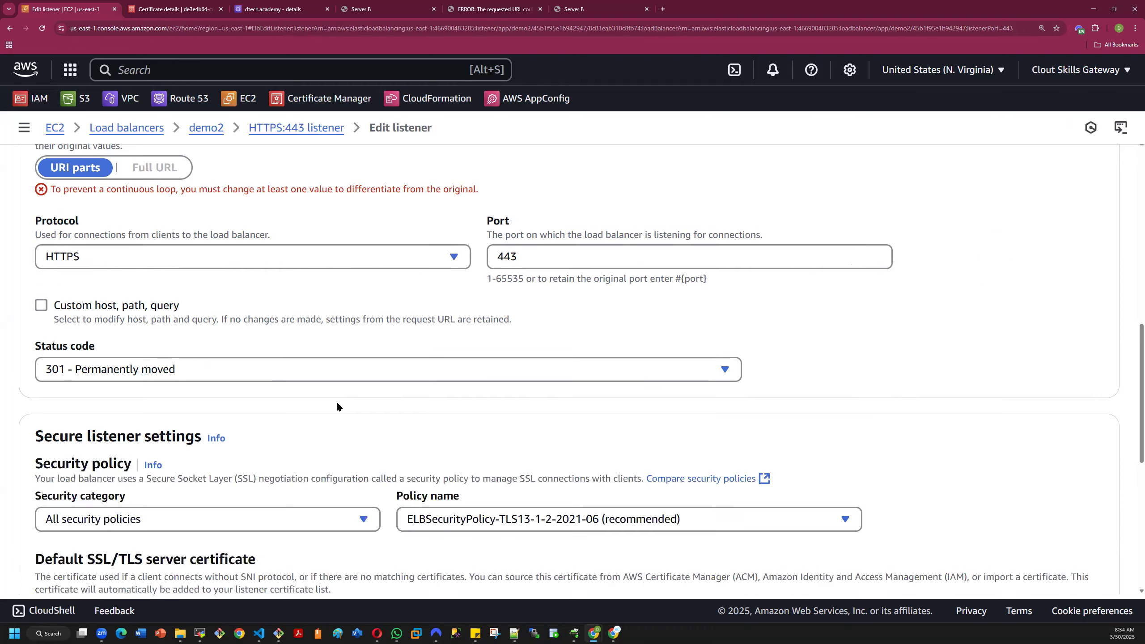
left_click(41, 306)
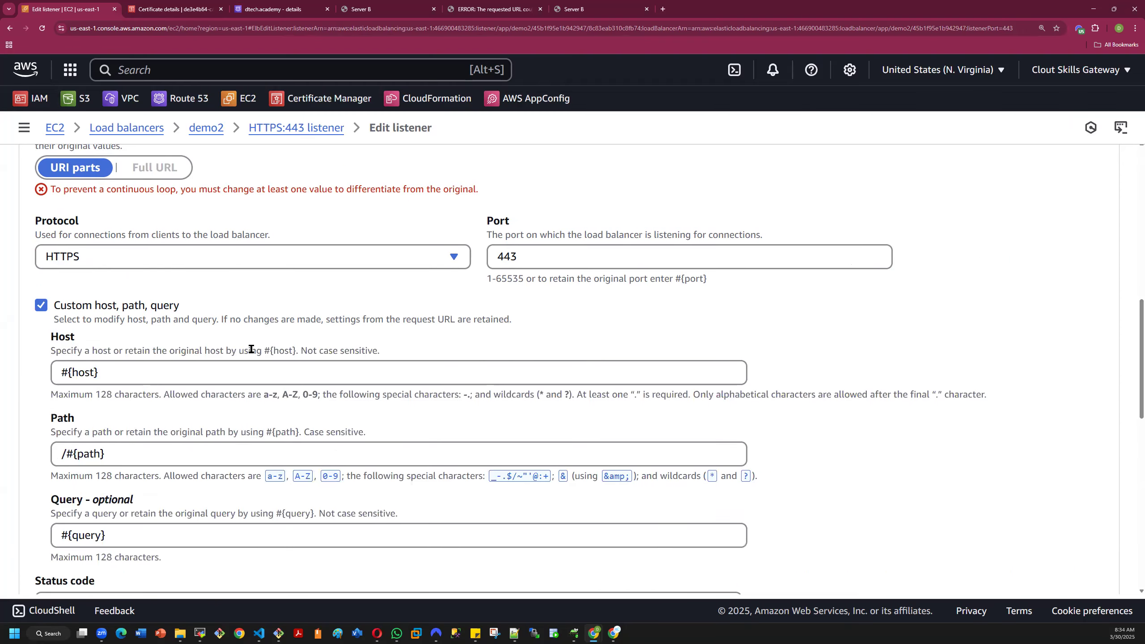
scroll(249, 350, "down", 5)
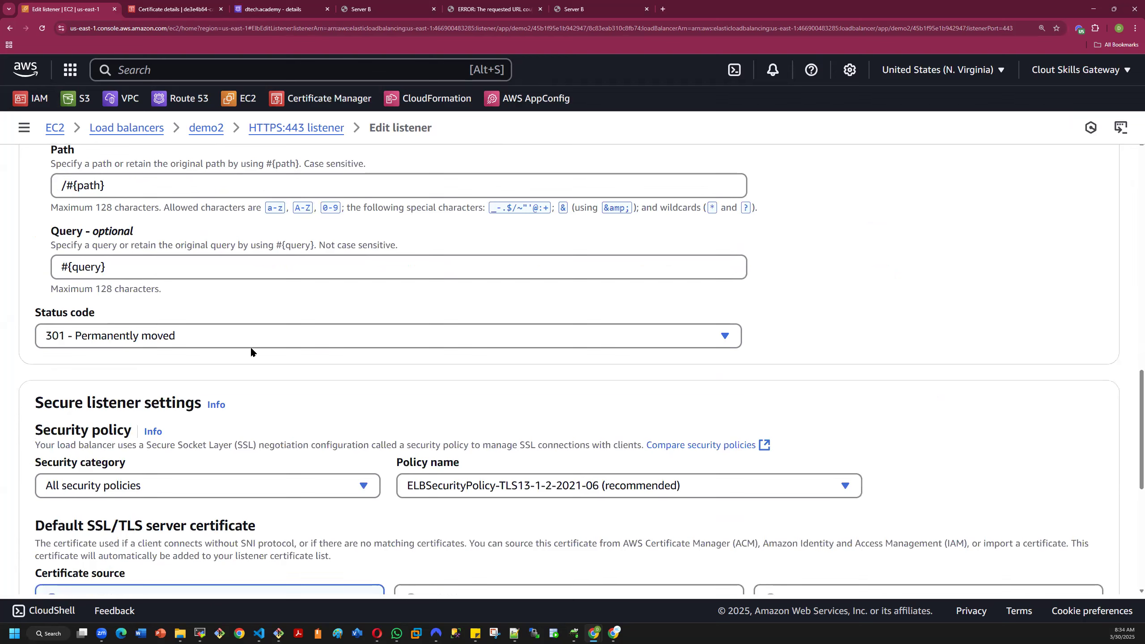
- Check the security category and policy name options in the HTTPS:443 listener's secure listener settings
scroll(251, 353, "down", 3)
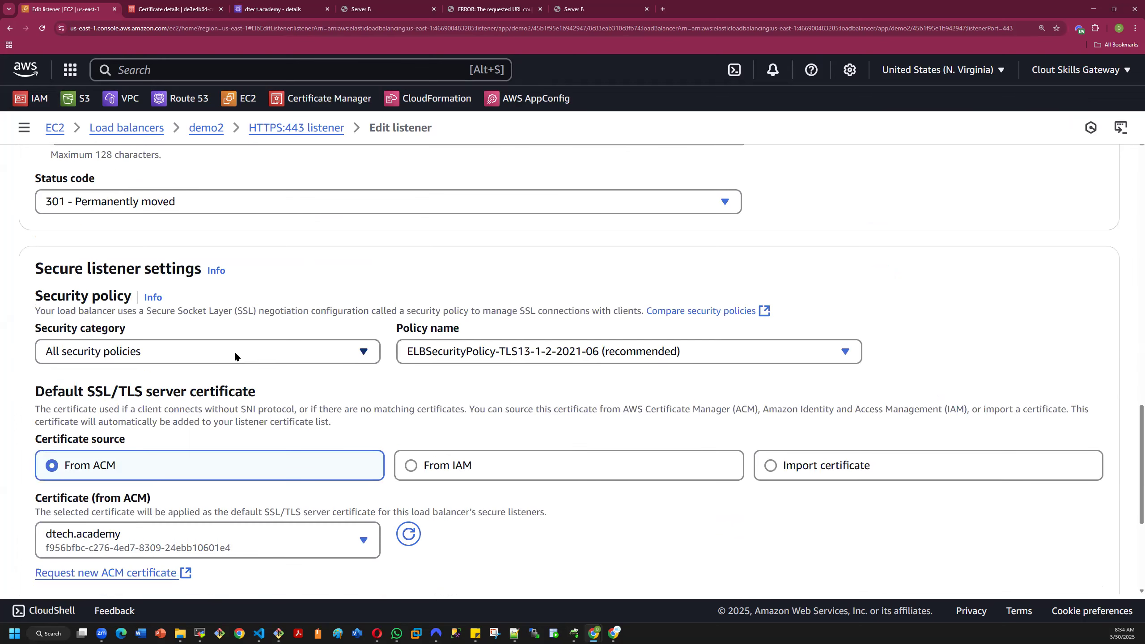
left_click(235, 354)
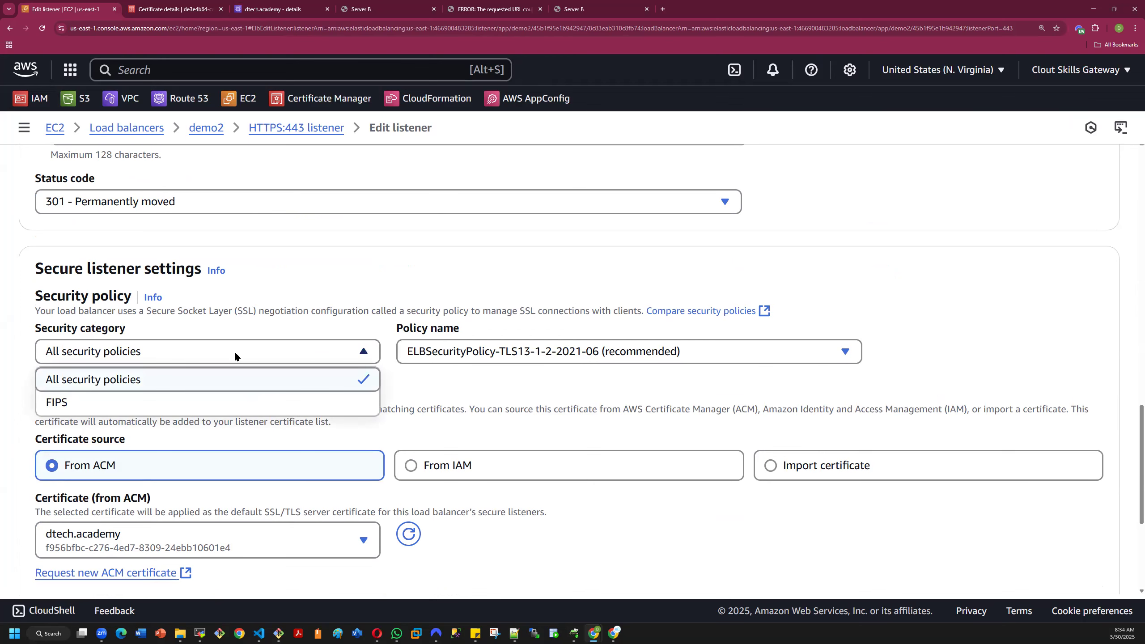
left_click(235, 351)
left_click(510, 352)
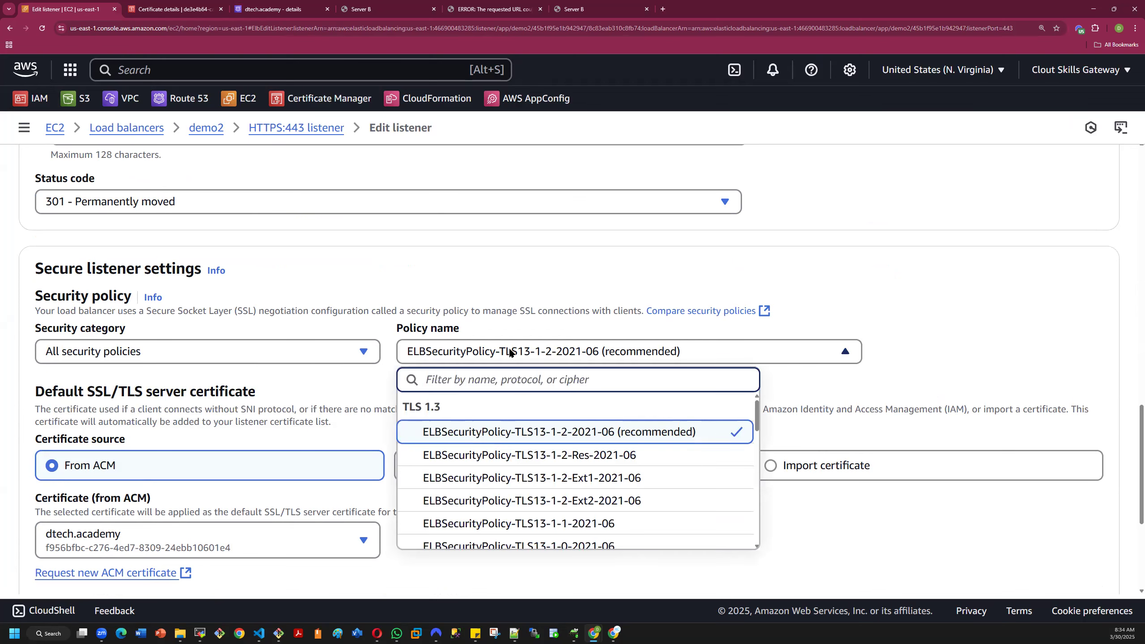
left_click(510, 352)
scroll(604, 383, "down", 3)
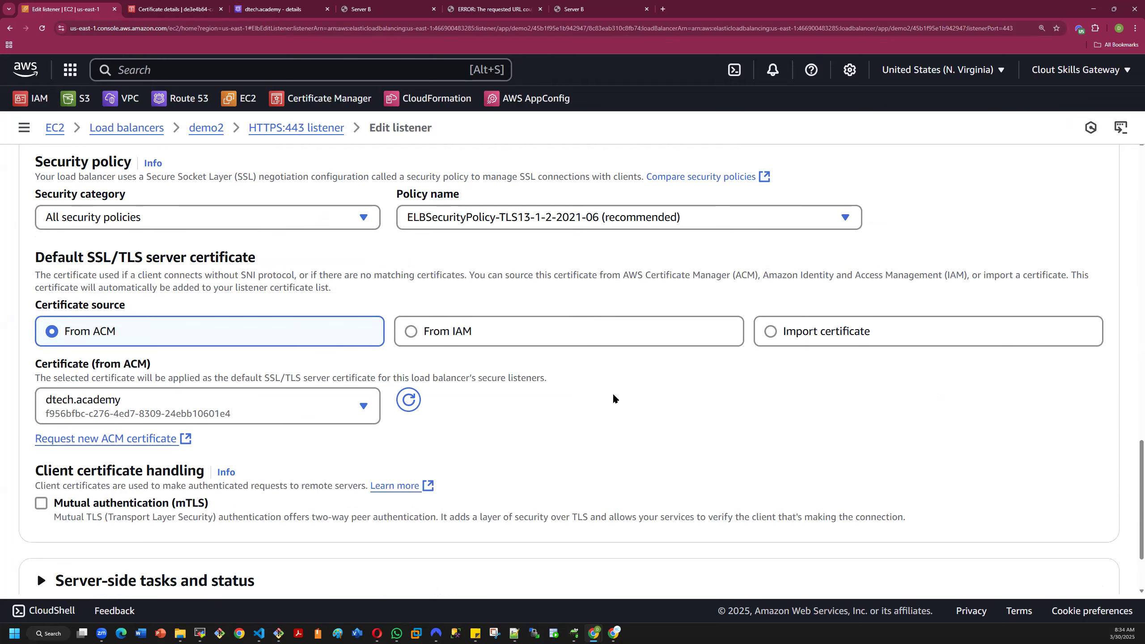
- Expand the server-side tasks and try to save the HTTPS:443 listener with the redirect action
scroll(528, 406, "down", 2)
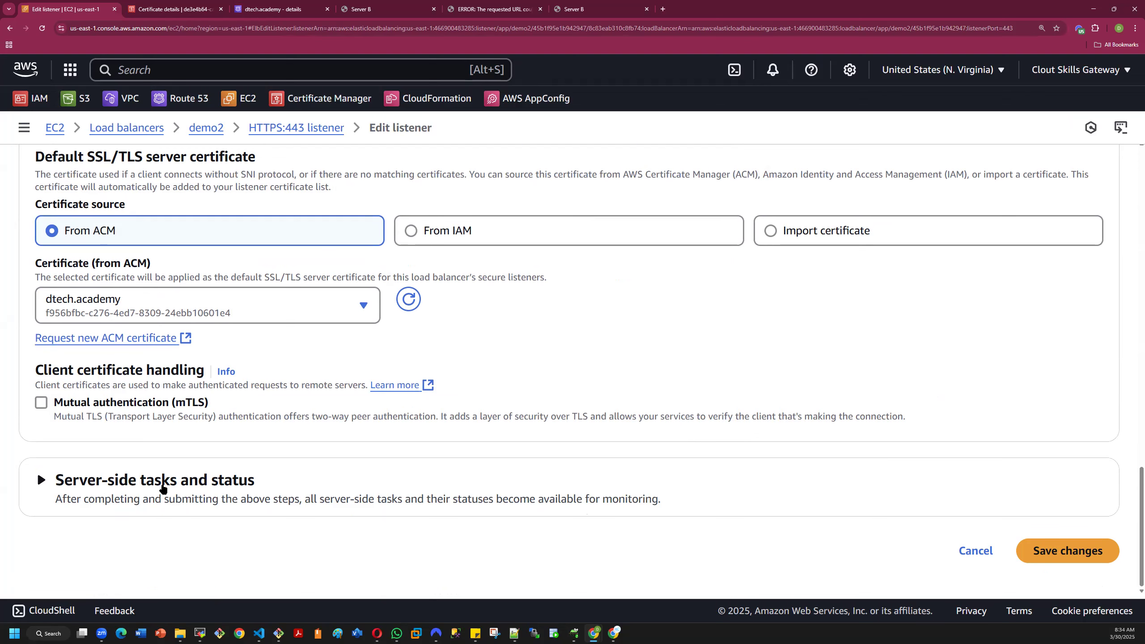
left_click(45, 482)
scroll(226, 487, "down", 2)
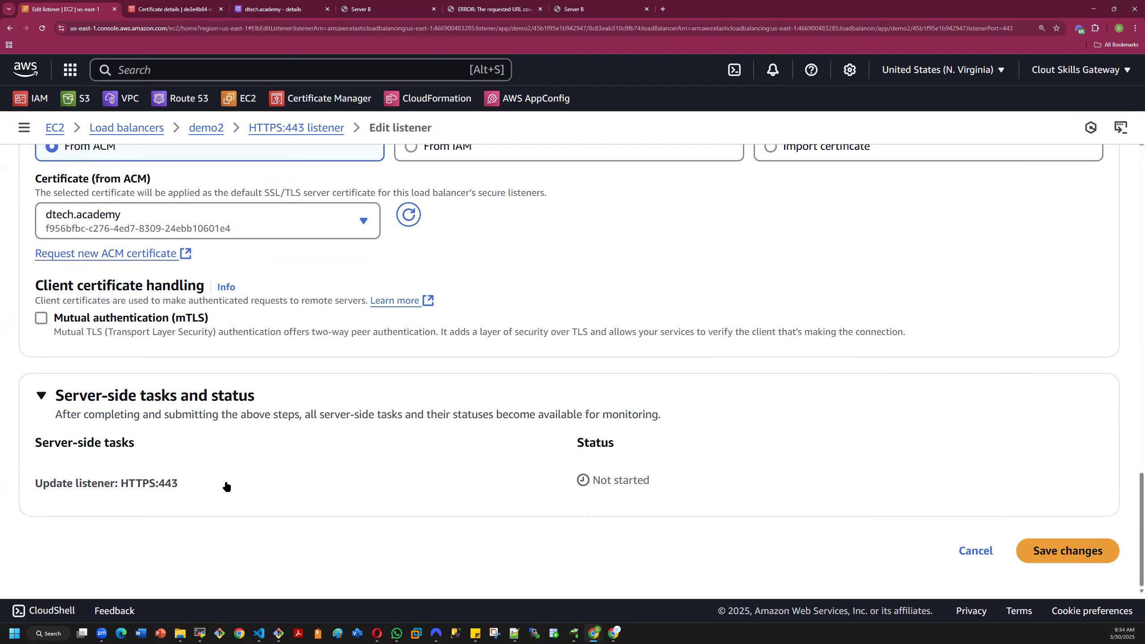
left_click(1042, 552)
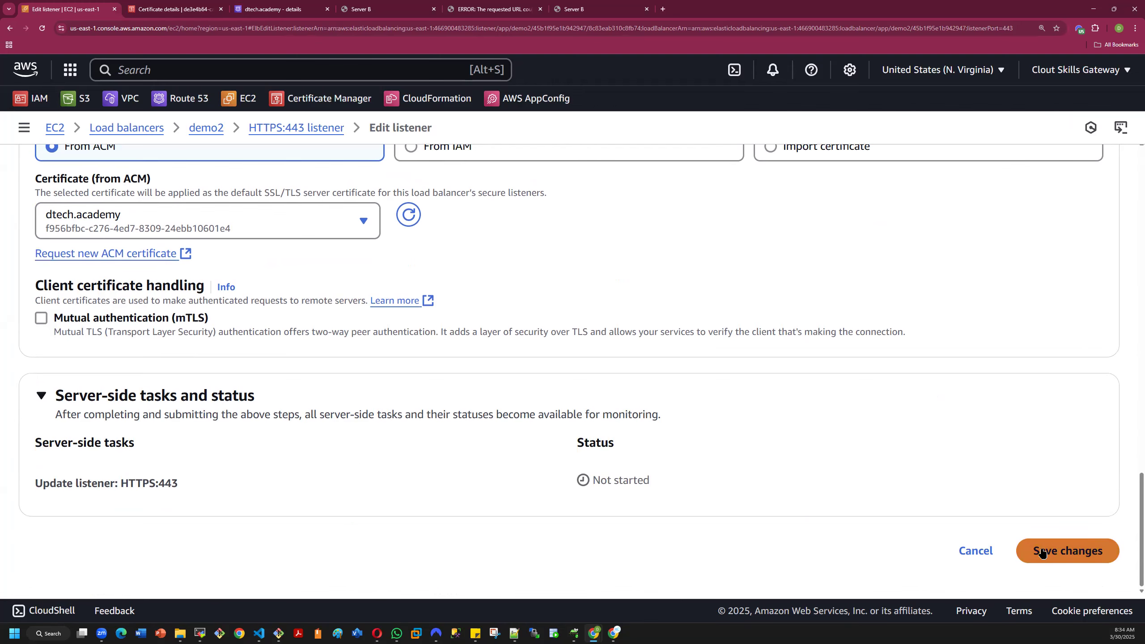
left_click(1046, 554)
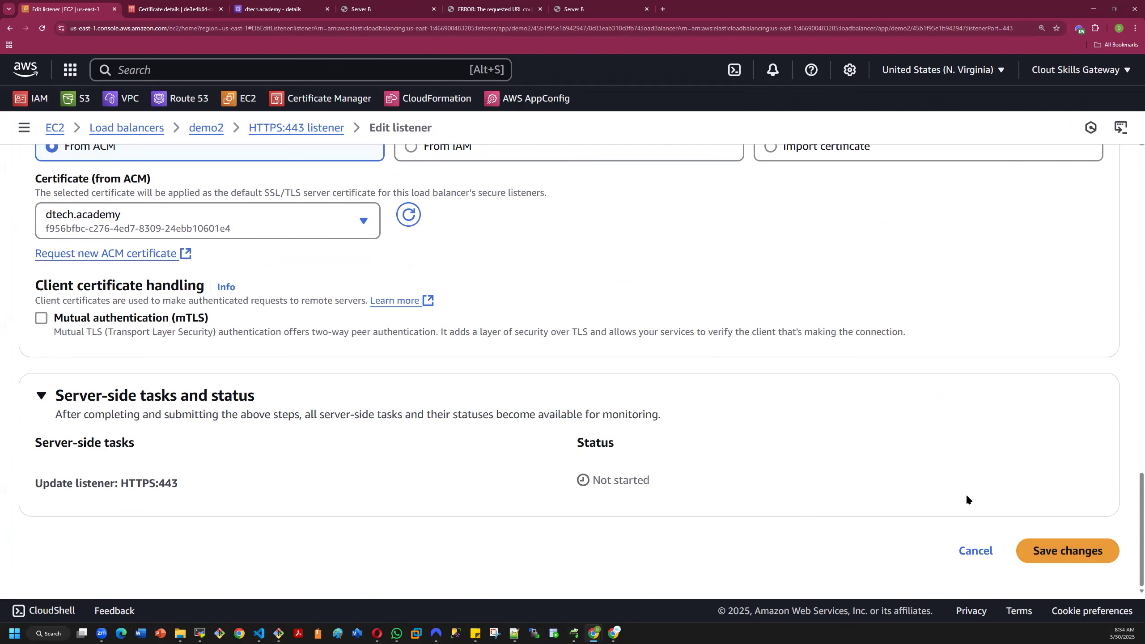
- Change the listener's default routing action to Forward to target groups and choose target group demo2
scroll(967, 495, "up", 7)
scroll(967, 496, "up", 9)
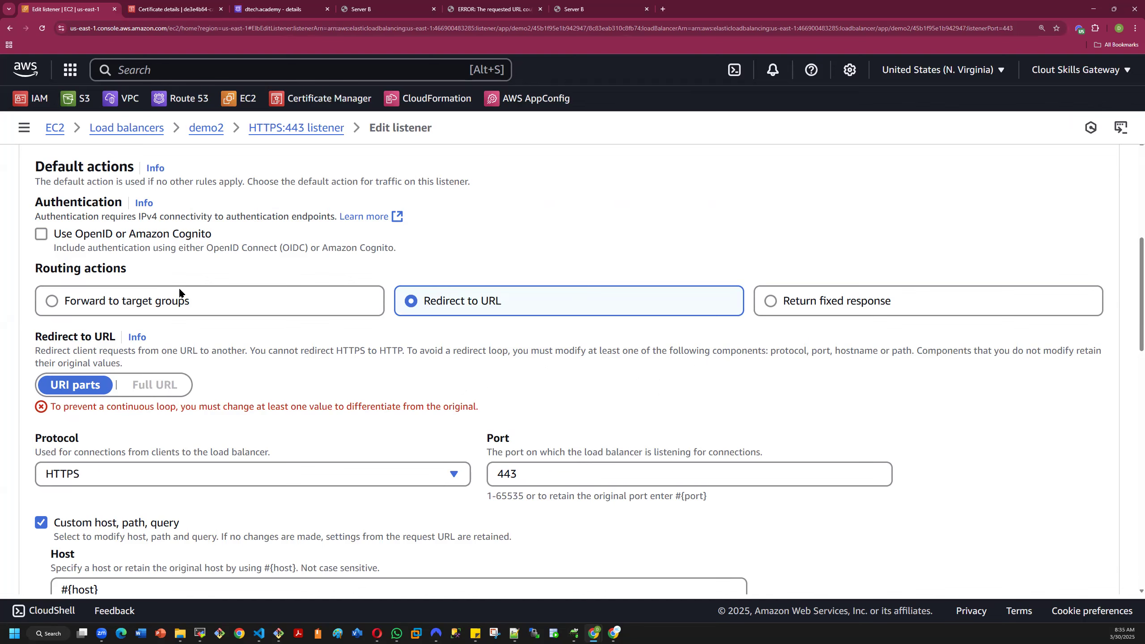
left_click(54, 303)
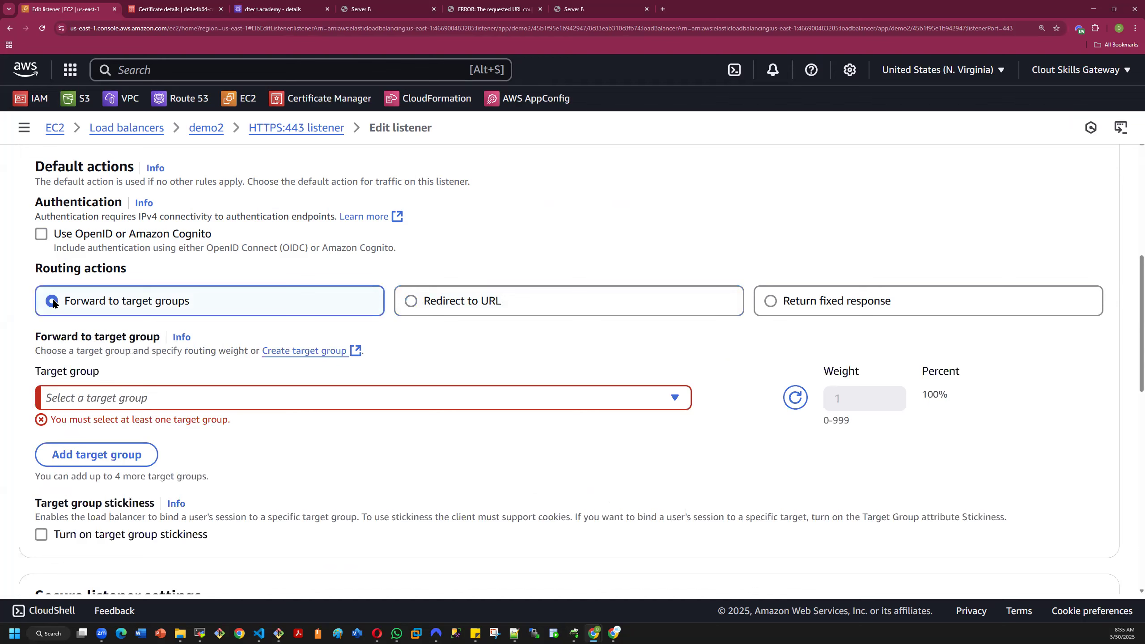
left_click(157, 394)
left_click(99, 489)
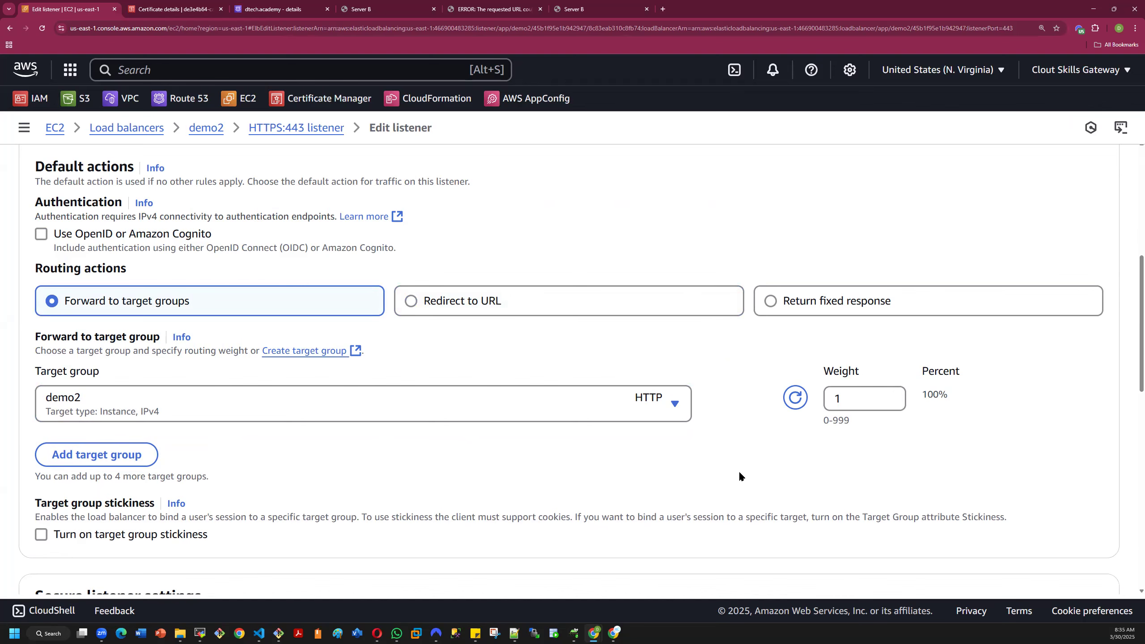
- Save the HTTPS:443 listener changes and review the listener's details and rules
scroll(739, 471, "down", 5)
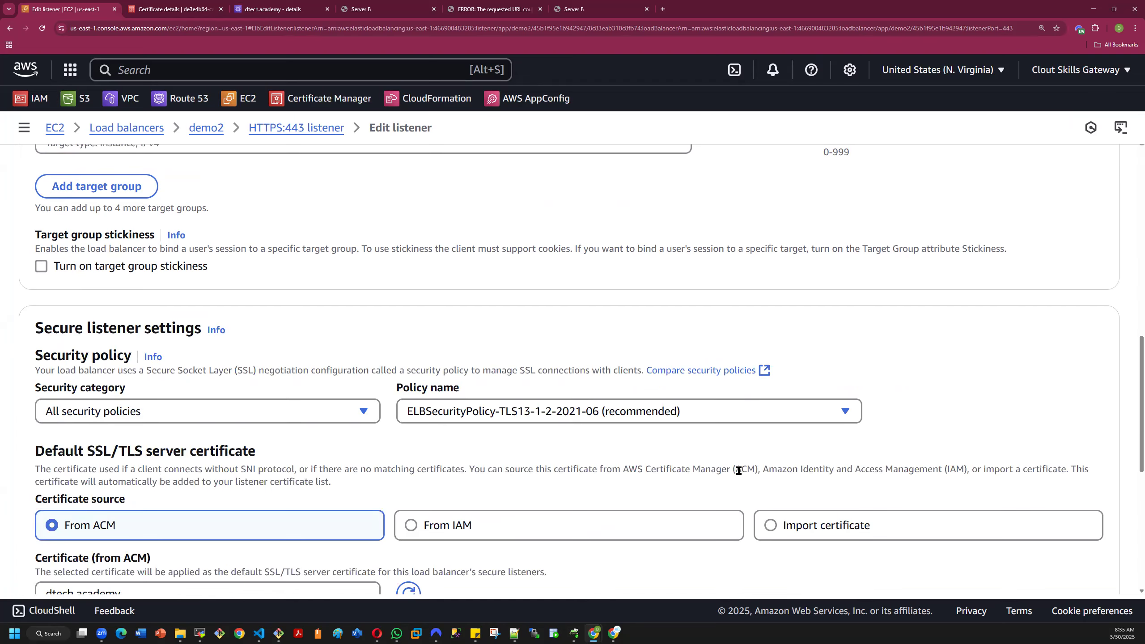
scroll(739, 471, "down", 5)
scroll(803, 475, "down", 2)
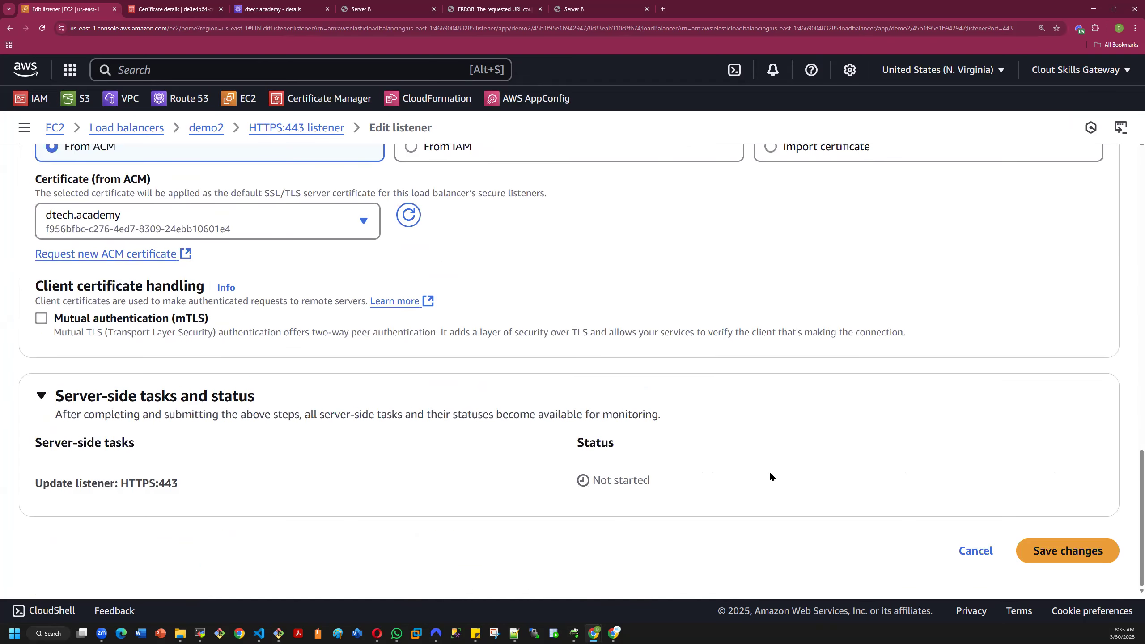
left_click(1036, 550)
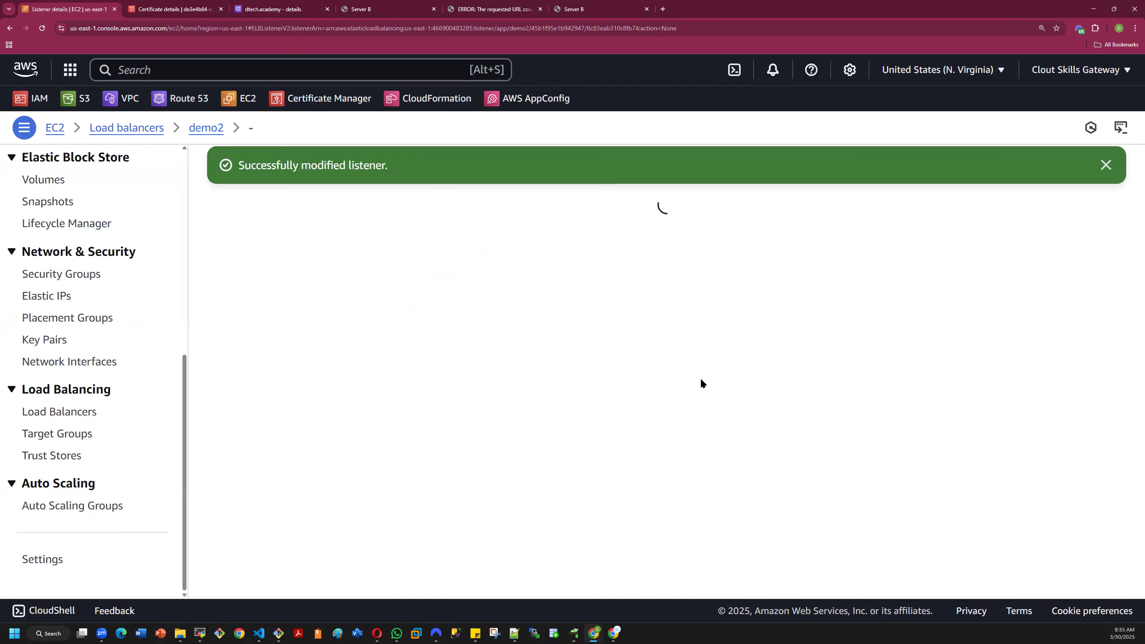
scroll(433, 342, "down", 3)
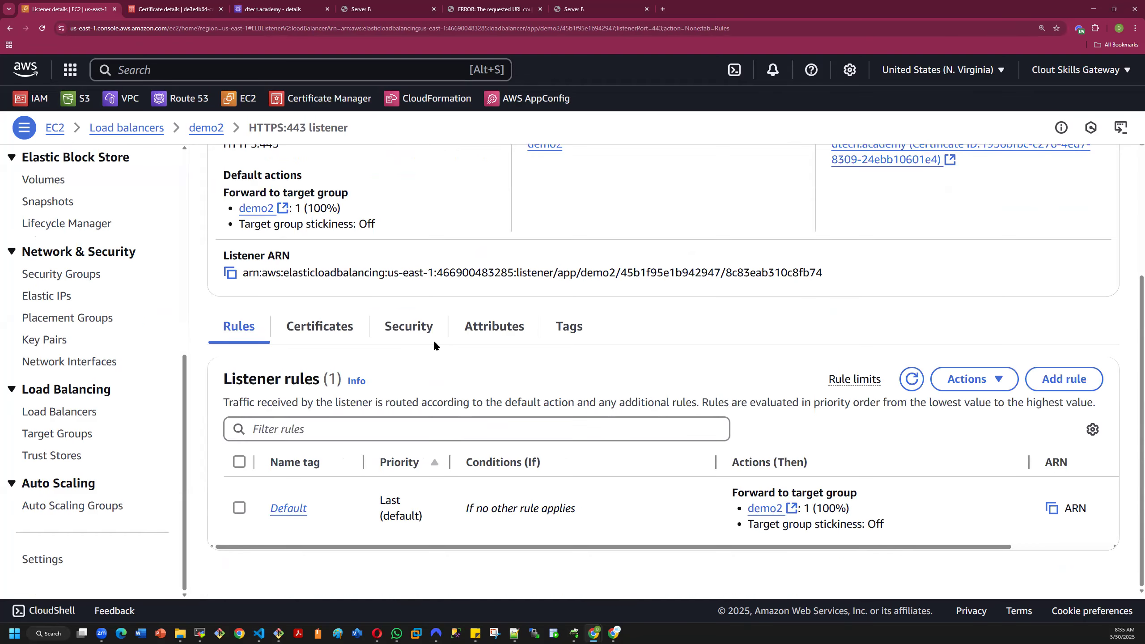
scroll(431, 341, "up", 3)
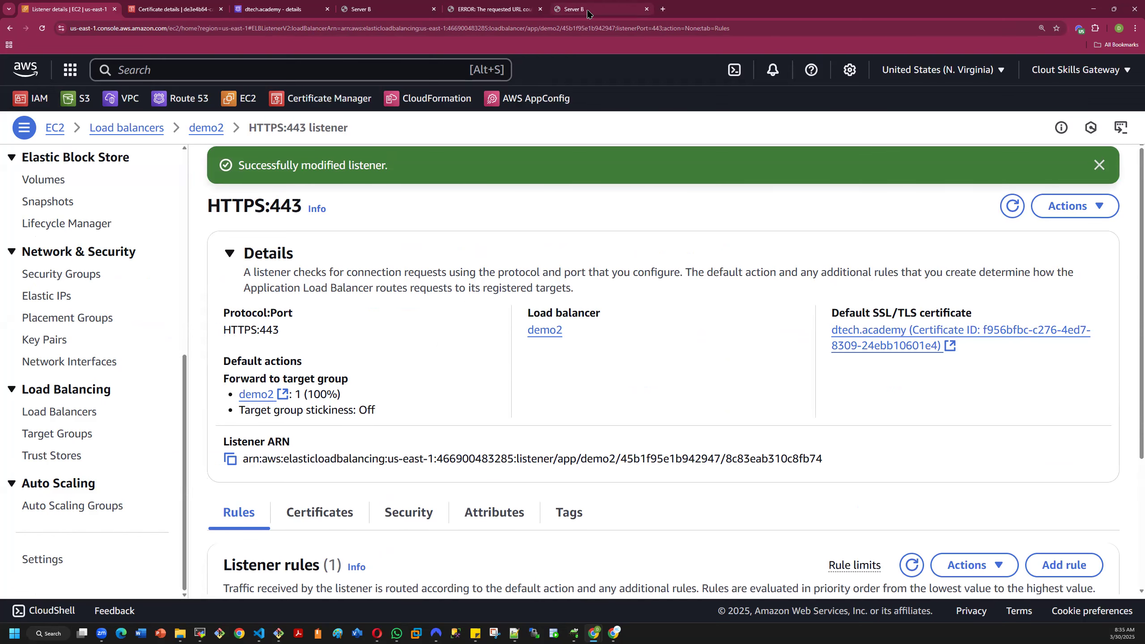
- Reload the open dtech.academy page several times to test the load-balanced site
left_click(601, 9)
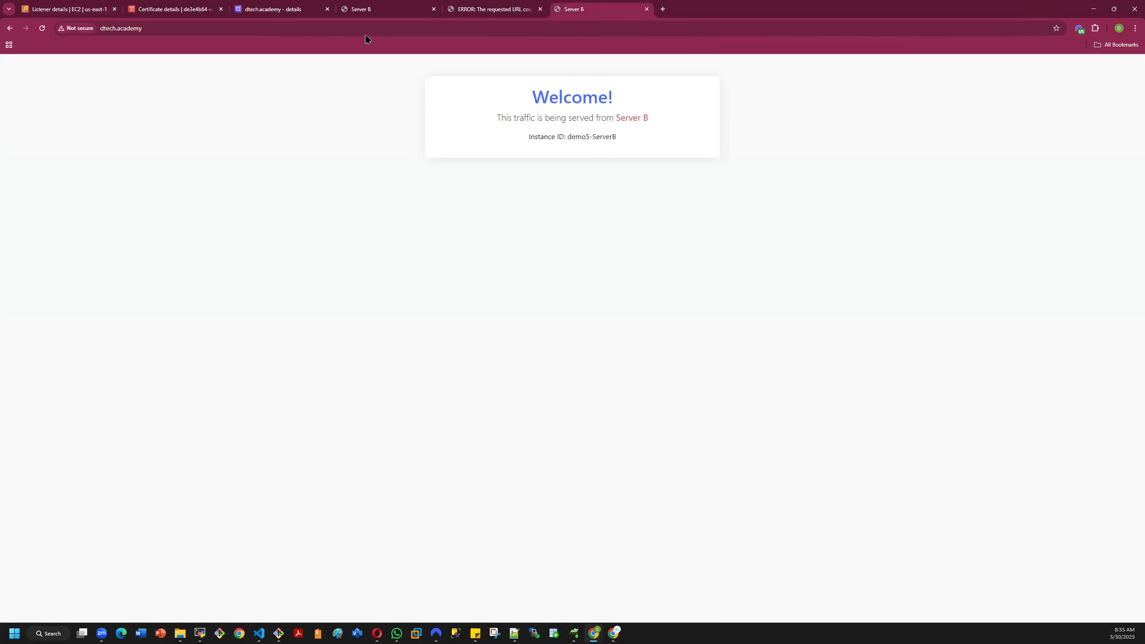
left_click(43, 29)
left_click(42, 30)
left_click(41, 29)
- Recheck the HTTPS:443 listener's rules, then return through demo2 to the list of load balancers
left_click(68, 5)
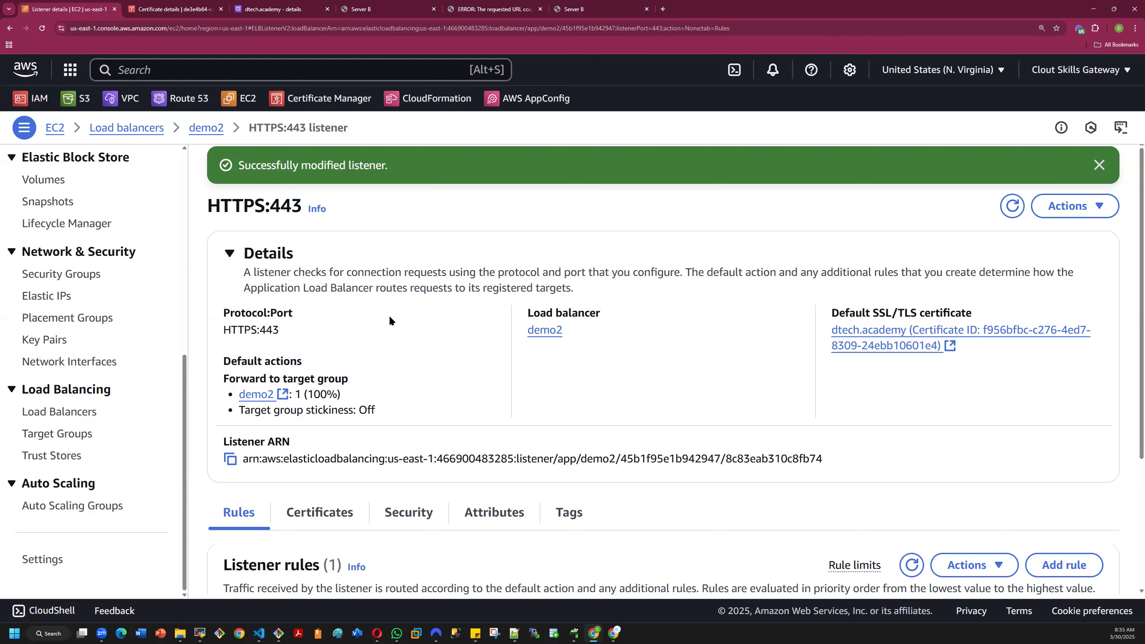
scroll(435, 348, "down", 4)
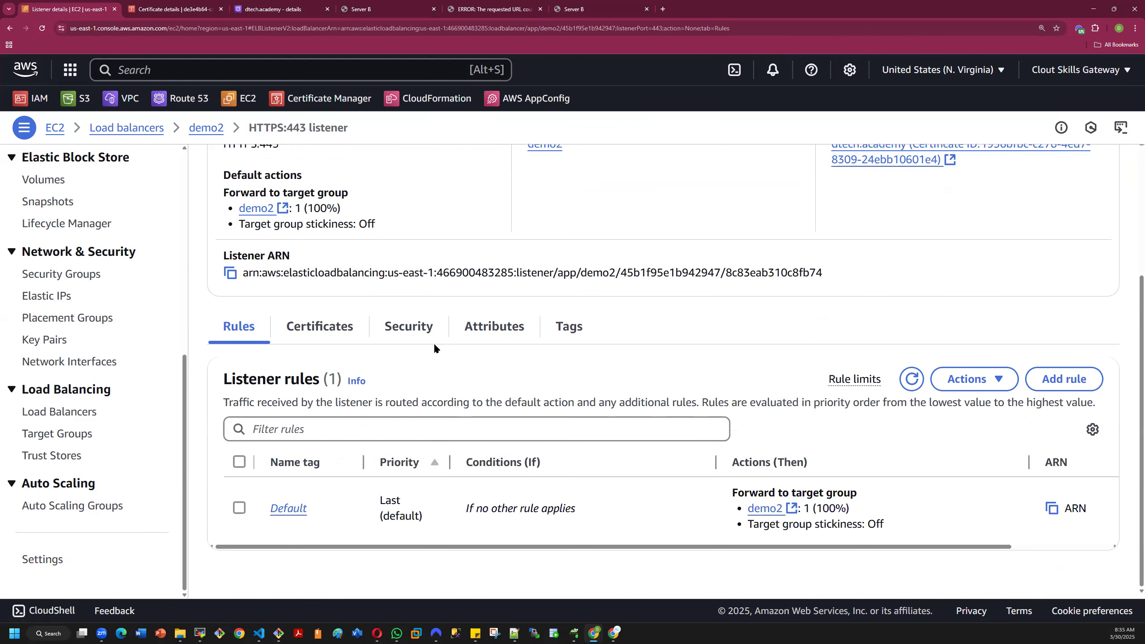
scroll(426, 348, "up", 4)
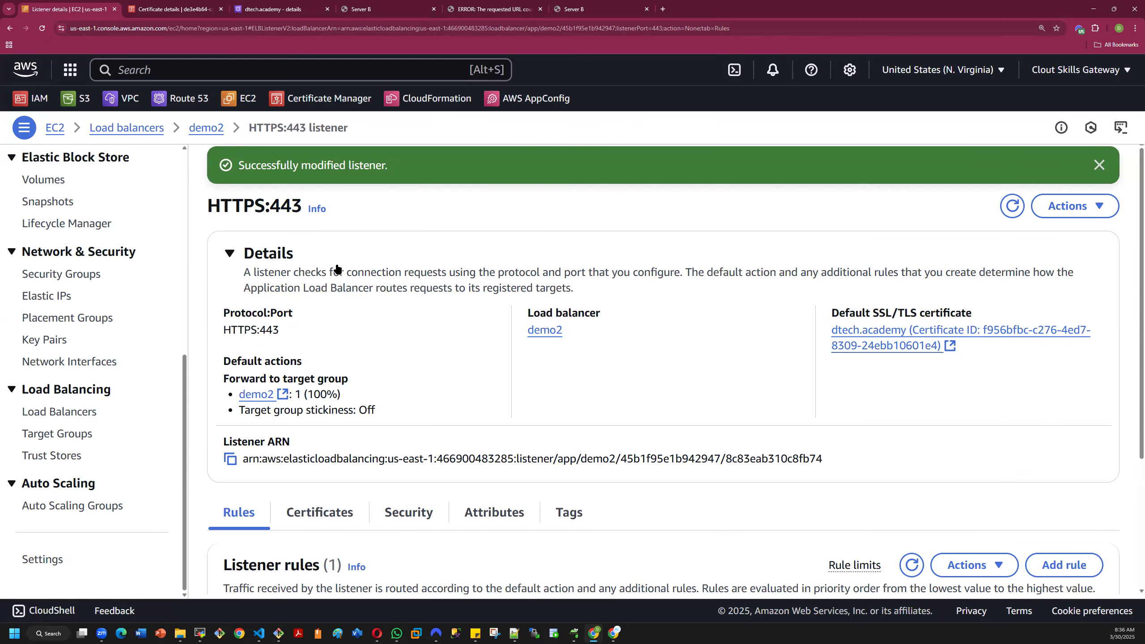
left_click(206, 127)
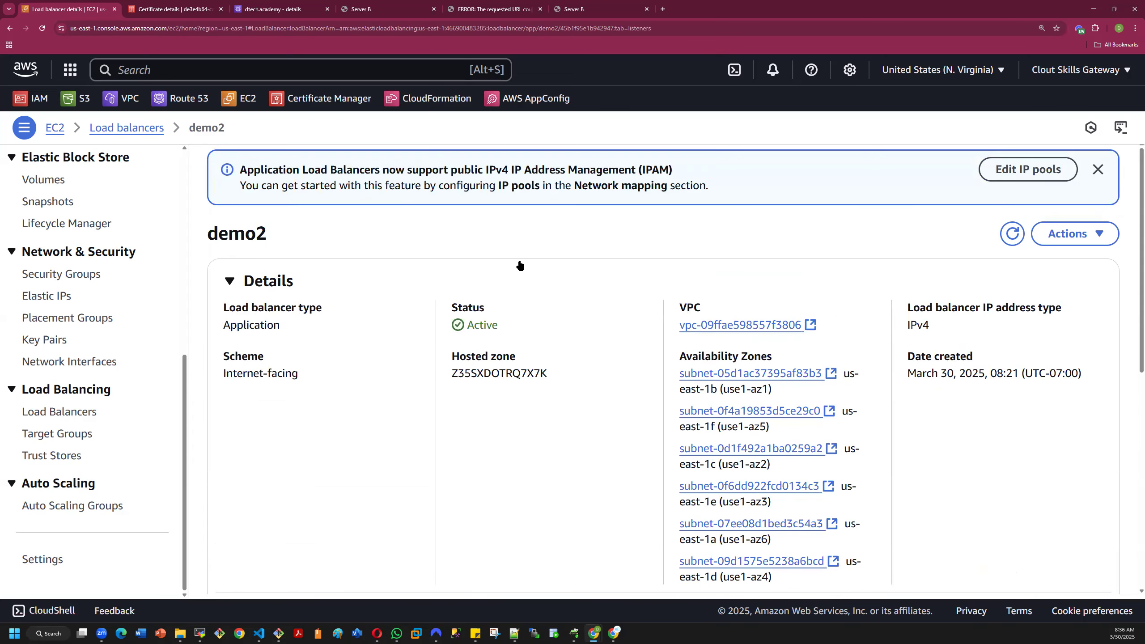
left_click(144, 128)
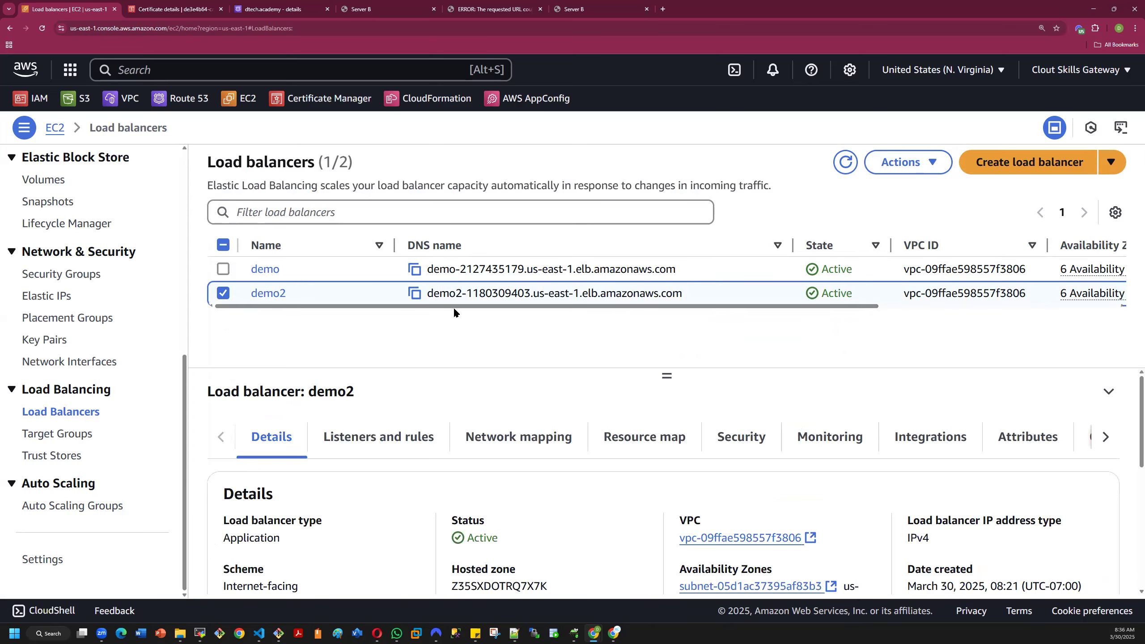
- Copy load balancer demo2's DNS name and open it in a new browser tab
left_click(414, 294)
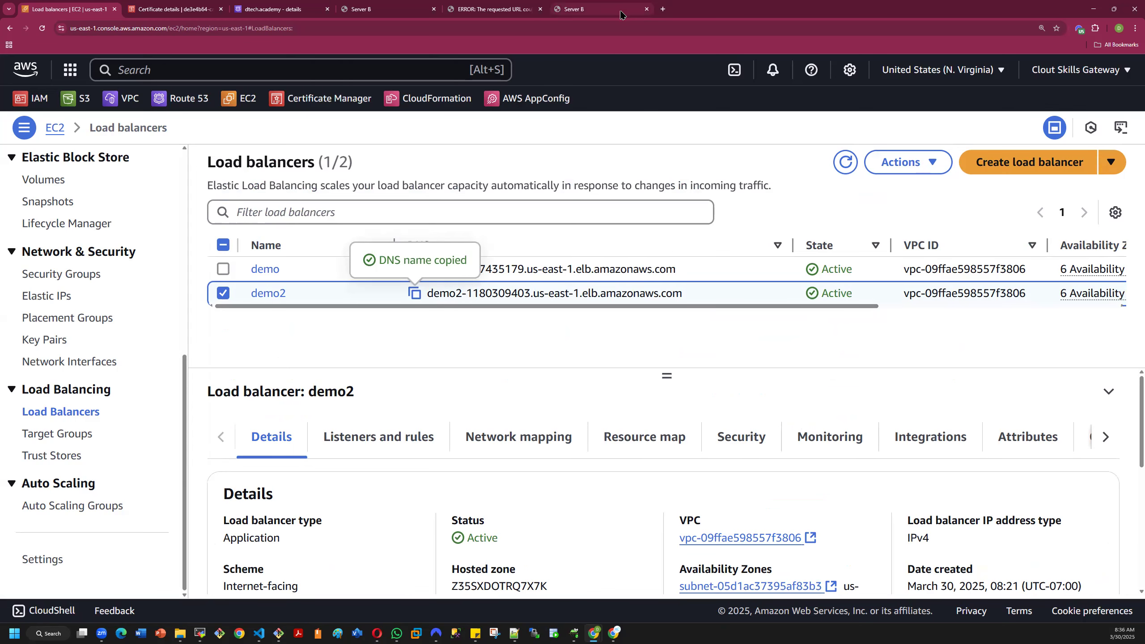
left_click(663, 9)
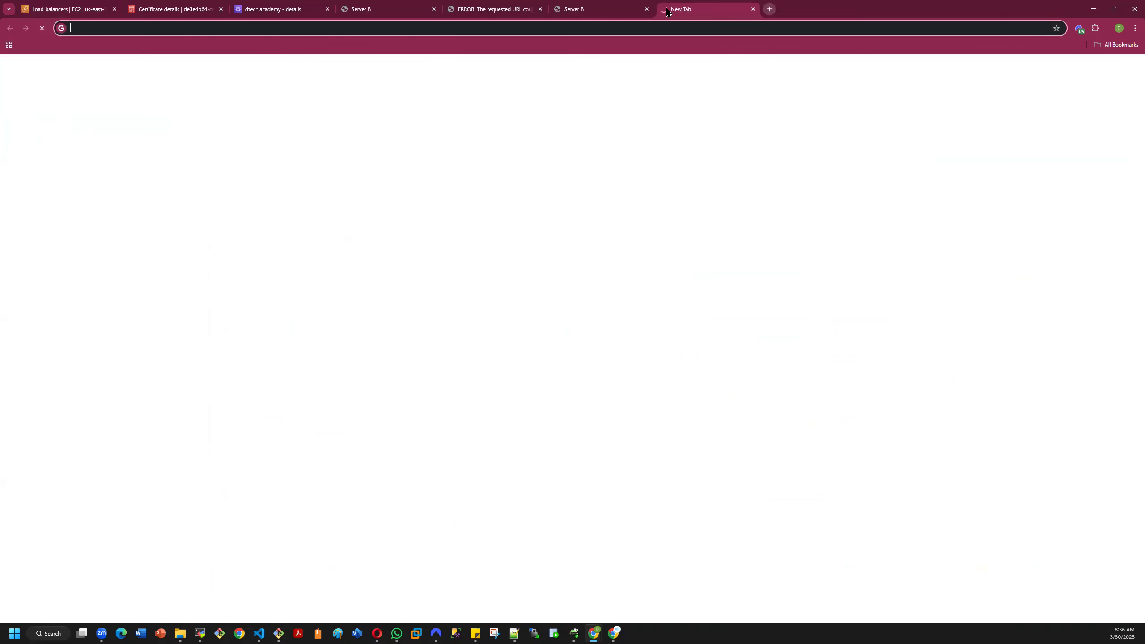
key("ctrl+v")
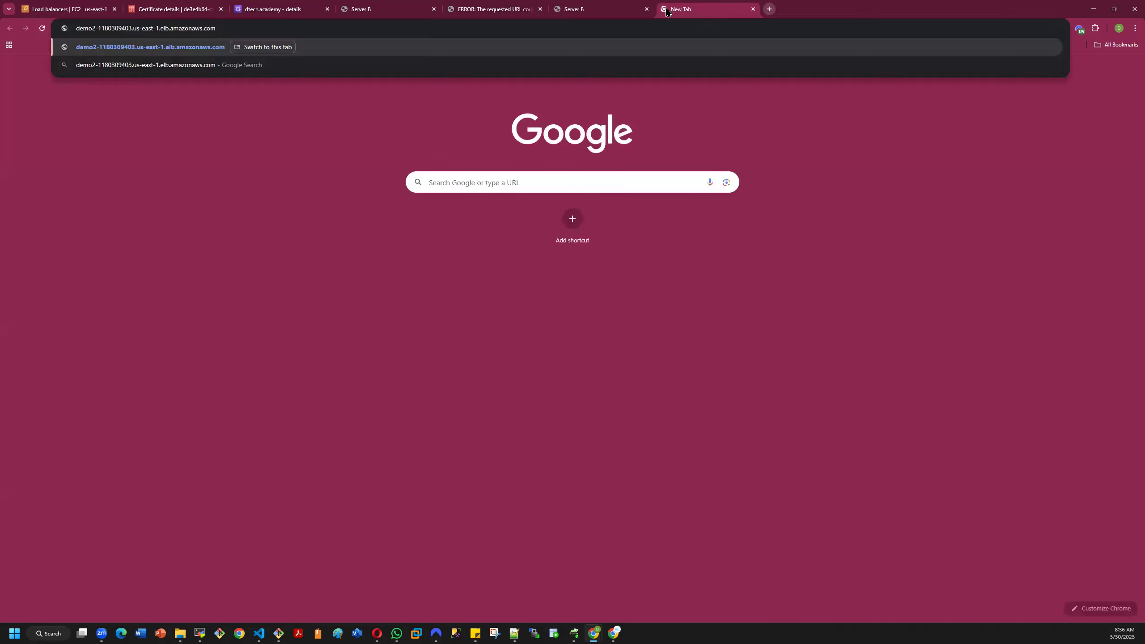
key("Return")
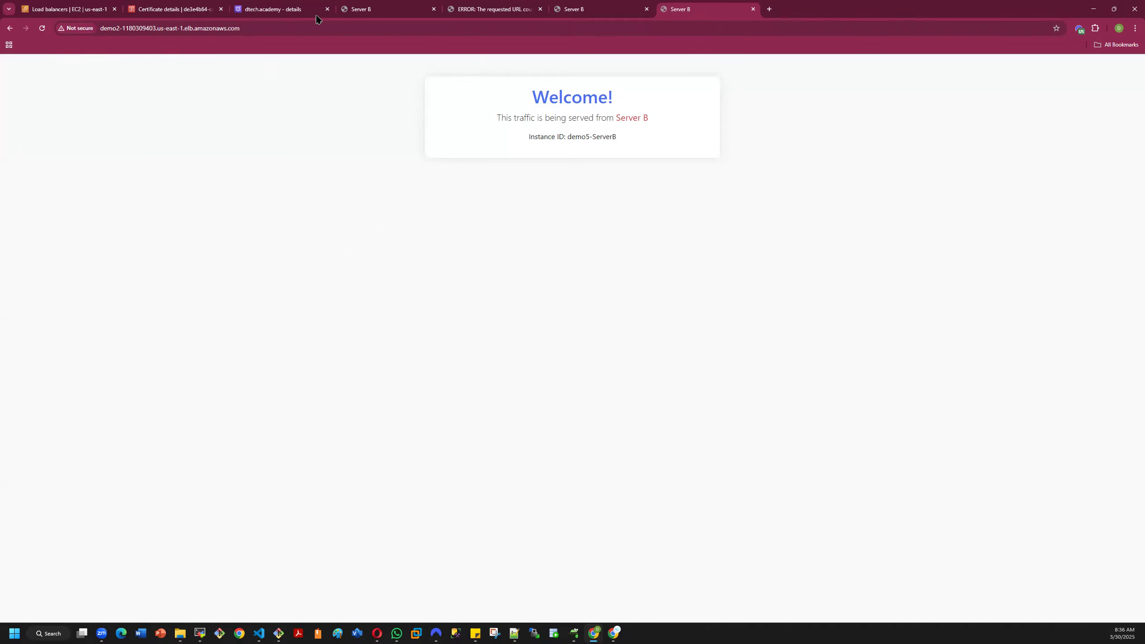
- Return to the console and view the details of the dtech.academy certificate in Certificate Manager
left_click(85, 9)
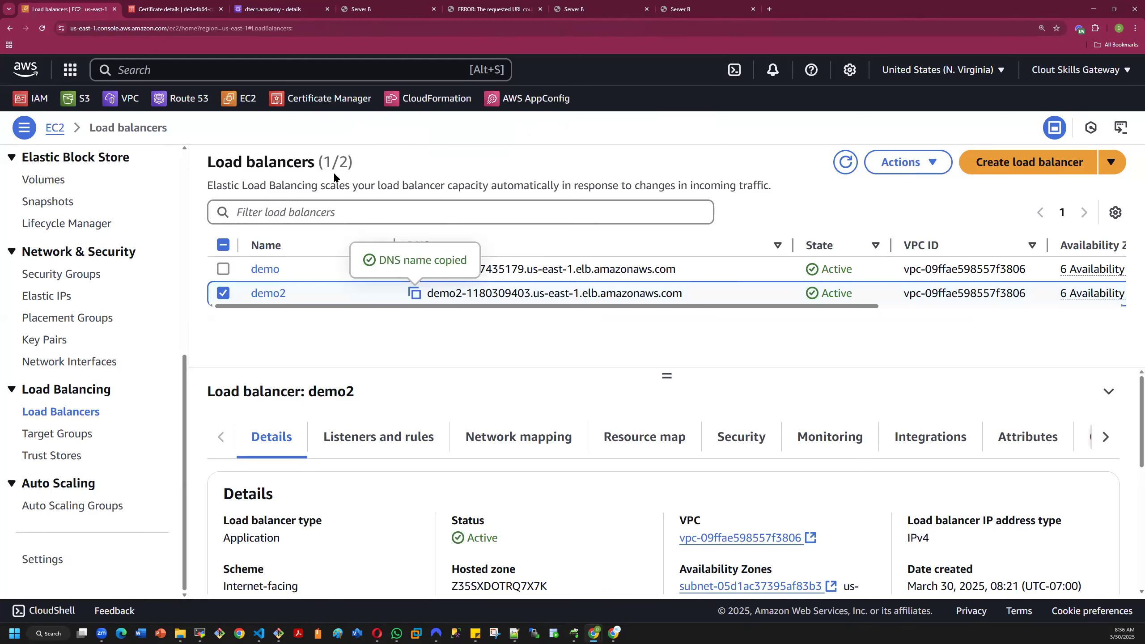
left_click(172, 9)
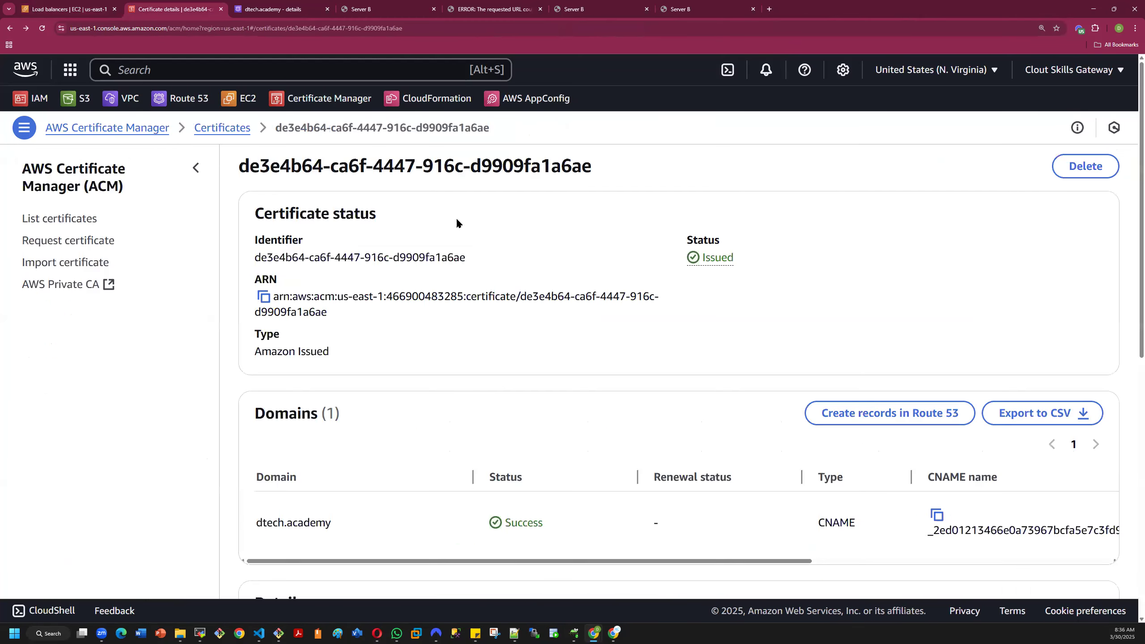